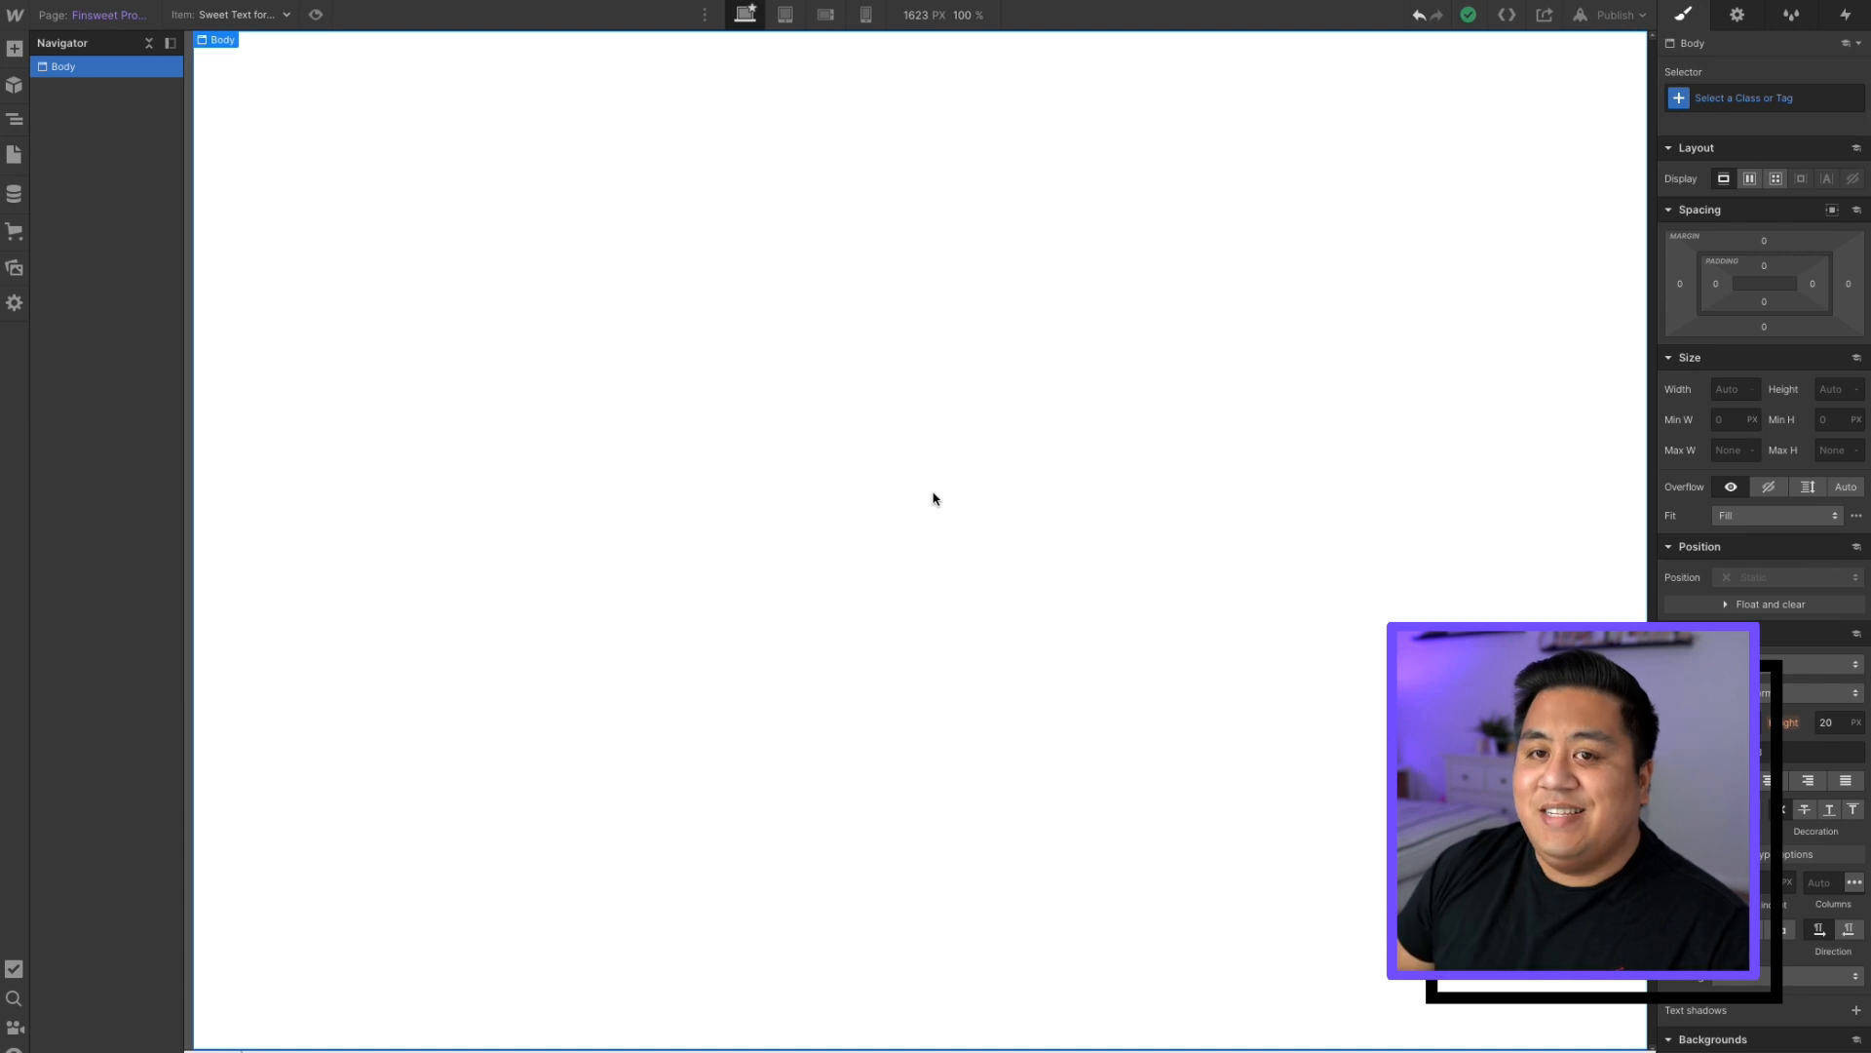
- View the Home page's product grid, and return to the Finsweet Products for Webflows collection template page
{"action": "left_click", "coordinate": [13, 154]}
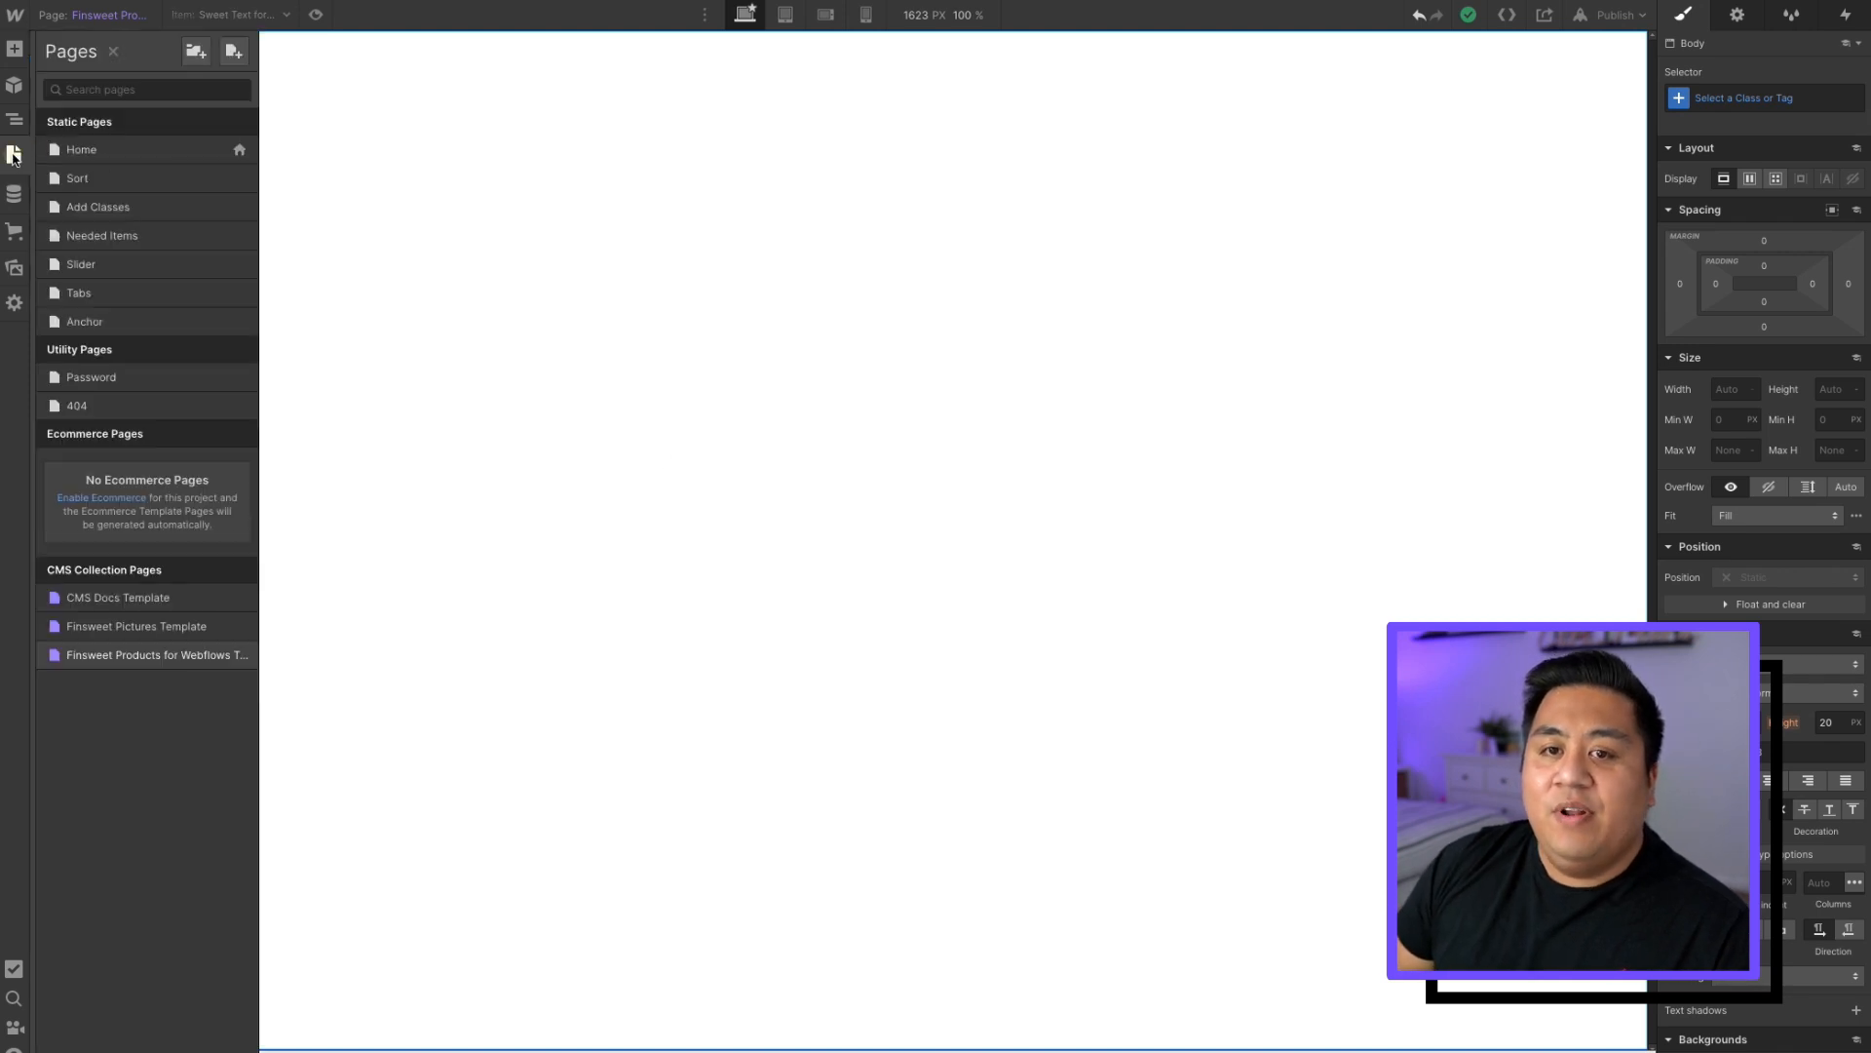
{"action": "left_click", "coordinate": [131, 152]}
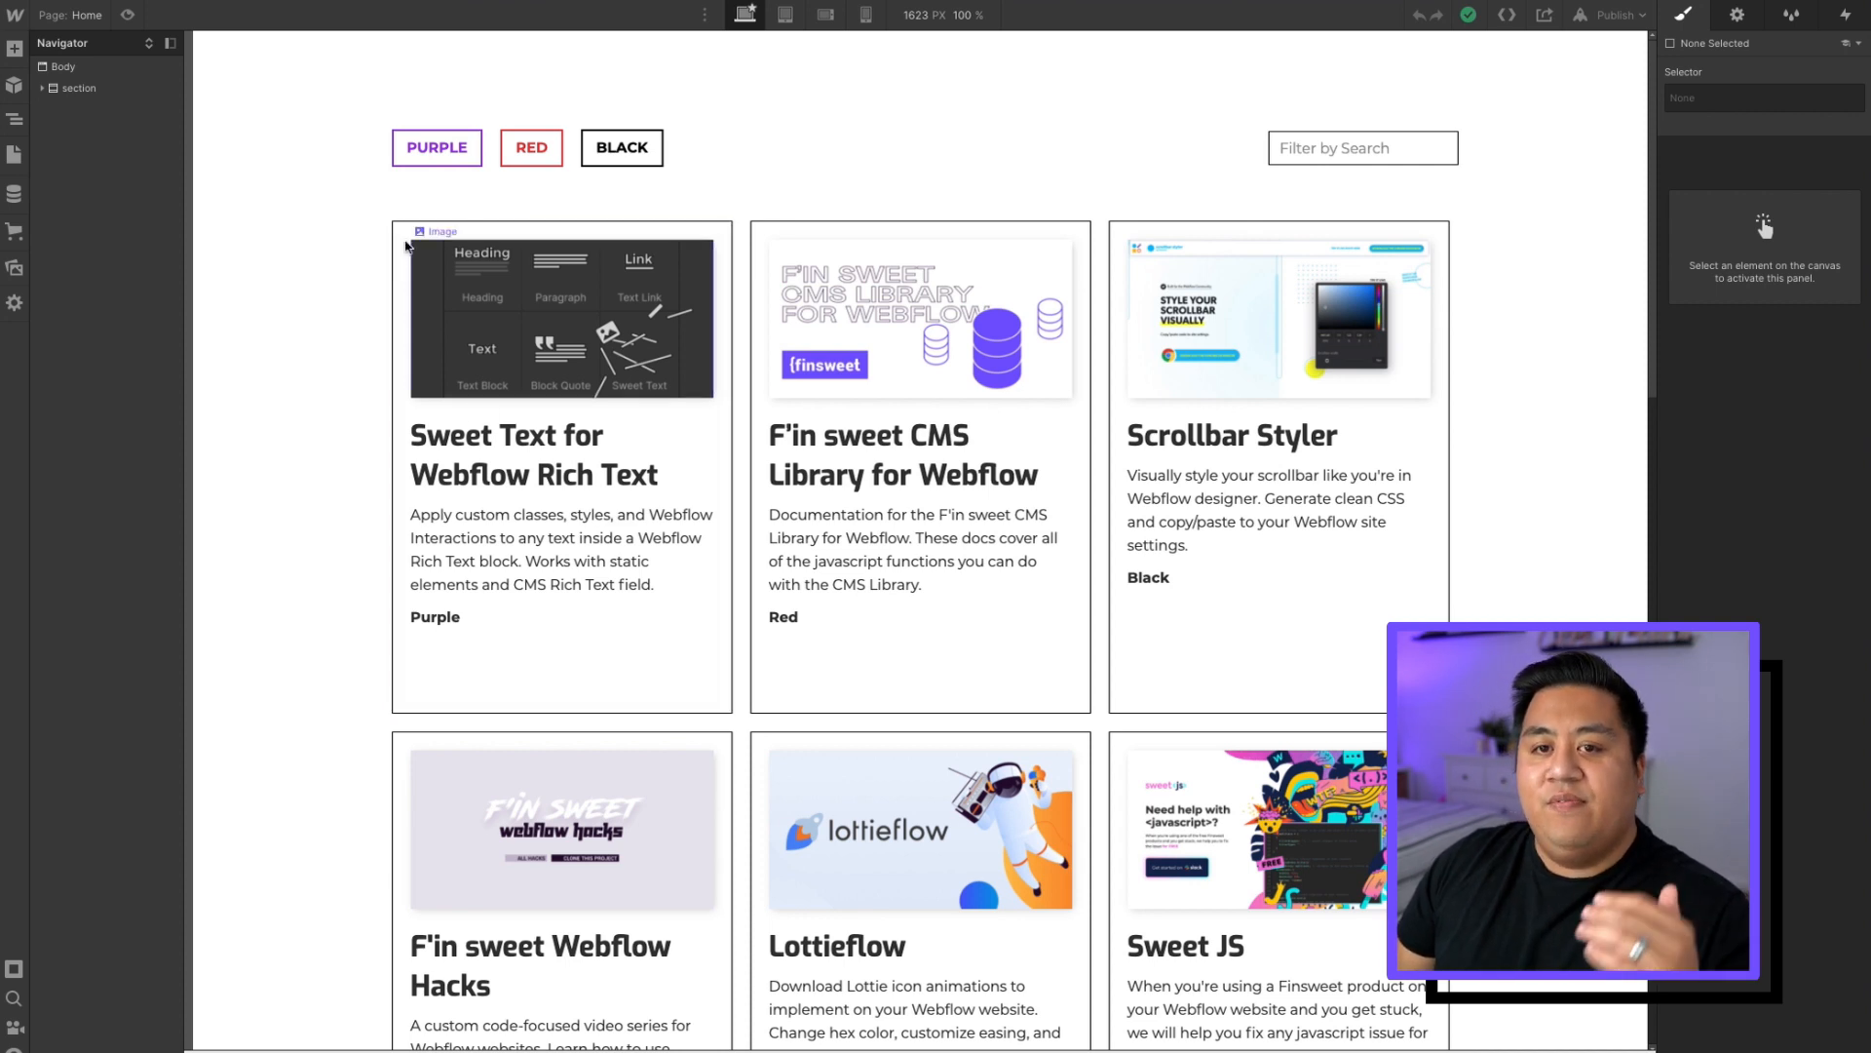
{"action": "left_click", "coordinate": [13, 155]}
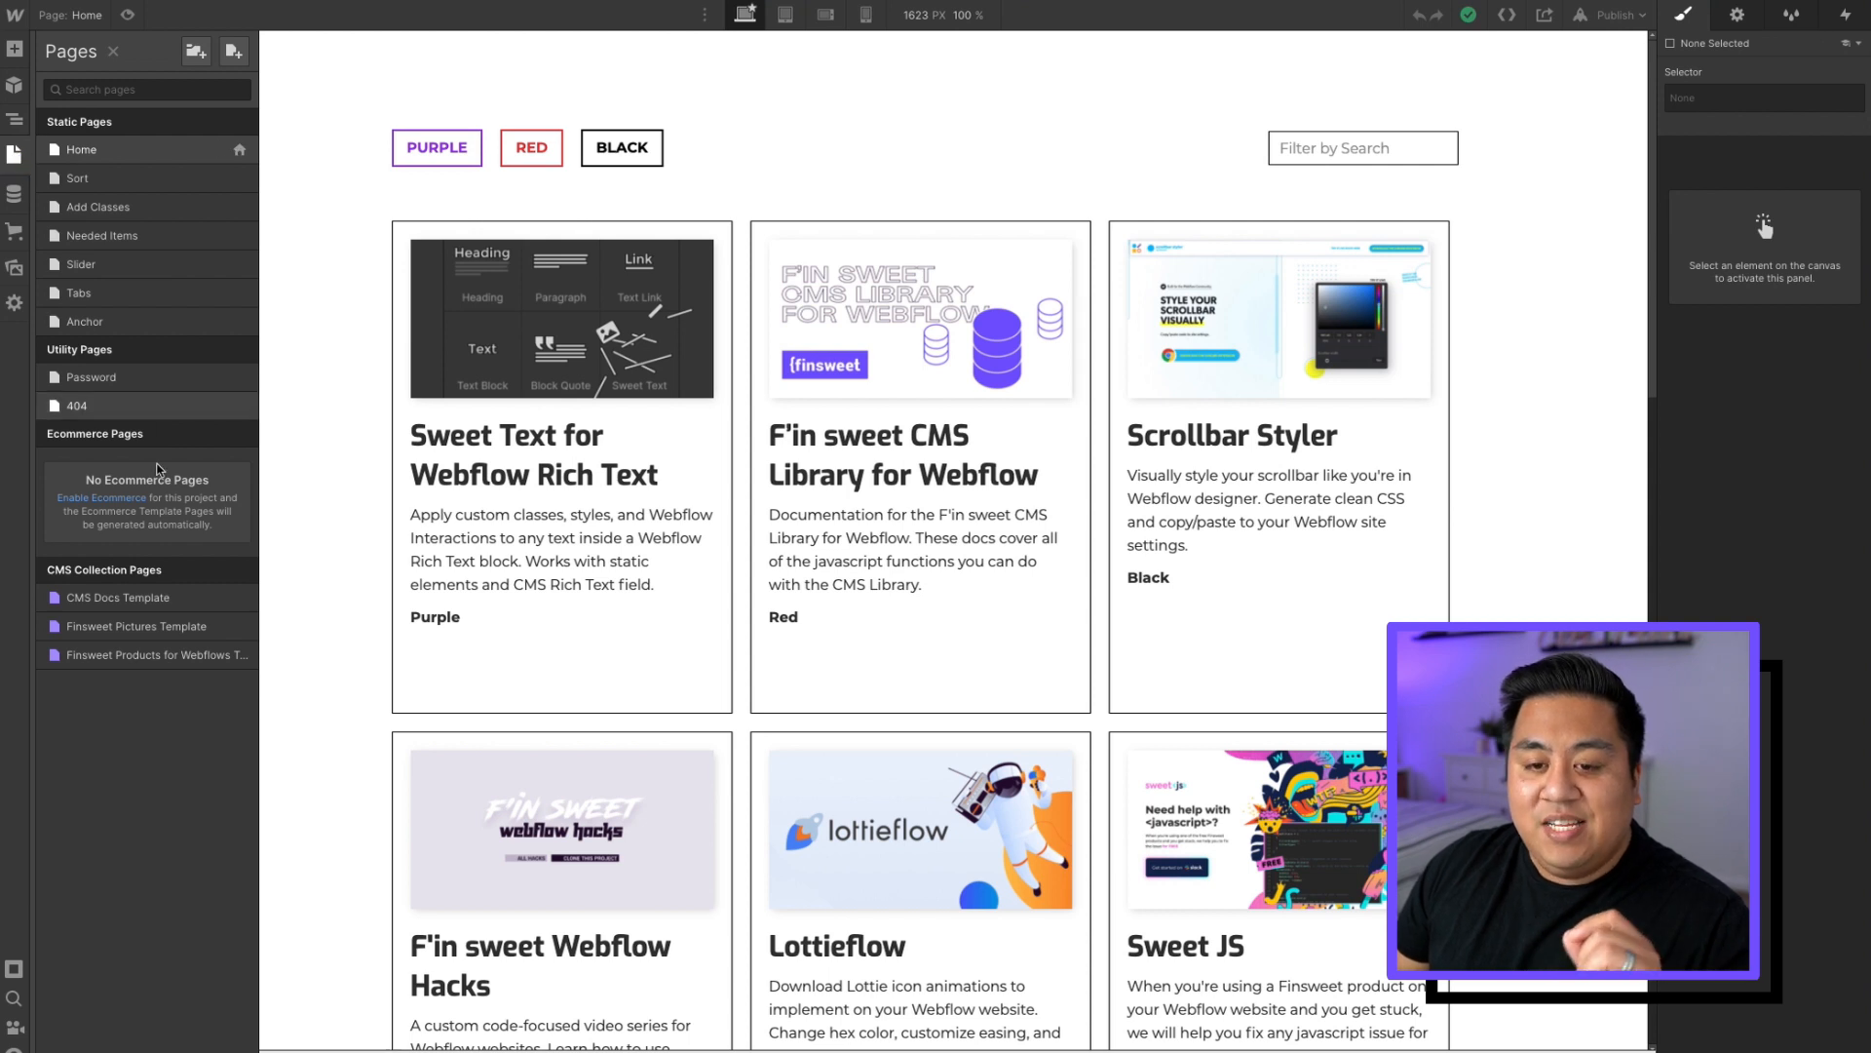
{"action": "left_click", "coordinate": [139, 656]}
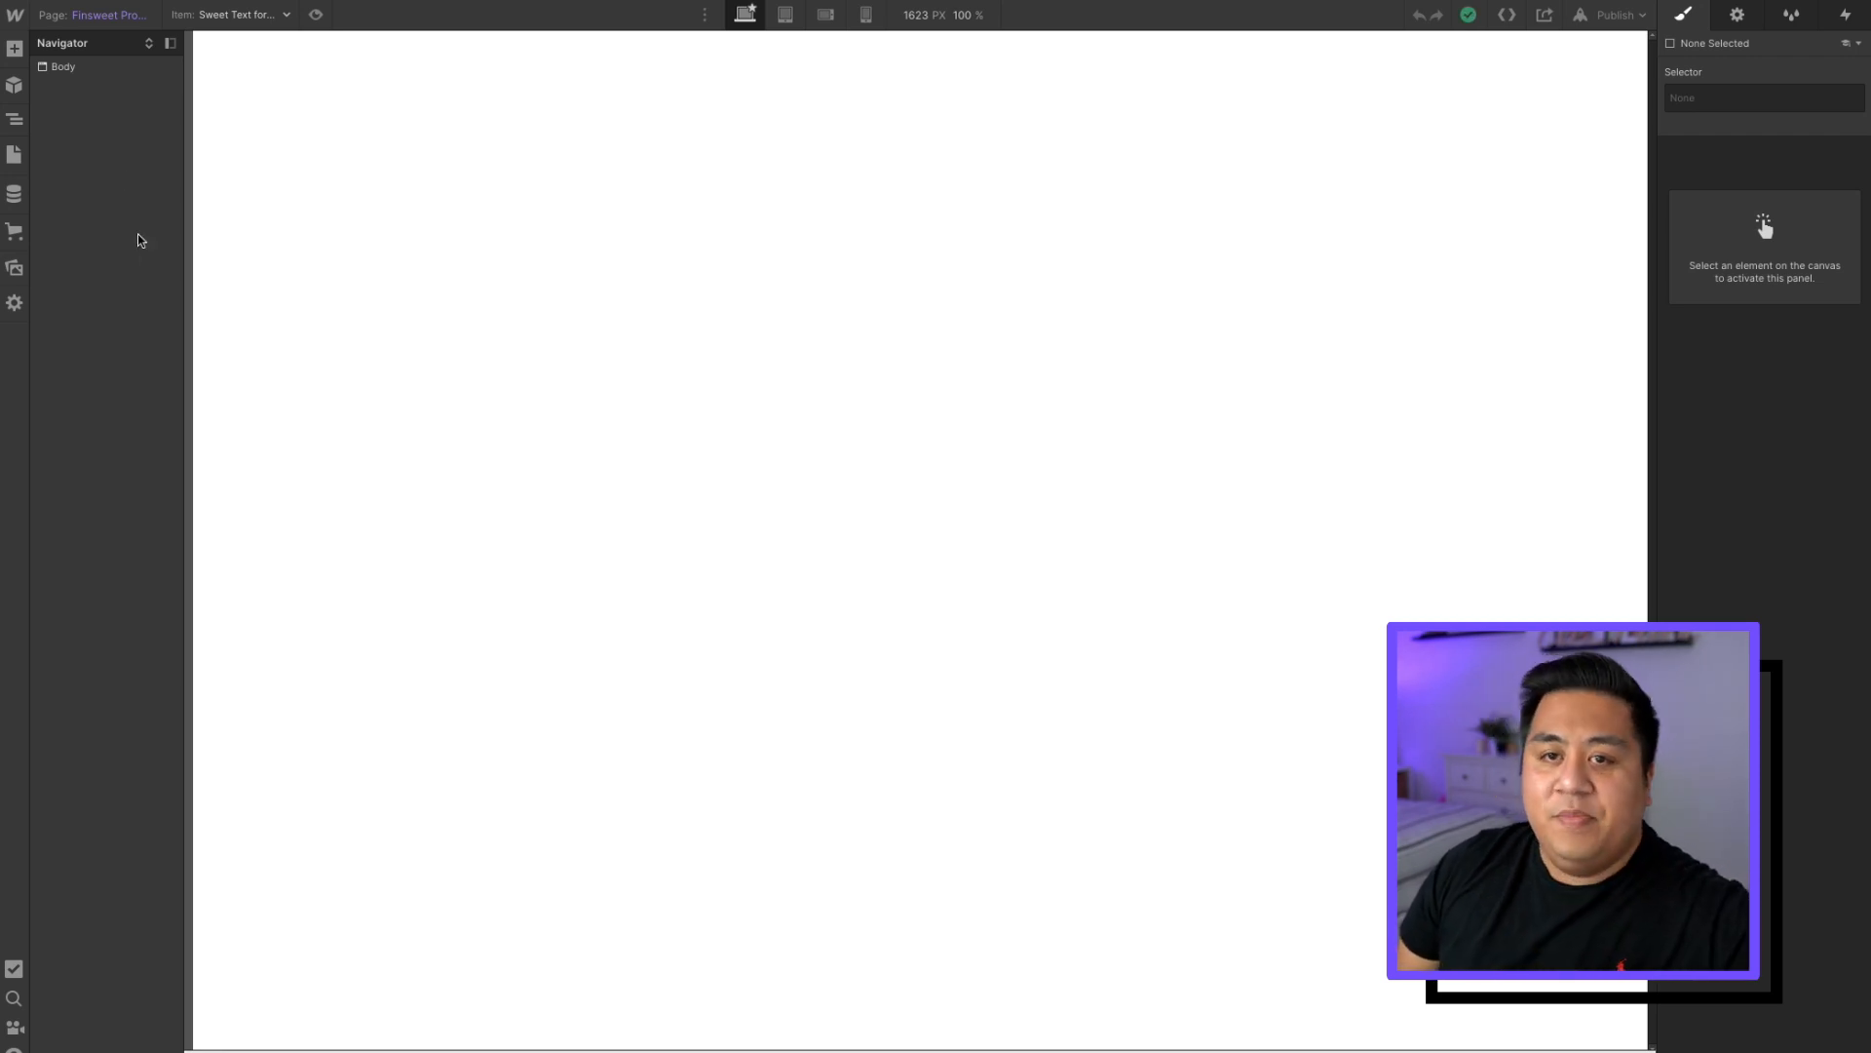
- Add a Section to the empty page body and assign it the existing class section
{"action": "left_click", "coordinate": [87, 72]}
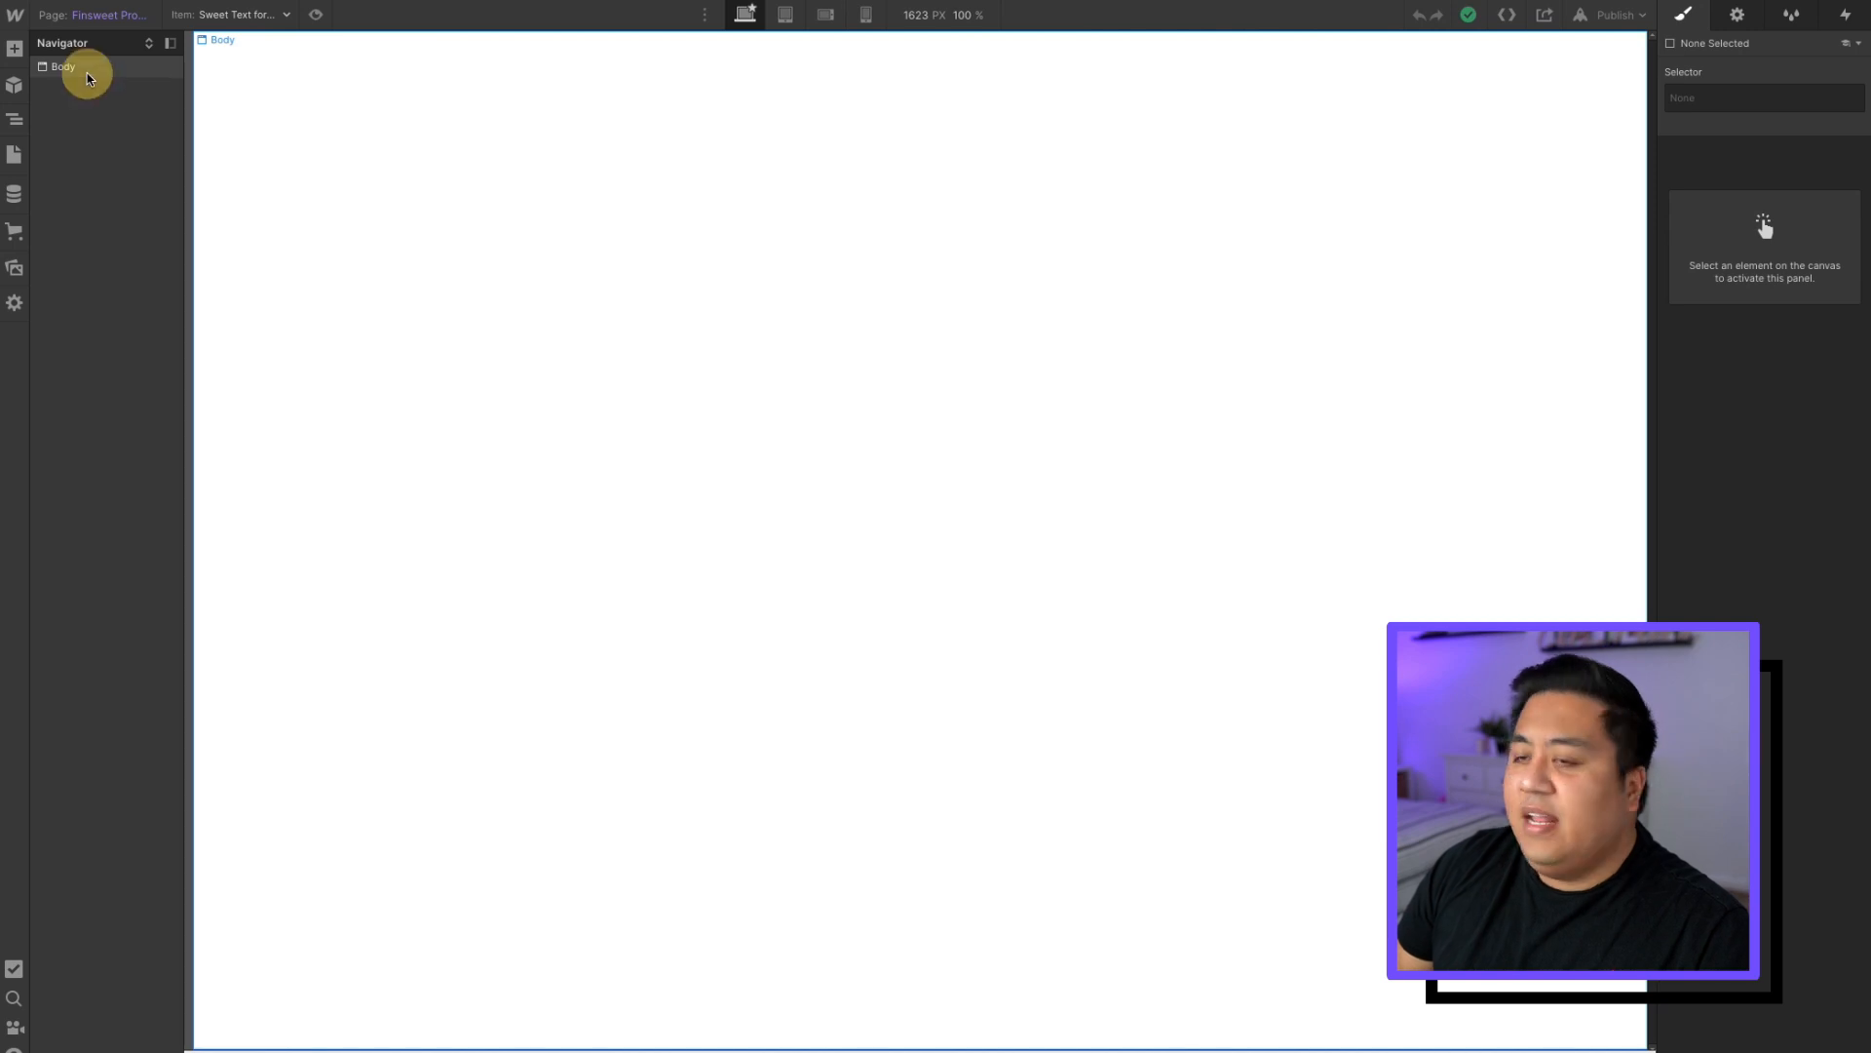
{"action": "left_click", "coordinate": [14, 49]}
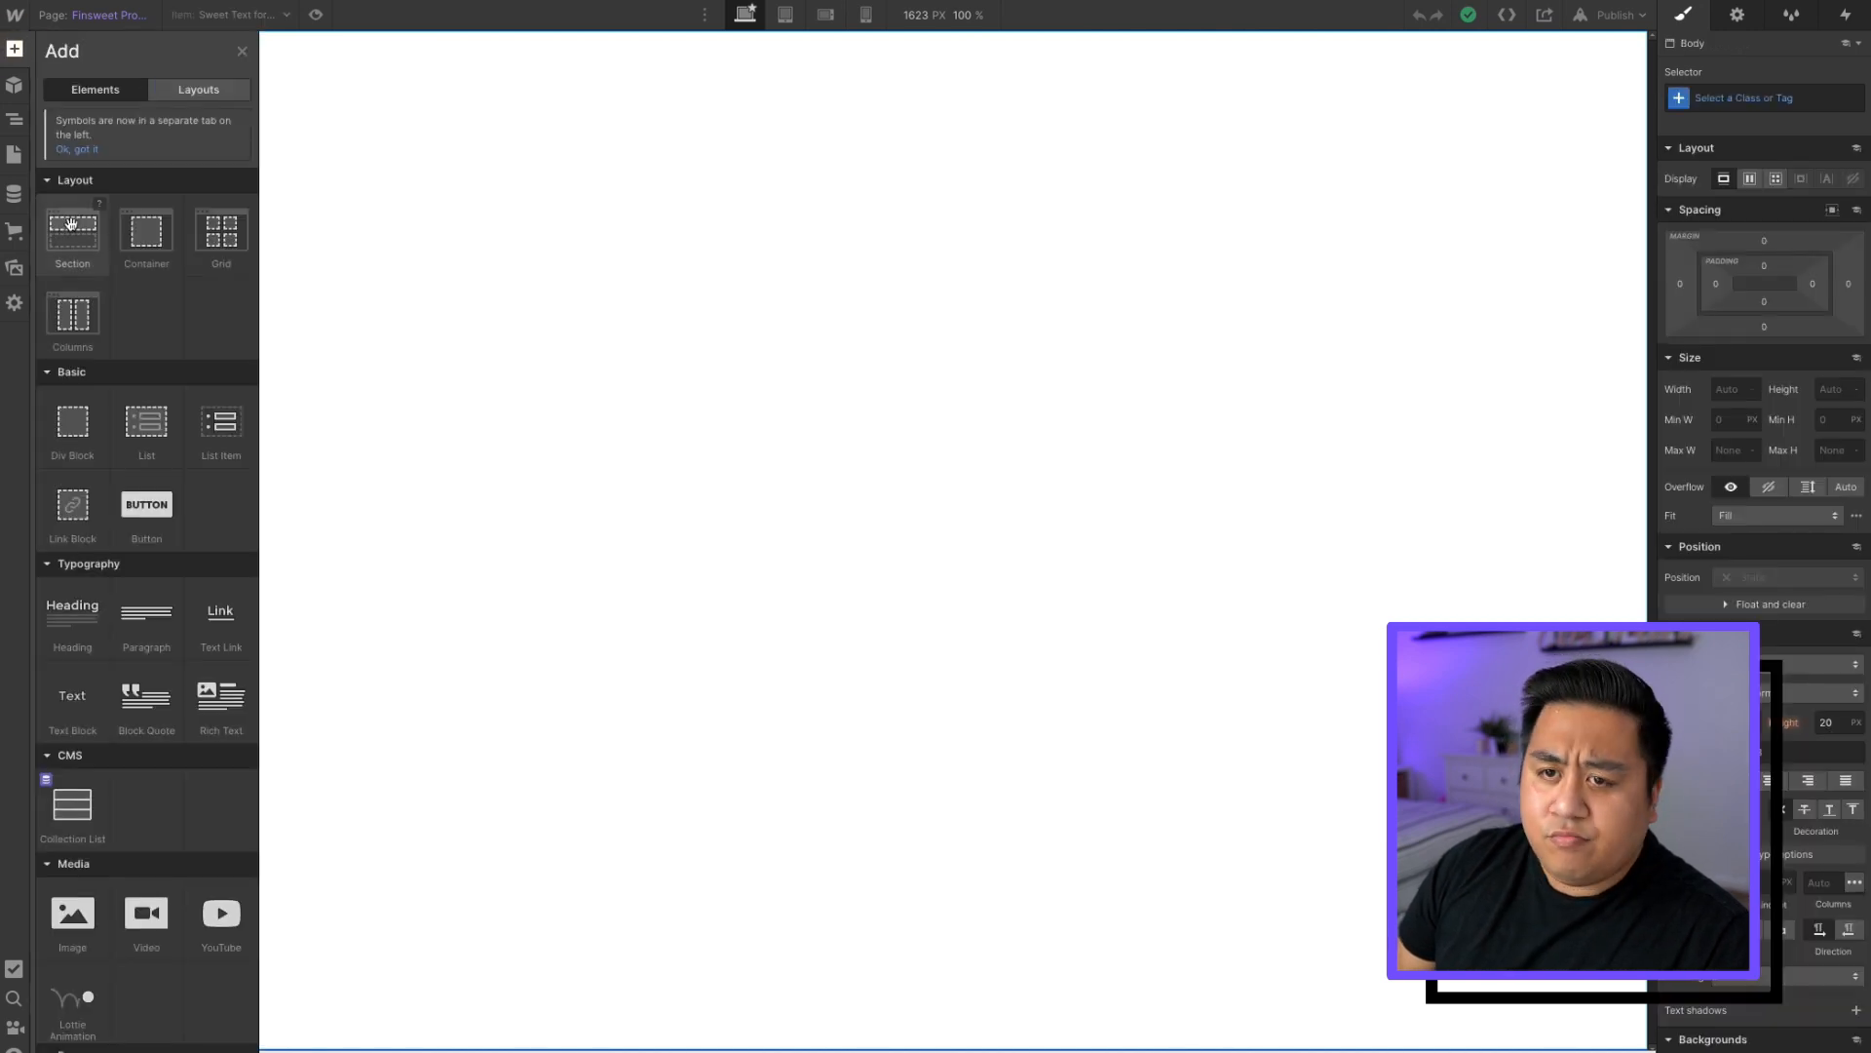
{"action": "left_click_drag", "start_coordinate": [73, 229], "coordinate": [539, 168]}
{"action": "left_click", "coordinate": [1729, 107]}
{"action": "type", "text": "section"}
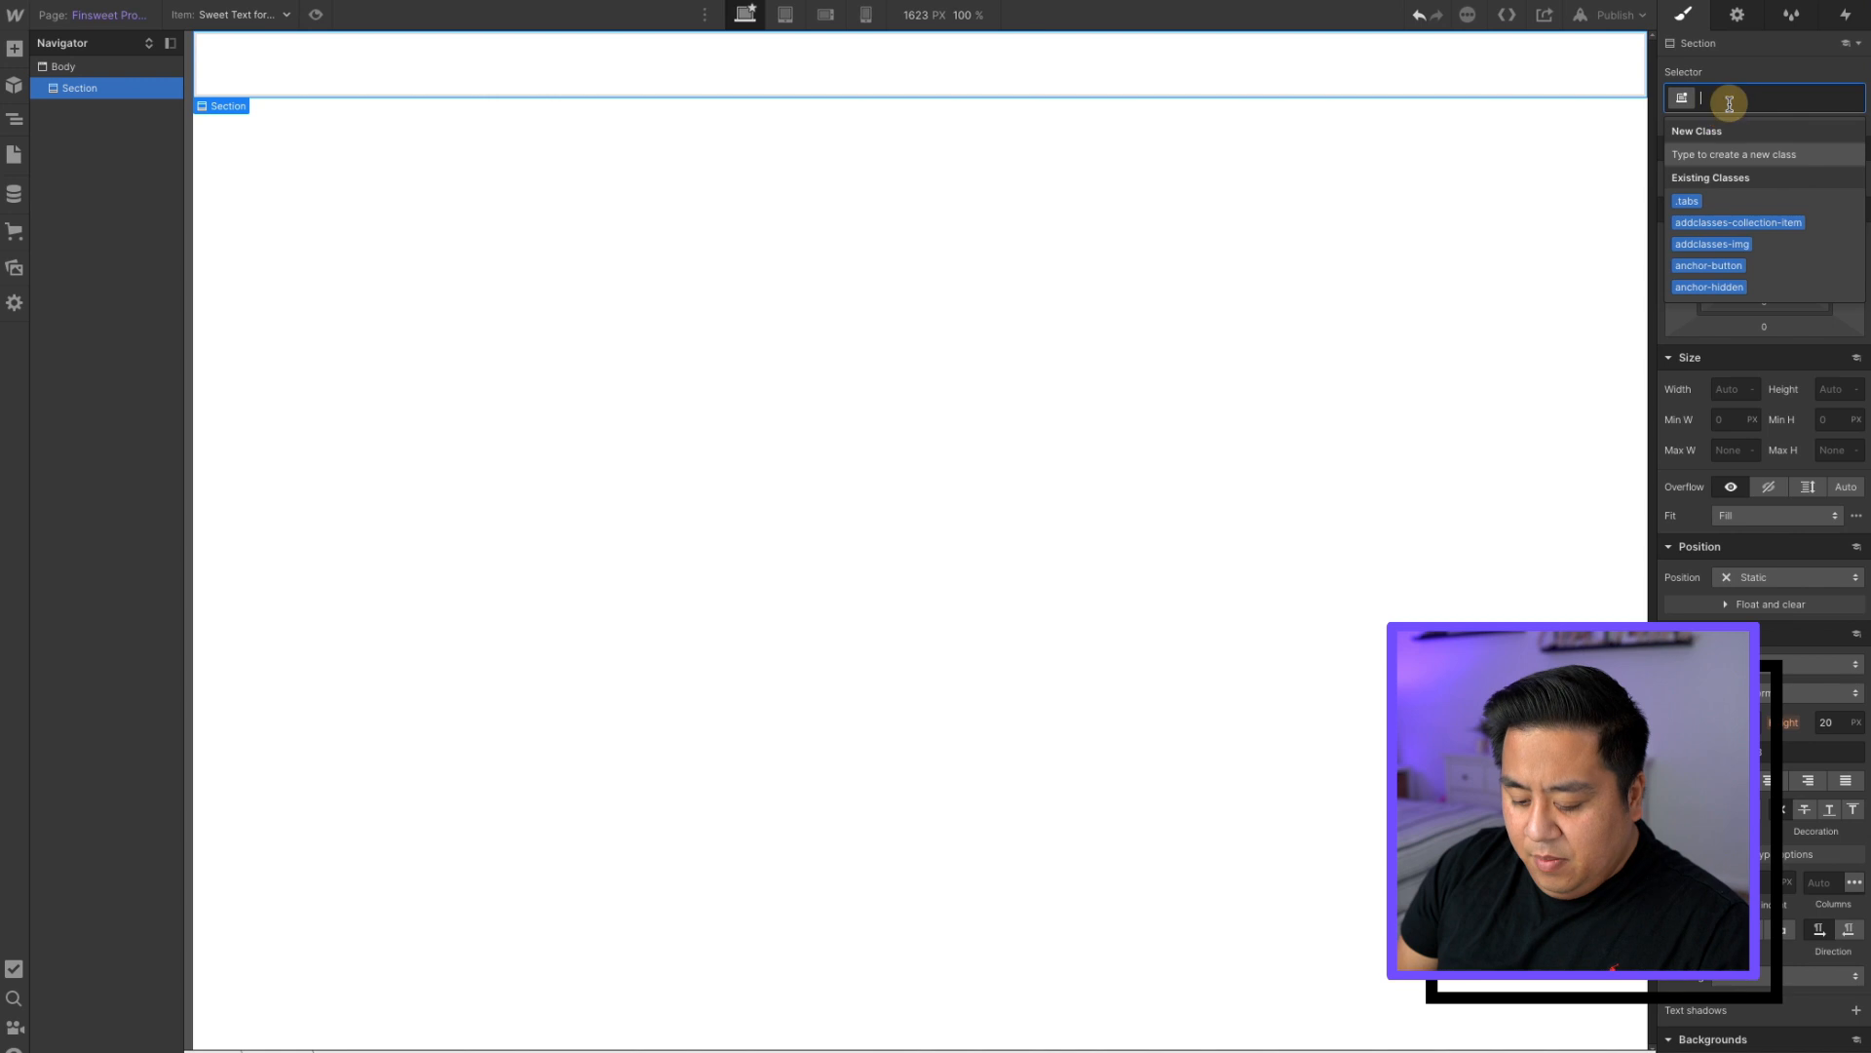
{"action": "key", "text": "Return"}
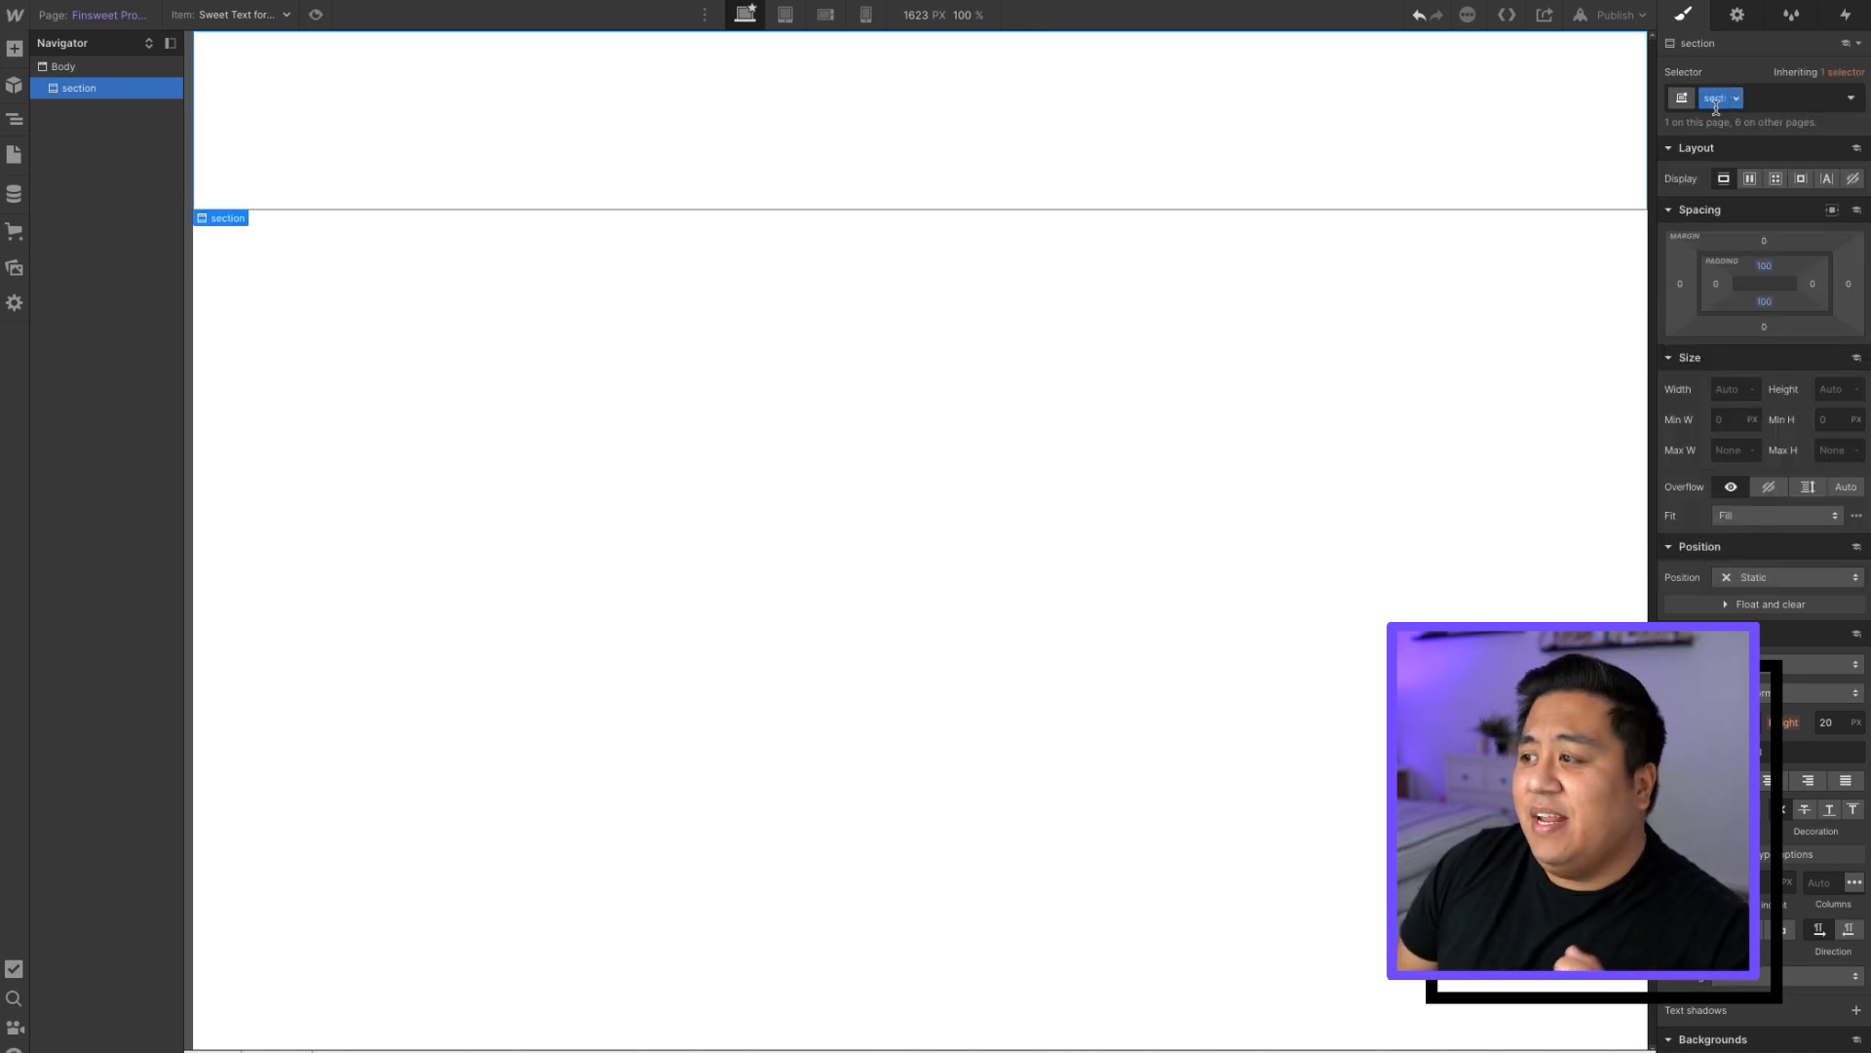
- Add a Container inside the section and assign it the existing class container
{"action": "left_click", "coordinate": [14, 48]}
{"action": "left_click_drag", "start_coordinate": [144, 222], "coordinate": [682, 141]}
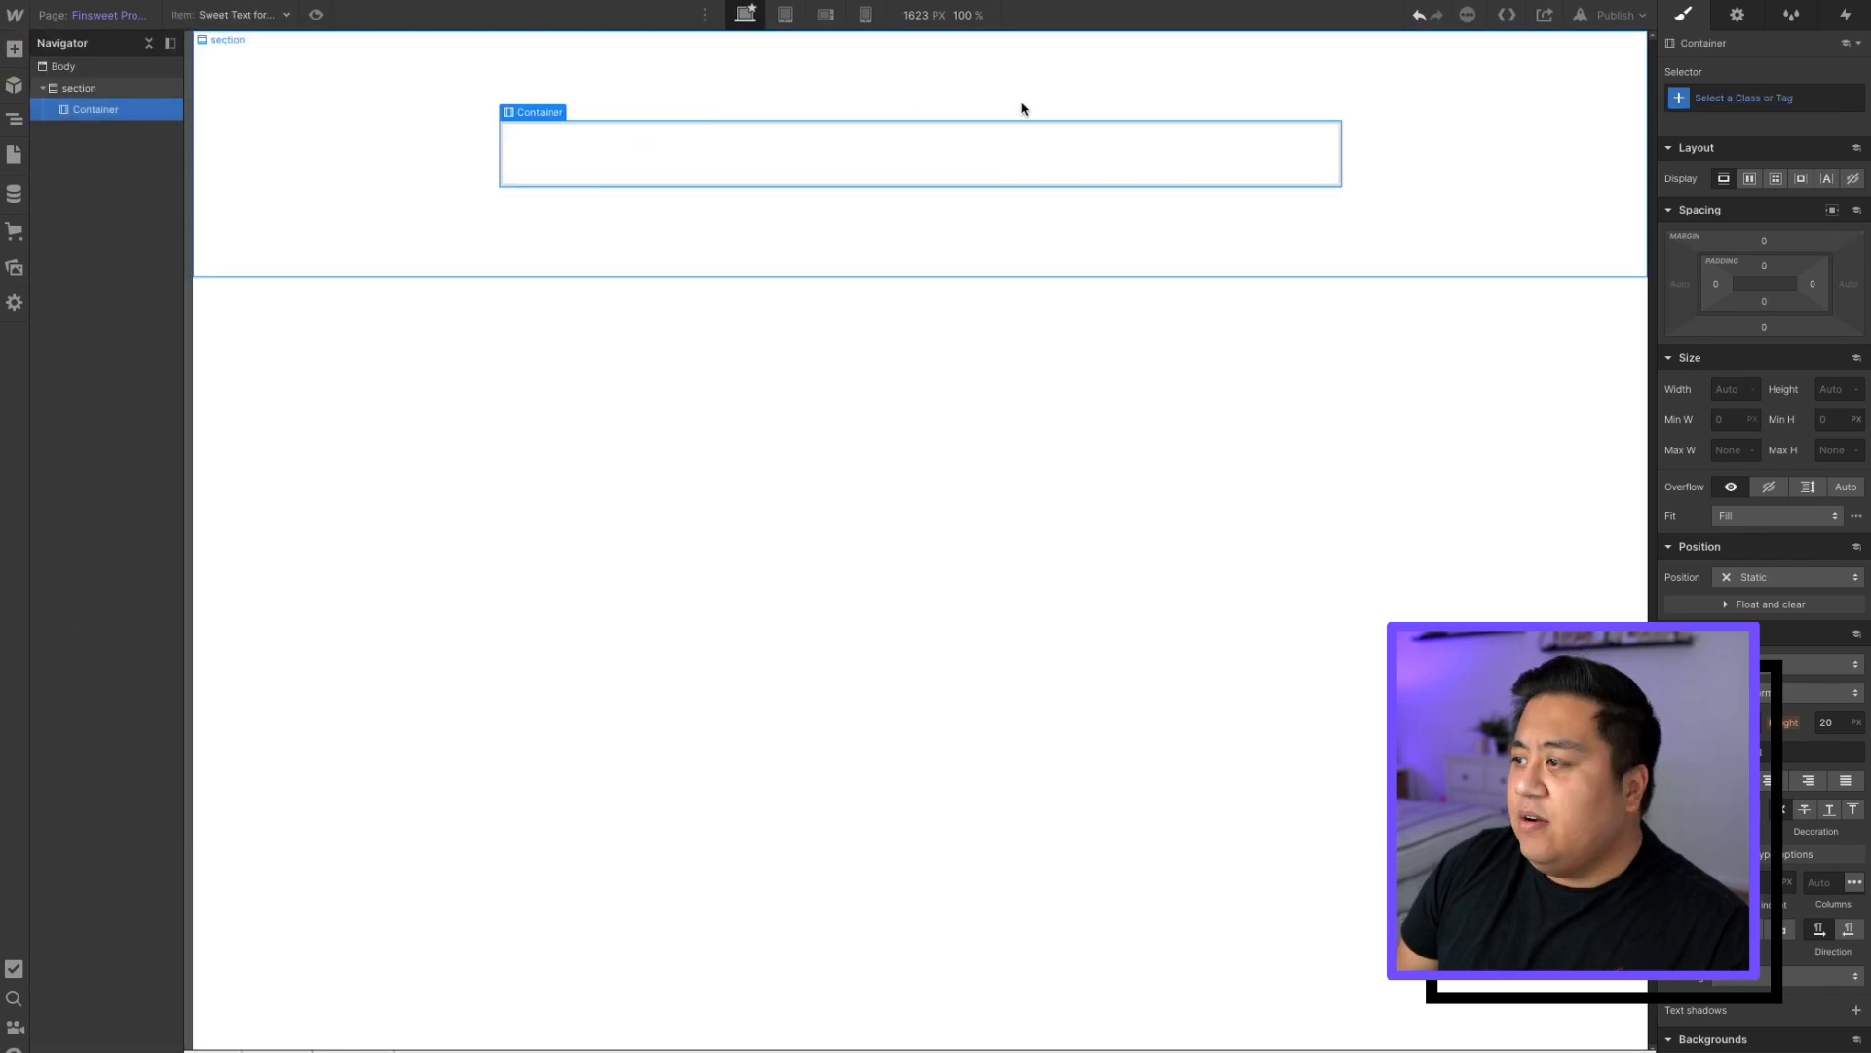
{"action": "left_click", "coordinate": [1721, 101]}
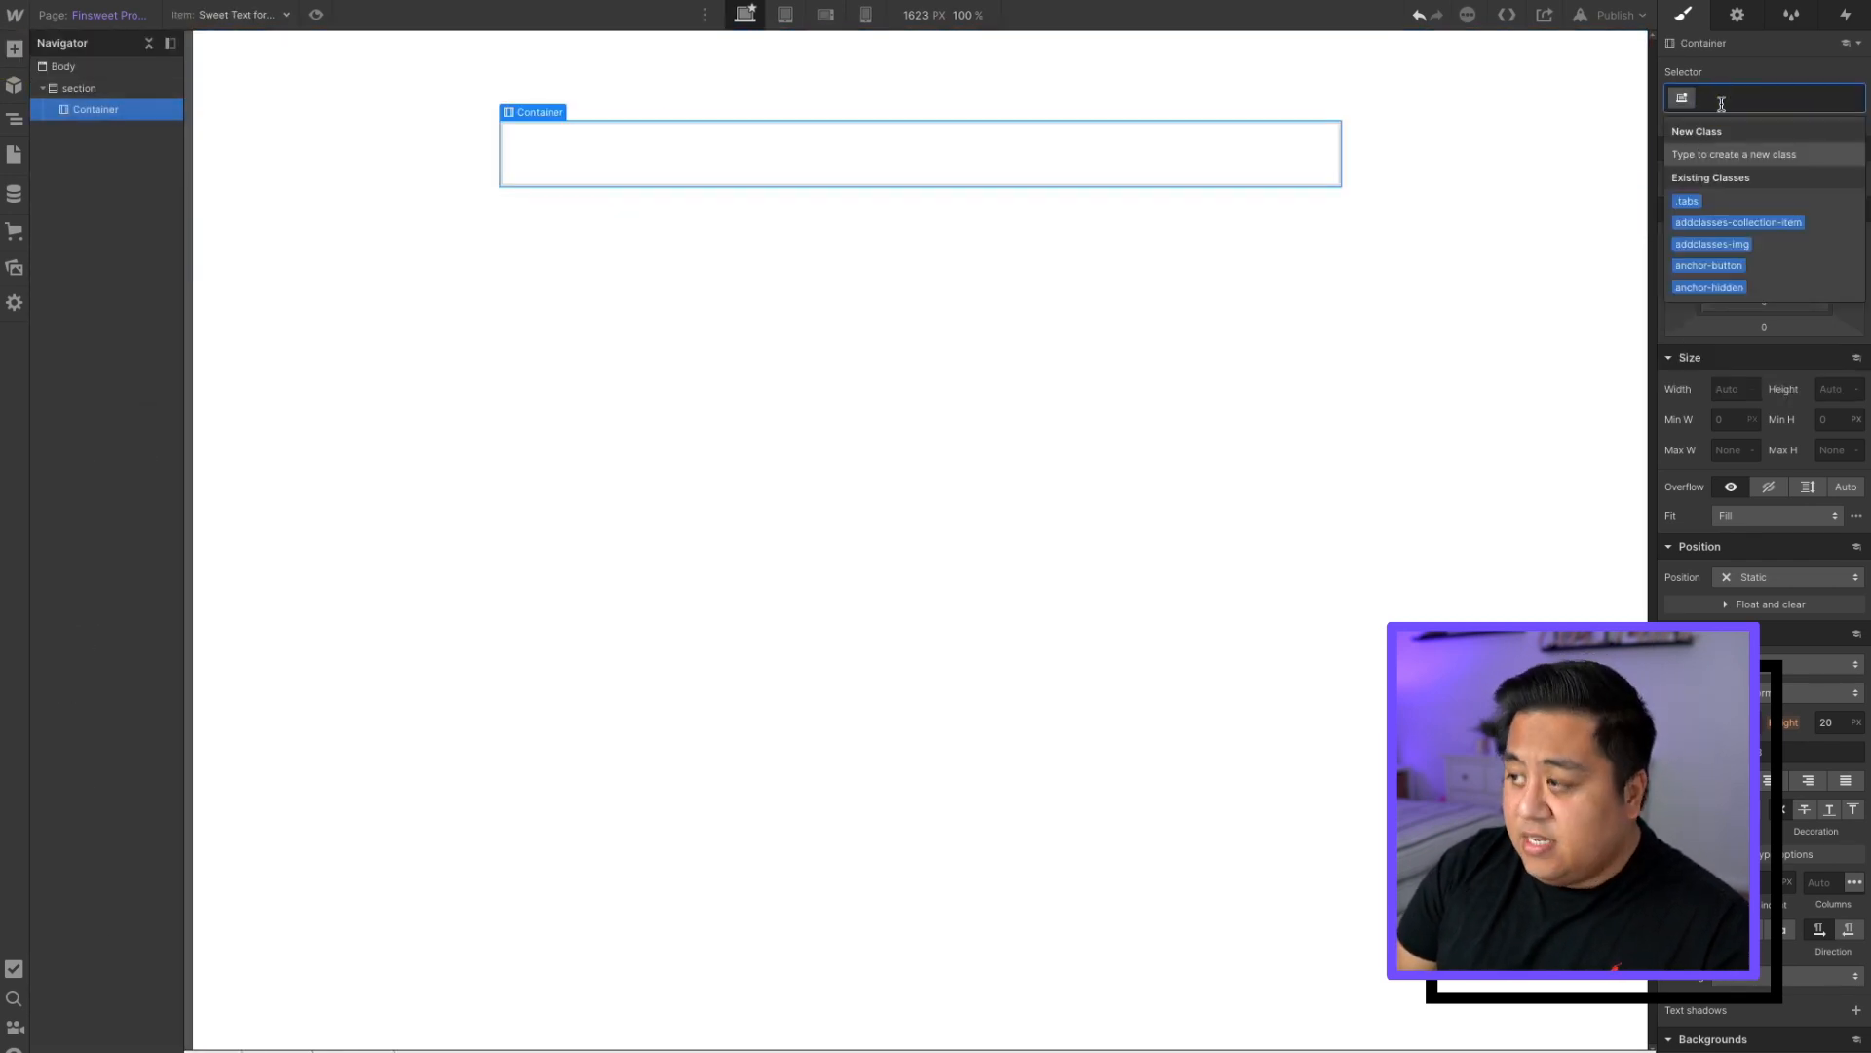
{"action": "type", "text": "cont"}
{"action": "left_click", "coordinate": [1721, 201]}
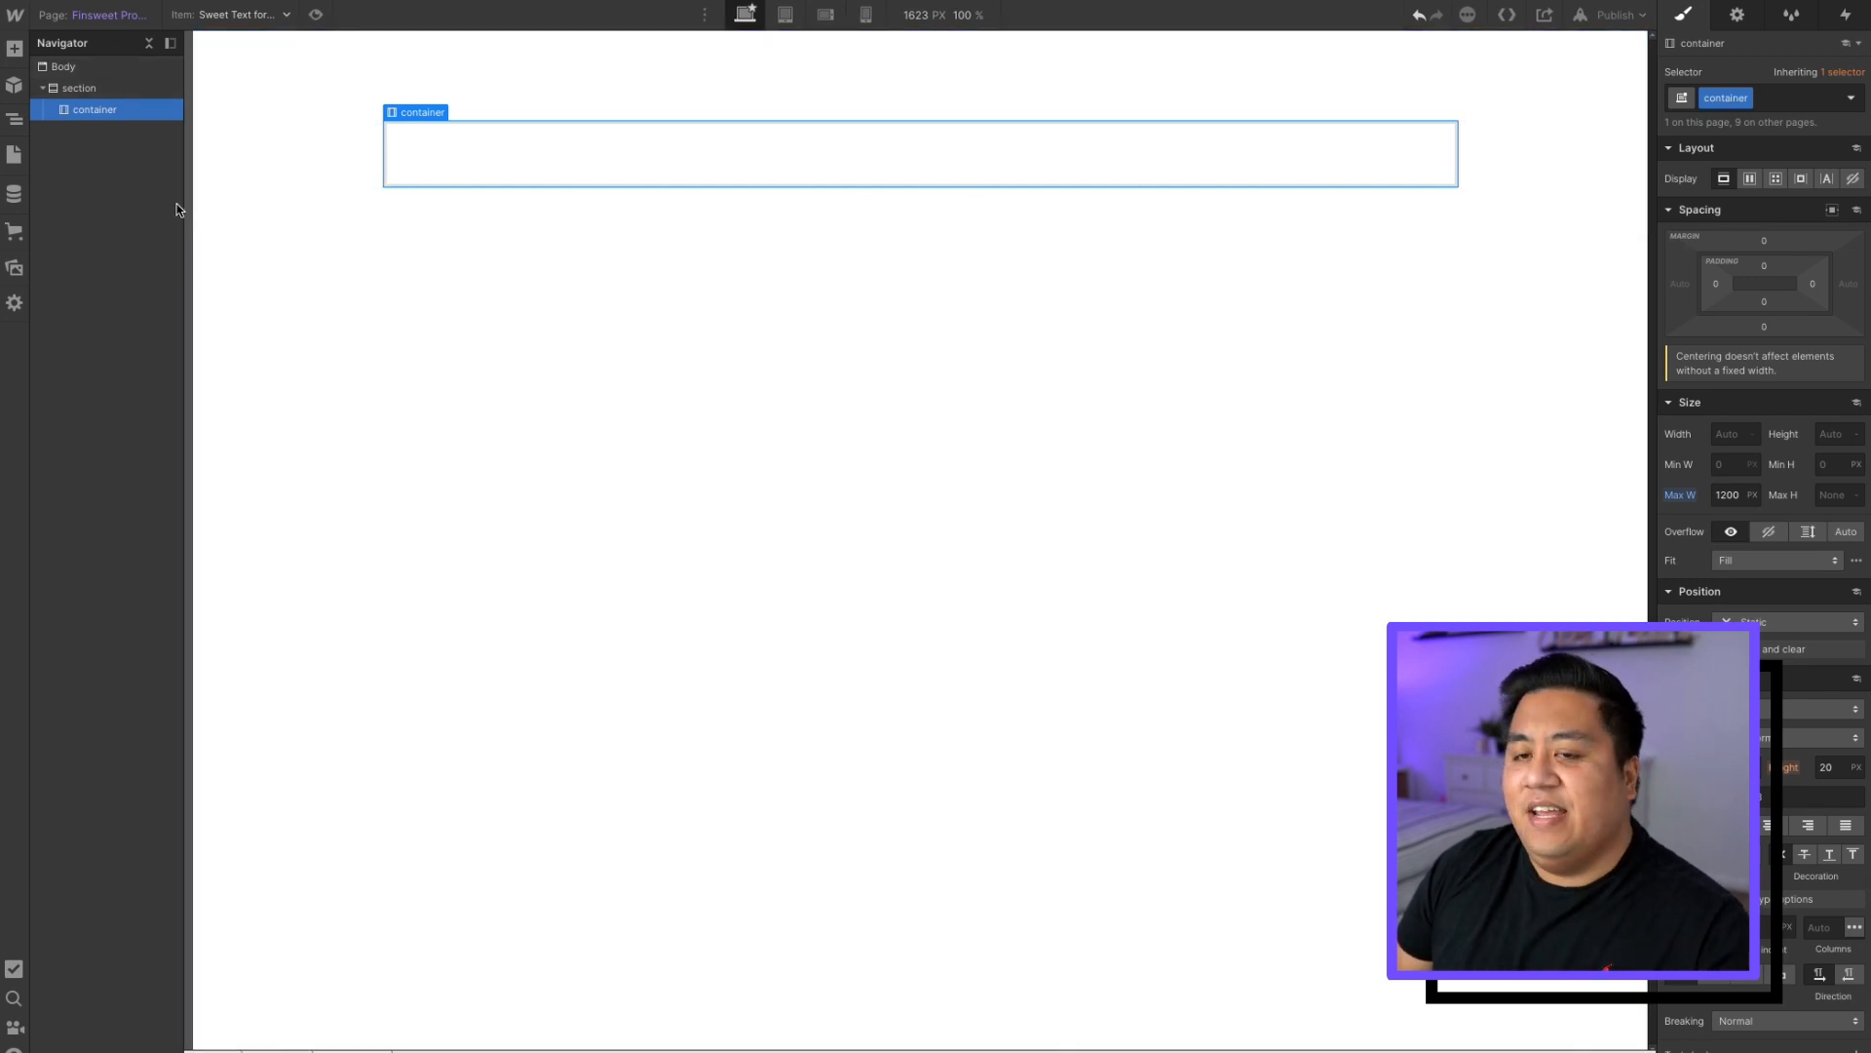
- Open the Home page and look through the product cards and the fields they show
{"action": "left_click", "coordinate": [14, 154]}
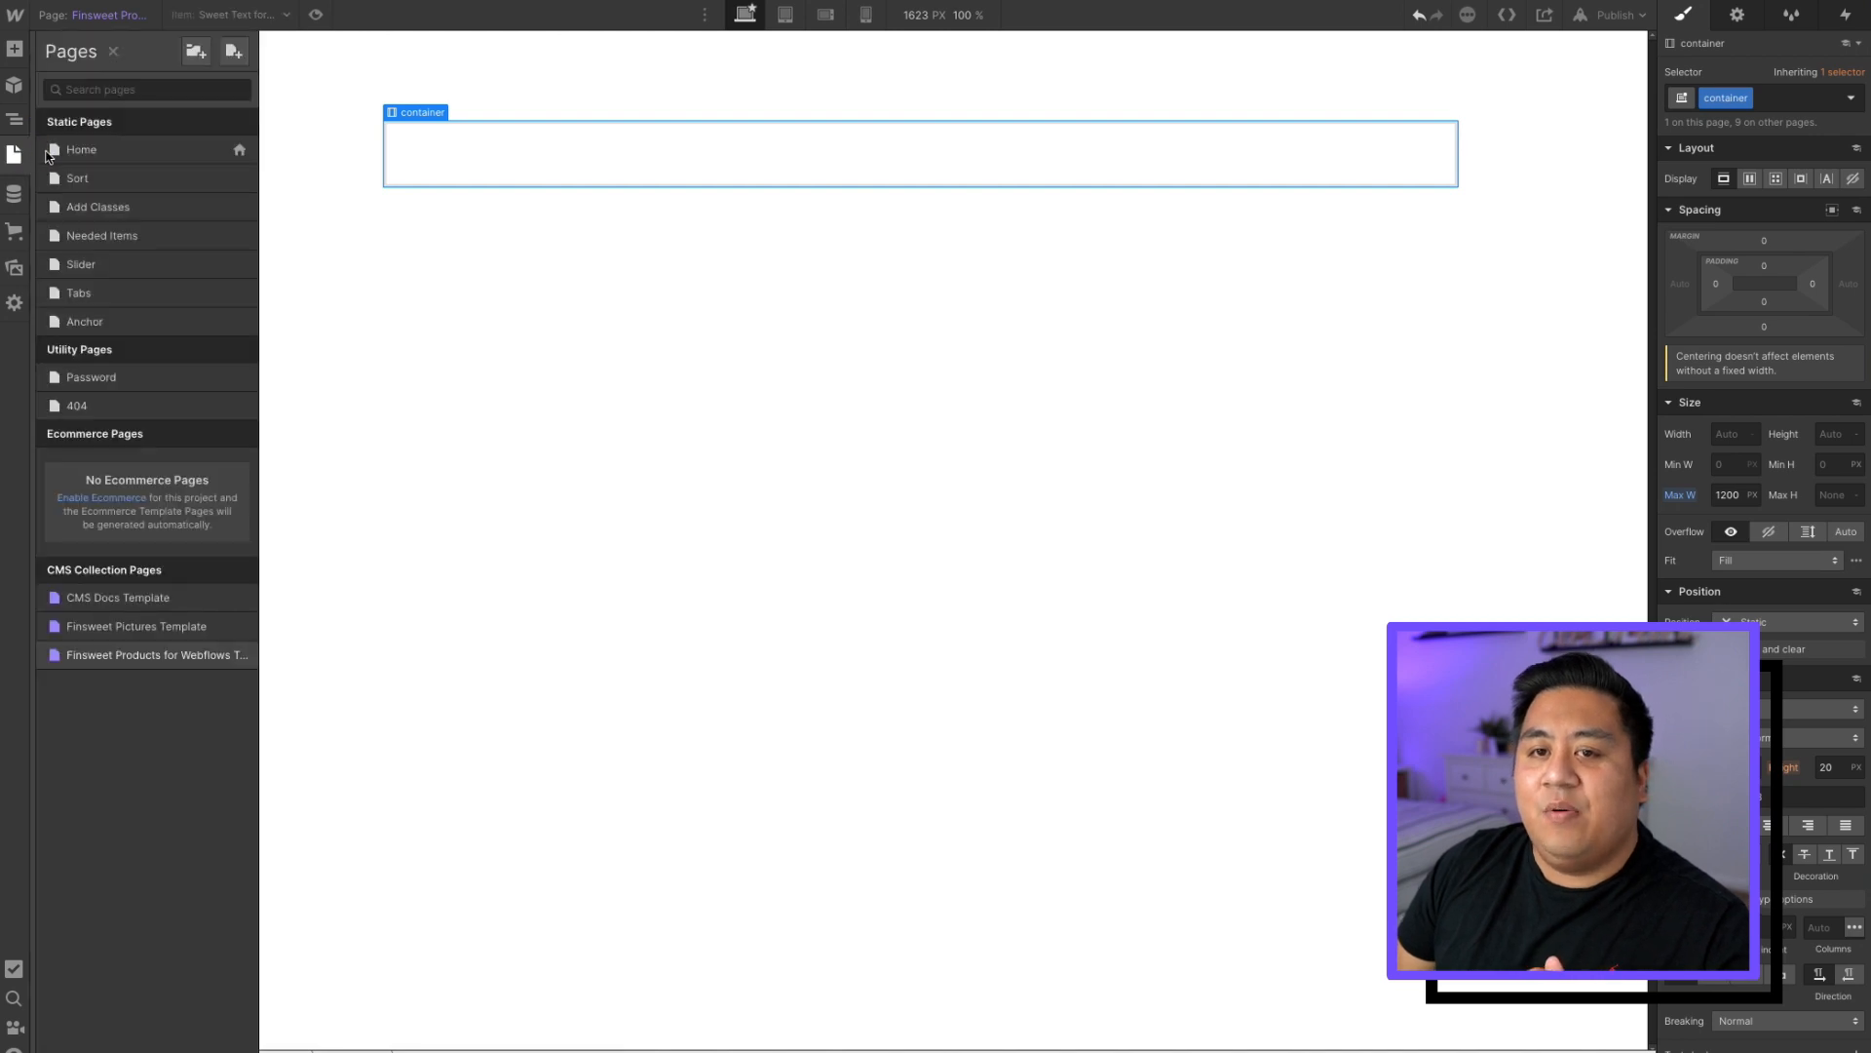
{"action": "left_click", "coordinate": [82, 149]}
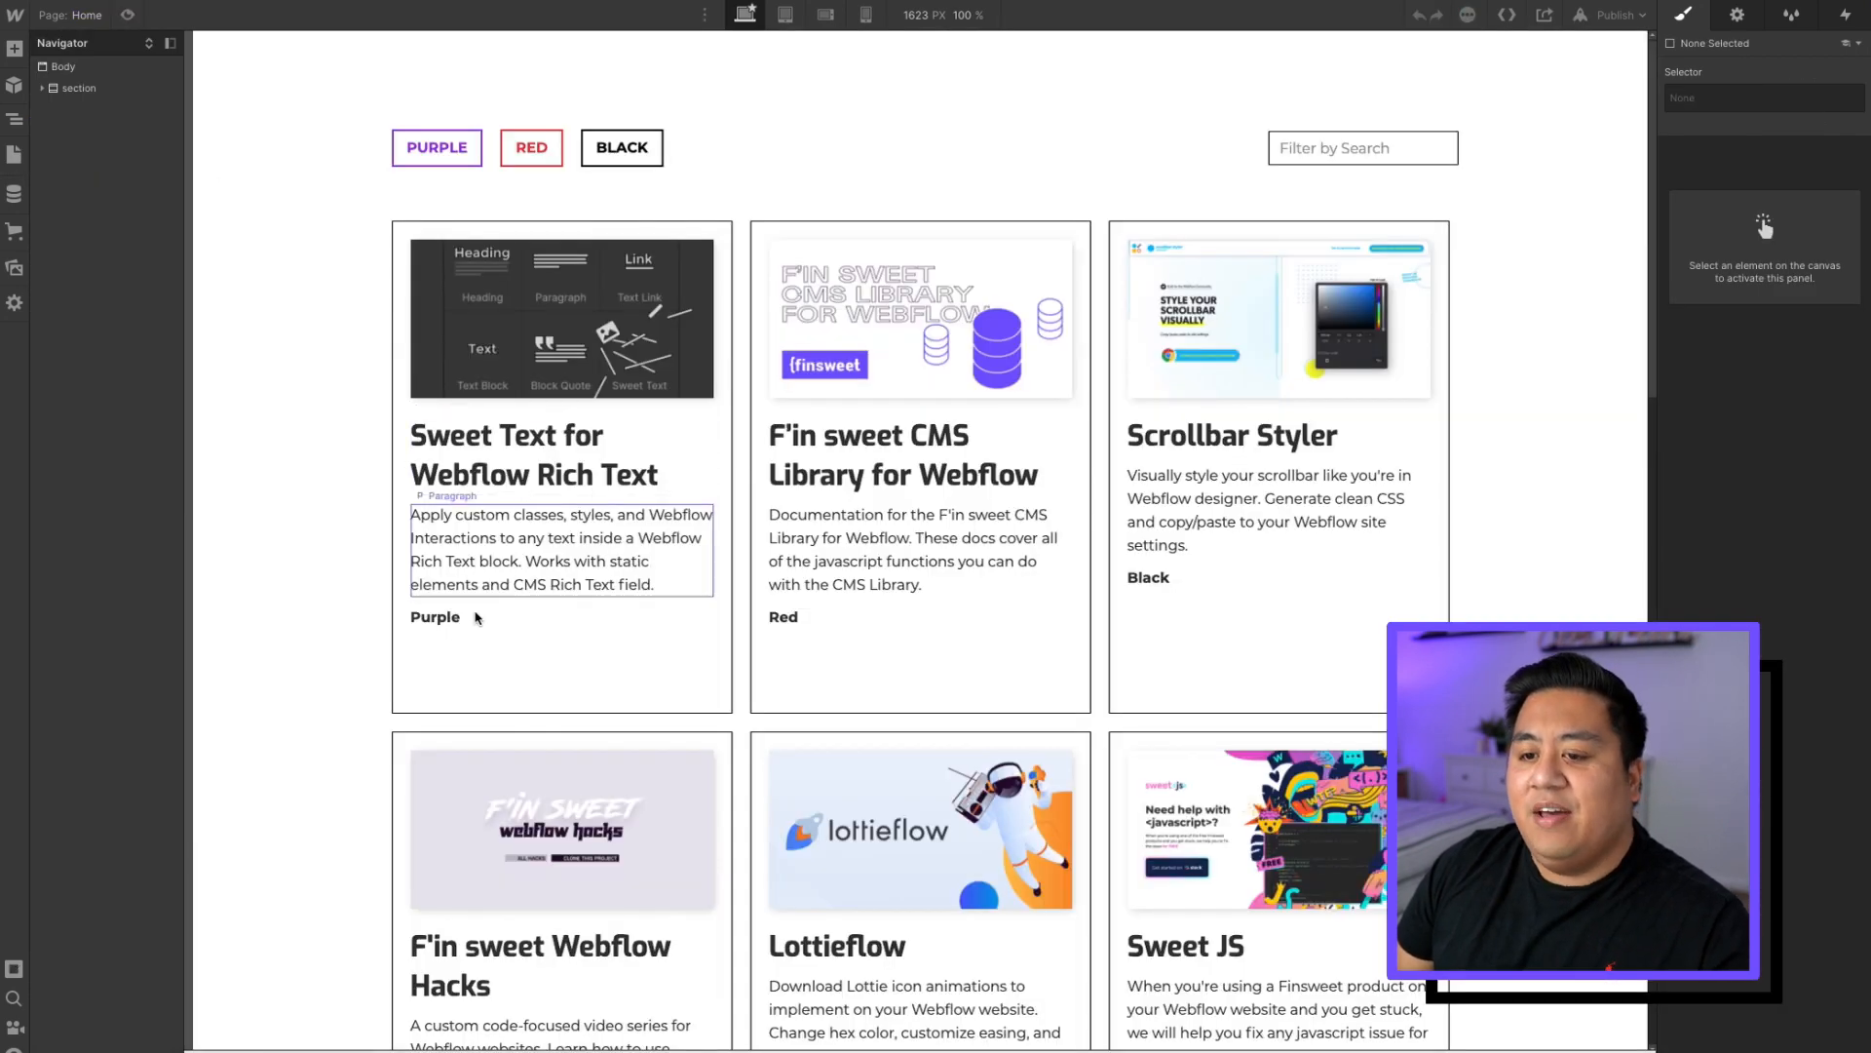
{"action": "scroll", "coordinate": [471, 619], "scroll_direction": "down", "scroll_amount": 10}
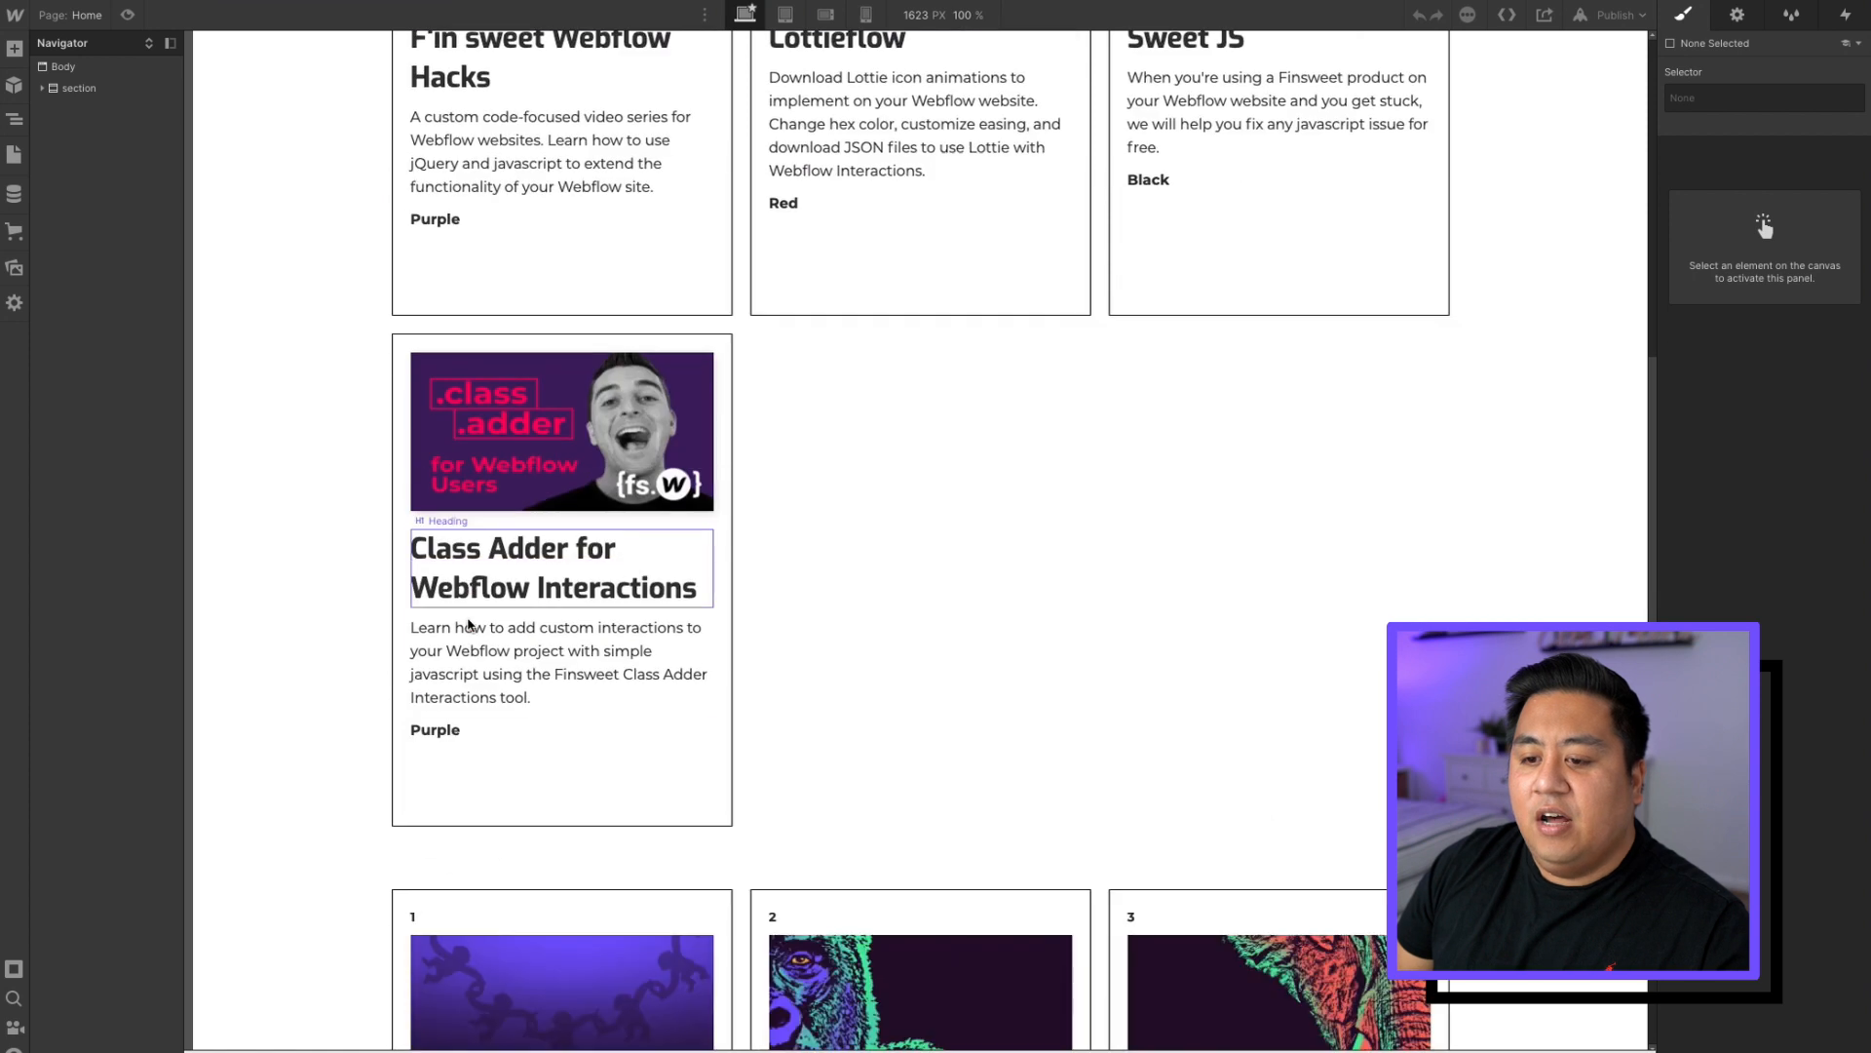
{"action": "scroll", "coordinate": [482, 584], "scroll_direction": "up", "scroll_amount": 5}
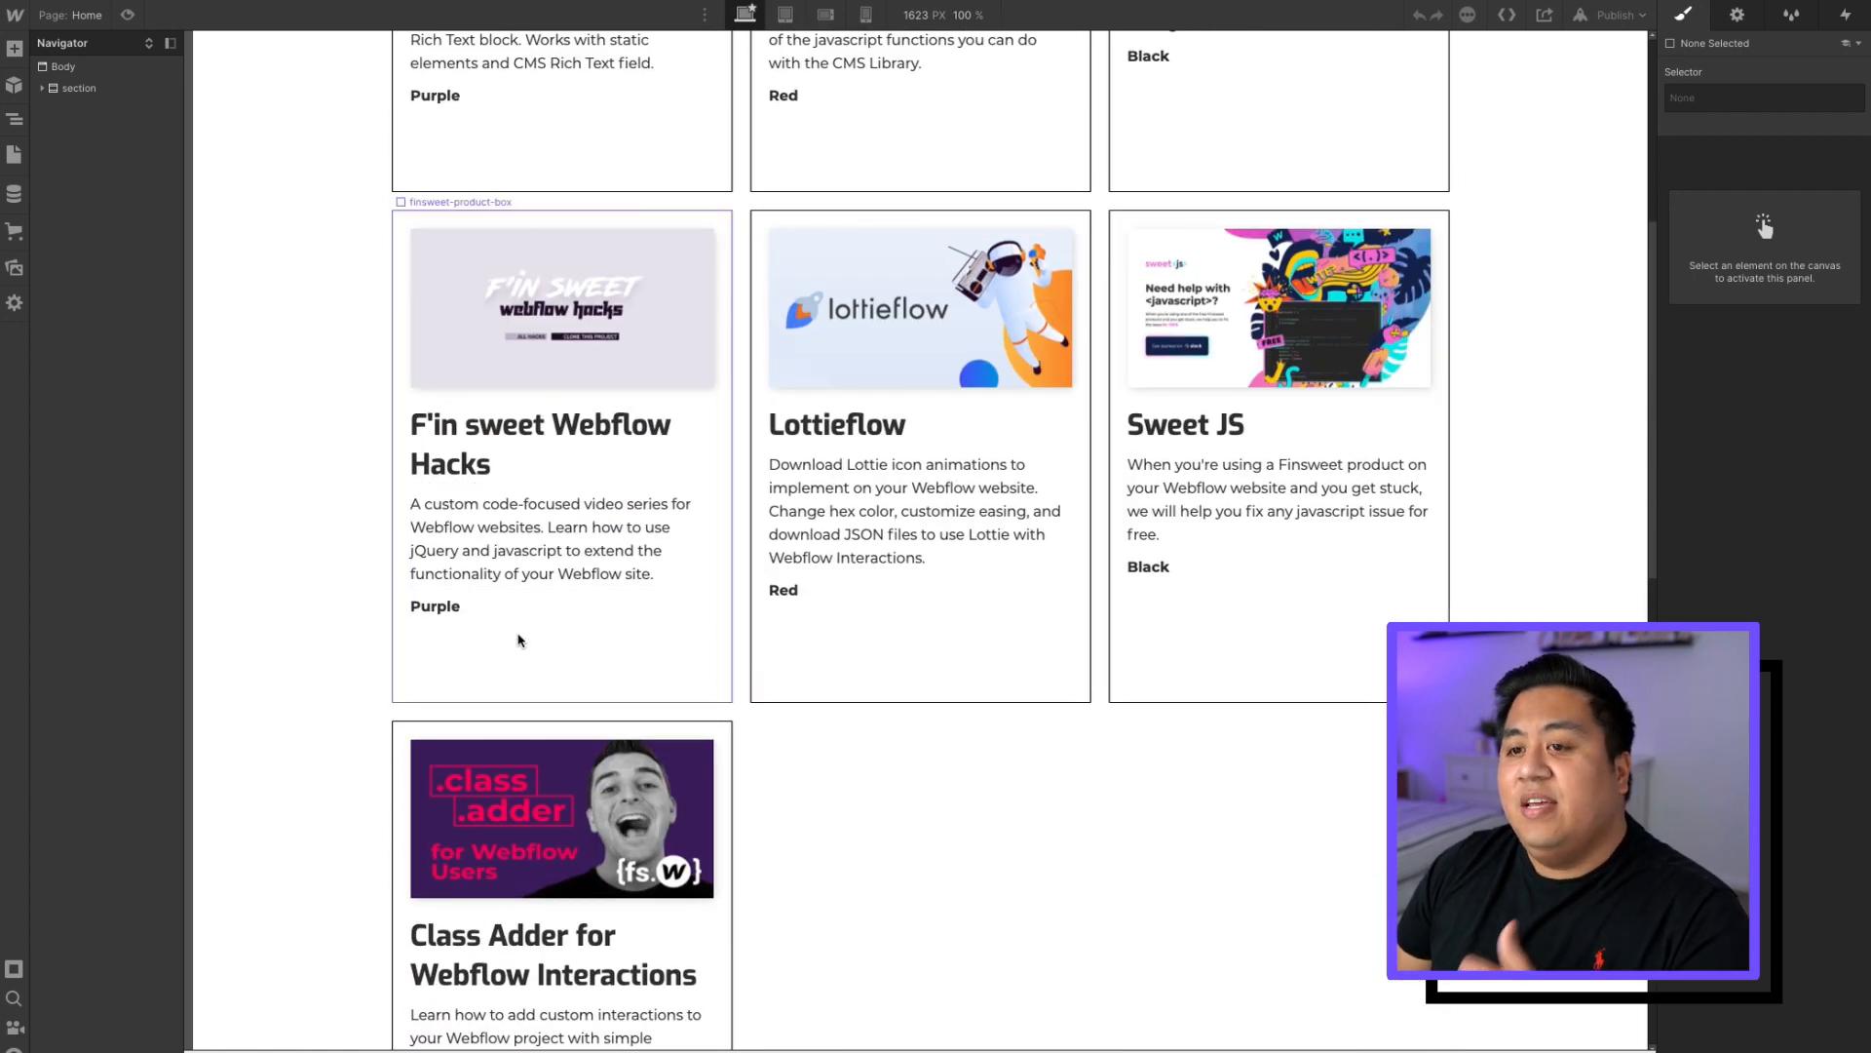
{"action": "scroll", "coordinate": [518, 640], "scroll_direction": "up", "scroll_amount": 1}
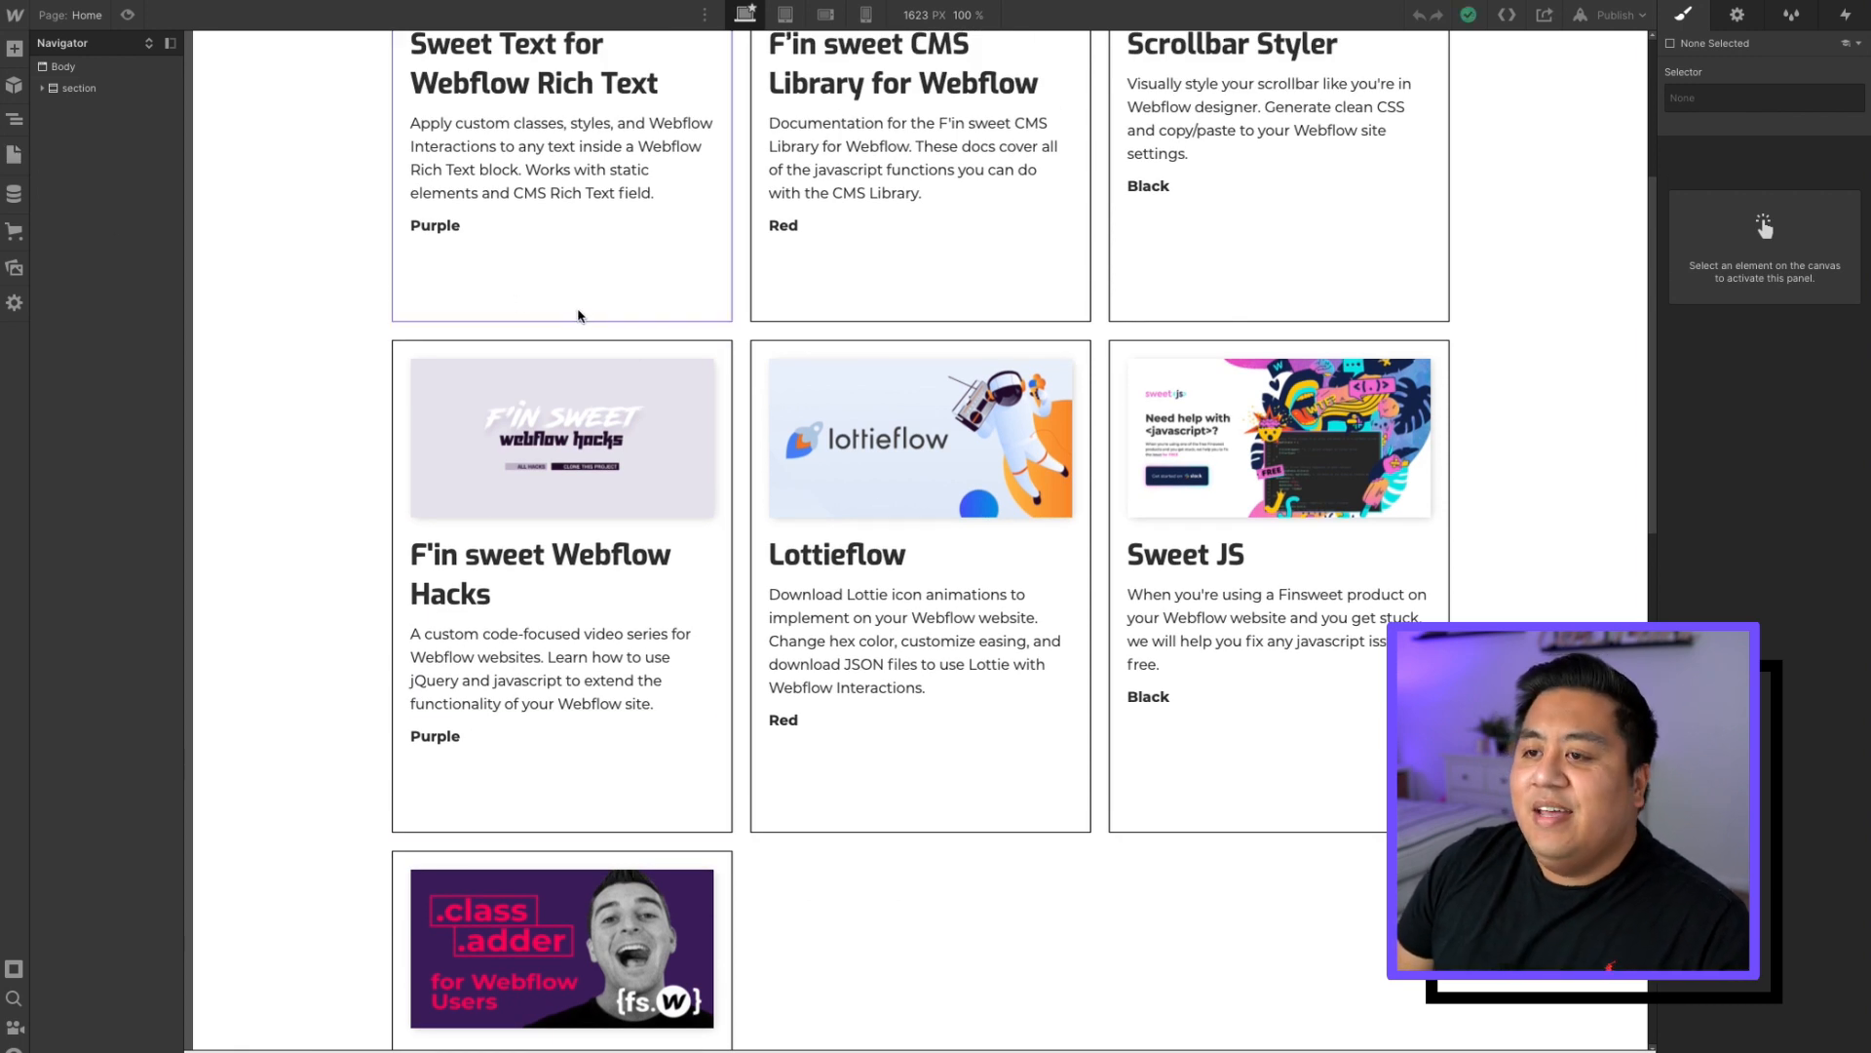
{"action": "scroll", "coordinate": [580, 326], "scroll_direction": "up", "scroll_amount": 3}
{"action": "scroll", "coordinate": [960, 308], "scroll_direction": "down", "scroll_amount": 1}
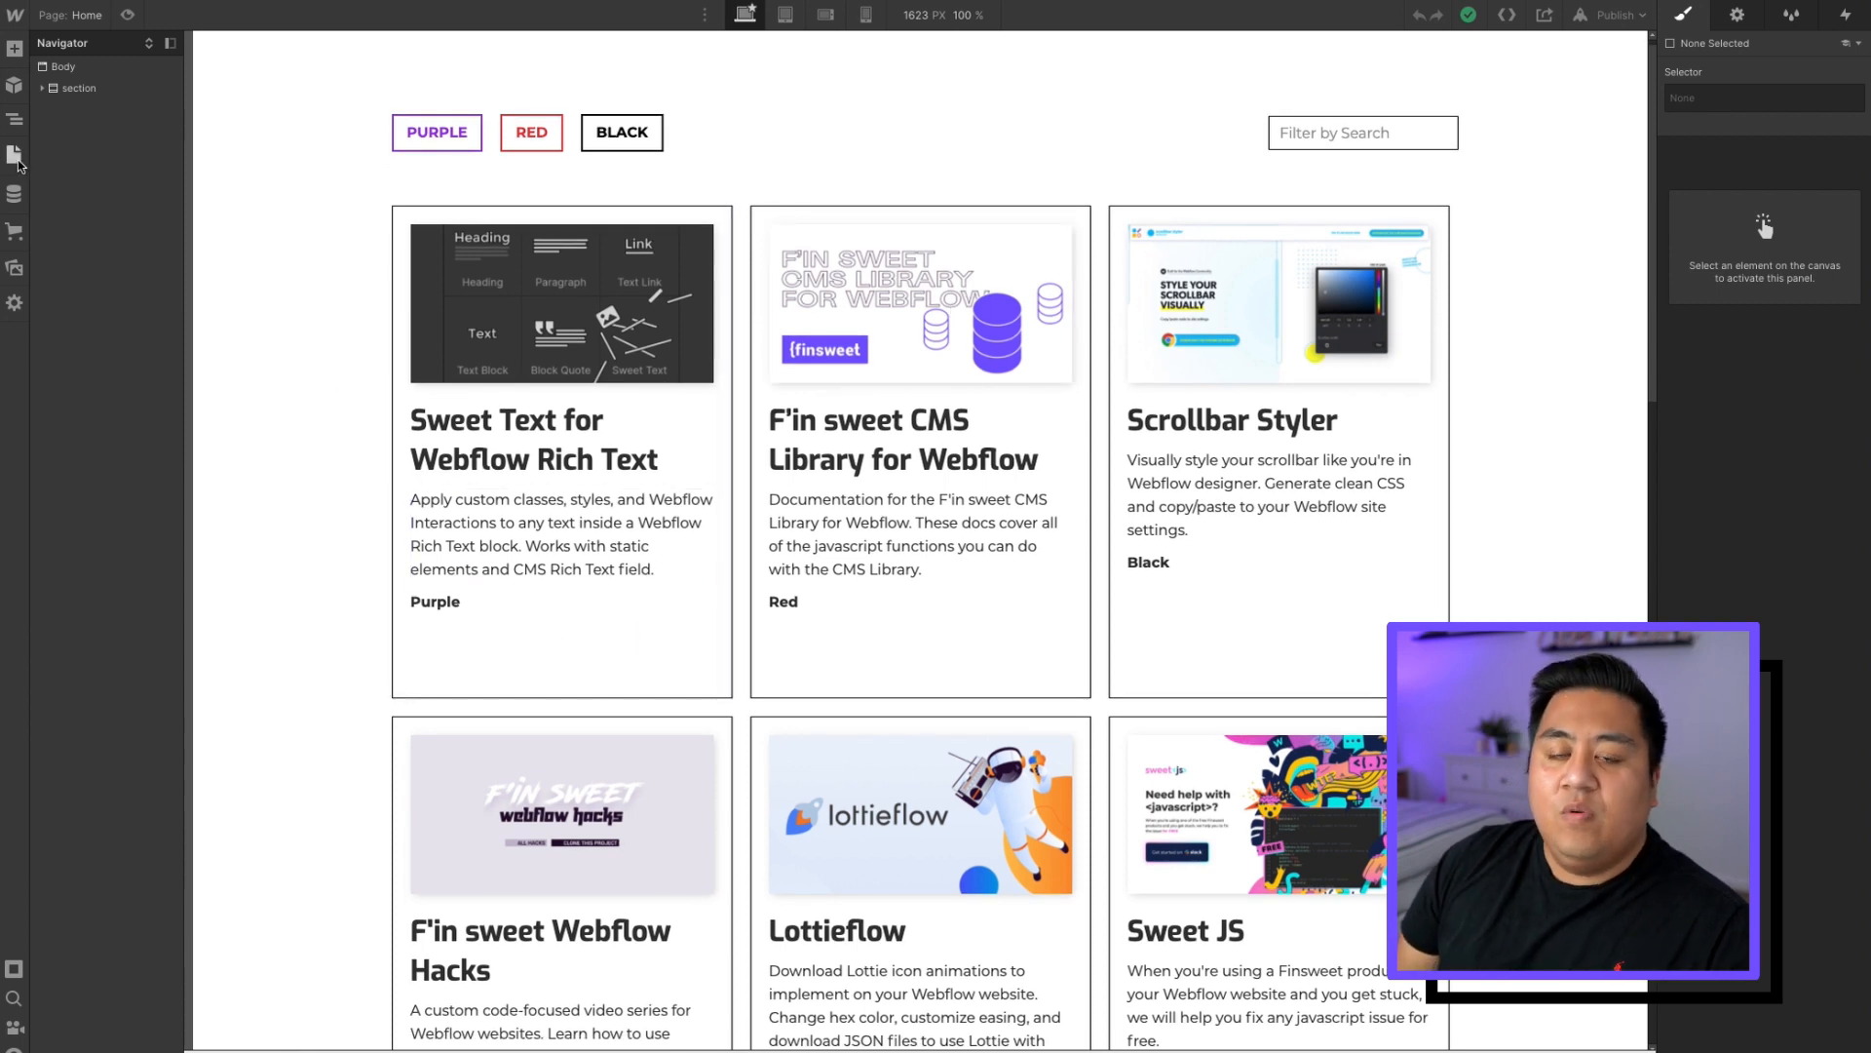
- View the Sort page's product cards with years, and return to the Finsweet Products for Webflows template page
{"action": "left_click", "coordinate": [15, 159]}
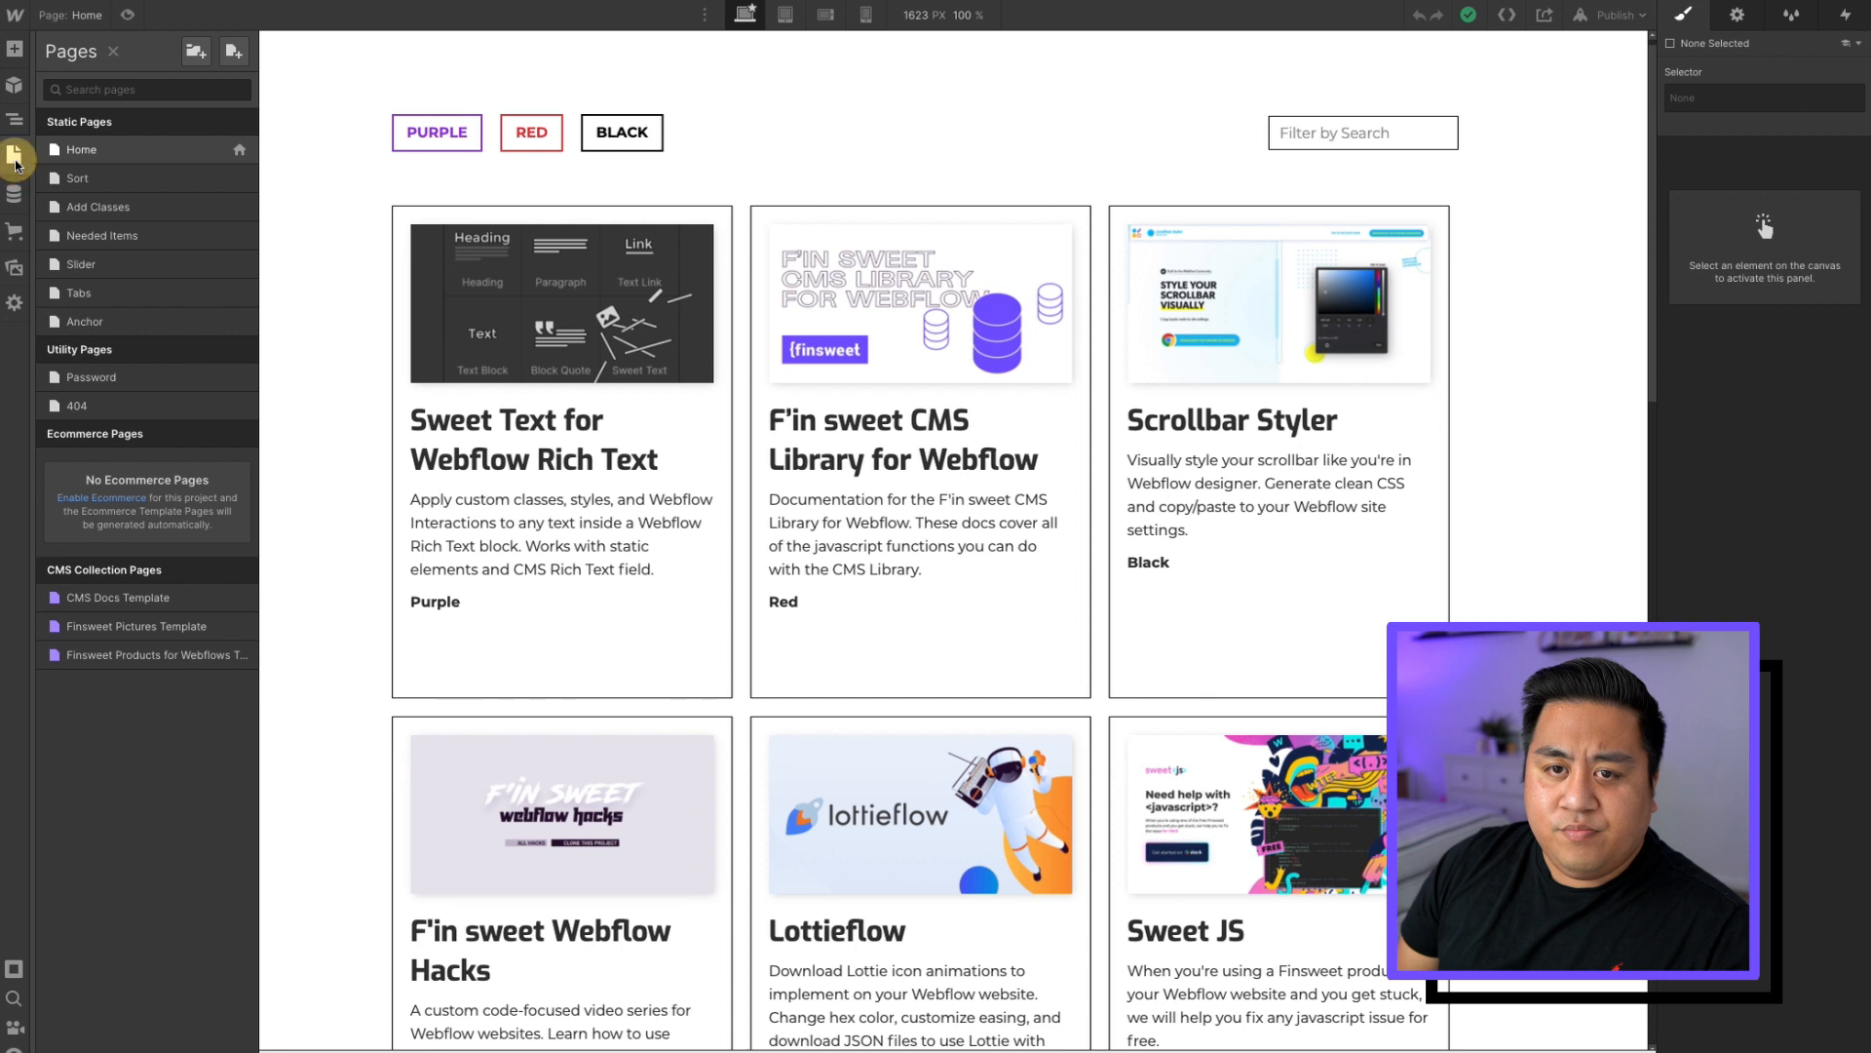
{"action": "left_click", "coordinate": [105, 176]}
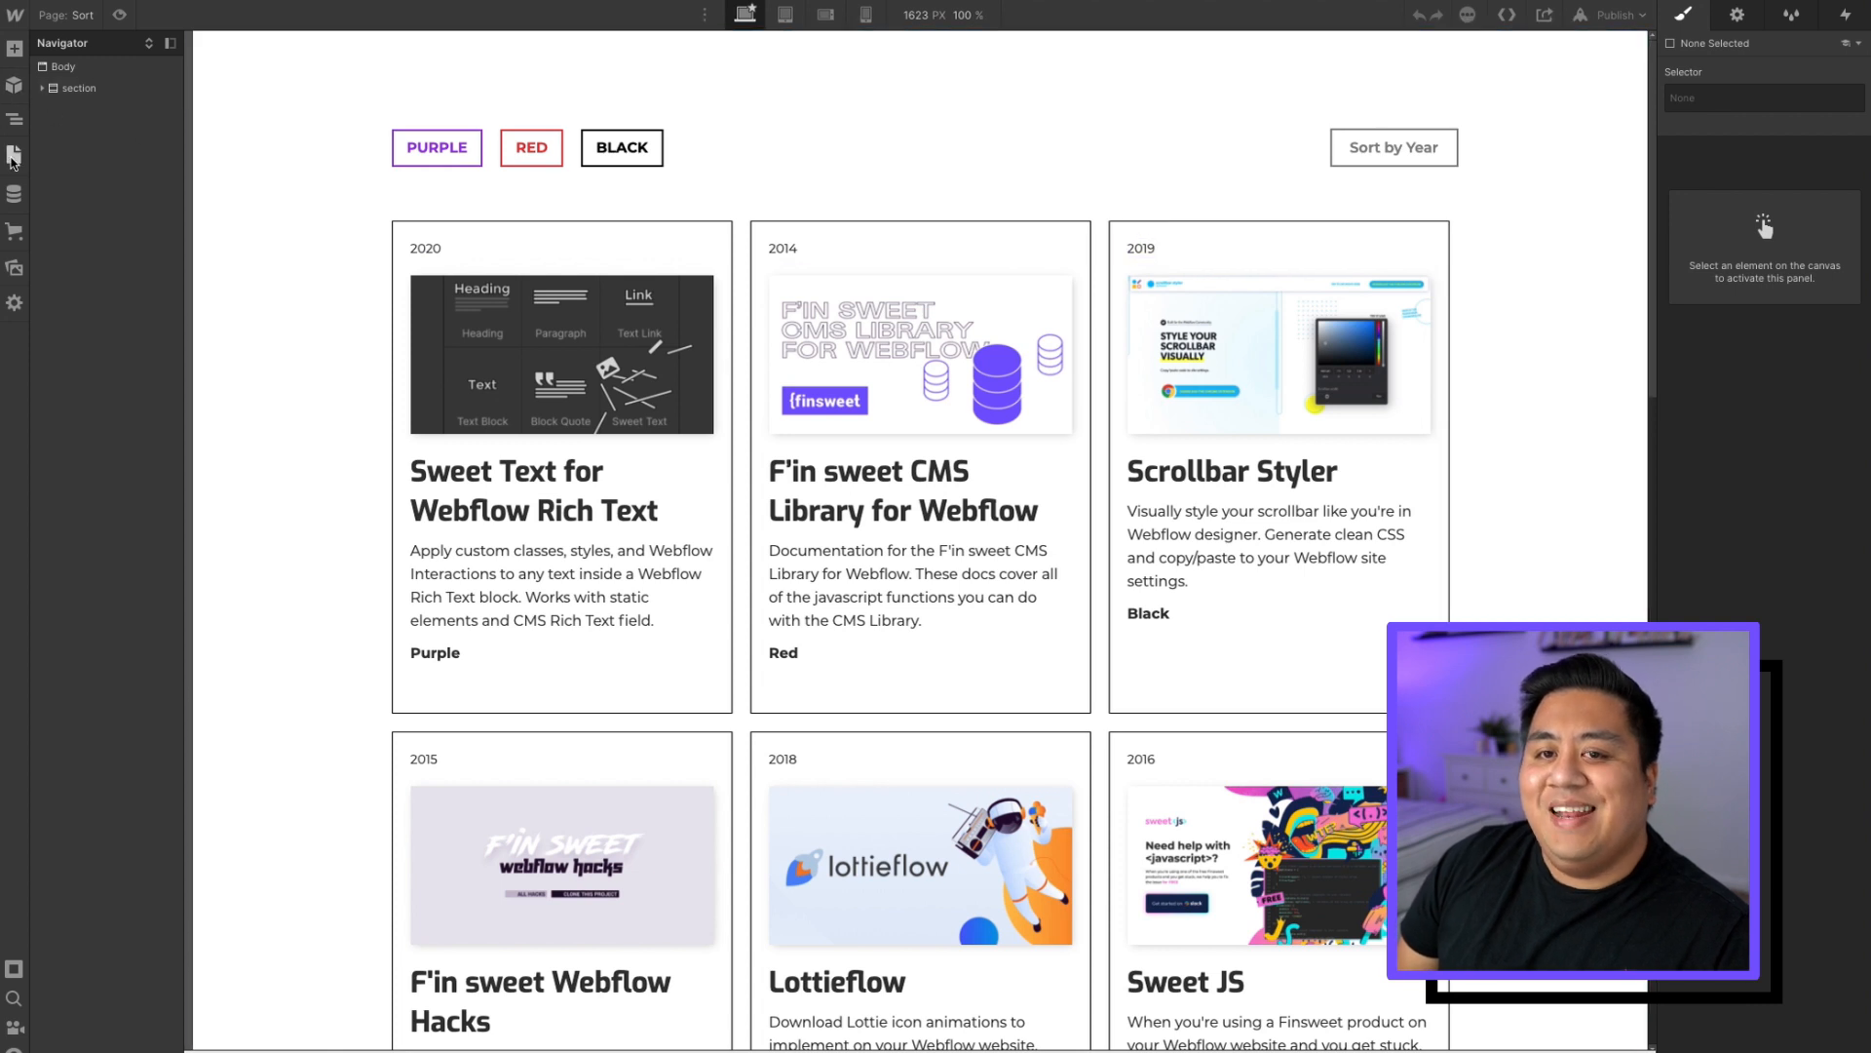
{"action": "left_click", "coordinate": [13, 158]}
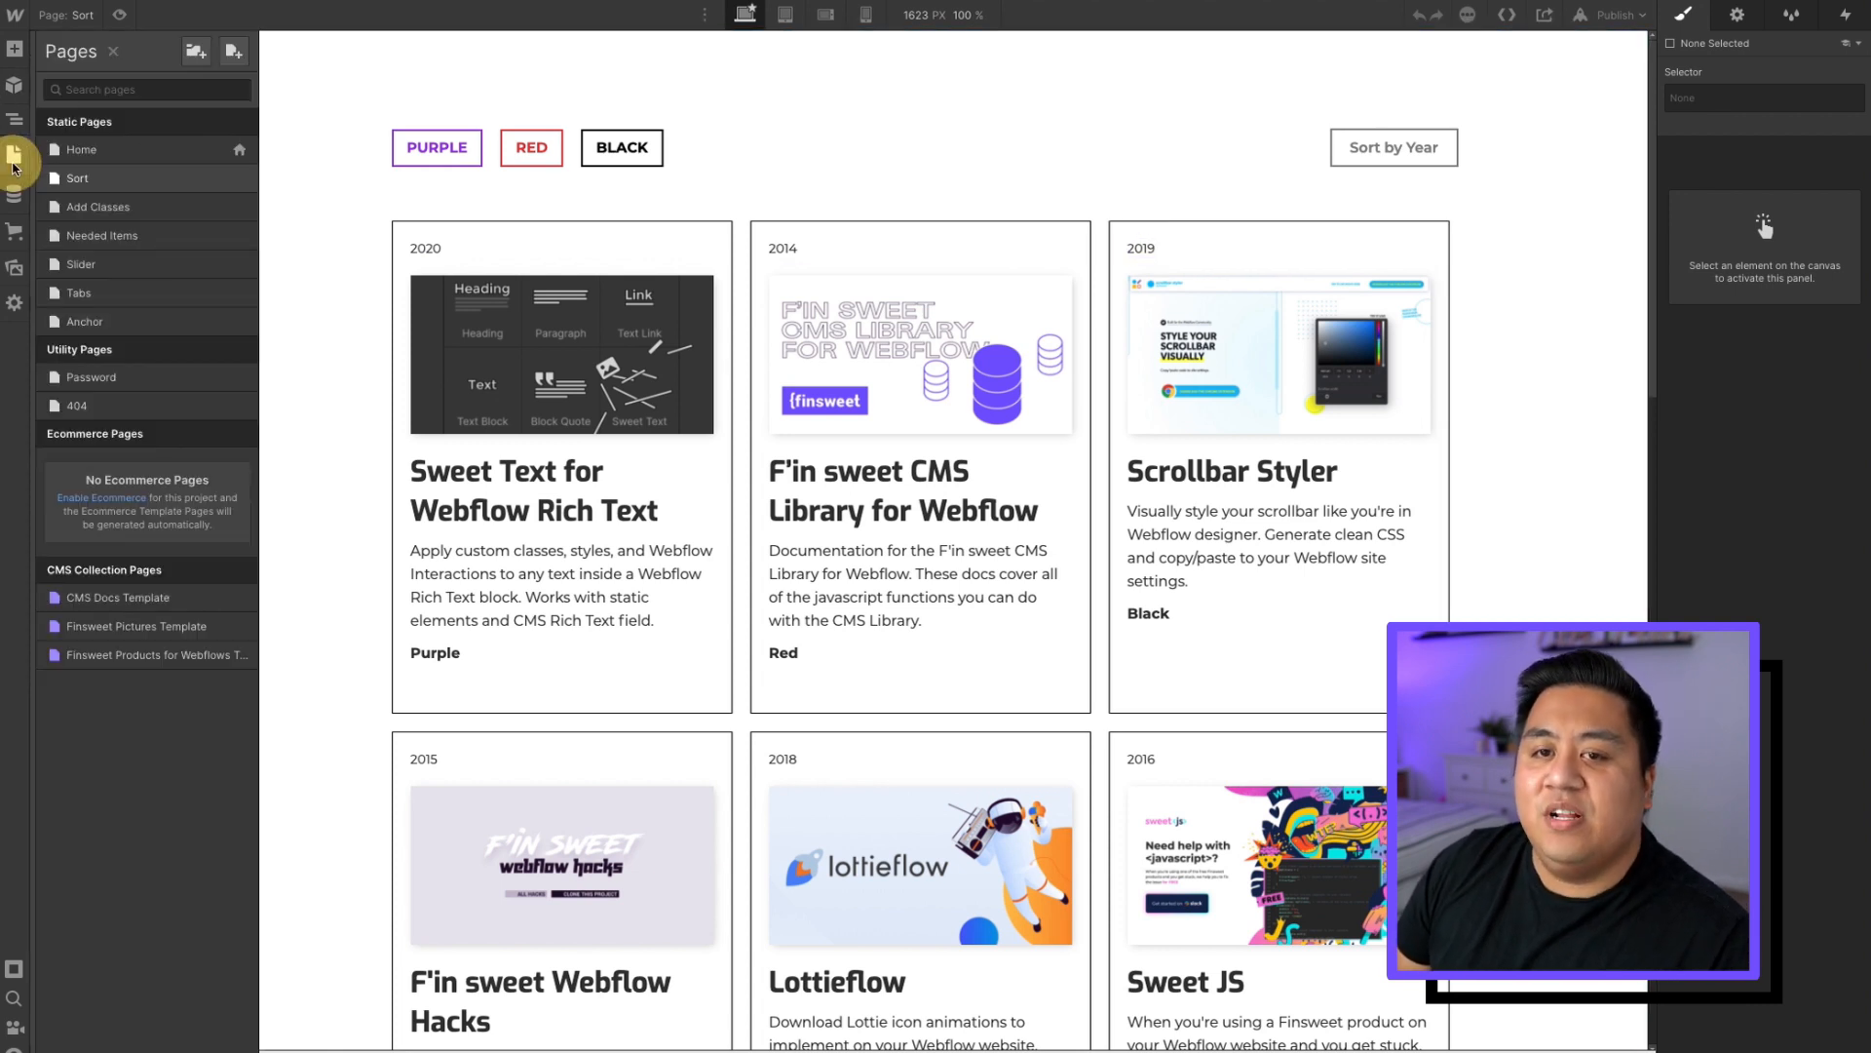
{"action": "left_click", "coordinate": [117, 655]}
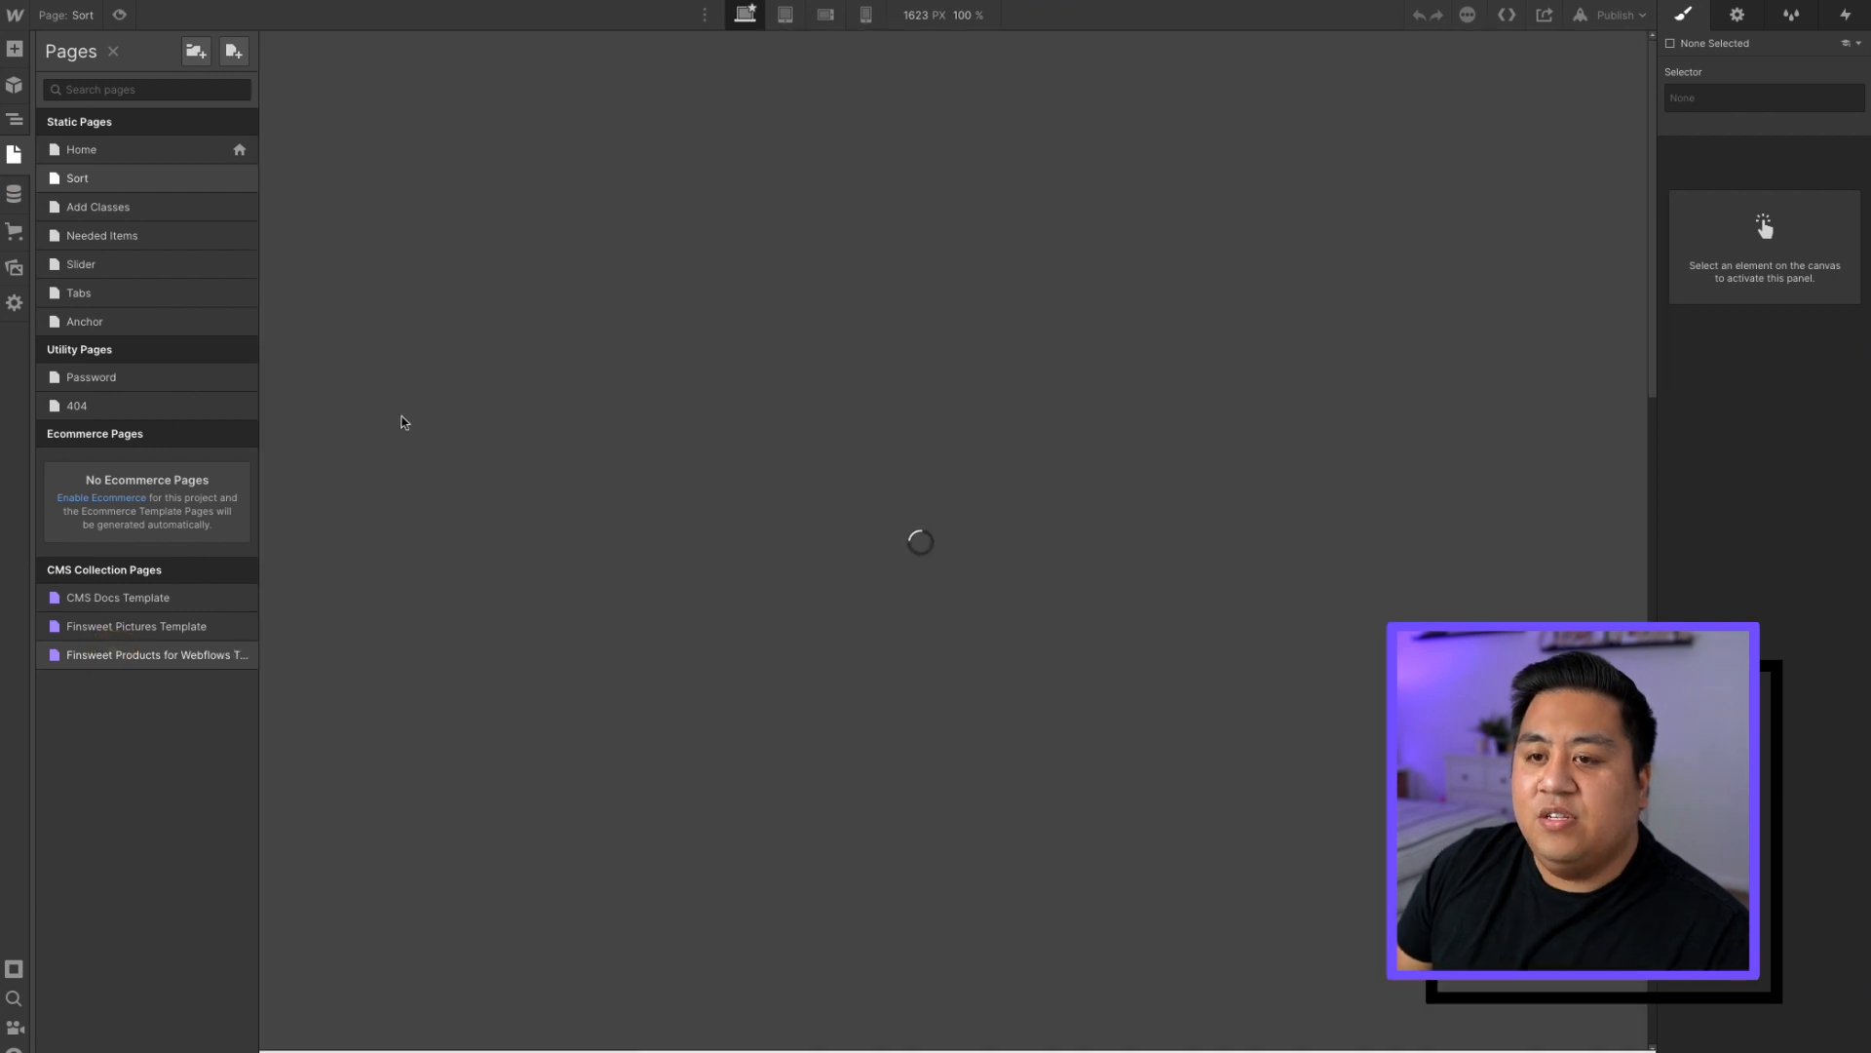
- Add a Text Block inside the container and bind its text to the collection's Year field
{"action": "left_click", "coordinate": [451, 167]}
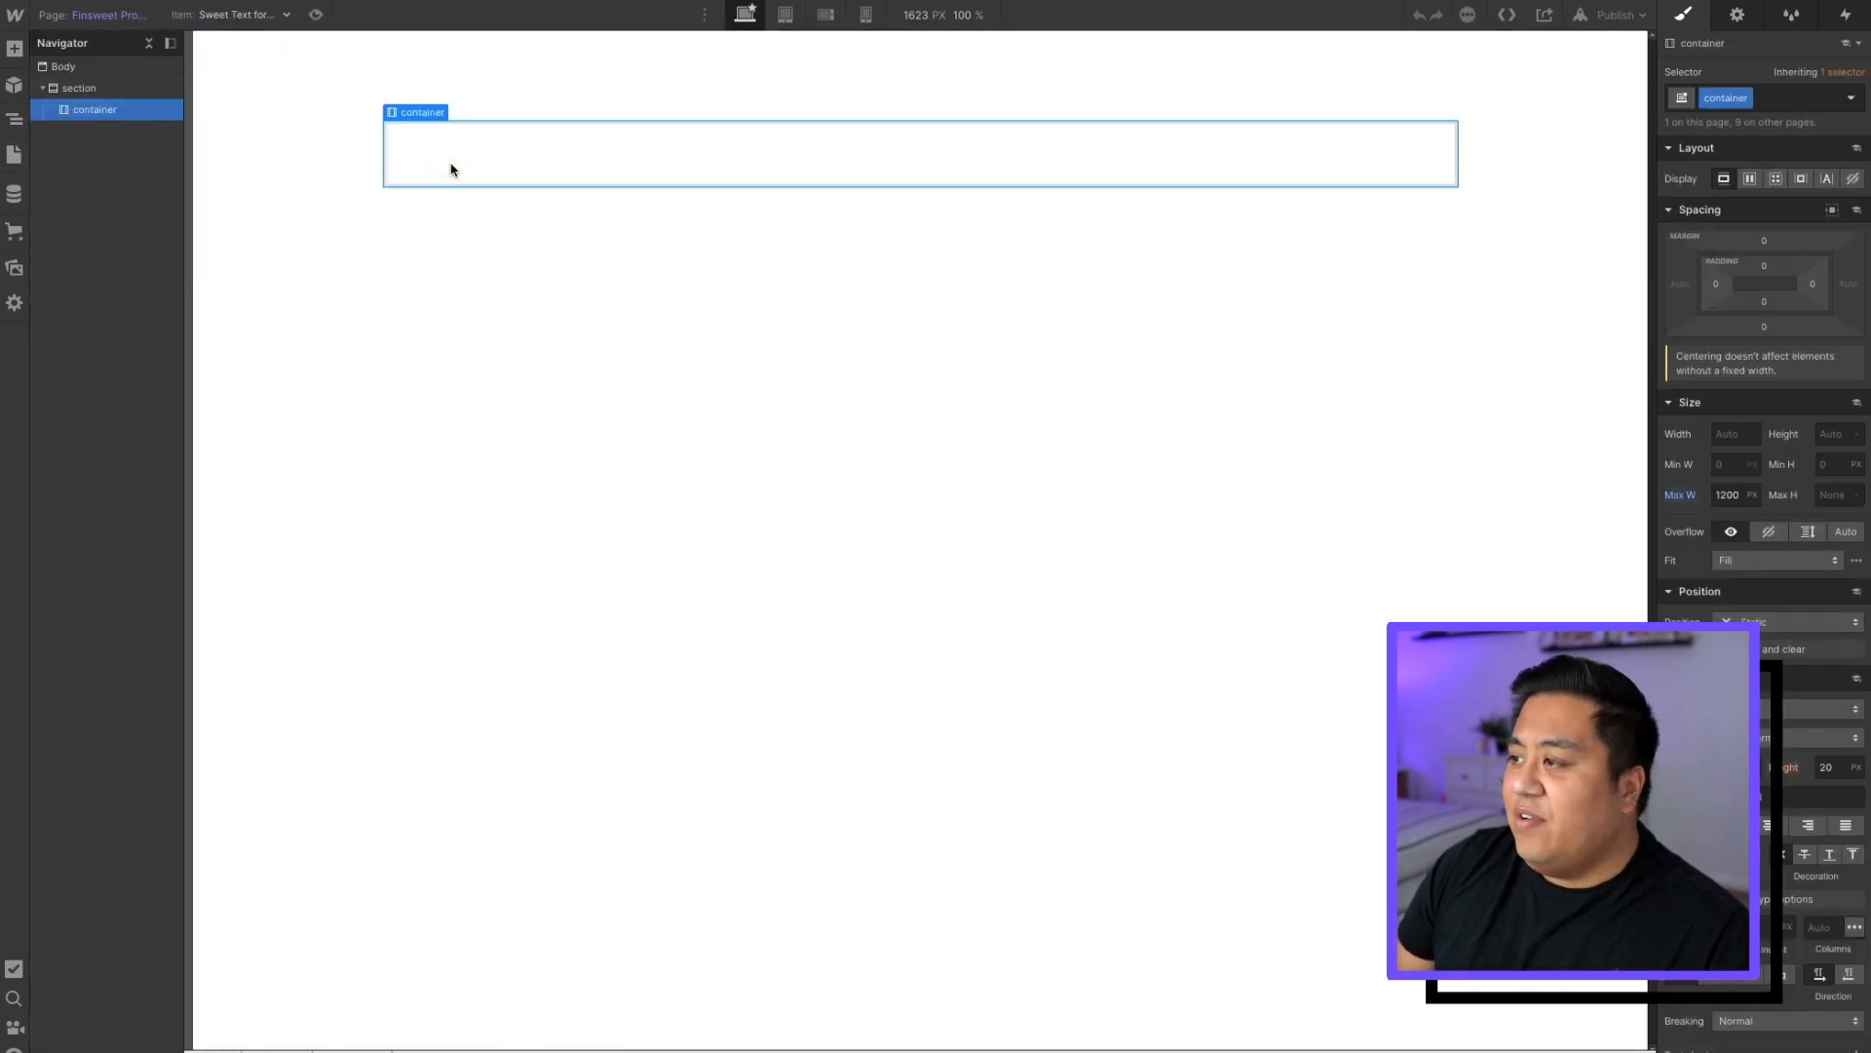
{"action": "left_click", "coordinate": [13, 47]}
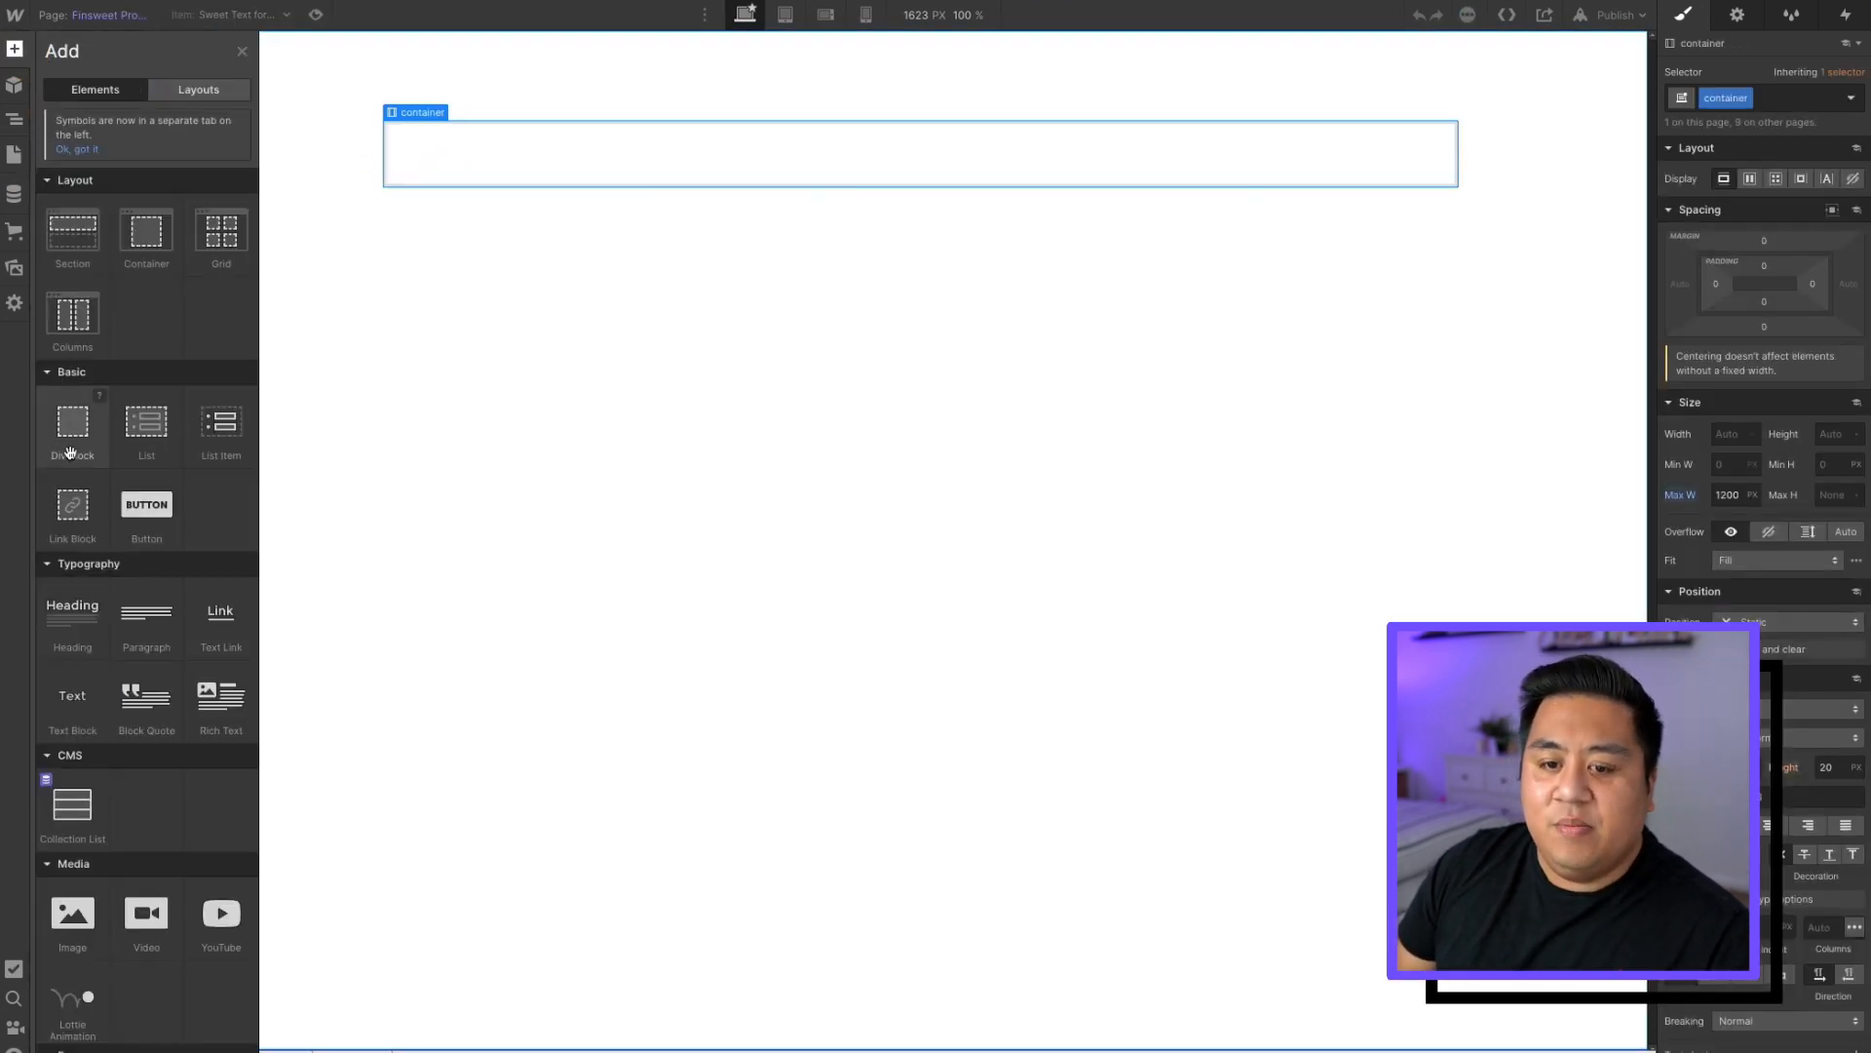
{"action": "left_click_drag", "start_coordinate": [72, 697], "coordinate": [579, 161]}
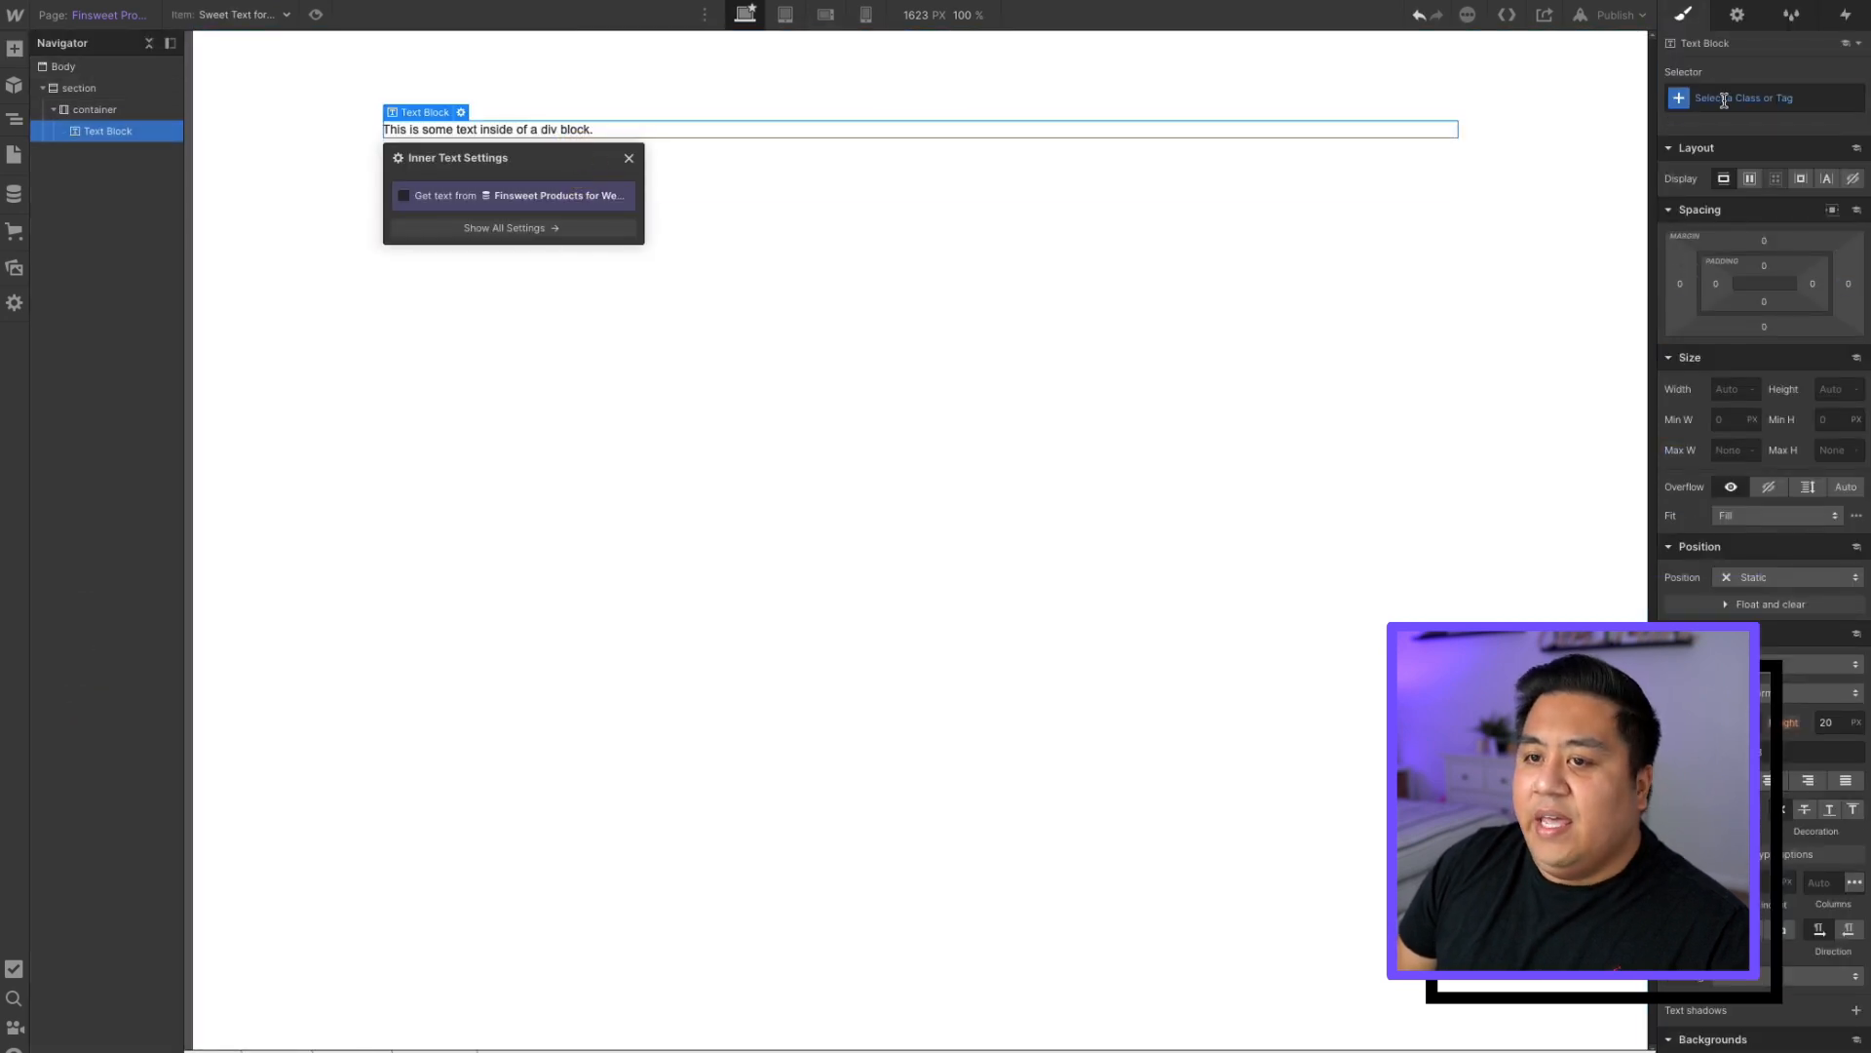
{"action": "left_click", "coordinate": [488, 196]}
{"action": "left_click", "coordinate": [455, 218]}
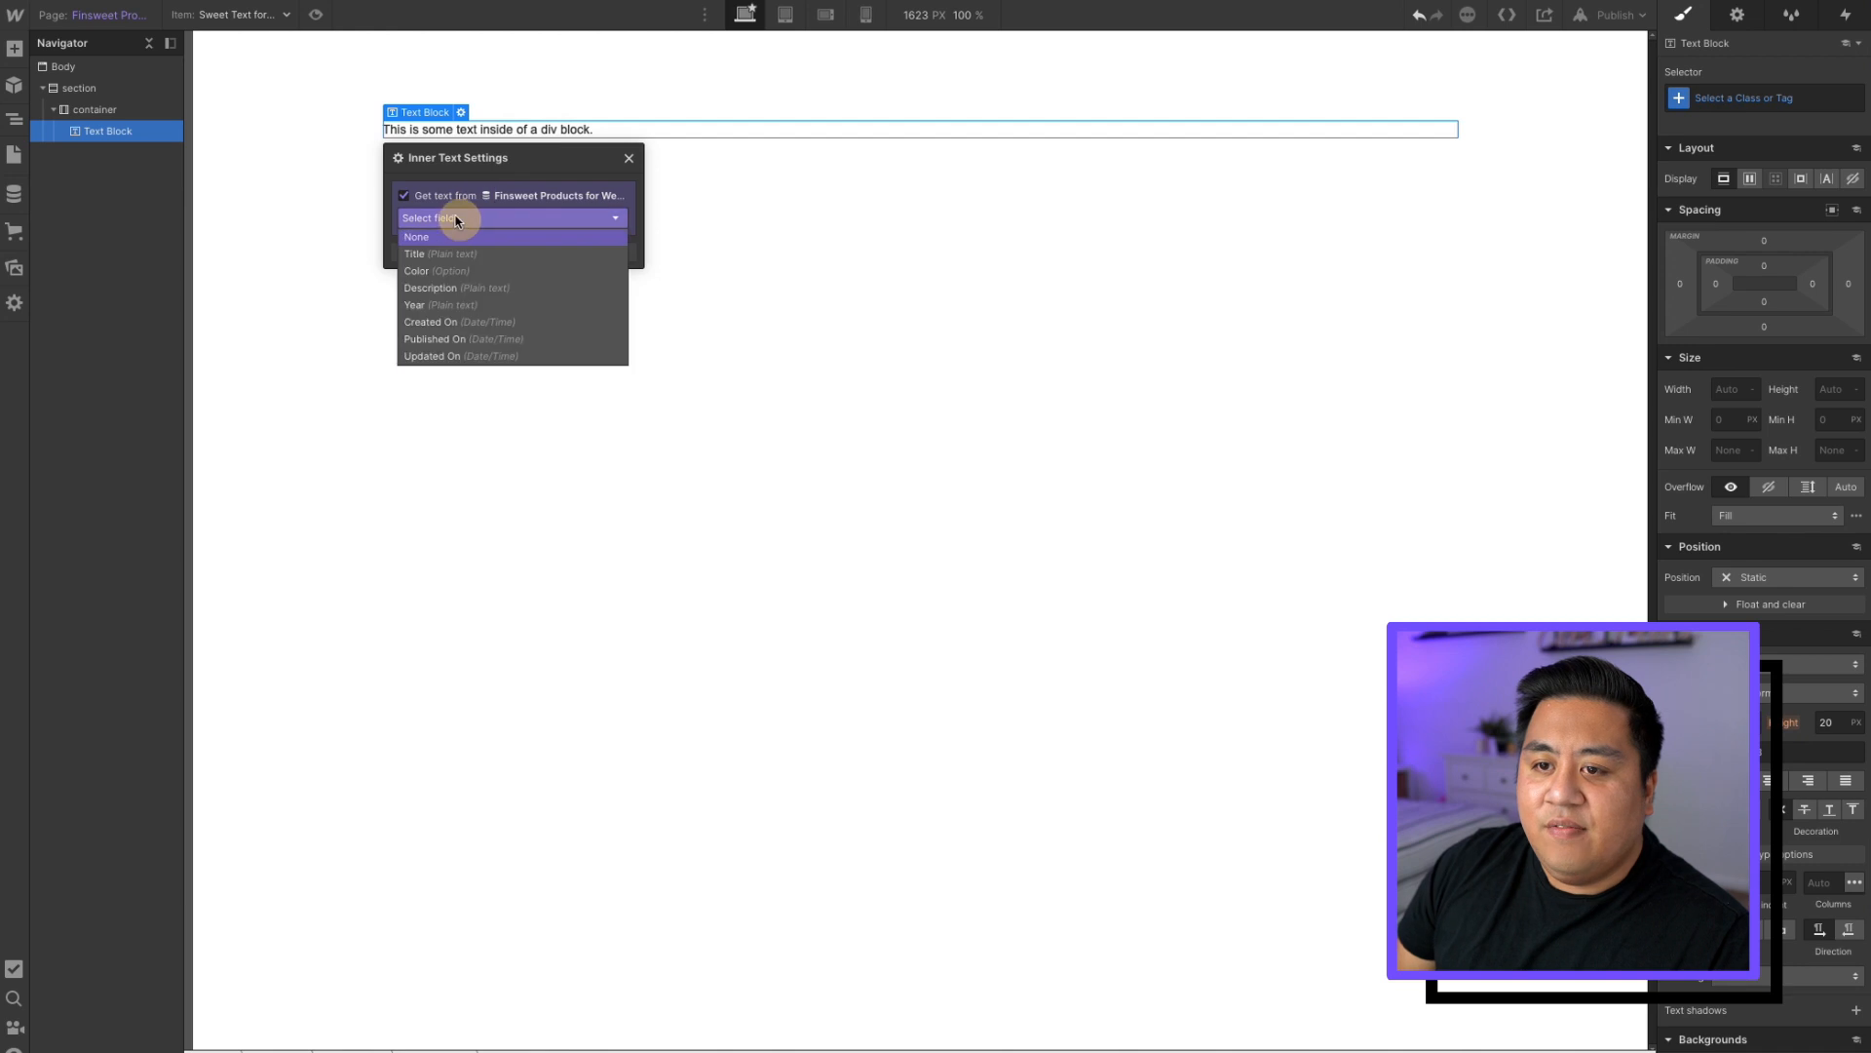
{"action": "left_click", "coordinate": [429, 304]}
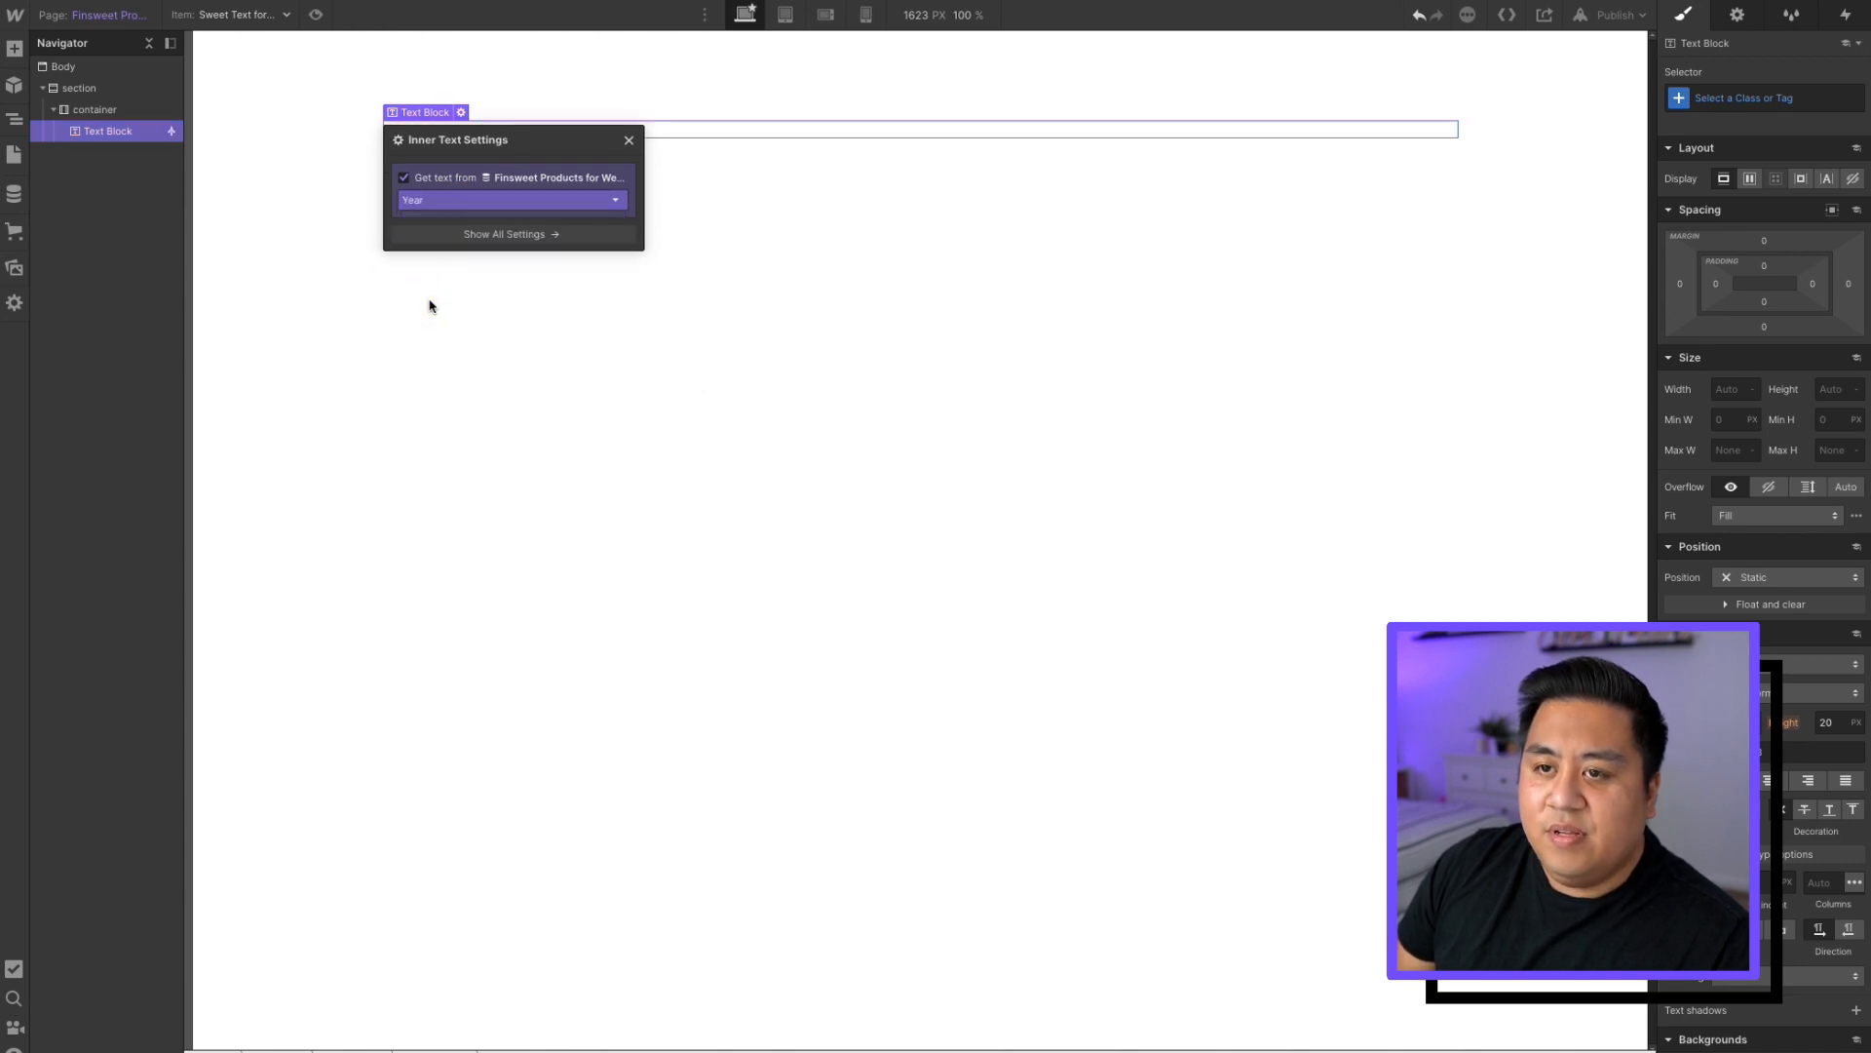
- Try assigning the class h2 to the year text block, and undo it
{"action": "left_click", "coordinate": [1733, 101]}
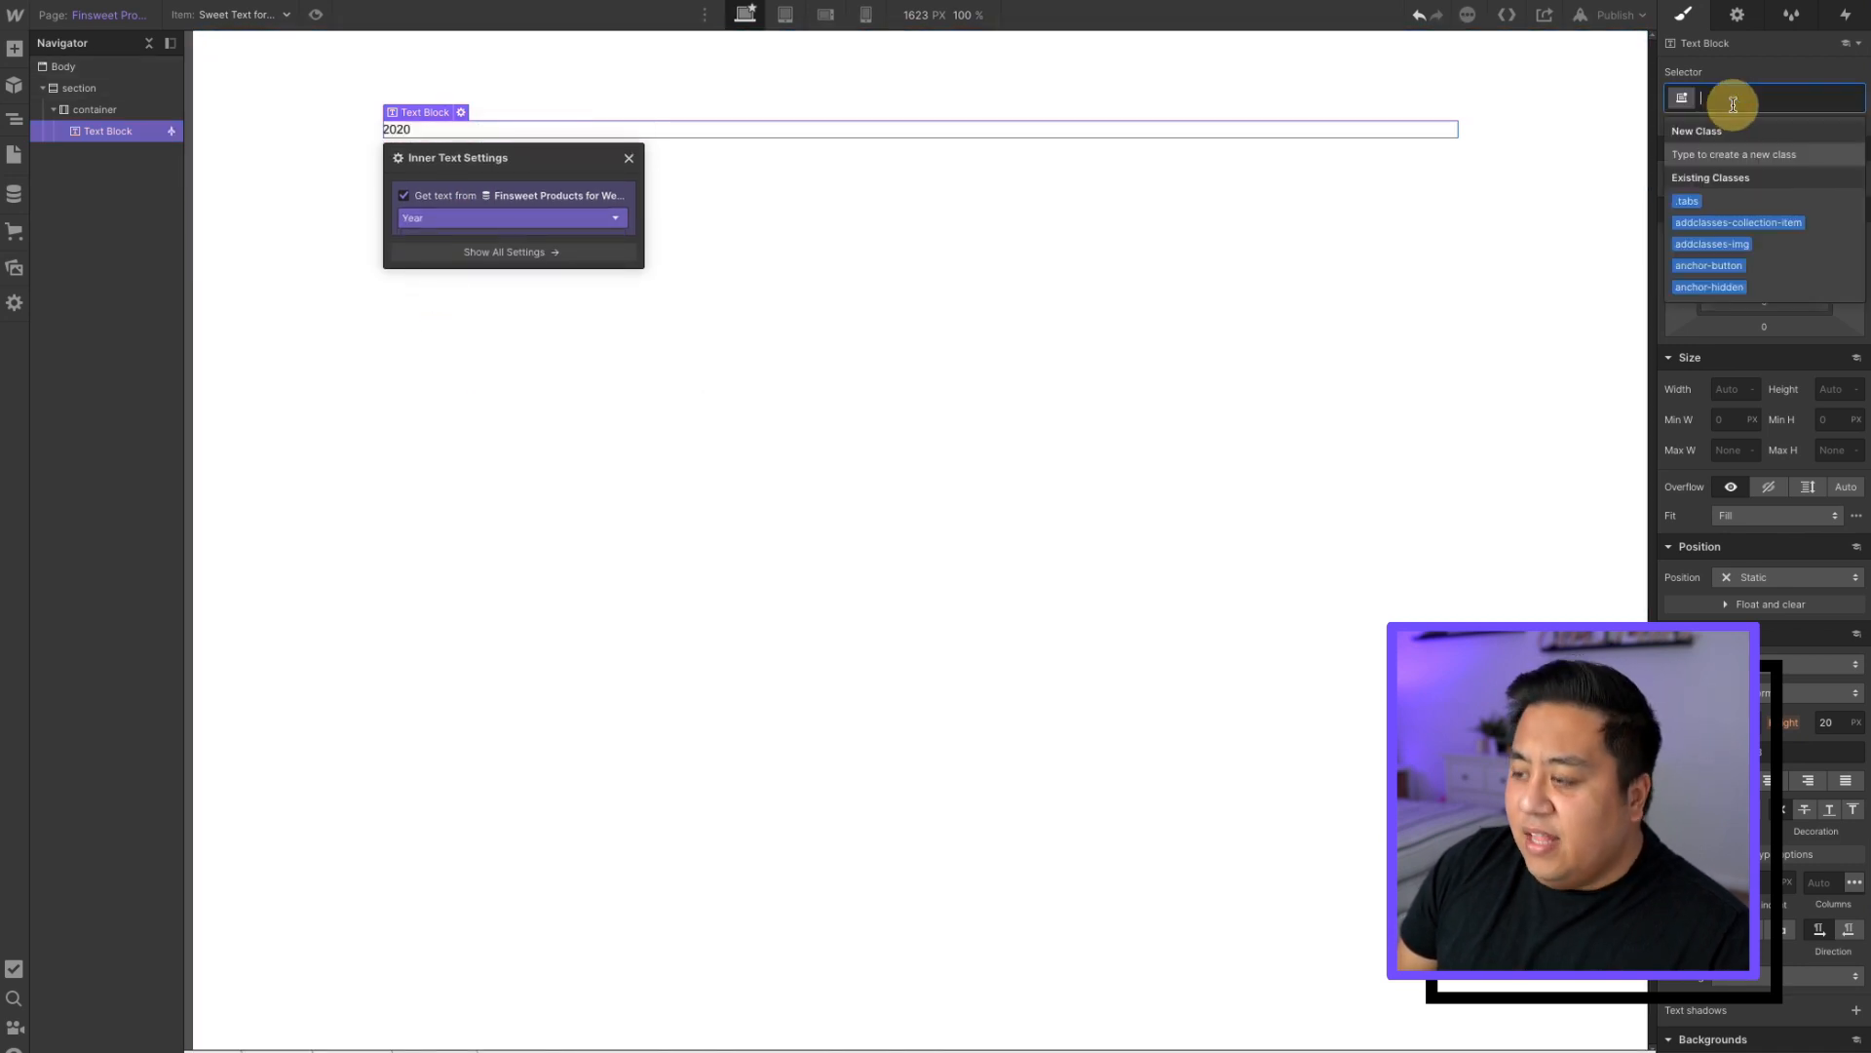
{"action": "type", "text": "h2"}
{"action": "key", "text": "Return"}
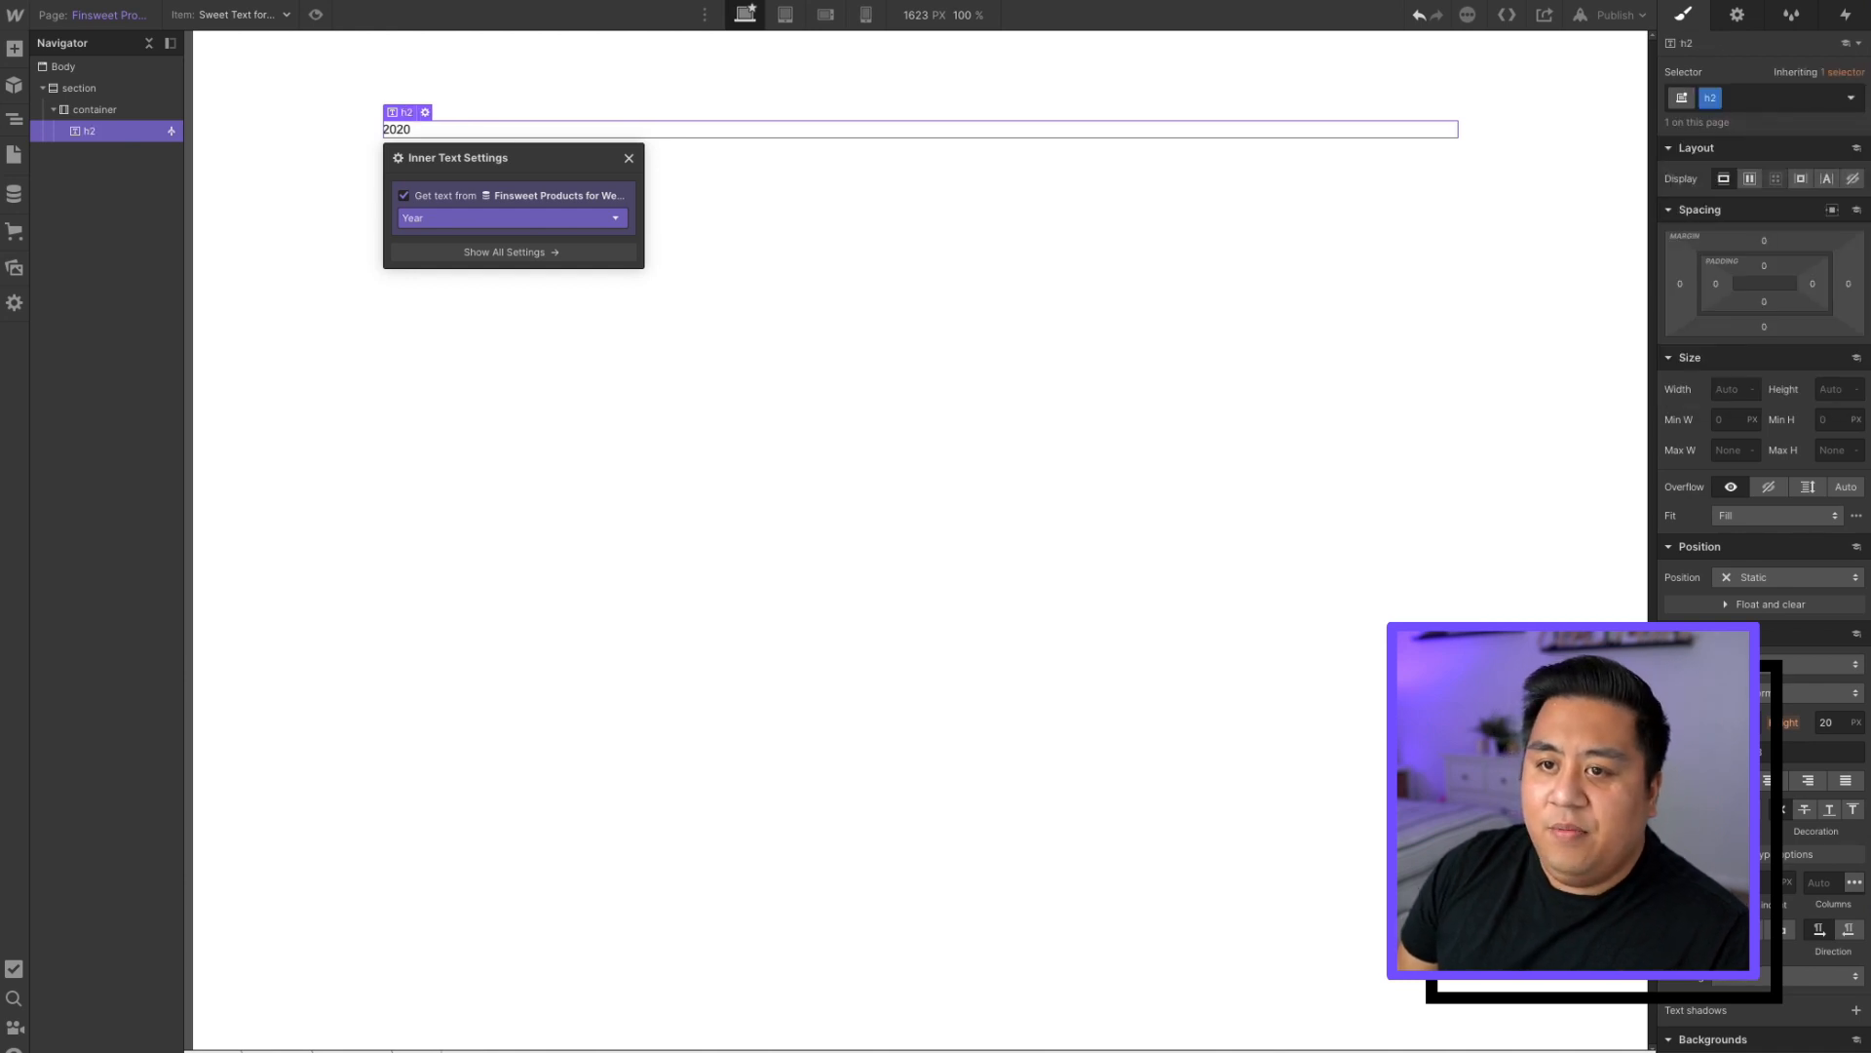
{"action": "key", "text": "ctrl+z"}
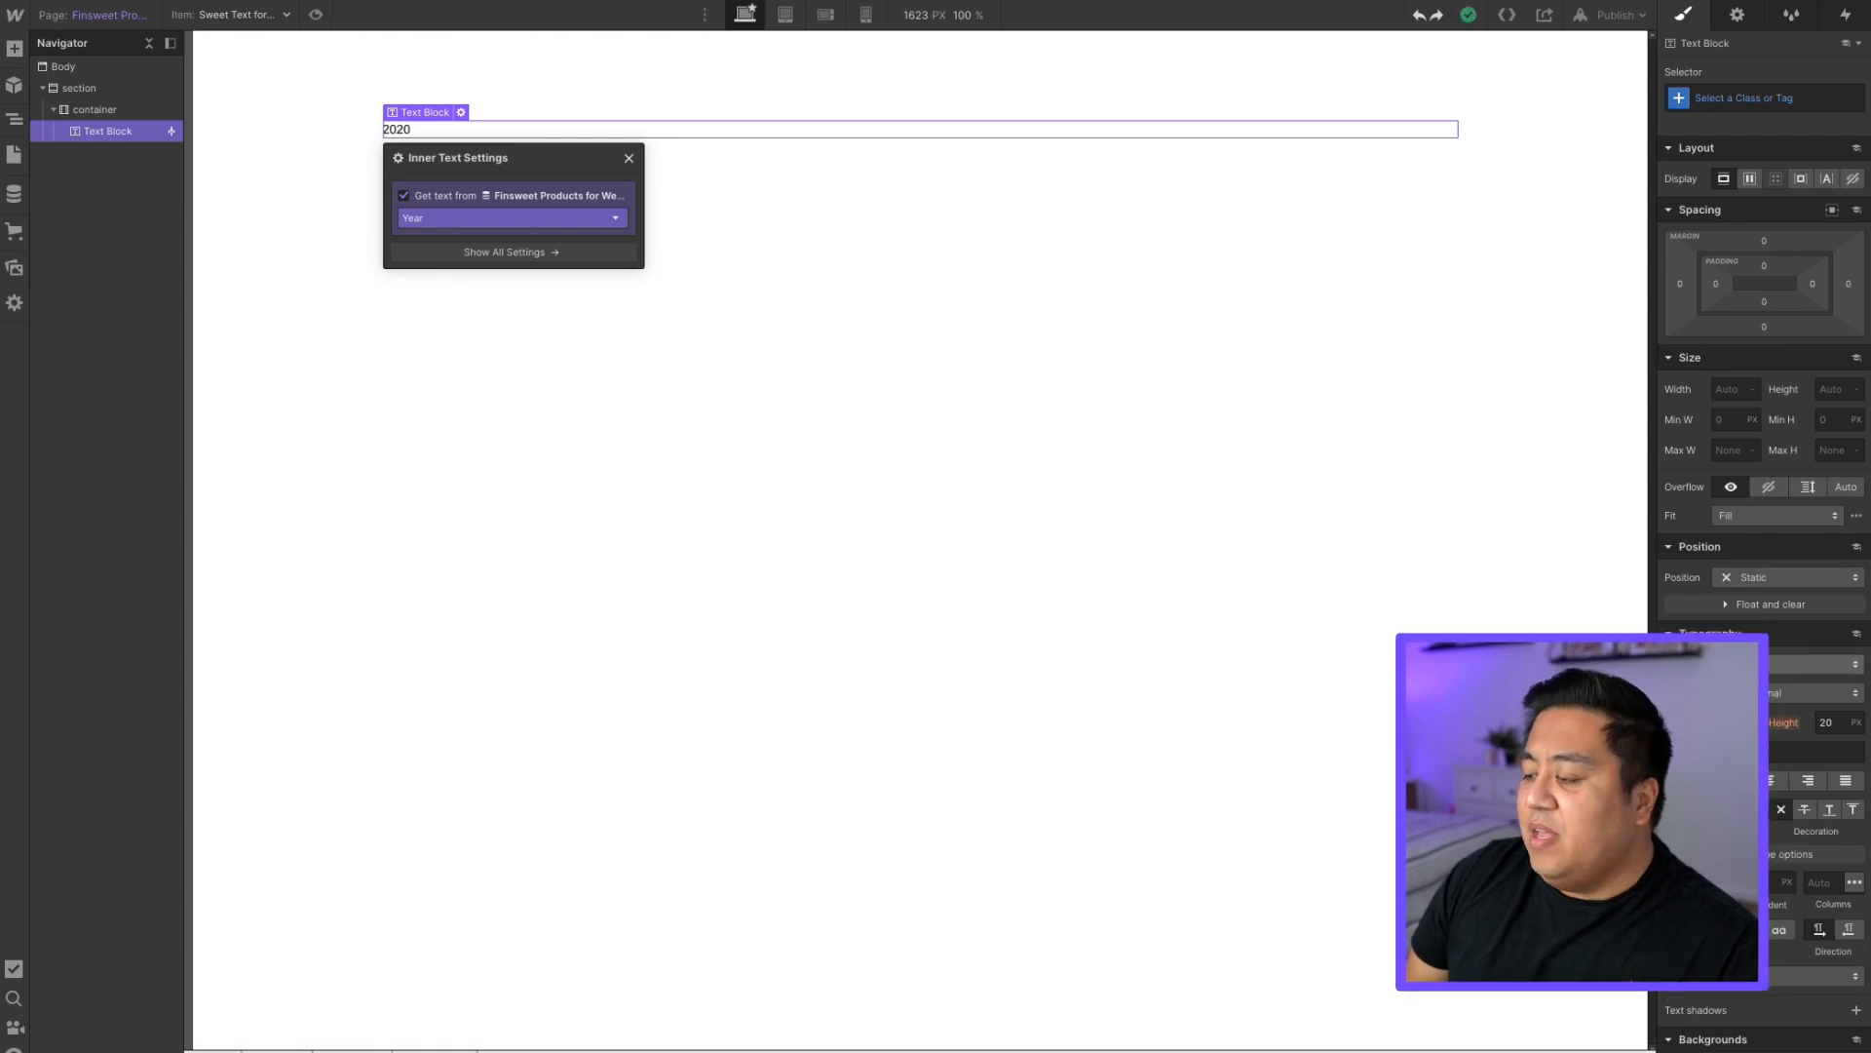
- Style the year text block with the Montserrat font, 700 - Bold weight and a size of 18 px
{"action": "left_click", "coordinate": [1745, 663]}
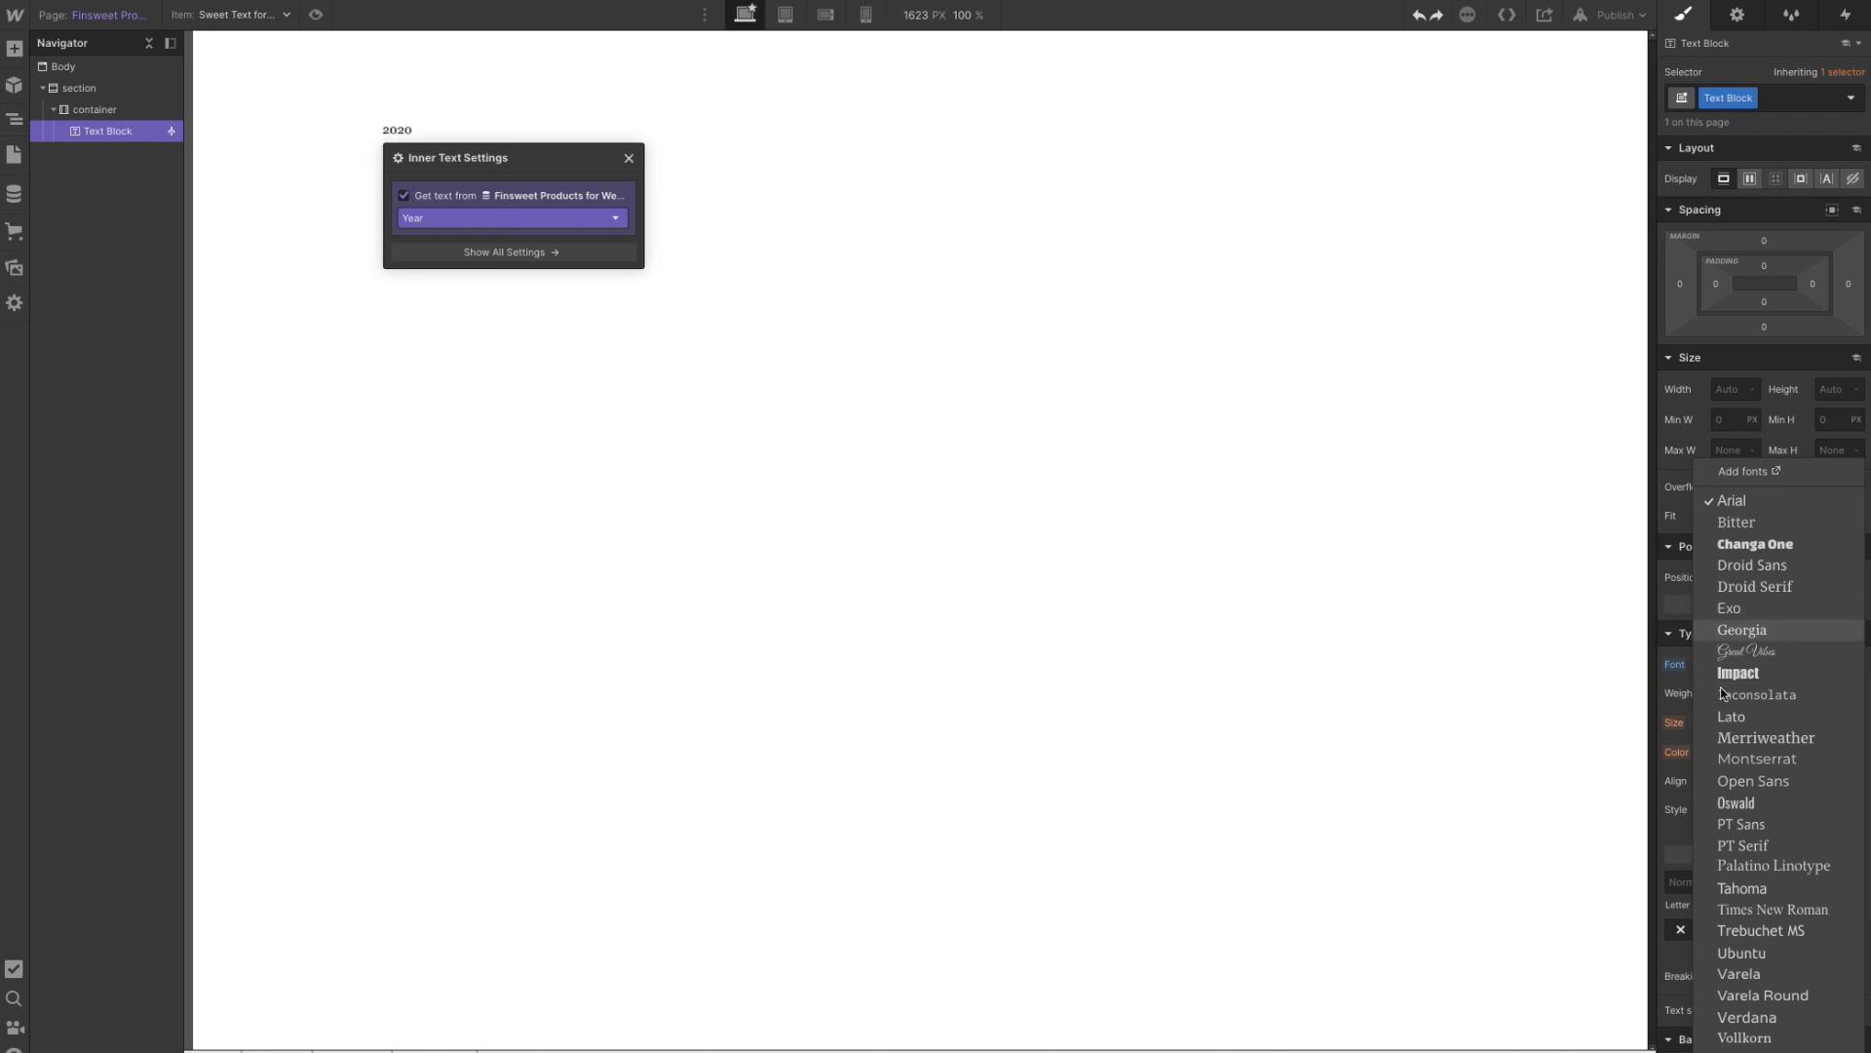
{"action": "left_click", "coordinate": [1738, 769]}
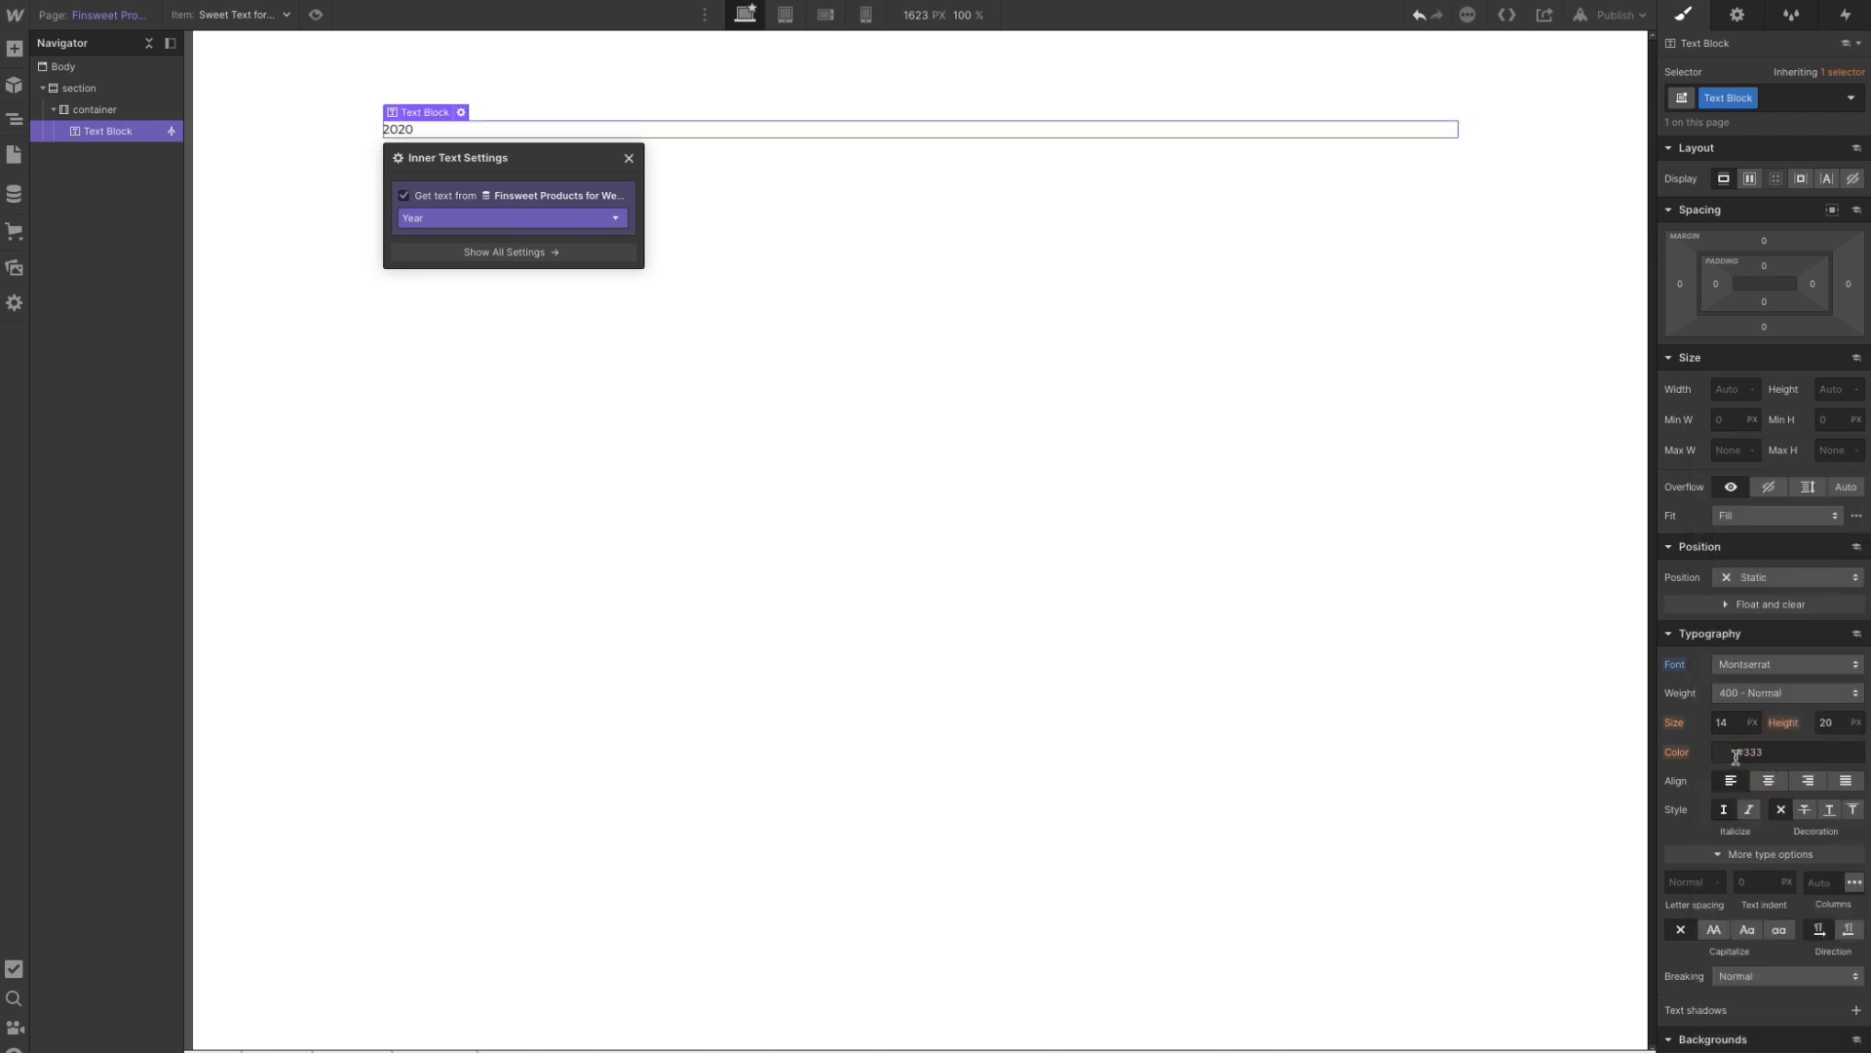
{"action": "left_click", "coordinate": [1726, 722]}
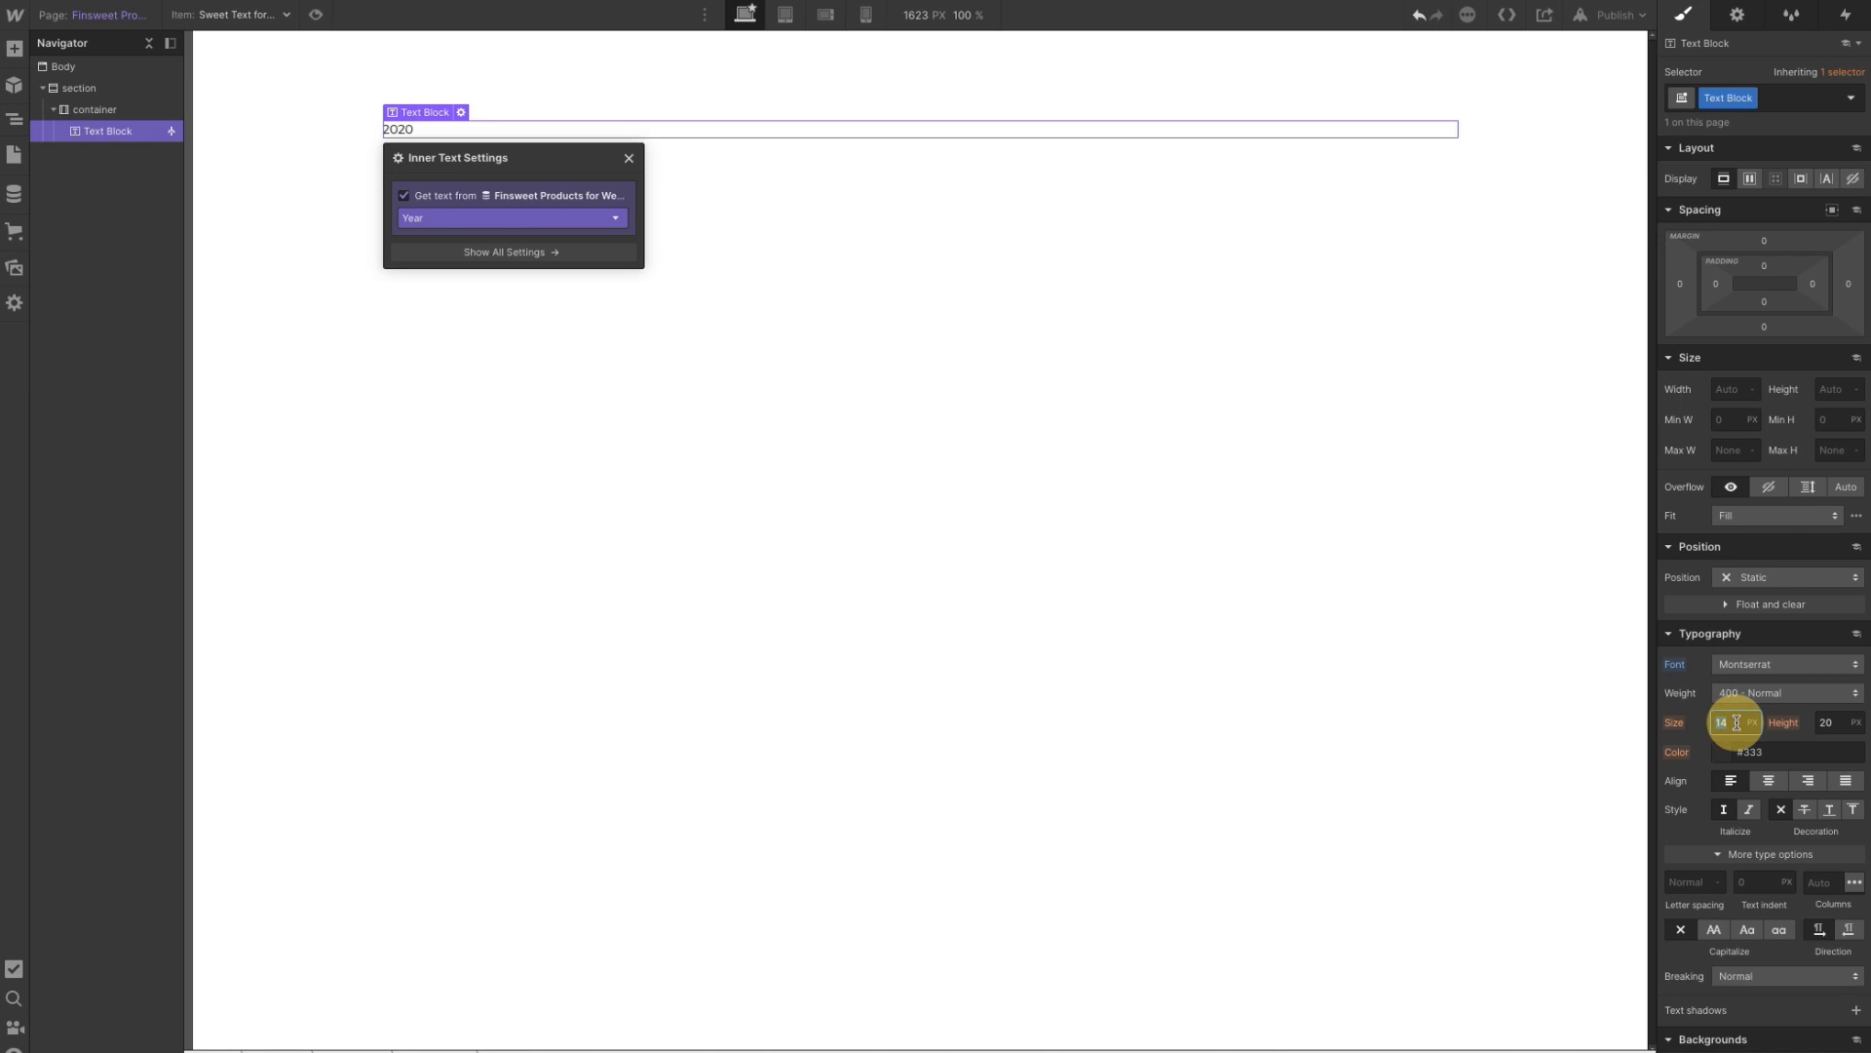
{"action": "type", "text": "16"}
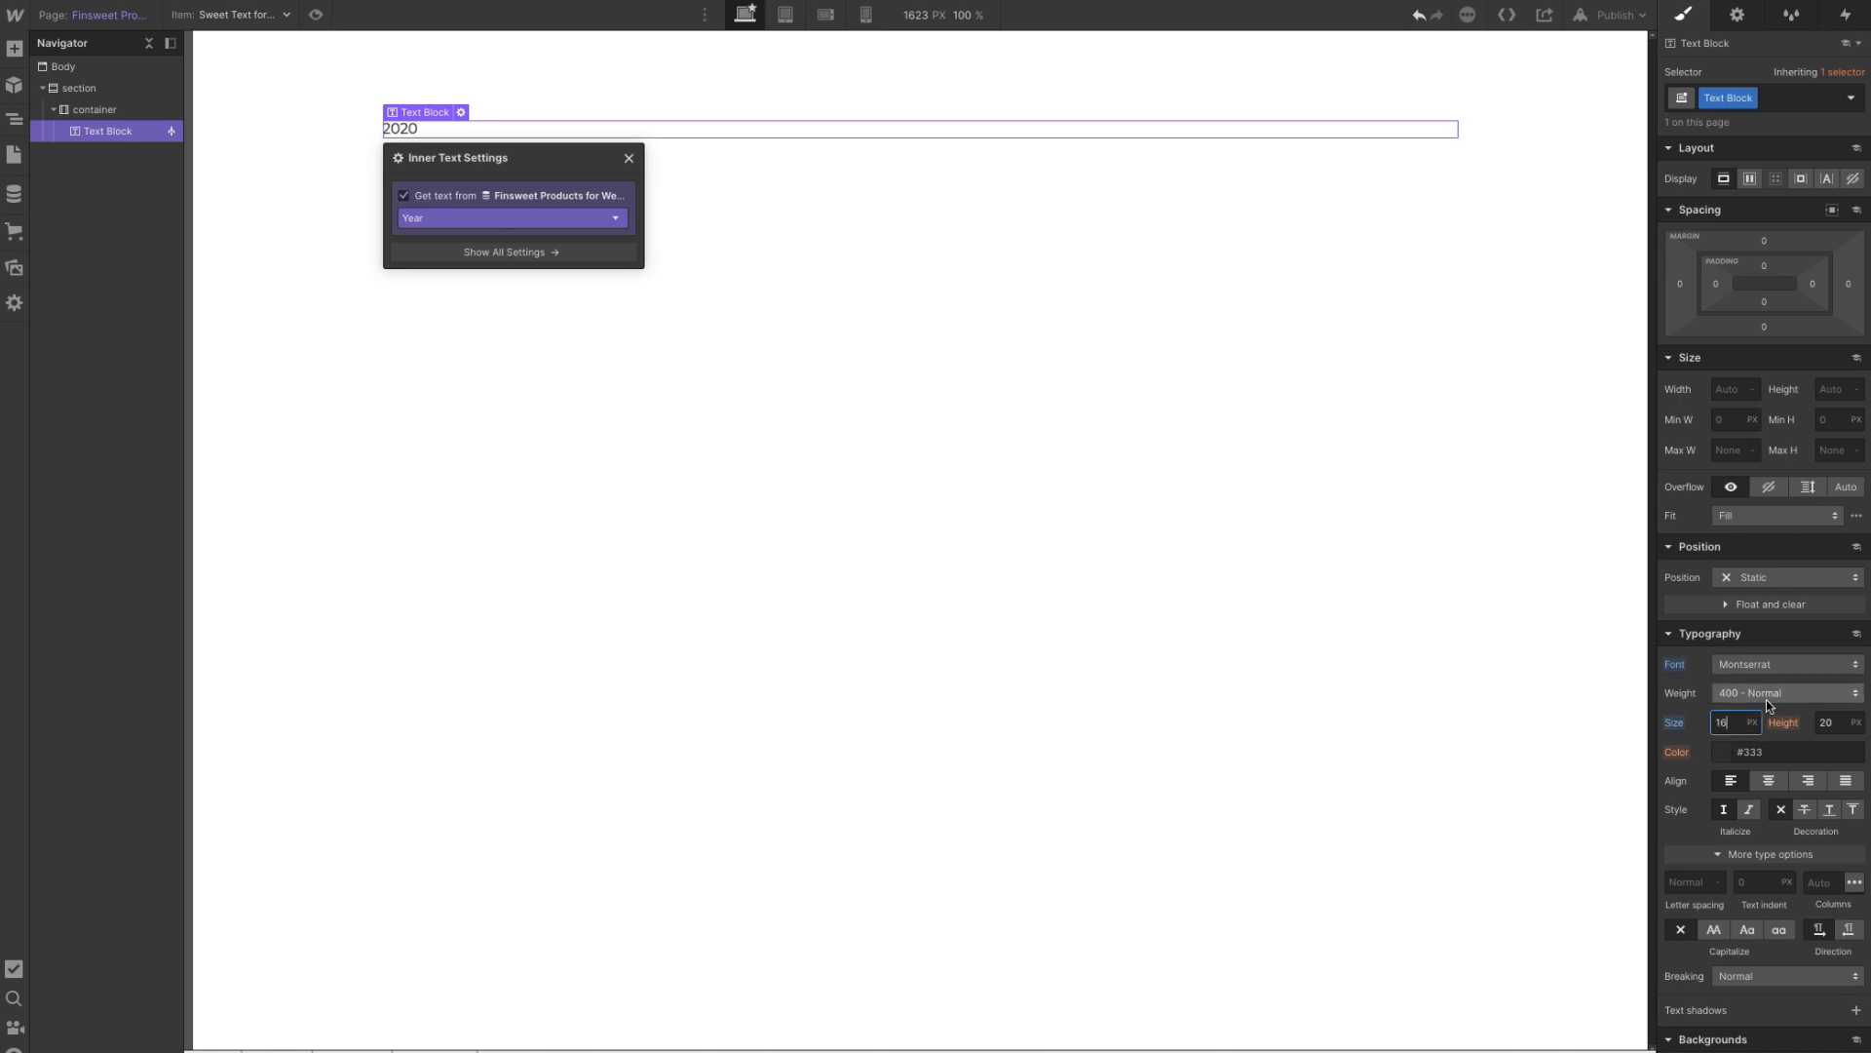
{"action": "left_click", "coordinate": [1766, 696]}
{"action": "left_click", "coordinate": [1756, 754]}
{"action": "left_click", "coordinate": [1730, 717]}
{"action": "type", "text": "18"}
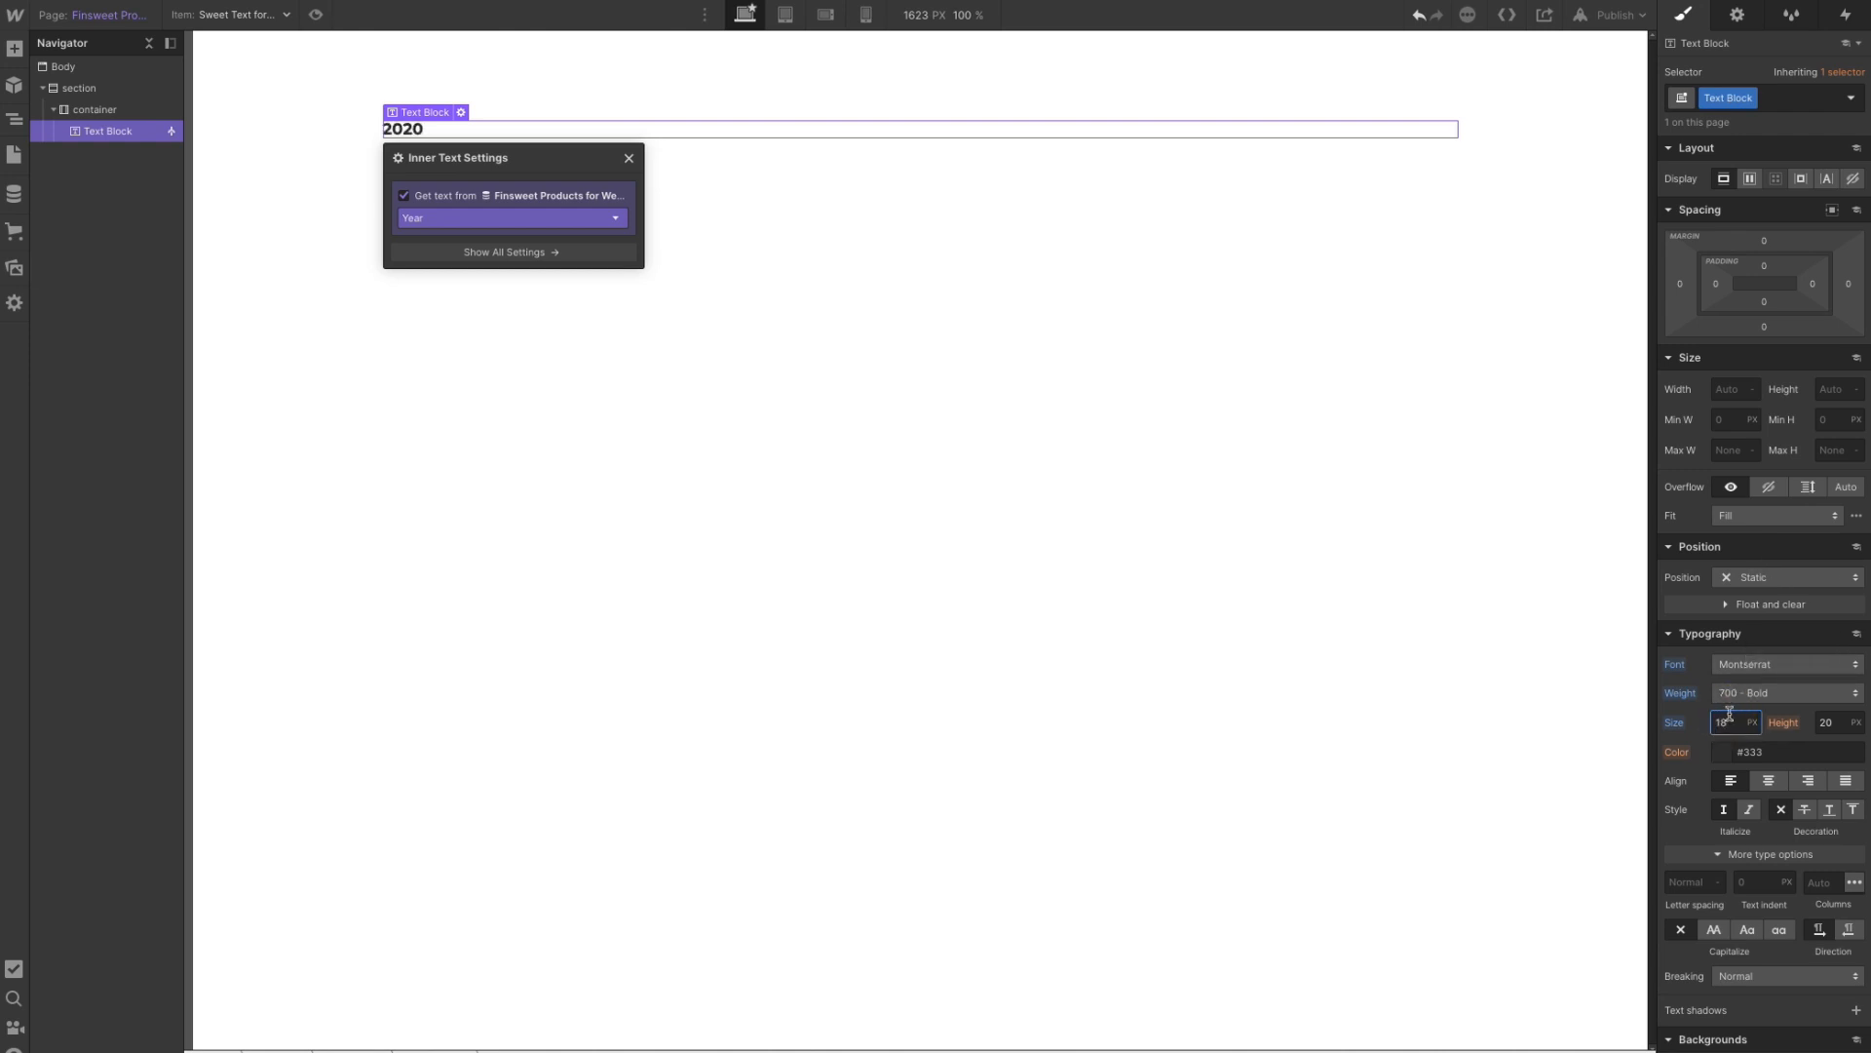
- Rename the year text block's class to prevnext-year
{"action": "left_click", "coordinate": [1752, 99]}
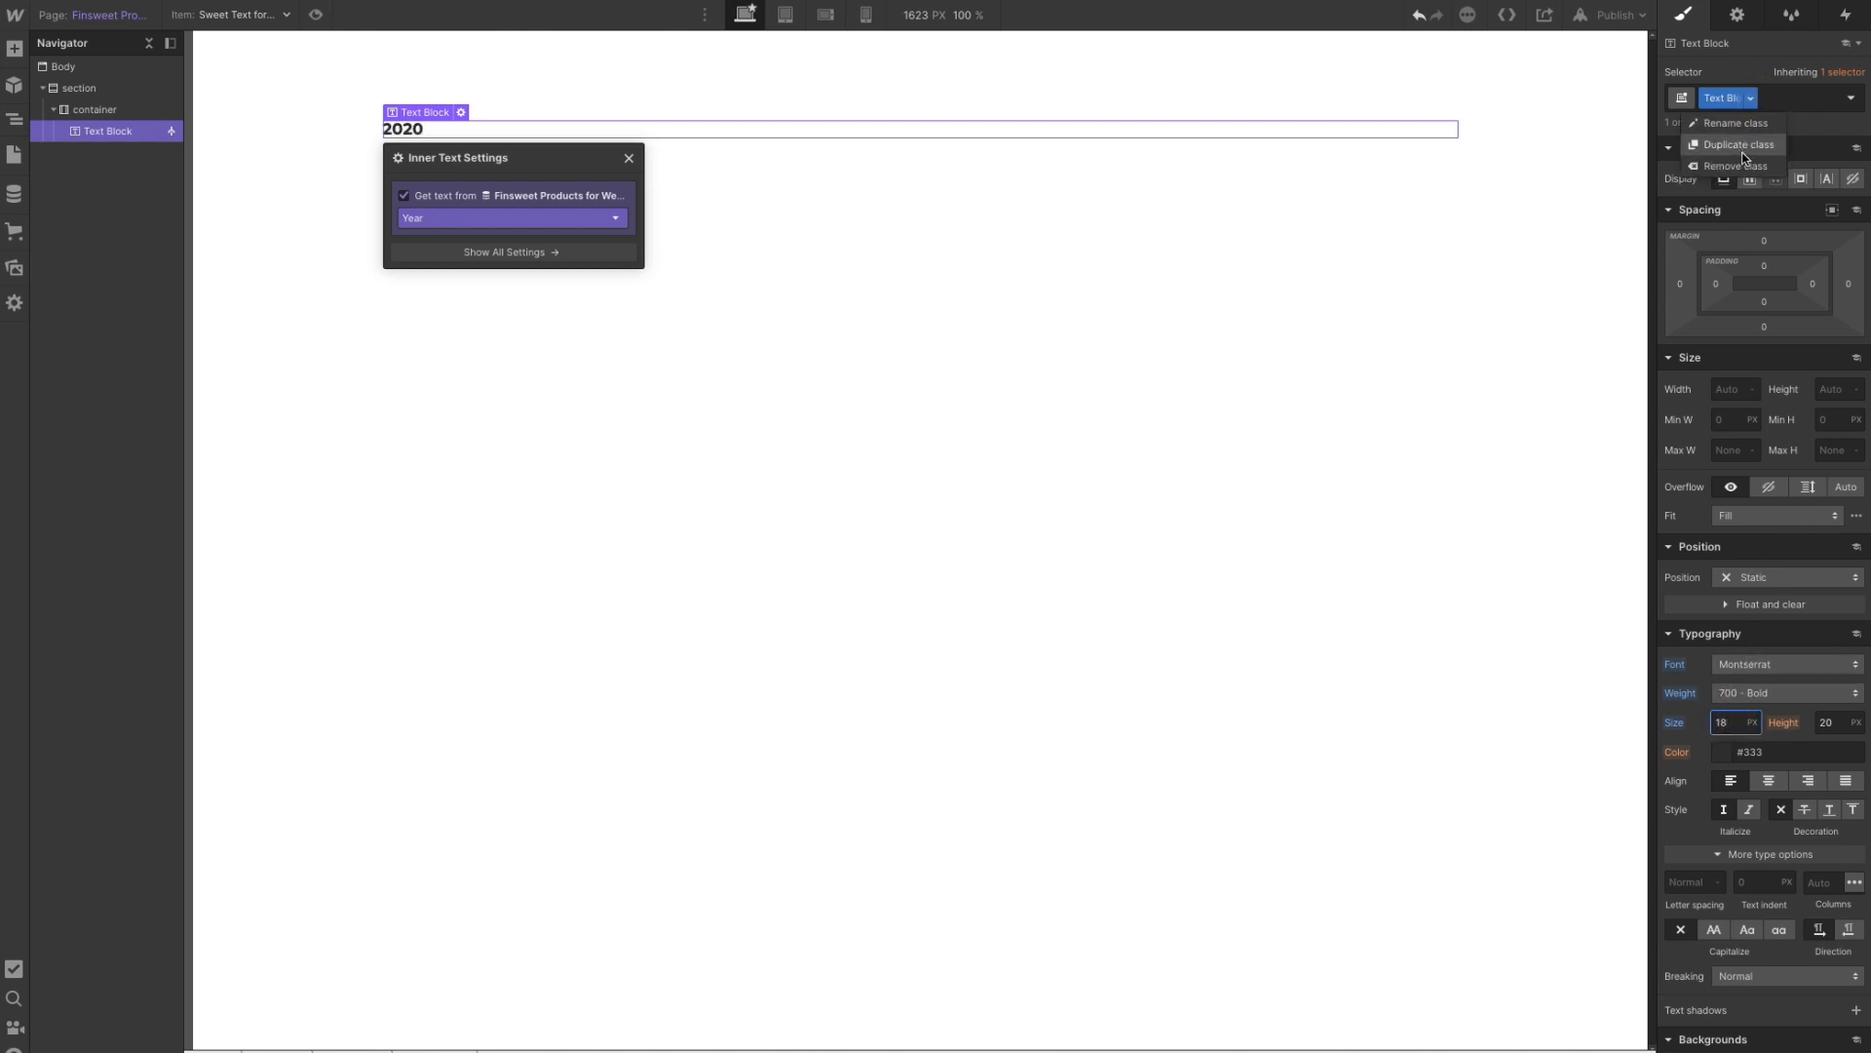
{"action": "left_click", "coordinate": [1744, 153]}
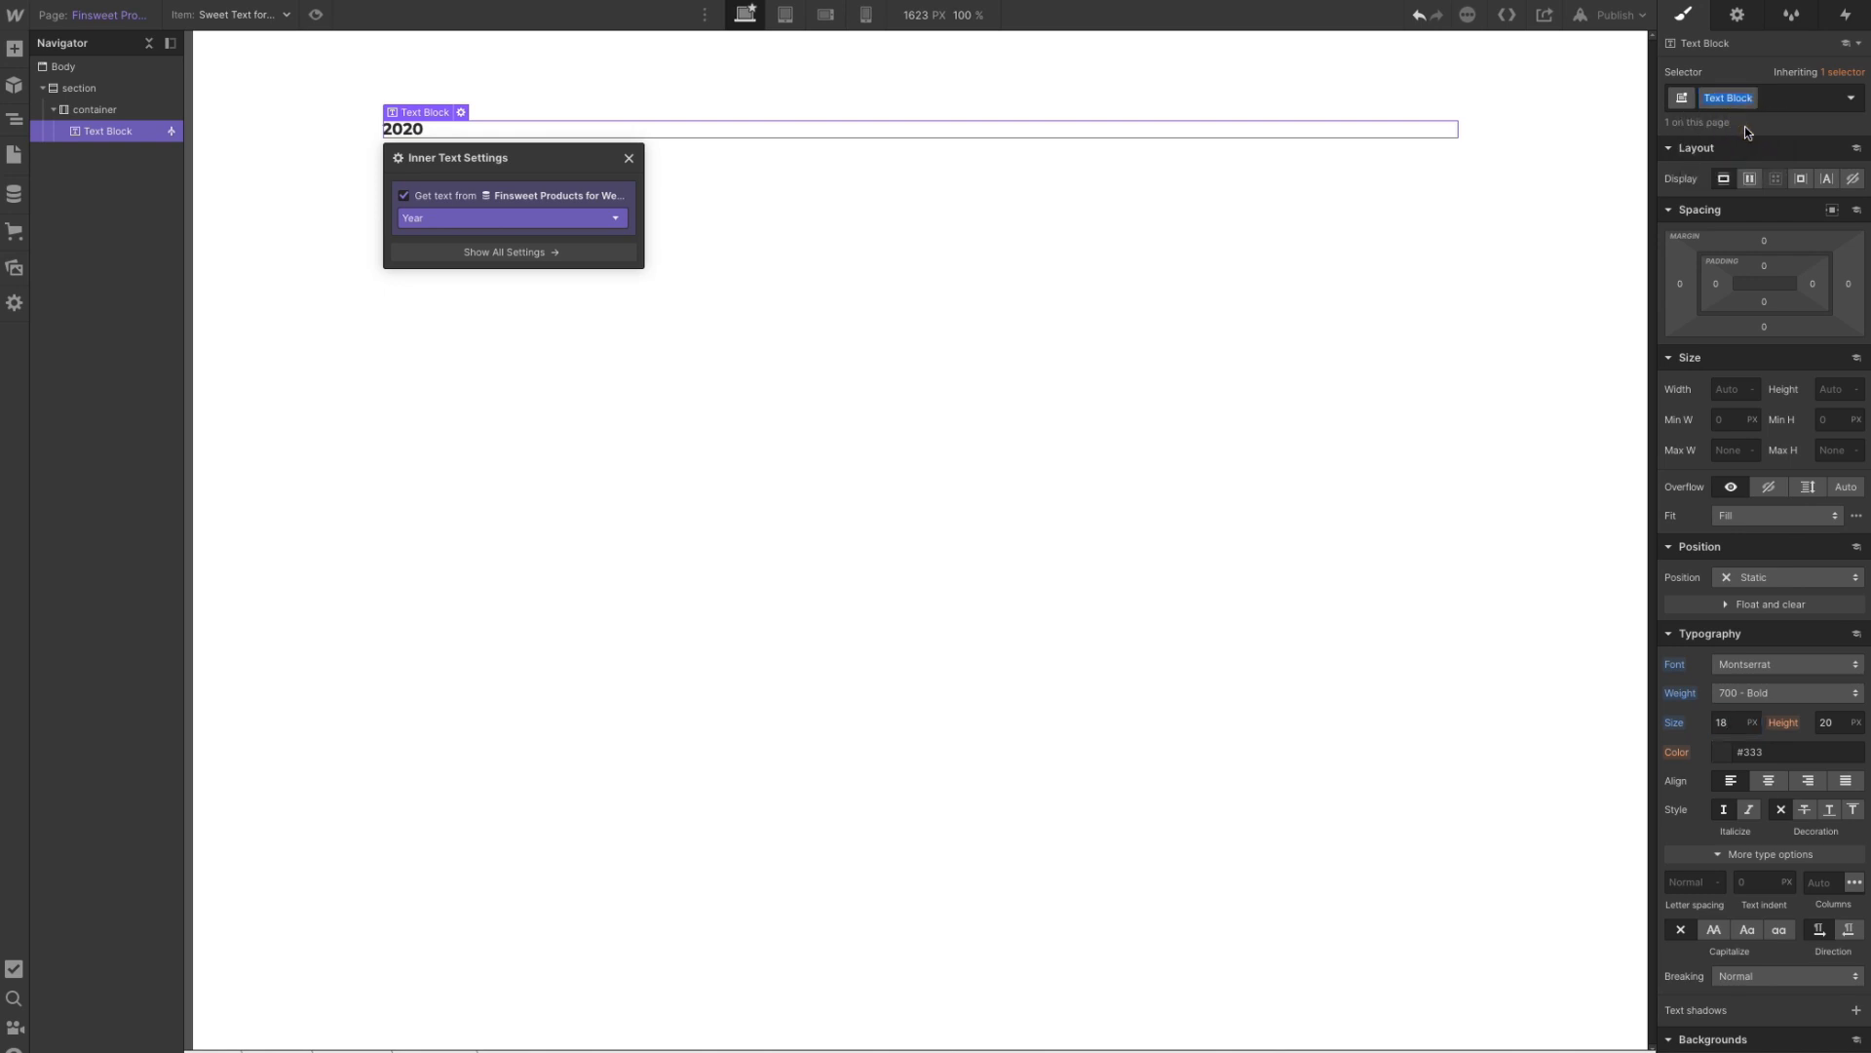
{"action": "type", "text": "prevnext-year"}
{"action": "key", "text": "Return"}
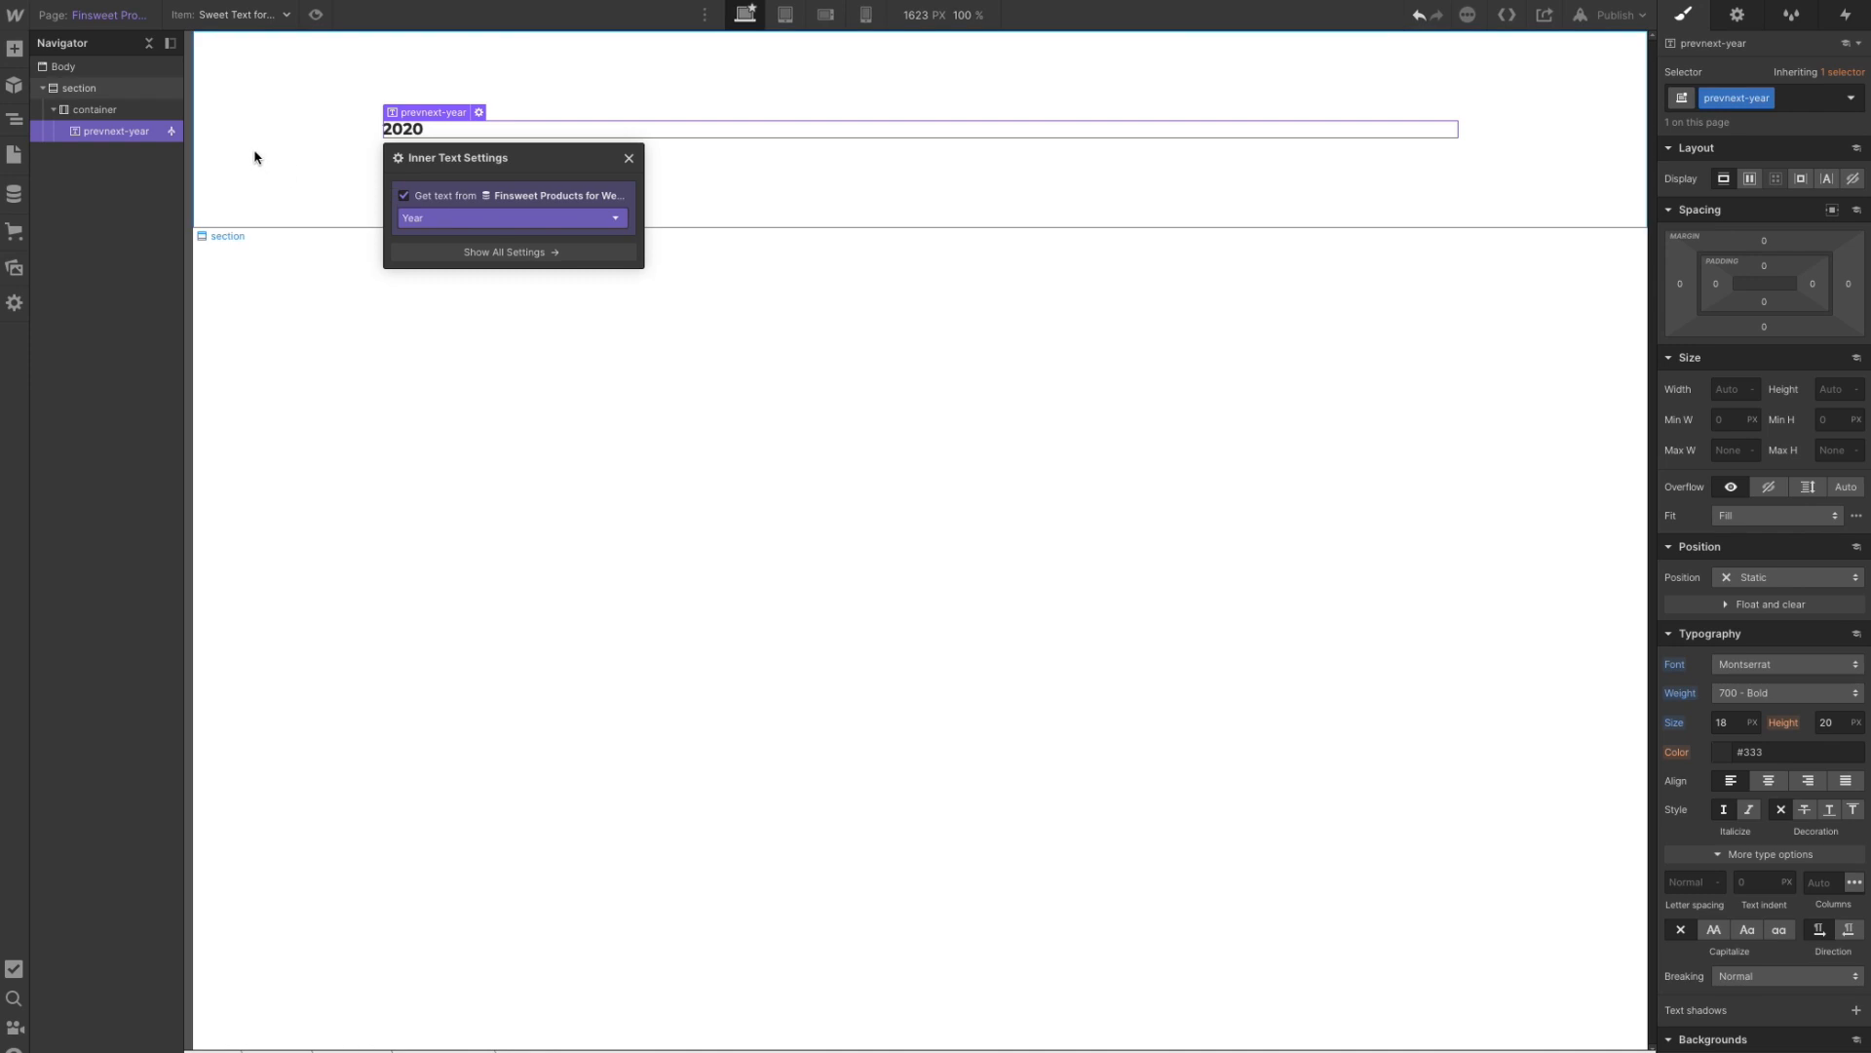
- Set the year text block's bottom margin to 20 px
{"action": "left_click", "coordinate": [1764, 325]}
{"action": "type", "text": "20"}
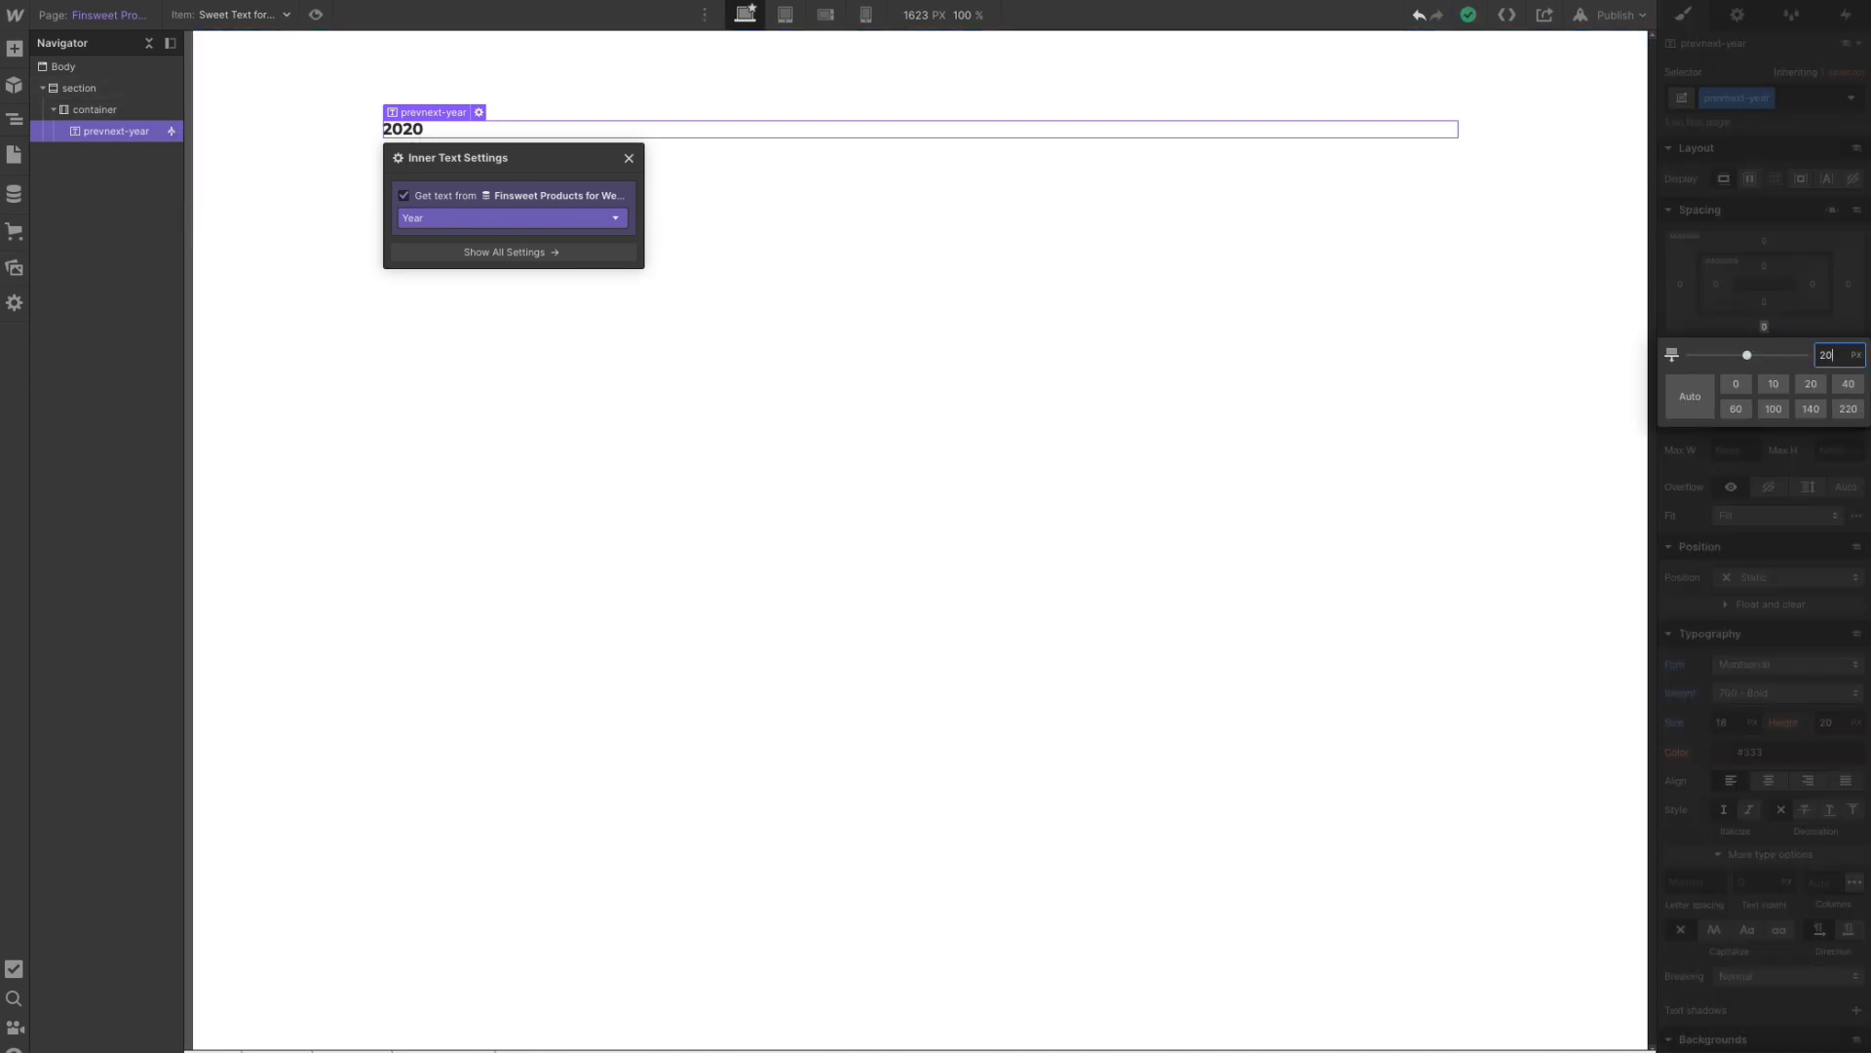
{"action": "key", "text": "Return"}
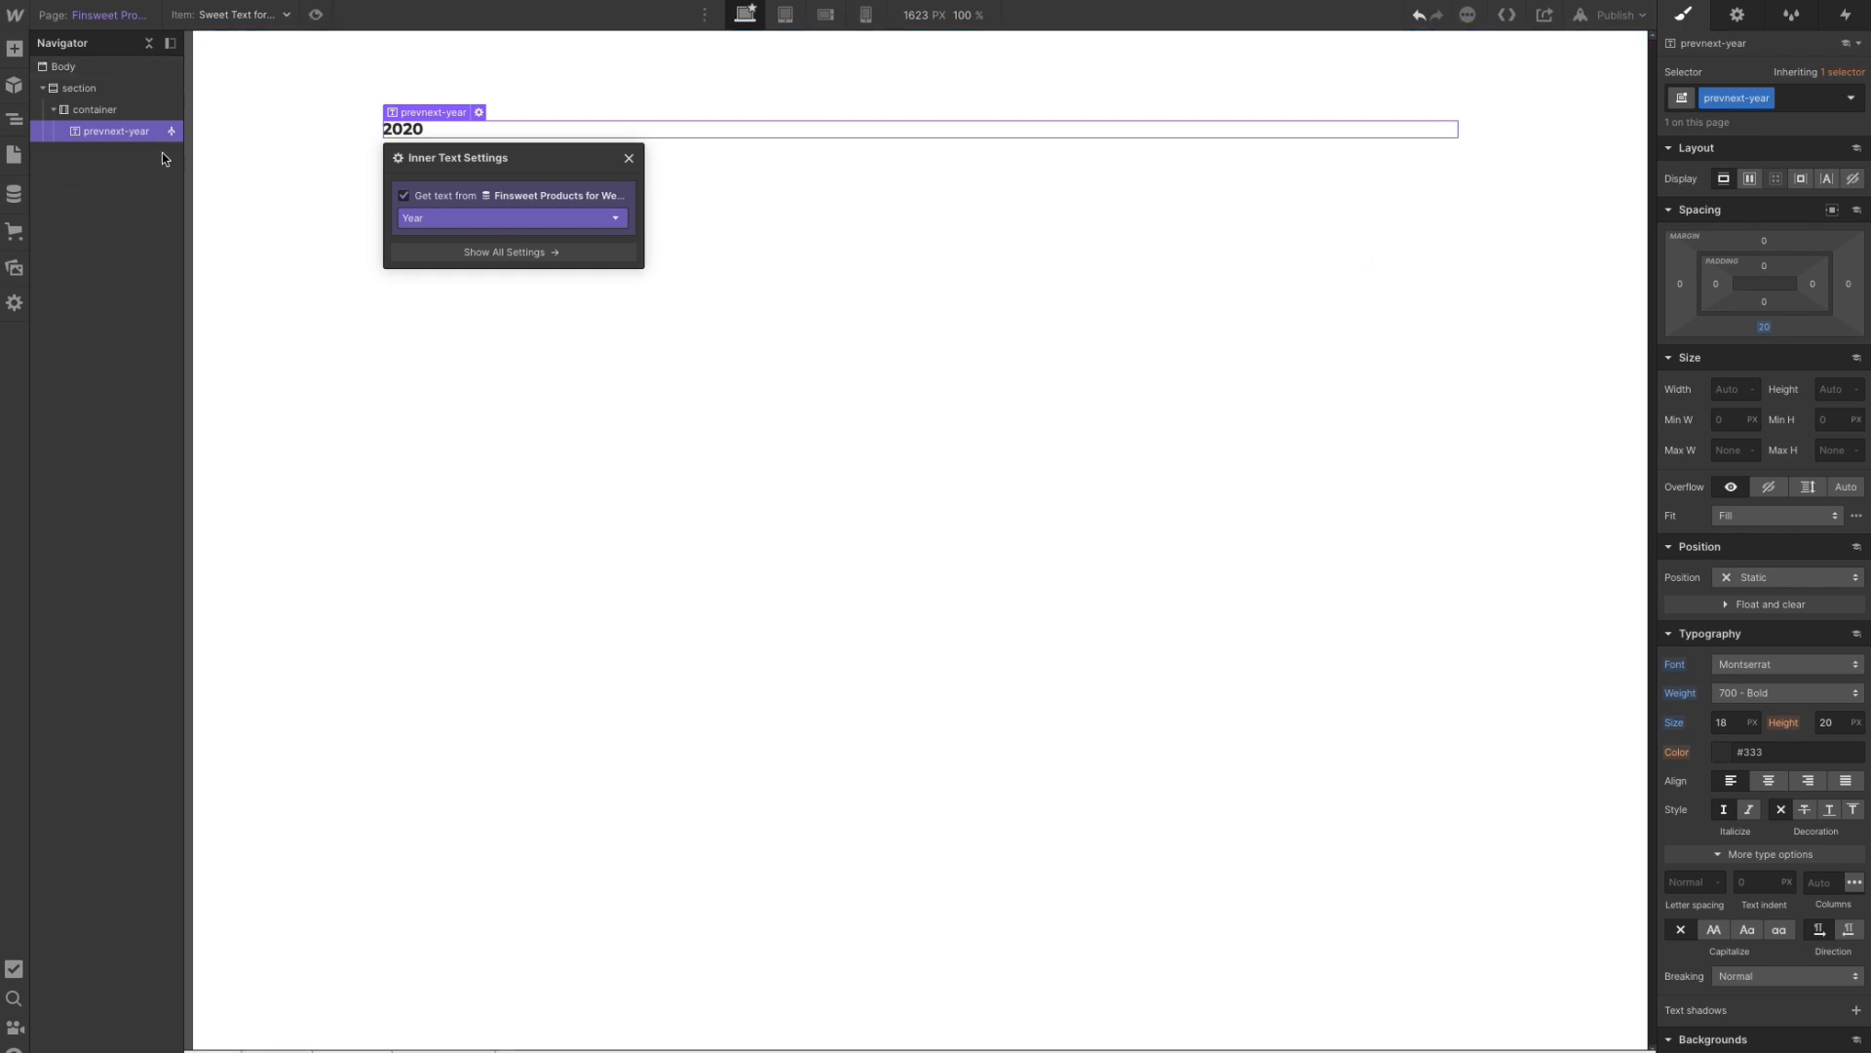
- Add an Image element below the year text and bind its source to the collection's Product Image field
{"action": "left_click", "coordinate": [14, 48]}
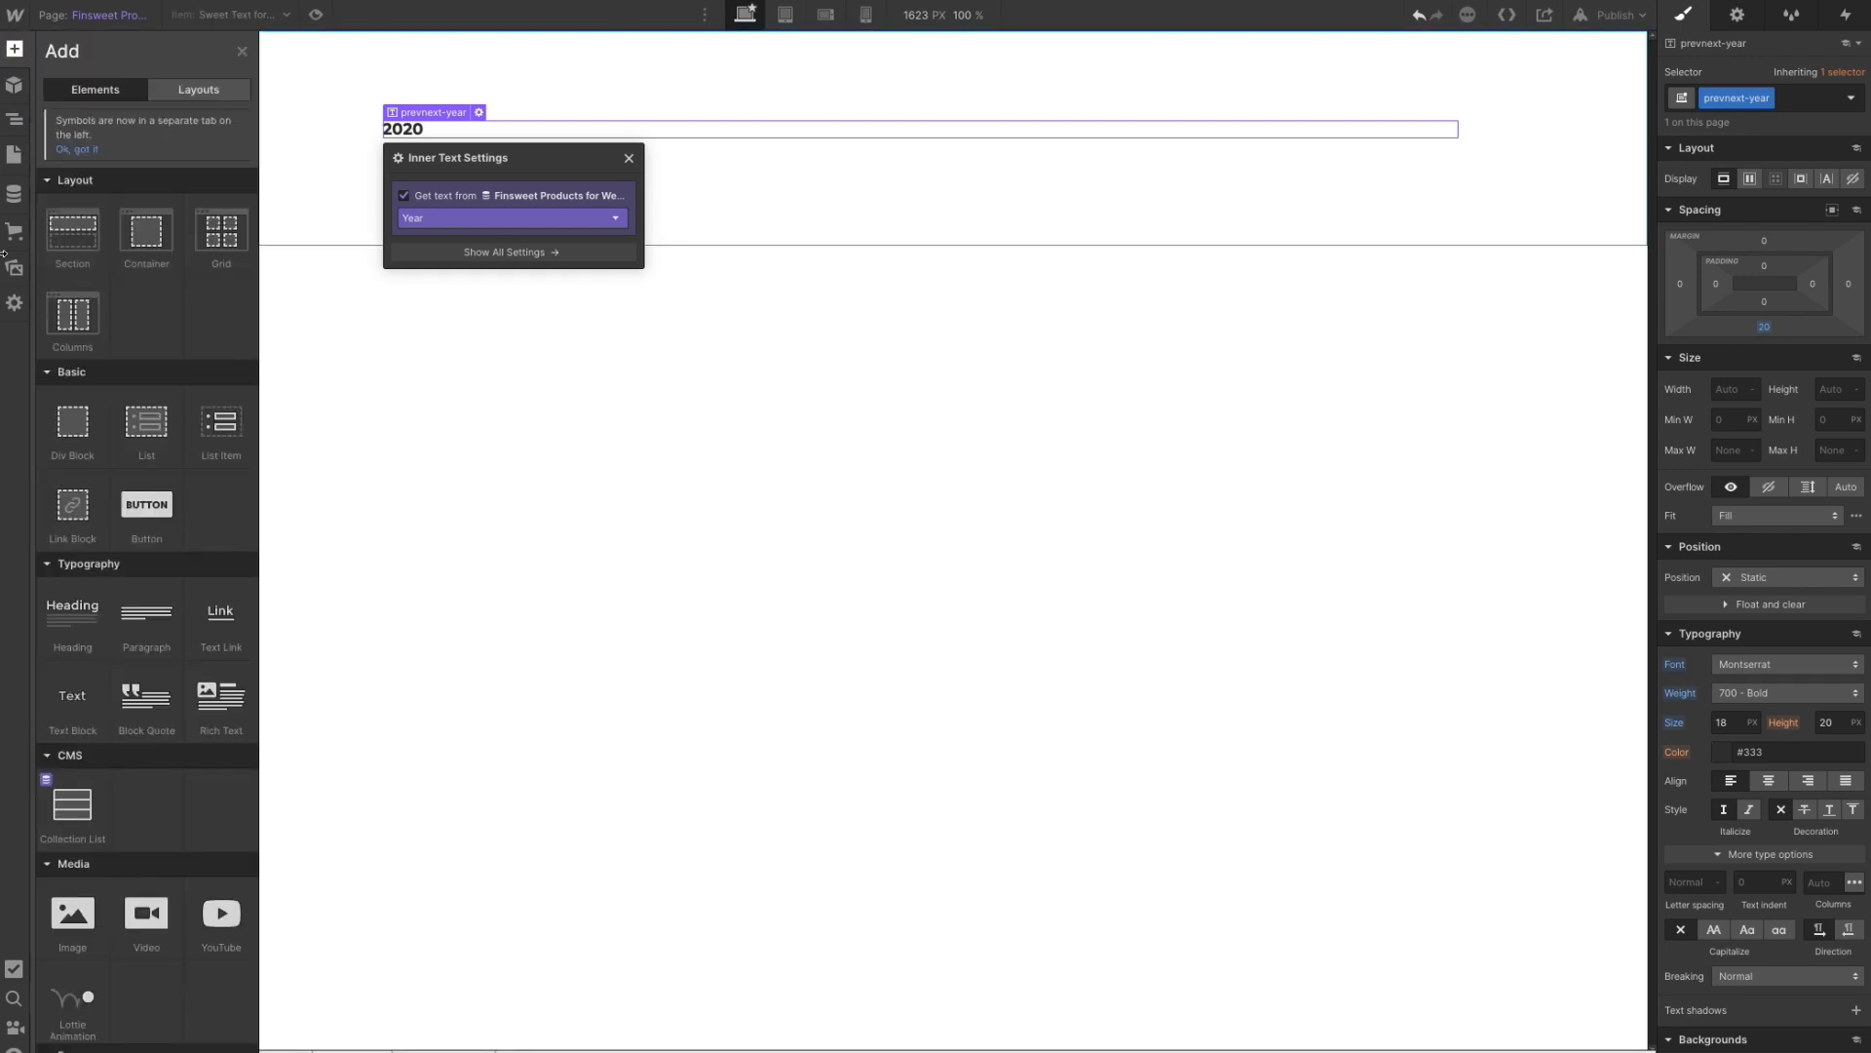
{"action": "left_click_drag", "start_coordinate": [68, 916], "coordinate": [149, 161]}
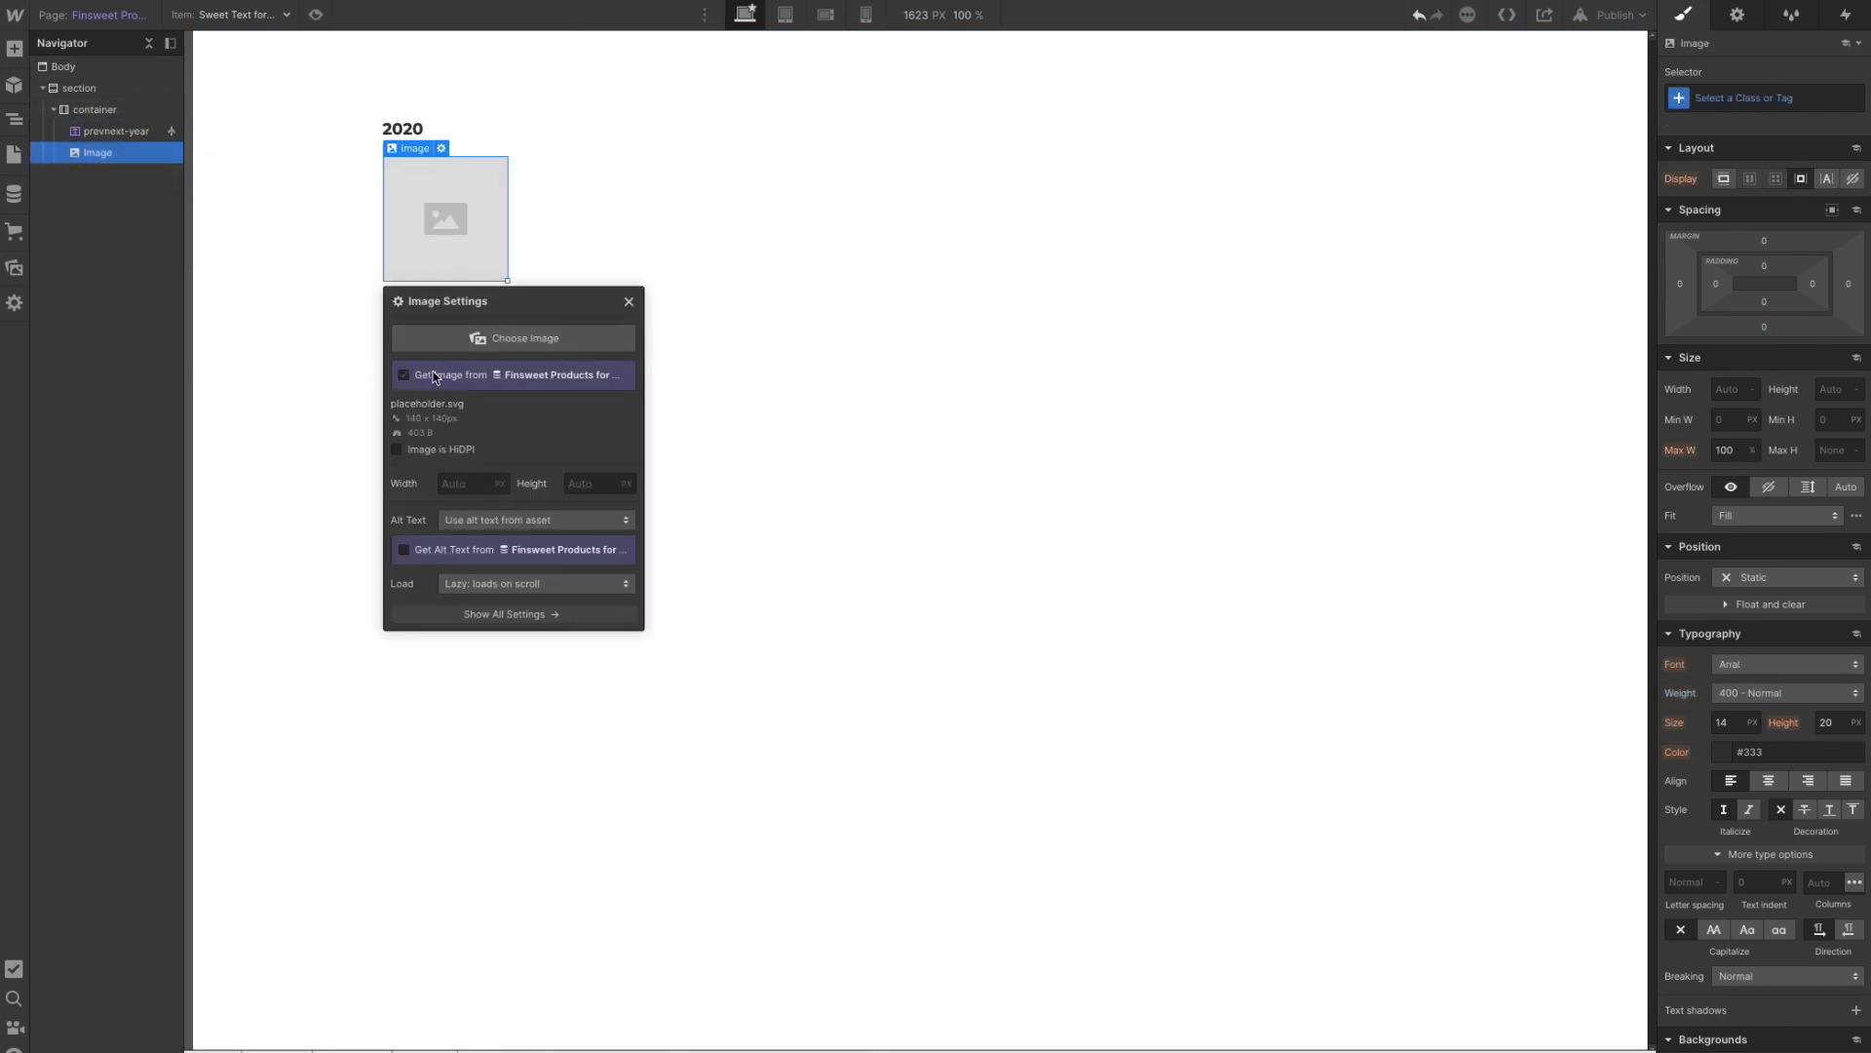
{"action": "left_click", "coordinate": [434, 376]}
{"action": "left_click", "coordinate": [444, 397]}
{"action": "left_click", "coordinate": [448, 430]}
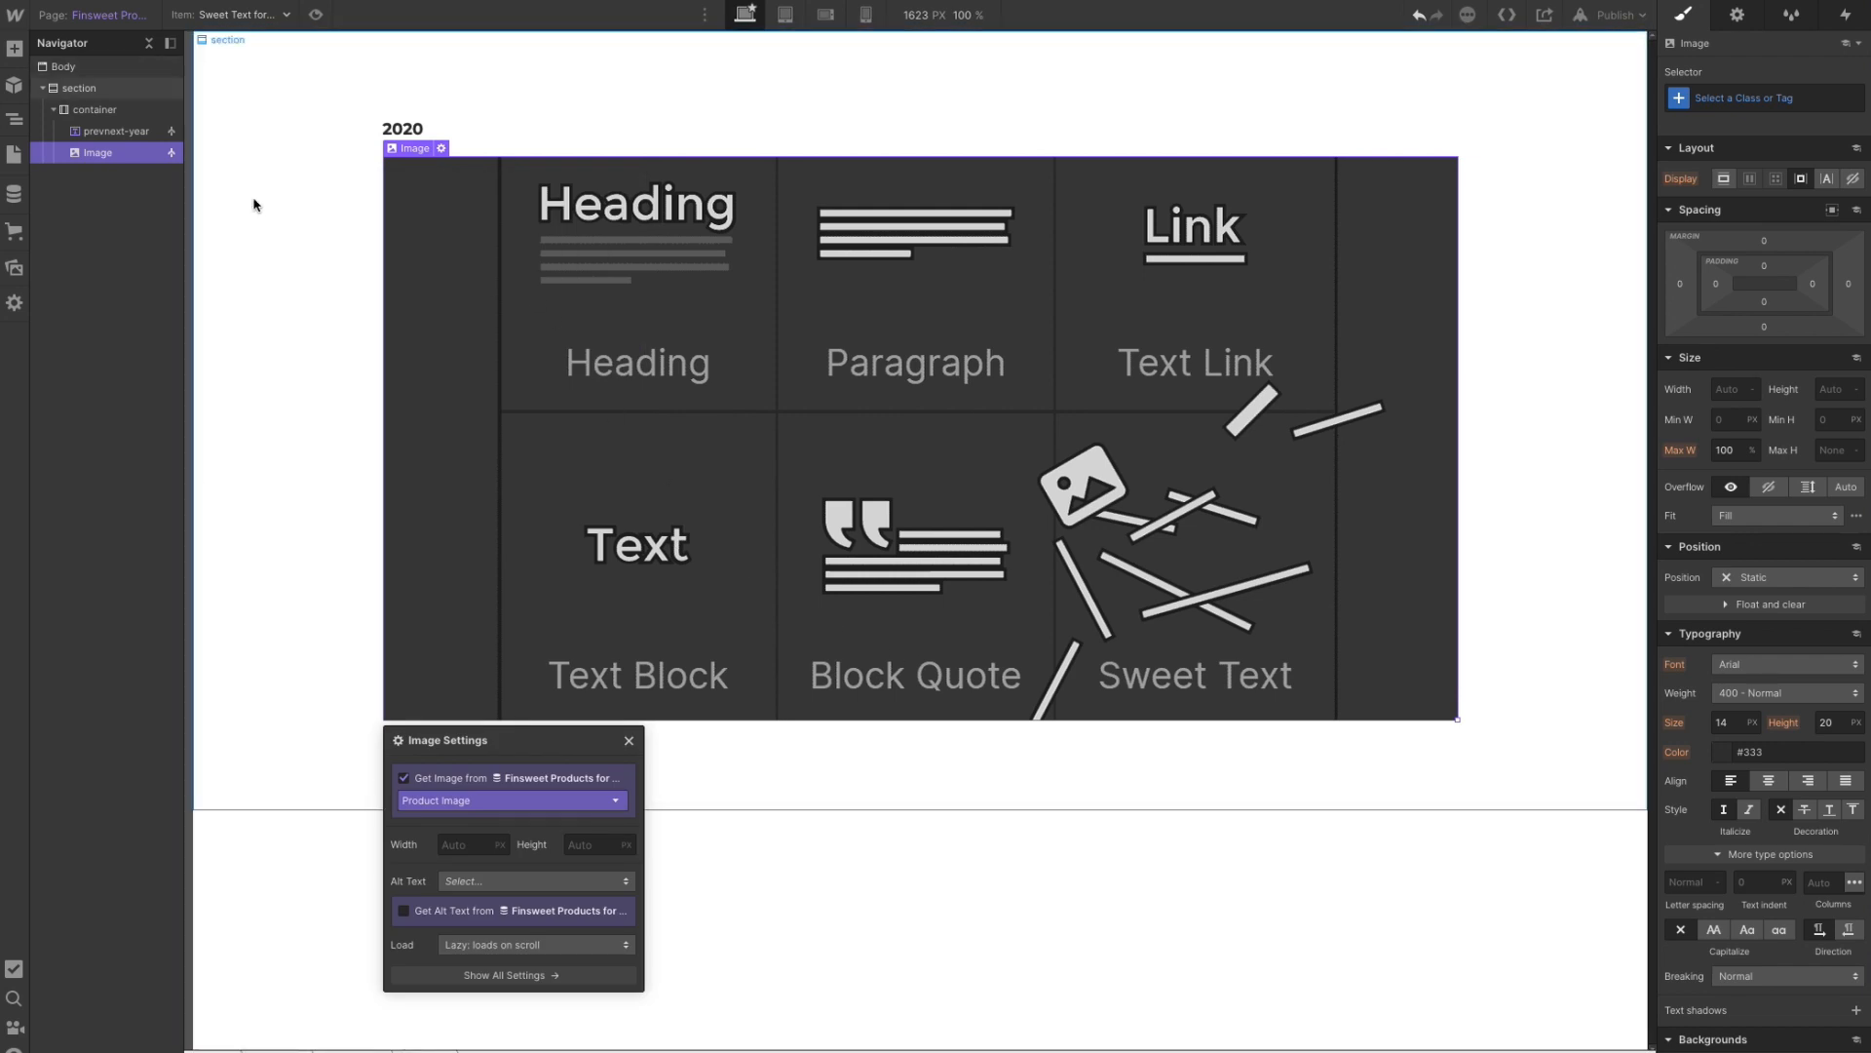
- Remove the container class from the Container element that holds the year text and image
{"action": "left_click", "coordinate": [115, 109]}
{"action": "left_click", "coordinate": [1786, 98]}
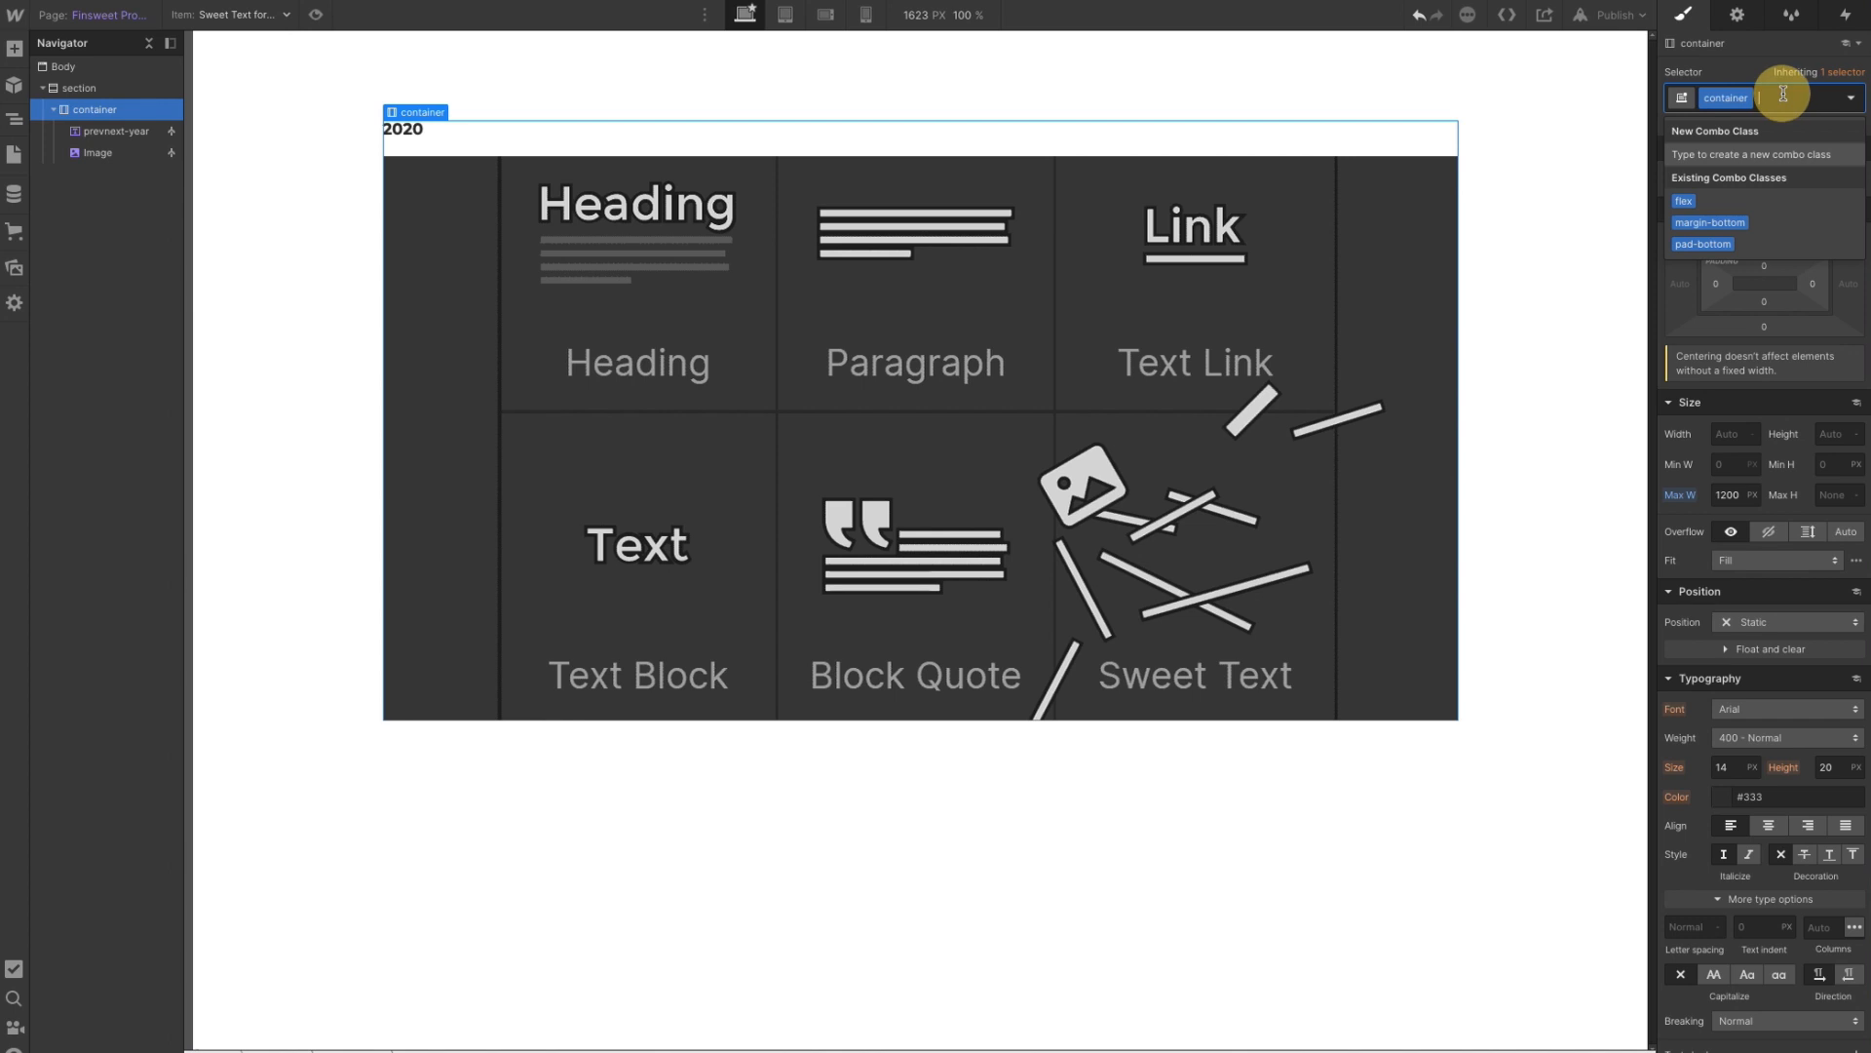
{"action": "key", "text": "BackSpace"}
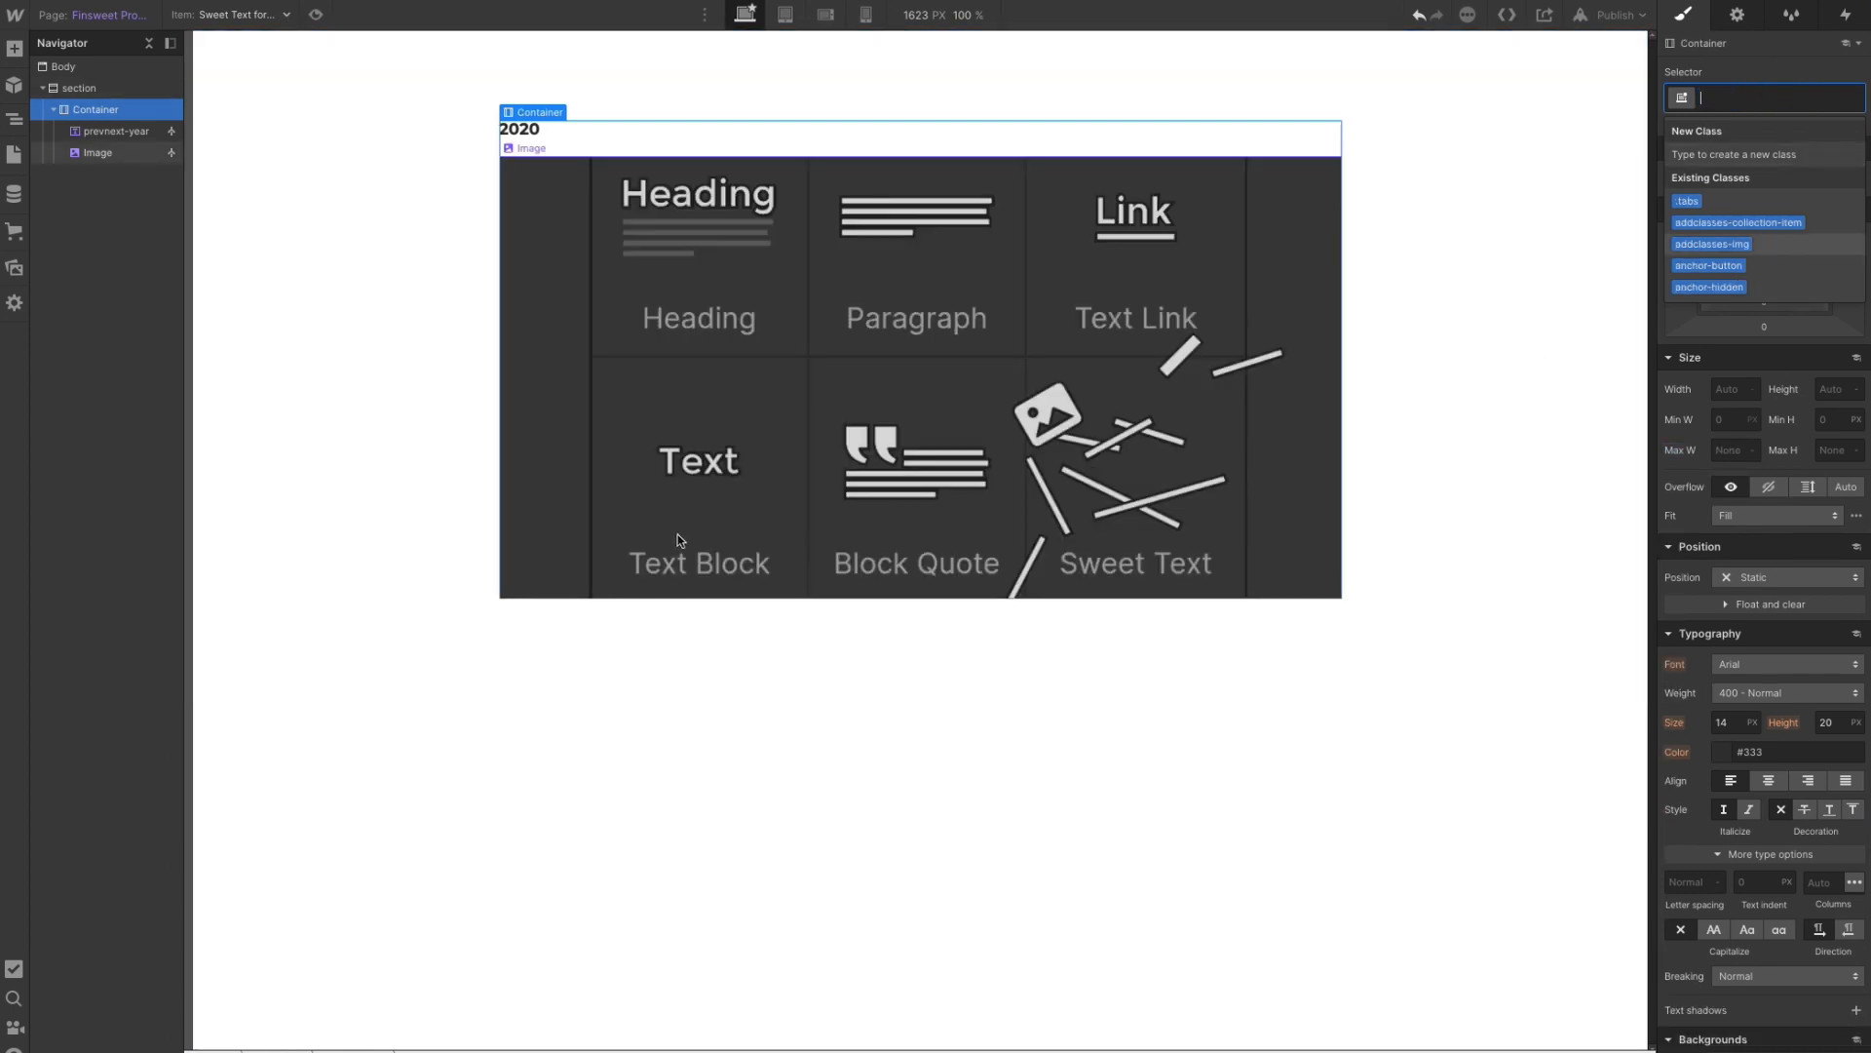
{"action": "left_click", "coordinate": [349, 525]}
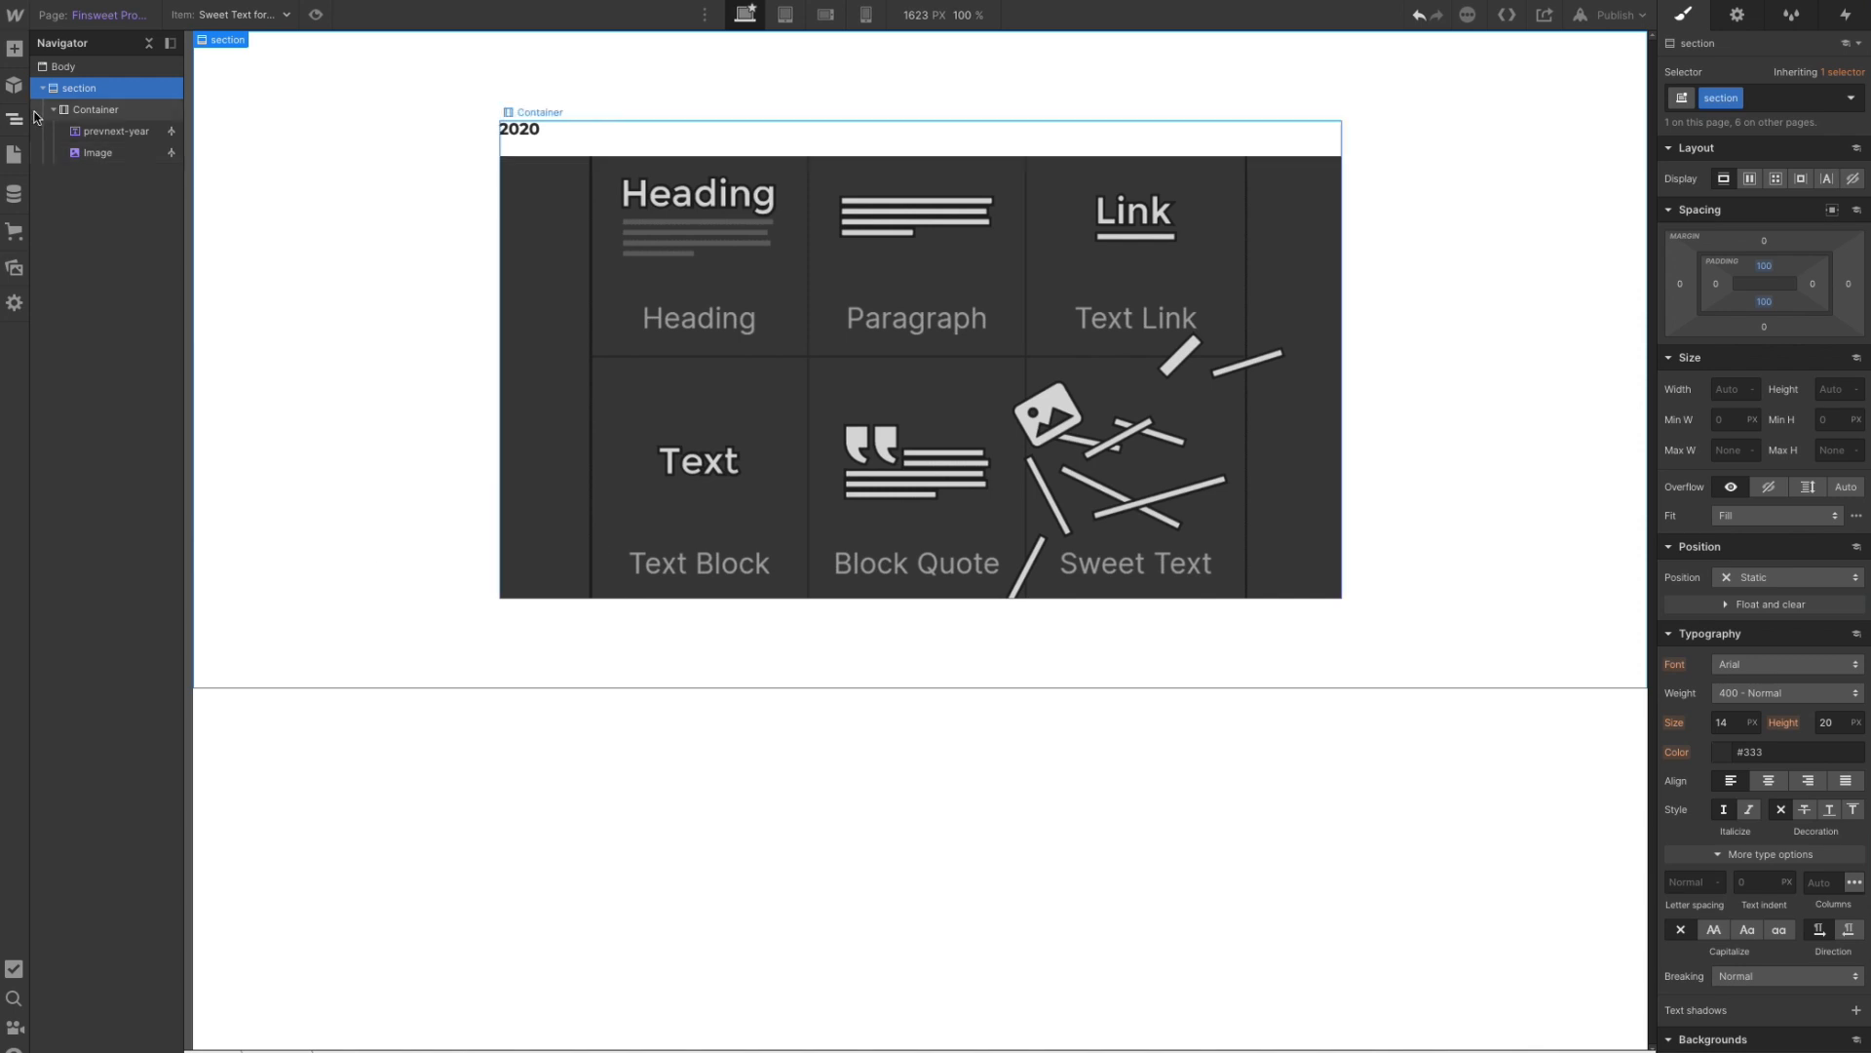
- Add an H1 heading below the product image in the container and assign it the existing Heading class
{"action": "left_click", "coordinate": [112, 151]}
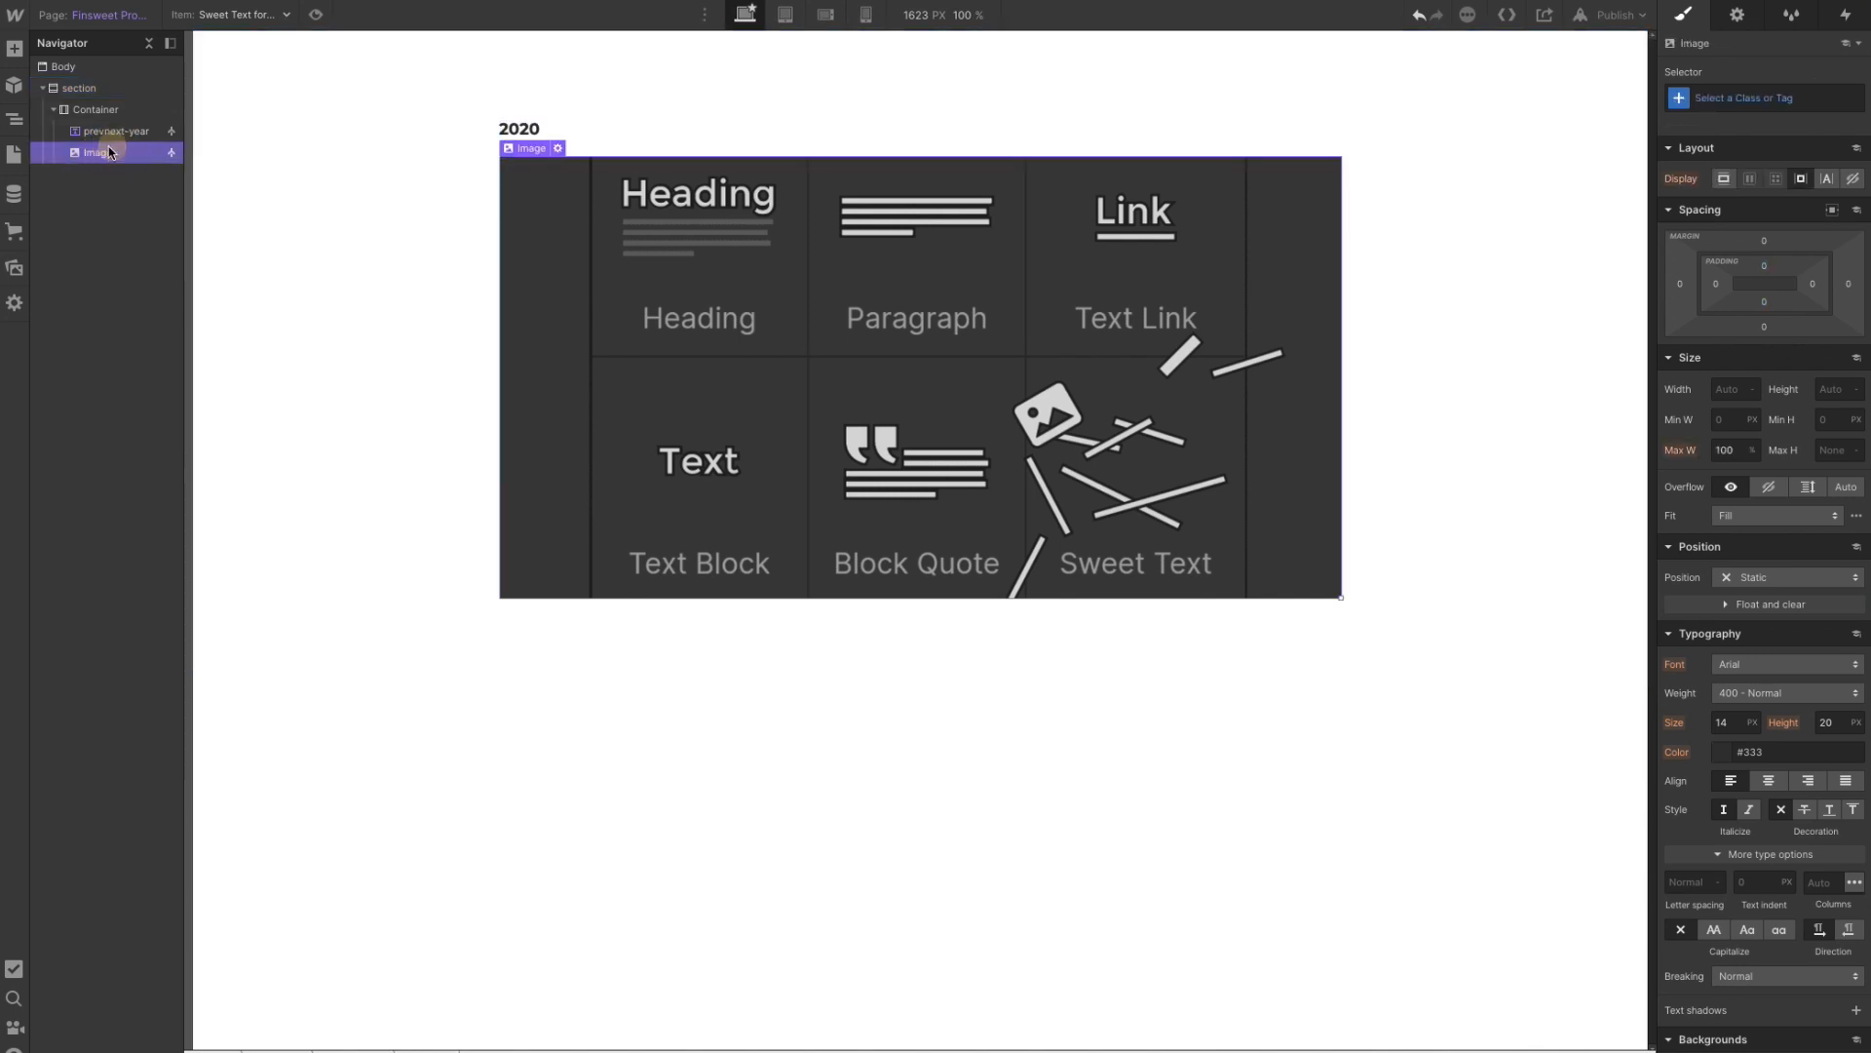
{"action": "left_click", "coordinate": [14, 49]}
{"action": "left_click_drag", "start_coordinate": [71, 626], "coordinate": [137, 178]}
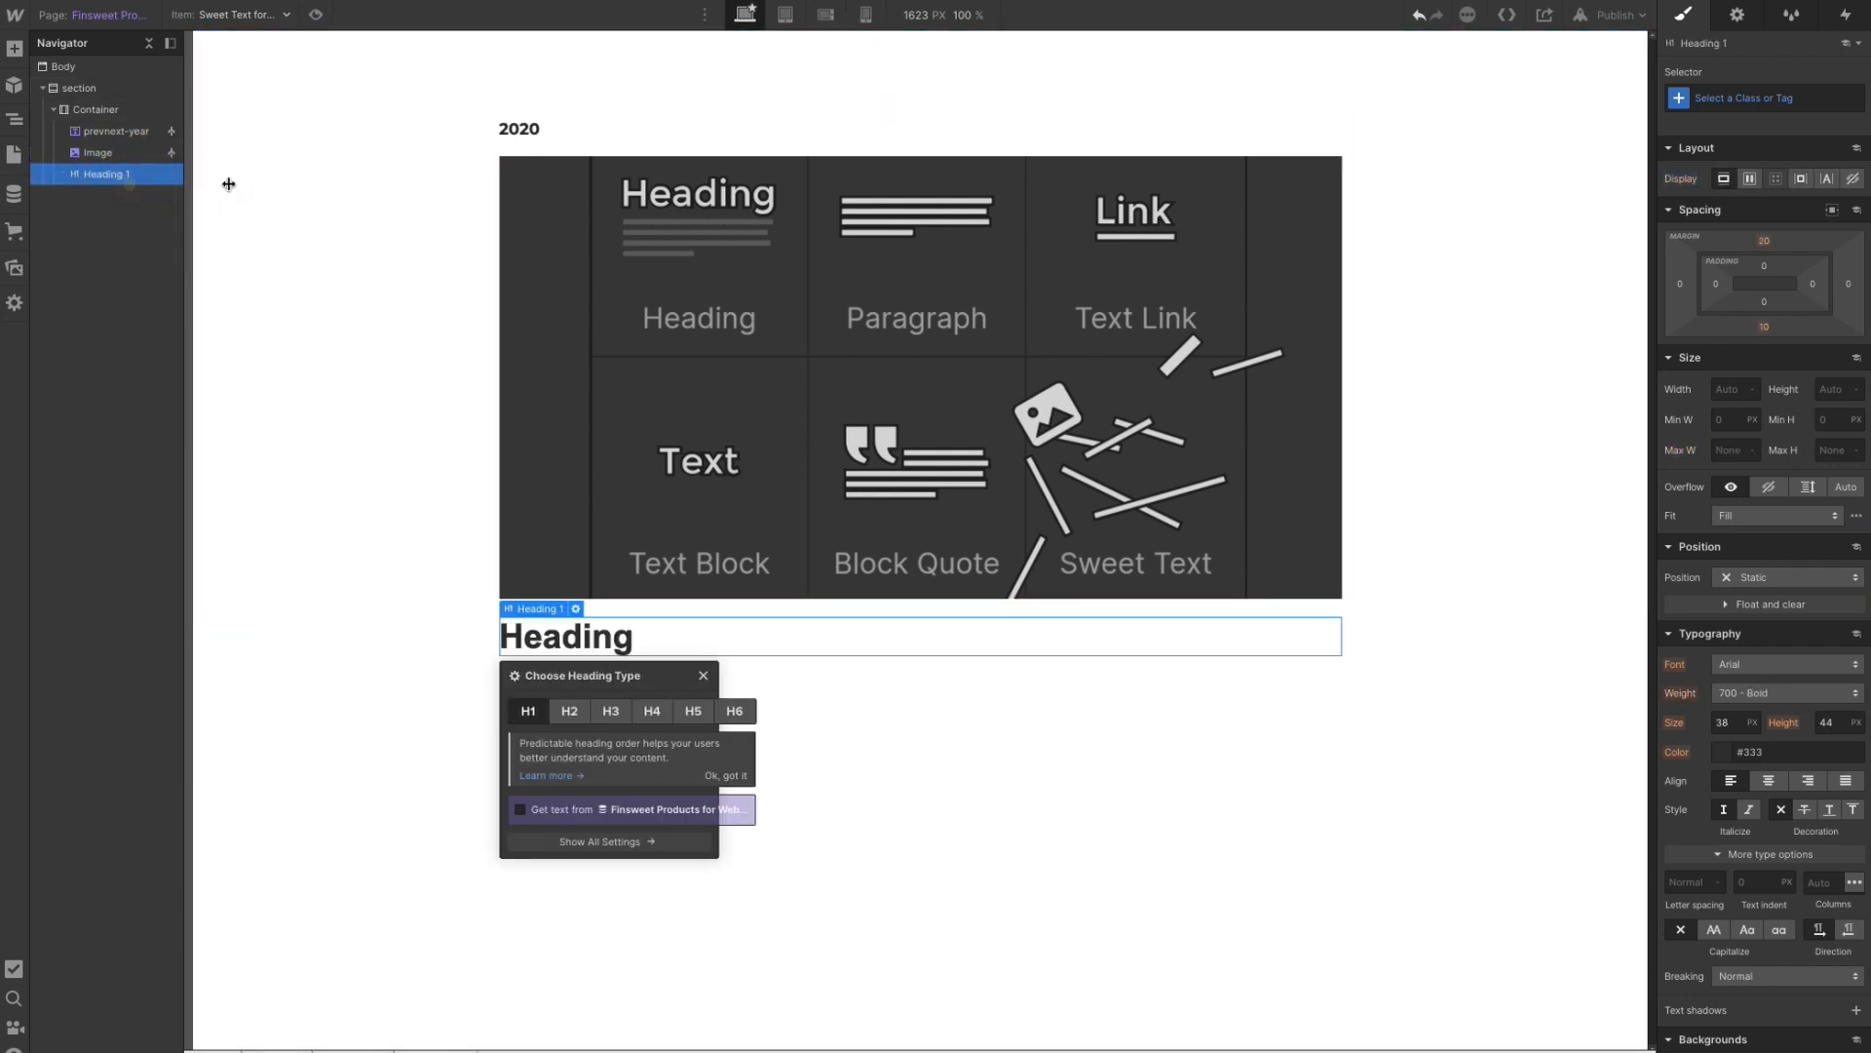
{"action": "left_click", "coordinate": [1729, 101]}
{"action": "type", "text": "Heading"}
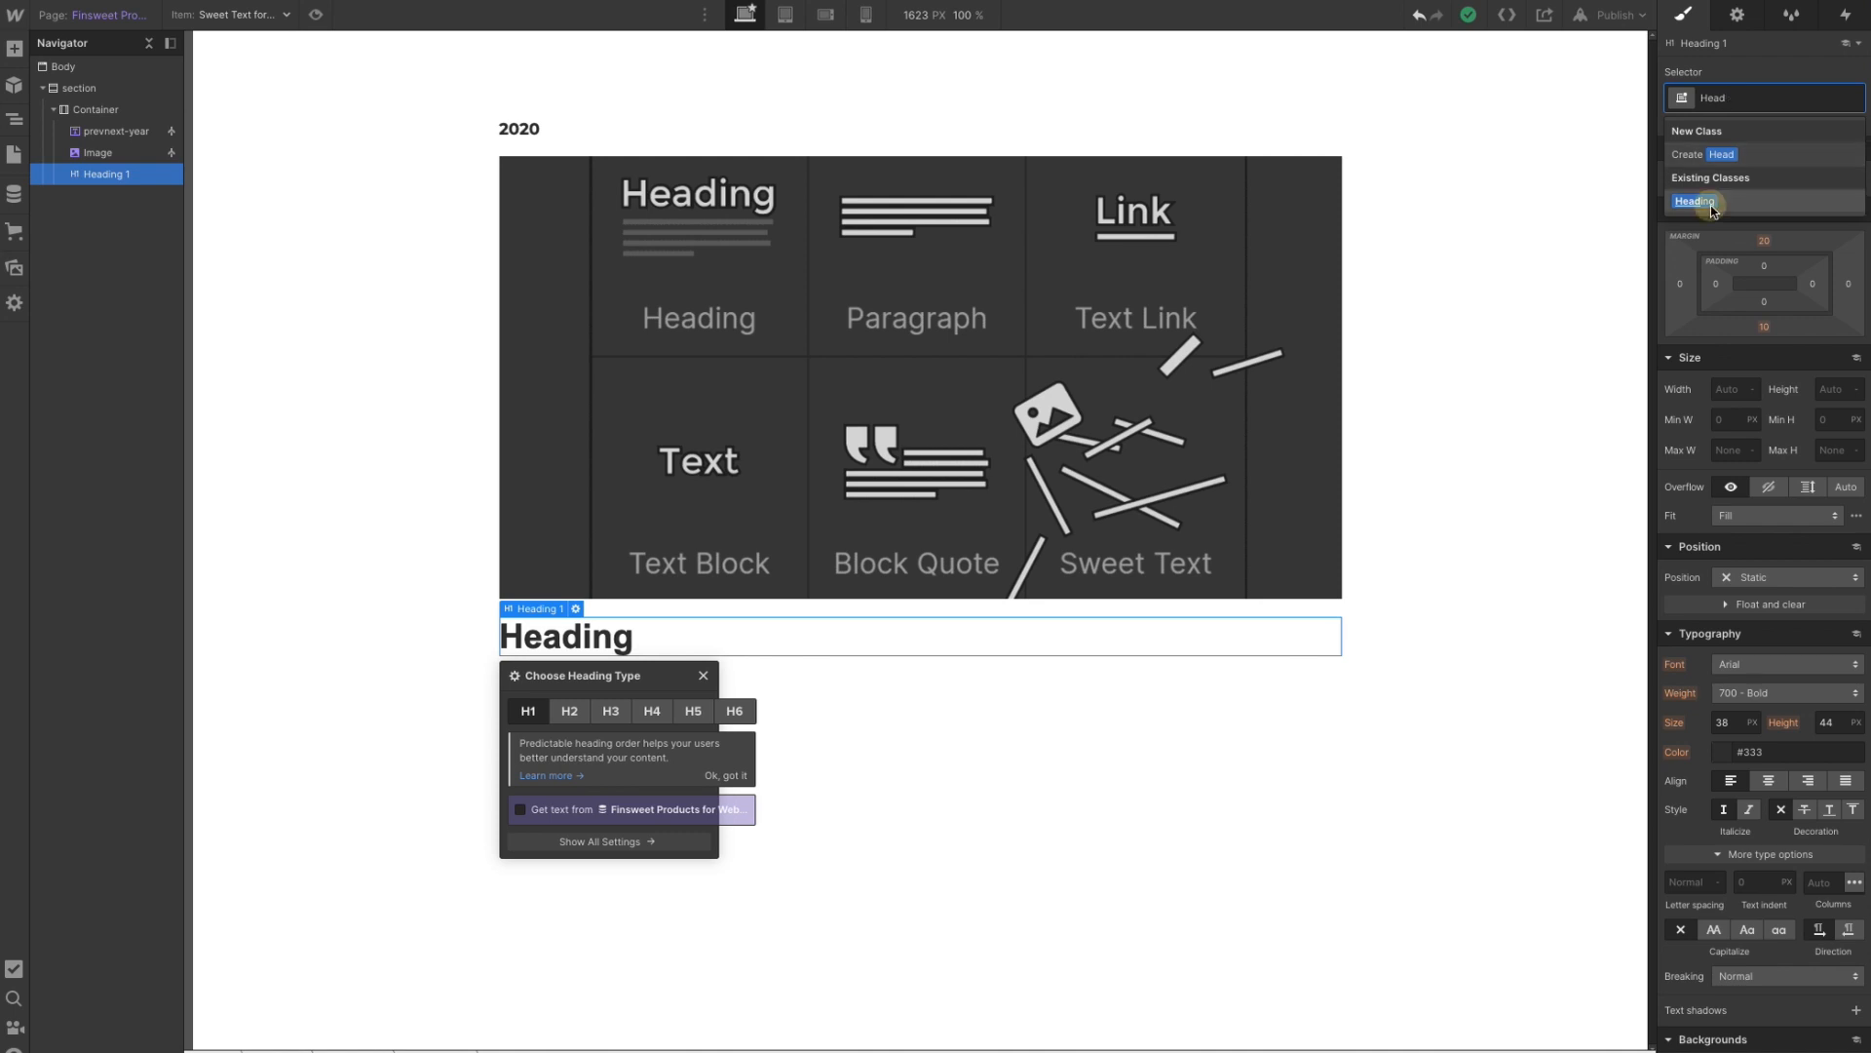
{"action": "left_click", "coordinate": [1701, 202]}
- Bind the heading's text to the collection's Title field
{"action": "left_click", "coordinate": [583, 809]}
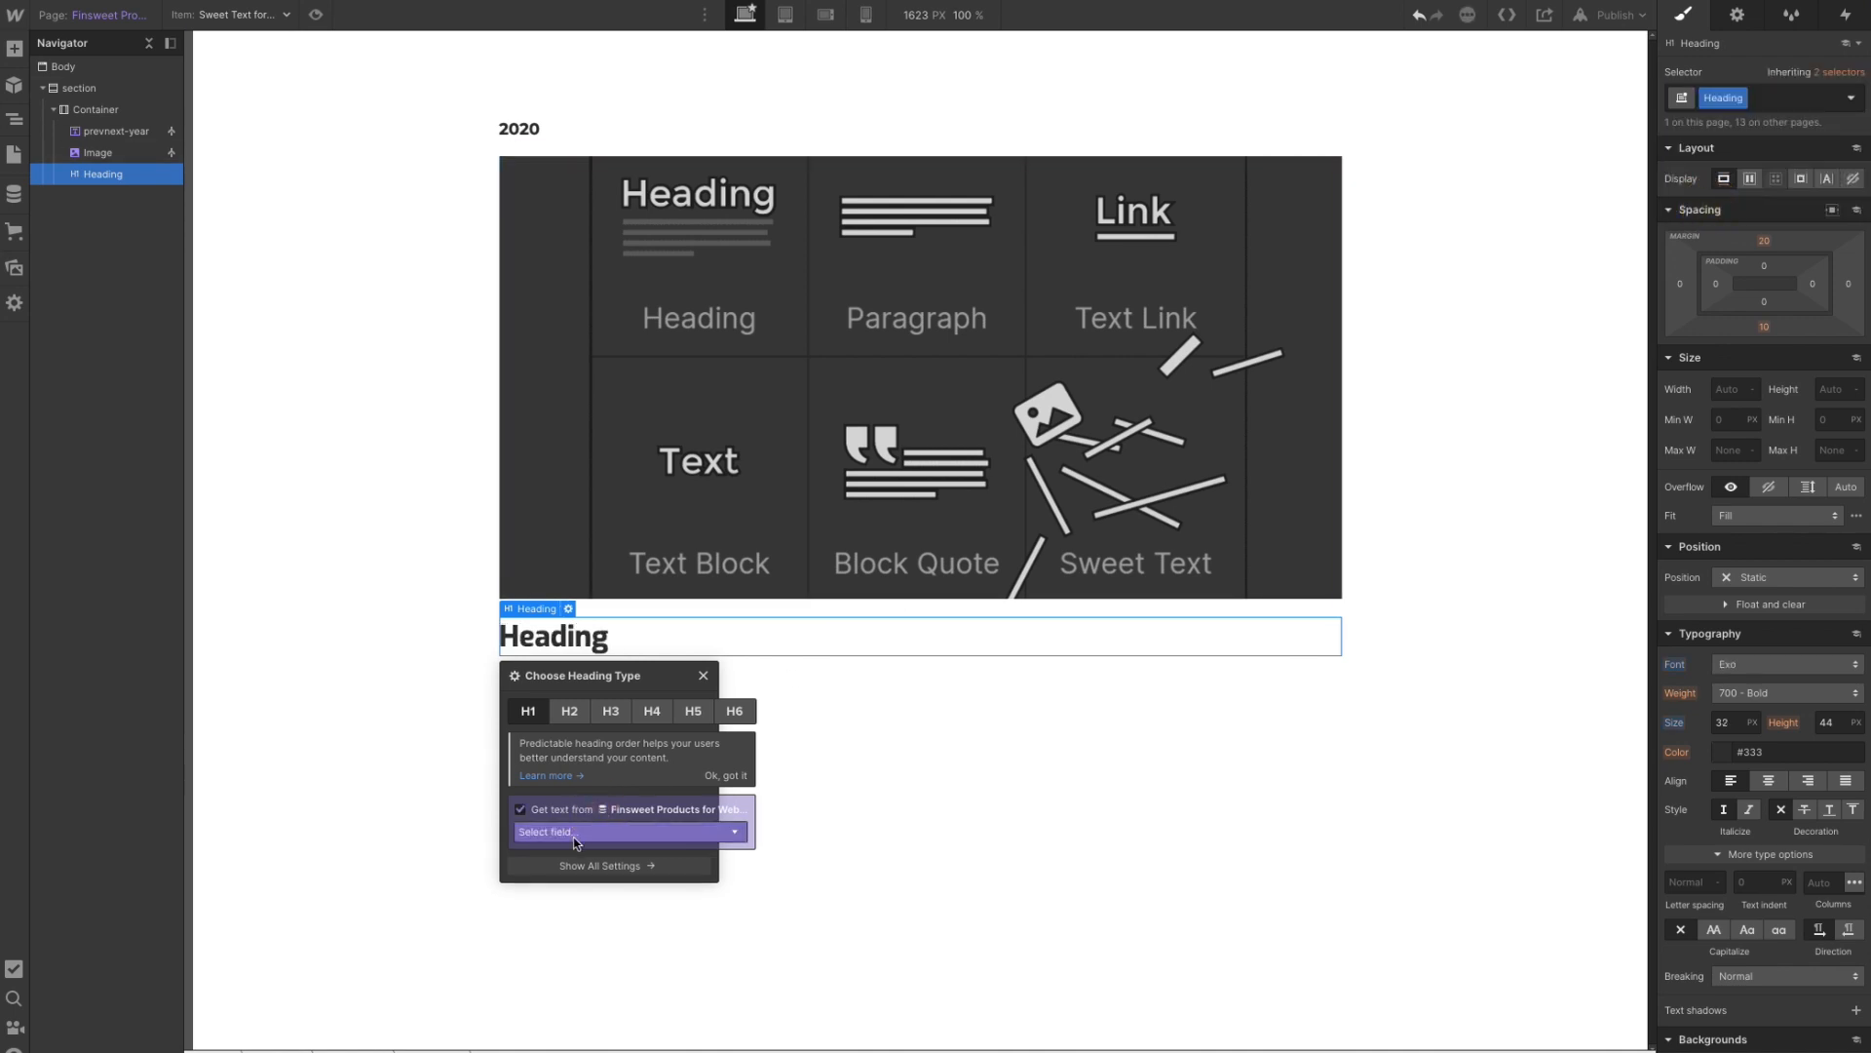
{"action": "left_click", "coordinate": [576, 834]}
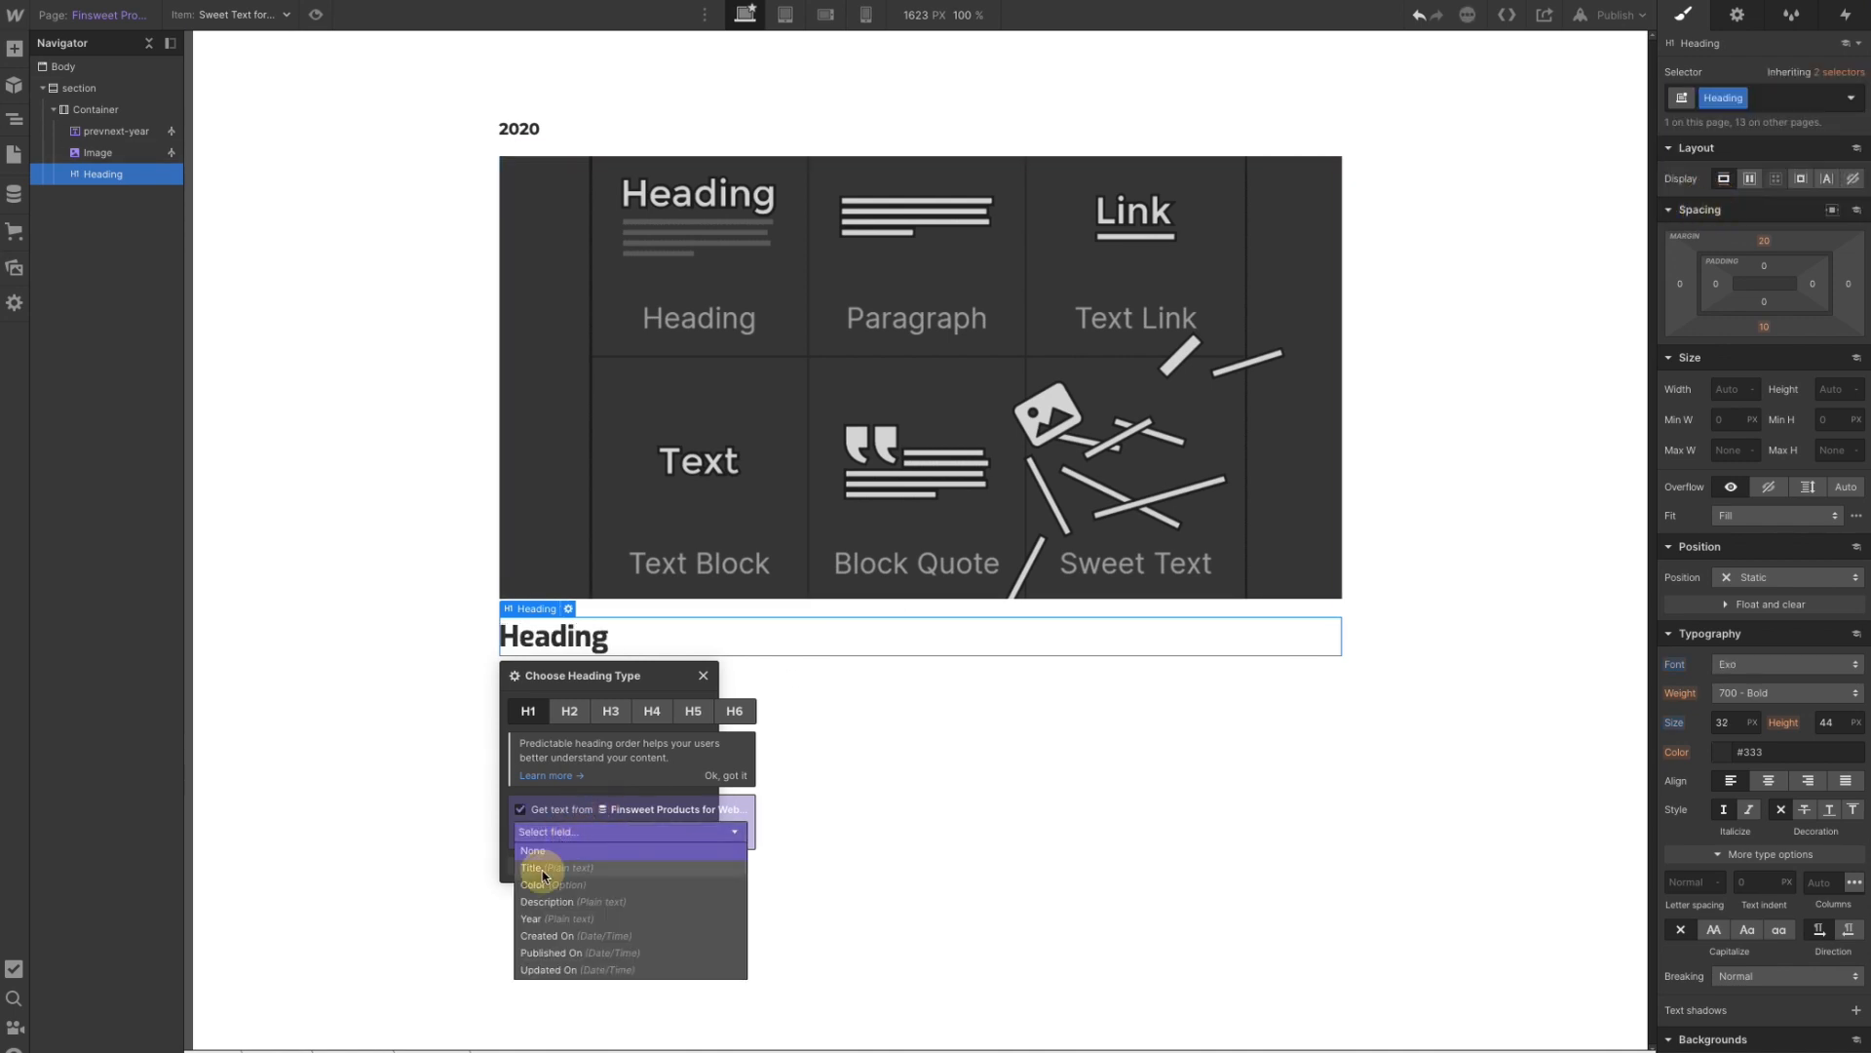
{"action": "left_click", "coordinate": [543, 870]}
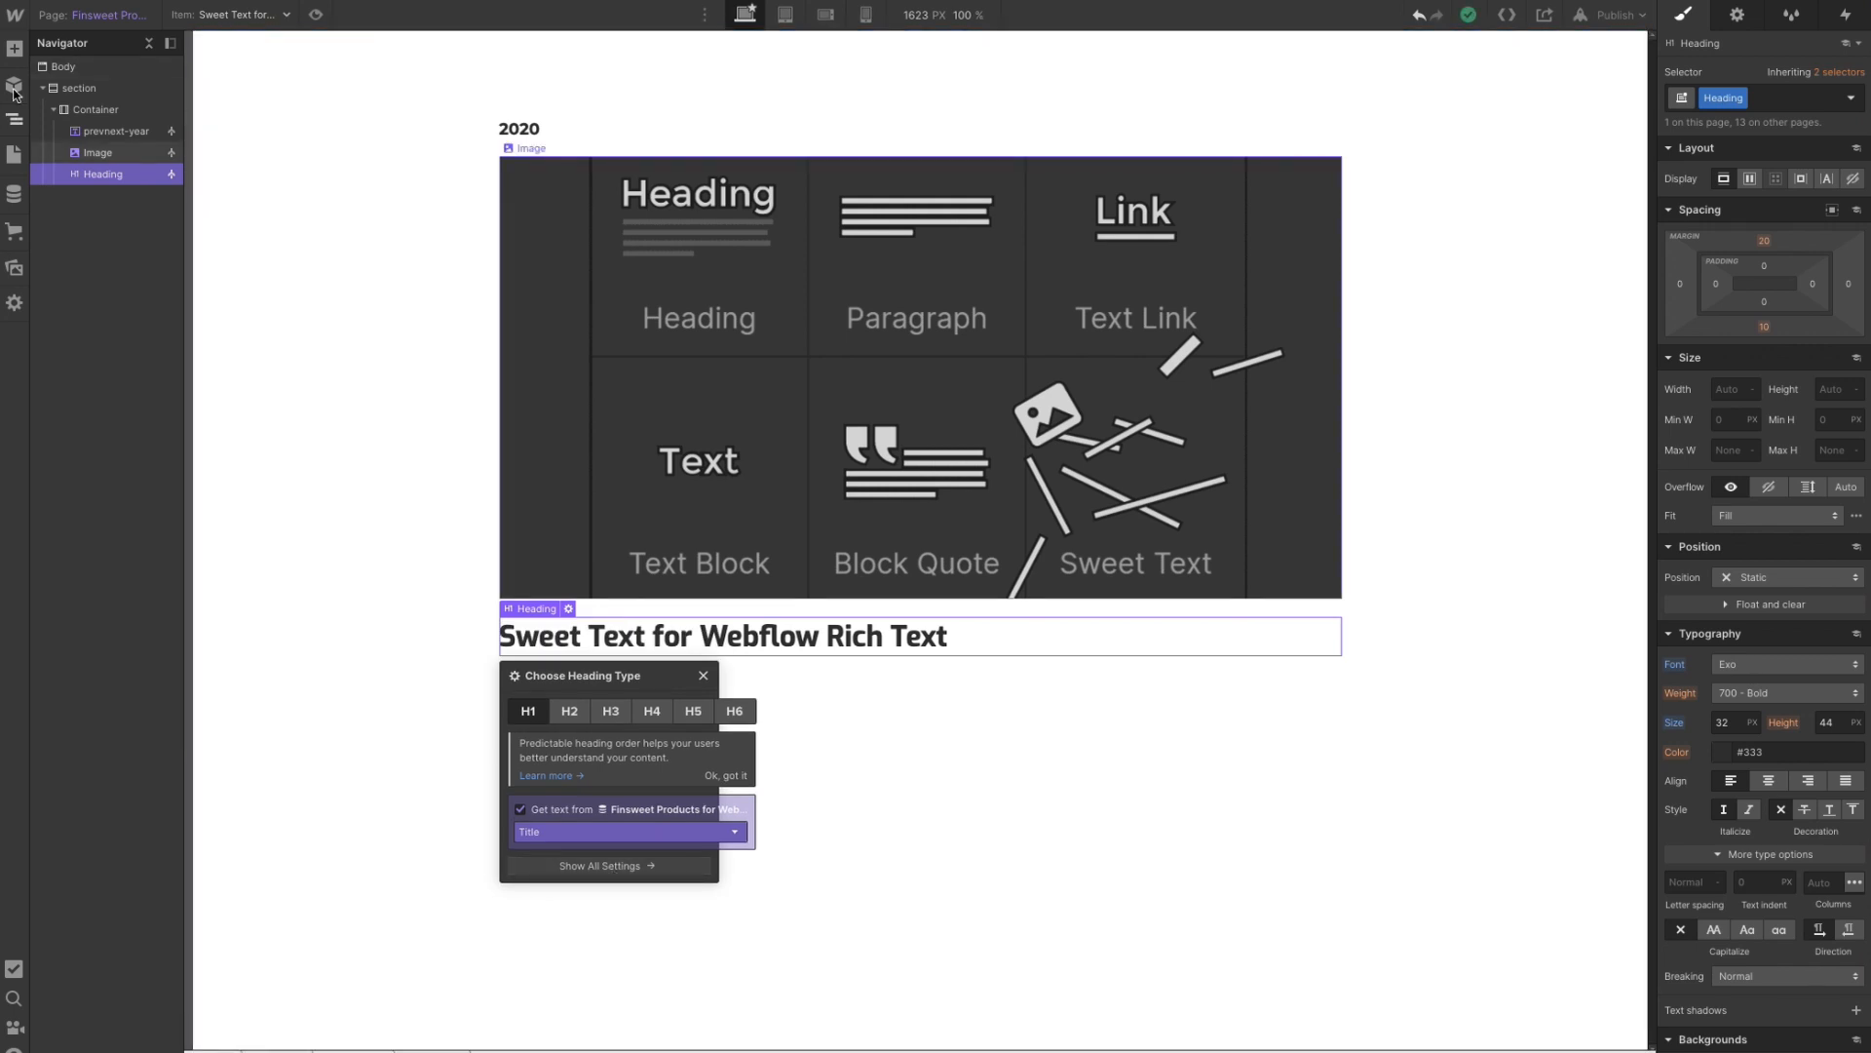
- Add a Paragraph element inside the container below the heading and bind its text to the Description field
{"action": "left_click", "coordinate": [13, 48]}
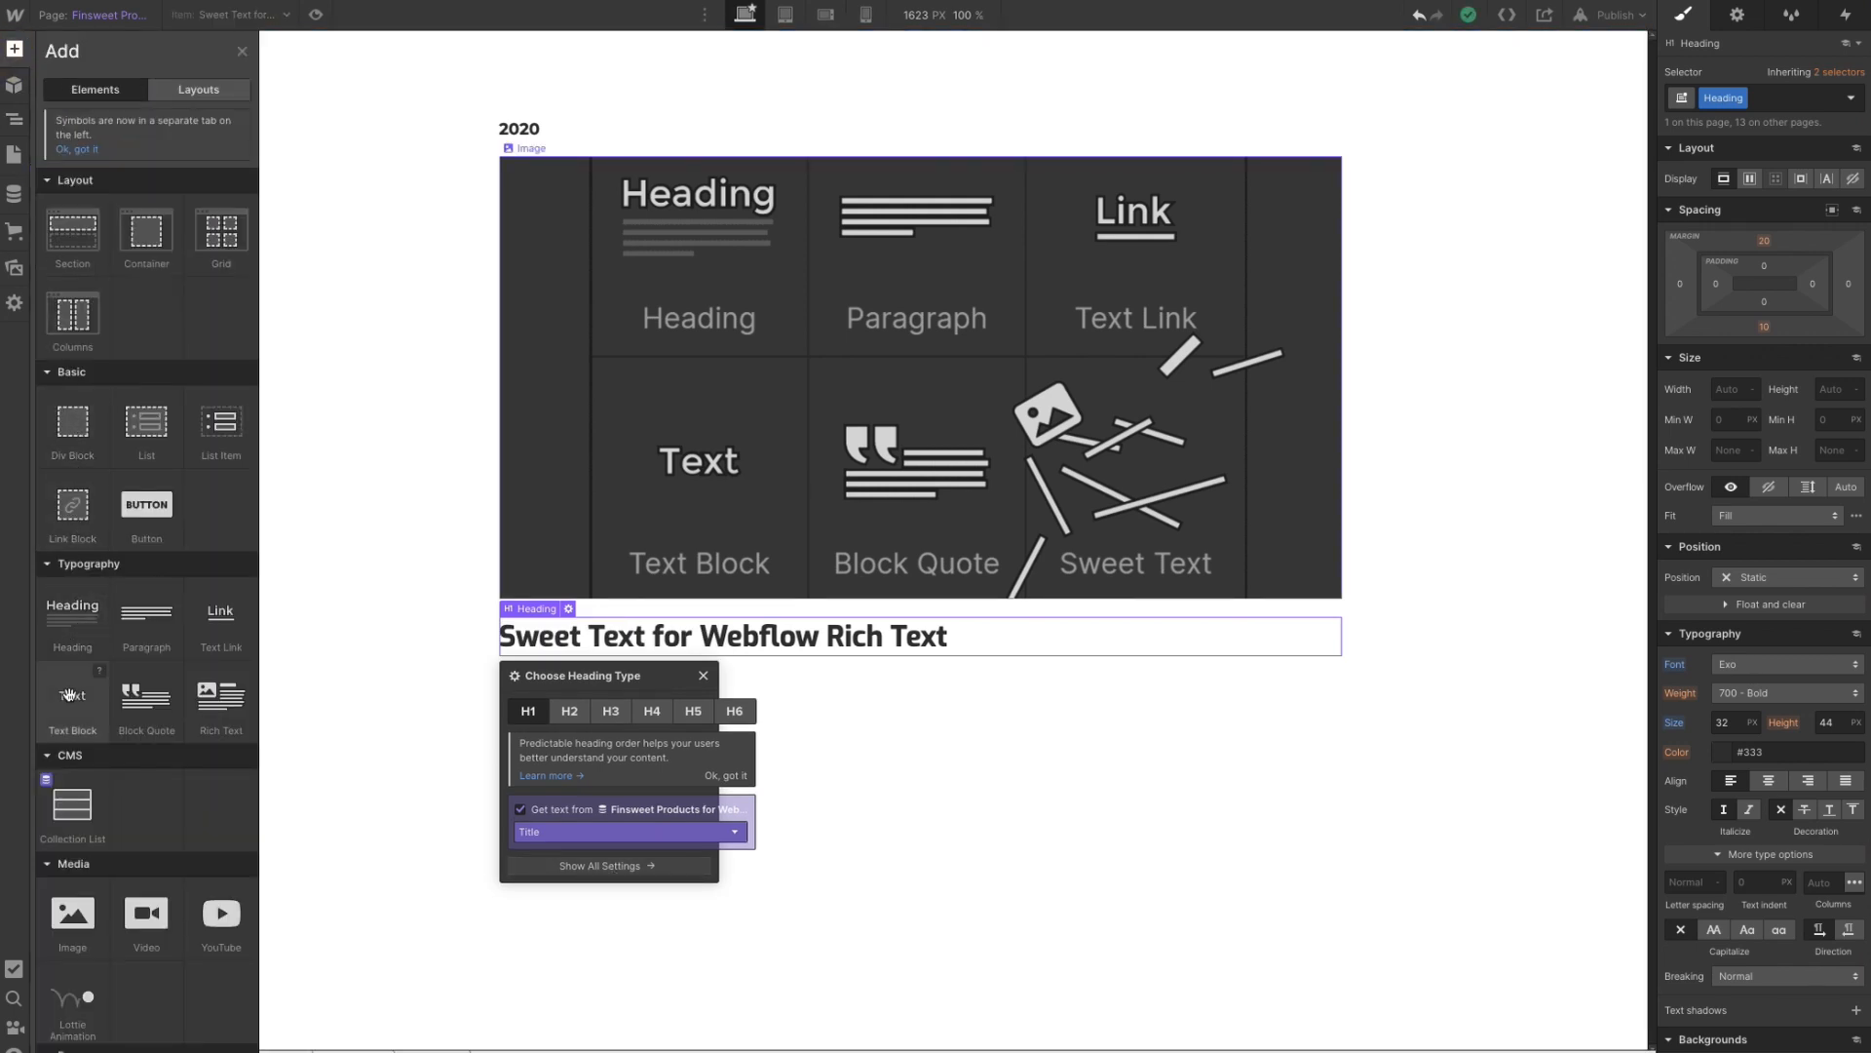
{"action": "left_click_drag", "start_coordinate": [146, 612], "coordinate": [549, 690]}
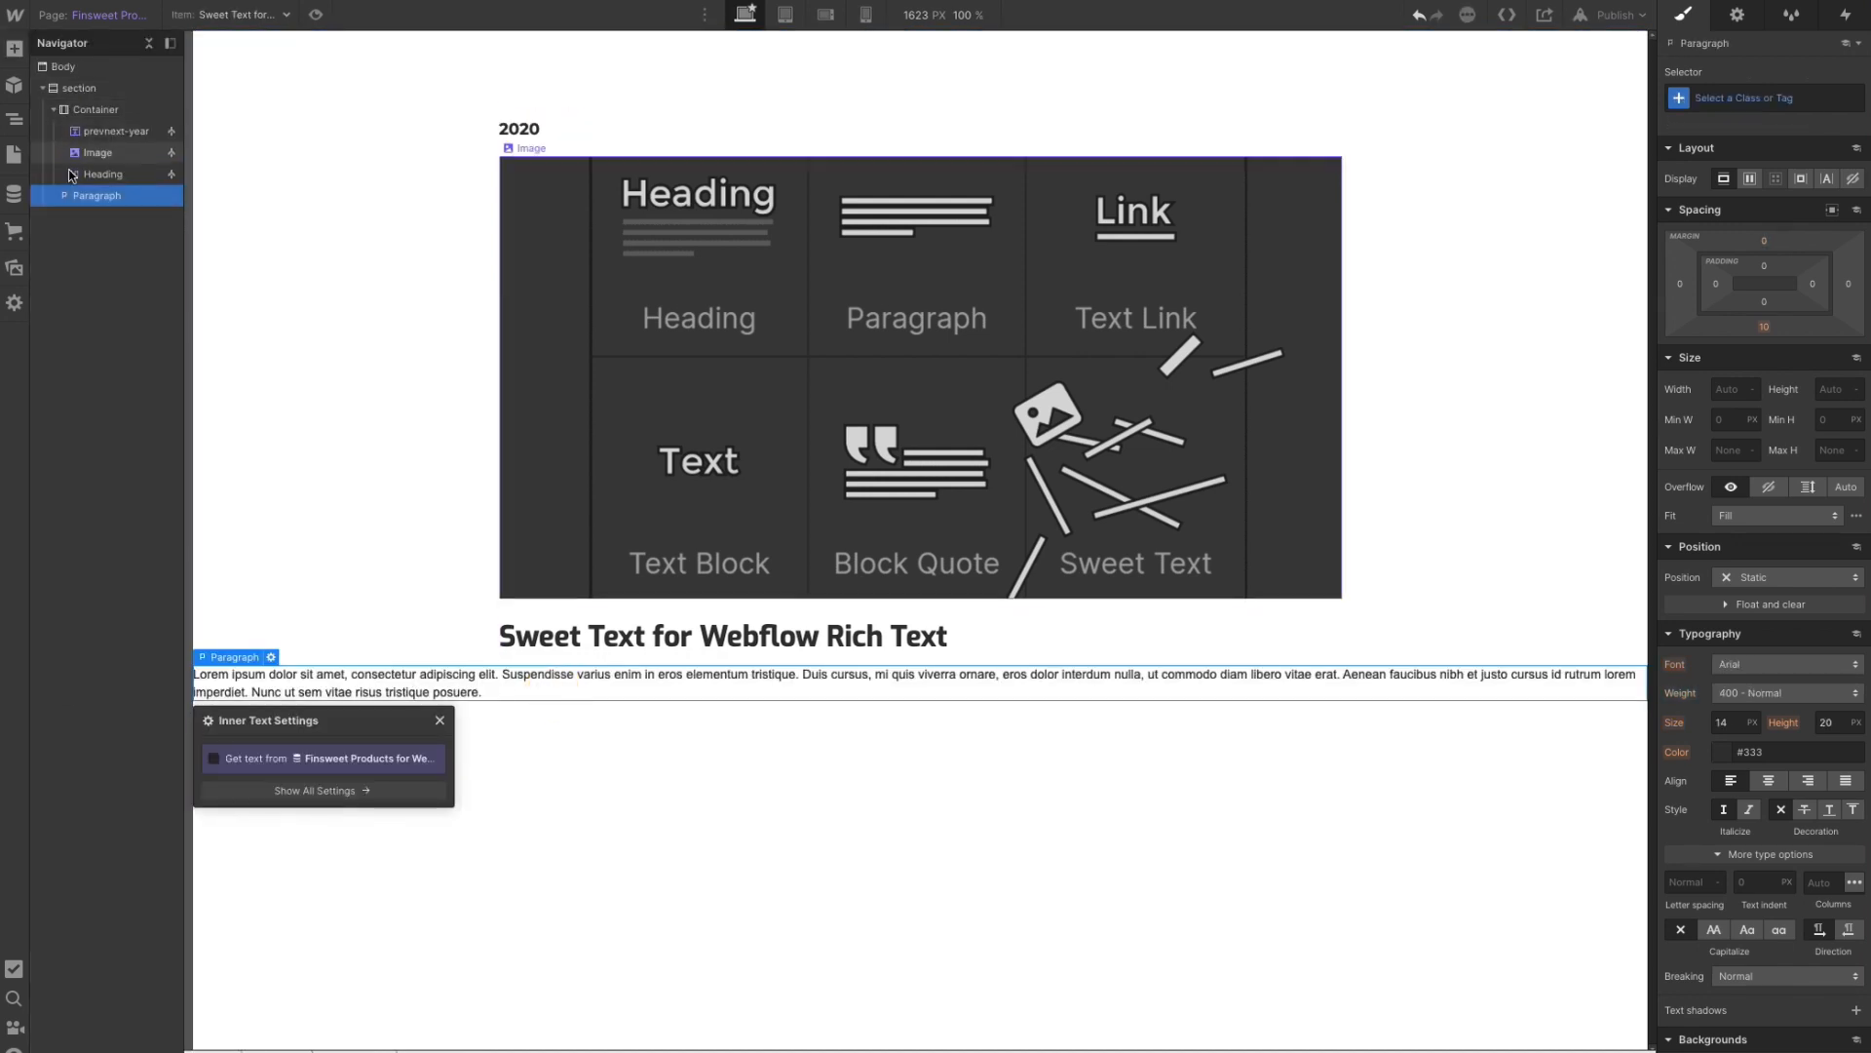
{"action": "mouse_move", "coordinate": [97, 195]}
{"action": "left_mouse_down"}
{"action": "mouse_move", "coordinate": [80, 170]}
{"action": "mouse_move", "coordinate": [86, 207]}
{"action": "left_mouse_up"}
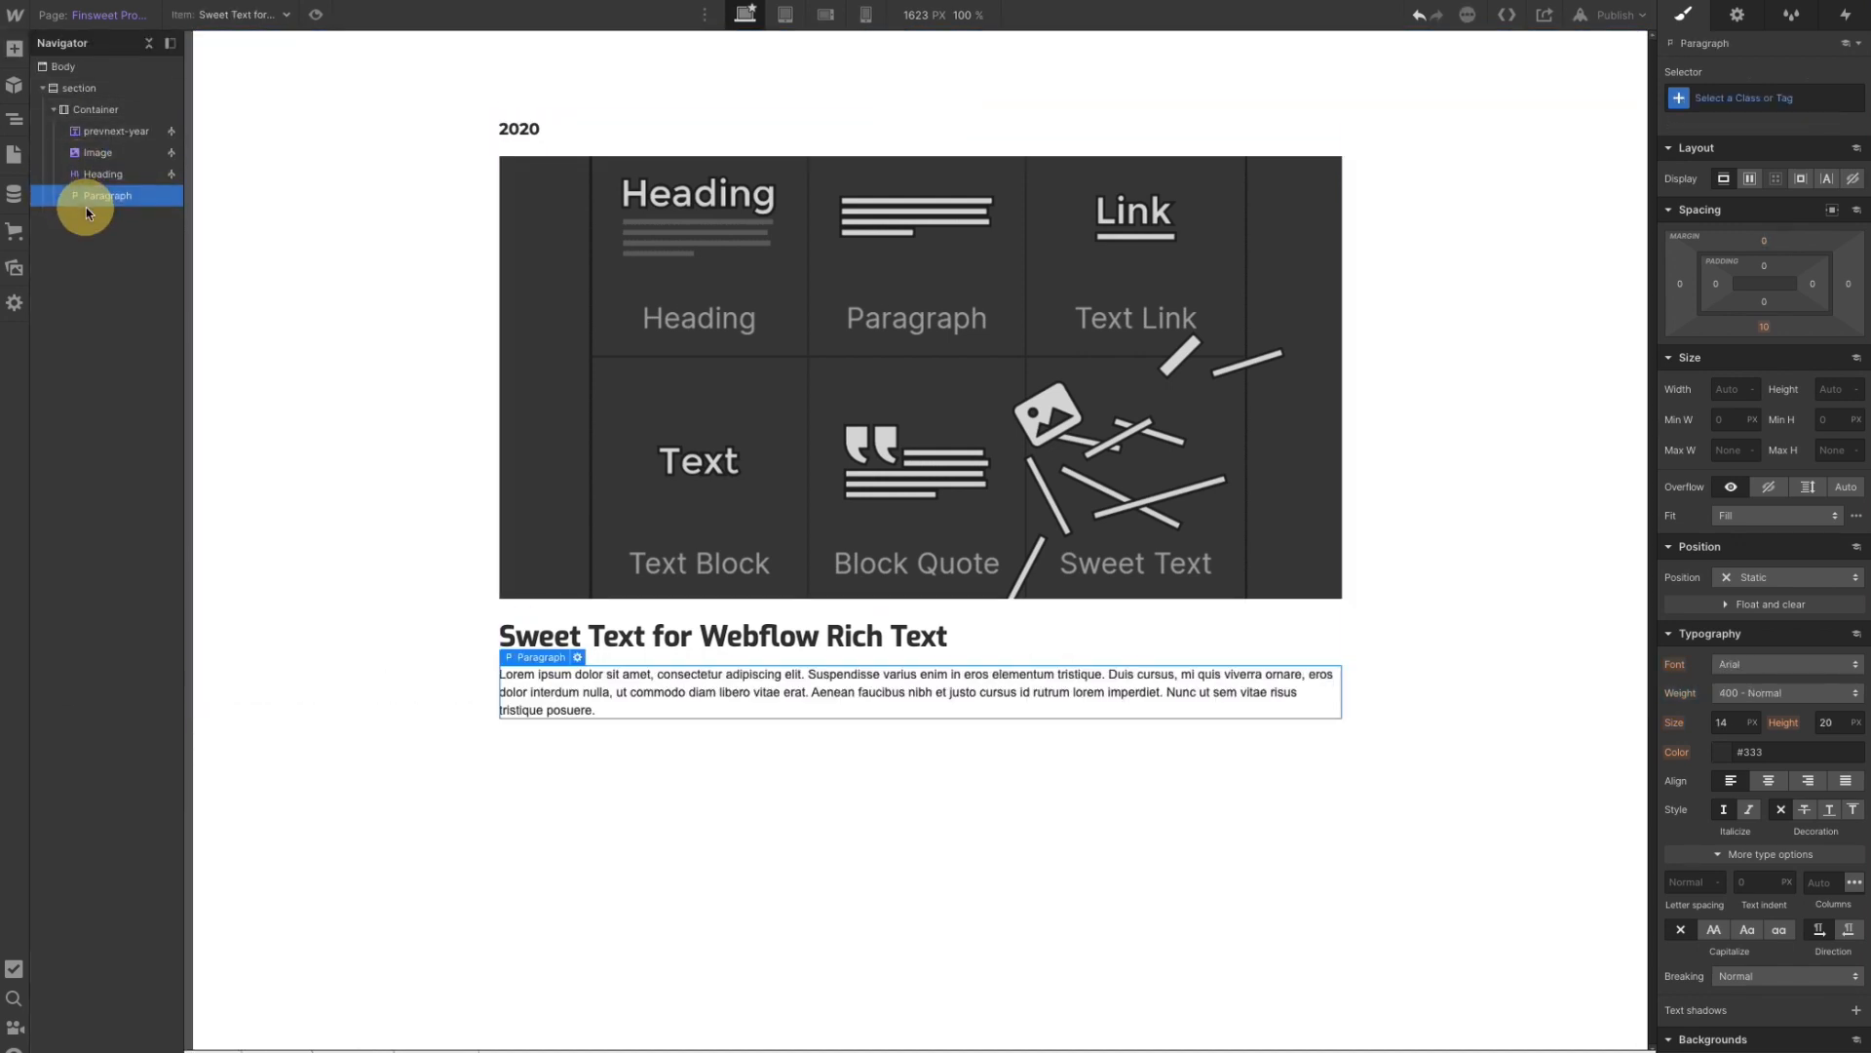
{"action": "left_click", "coordinate": [577, 657]}
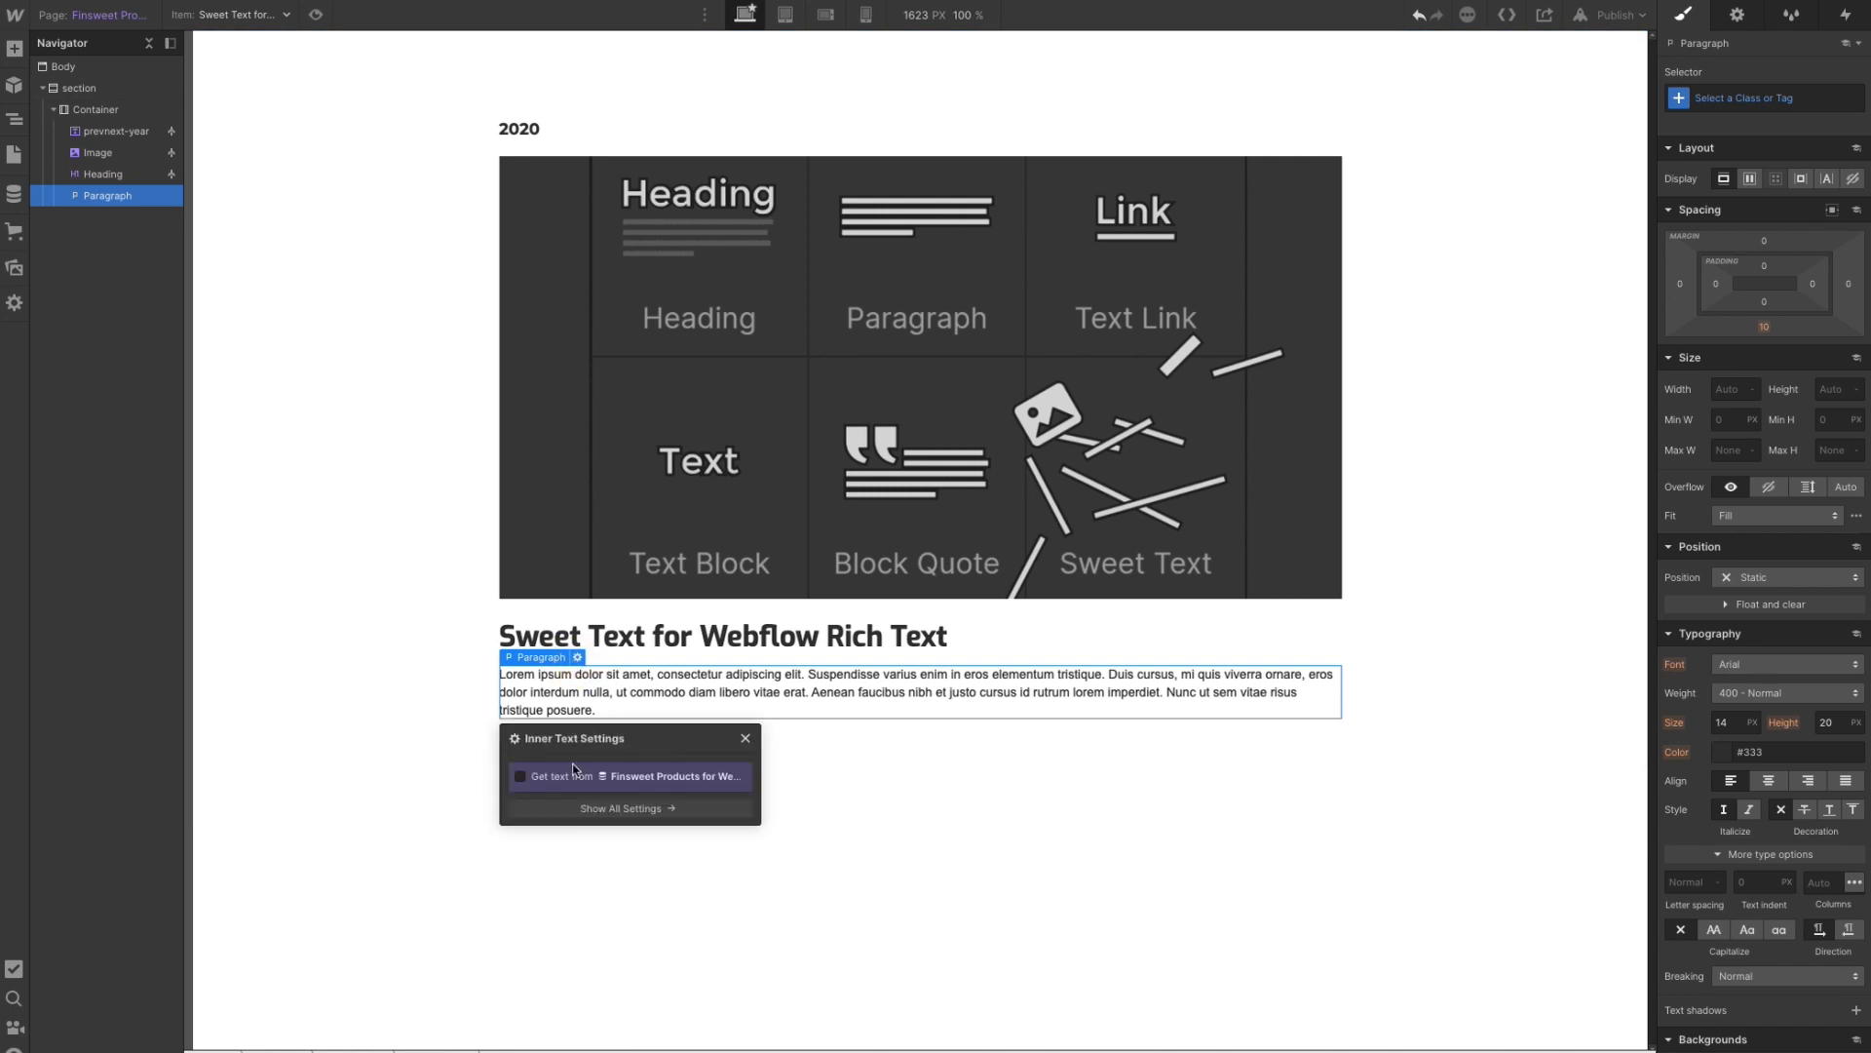
{"action": "left_click", "coordinate": [548, 777]}
{"action": "left_click", "coordinate": [564, 804]}
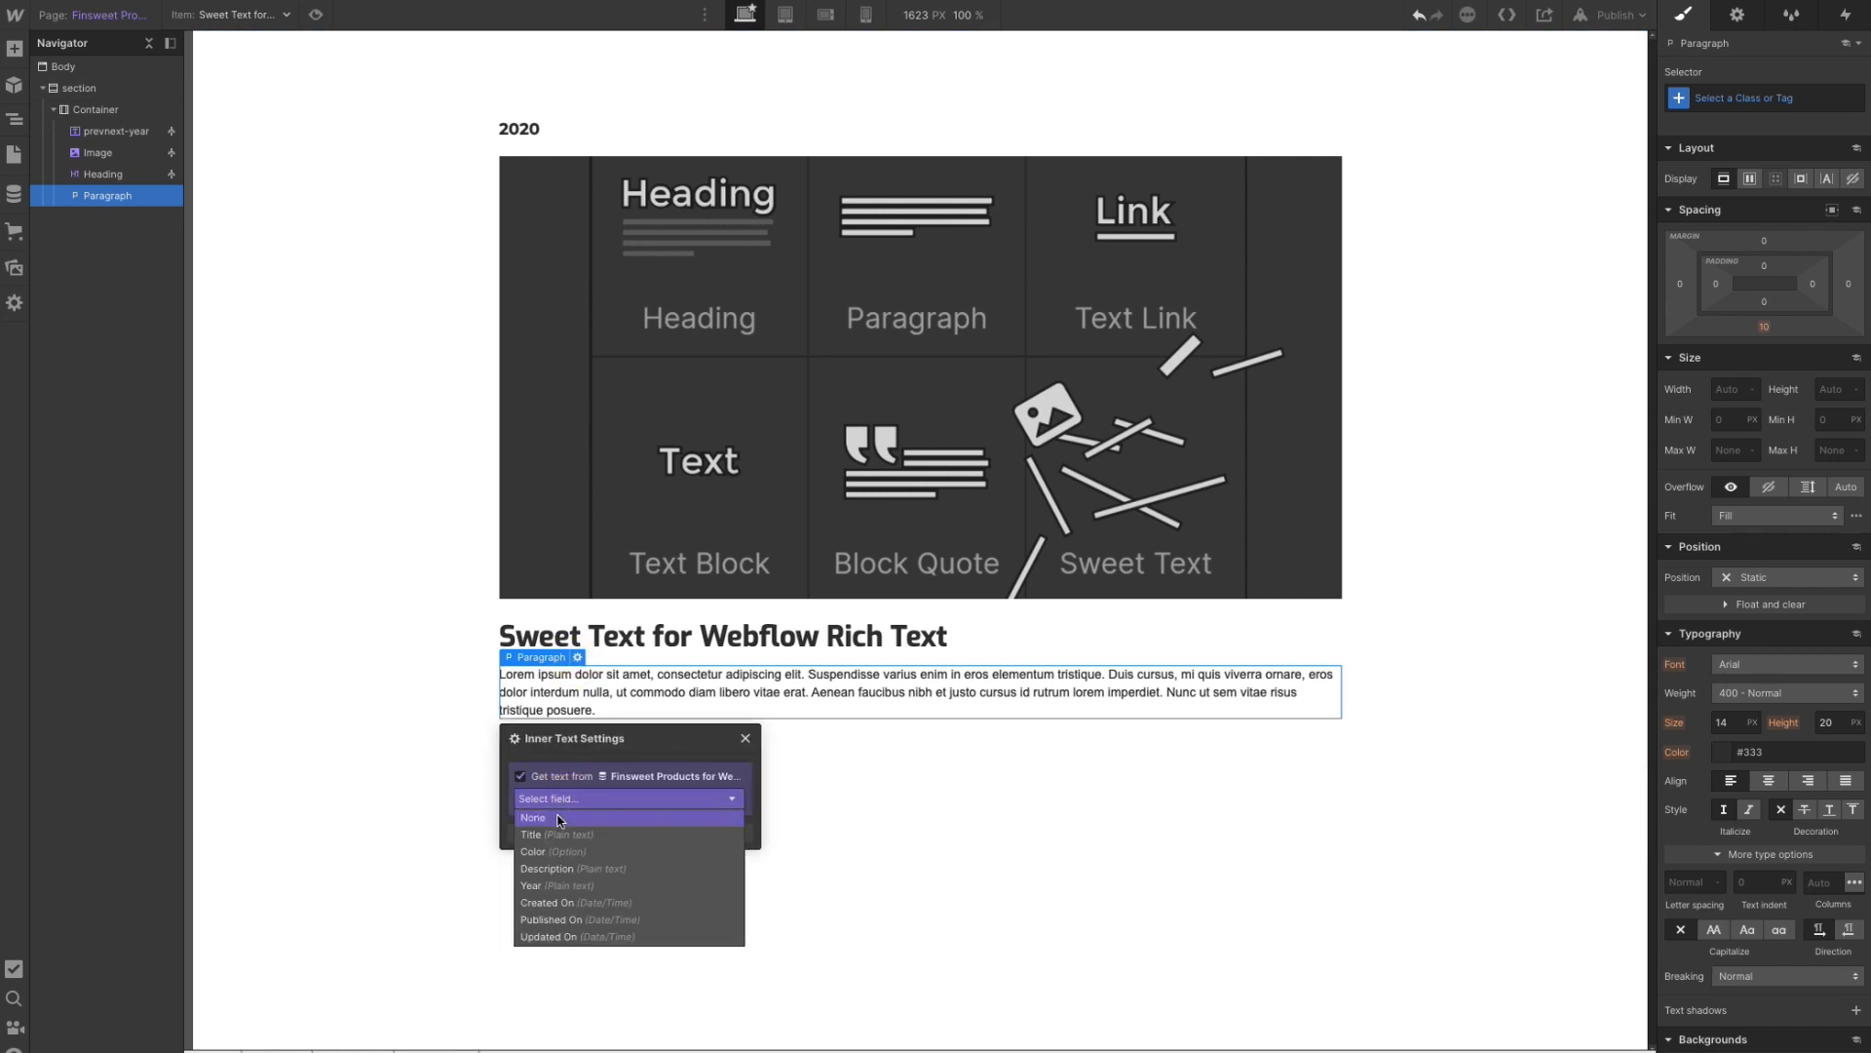
{"action": "left_click", "coordinate": [561, 868]}
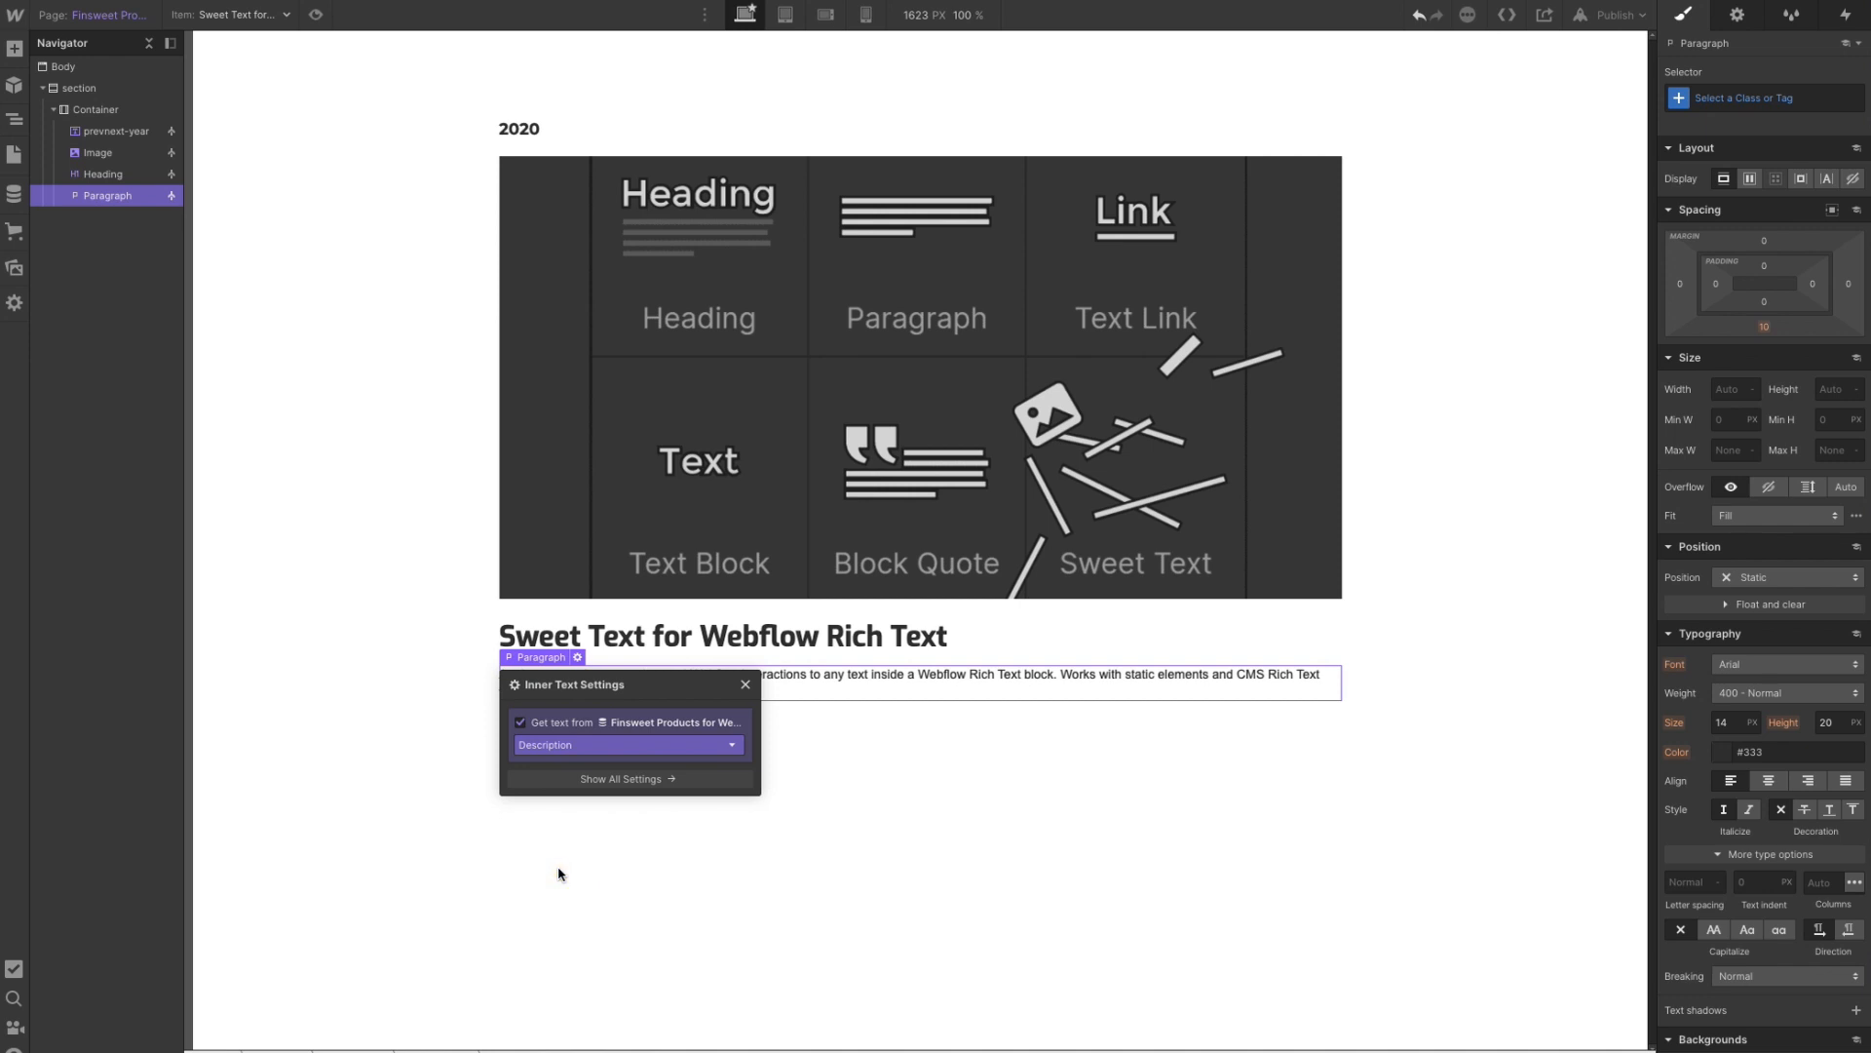
- Assign the existing Paragraph class to the description paragraph
{"action": "left_click", "coordinate": [1748, 96]}
{"action": "type", "text": "Paragraph"}
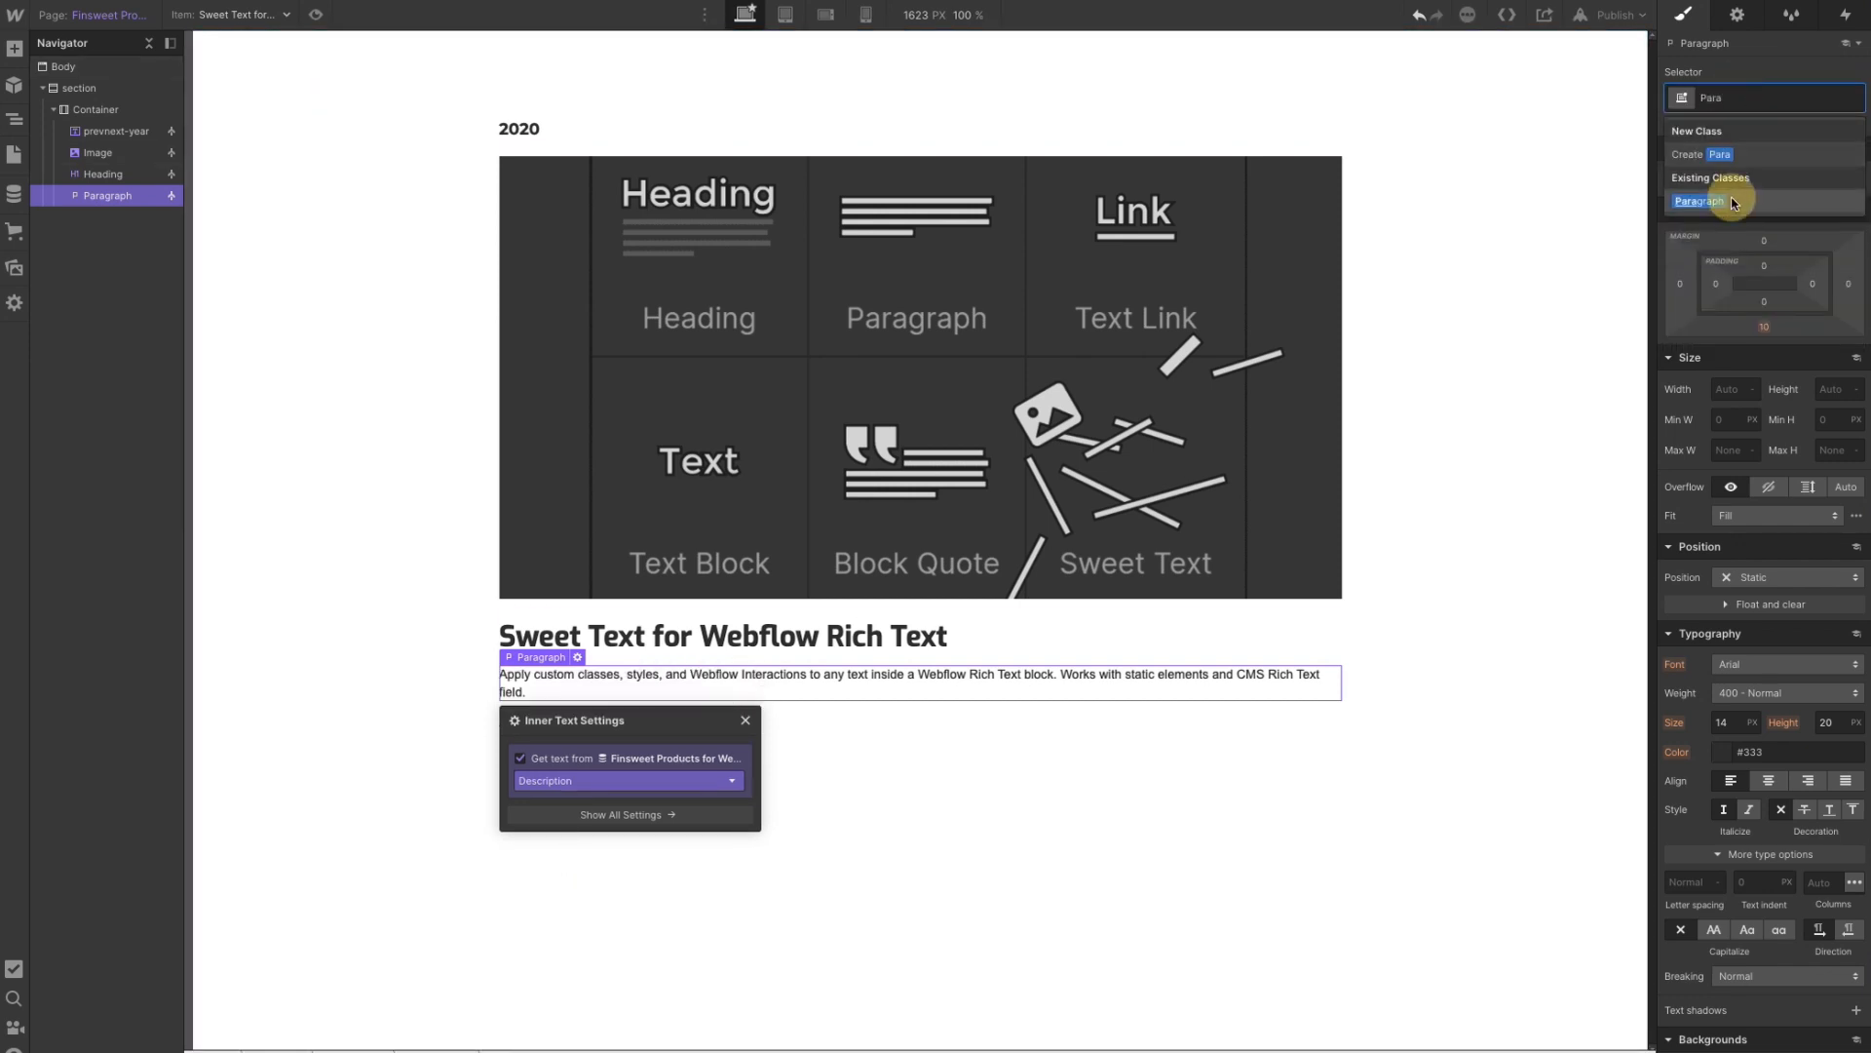
{"action": "left_click", "coordinate": [1715, 201]}
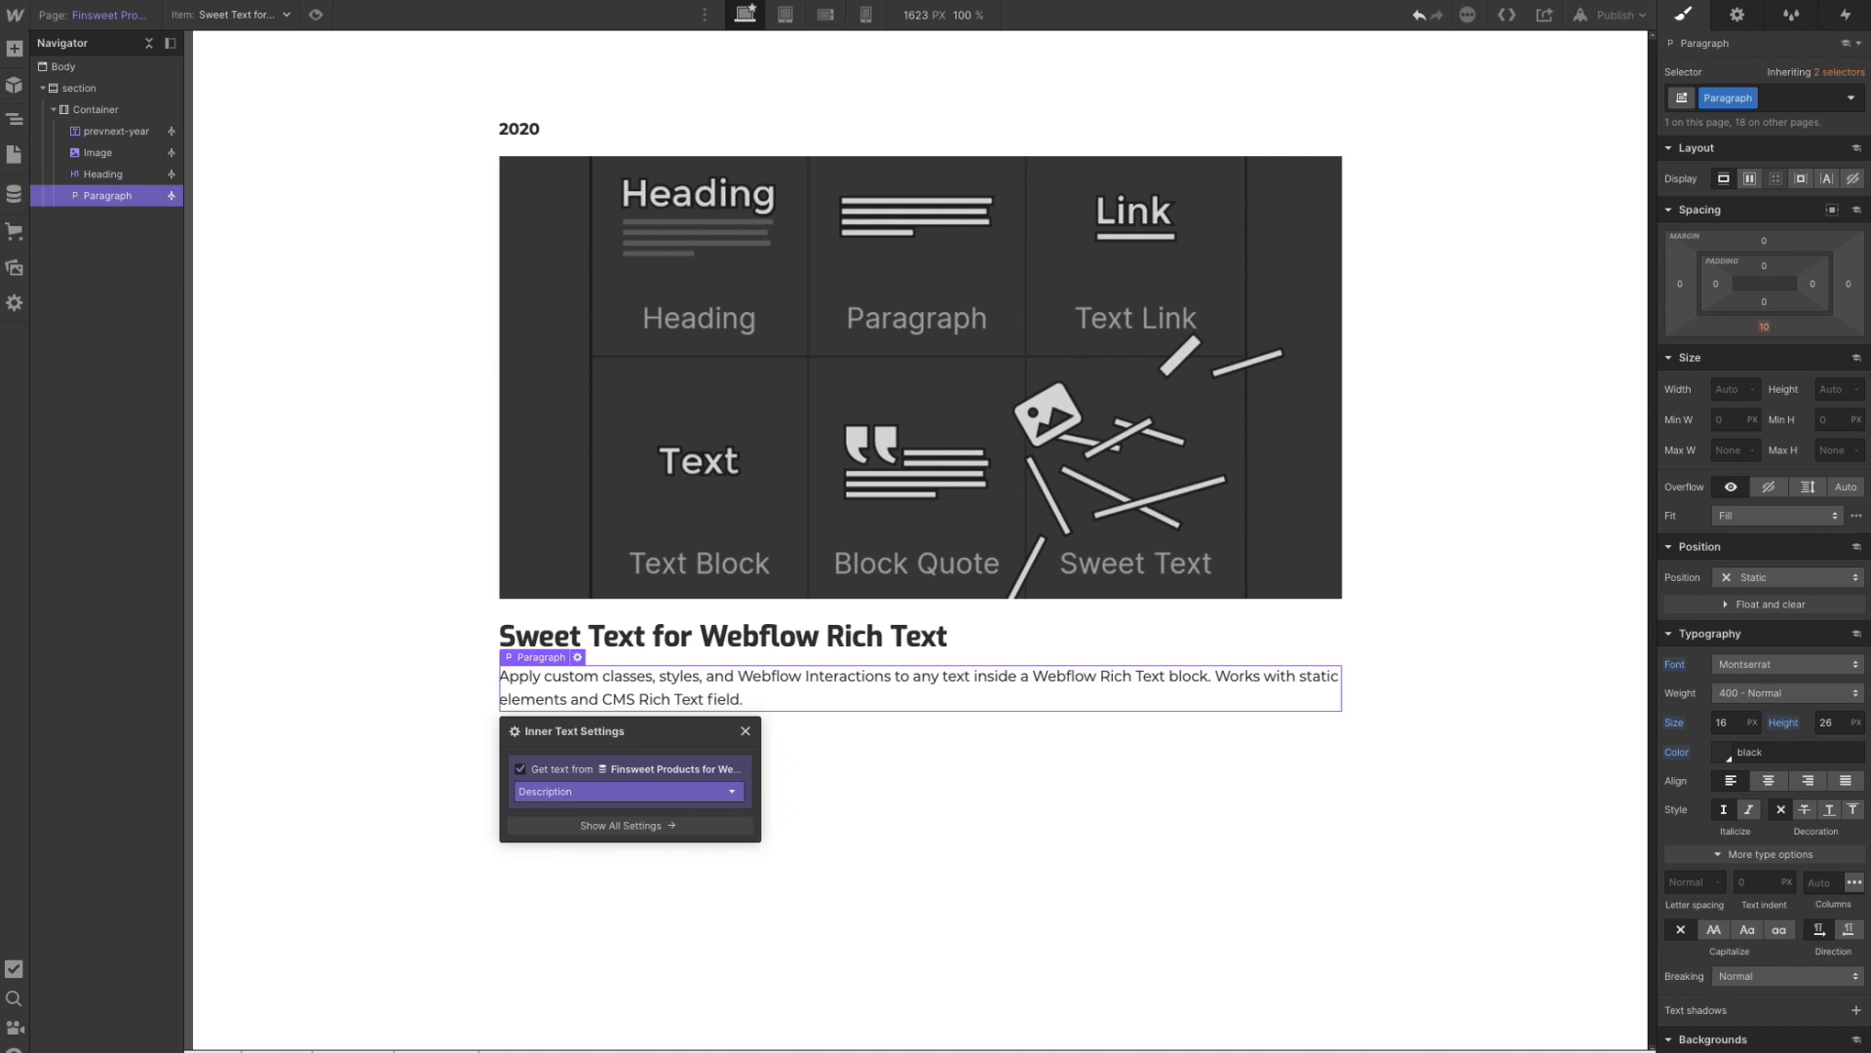
- Examine the Paragraph field of the Sweet Text for Webflow Rich Text item in the Finsweet Products collection, and return to the template page
{"action": "left_click", "coordinate": [13, 194]}
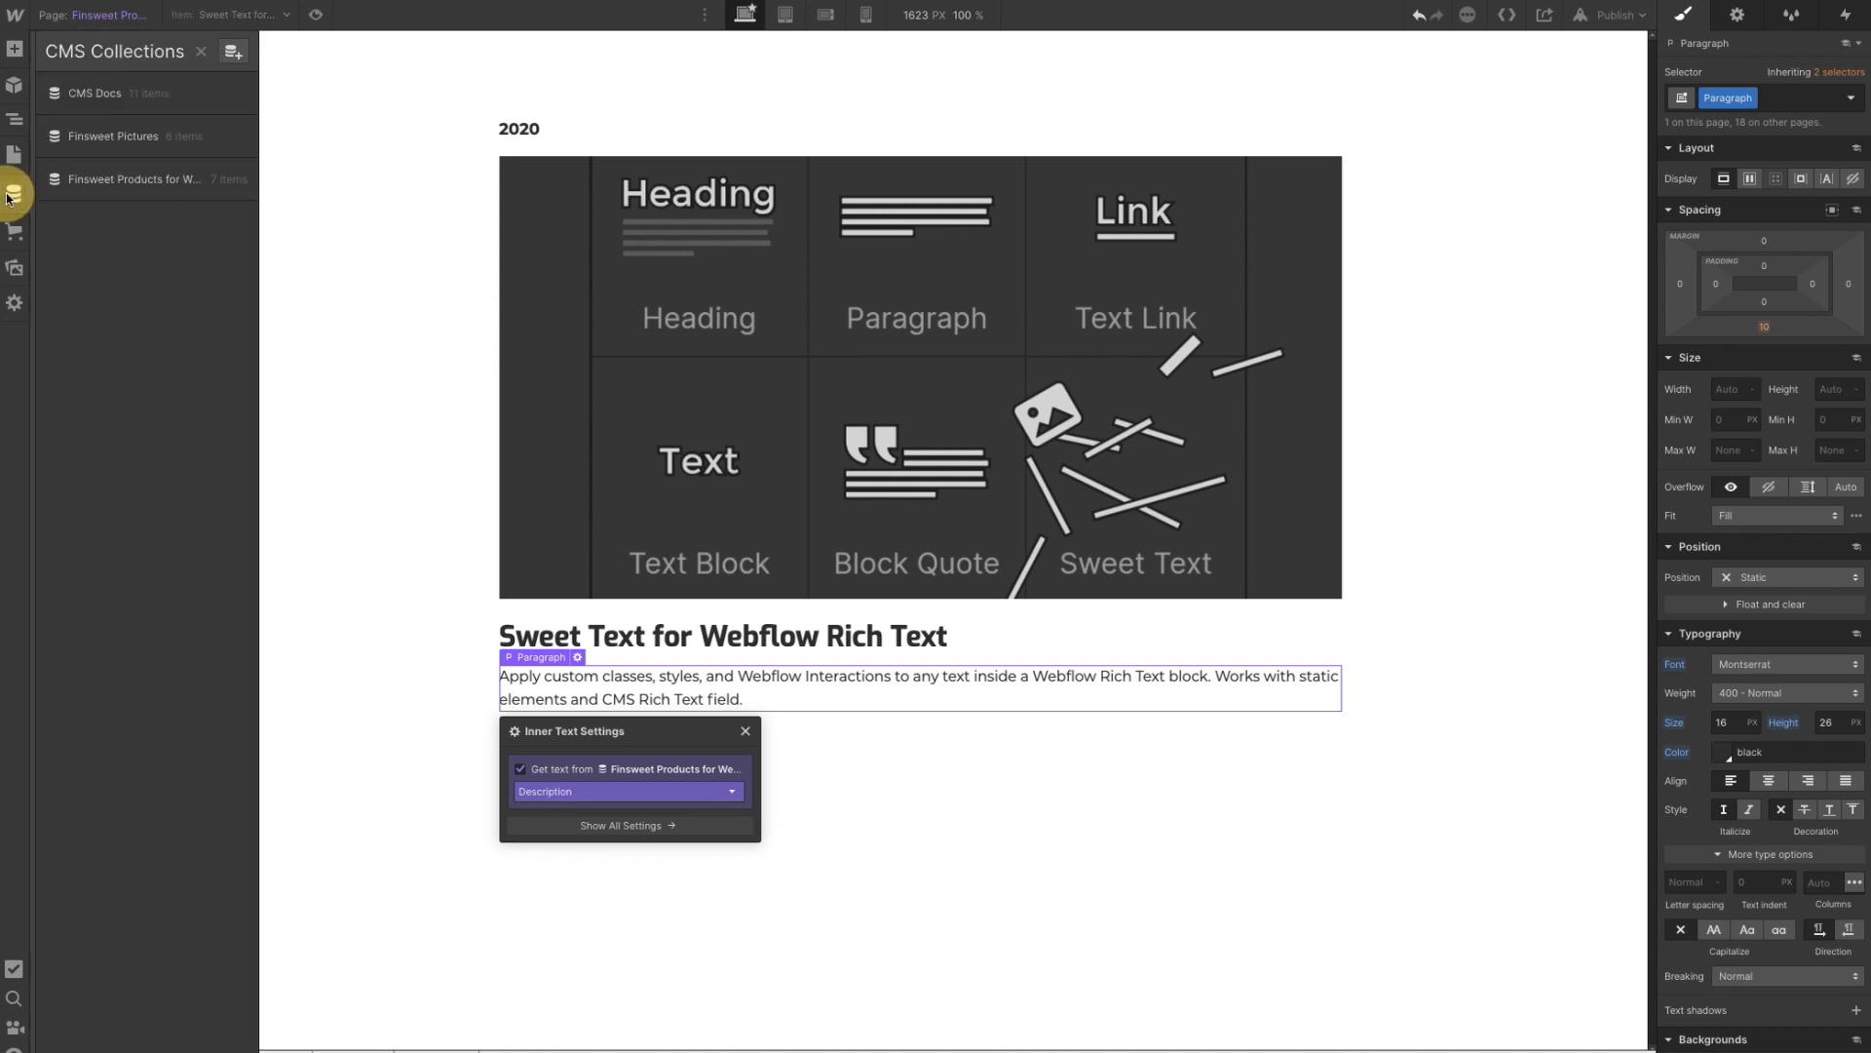
{"action": "left_click", "coordinate": [111, 182]}
{"action": "left_click", "coordinate": [365, 127]}
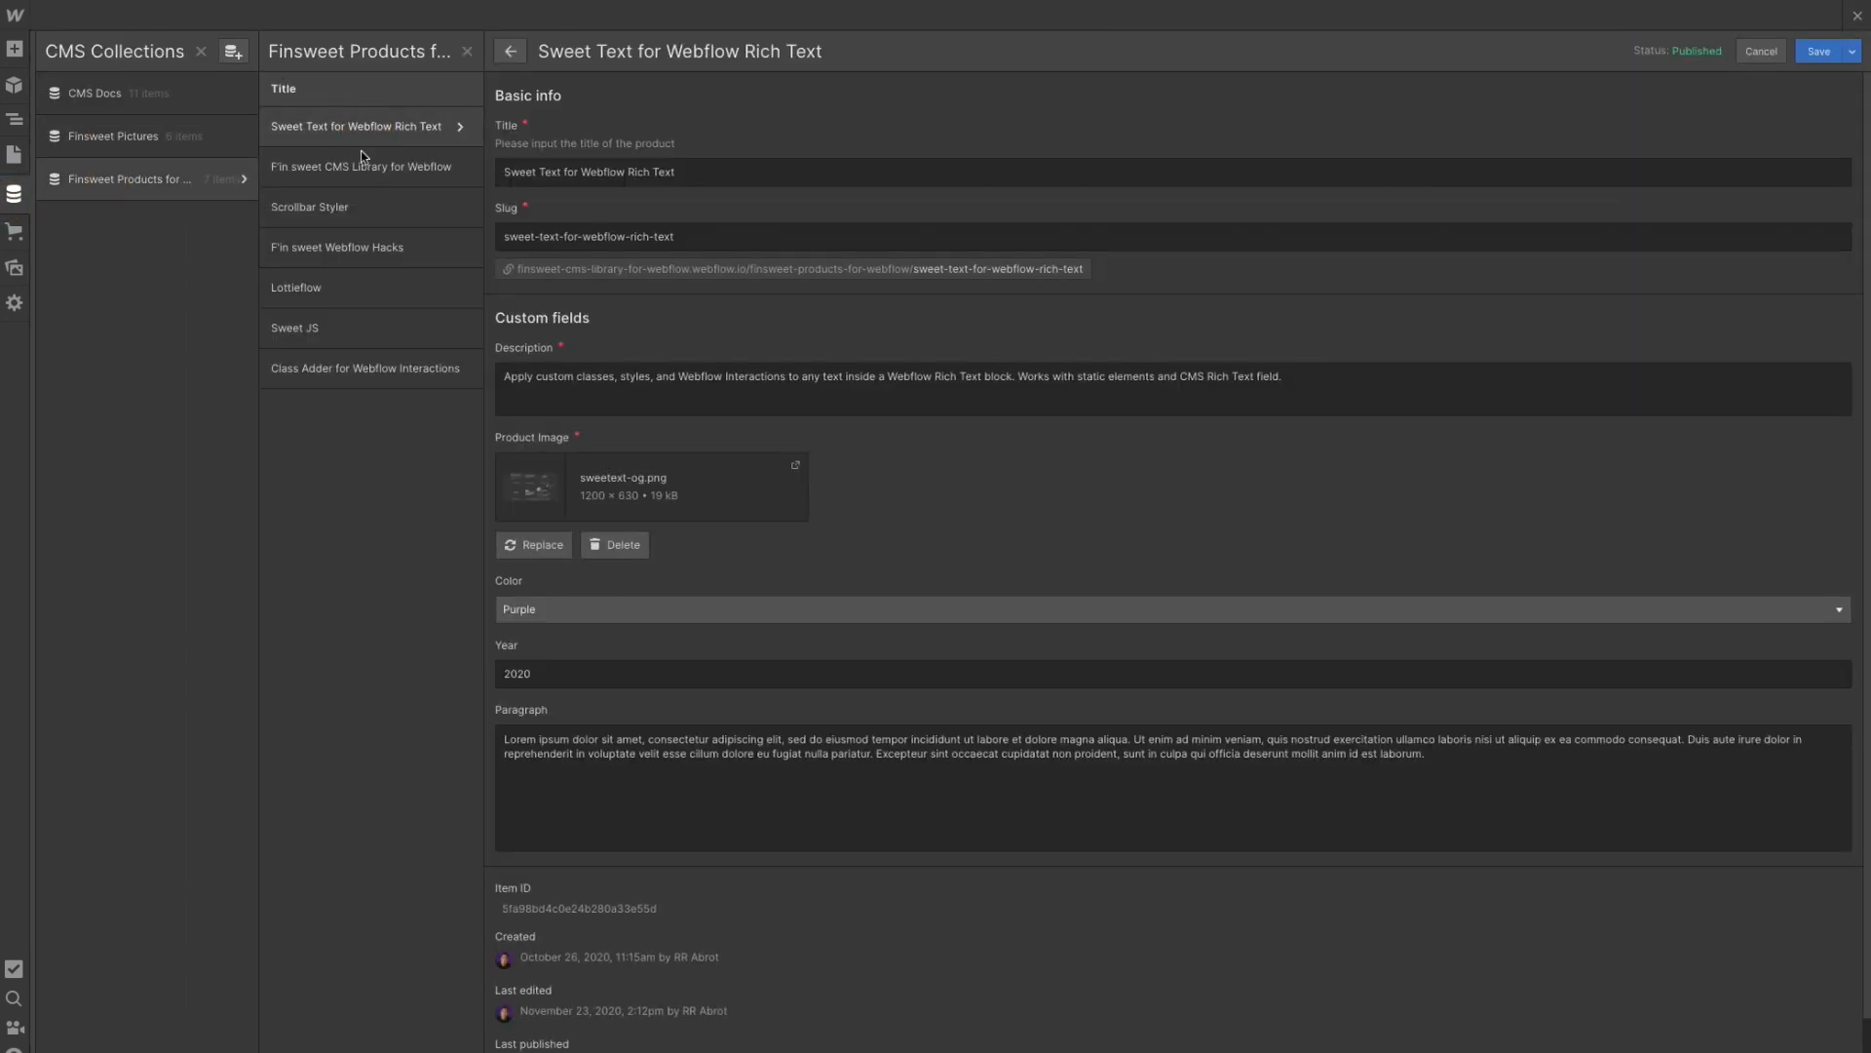
{"action": "left_click", "coordinate": [1445, 758]}
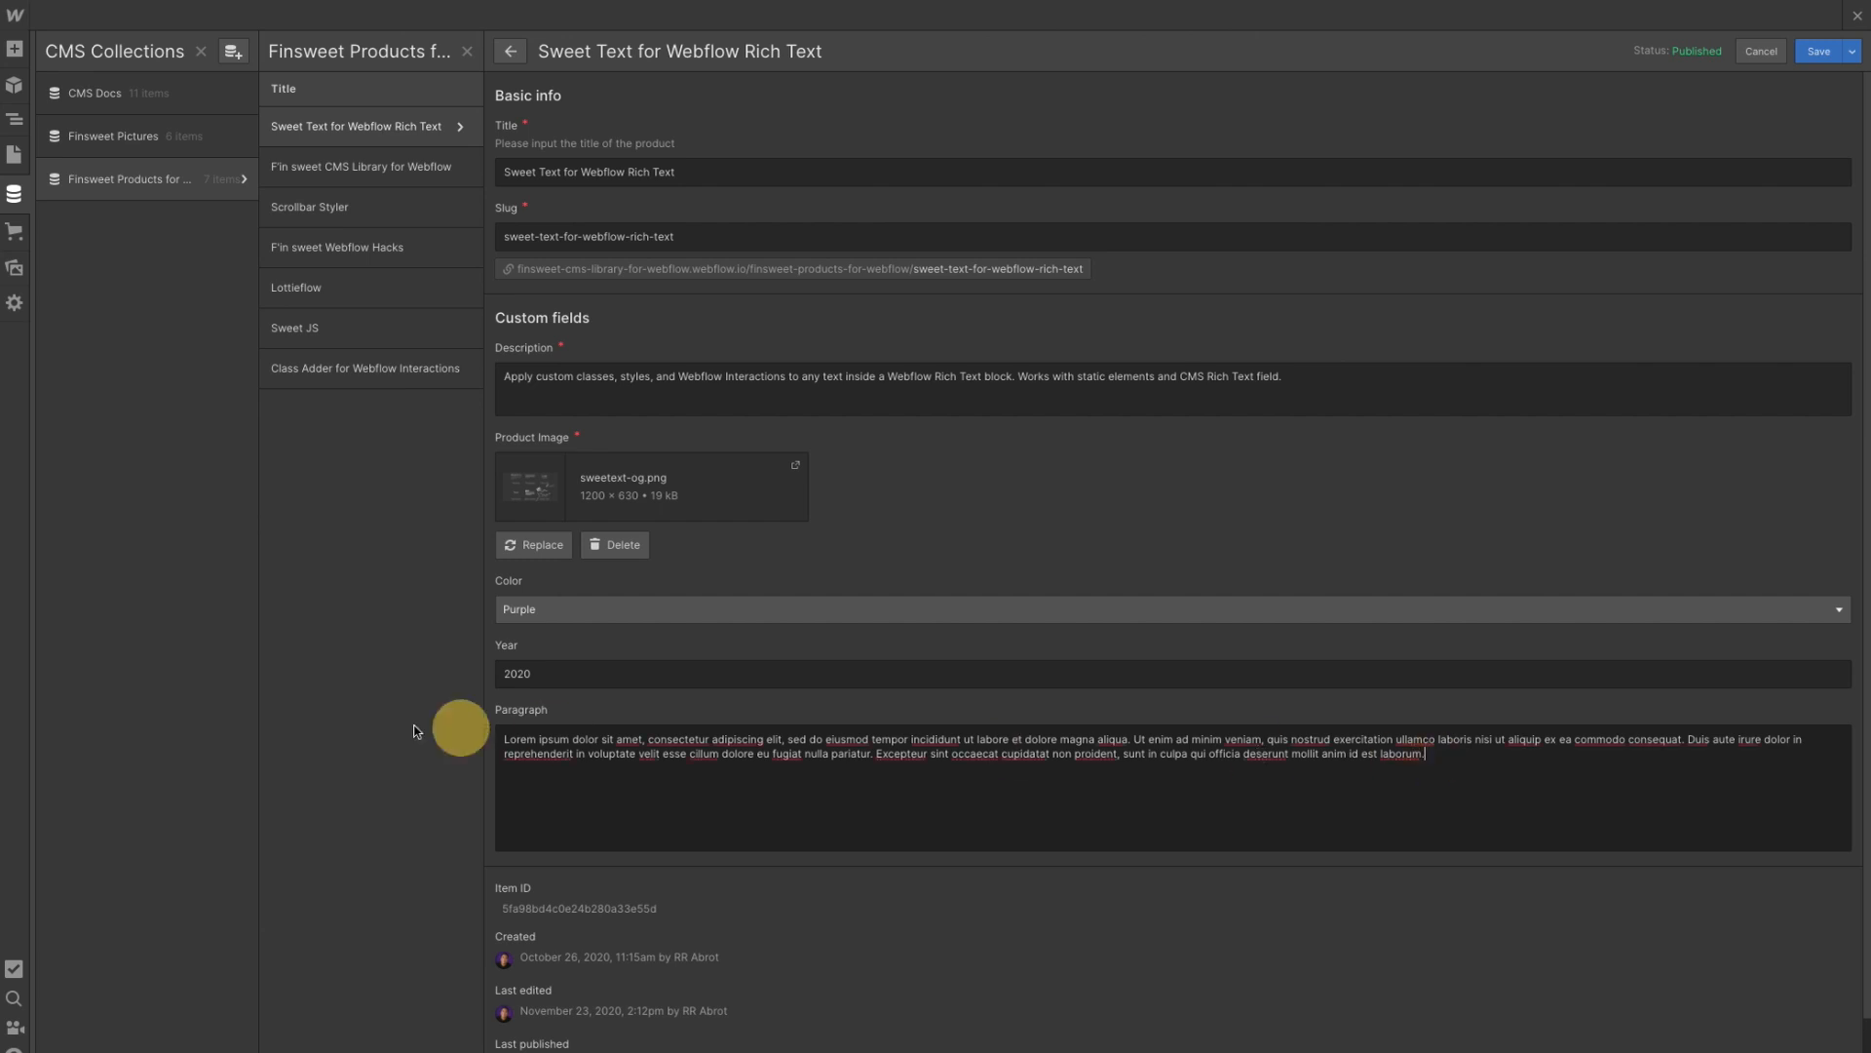
{"action": "left_click", "coordinate": [16, 154]}
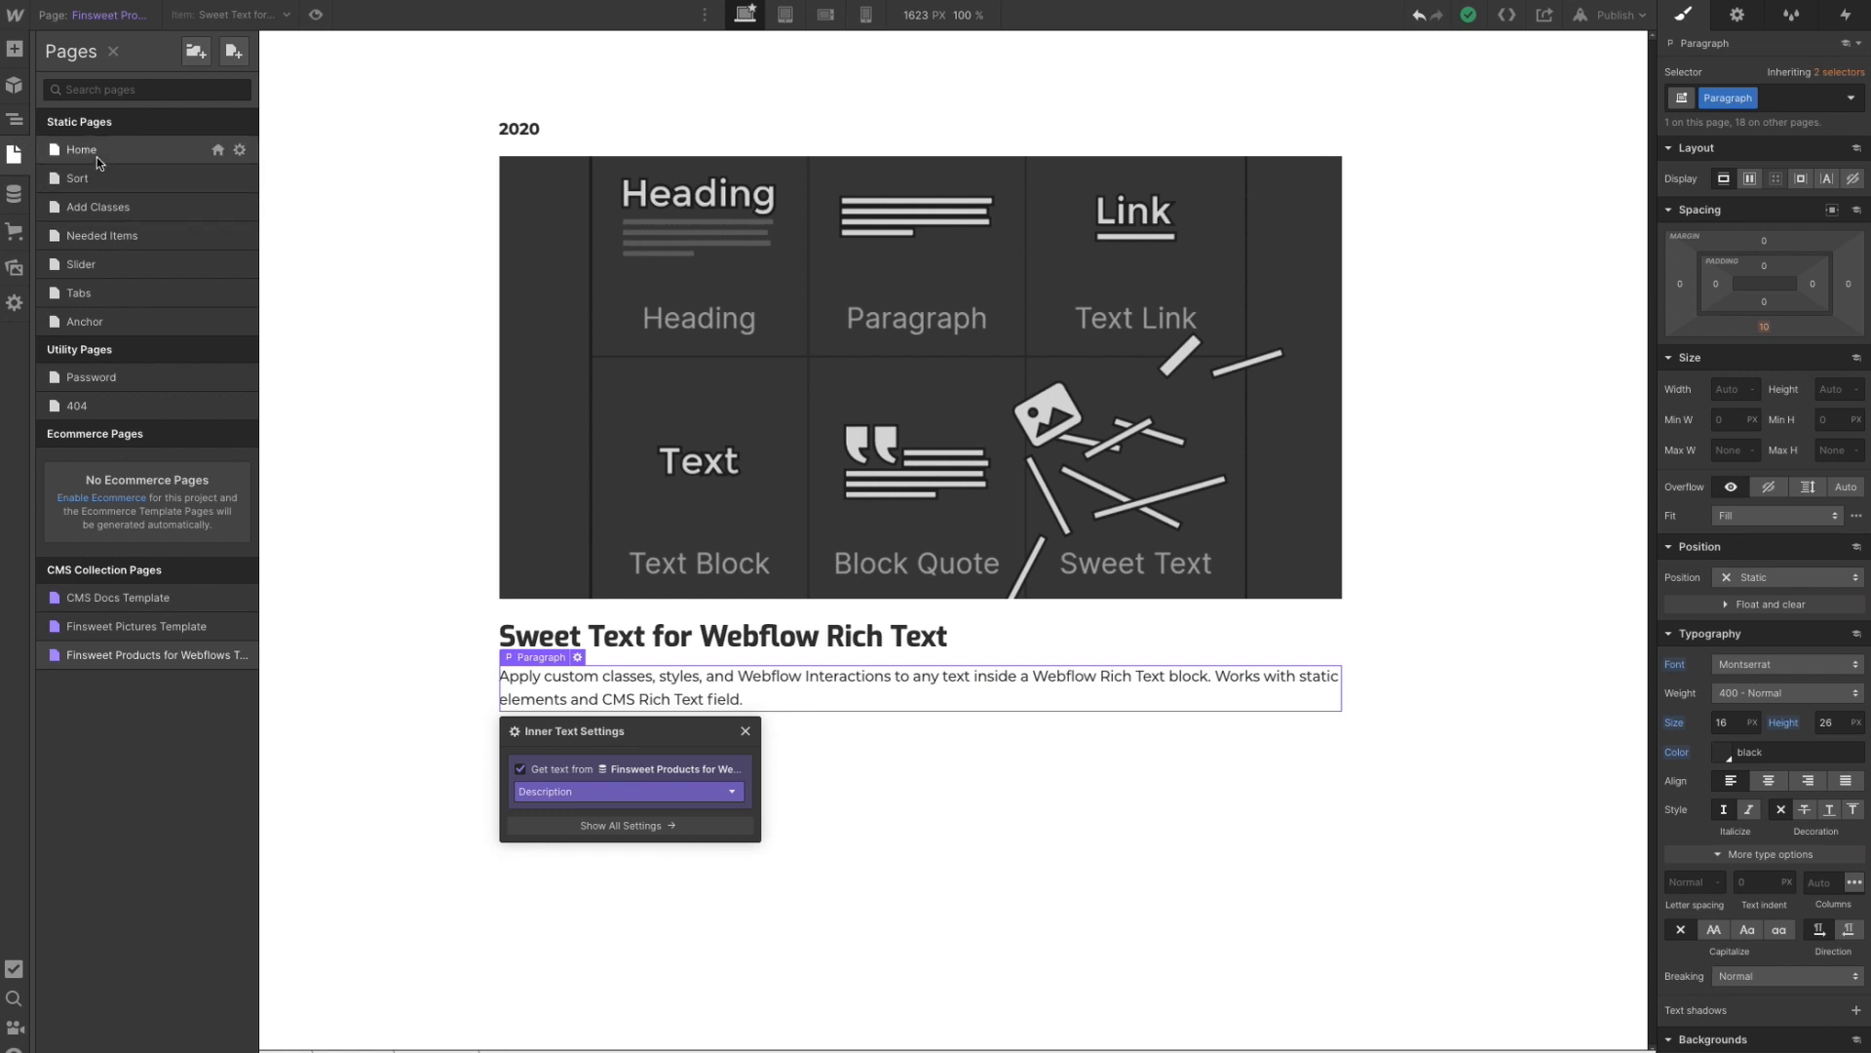
{"action": "left_click", "coordinate": [17, 122]}
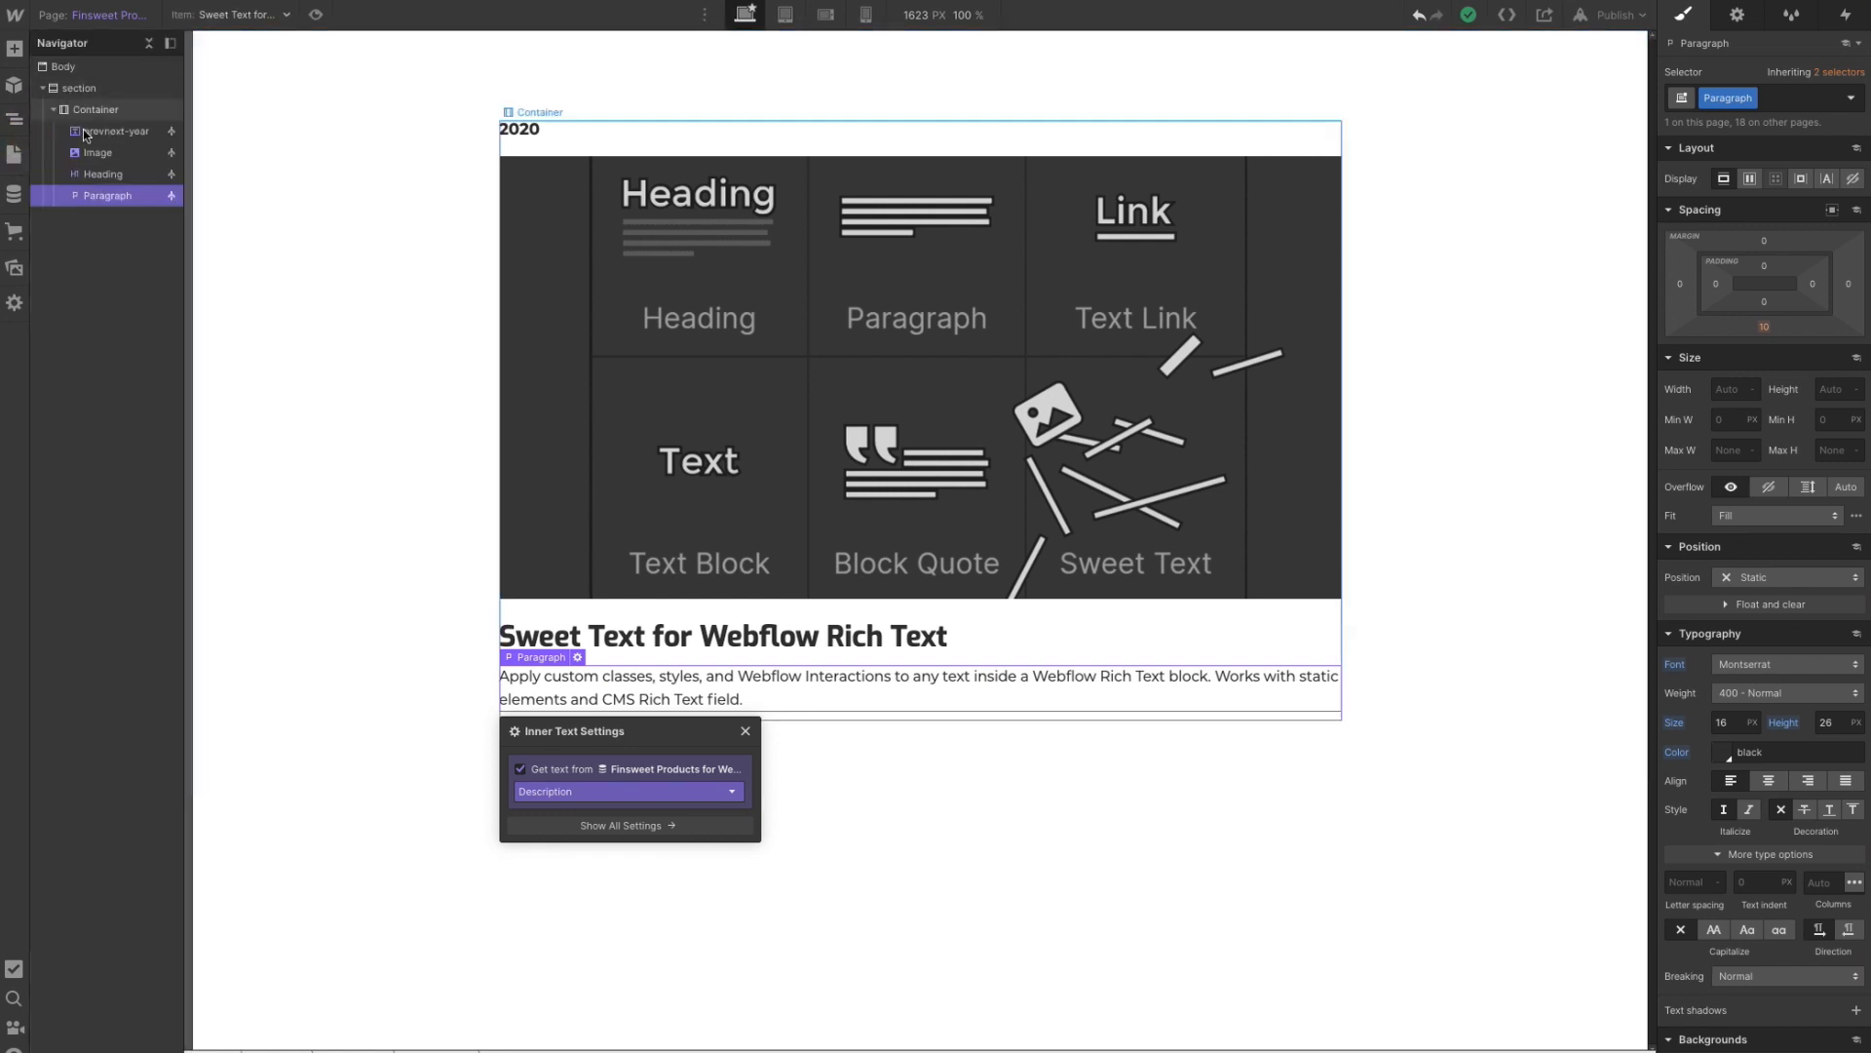
- Add a Rich Text Block below the description paragraph and bind its content to the Paragraph field
{"action": "left_click", "coordinate": [17, 49]}
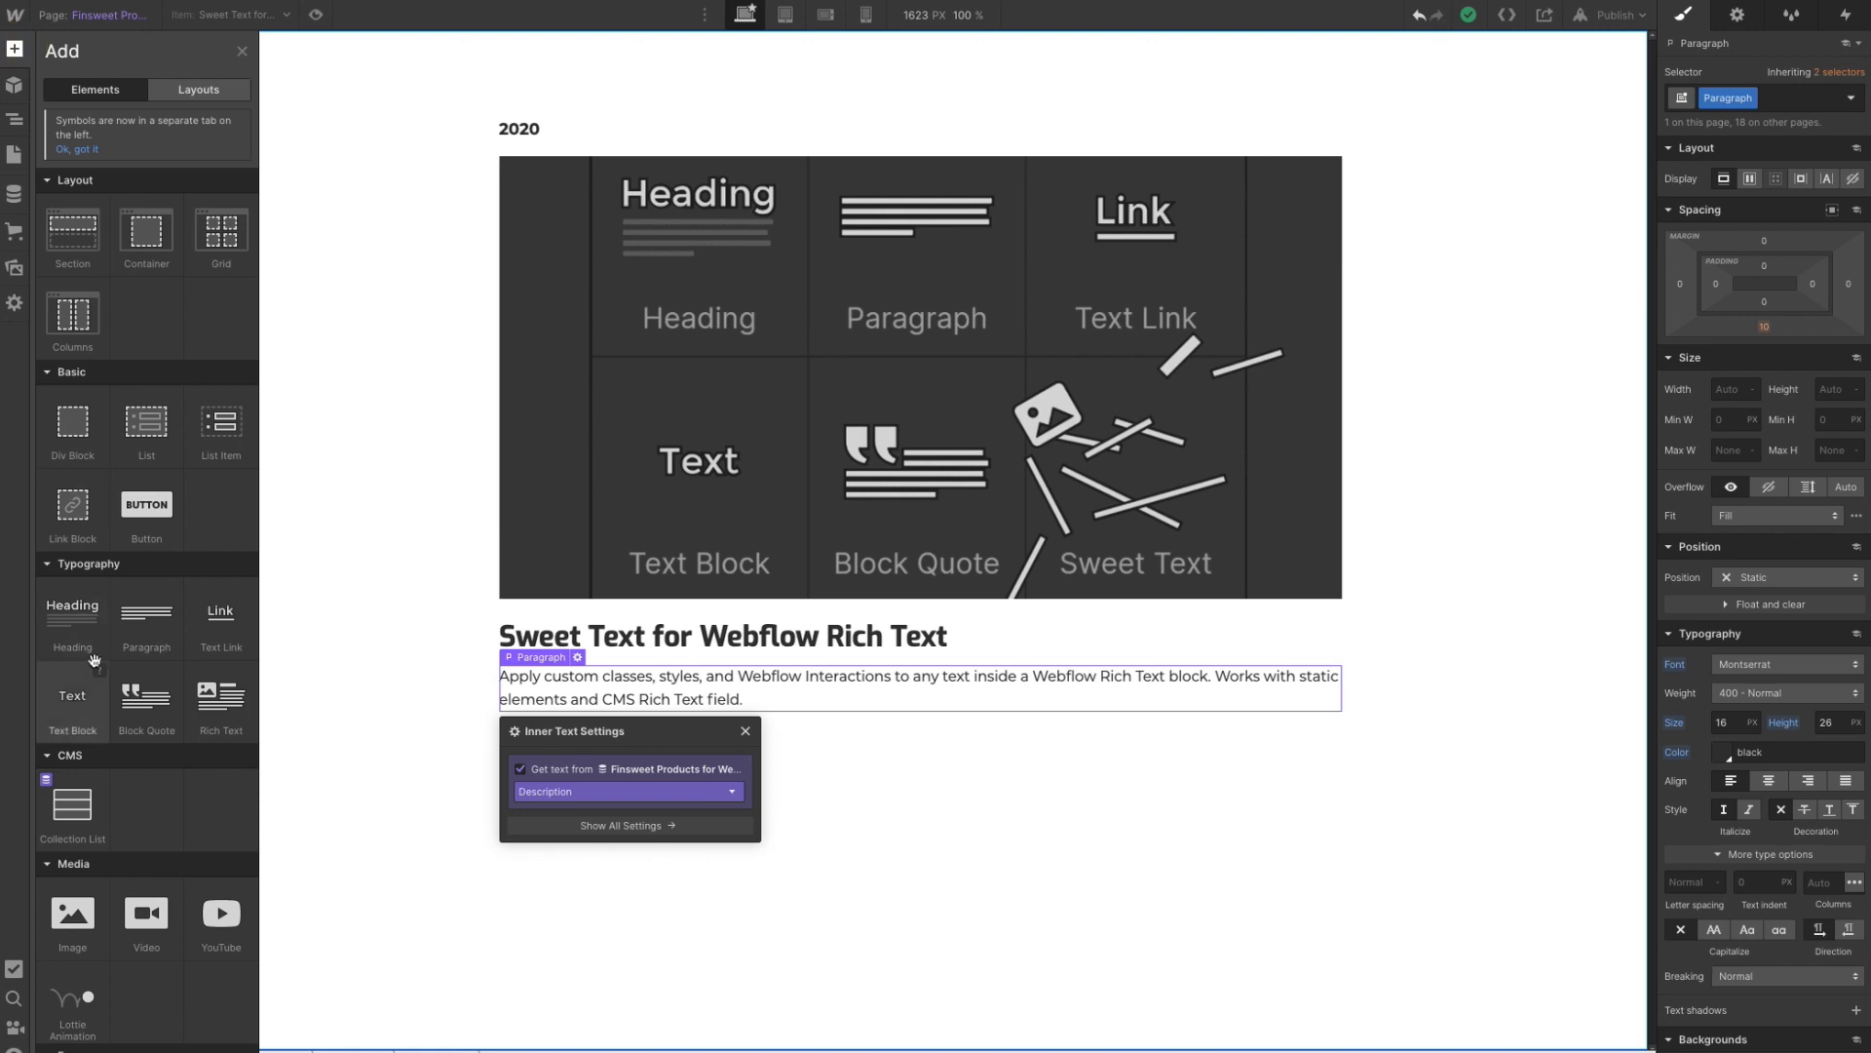
{"action": "left_click_drag", "start_coordinate": [203, 693], "coordinate": [643, 714]}
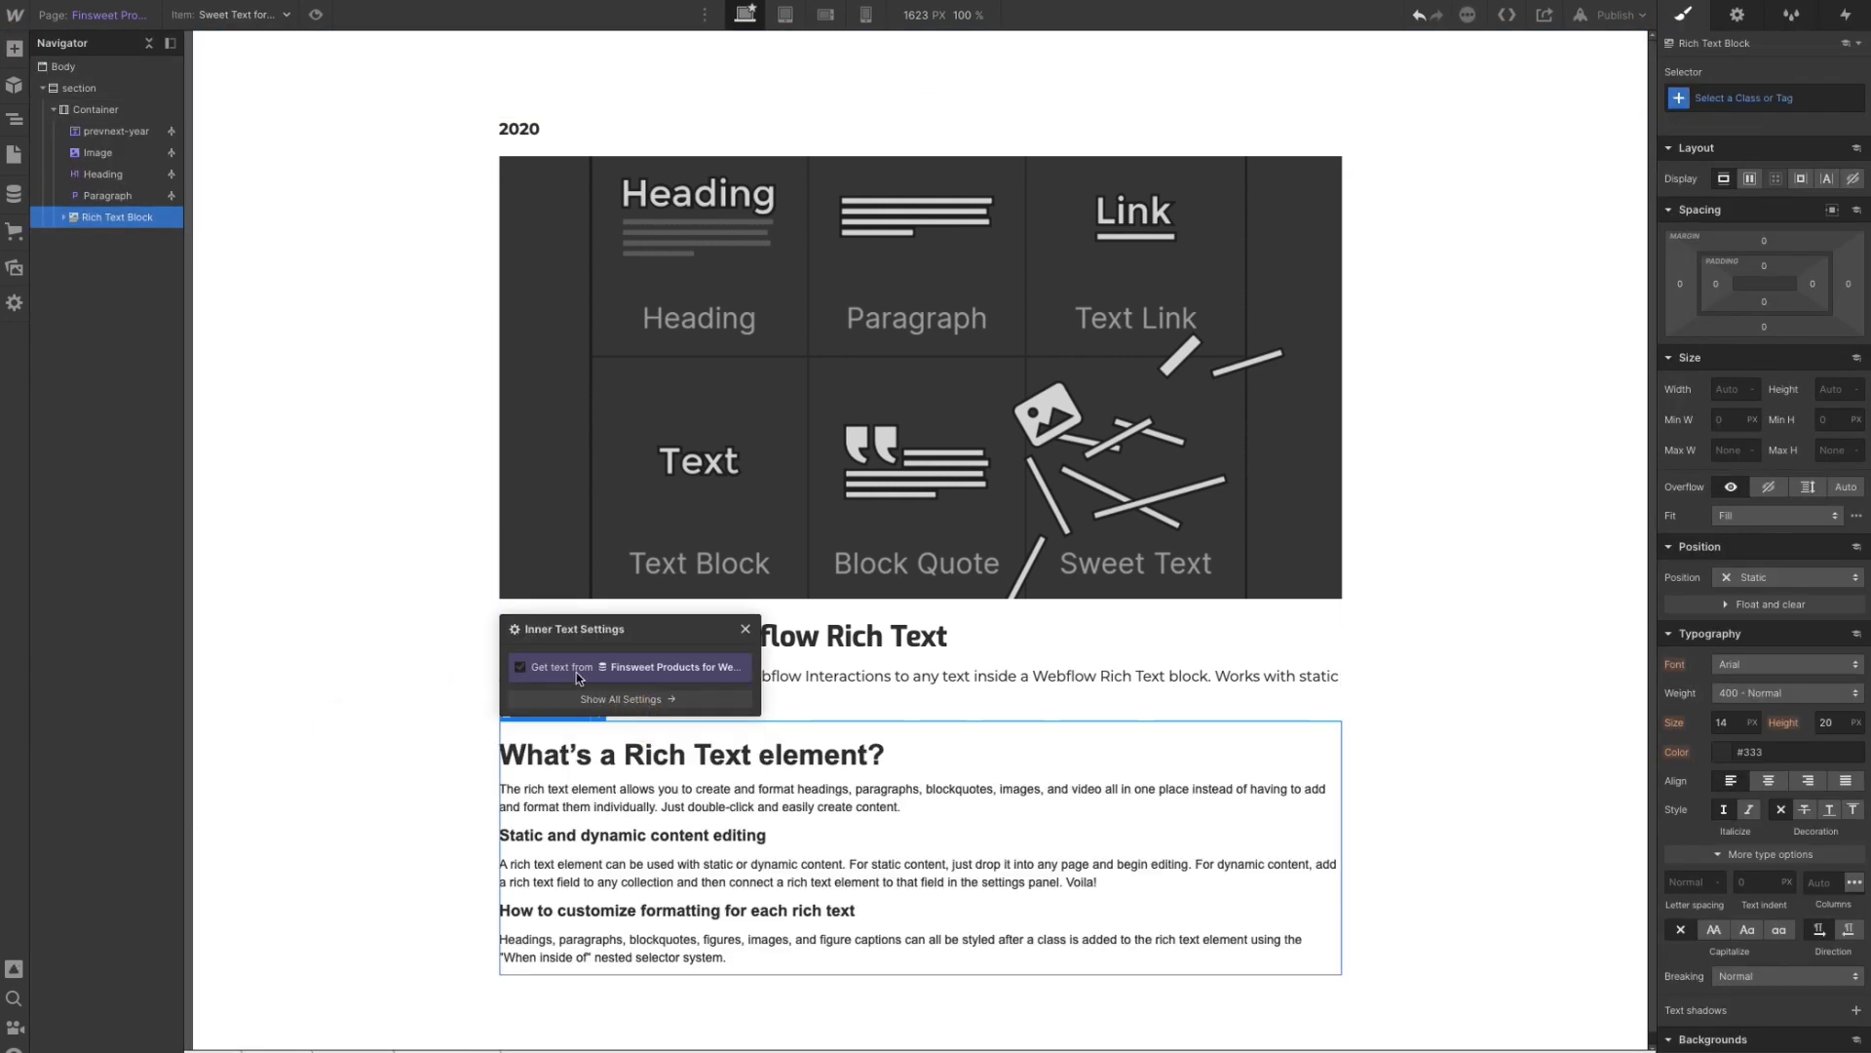
{"action": "left_click", "coordinate": [589, 694]}
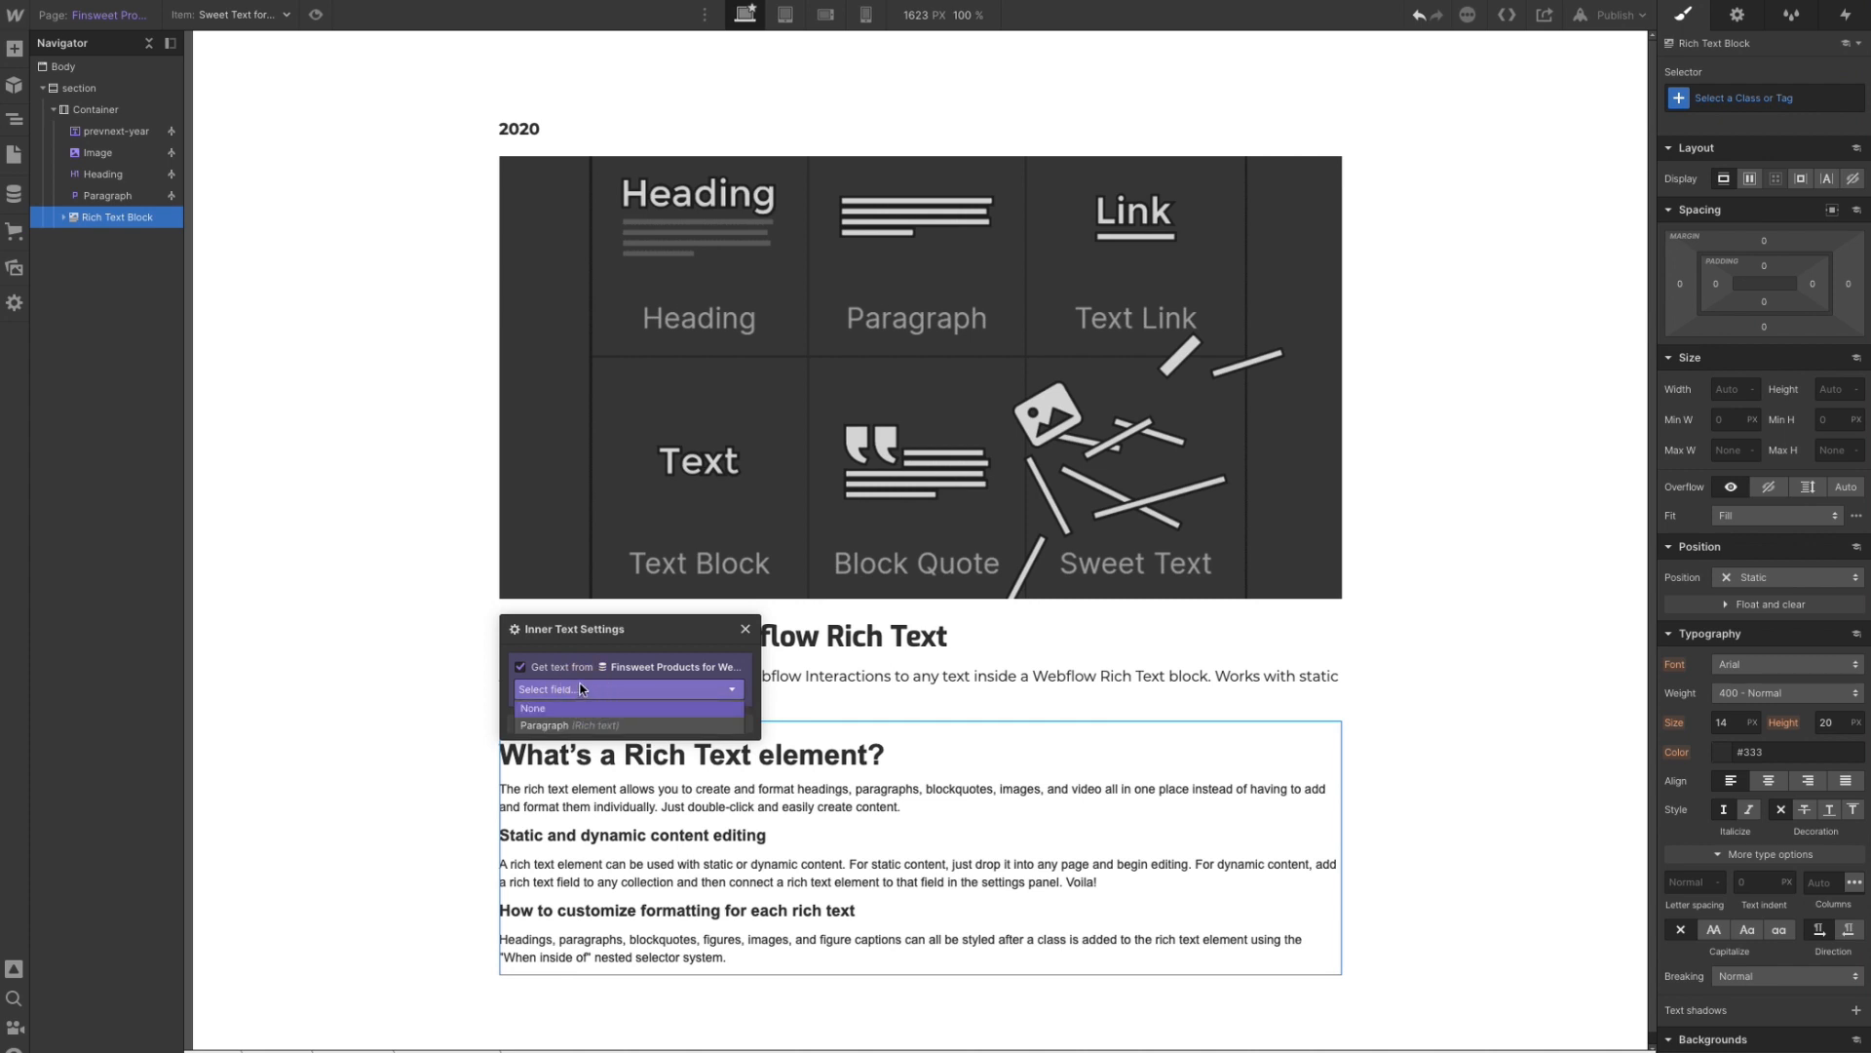
{"action": "left_click", "coordinate": [566, 727]}
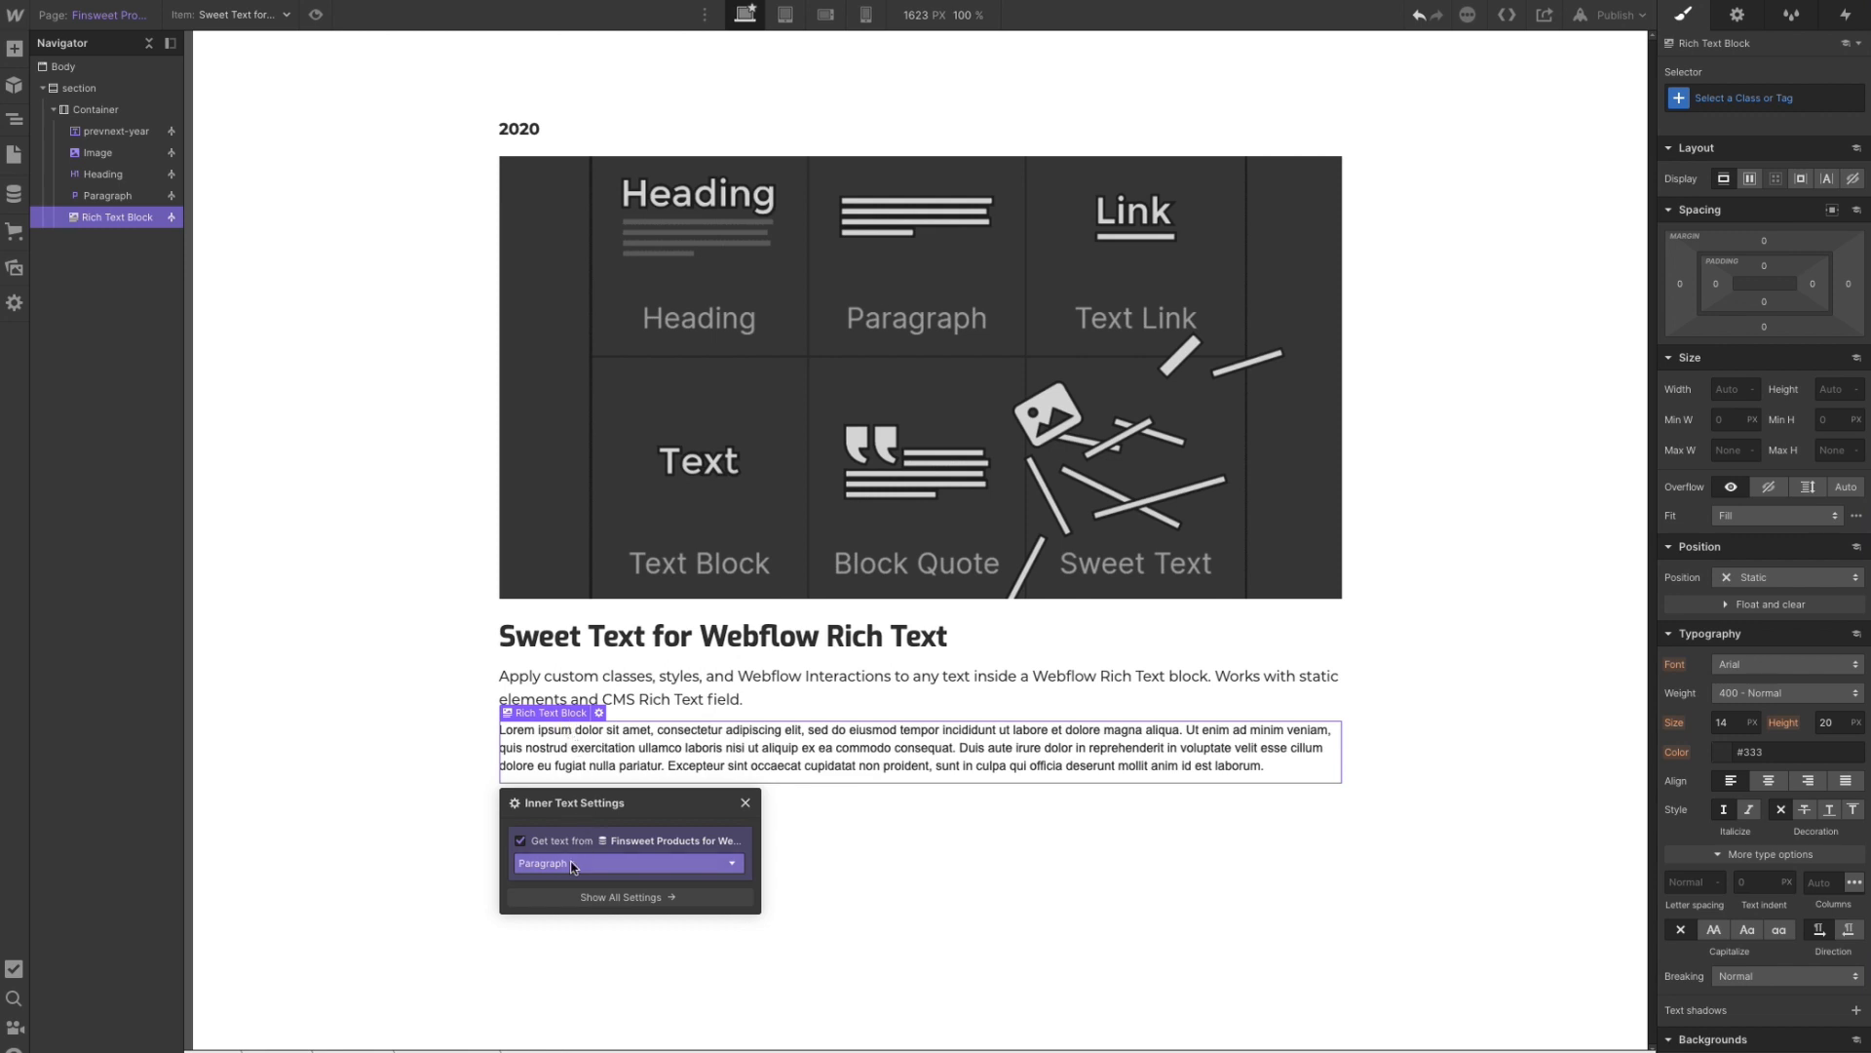
- Assign the existing Paragraph class to the Rich Text Block below the description
{"action": "left_click", "coordinate": [1722, 102]}
{"action": "type", "text": "Para"}
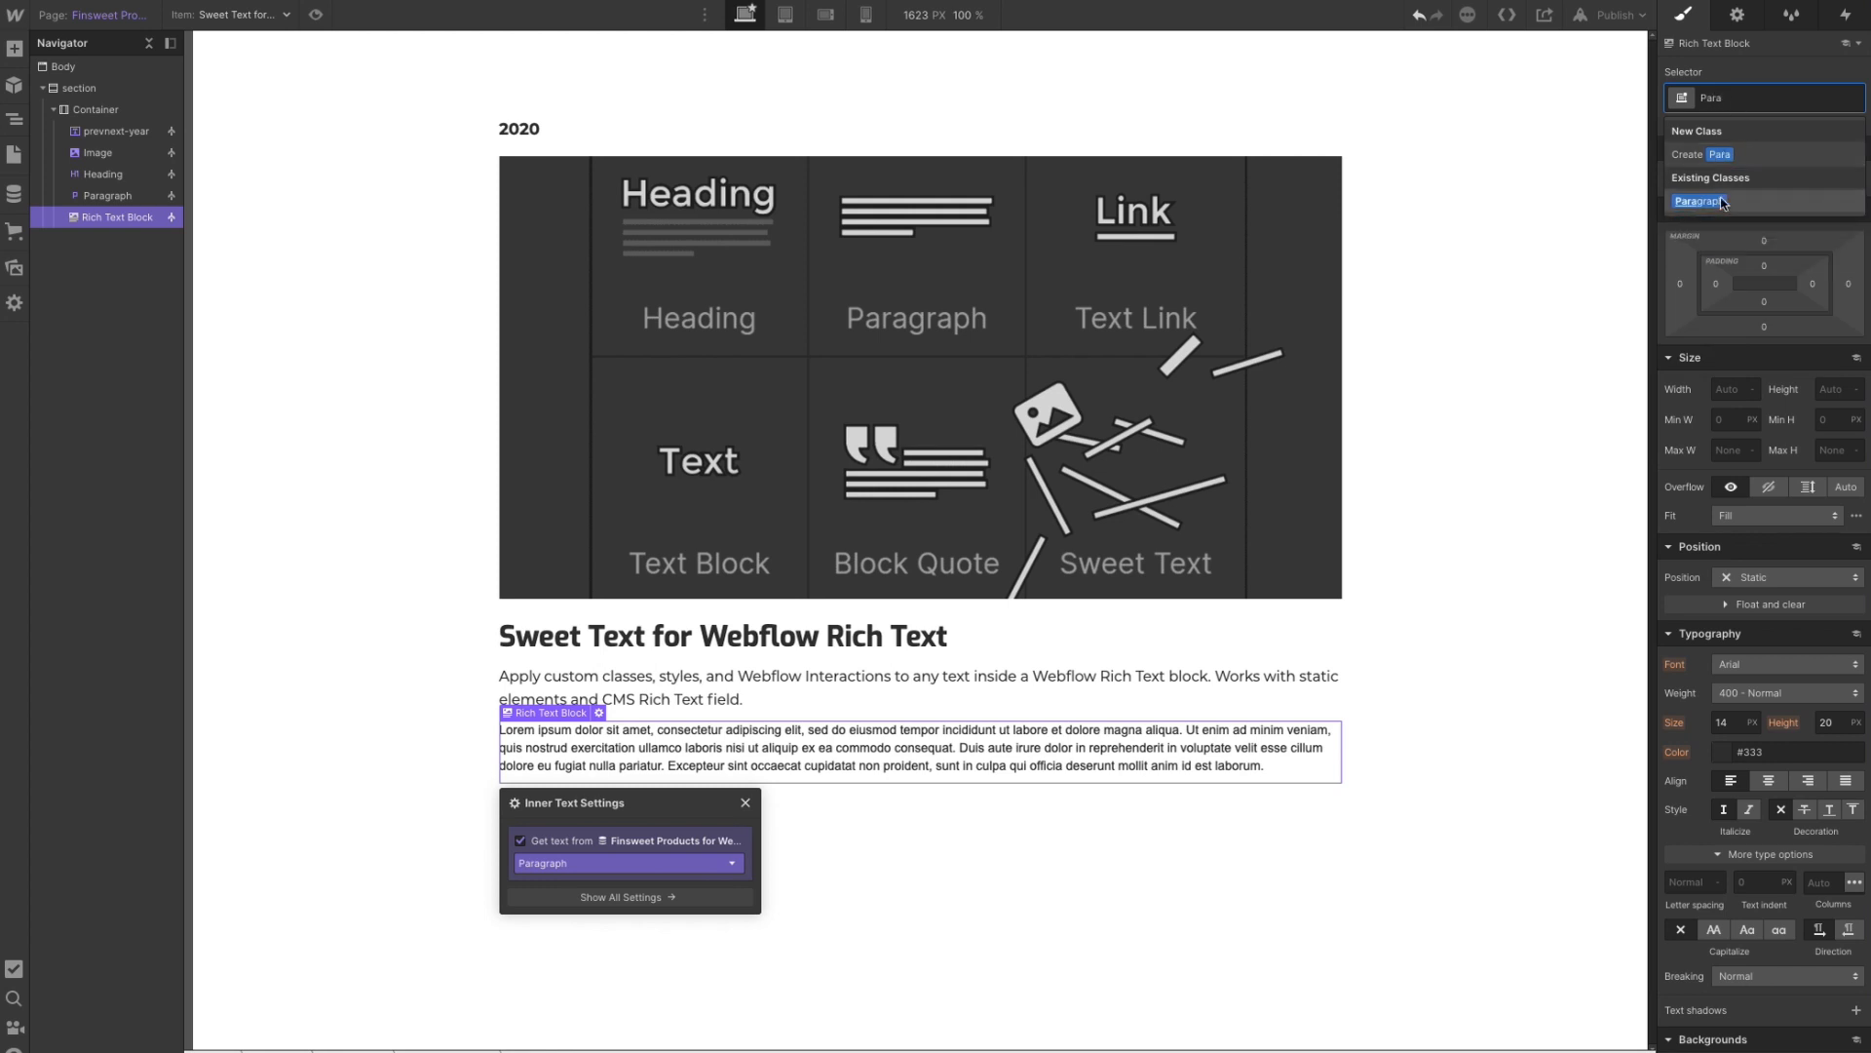
{"action": "left_click", "coordinate": [1722, 202]}
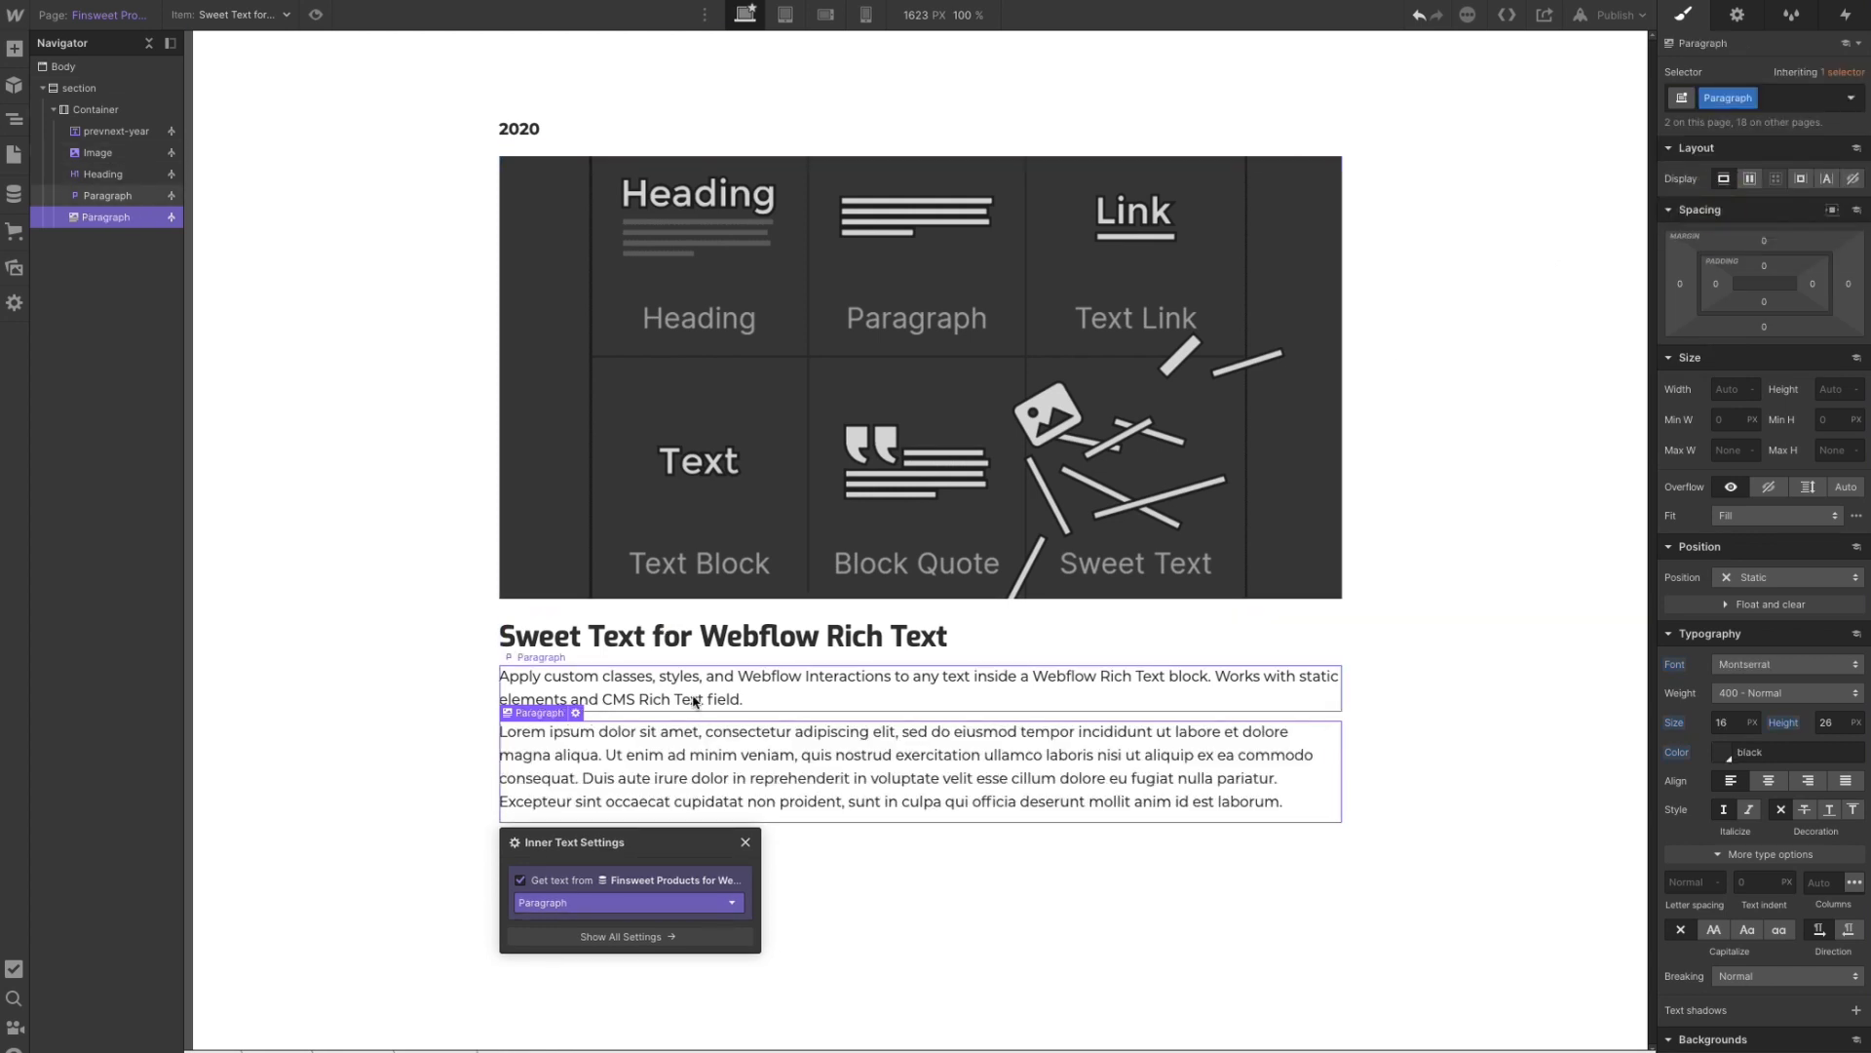
{"action": "left_click", "coordinate": [828, 694]}
{"action": "left_click", "coordinate": [811, 847]}
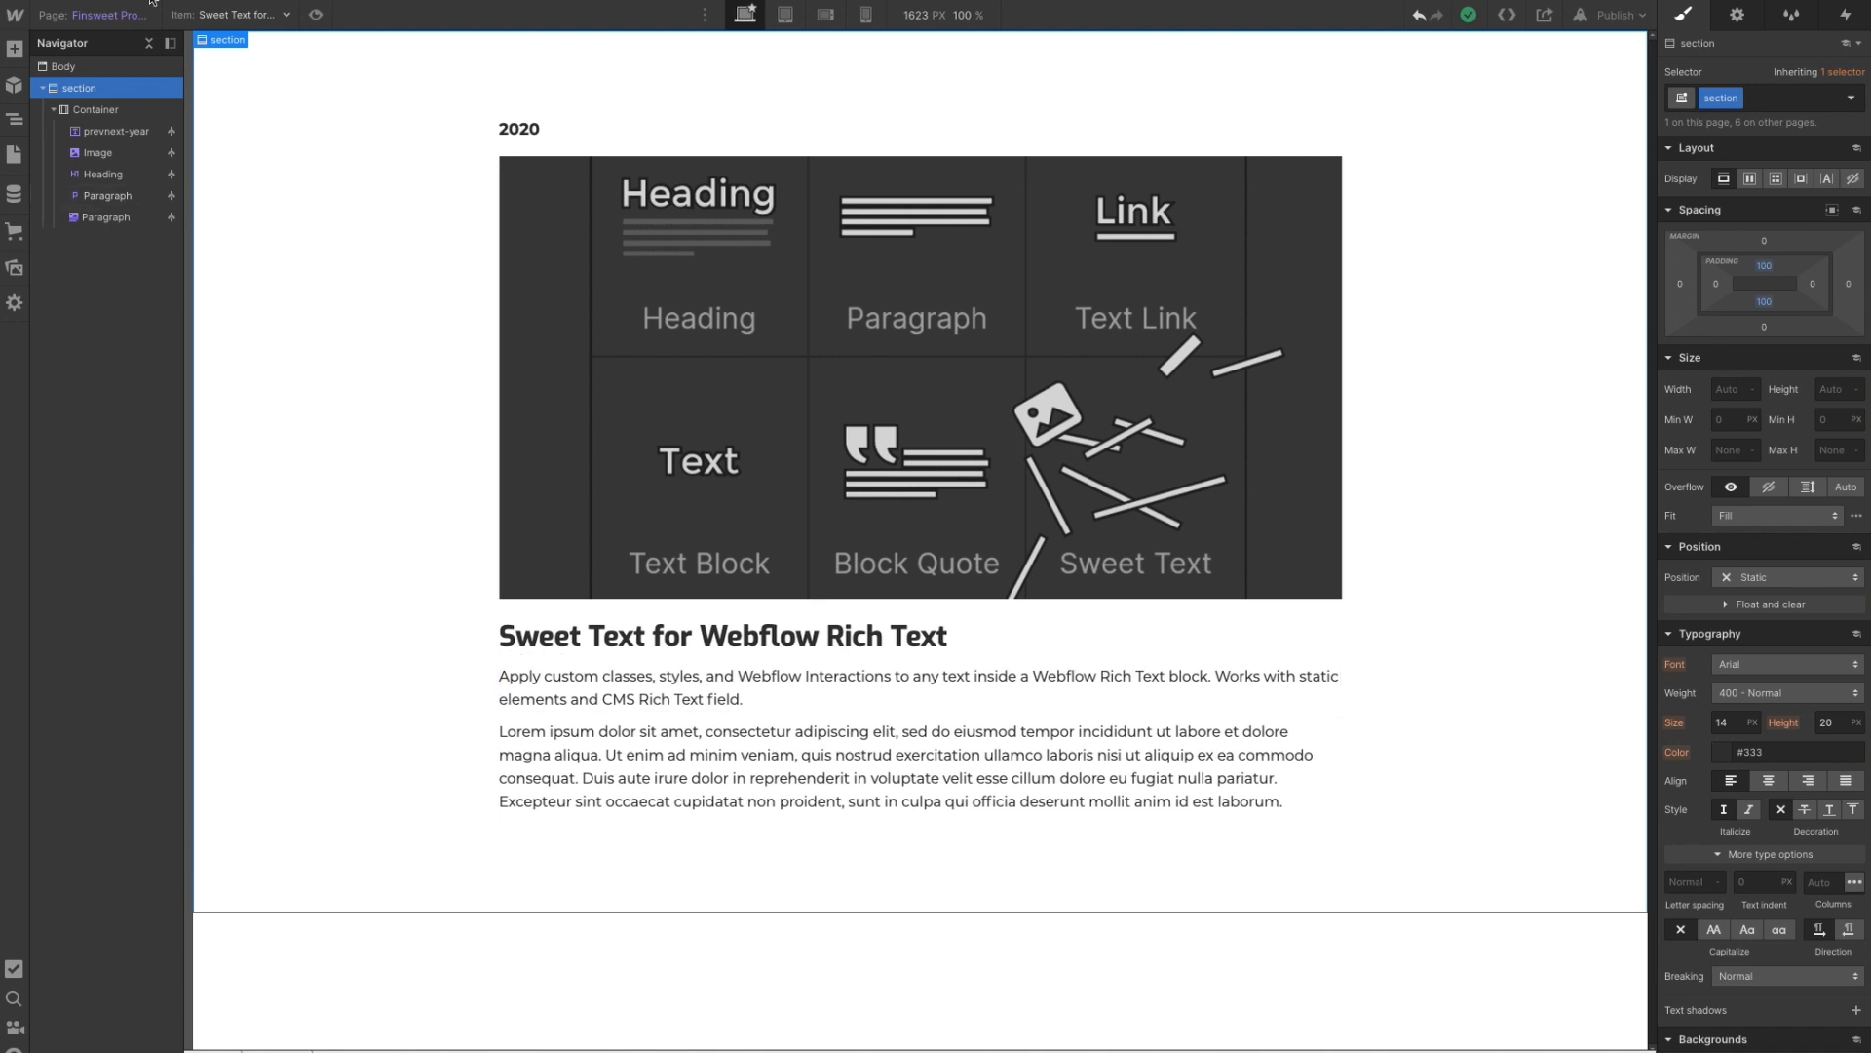
- Add a second Container to the section below the existing one and give it a new class named prevnext-collection
{"action": "left_click", "coordinate": [15, 48]}
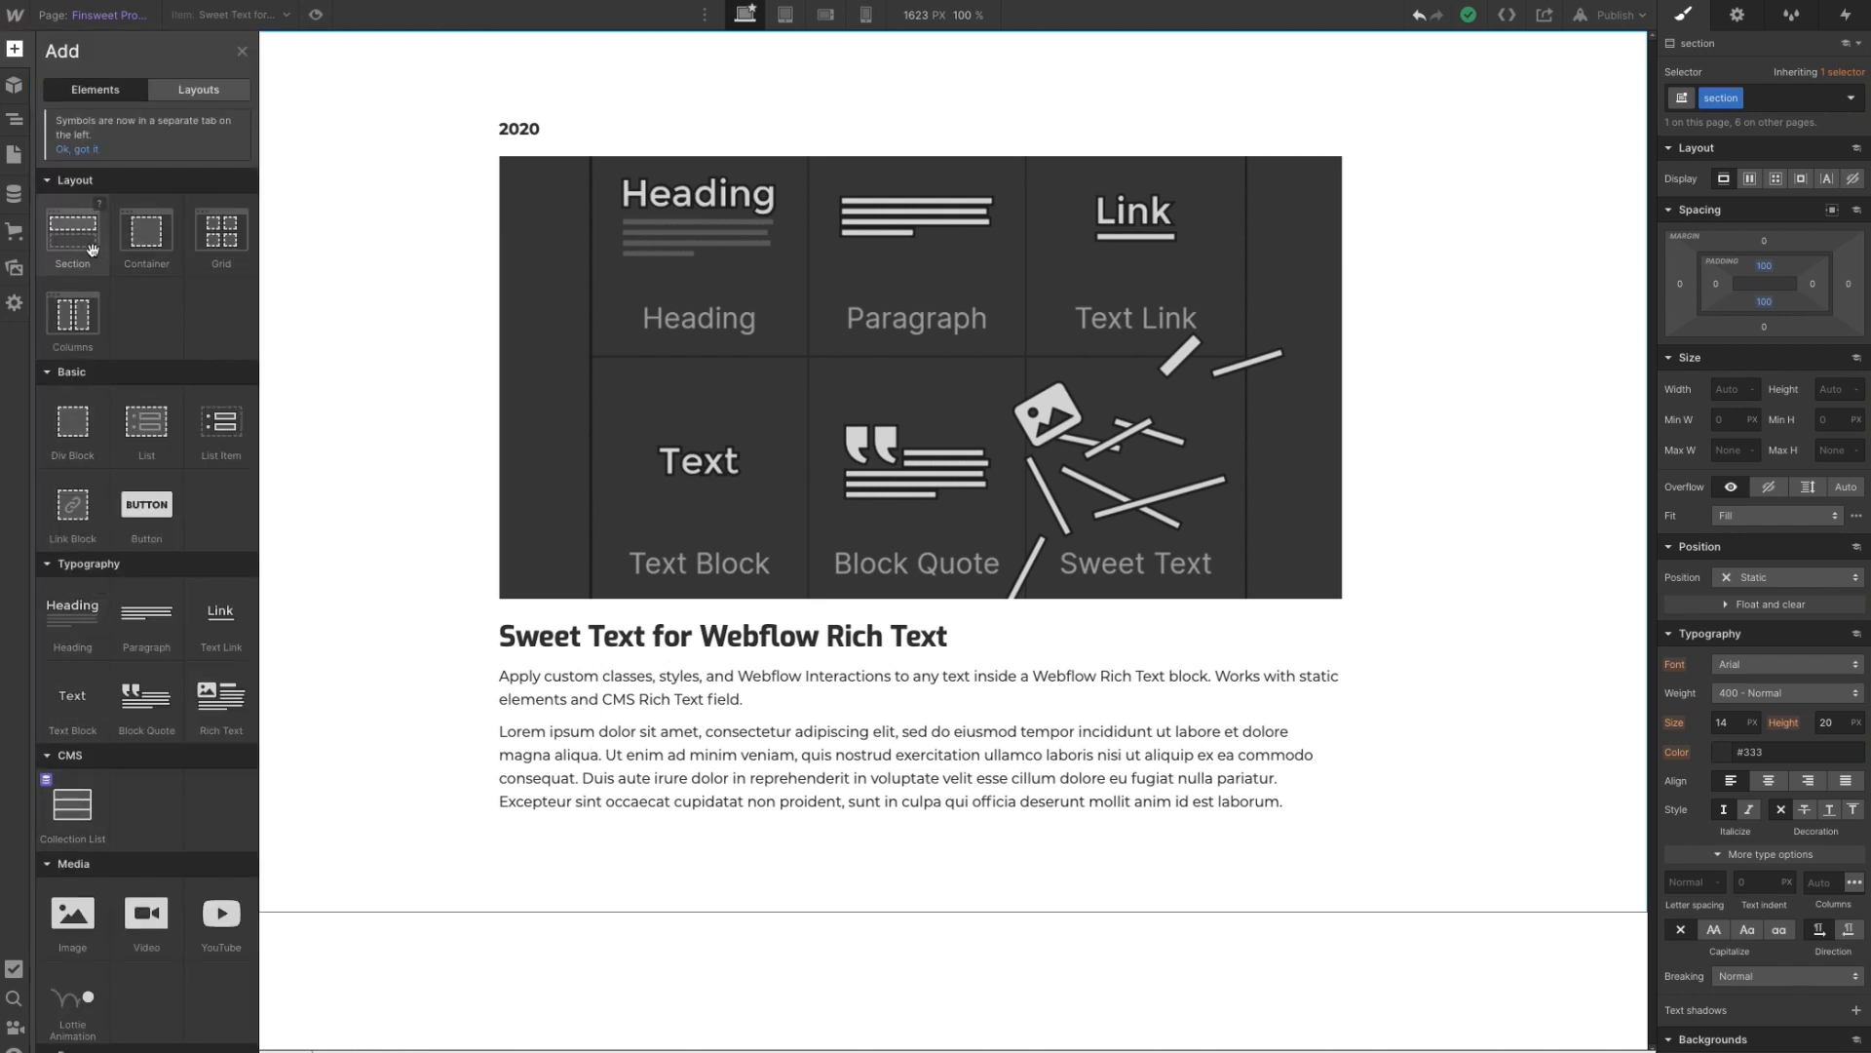
{"action": "left_click_drag", "start_coordinate": [146, 234], "coordinate": [681, 883]}
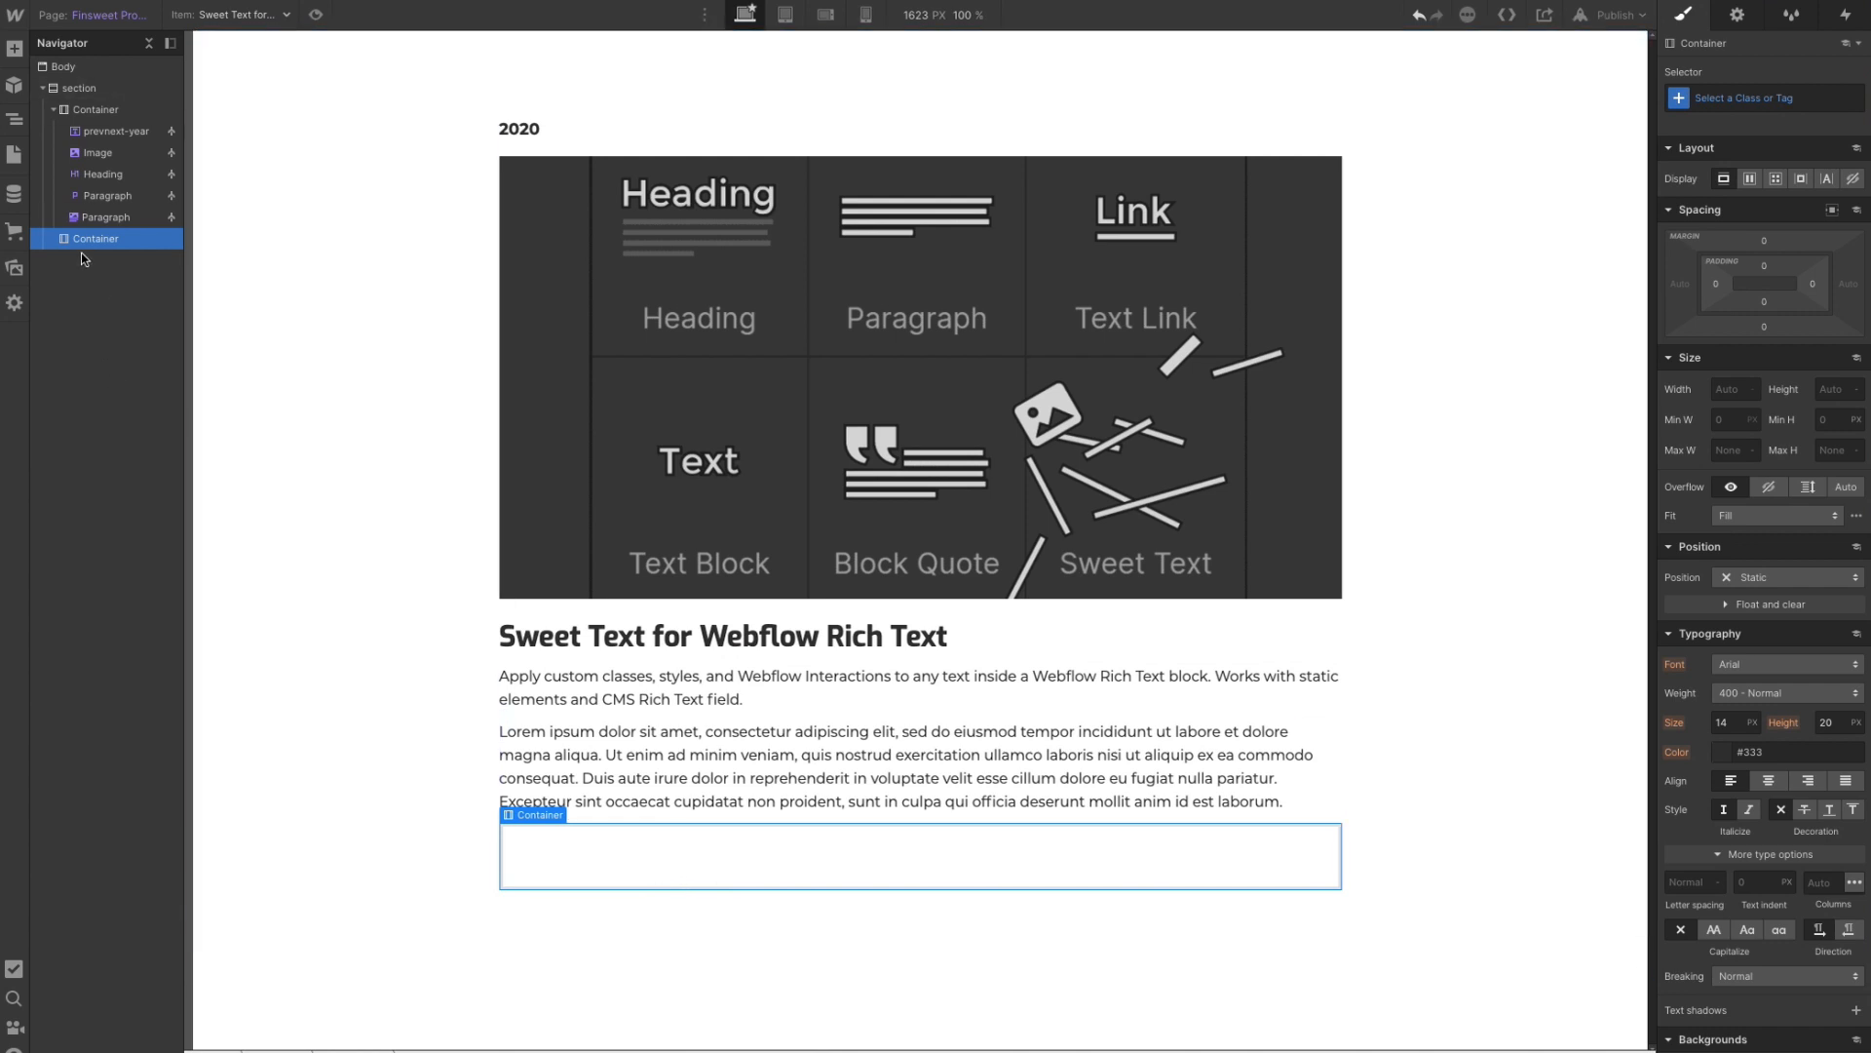
{"action": "left_click", "coordinate": [1727, 99]}
{"action": "type", "text": "prevn"}
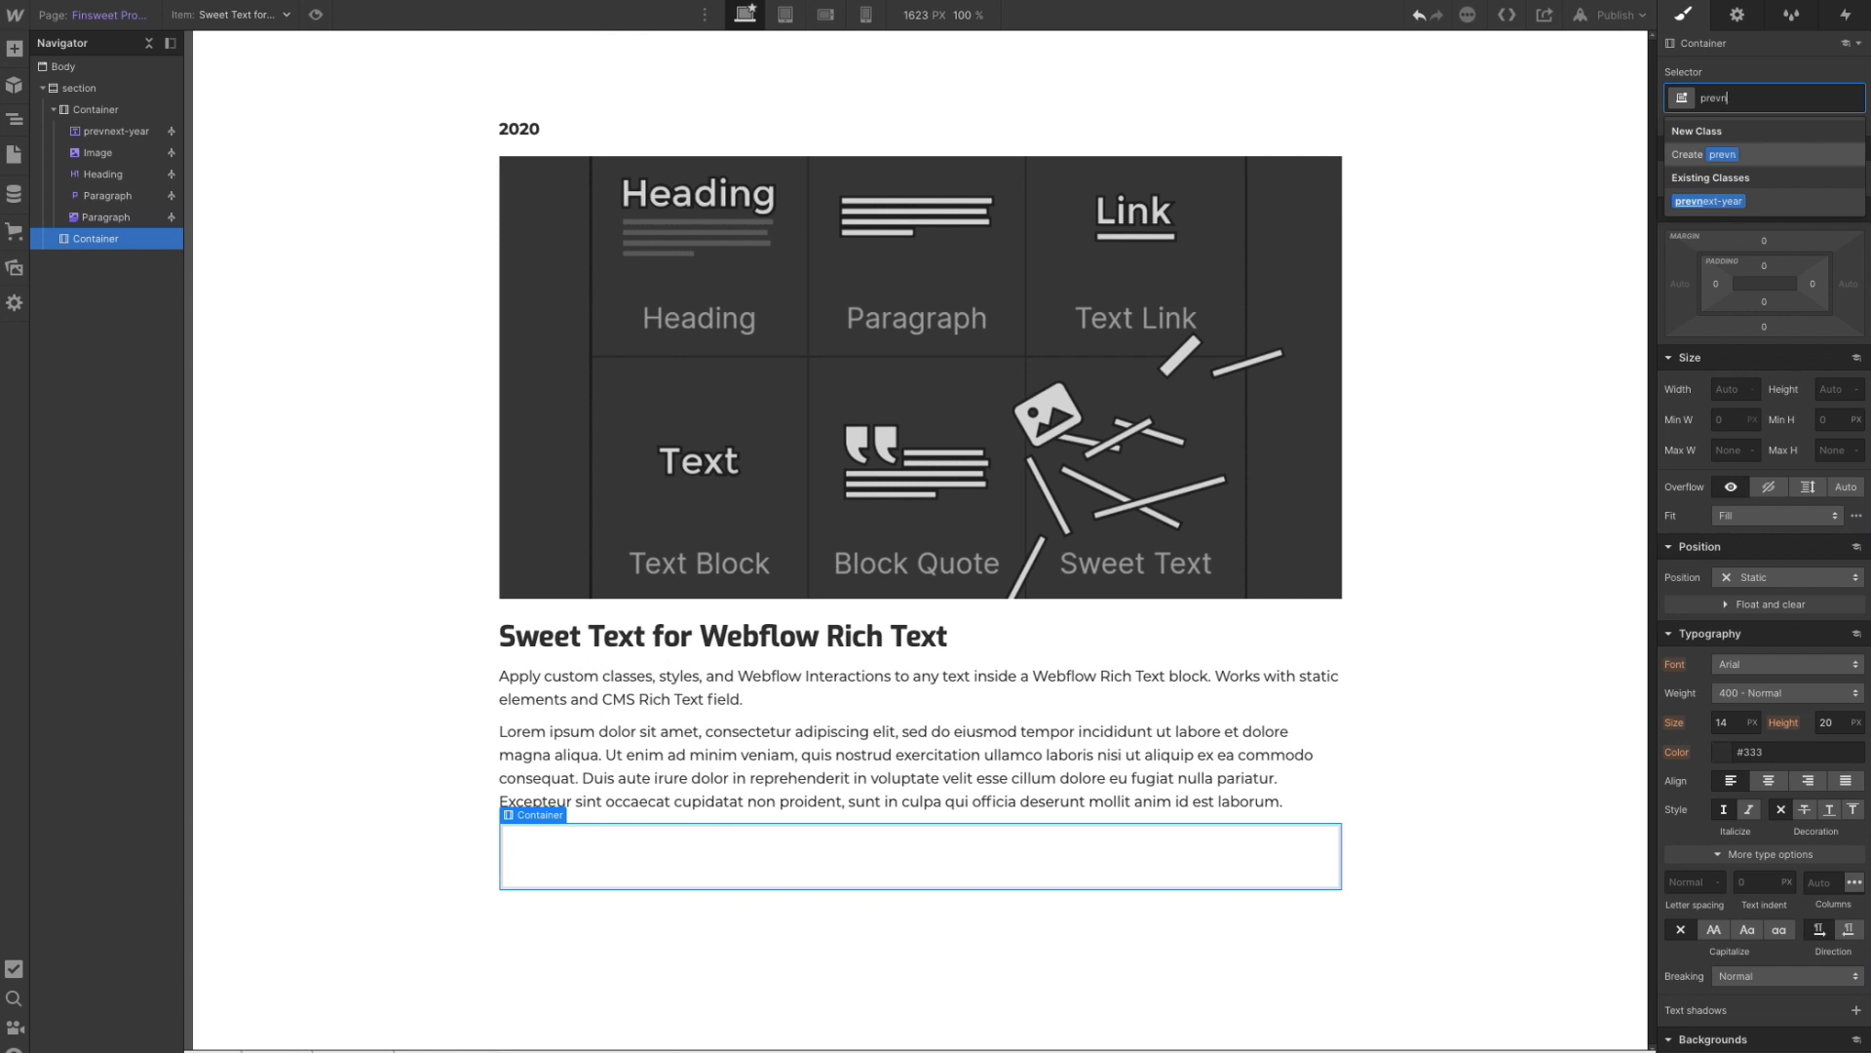
{"action": "type", "text": "ext-collectio"}
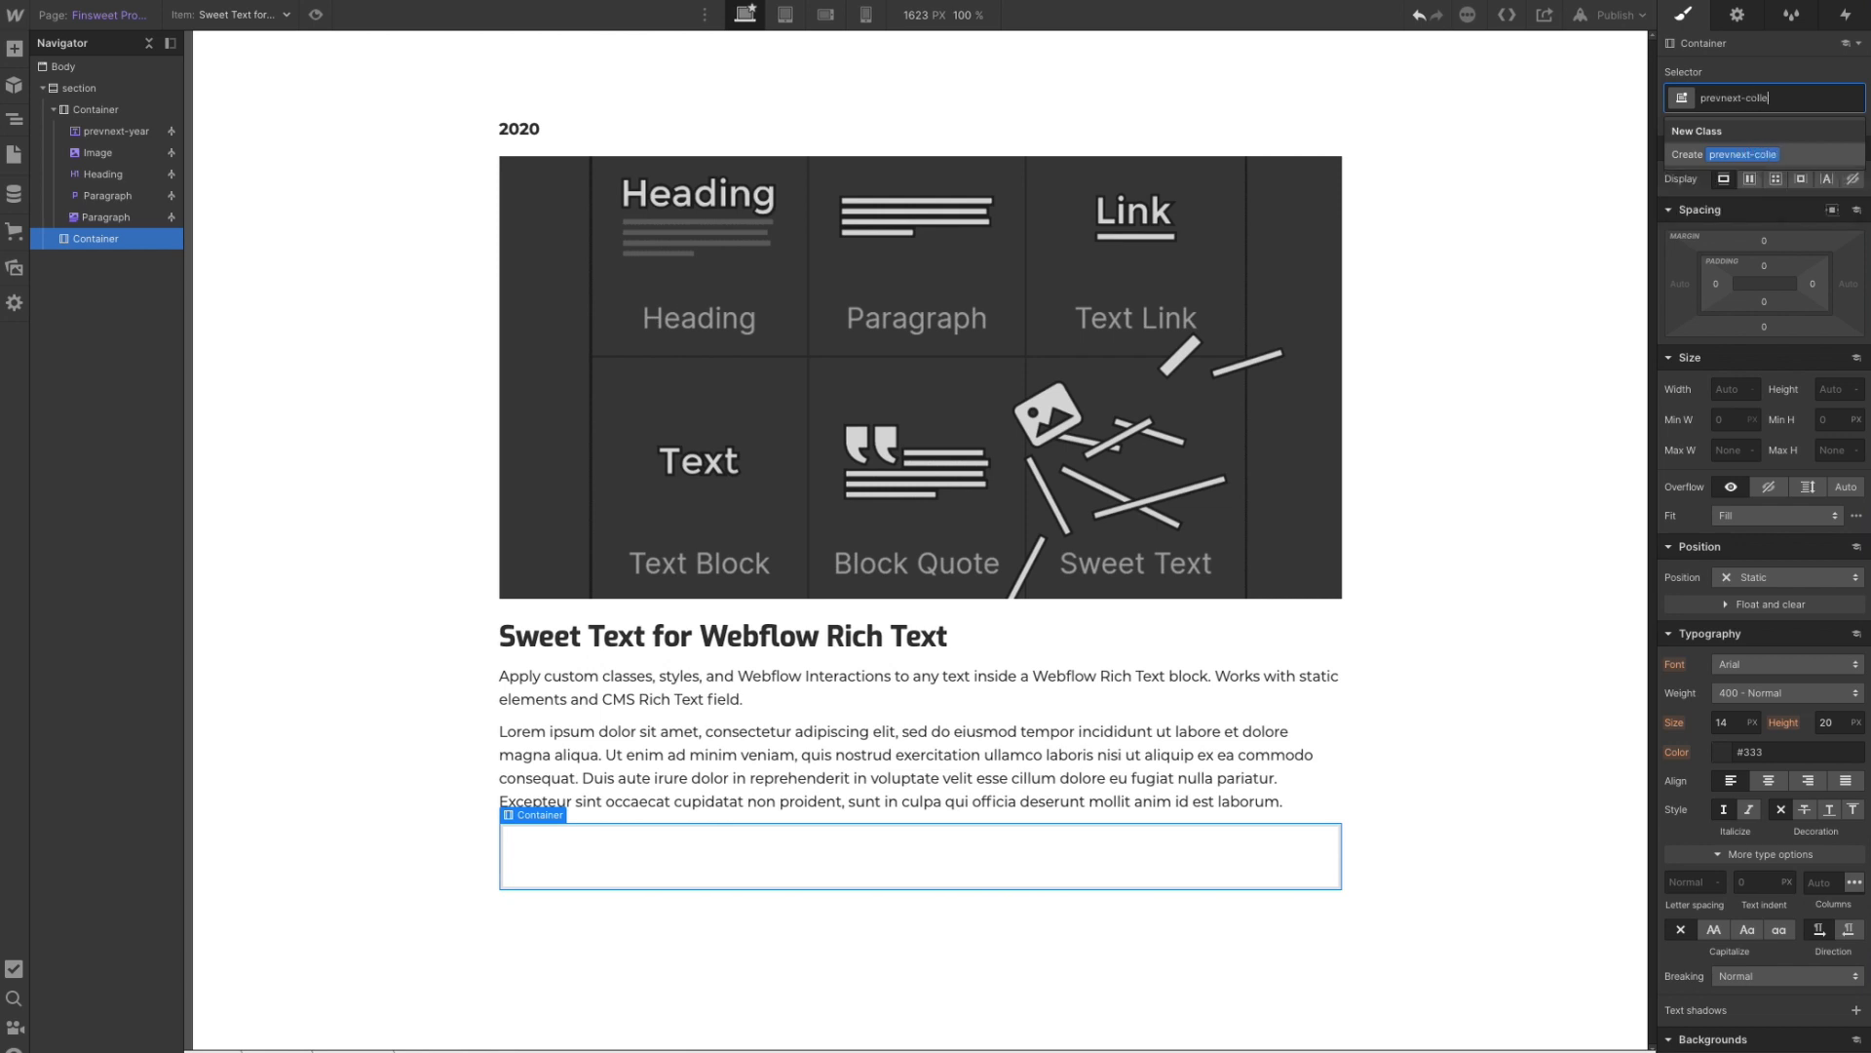
{"action": "key", "text": "Return"}
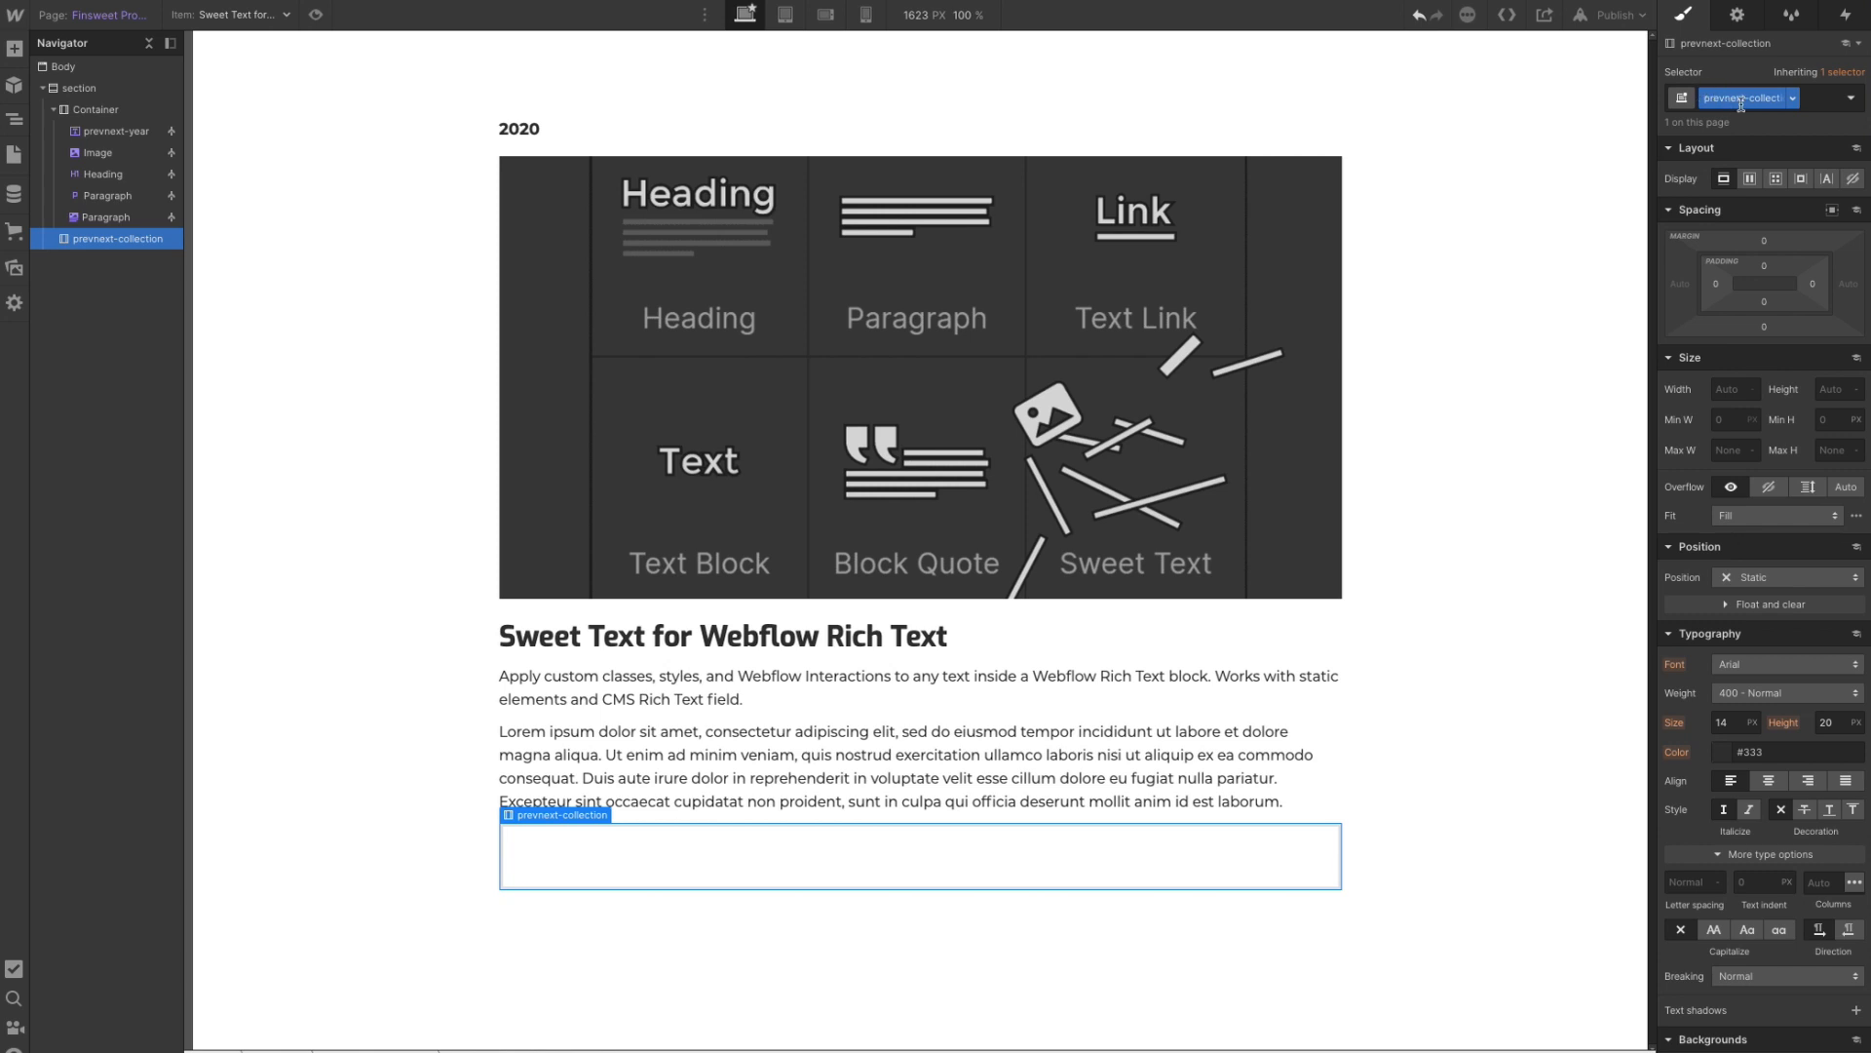
- Set the prevnext-collection container's display to a grid with two columns and two rows
{"action": "left_click", "coordinate": [1777, 179]}
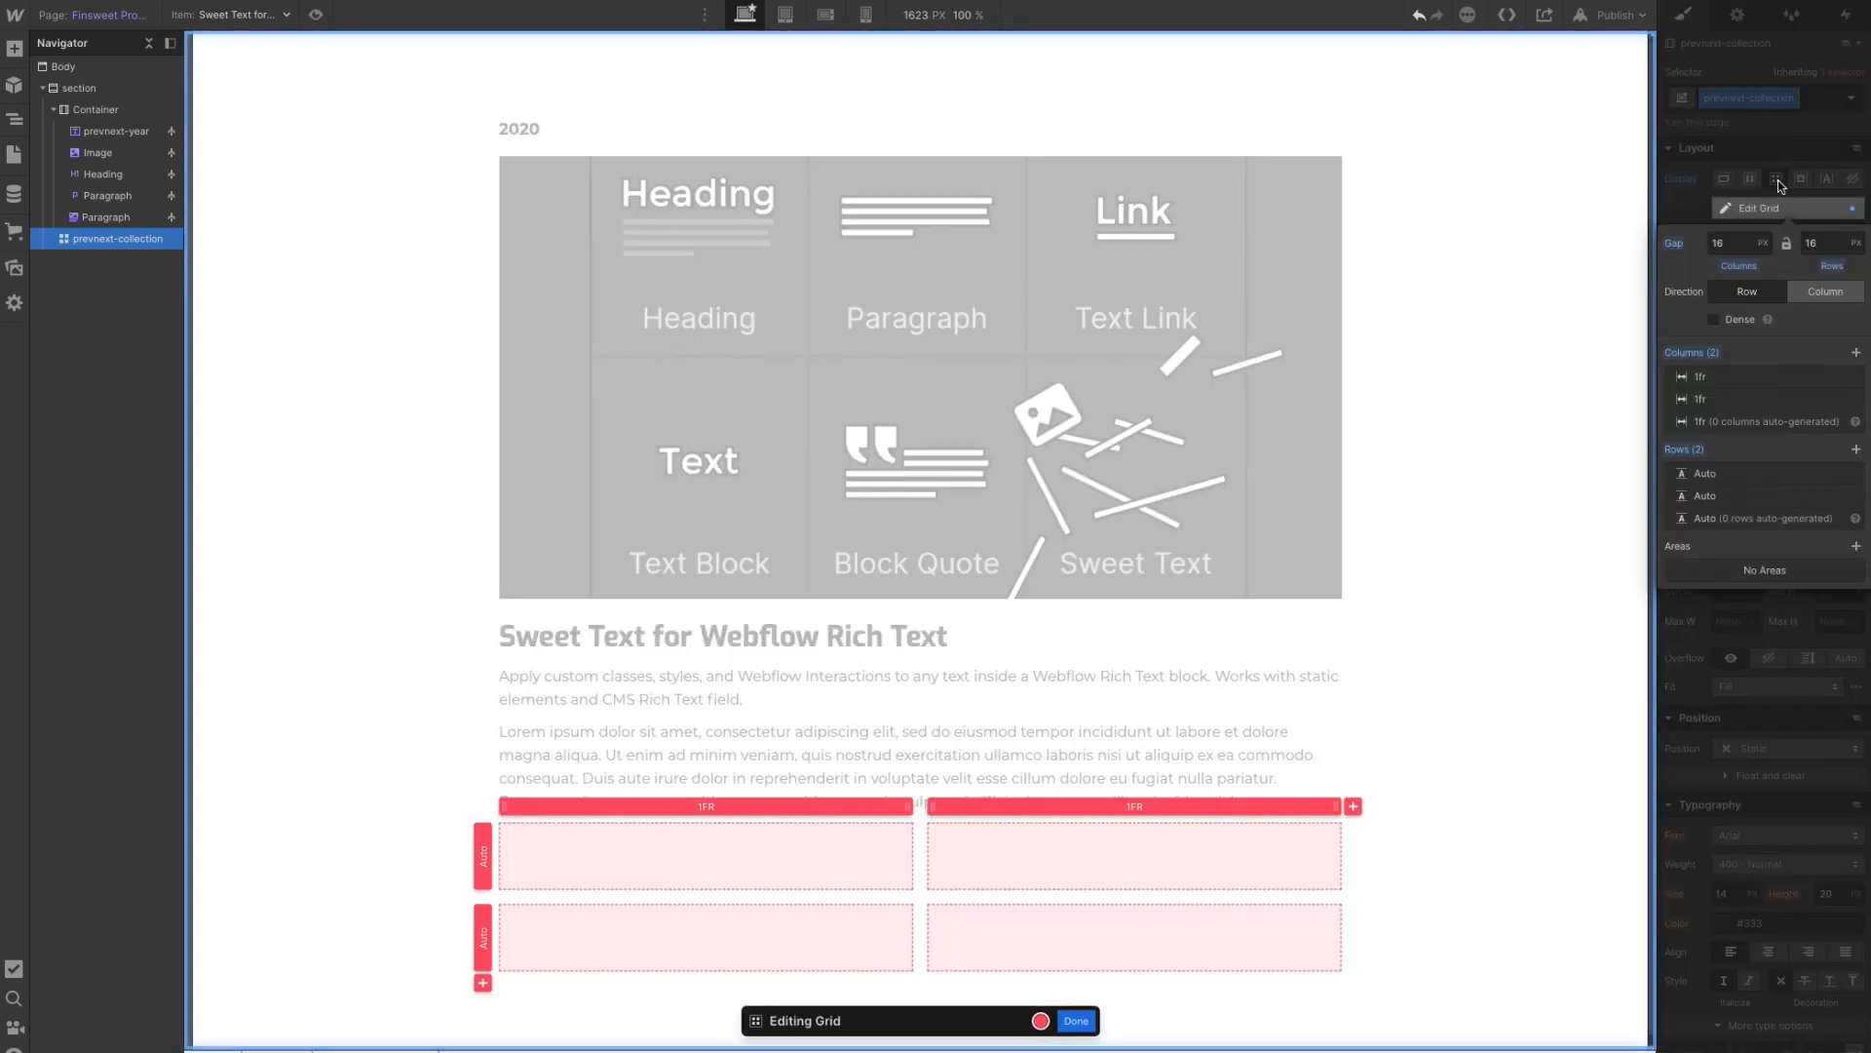
{"action": "left_click", "coordinate": [1076, 1023]}
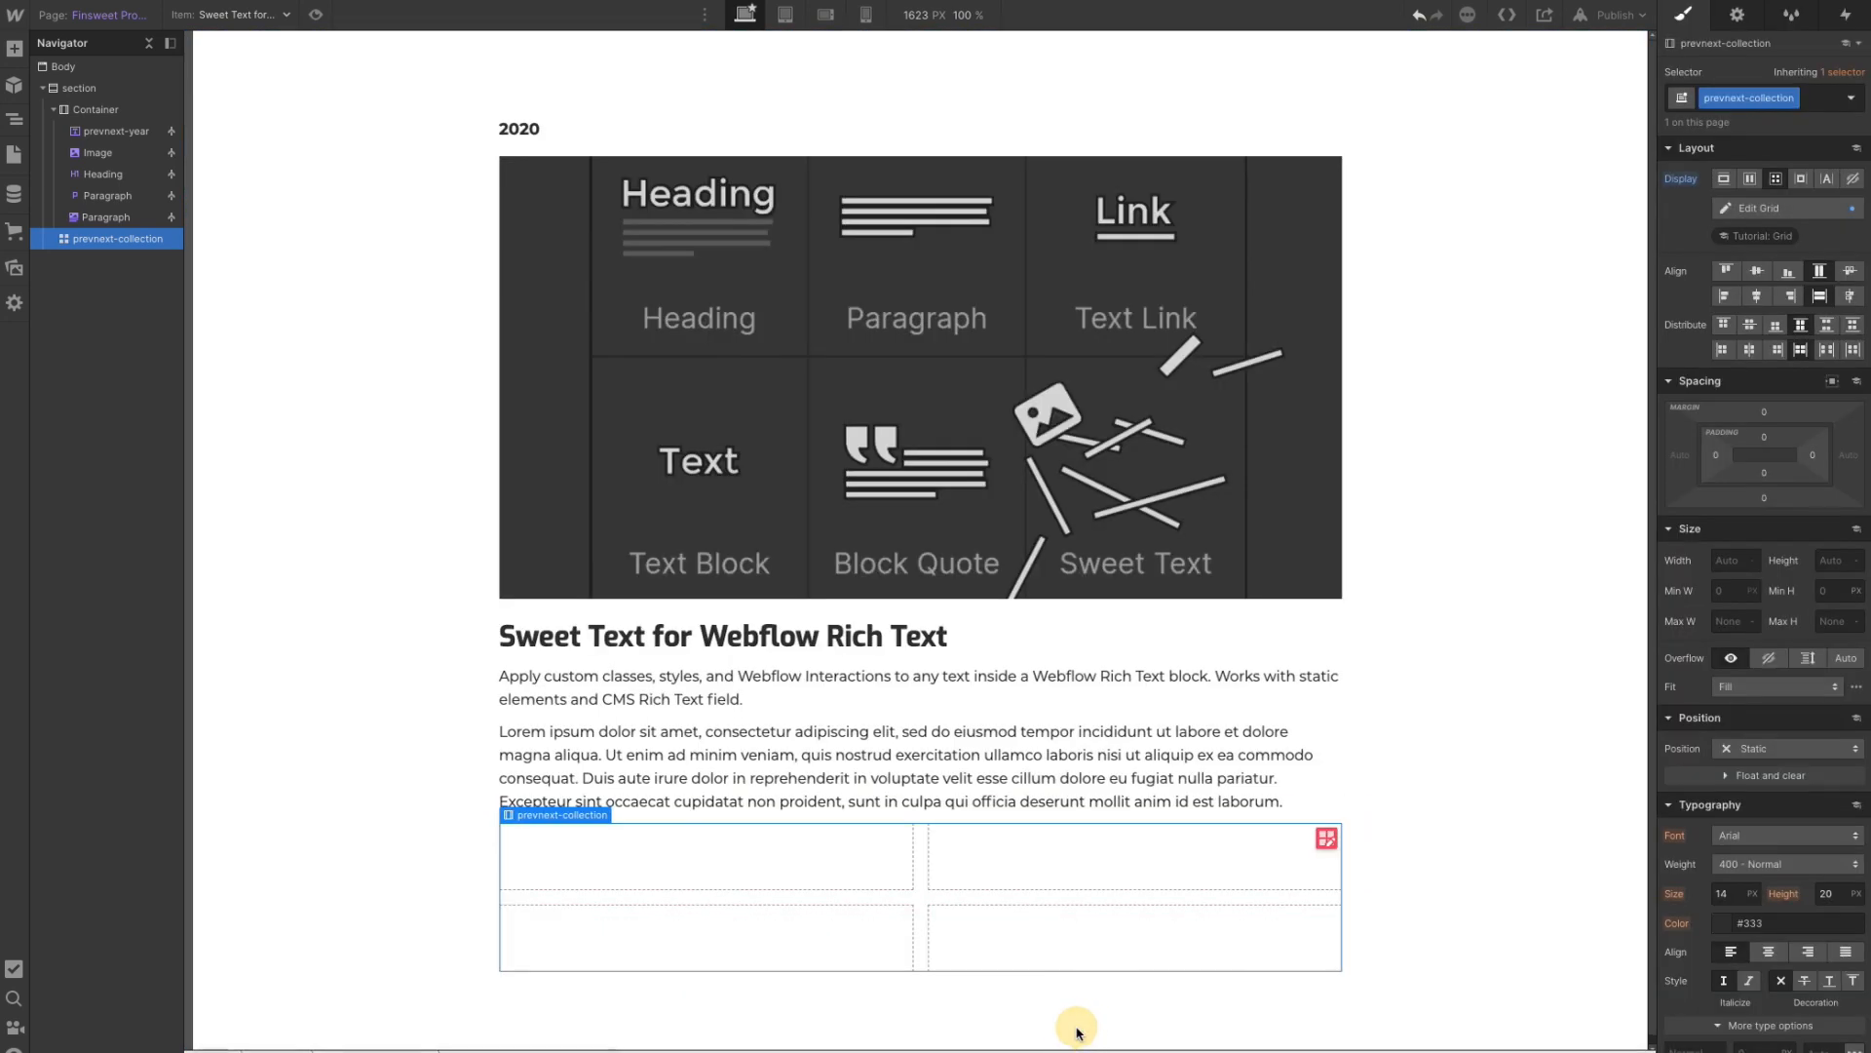
{"action": "left_click", "coordinate": [947, 797]}
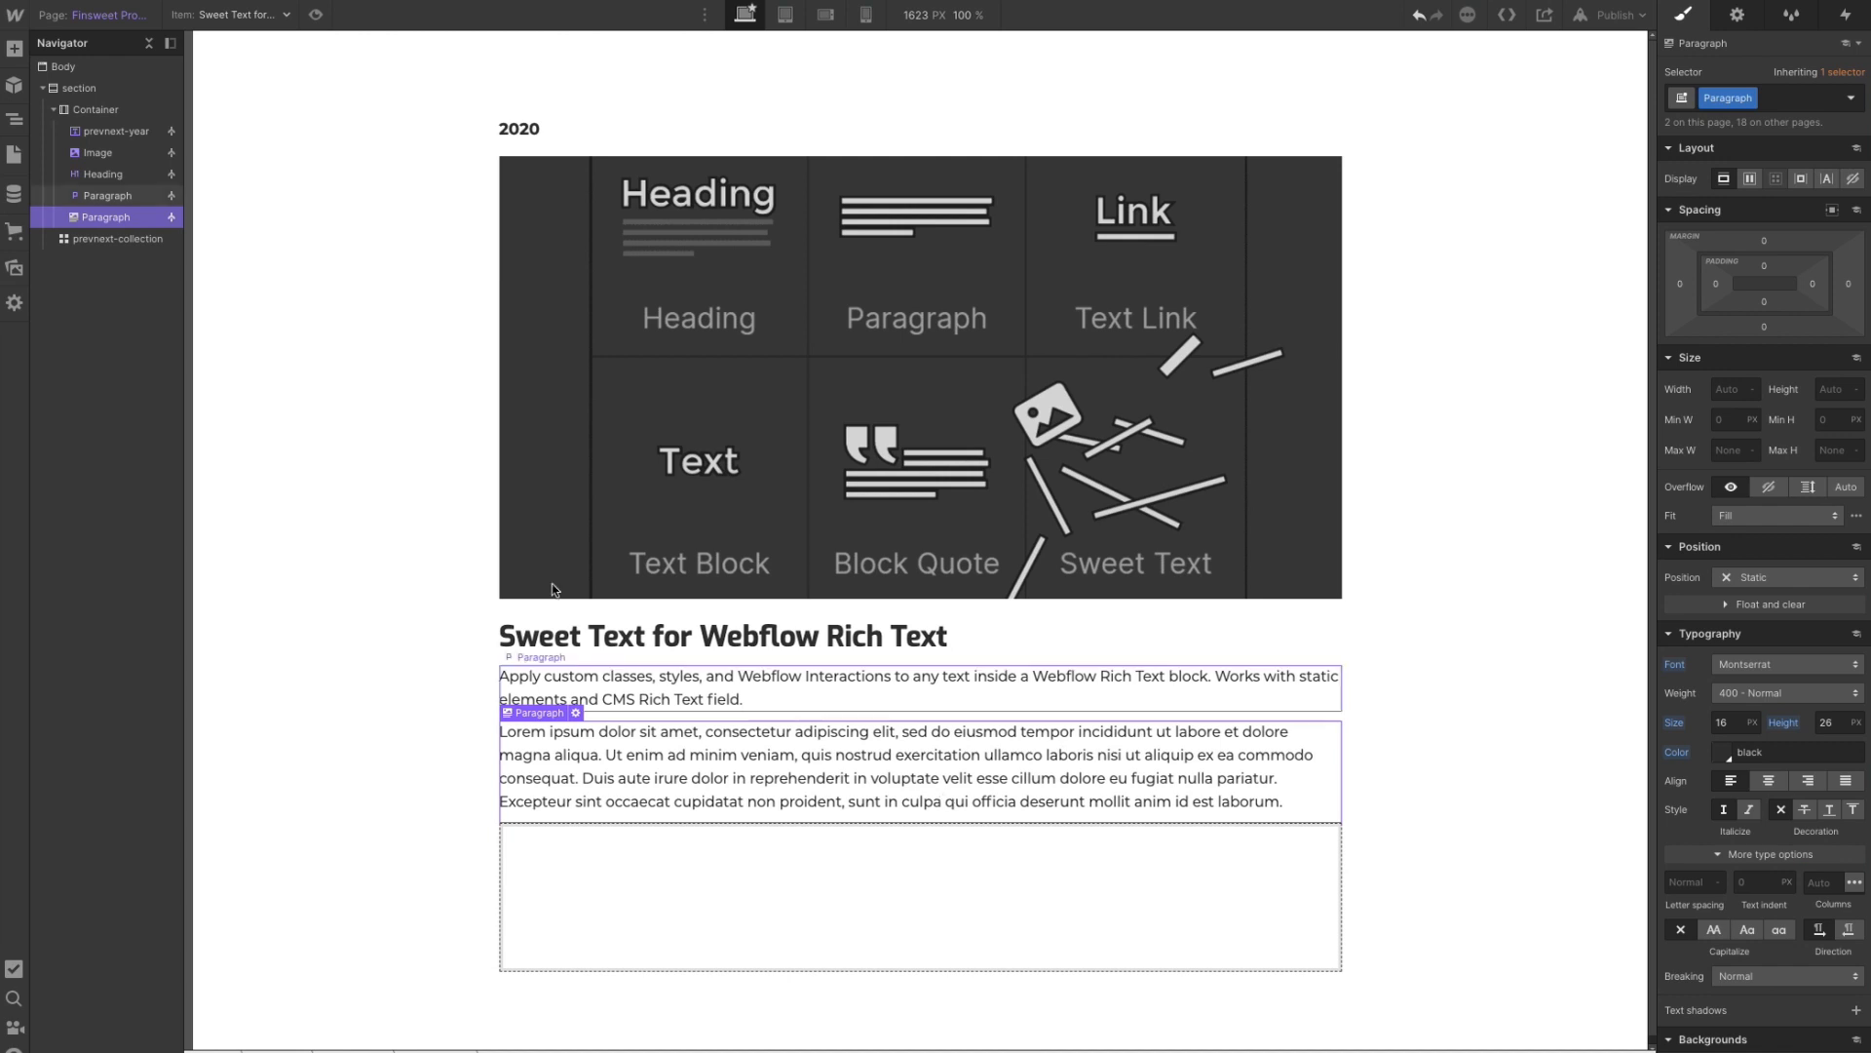
{"action": "left_click", "coordinate": [132, 240]}
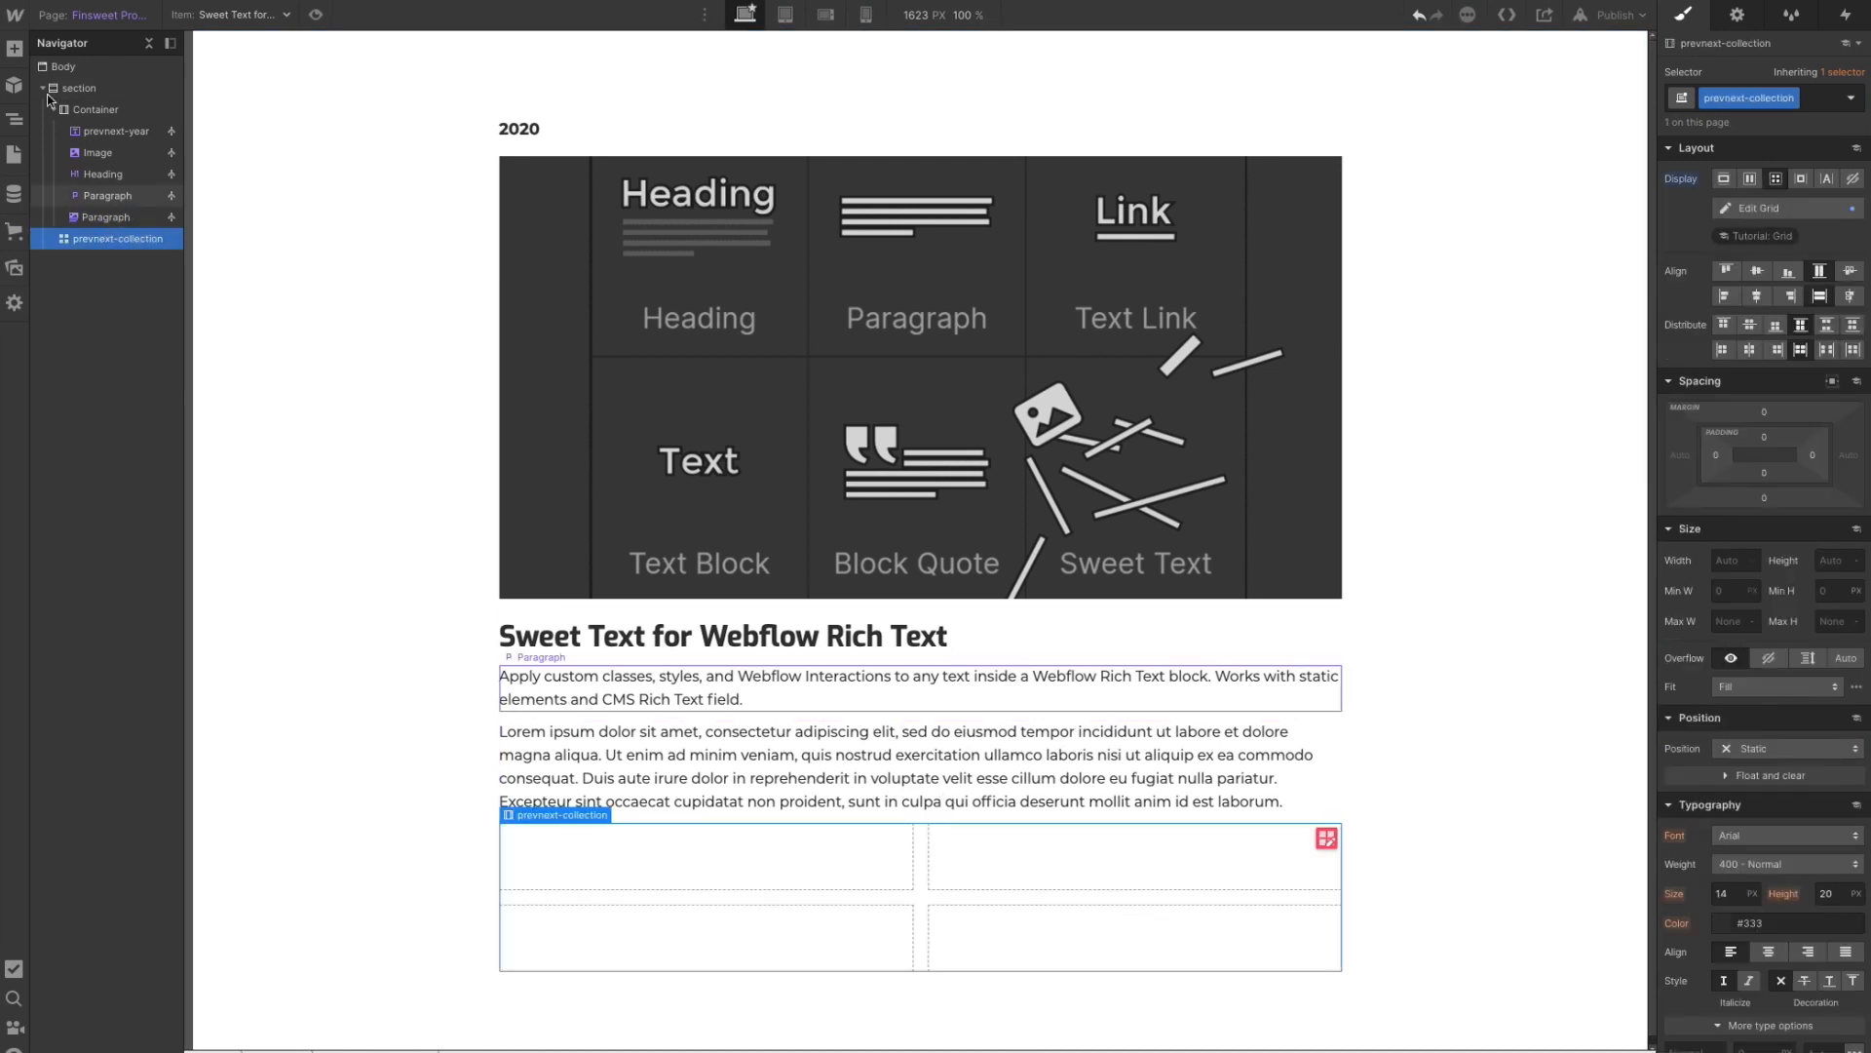
- Give the container that holds the product content a bottom margin of 50 px
{"action": "left_click", "coordinate": [95, 112]}
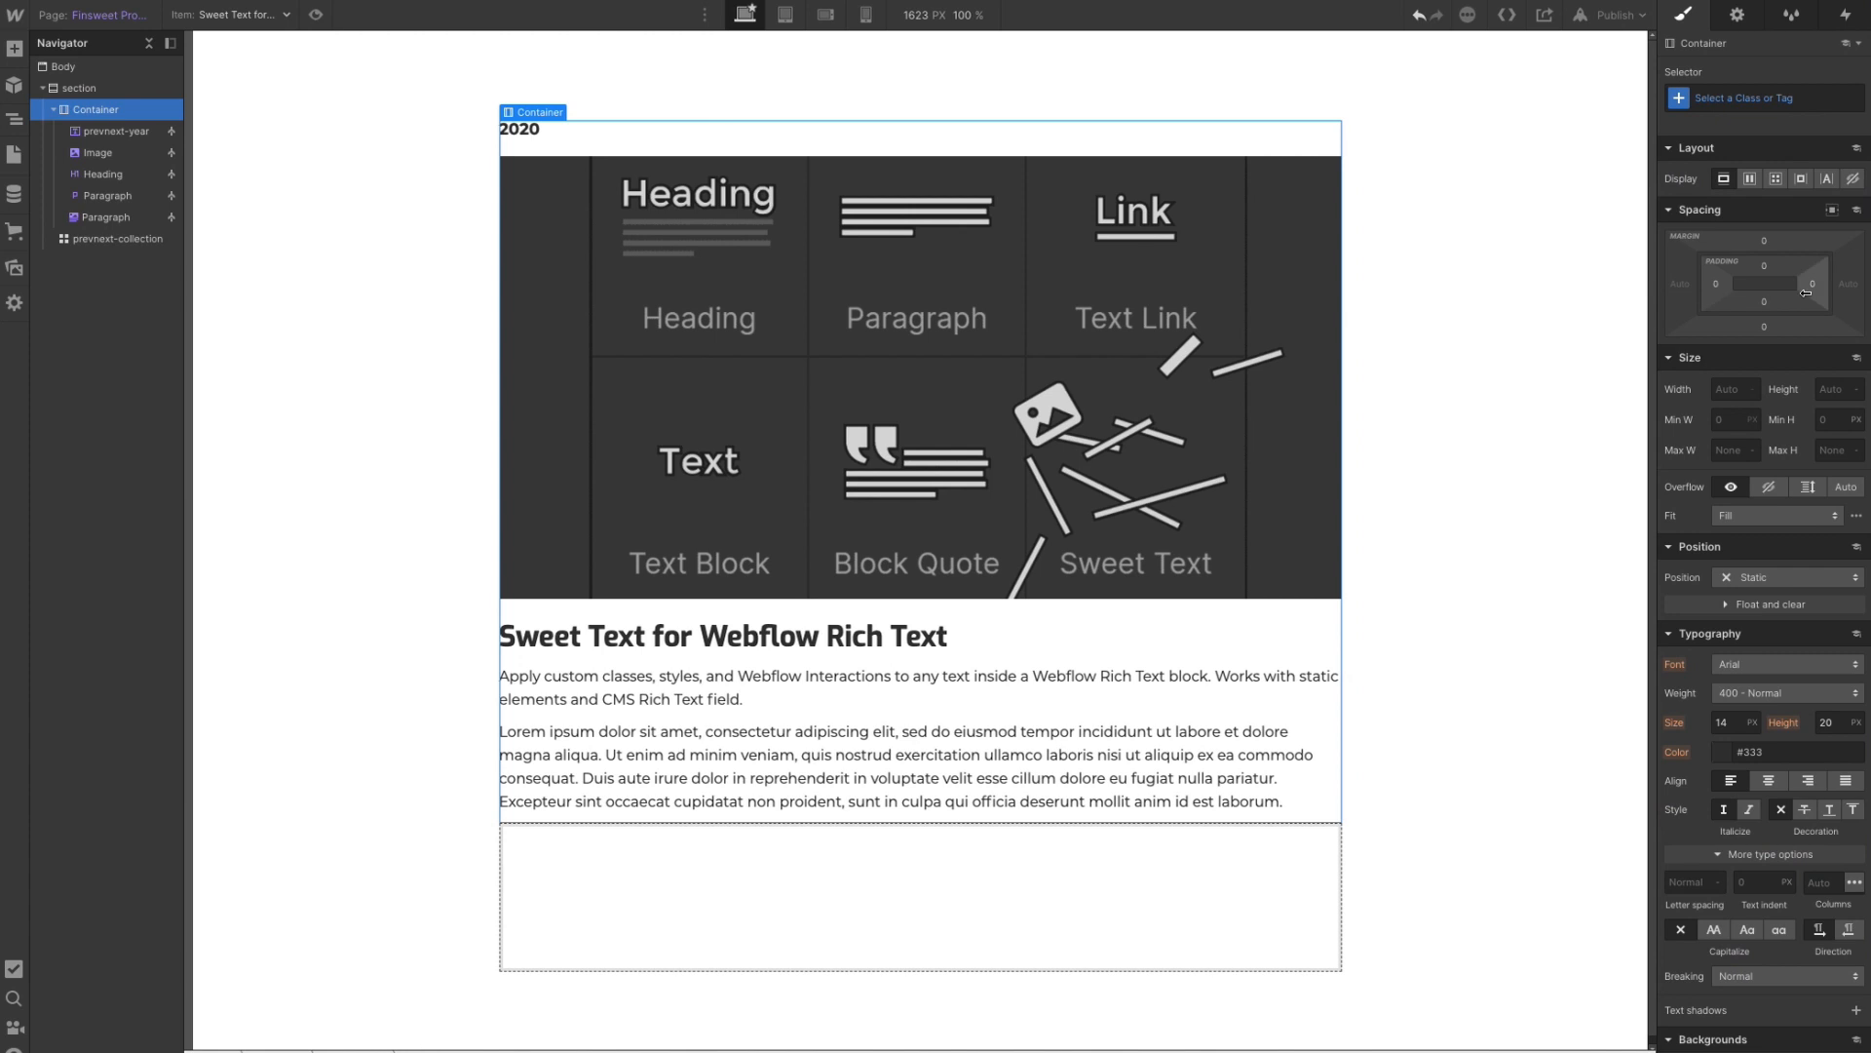
{"action": "left_click", "coordinate": [1764, 327]}
{"action": "type", "text": "50"}
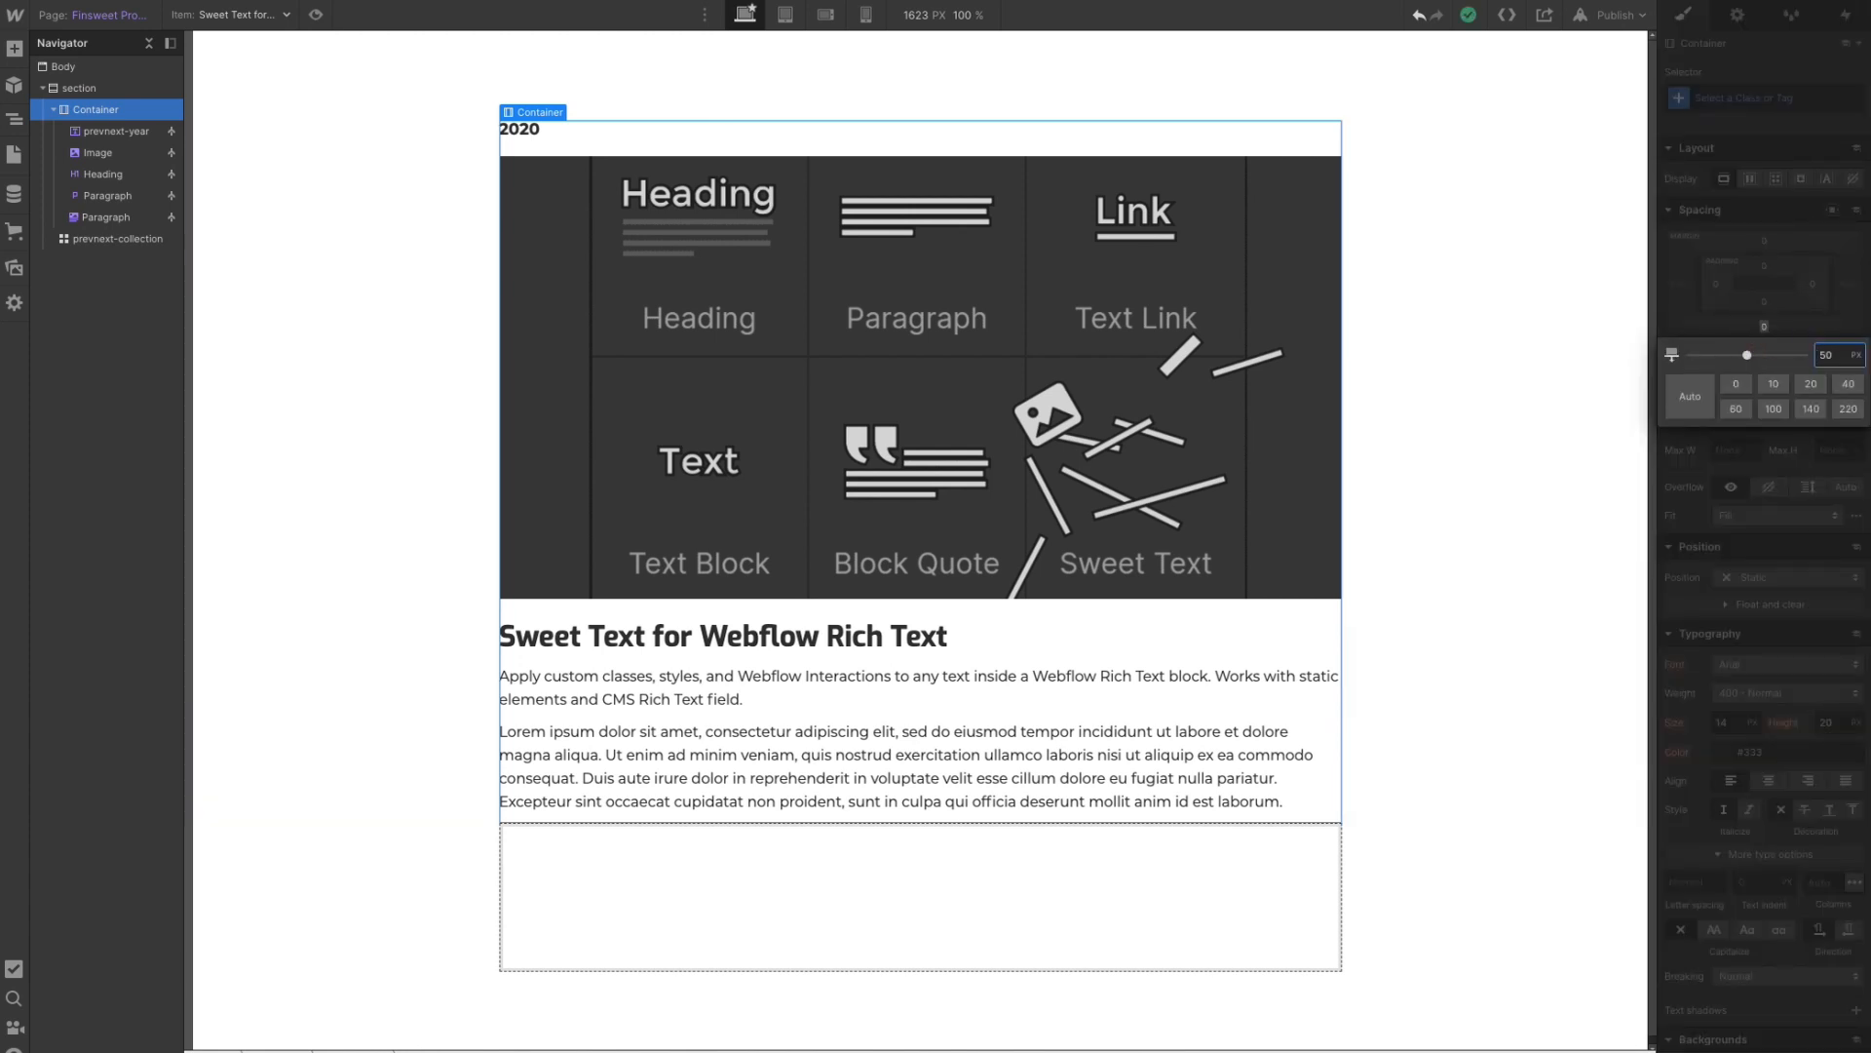
{"action": "key", "text": "Return"}
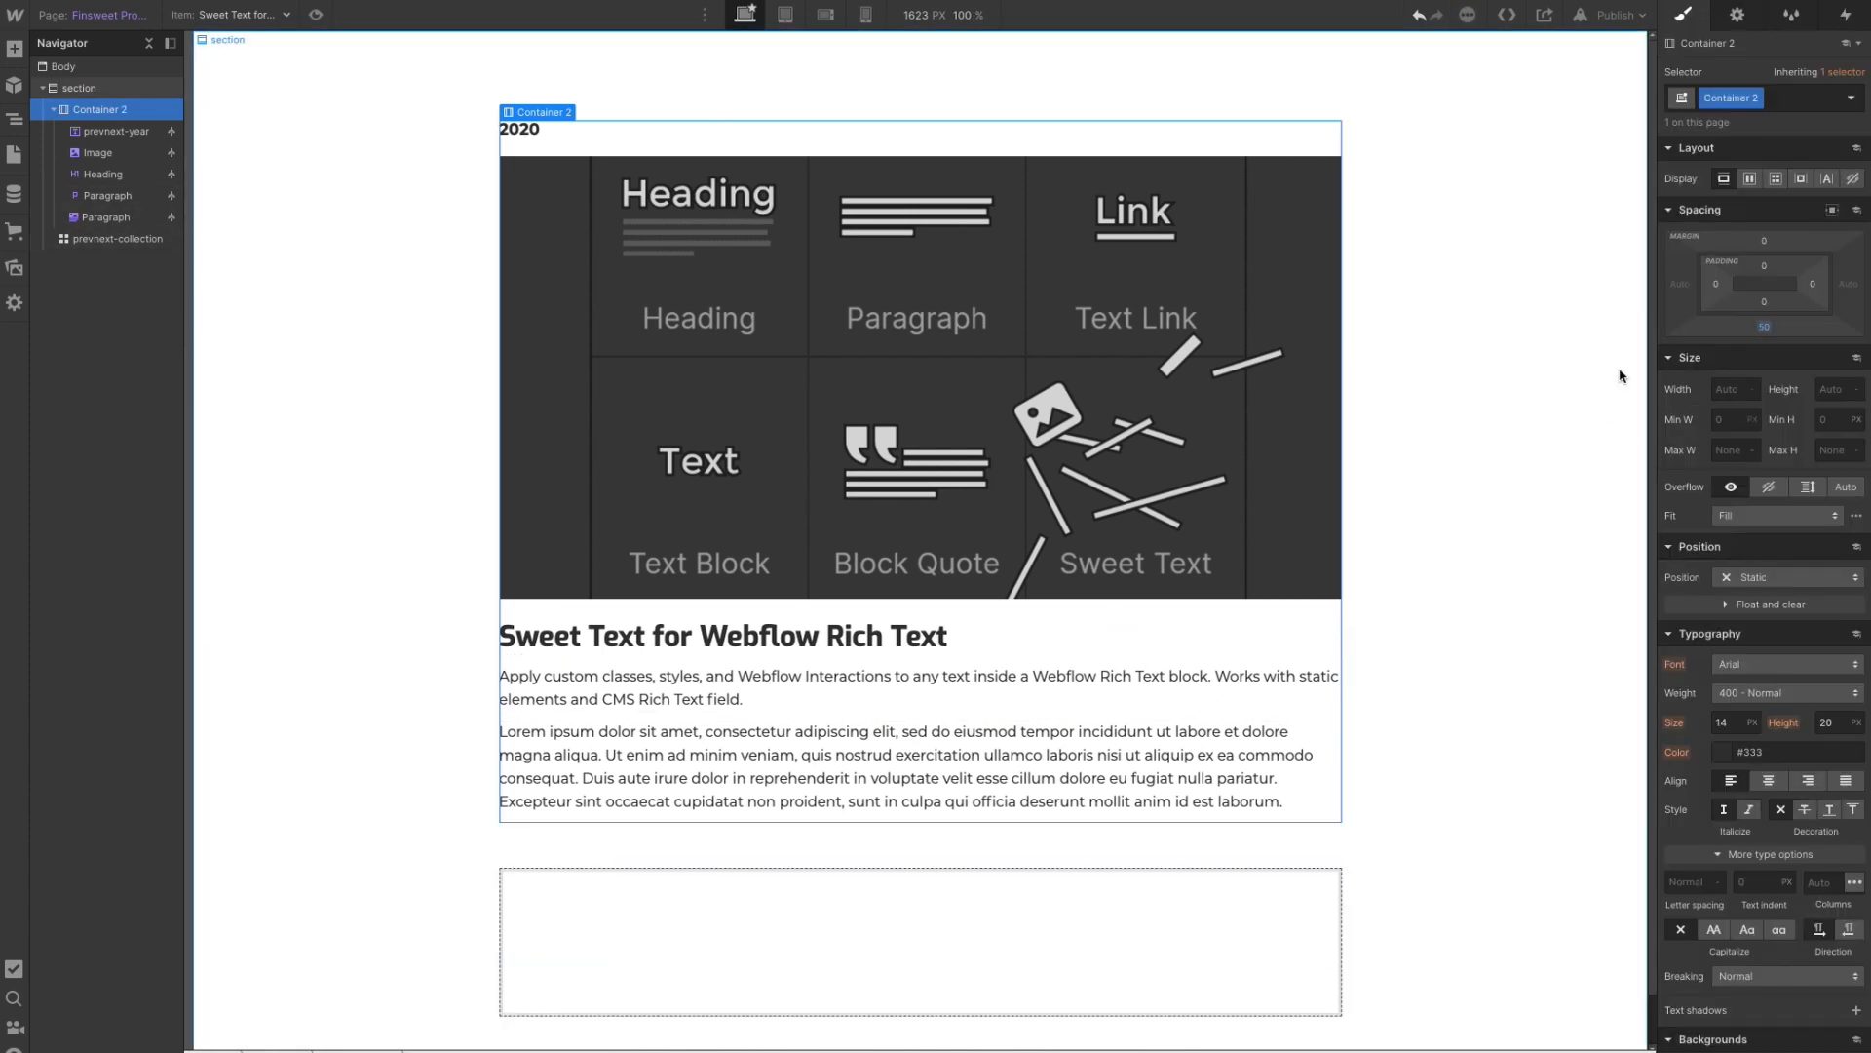
{"action": "scroll", "coordinate": [932, 802], "scroll_direction": "down", "scroll_amount": 1}
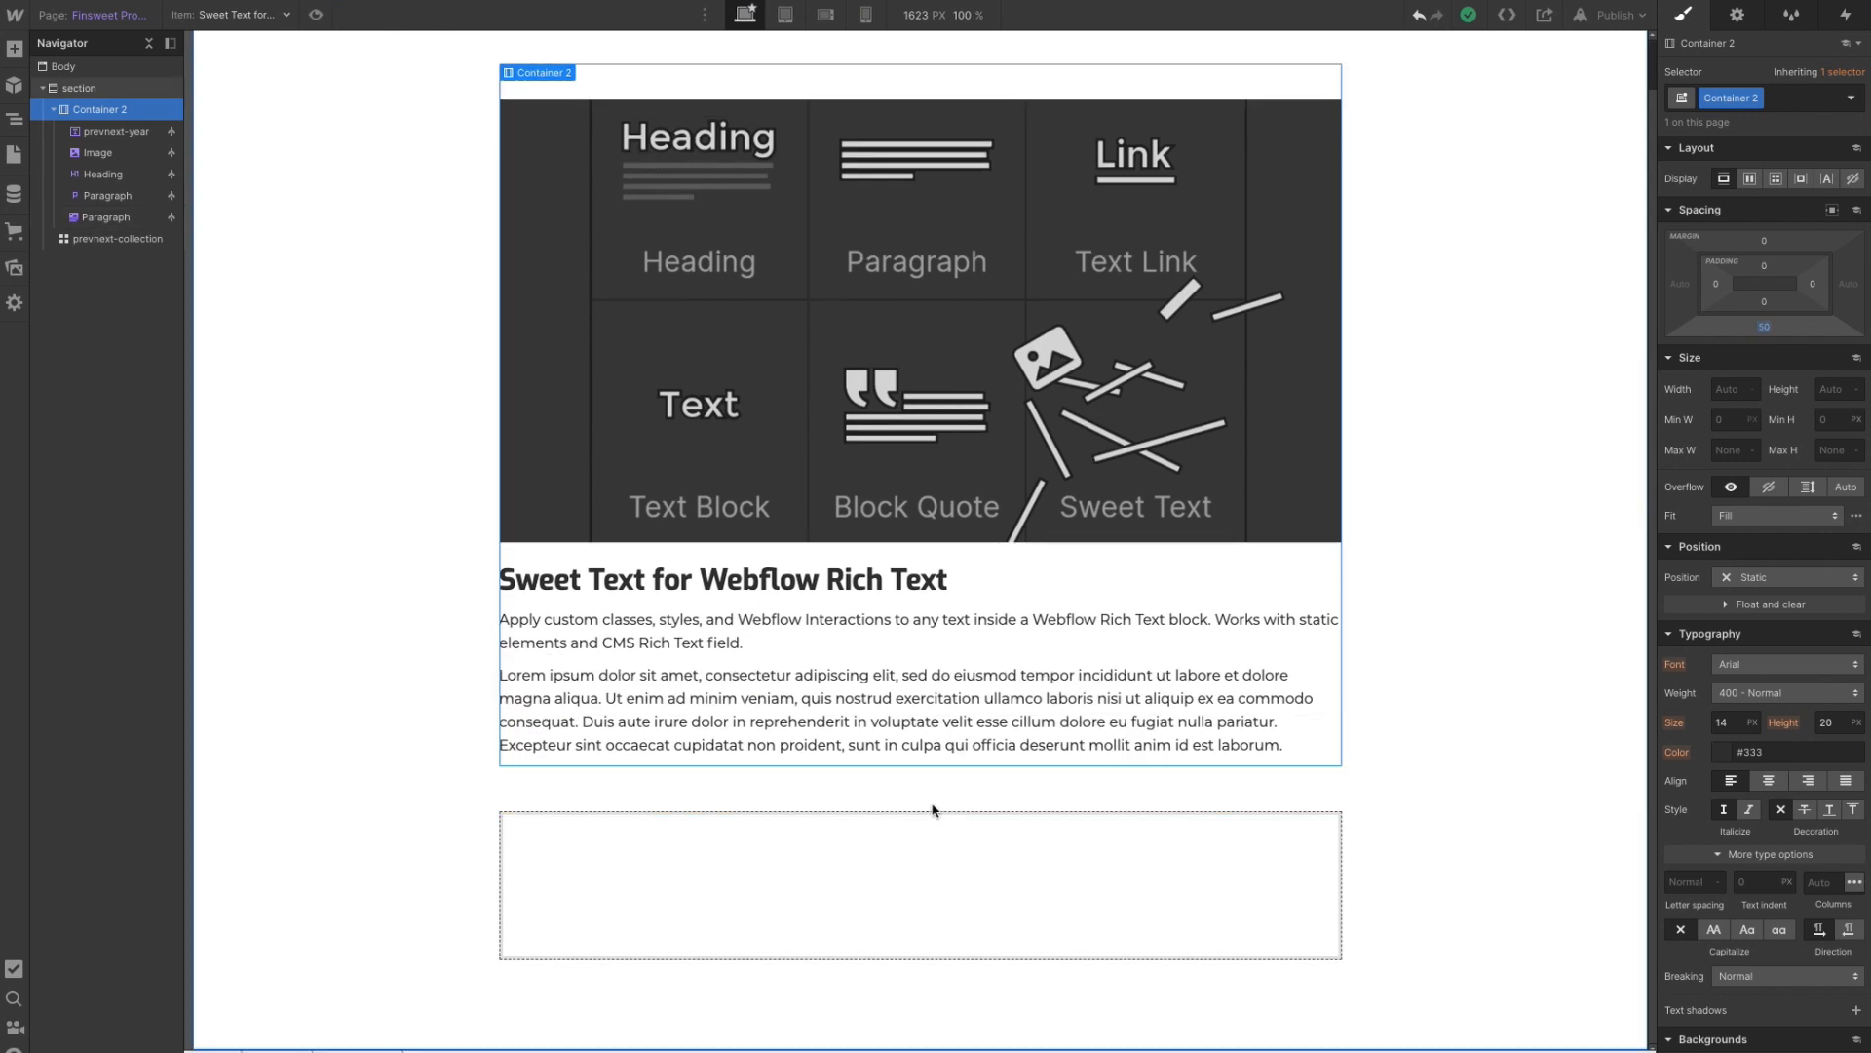
- Add a Text Block to the second column of the first row in the prevnext-collection grid
{"action": "left_click", "coordinate": [735, 856]}
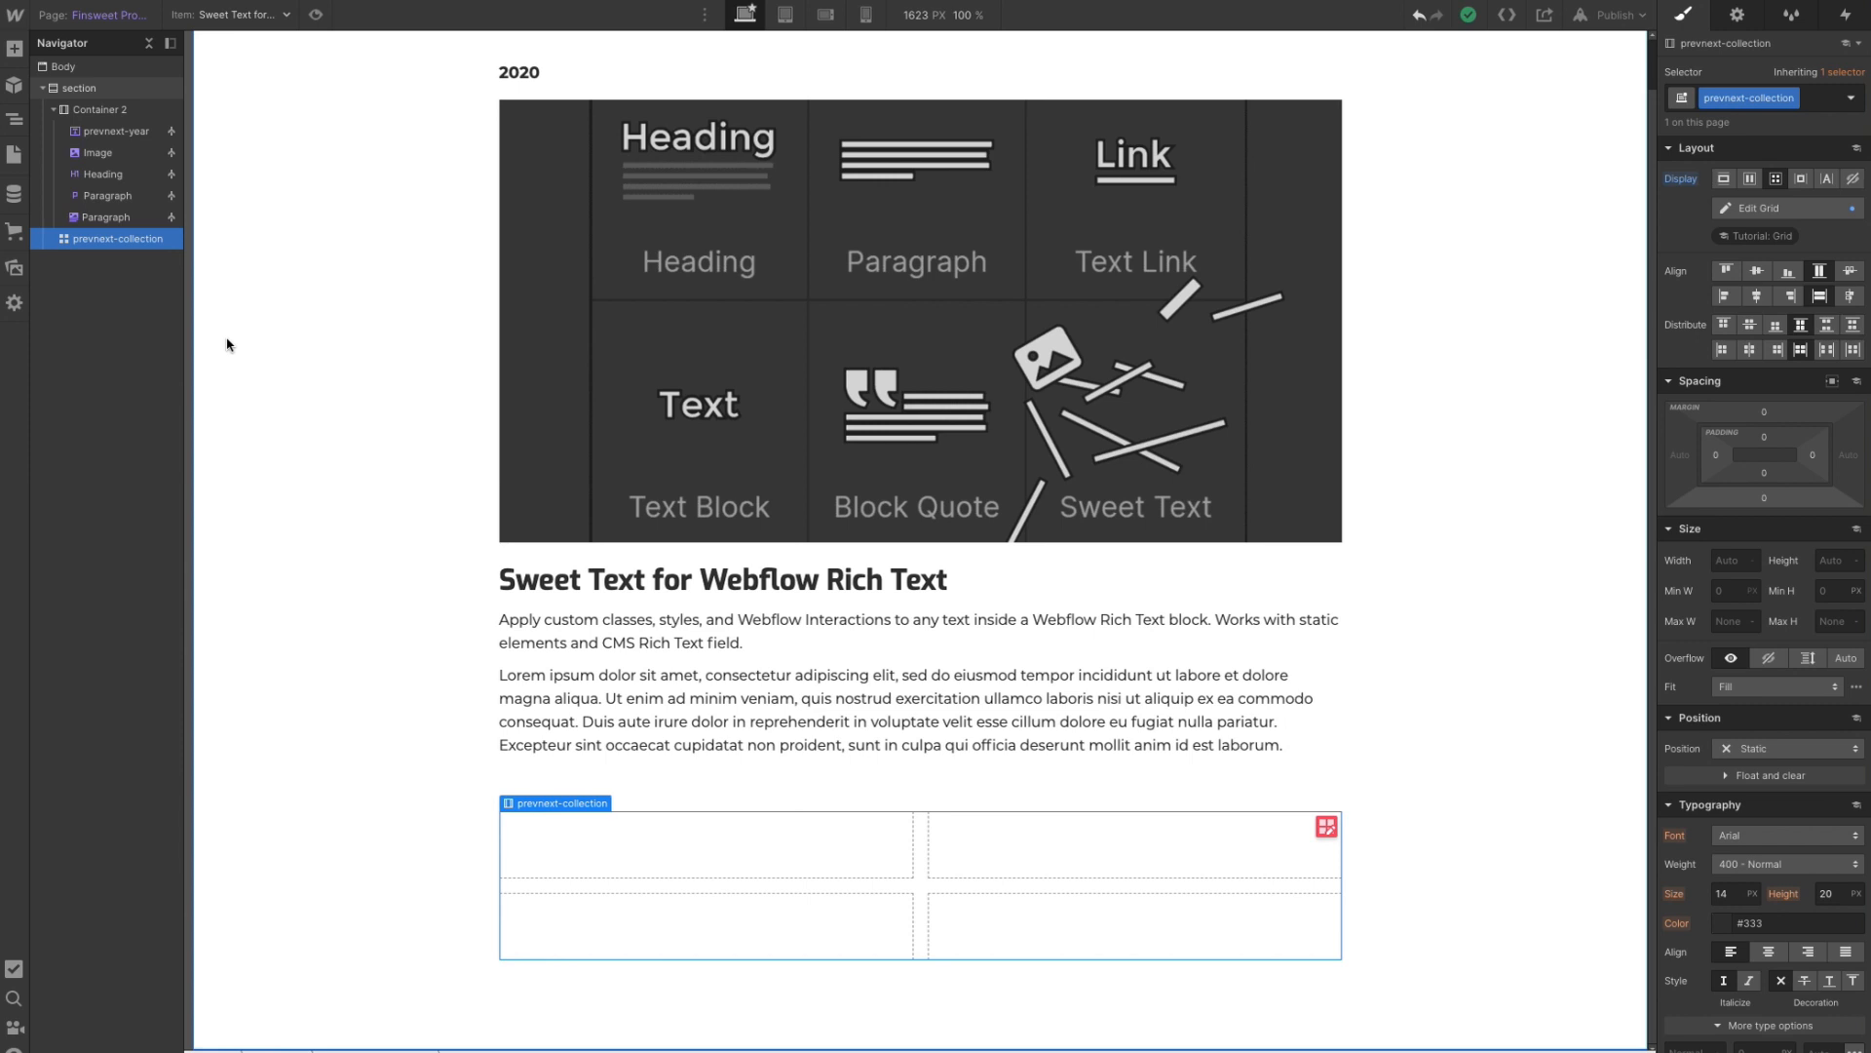
{"action": "left_click", "coordinate": [12, 50]}
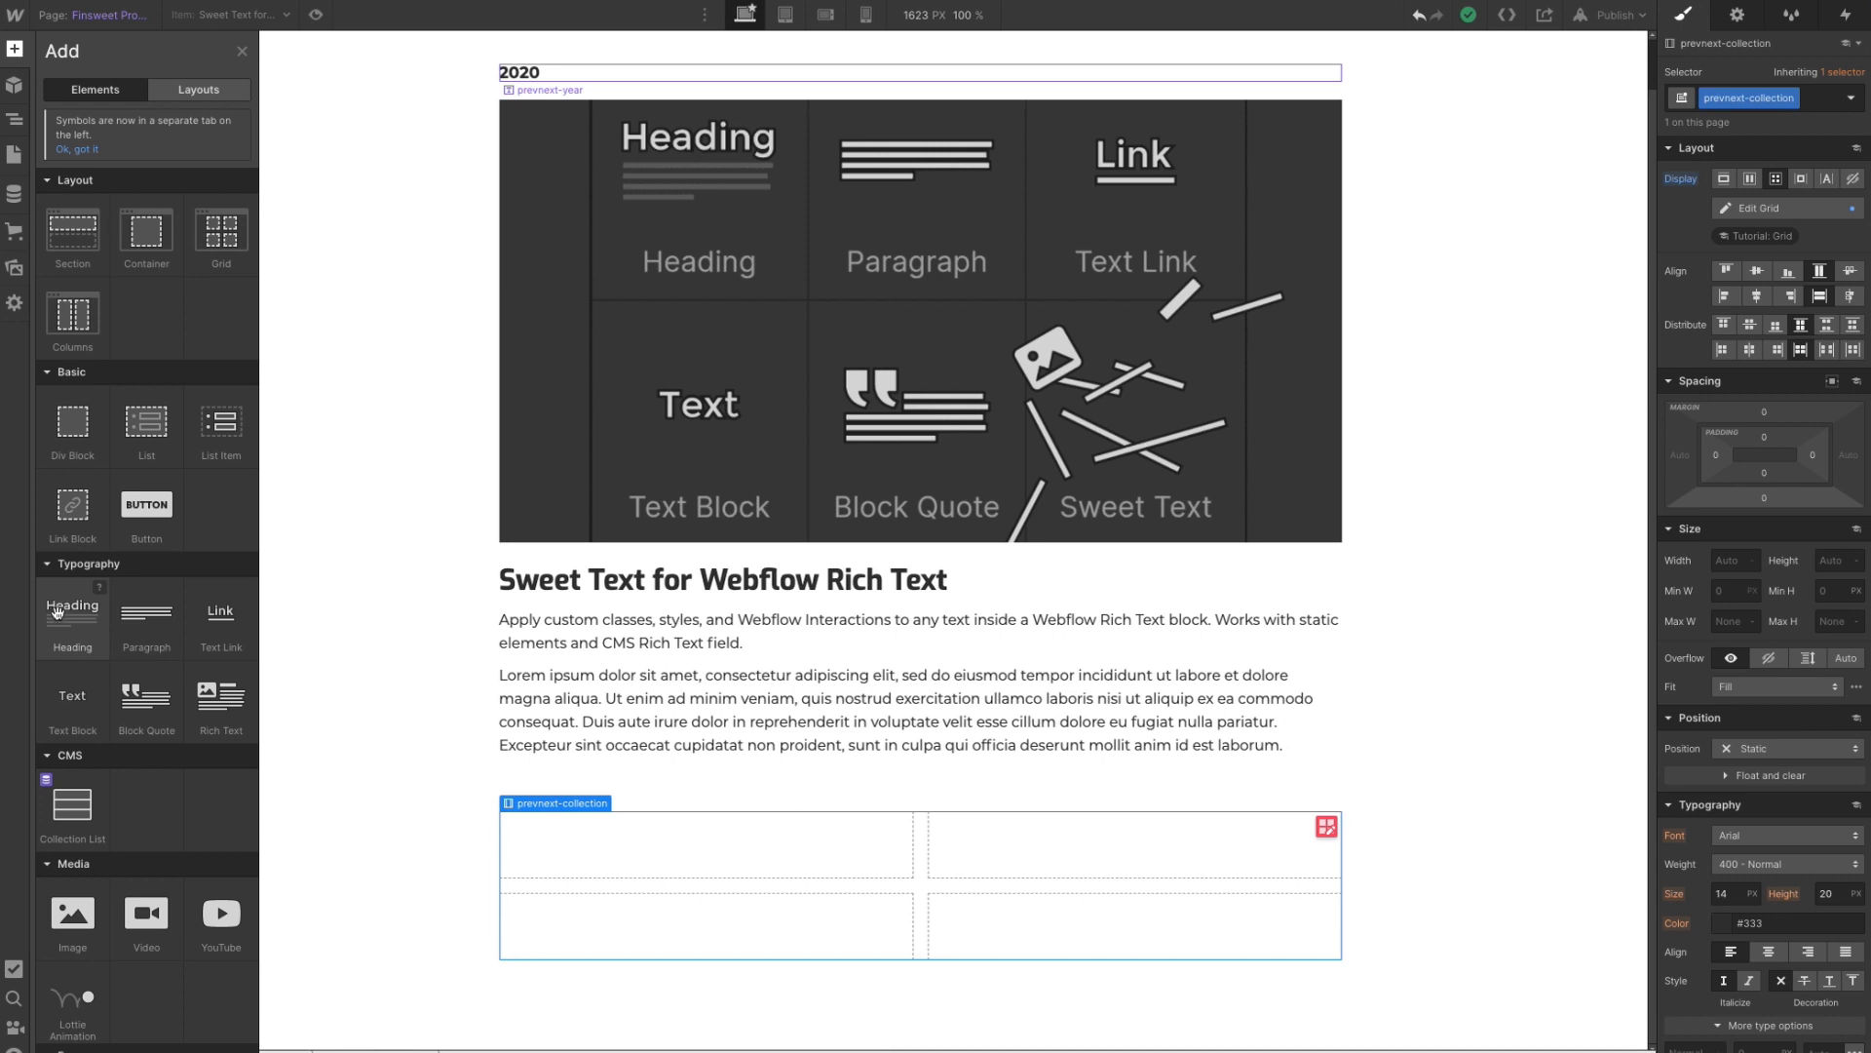
{"action": "left_click_drag", "start_coordinate": [74, 671], "coordinate": [630, 861]}
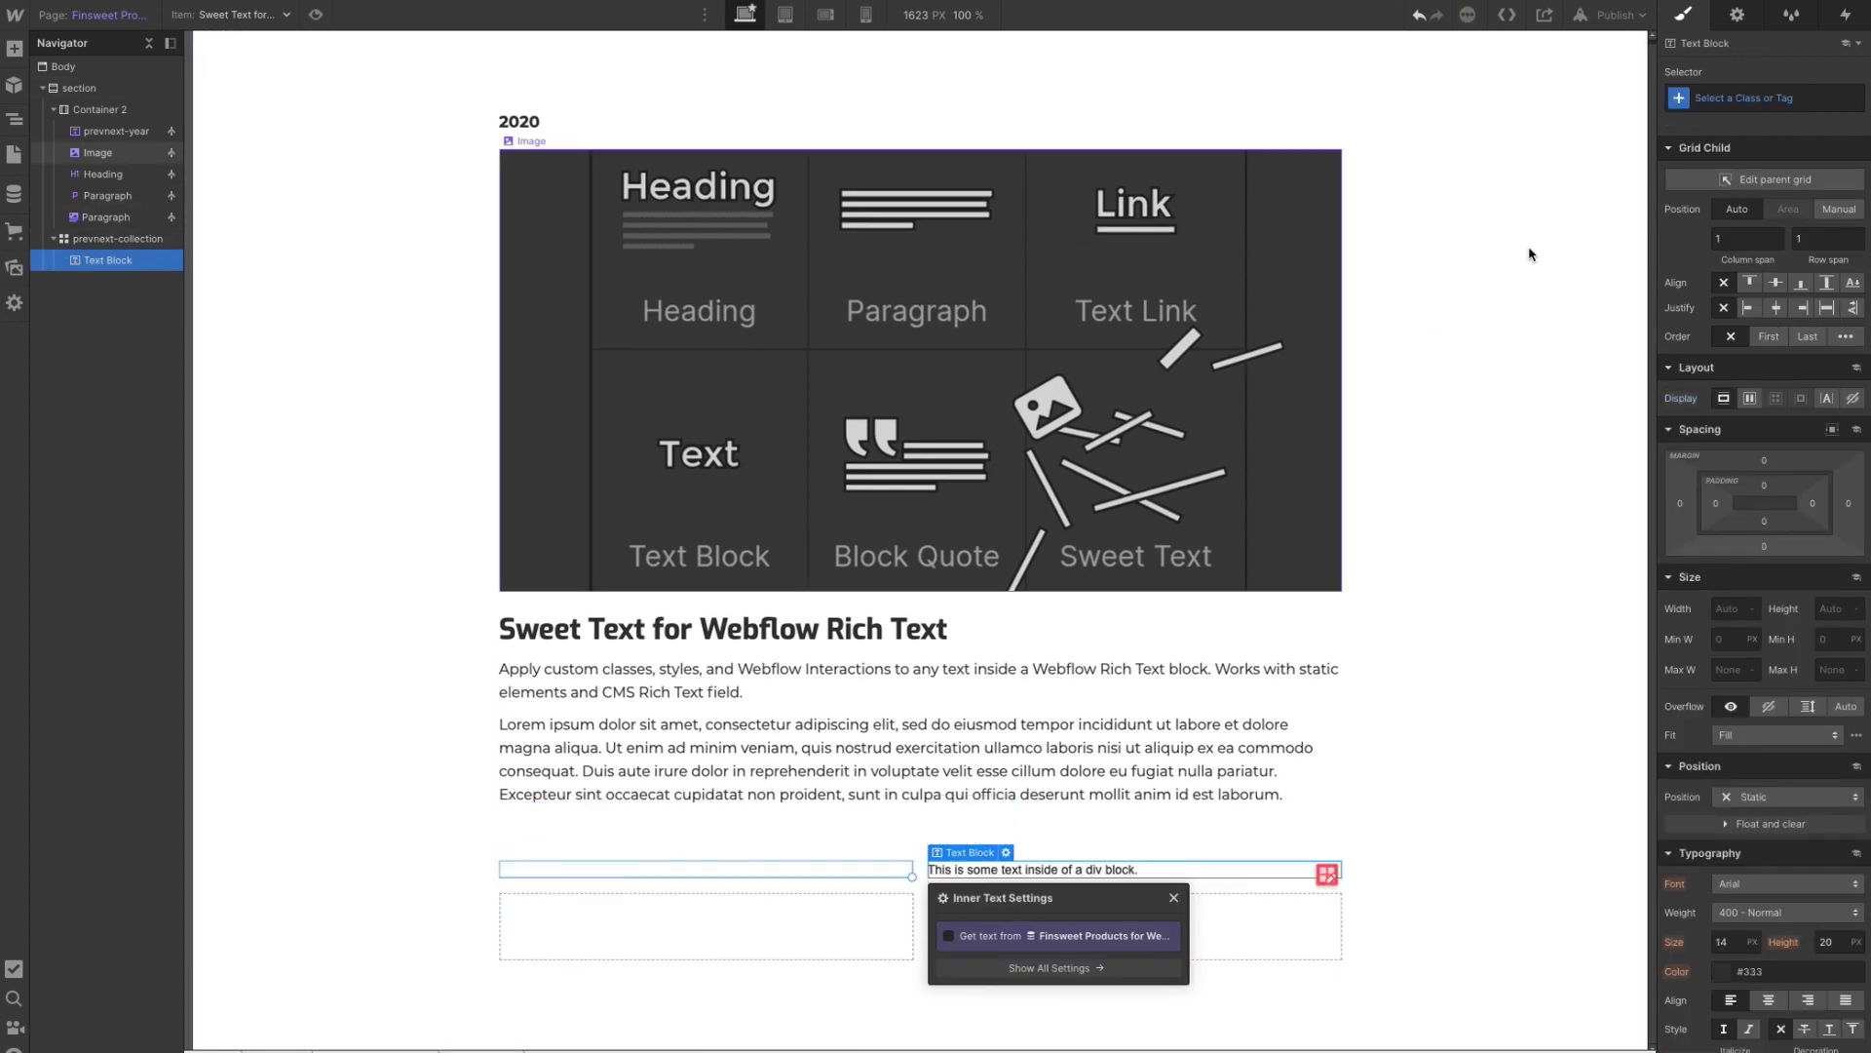
{"action": "left_click", "coordinate": [985, 938]}
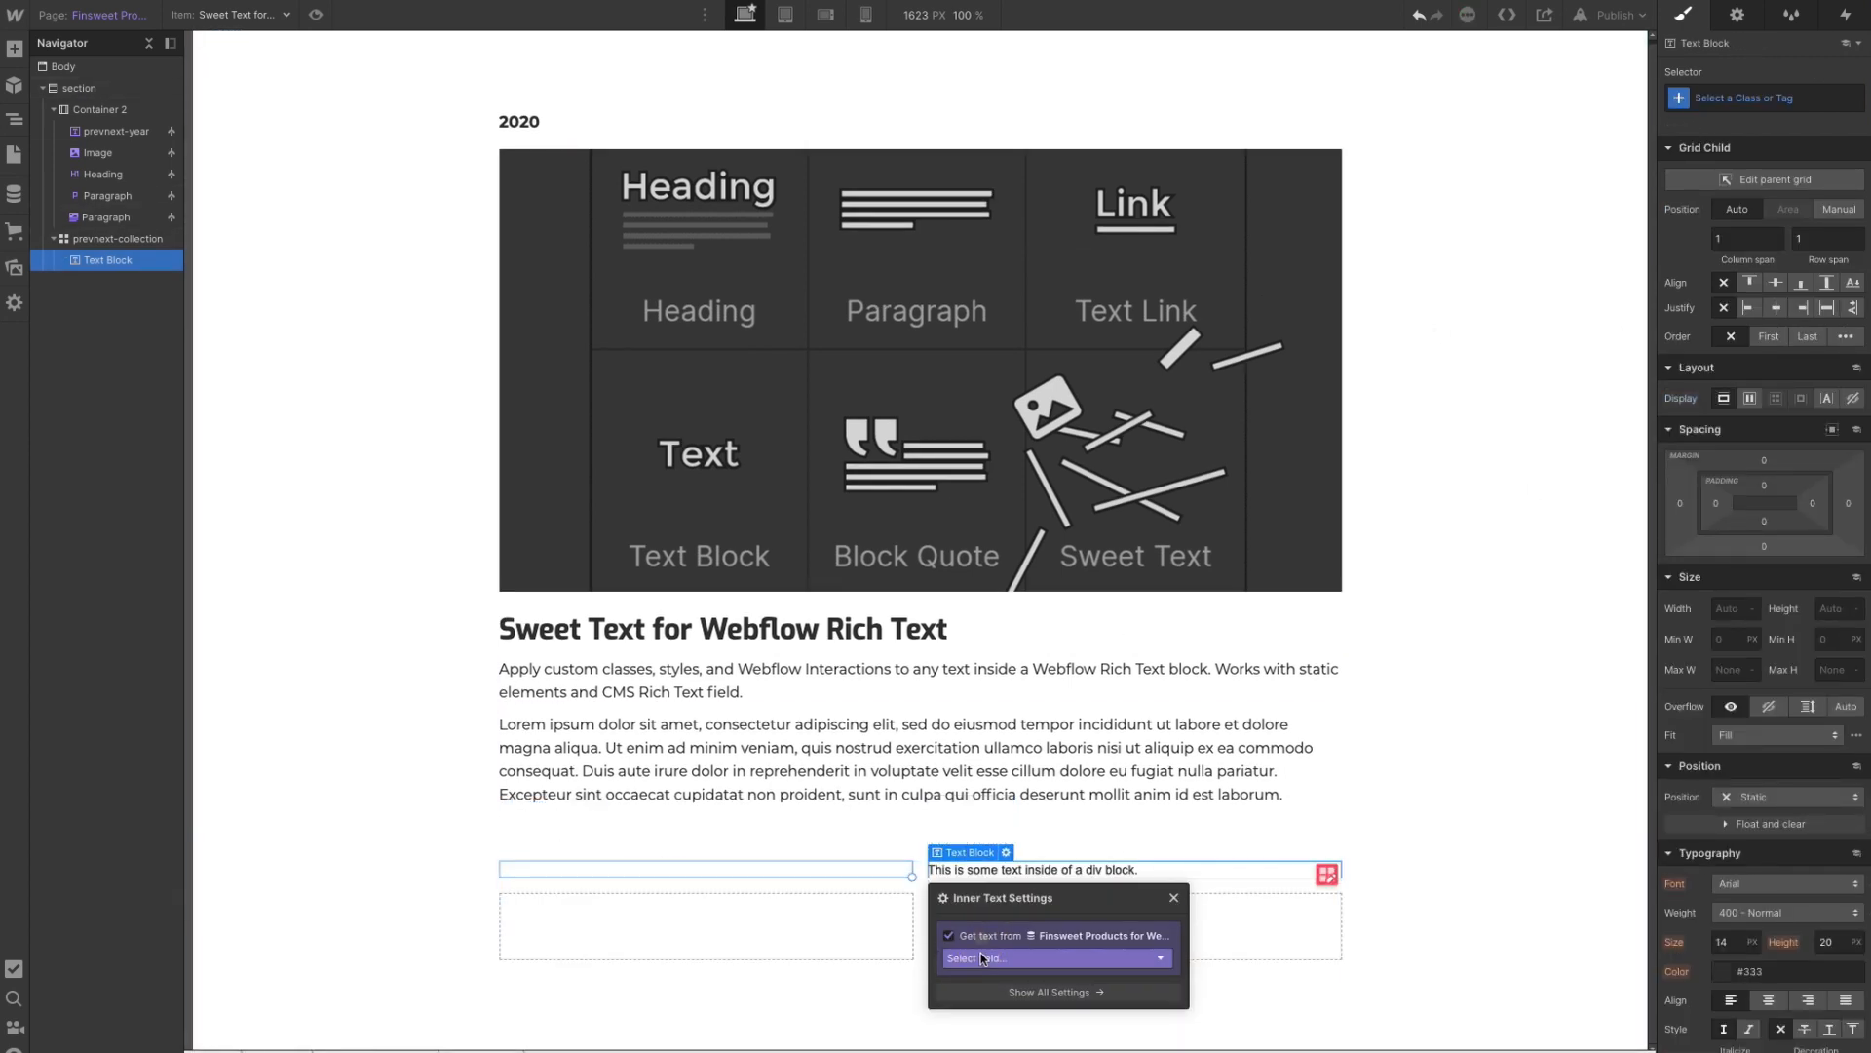
{"action": "left_click", "coordinate": [981, 957]}
{"action": "left_click", "coordinate": [979, 1044]}
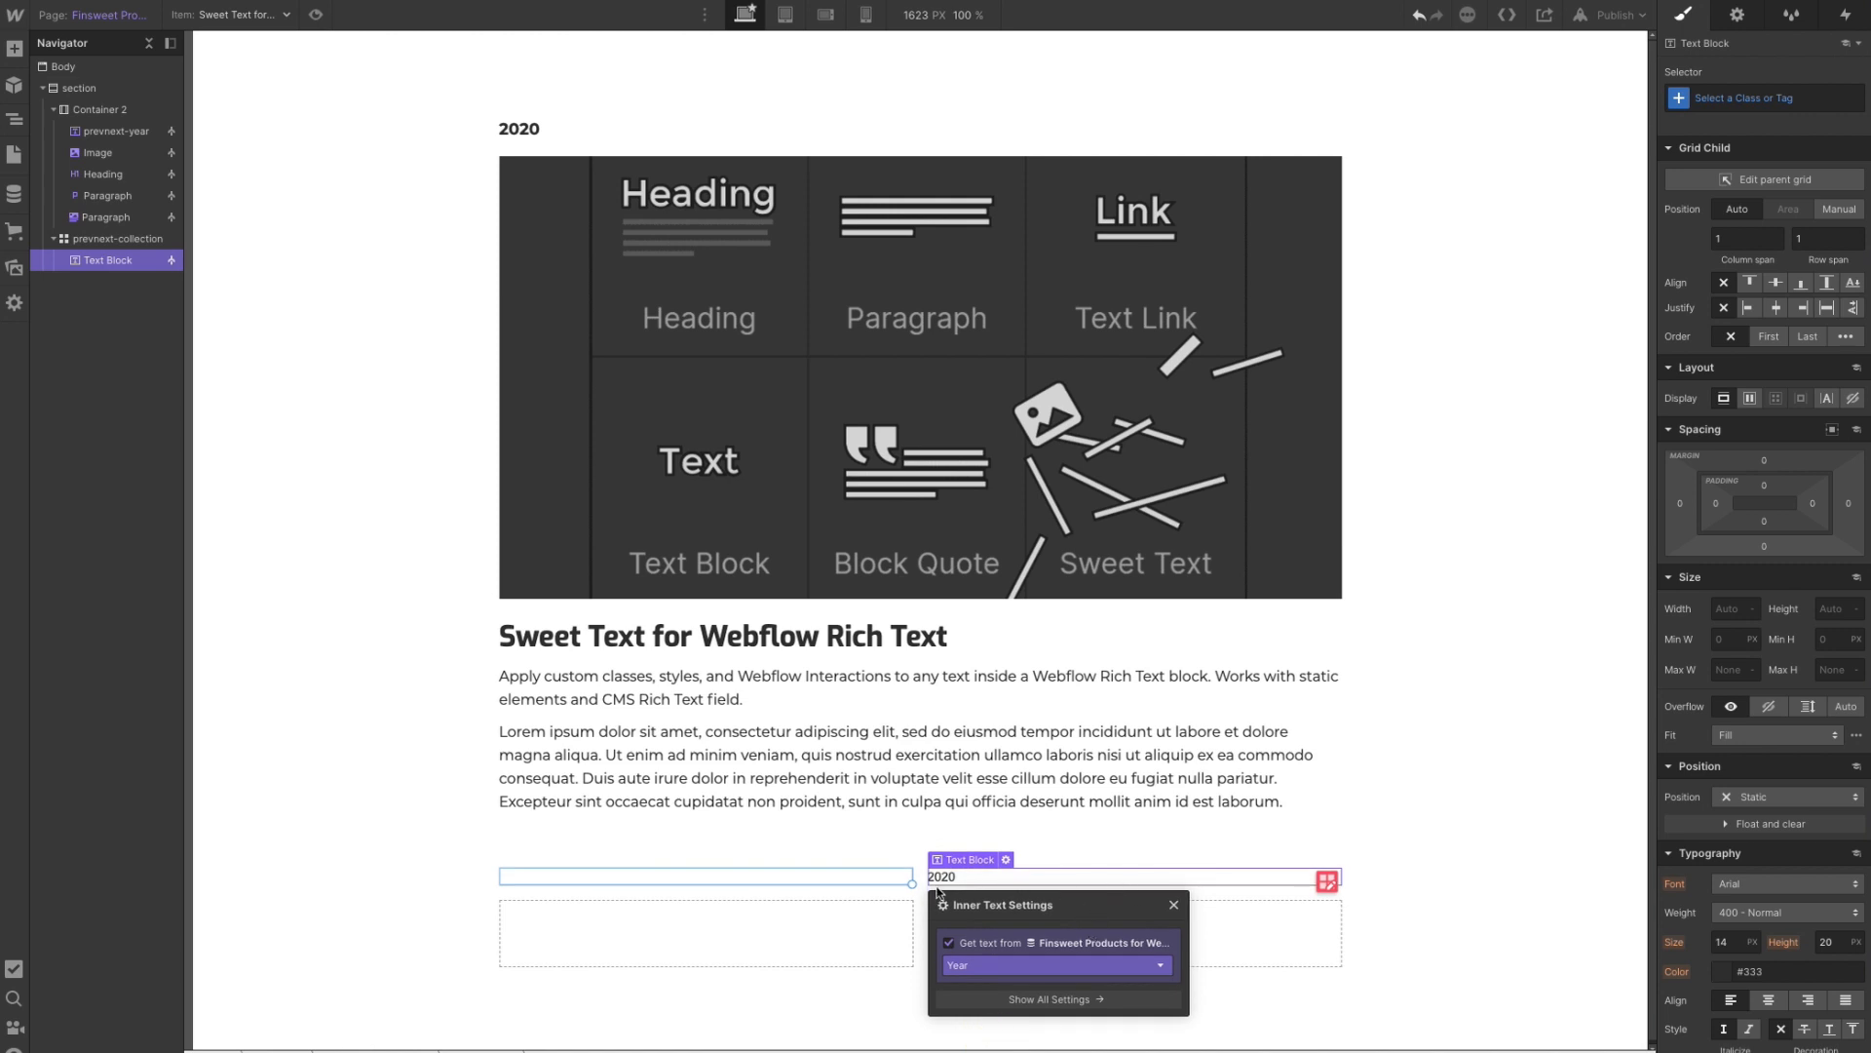
{"action": "left_click", "coordinate": [1673, 90]}
{"action": "type", "text": "prev"}
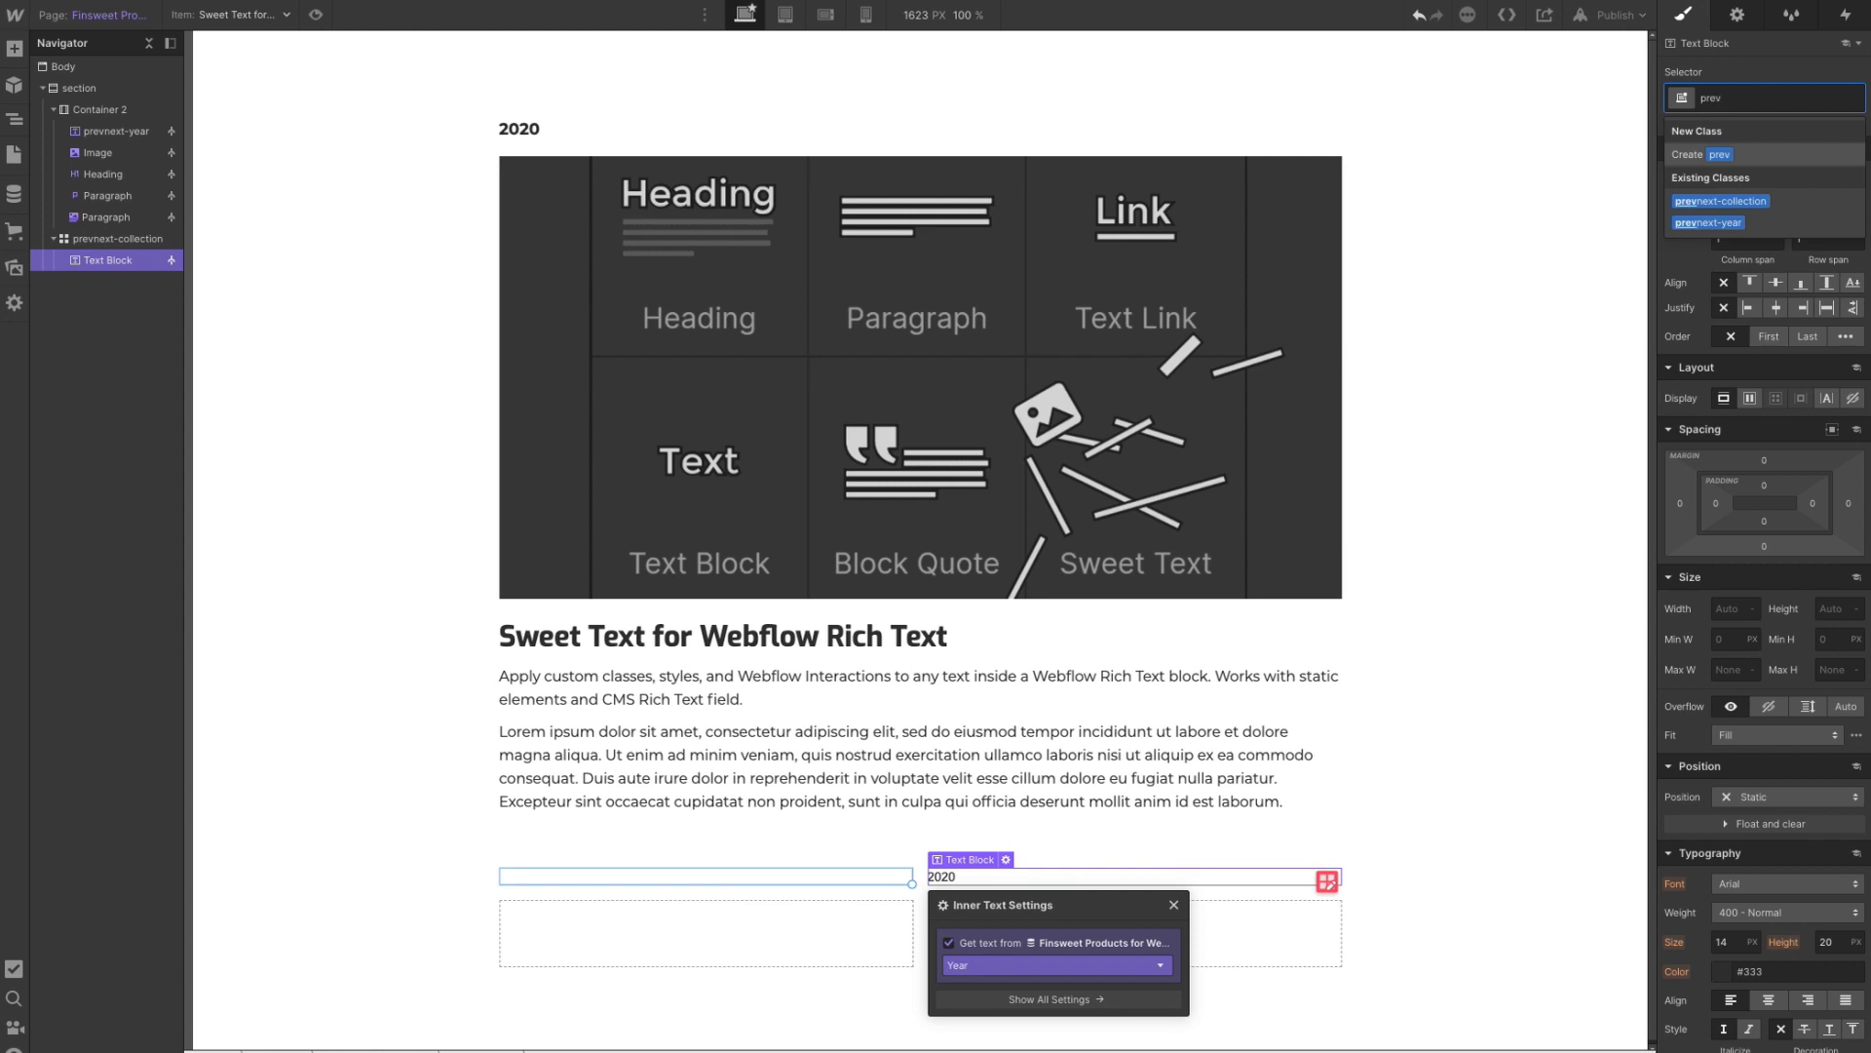
{"action": "left_click", "coordinate": [1708, 222]}
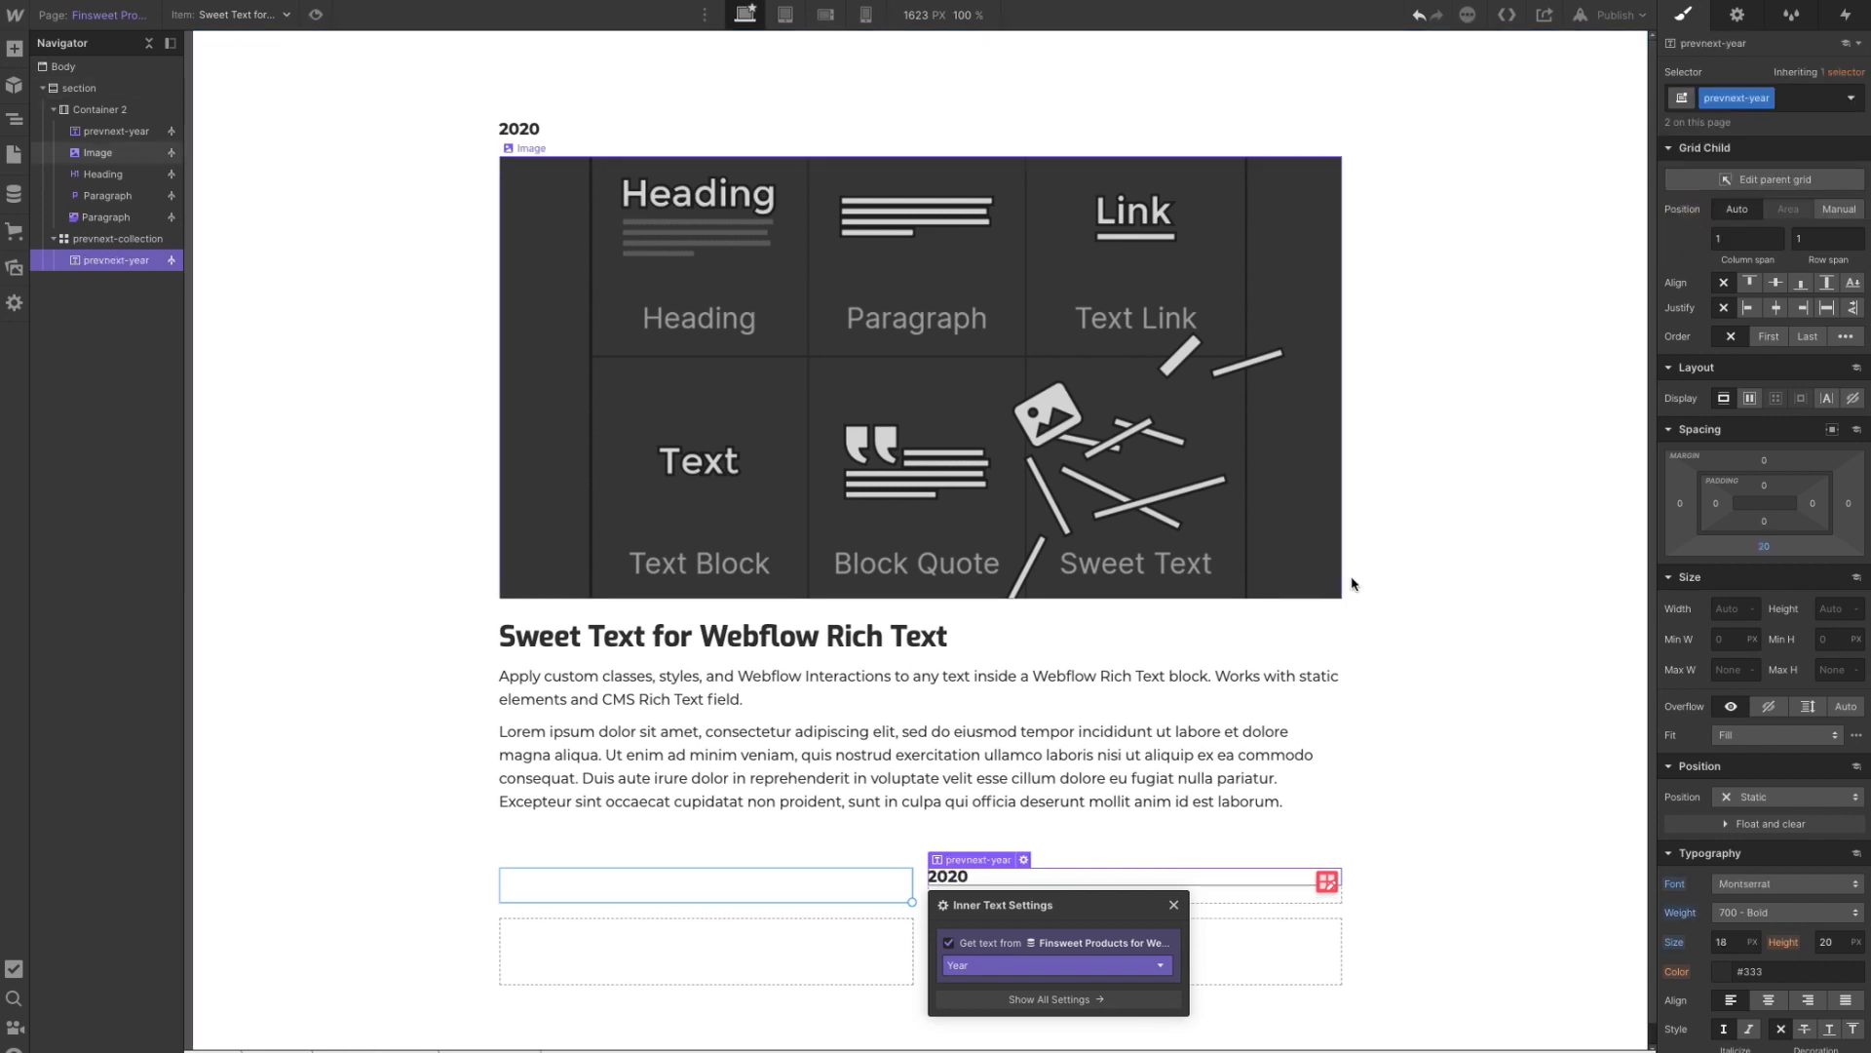
{"action": "key", "text": "ctrl+z"}
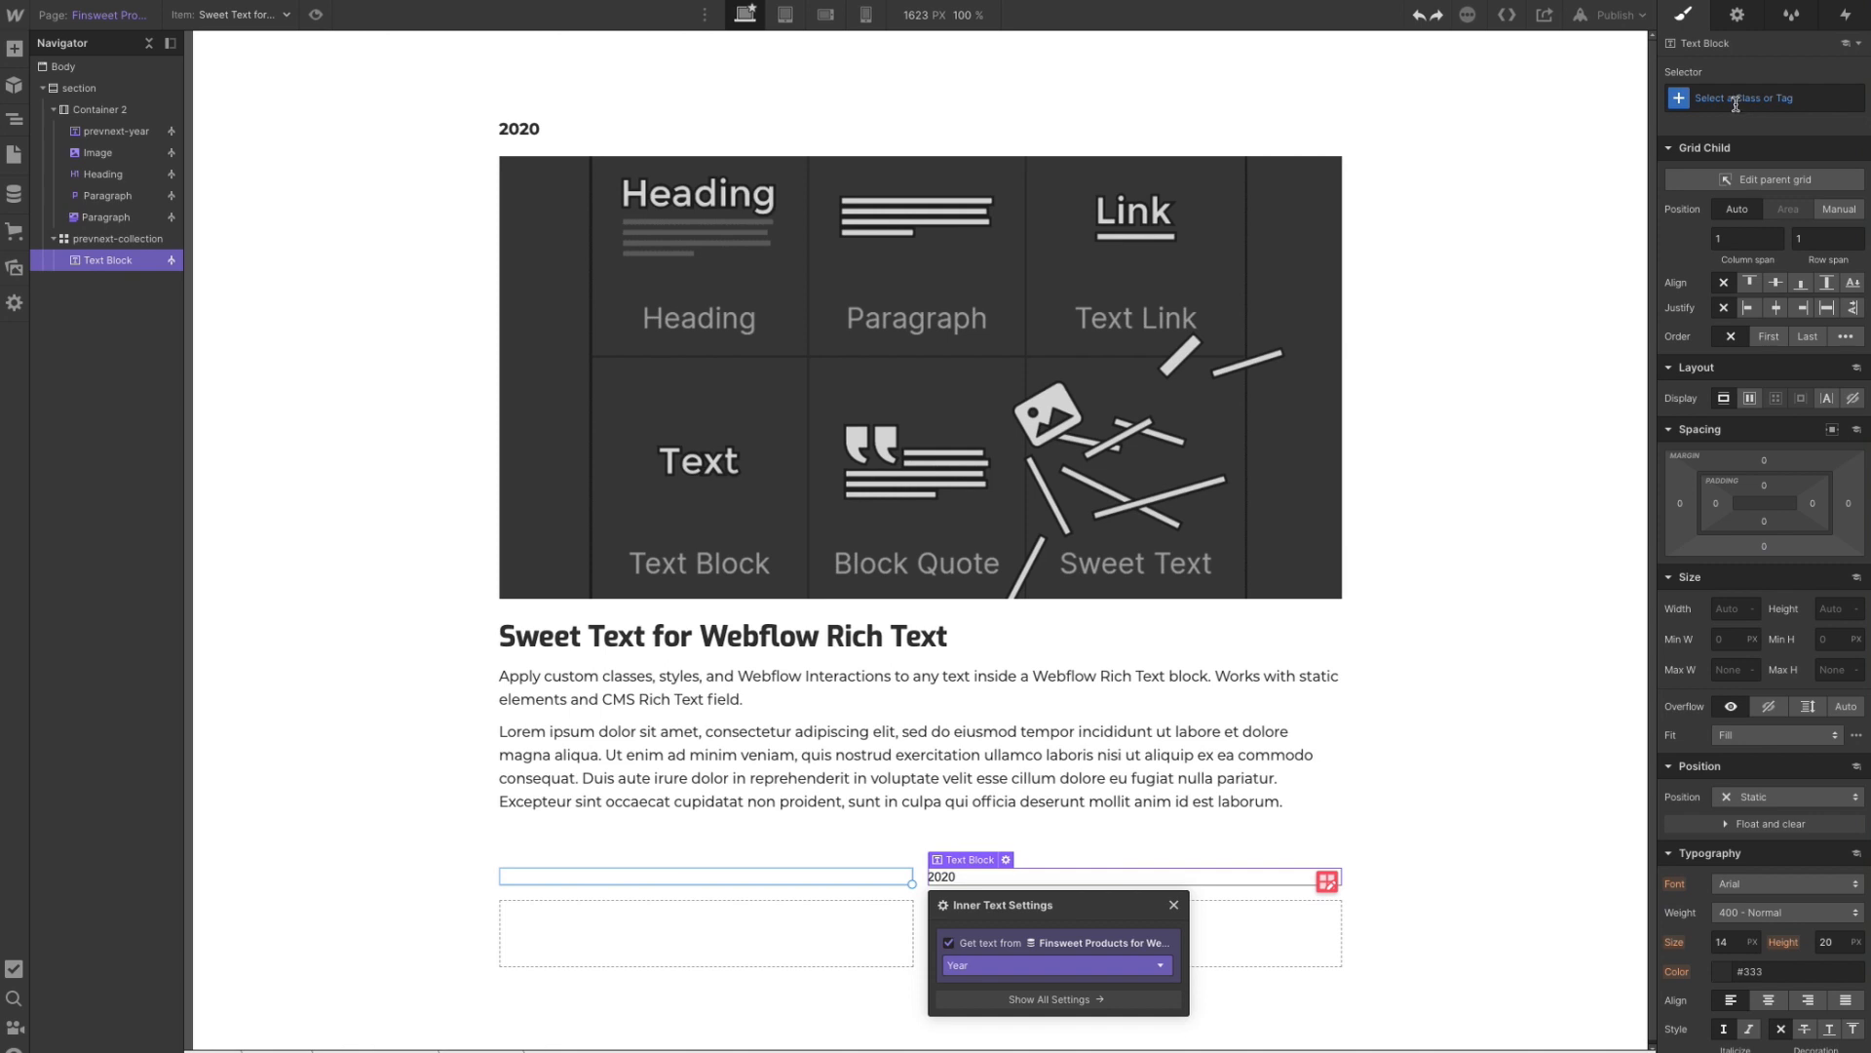
{"action": "left_click", "coordinate": [949, 942]}
- Replace the placeholder text of the grid's Text Block with "Previous Year"
{"action": "double_click", "coordinate": [982, 879]}
{"action": "left_click", "coordinate": [982, 877]}
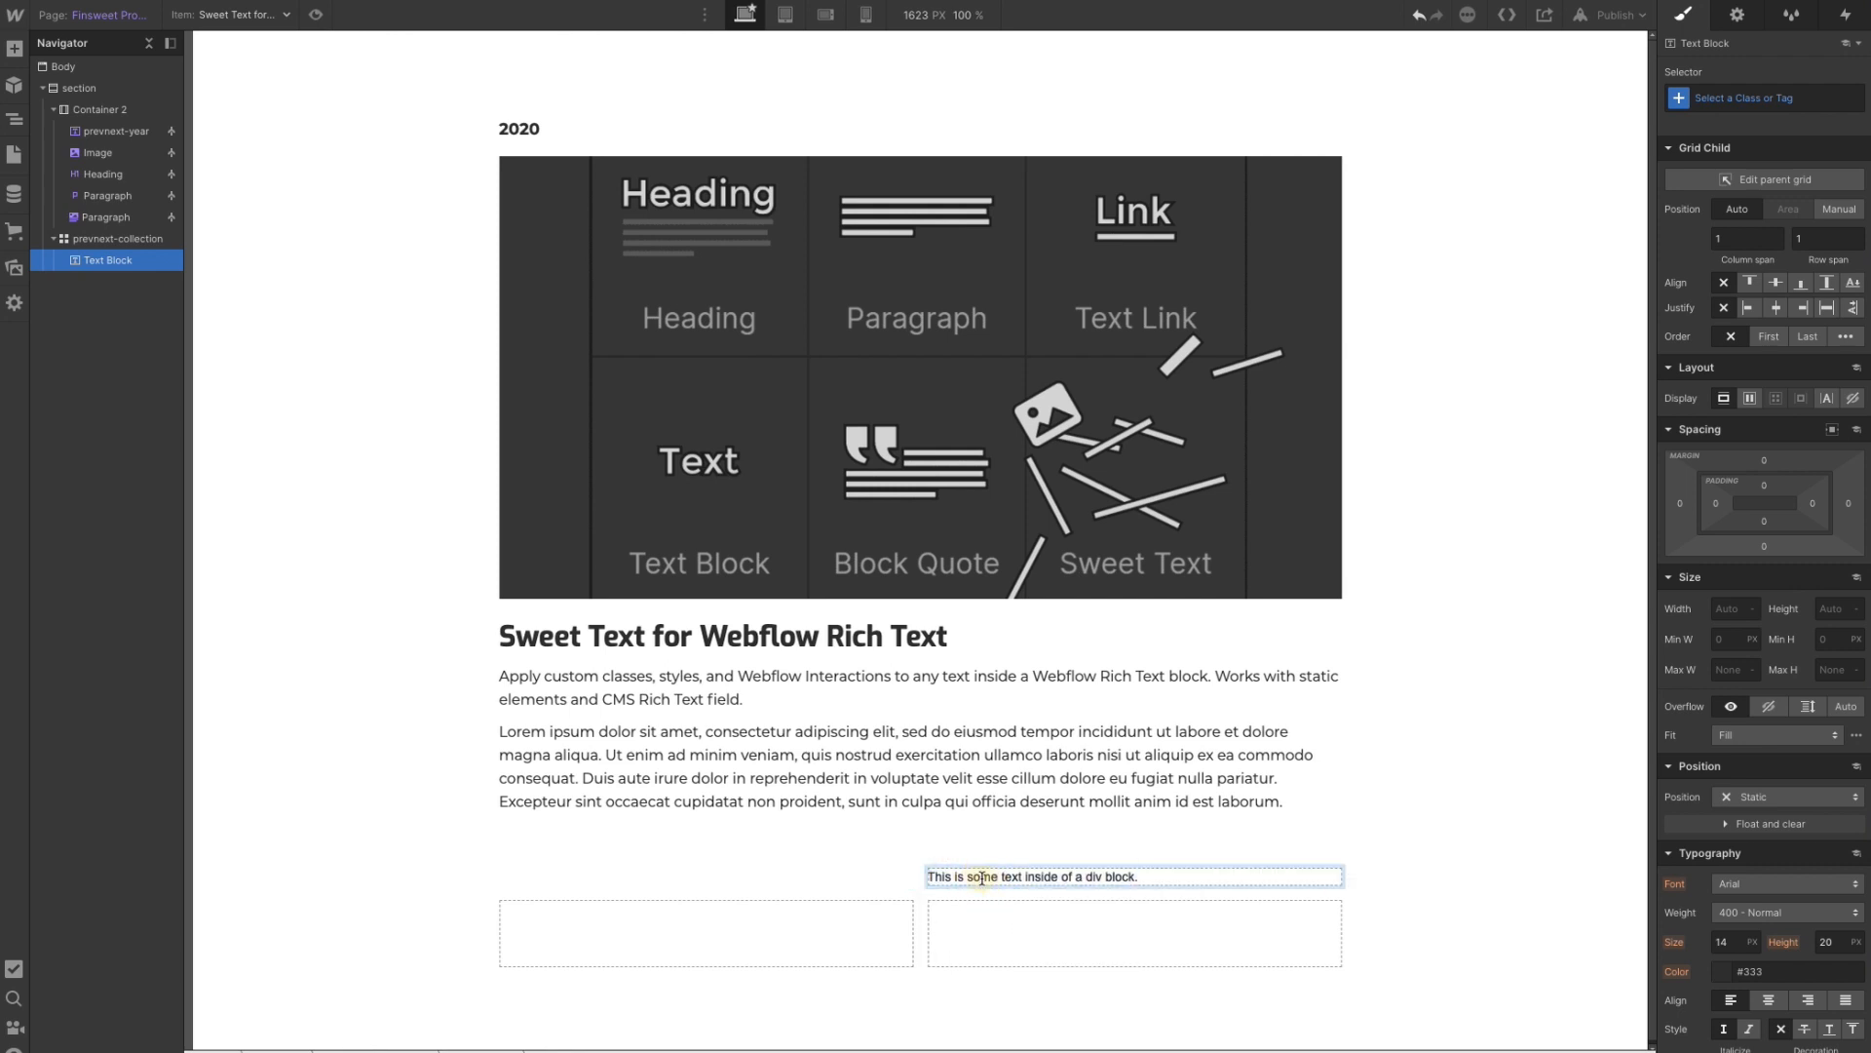
{"action": "double_click", "coordinate": [983, 877]}
{"action": "triple_click", "coordinate": [983, 877]}
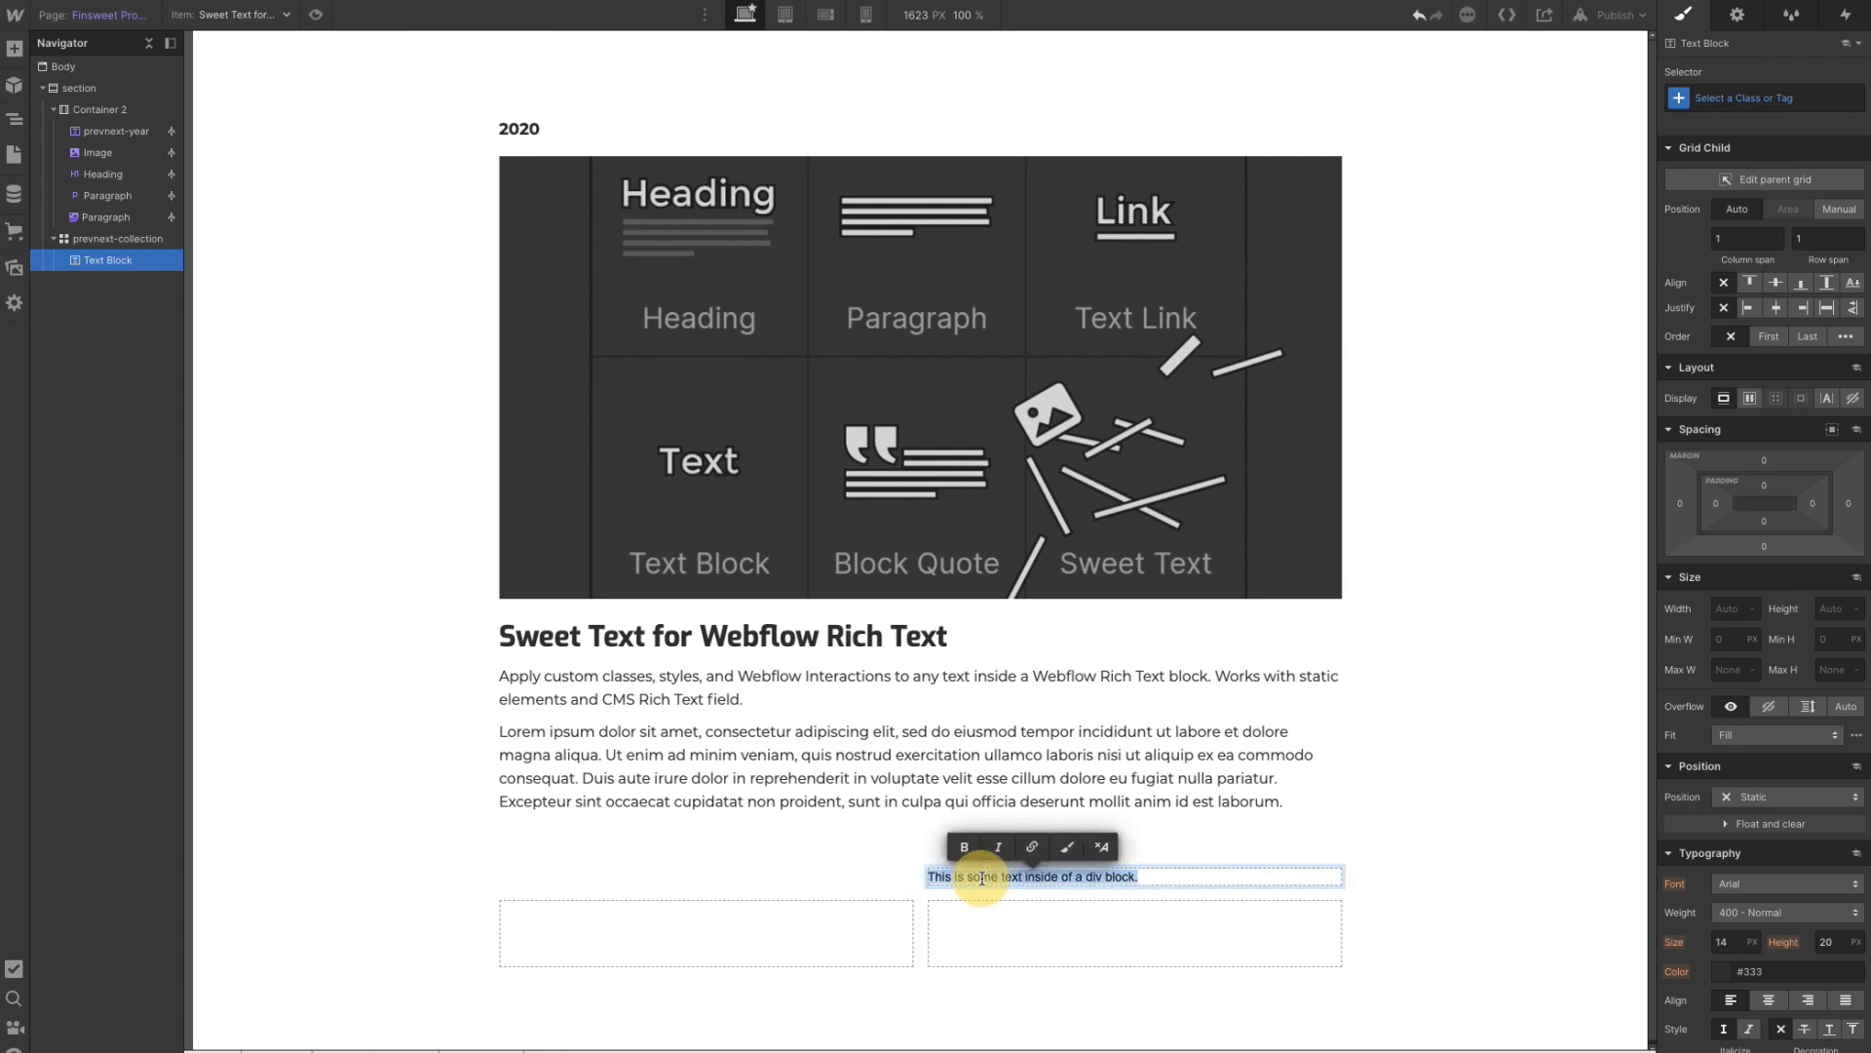
{"action": "type", "text": "Previous Year"}
{"action": "left_click", "coordinate": [1003, 886]}
{"action": "left_click", "coordinate": [1002, 885]}
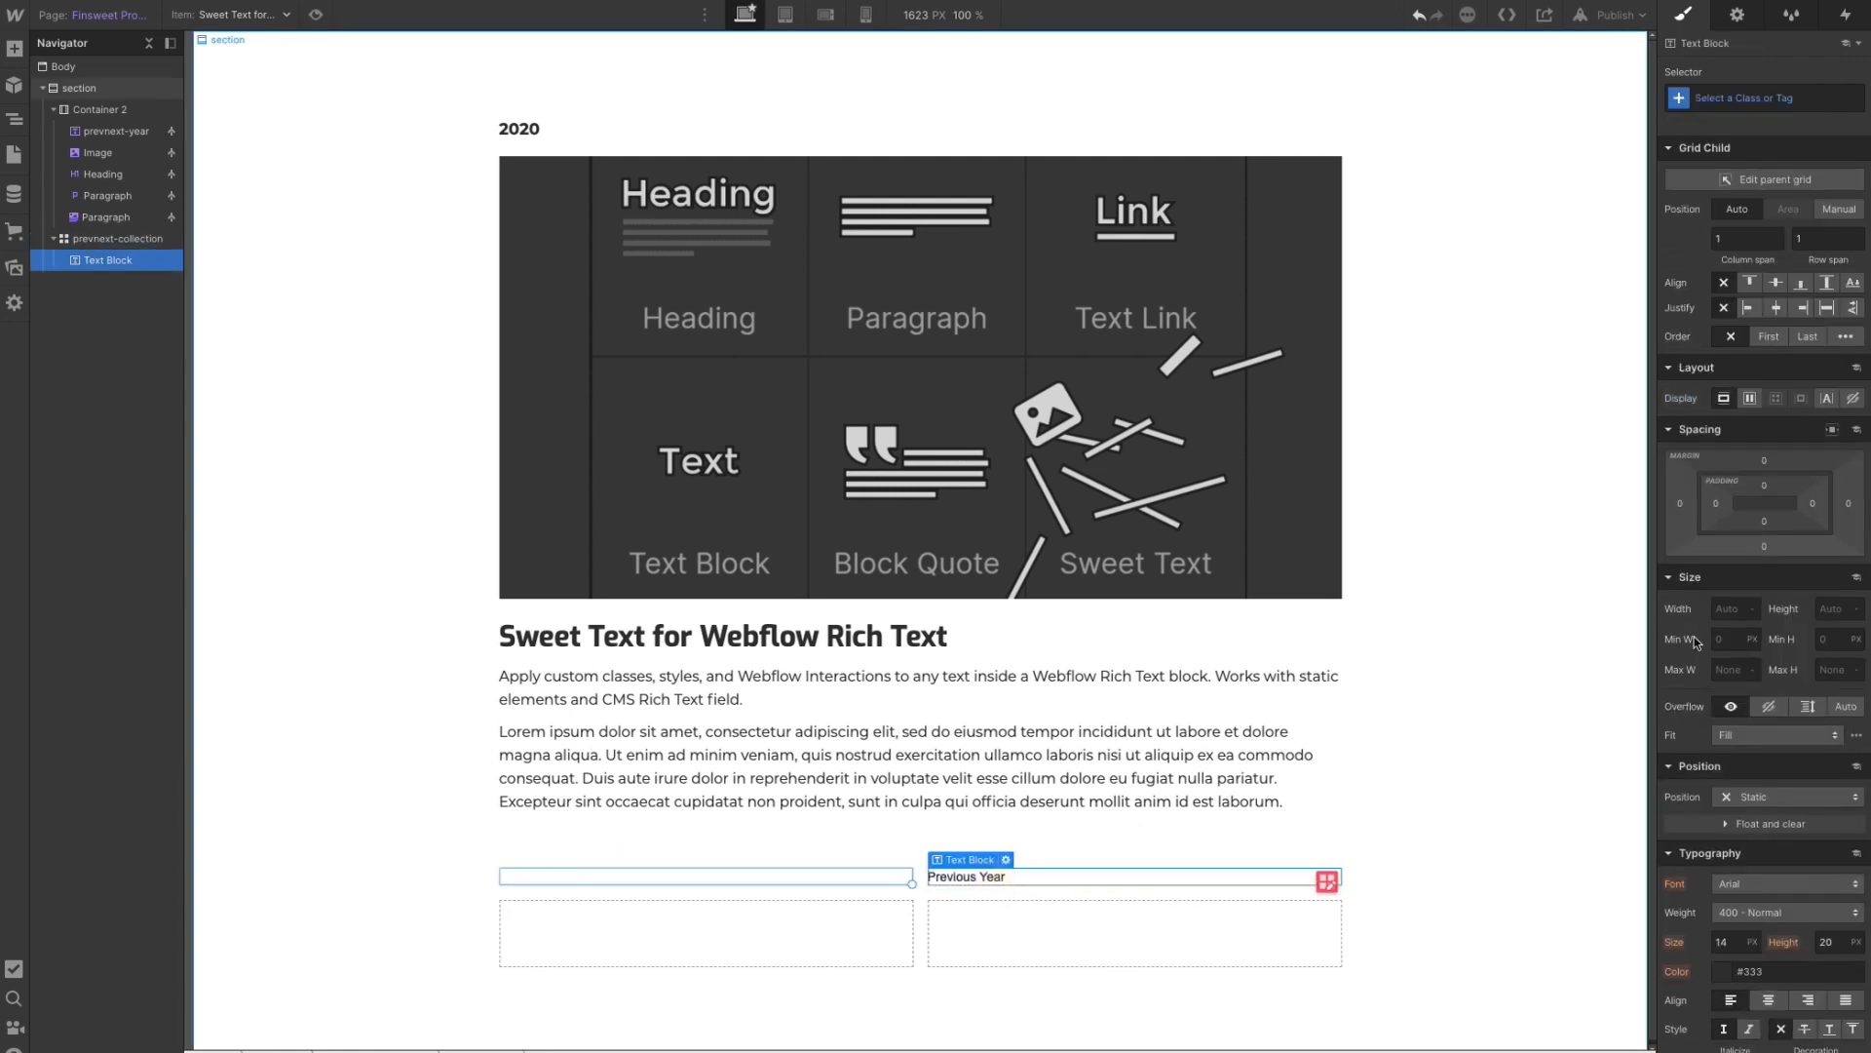
- Set the Previous Year text's font to Montserrat and its size to 16 px
{"action": "left_click", "coordinate": [1739, 887]}
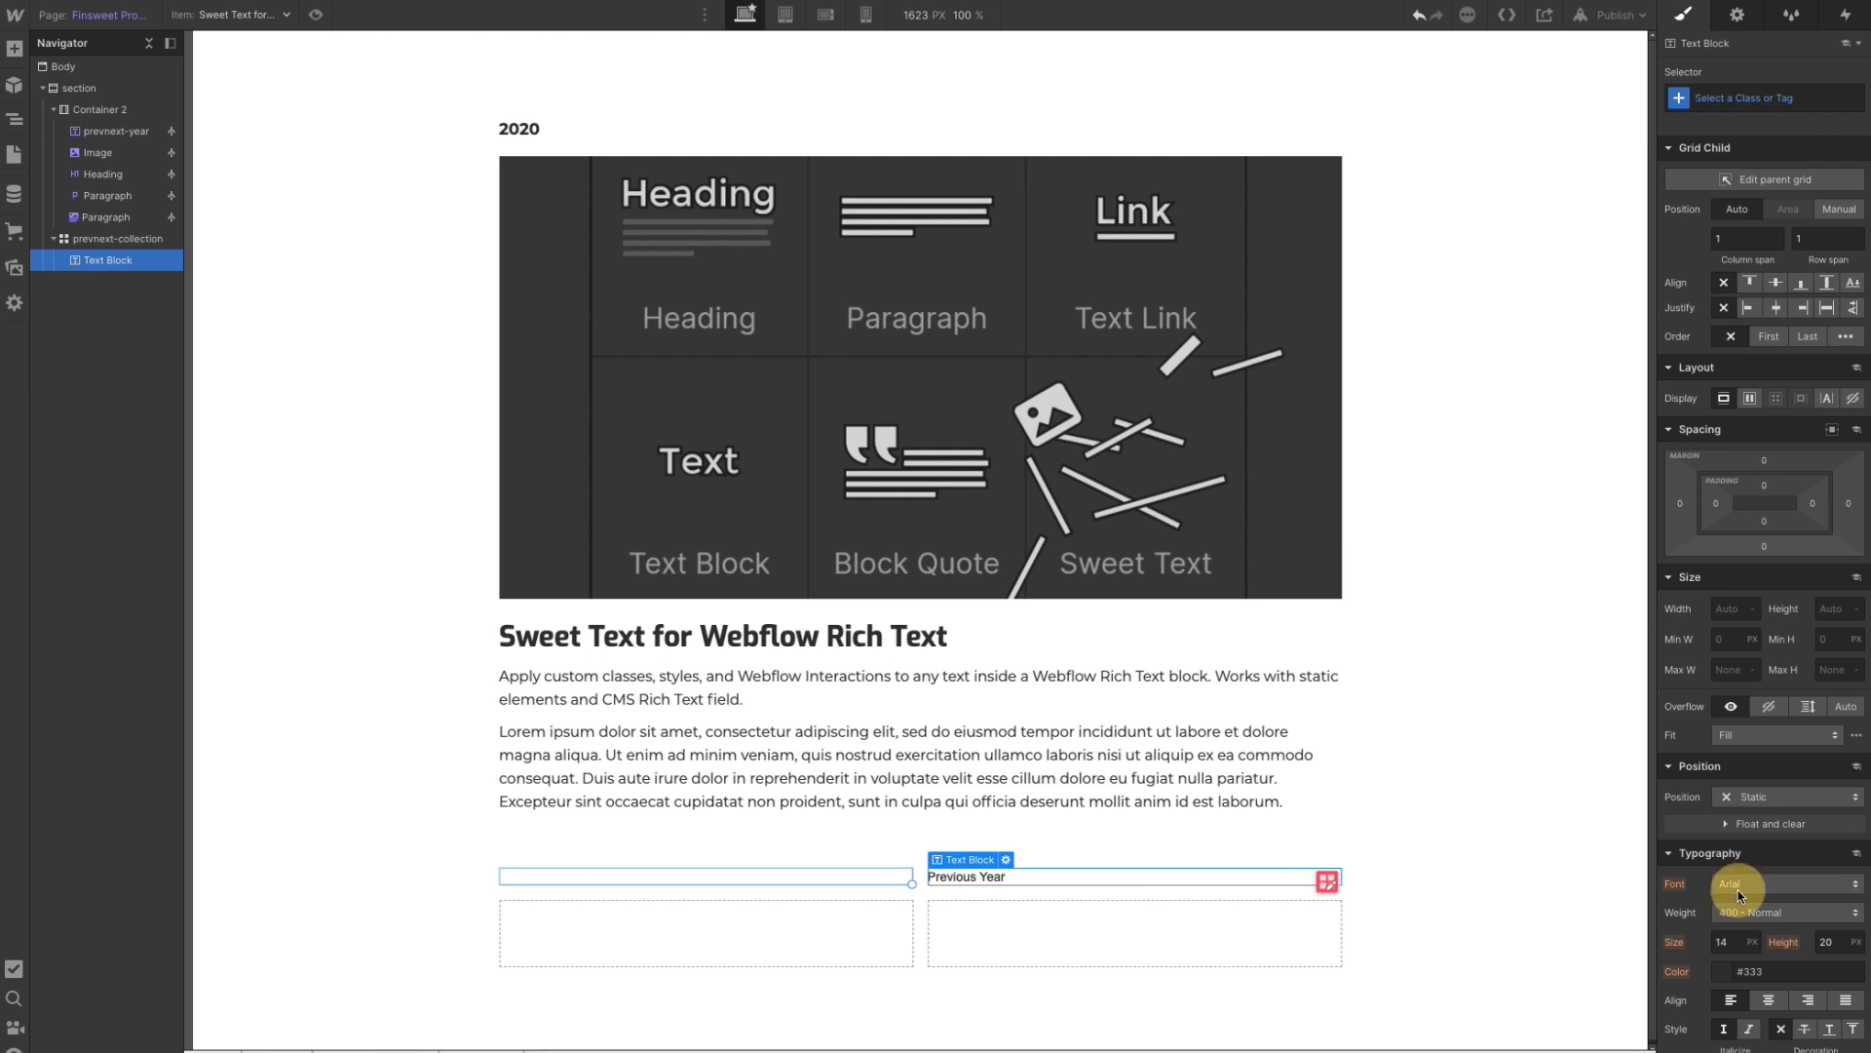
{"action": "left_click", "coordinate": [1737, 759]}
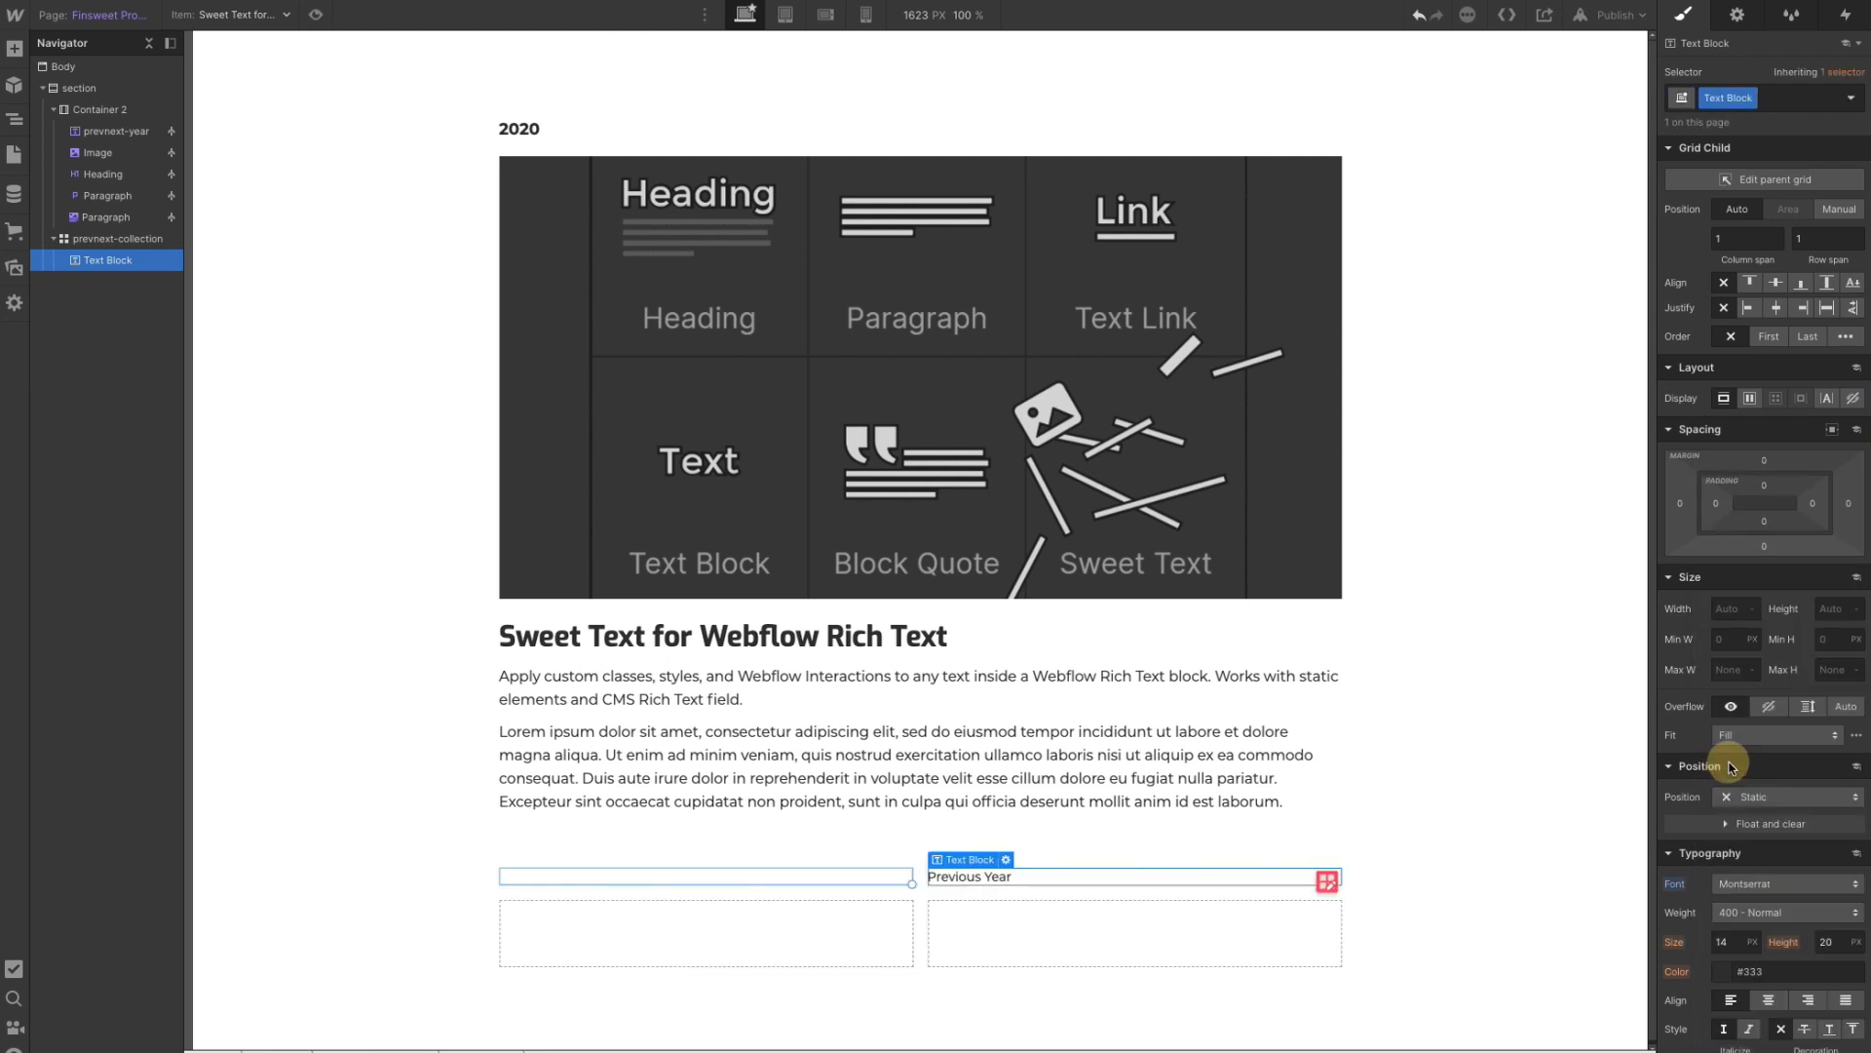
{"action": "left_click", "coordinate": [1738, 942]}
{"action": "type", "text": "18"}
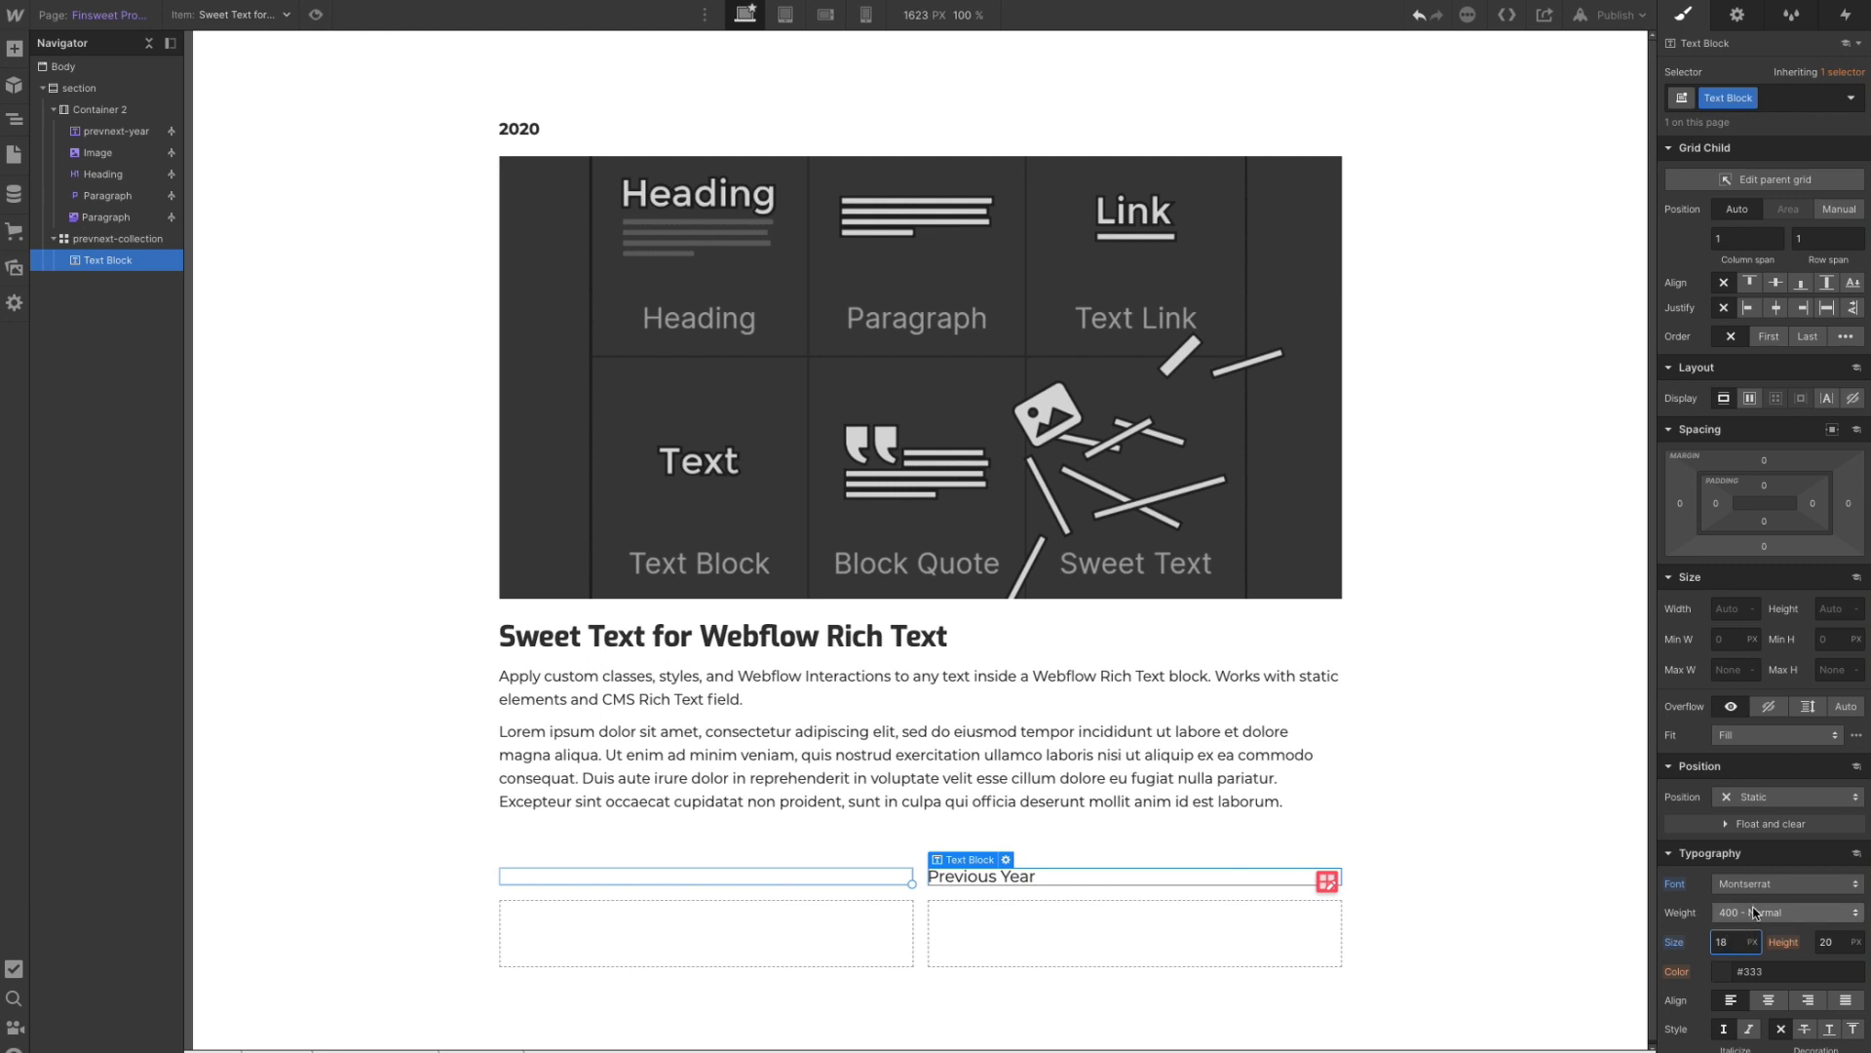
{"action": "left_click", "coordinate": [1740, 942]}
{"action": "type", "text": "16"}
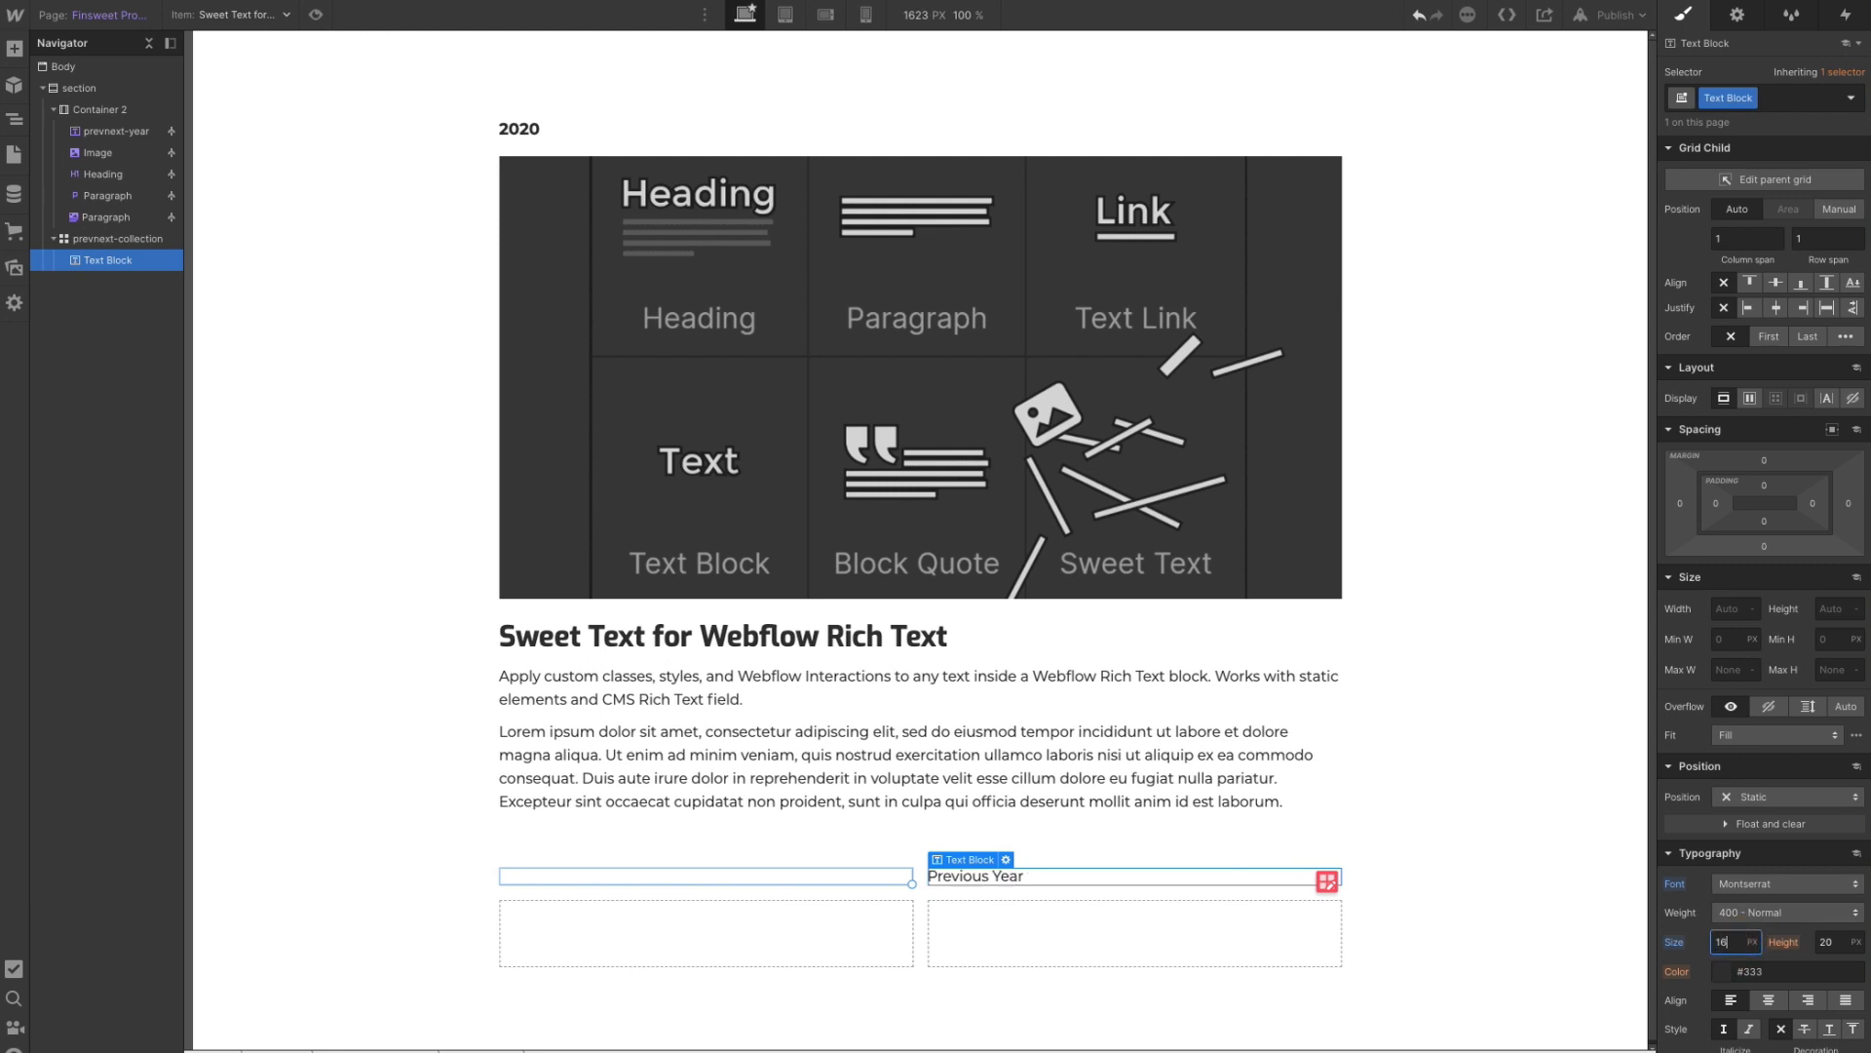
- Compare font weights on the Previous Year text and set it to 700 - Bold
{"action": "left_click", "coordinate": [1745, 911]}
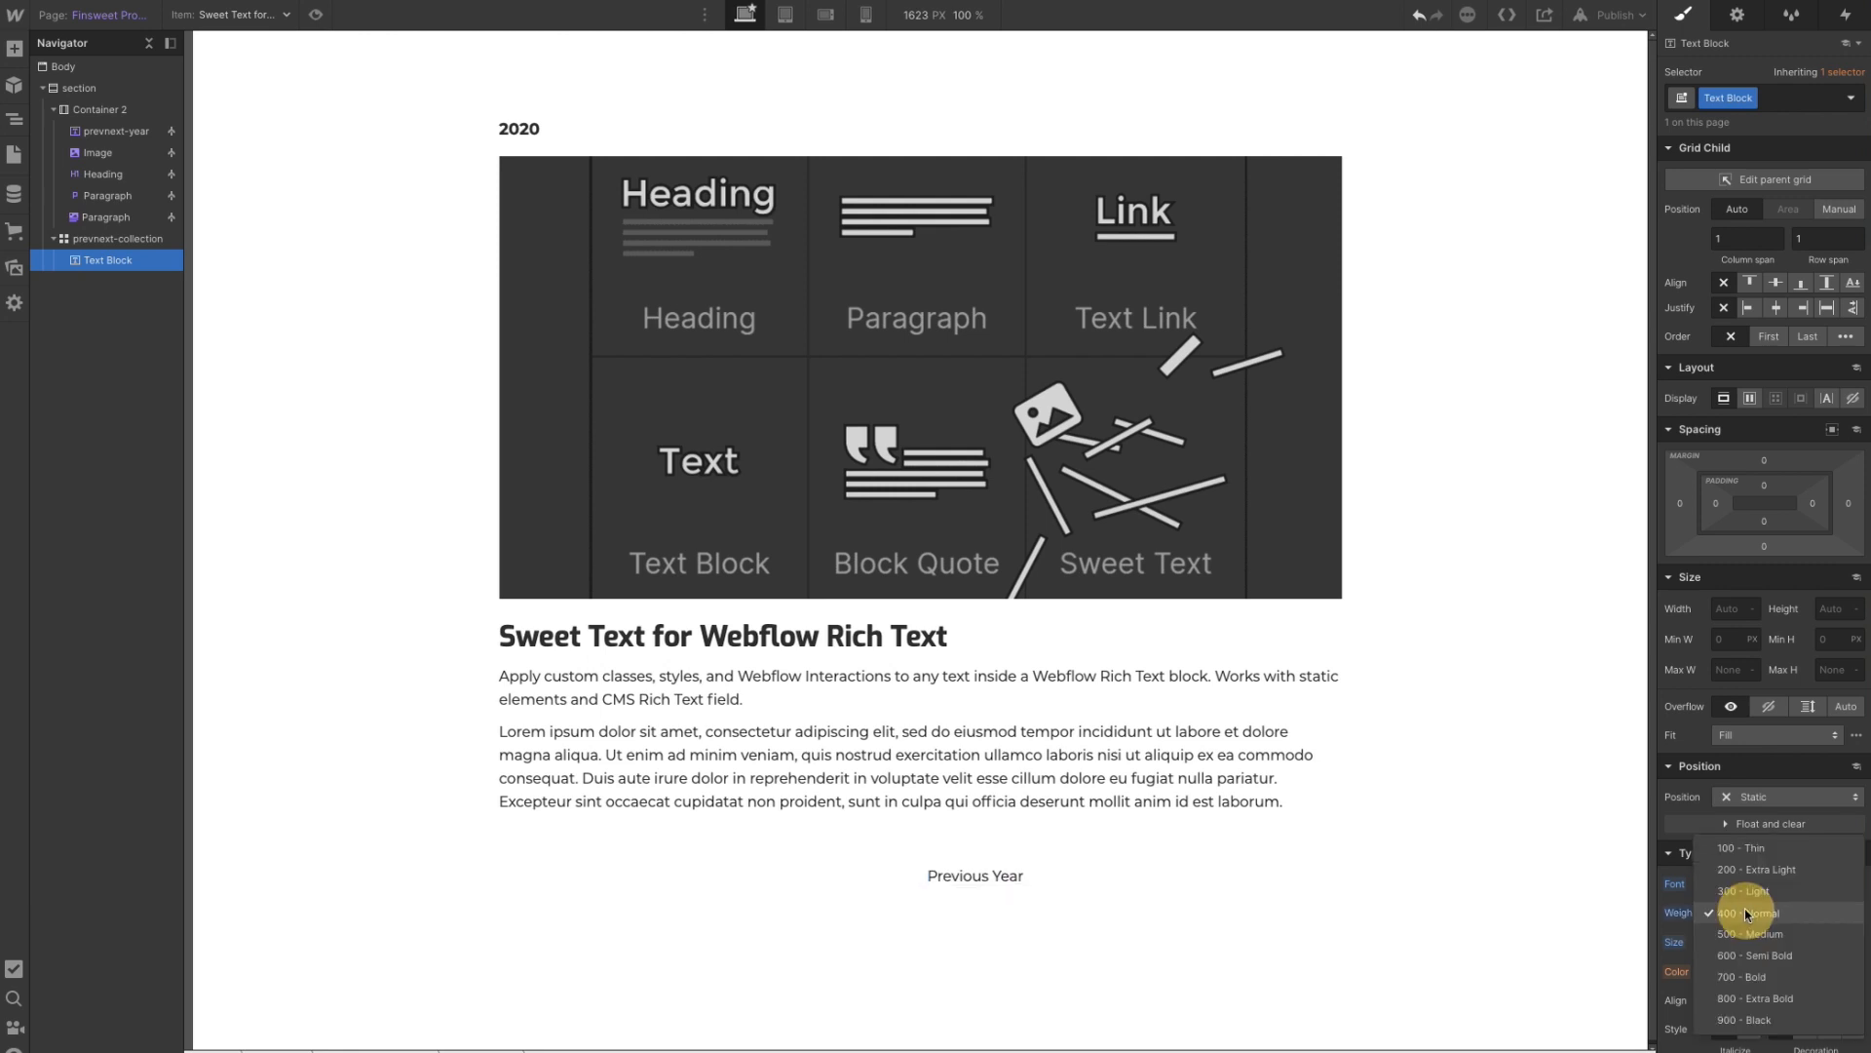
{"action": "left_click", "coordinate": [1752, 975]}
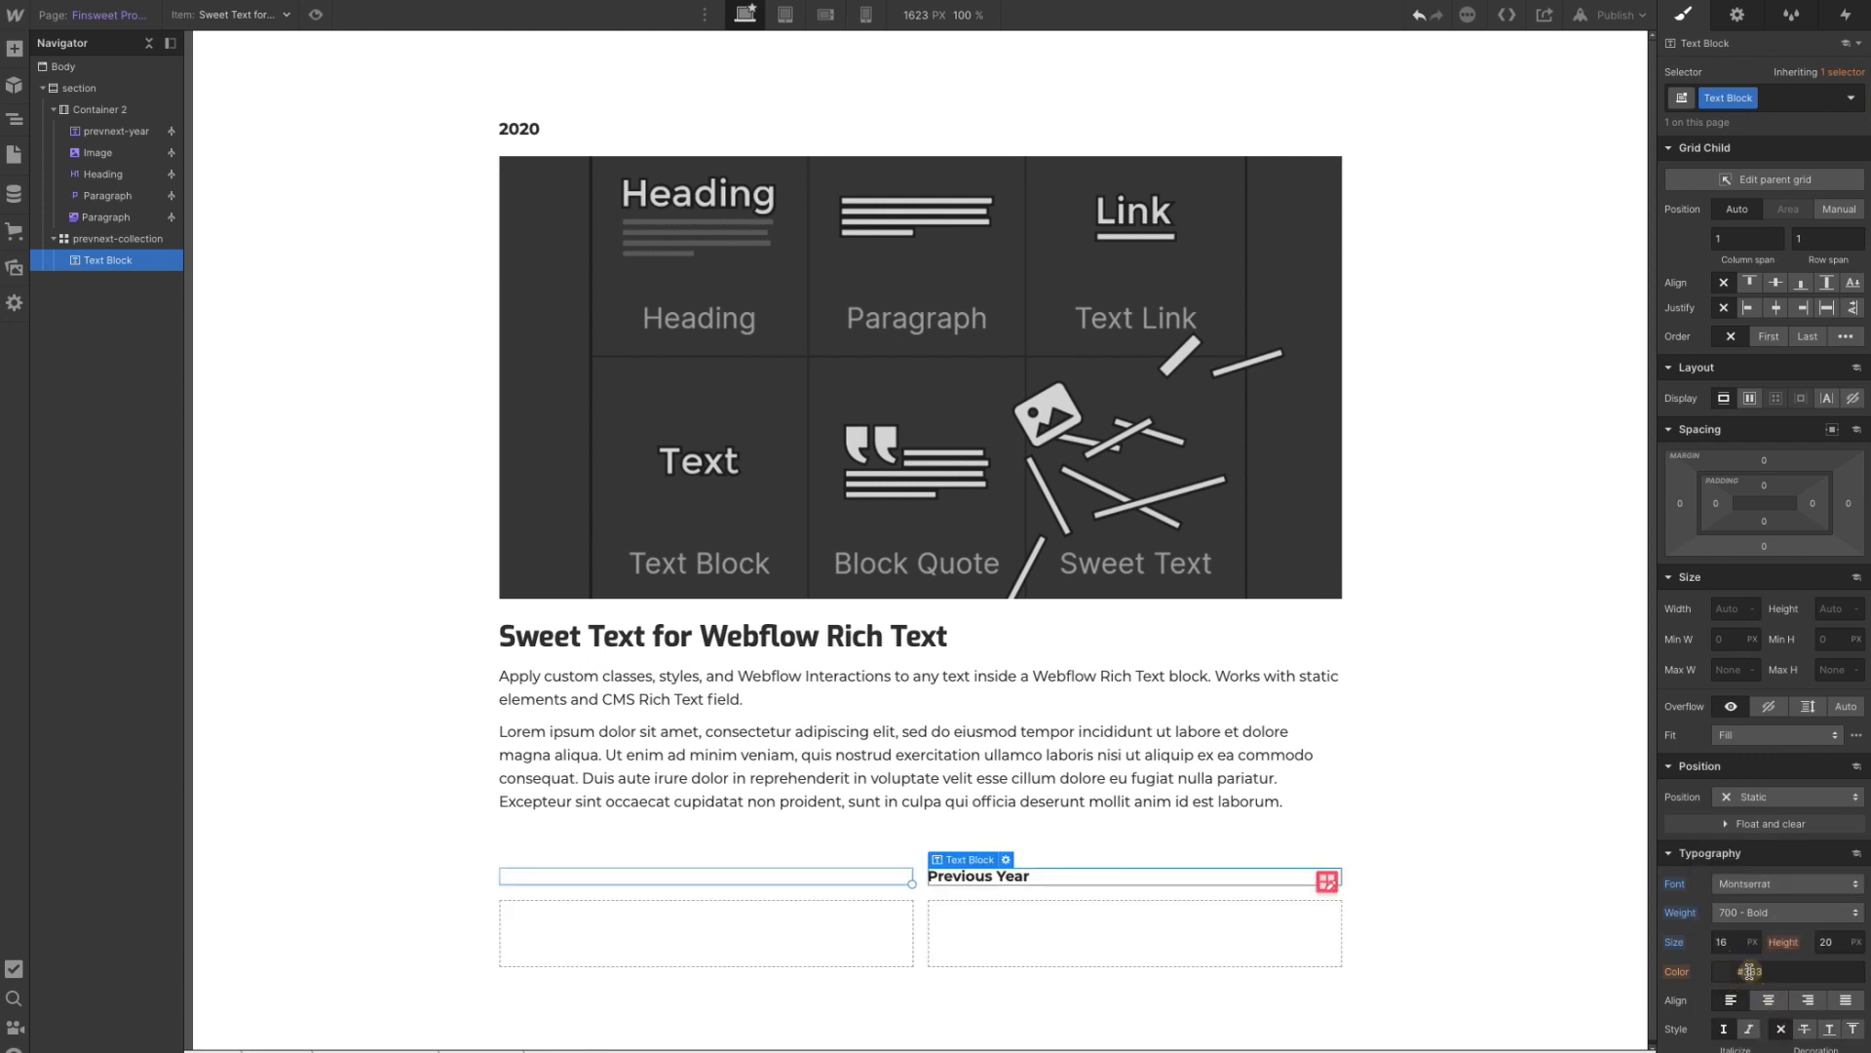
{"action": "left_click", "coordinate": [1742, 914]}
{"action": "left_click", "coordinate": [1745, 891]}
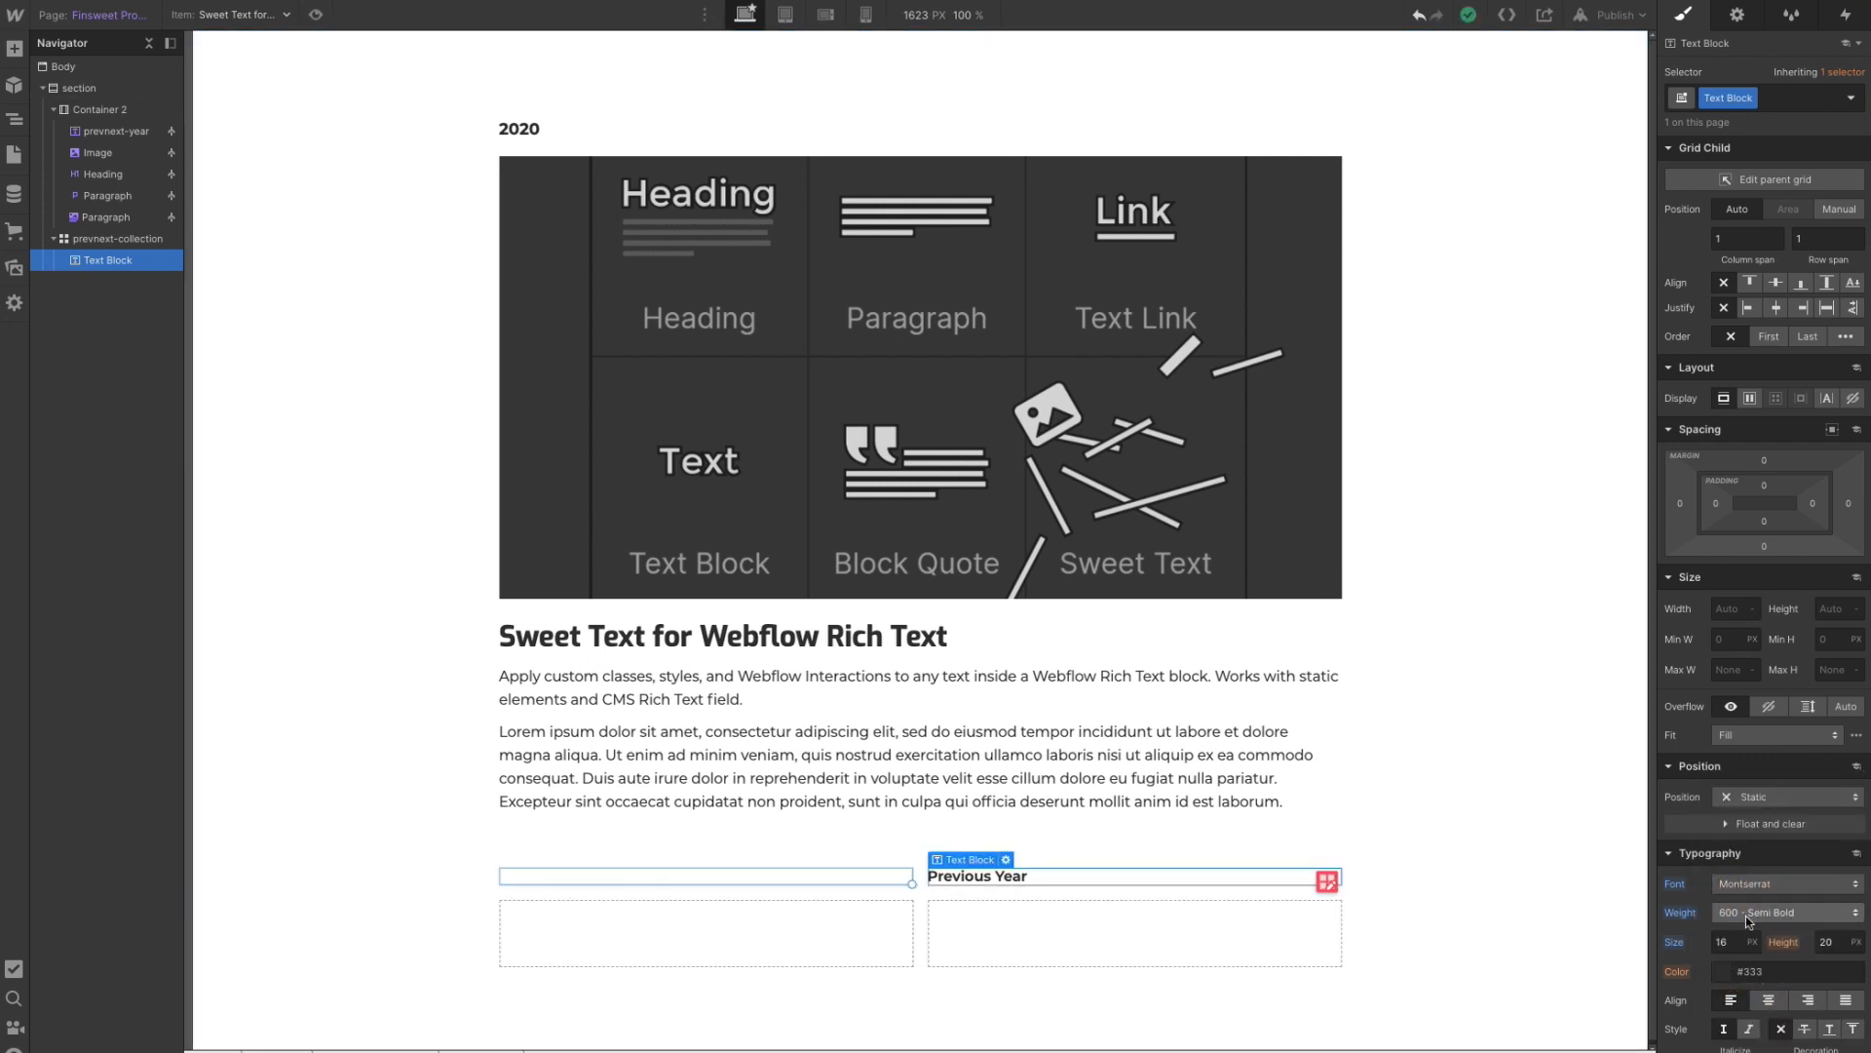
{"action": "left_click", "coordinate": [1745, 915]}
{"action": "left_click", "coordinate": [1748, 933]}
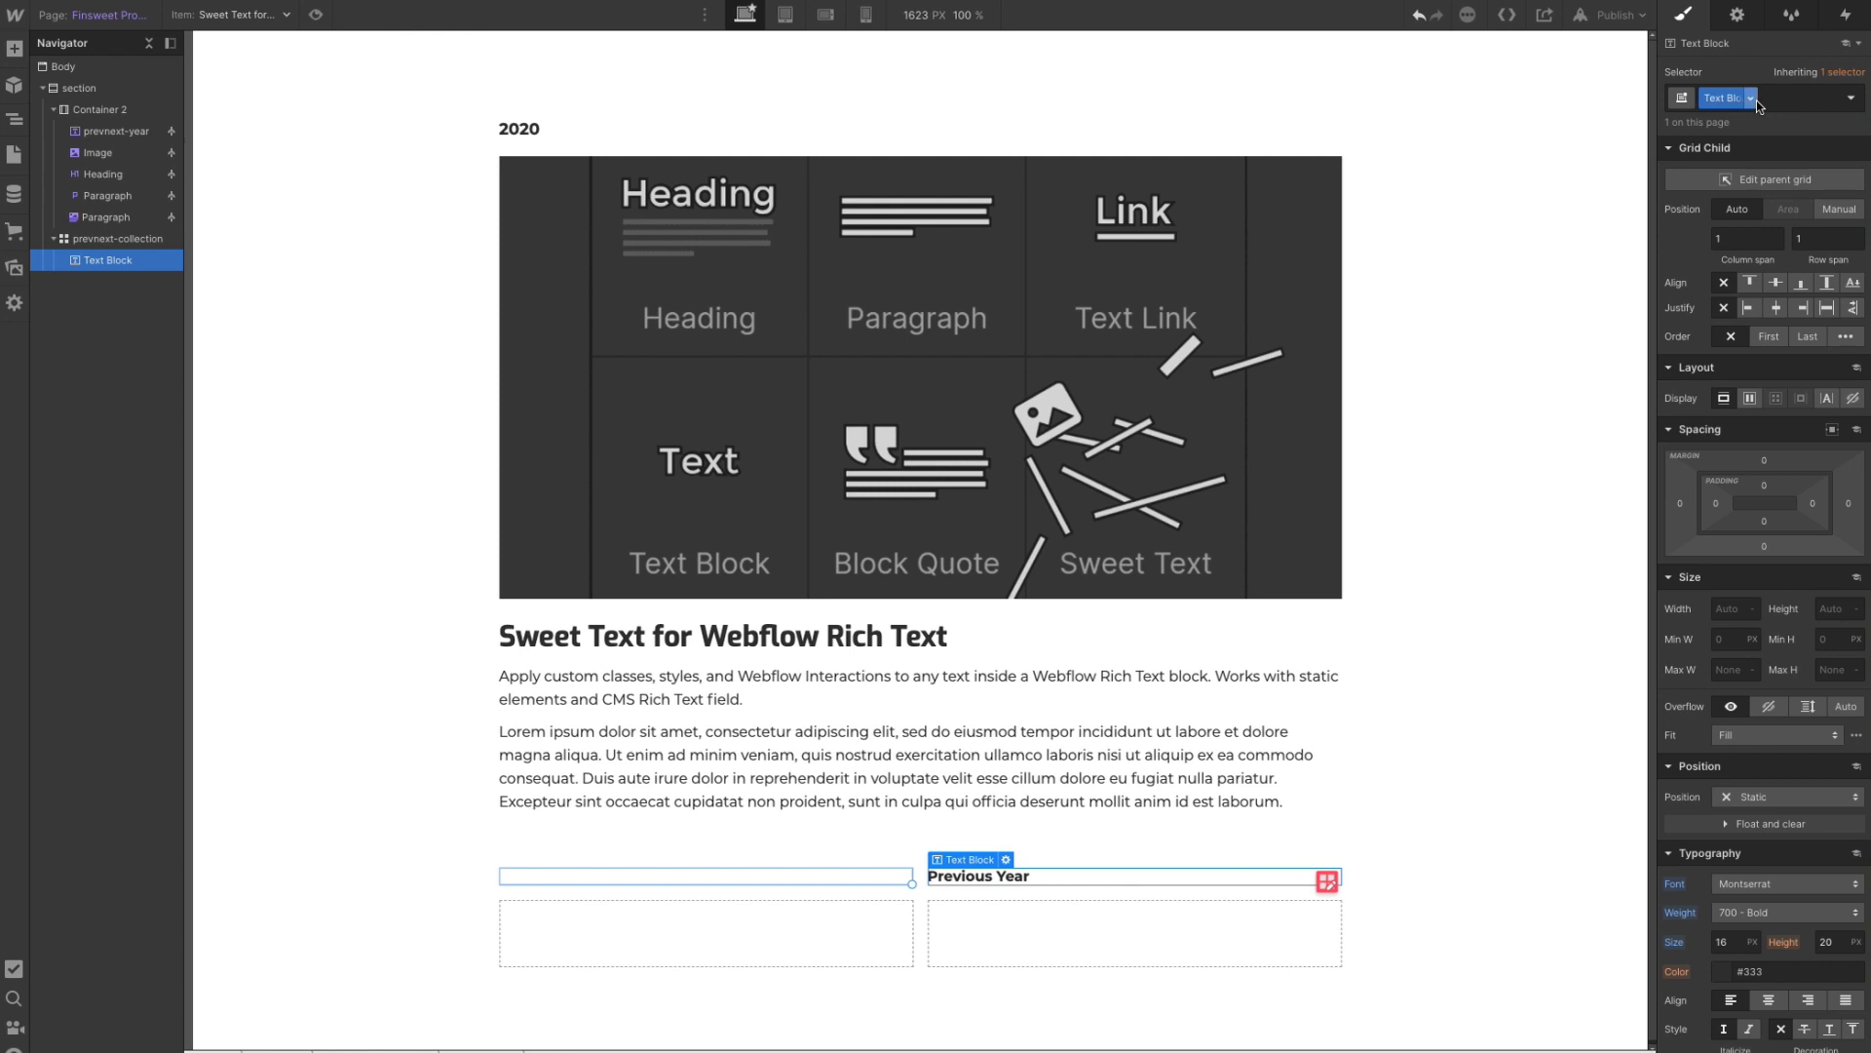
- Rename the Previous Year text block's class to h2
{"action": "left_click", "coordinate": [1752, 100]}
{"action": "left_click", "coordinate": [1747, 126]}
{"action": "type", "text": "h2"}
{"action": "key", "text": "Return"}
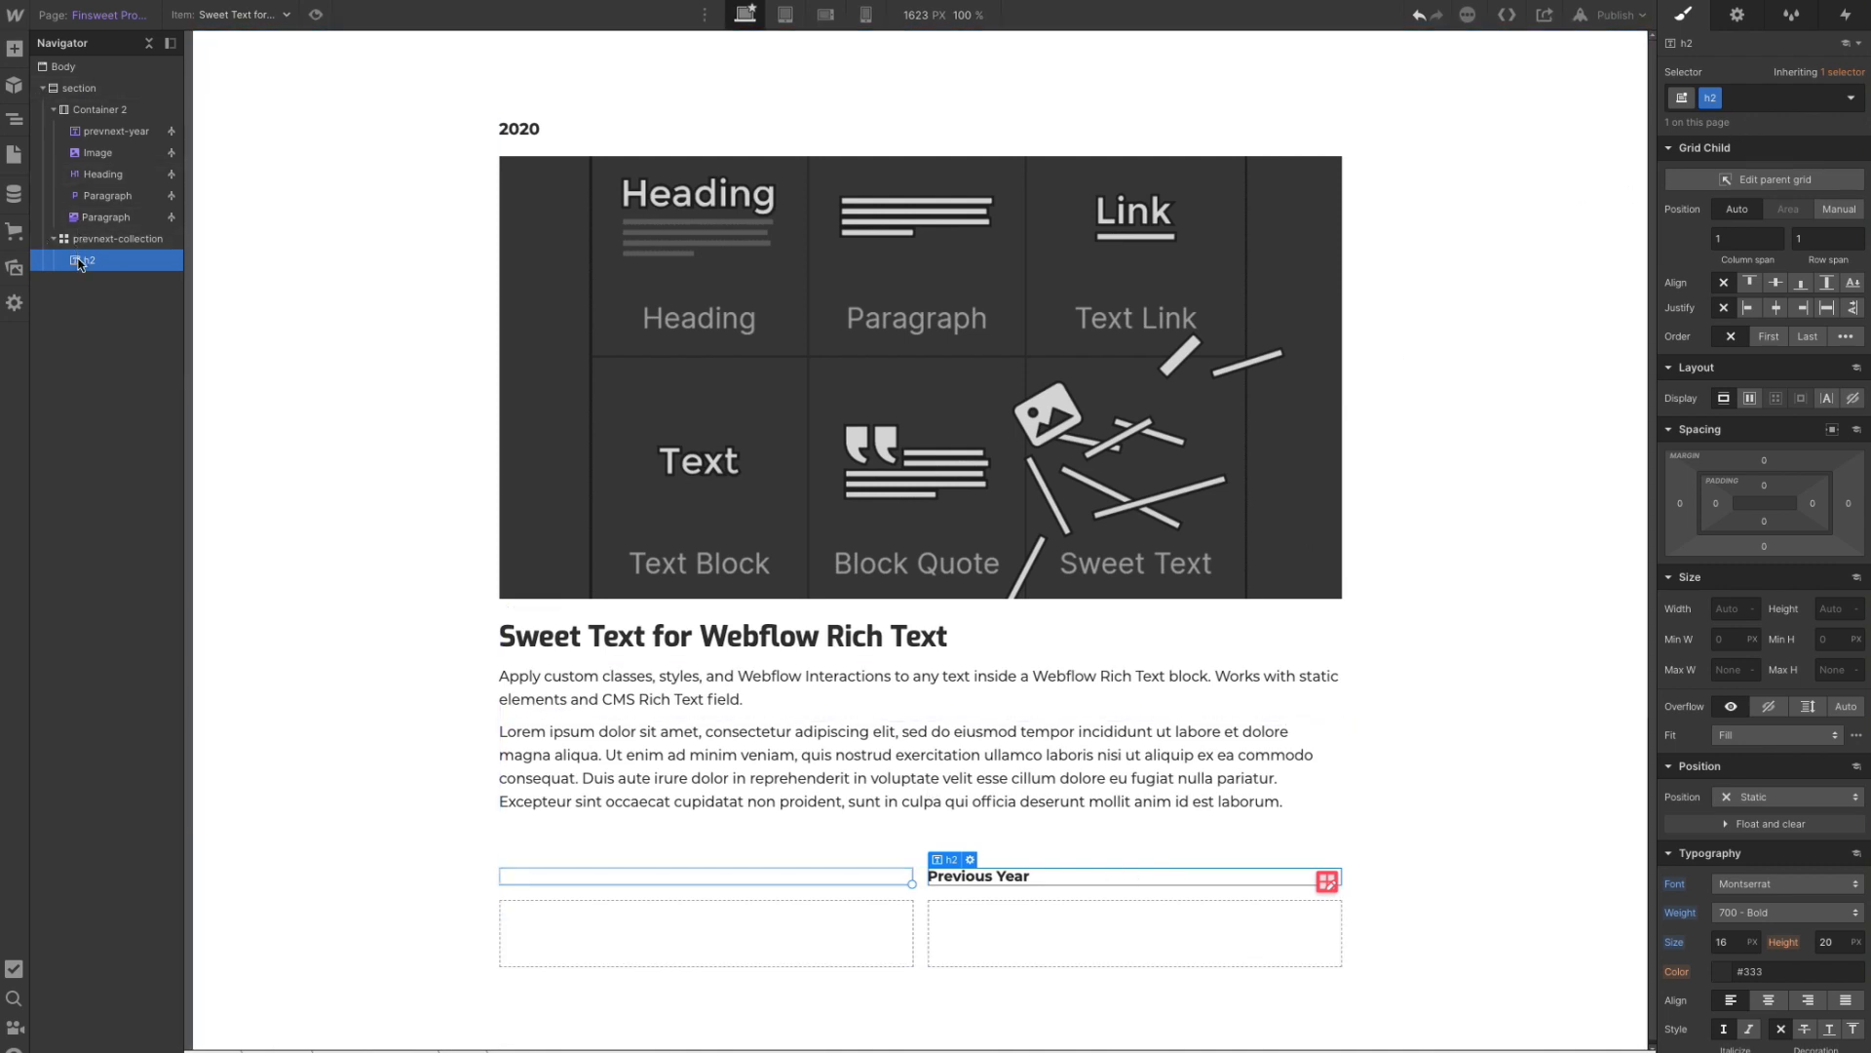
- Duplicate the Previous Year h2 text block and change the copy's text to "Next Year"
{"action": "key", "text": "ctrl+d"}
{"action": "left_click", "coordinate": [83, 280]}
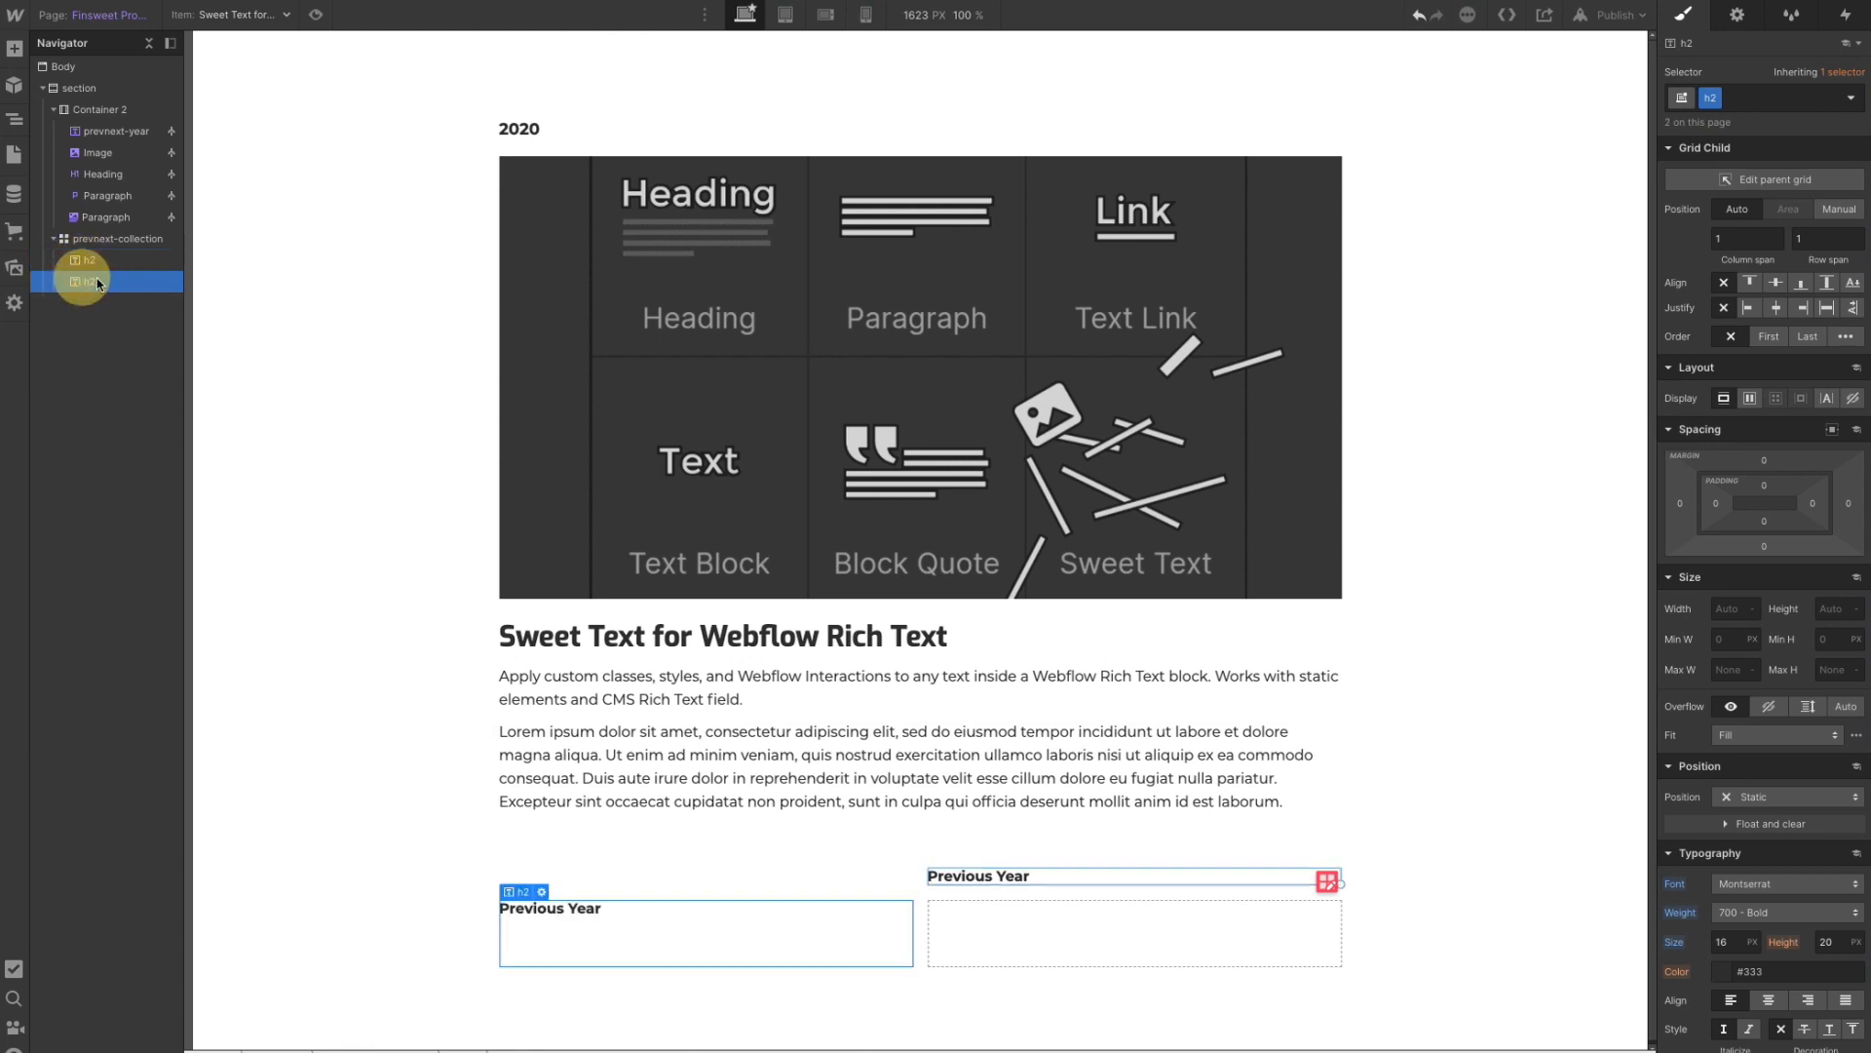
{"action": "double_click", "coordinate": [547, 911]}
{"action": "type", "text": "Next Year"}
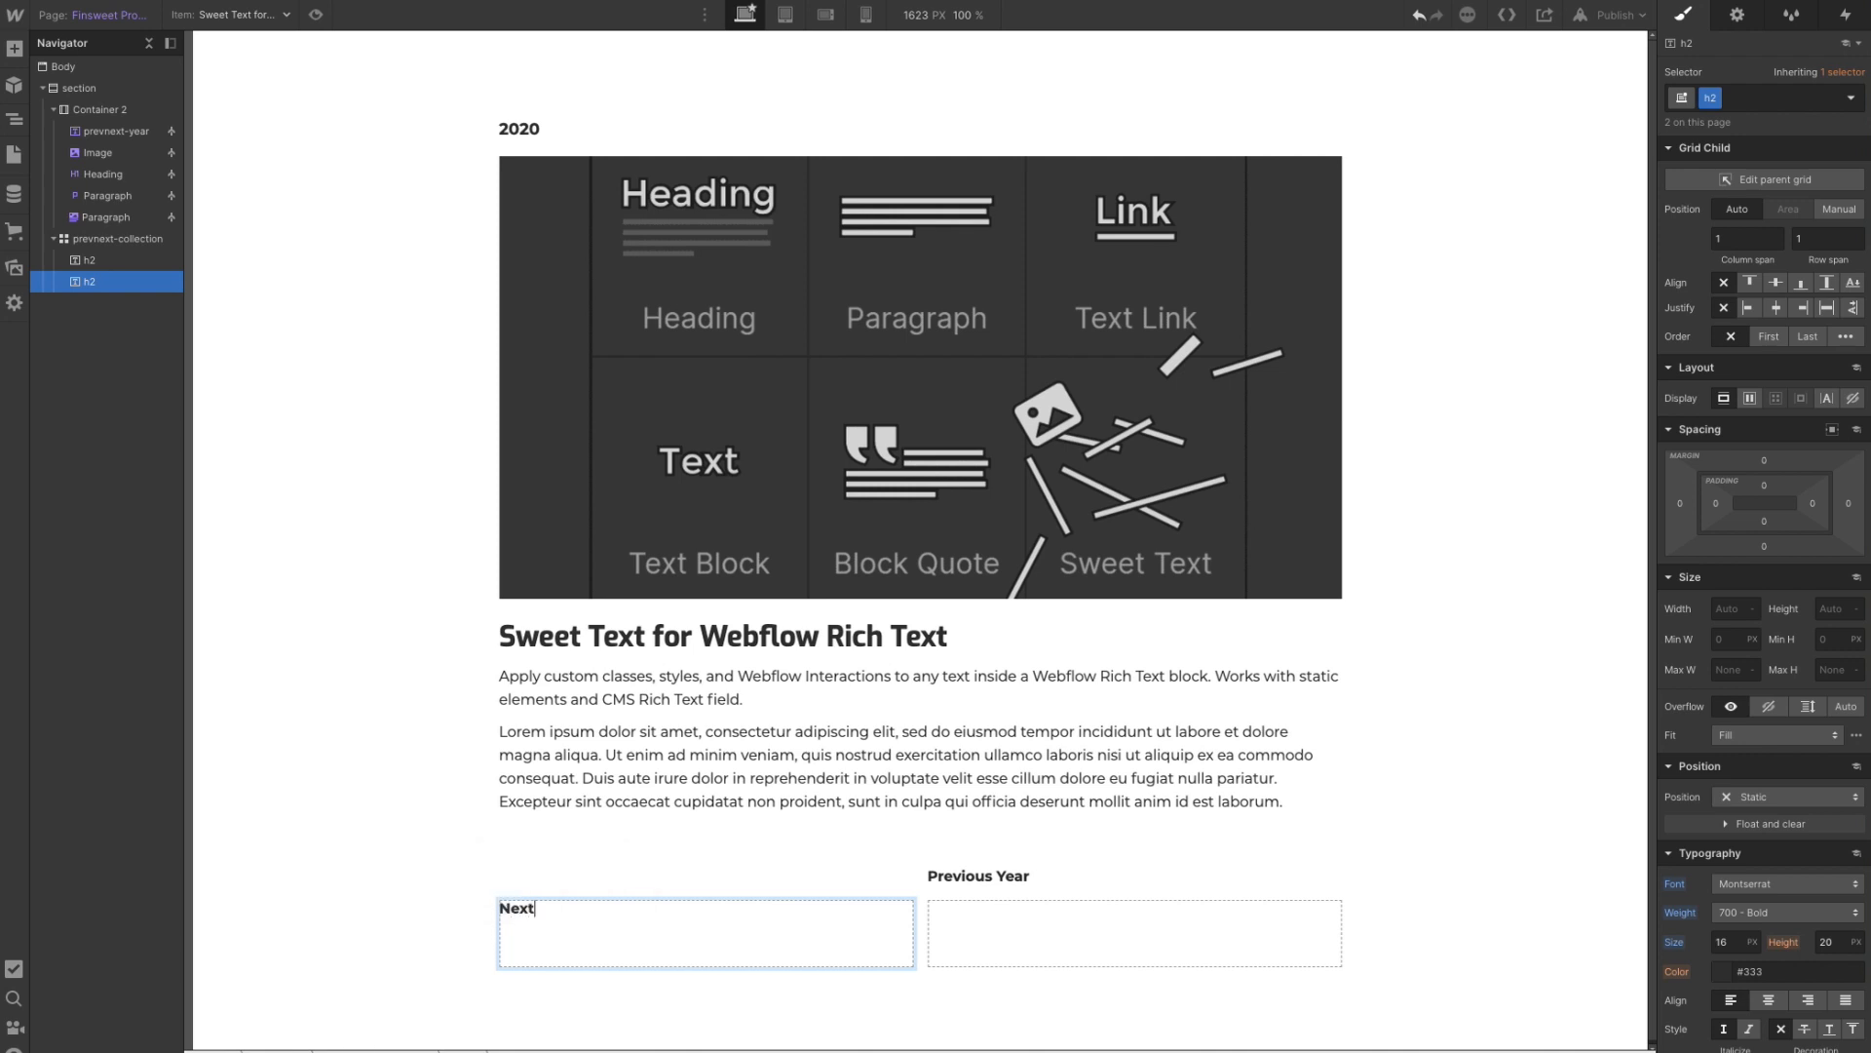
{"action": "left_click", "coordinate": [597, 879]}
- Give the Previous Year text a manual grid position in the first column of the first row
{"action": "left_click", "coordinate": [937, 872]}
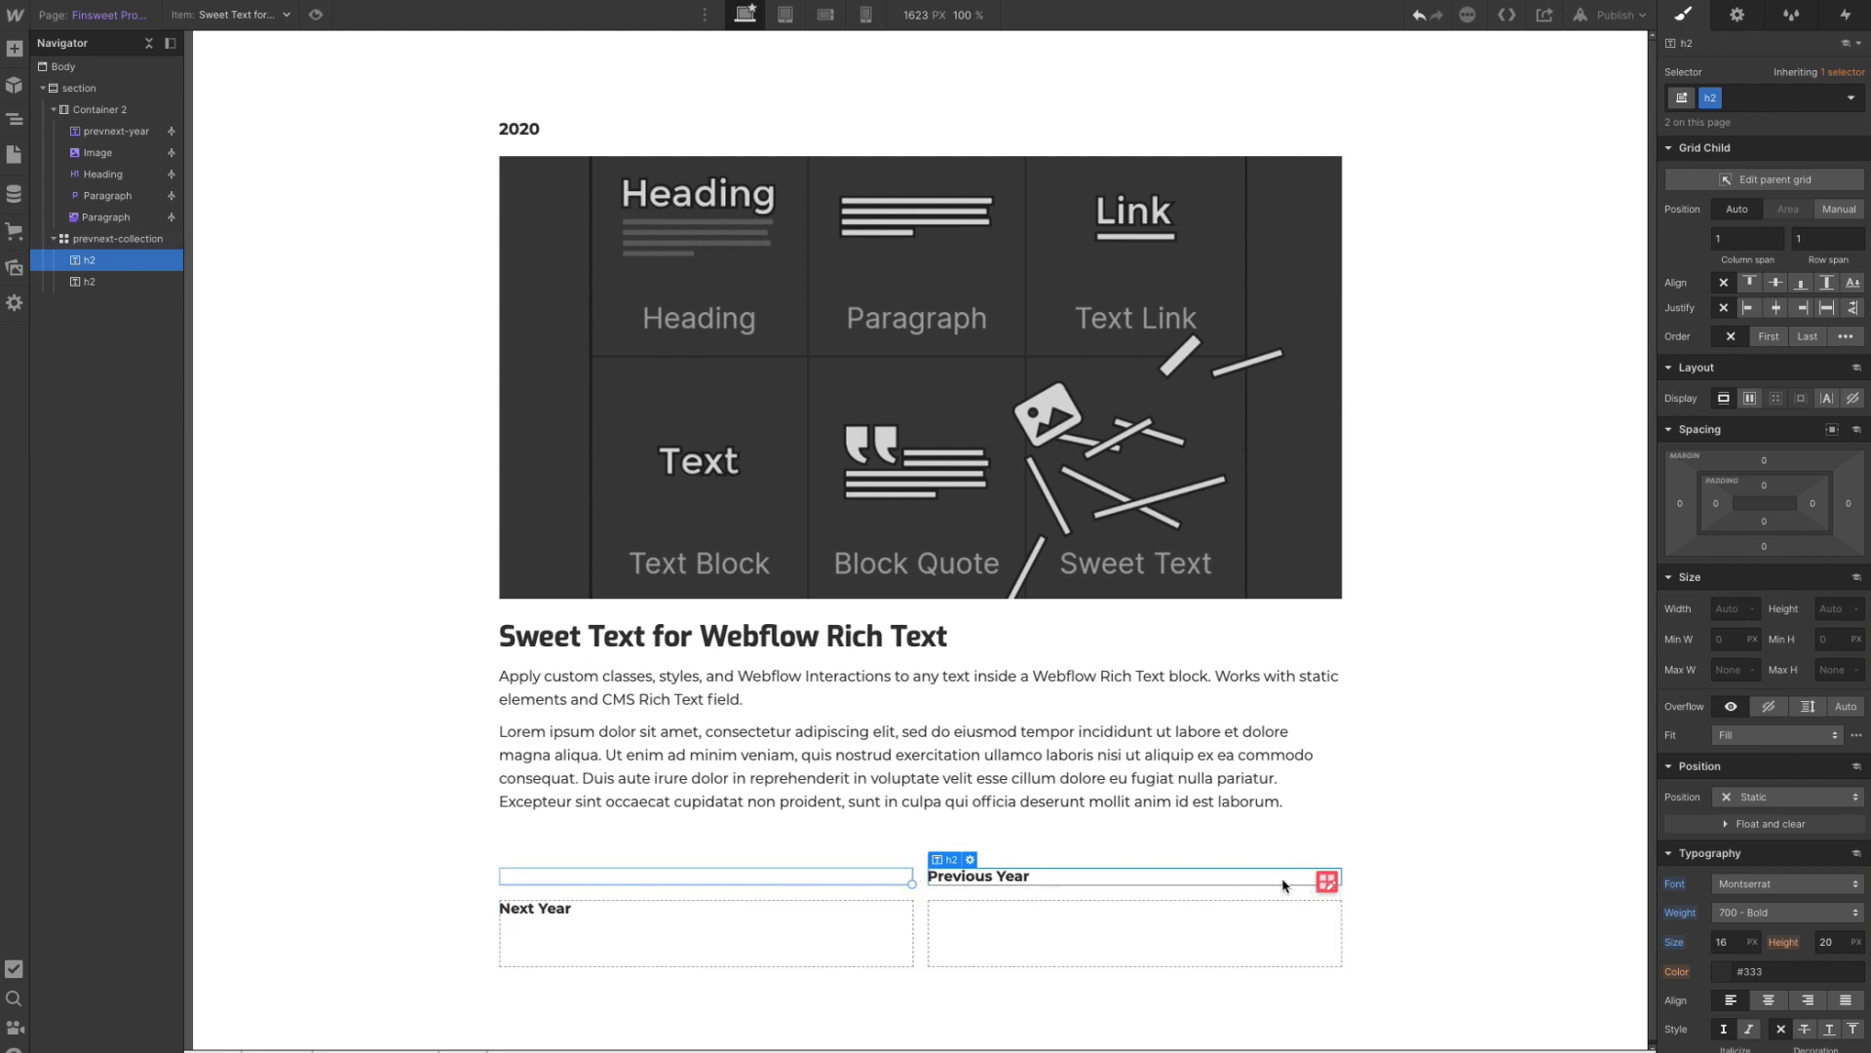
{"action": "left_click", "coordinate": [1839, 209]}
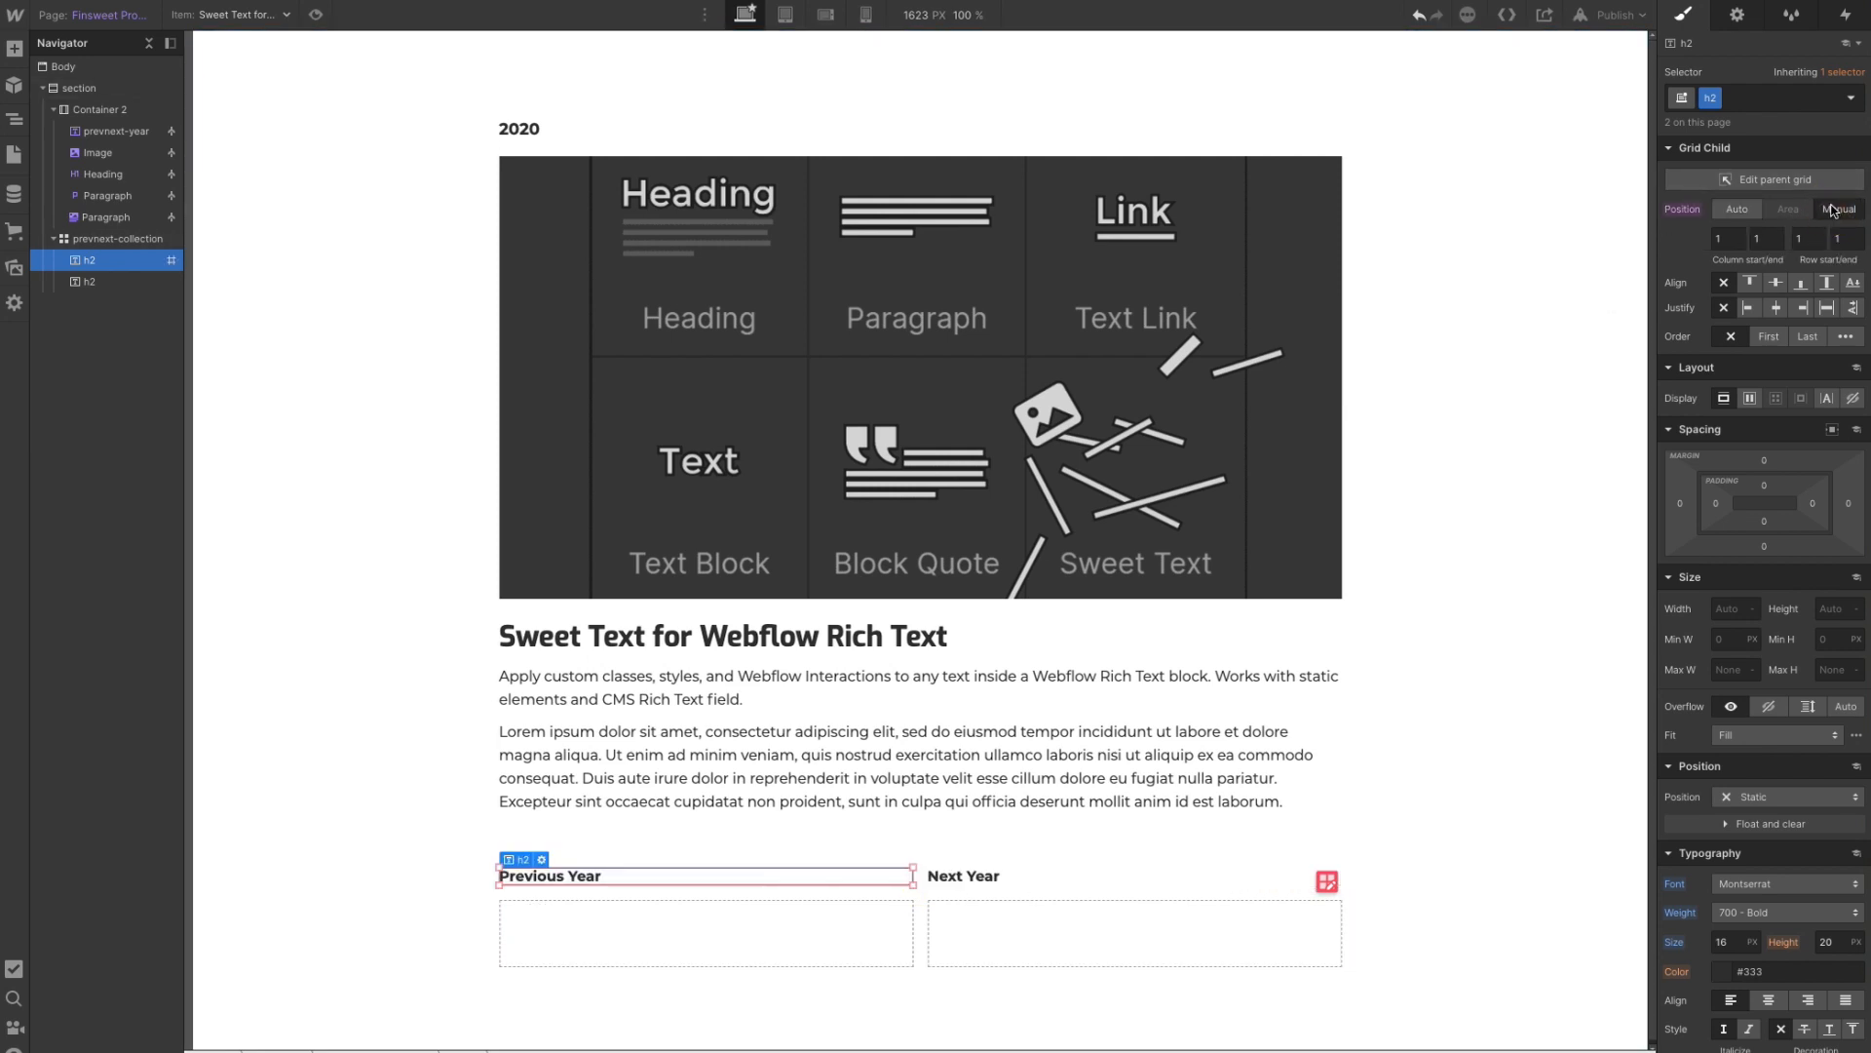
{"action": "left_click", "coordinate": [920, 895]}
{"action": "left_click", "coordinate": [824, 876]}
{"action": "left_click", "coordinate": [1009, 882]}
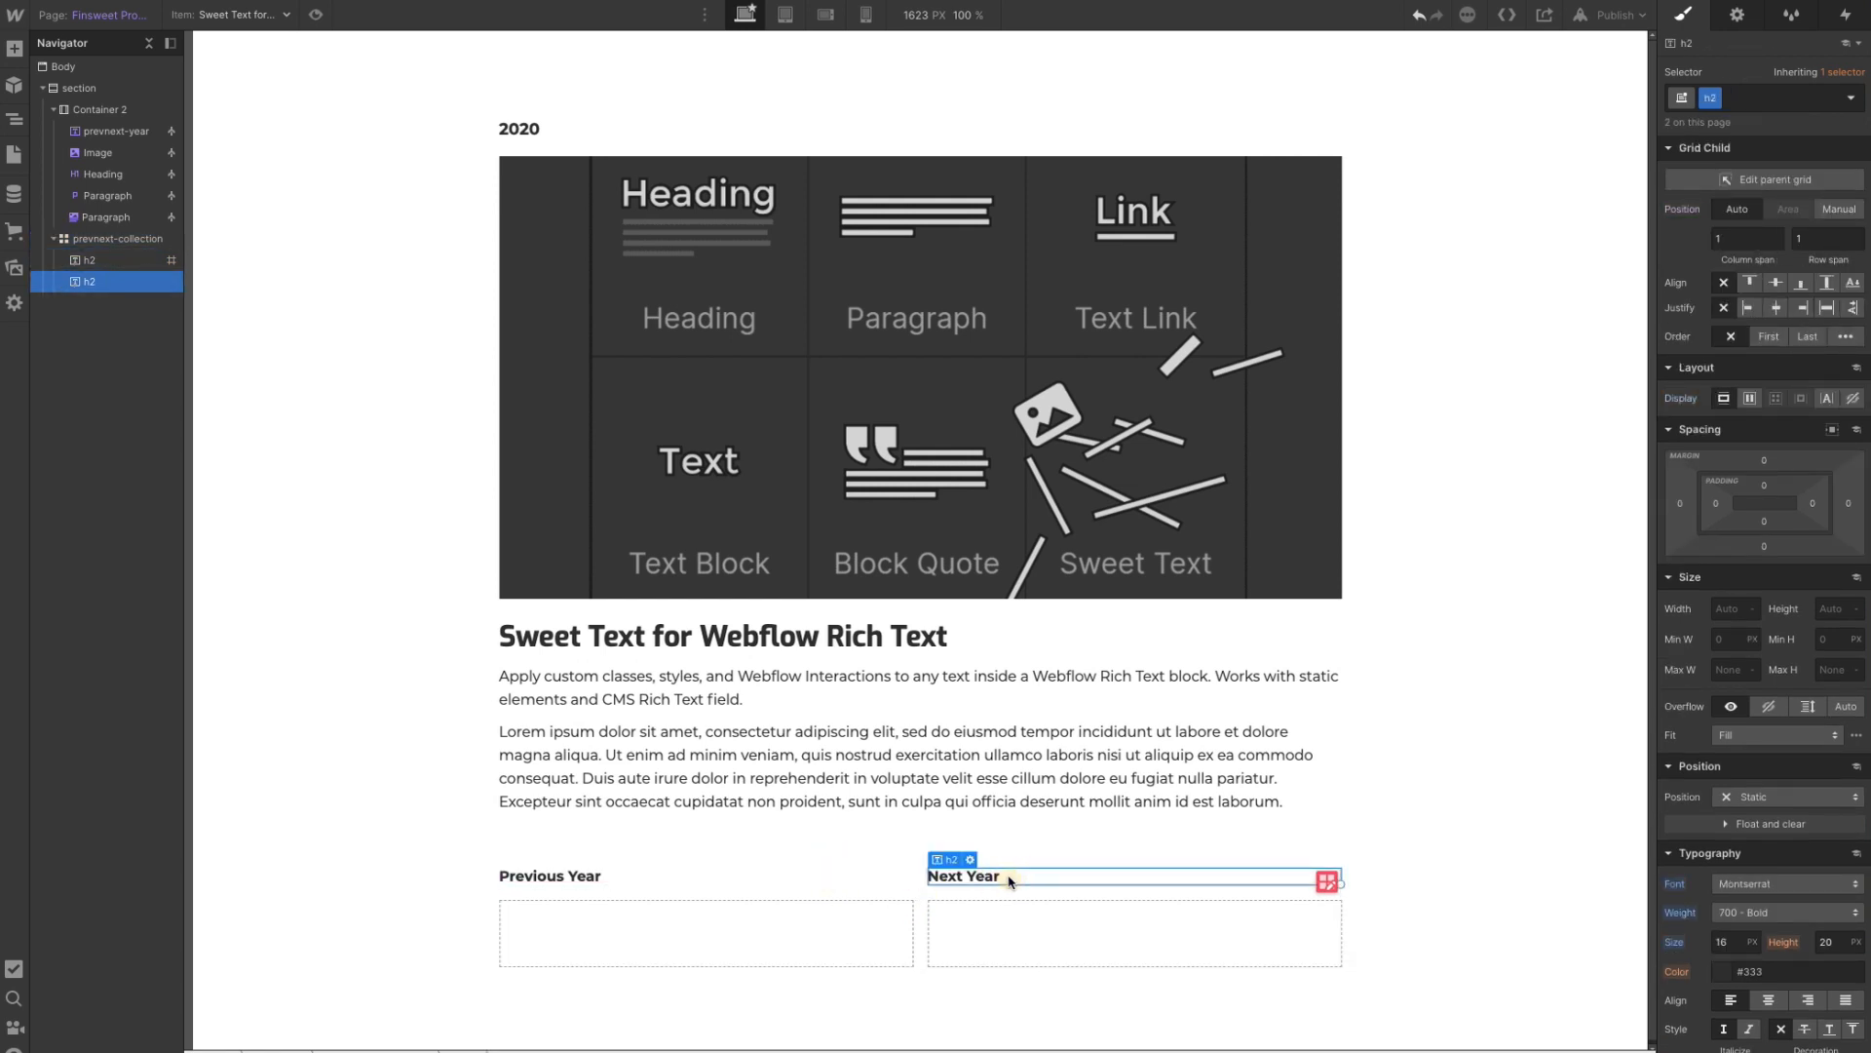
- Add a Div Block to the grid cell under Previous Year and give it the class prevnext-box
{"action": "left_click", "coordinate": [788, 943]}
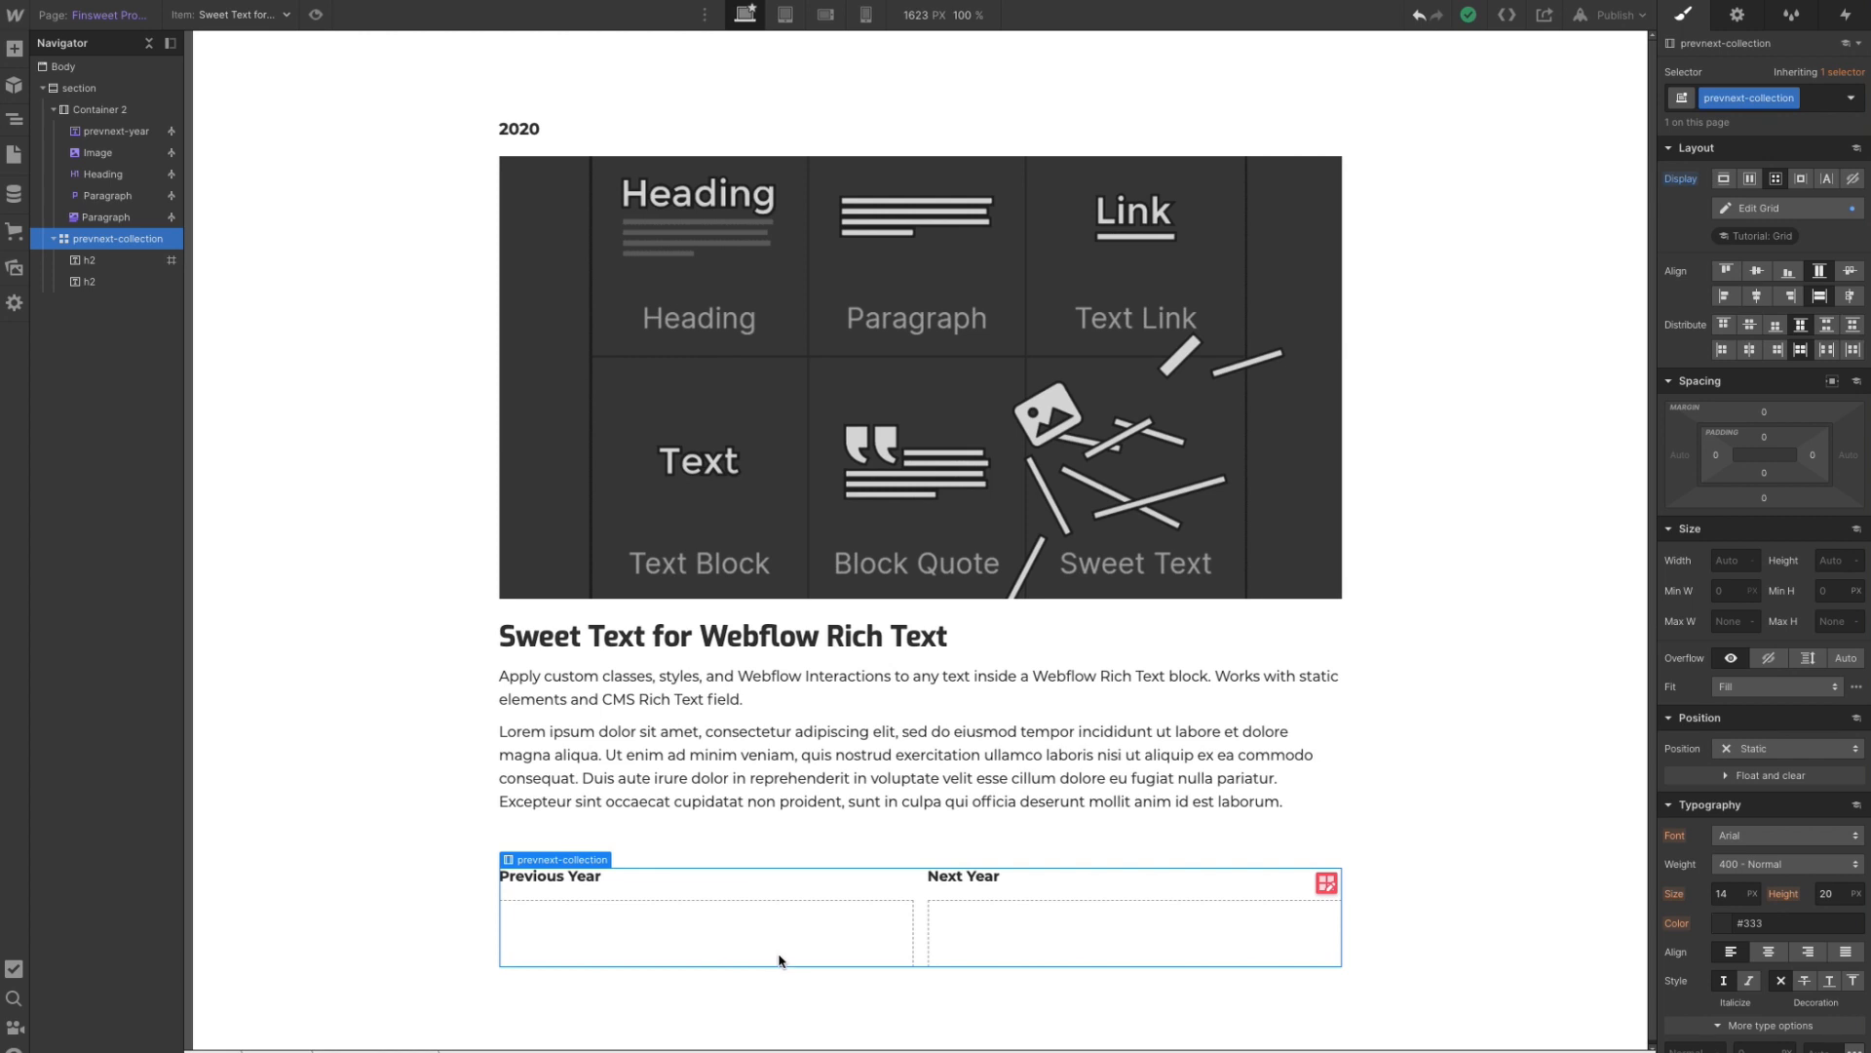
{"action": "left_click", "coordinate": [14, 48]}
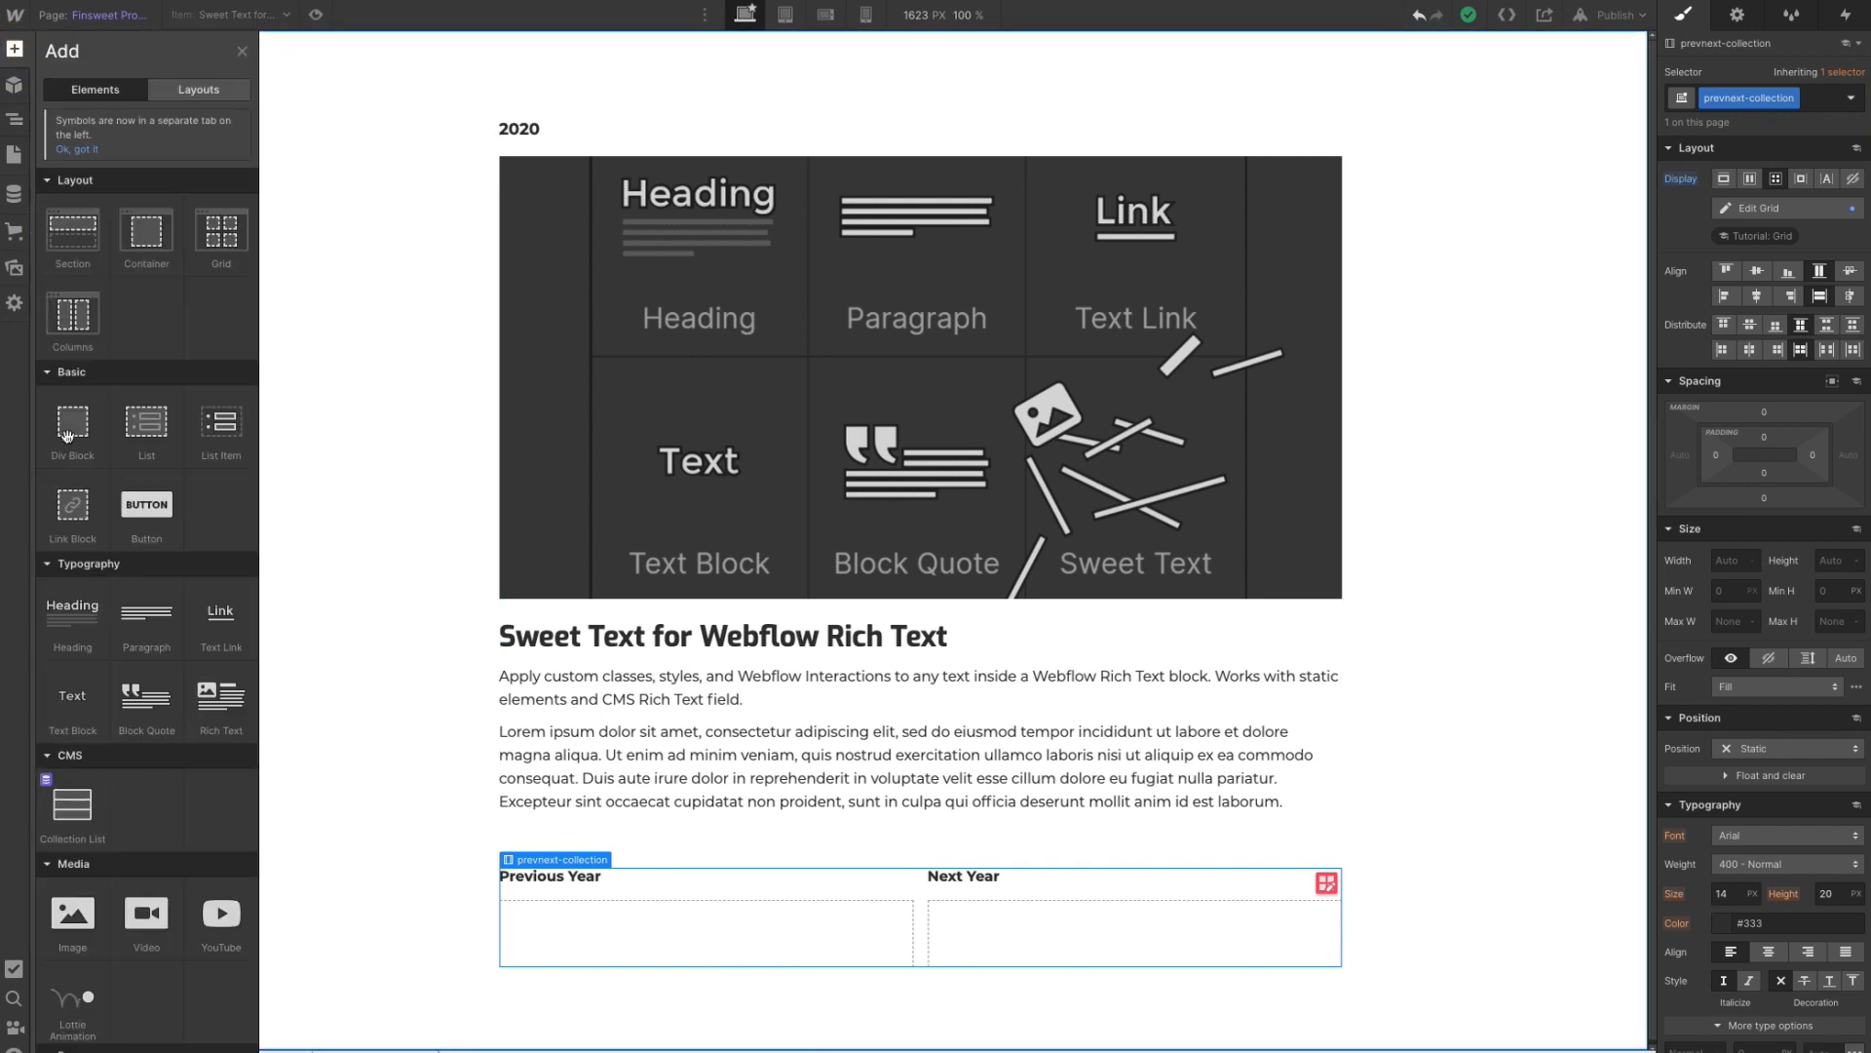
{"action": "left_click_drag", "start_coordinate": [66, 436], "coordinate": [601, 933]}
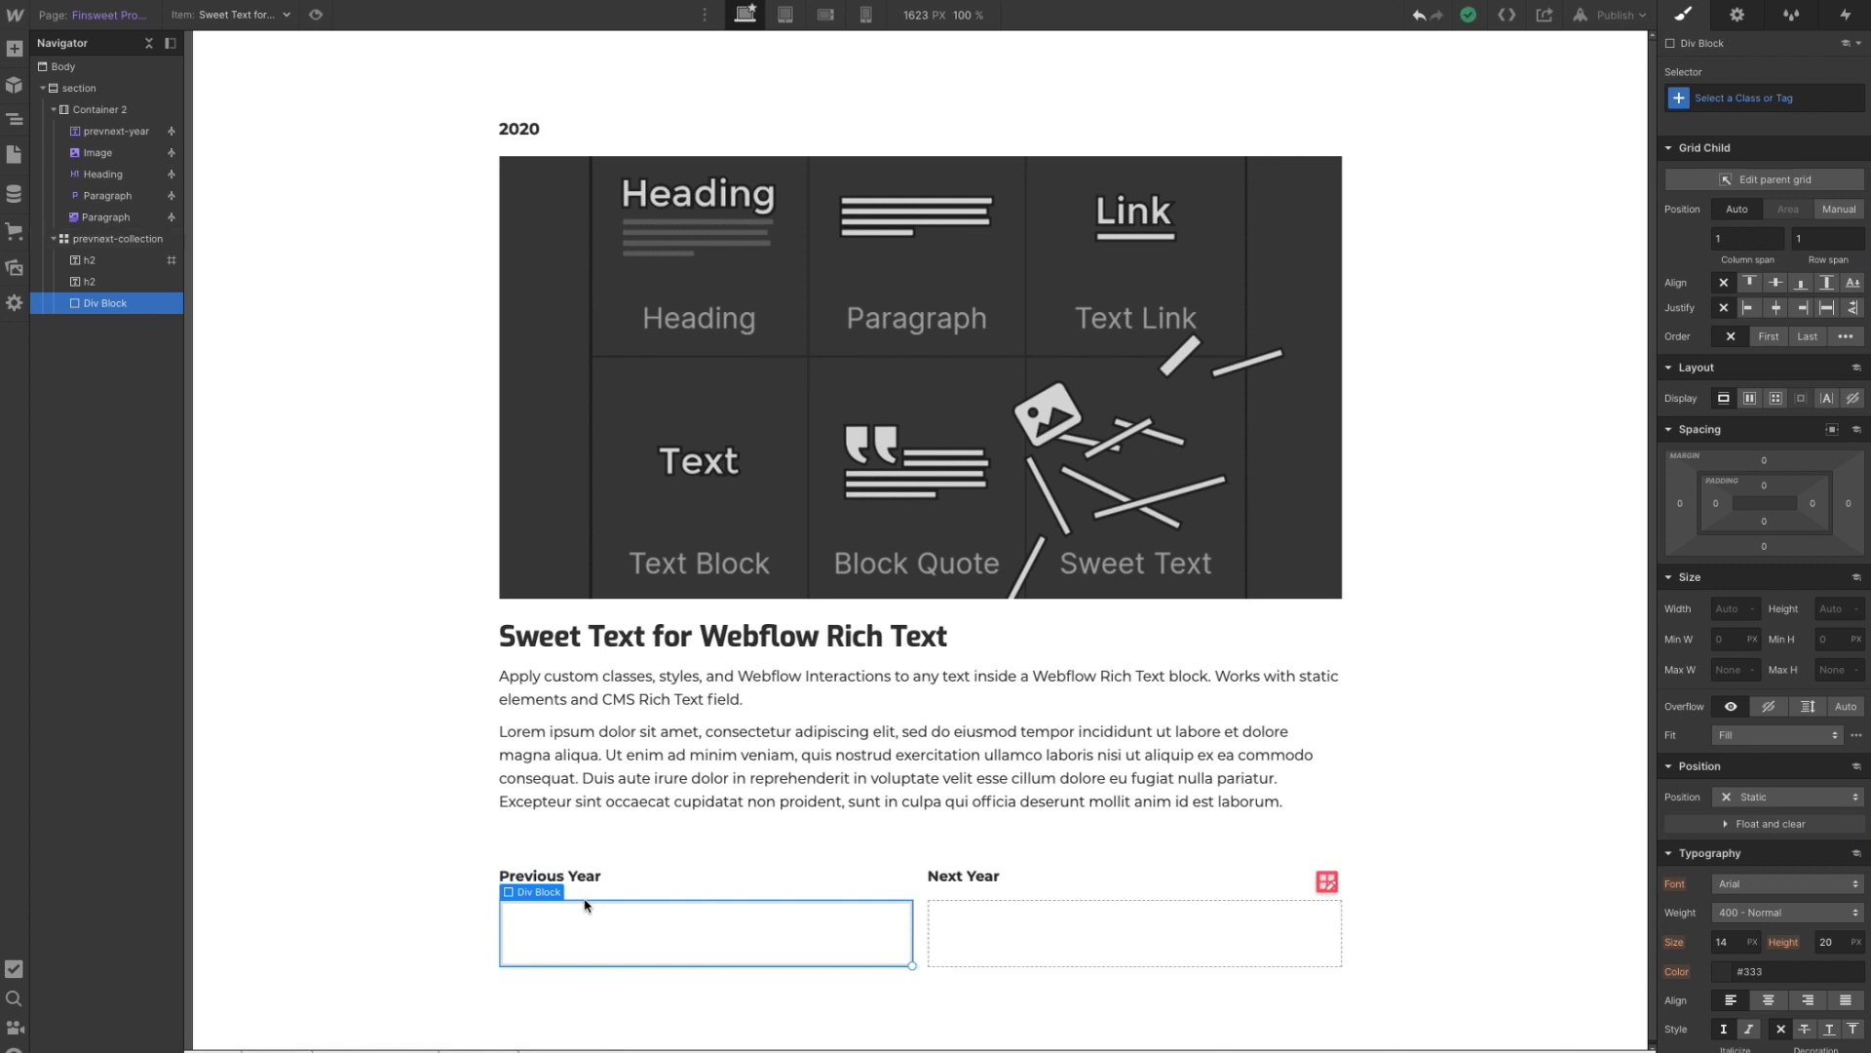
{"action": "left_click", "coordinate": [1716, 101]}
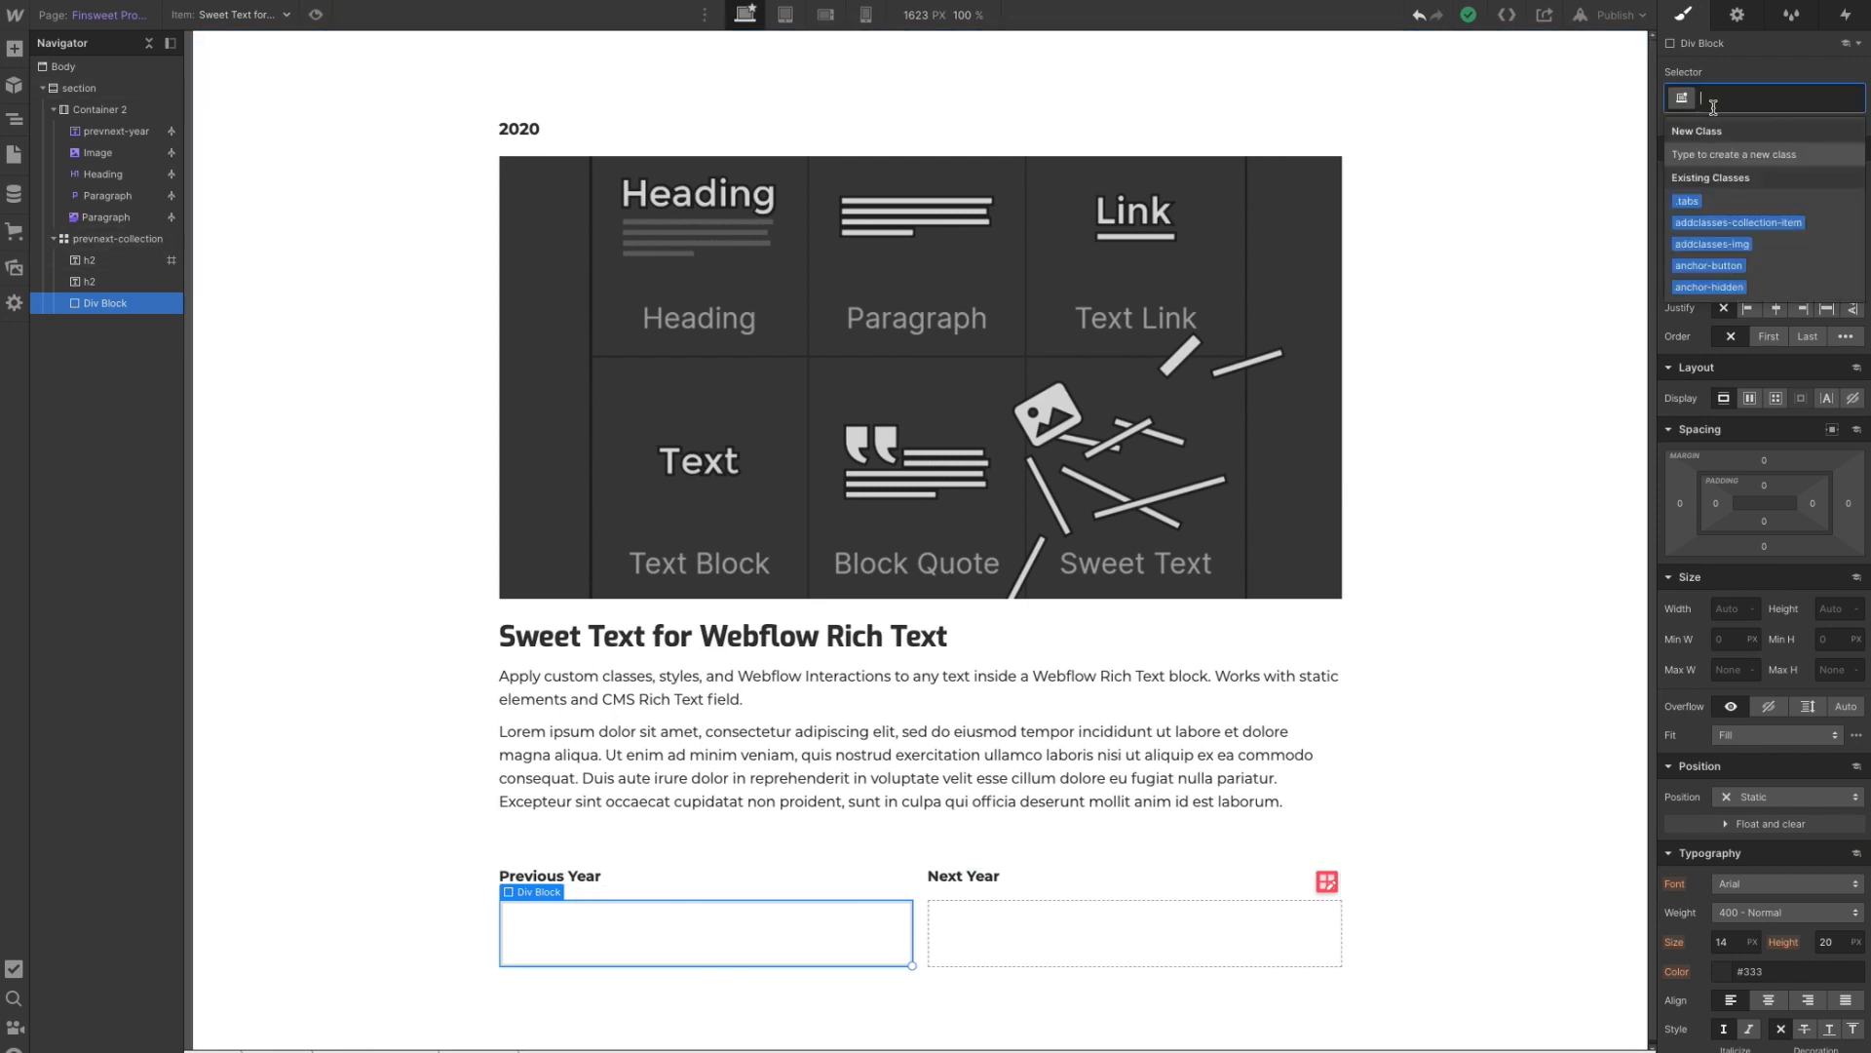
{"action": "type", "text": "prevnext-box"}
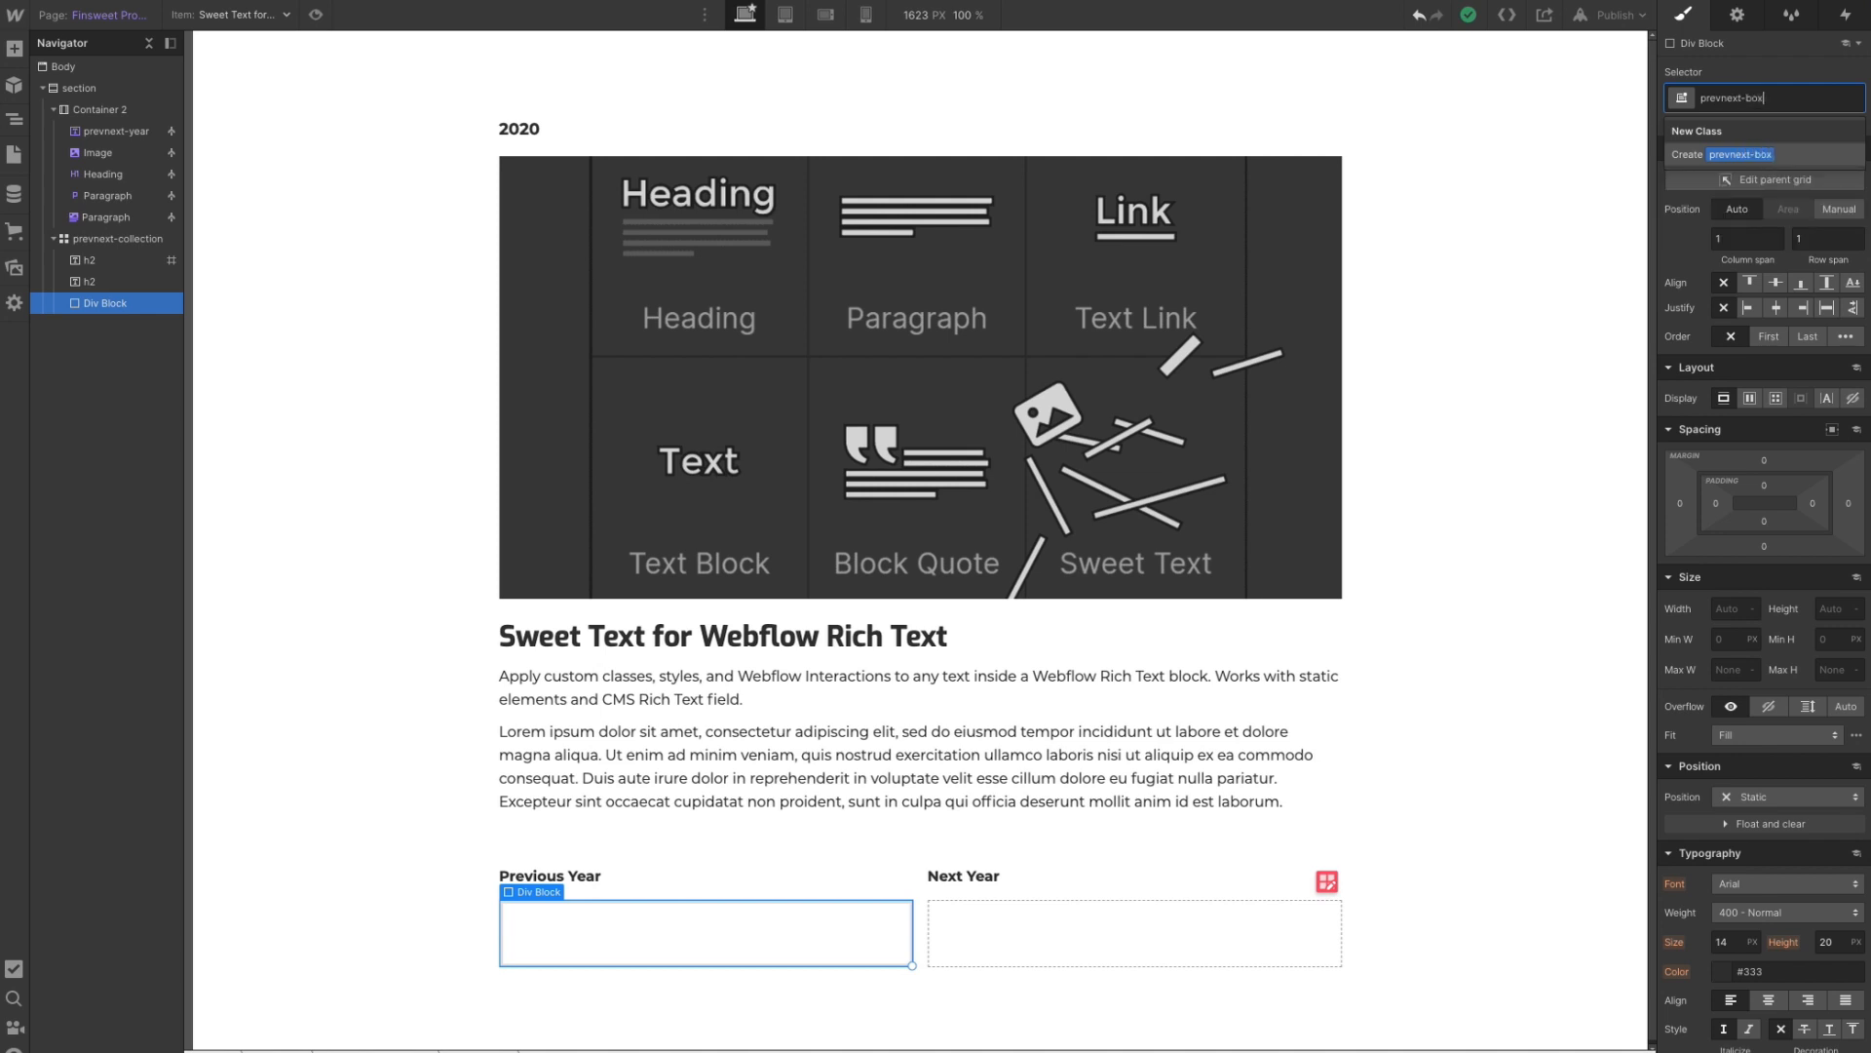
{"action": "key", "text": "Return"}
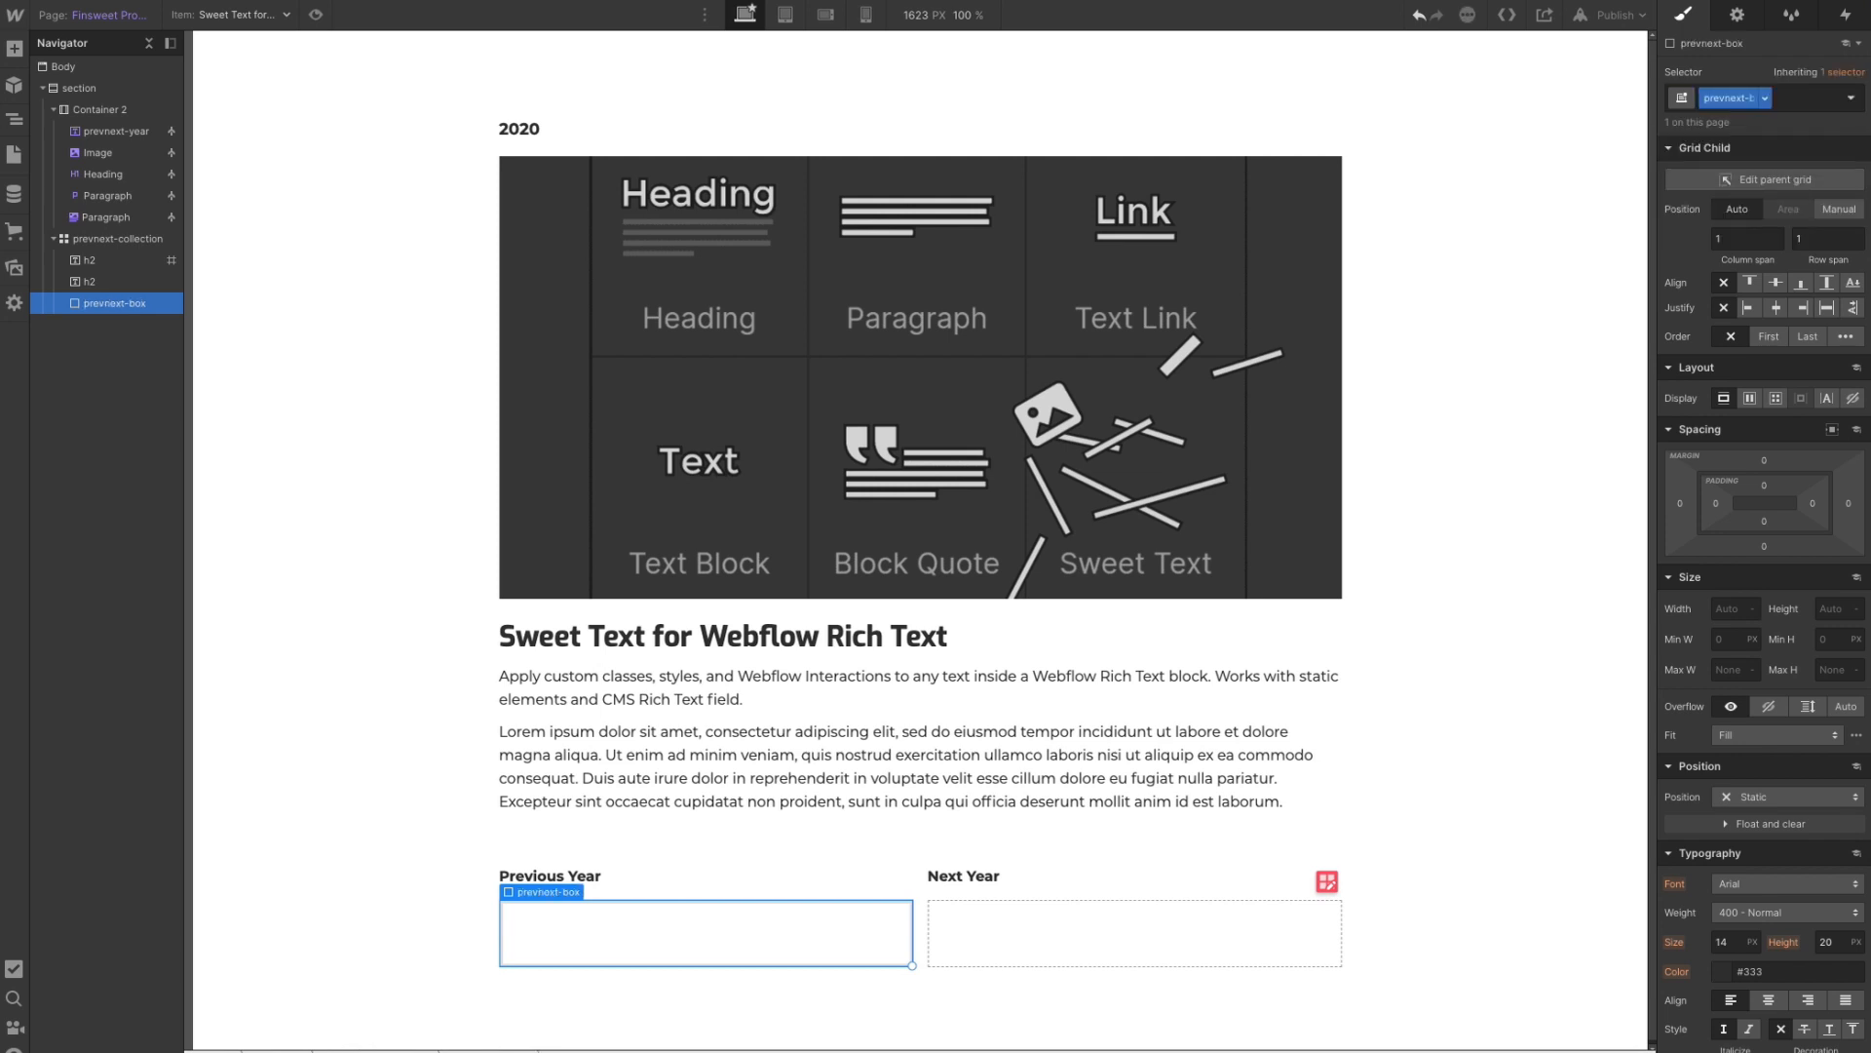
- Add the combo class prev-box to the prevnext-box div under Previous Year
{"action": "left_click", "coordinate": [1781, 103]}
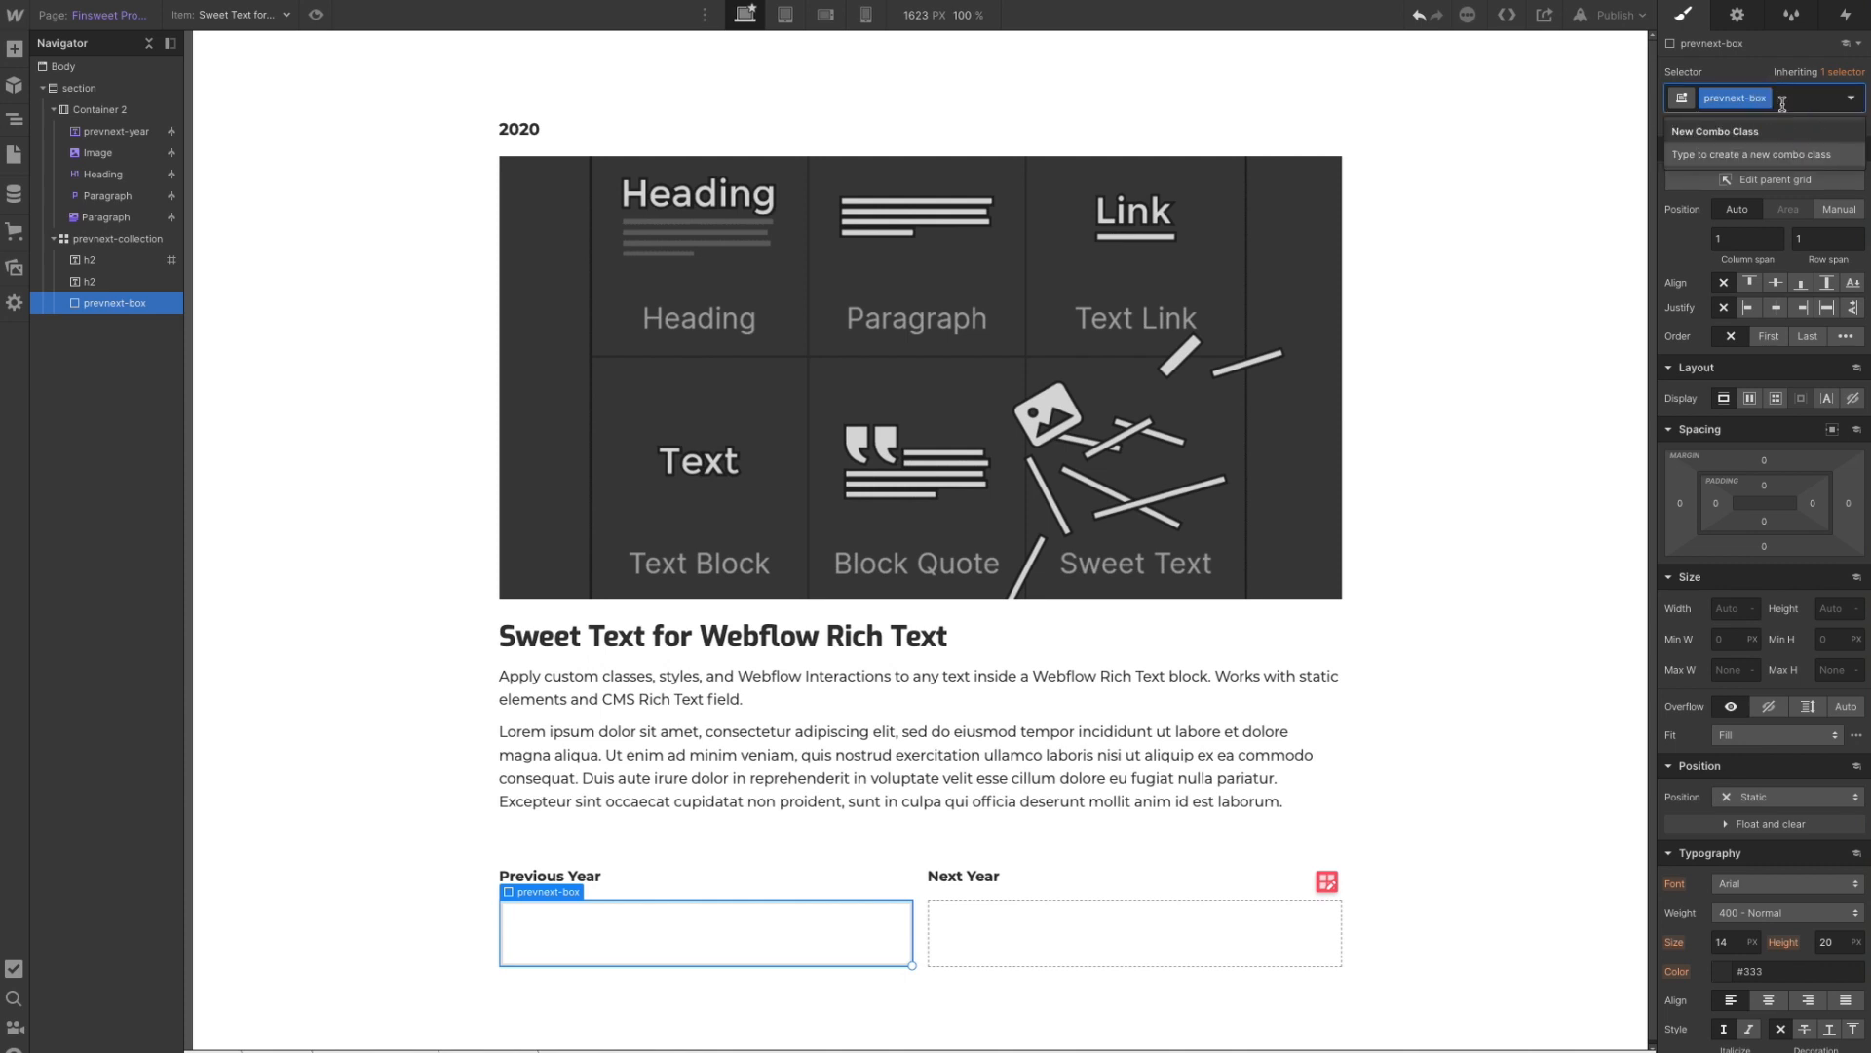
{"action": "type", "text": "prev-box"}
{"action": "key", "text": "Return"}
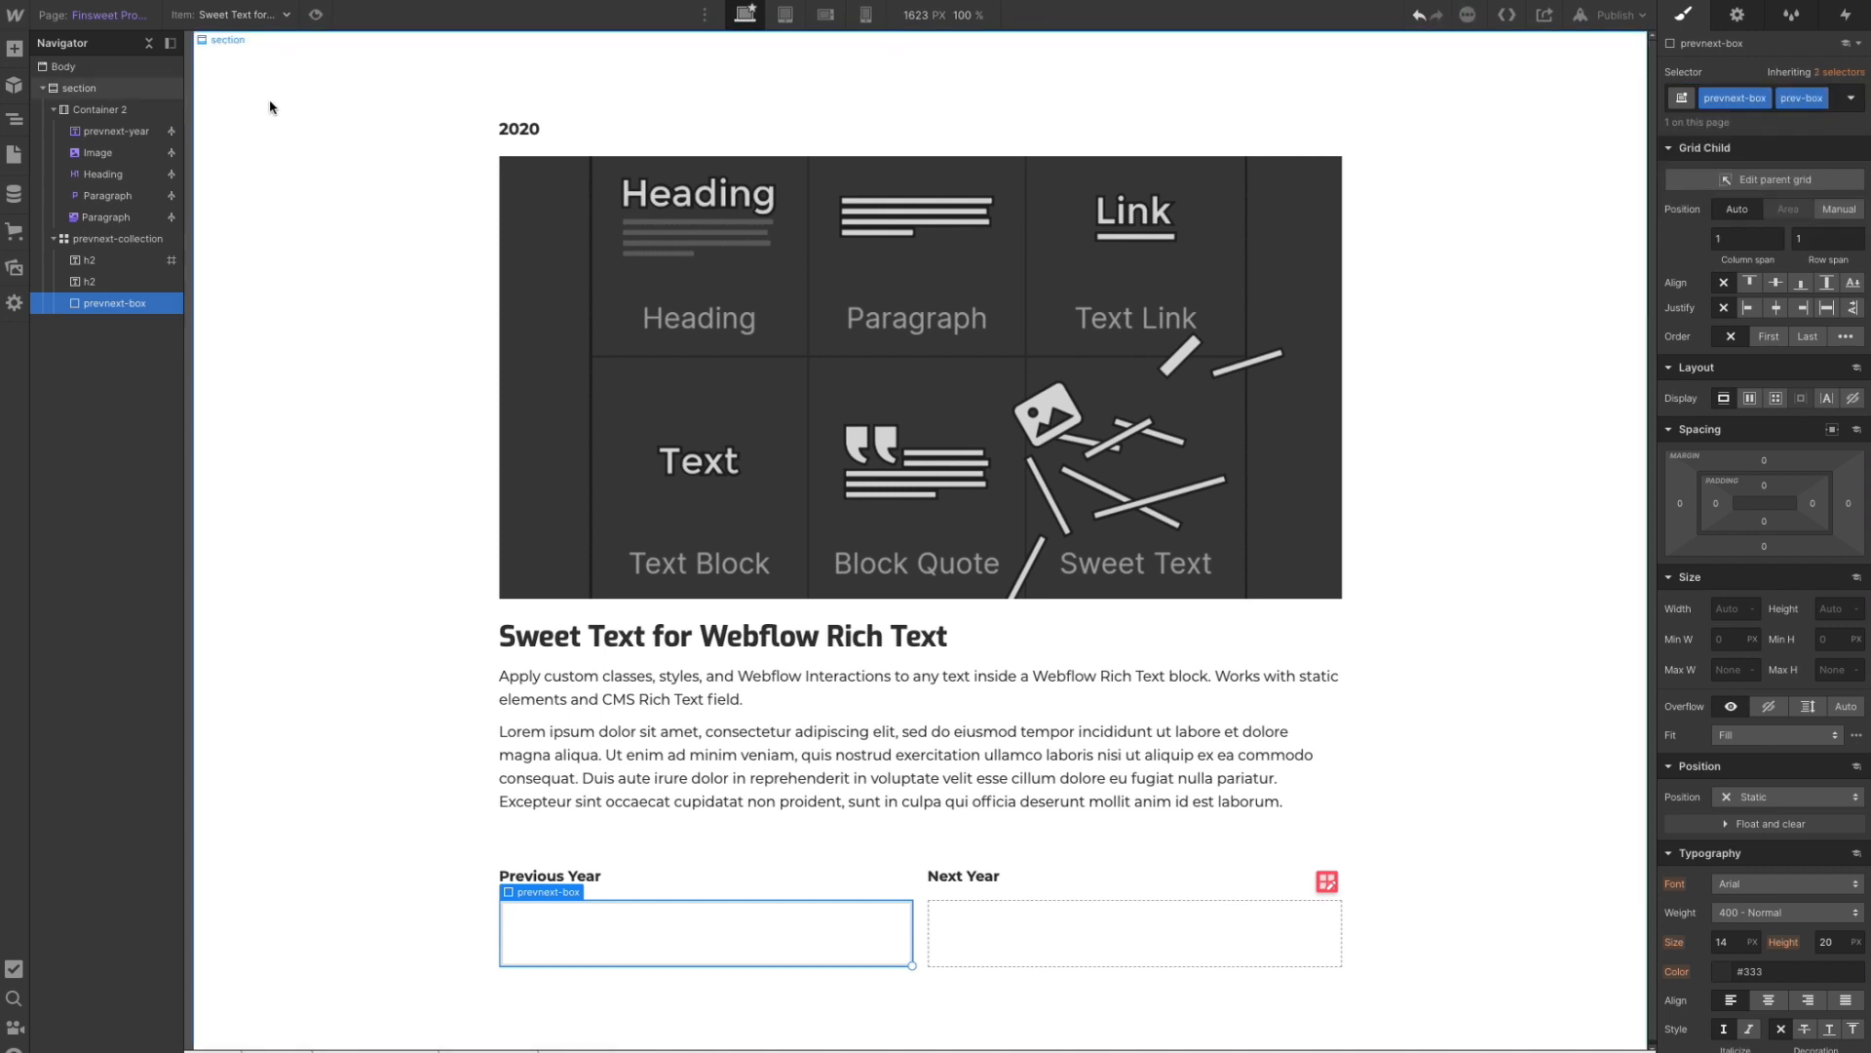
- Duplicate the prevnext-box div into the cell under Next Year and try to change the copy's prev-box combo class
{"action": "key", "text": "ctrl+d"}
{"action": "left_click", "coordinate": [82, 329]}
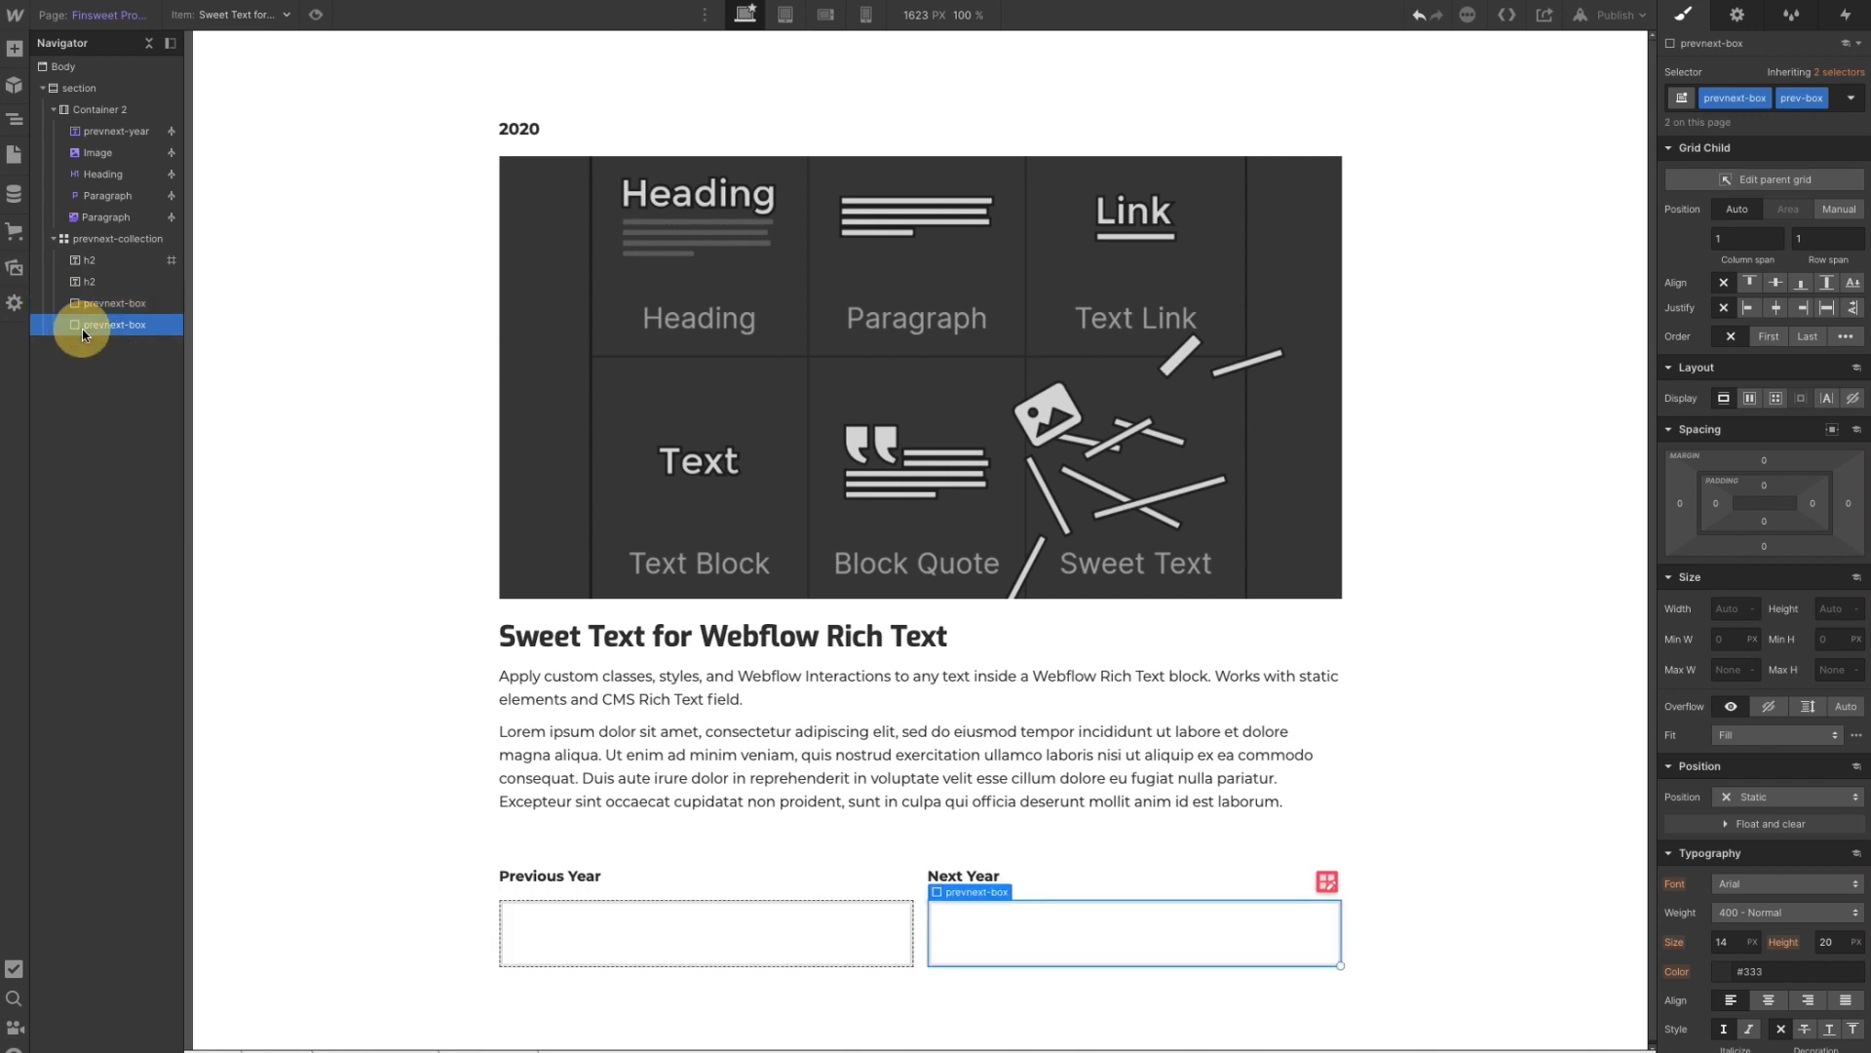
{"action": "left_click", "coordinate": [1821, 100]}
{"action": "left_click", "coordinate": [1822, 123]}
{"action": "left_click", "coordinate": [1834, 104]}
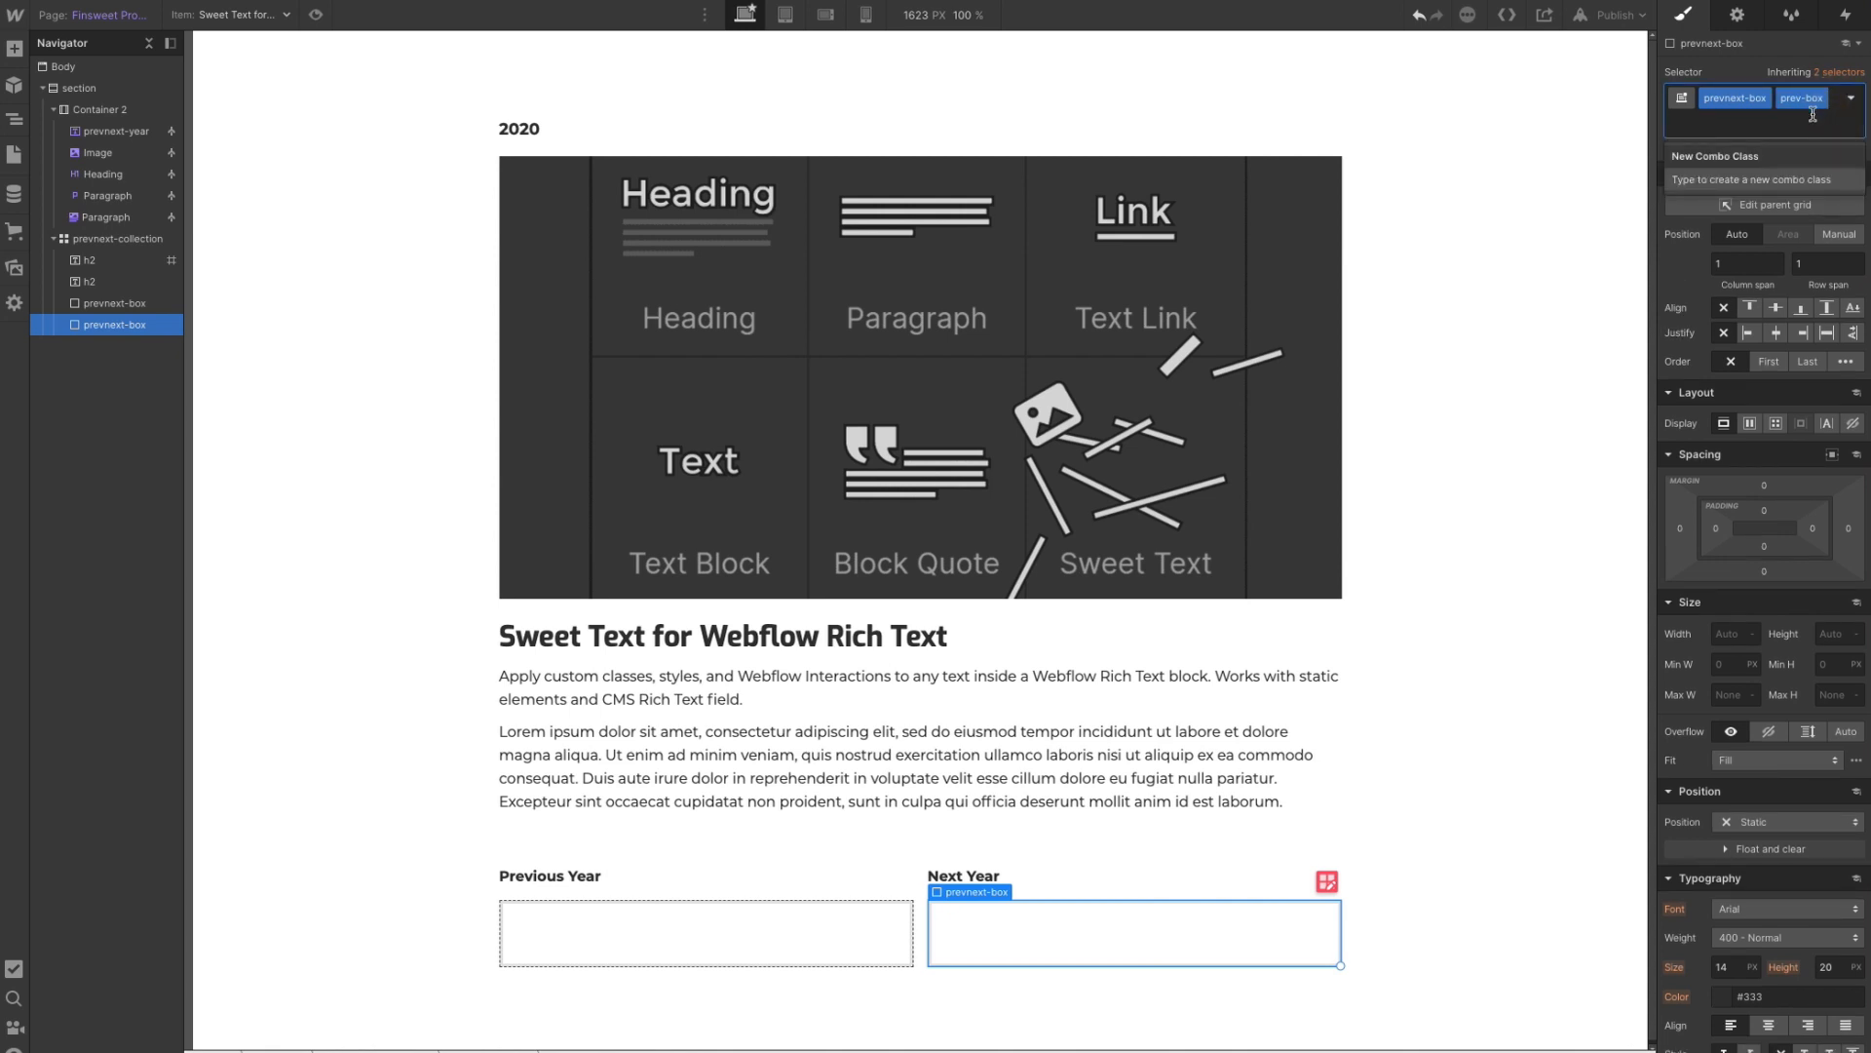
- Delete the prevnext-box div in the cell under Next Year
{"action": "left_click", "coordinate": [1143, 838]}
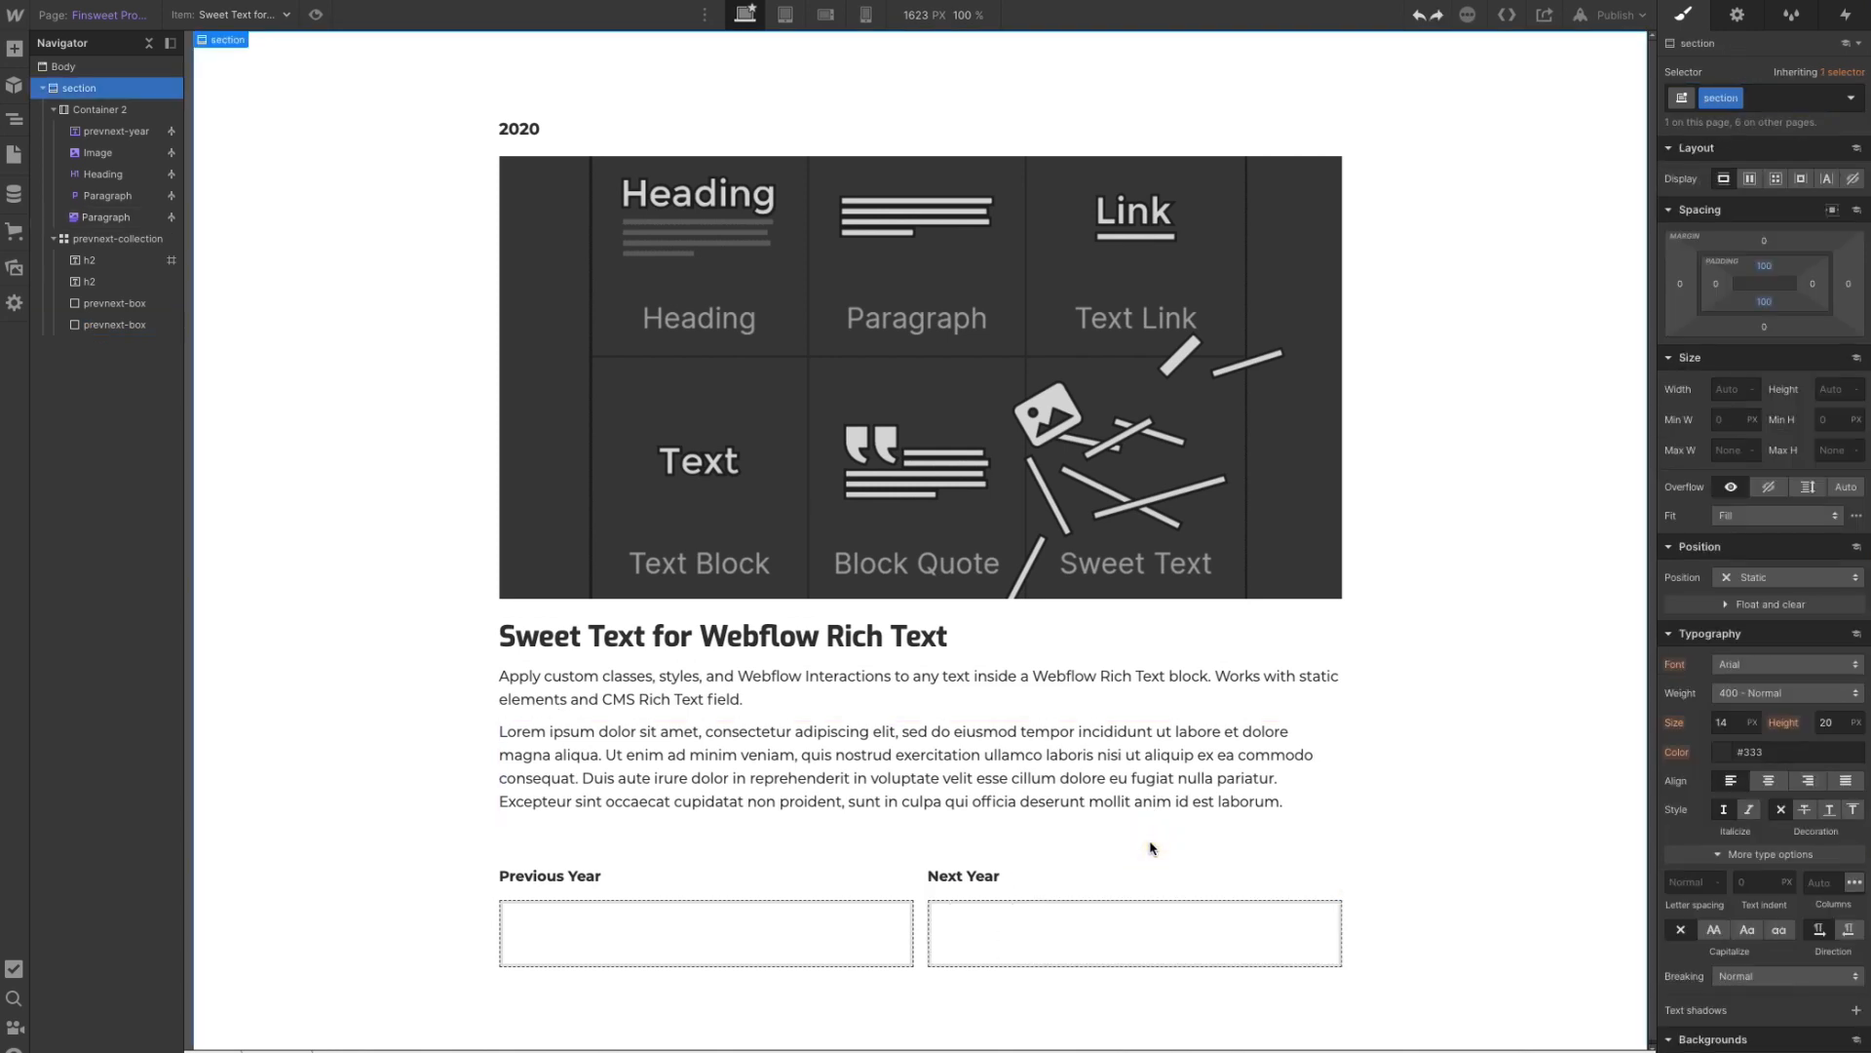
{"action": "left_click", "coordinate": [883, 930]}
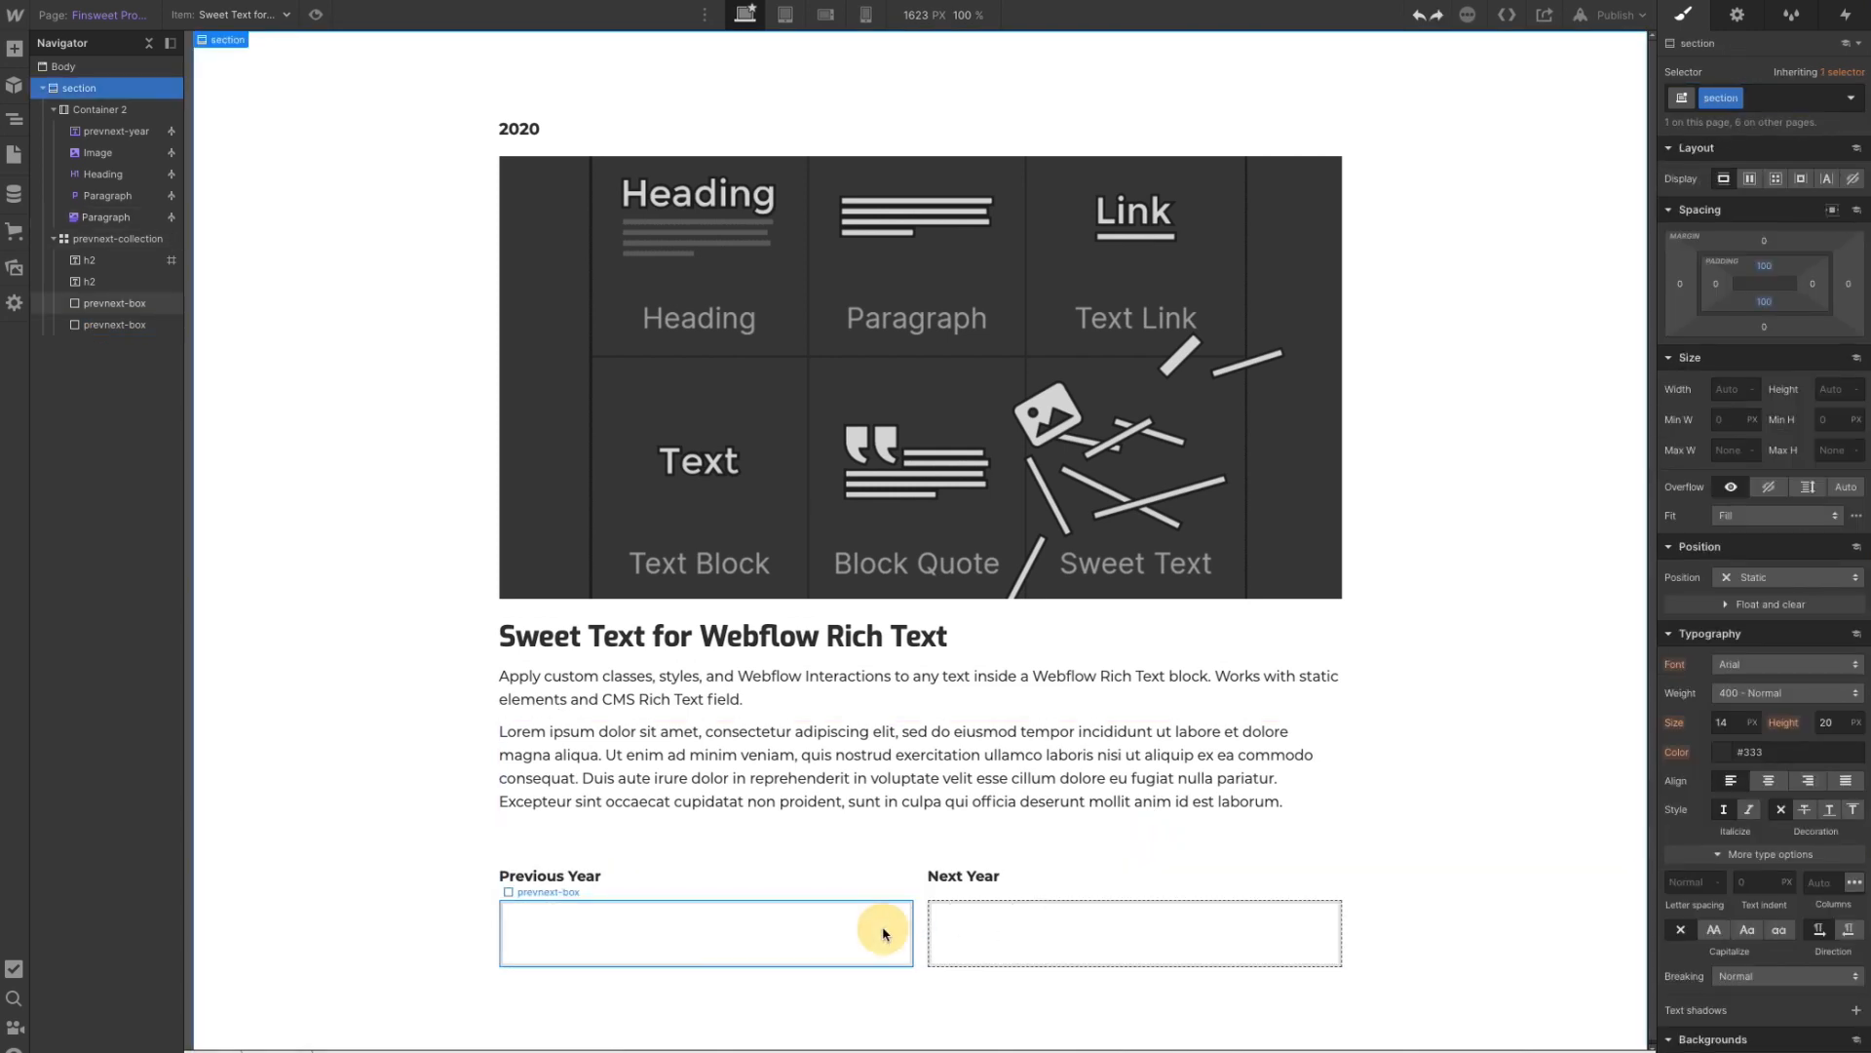
{"action": "left_click", "coordinate": [965, 932]}
{"action": "key", "text": "Delete"}
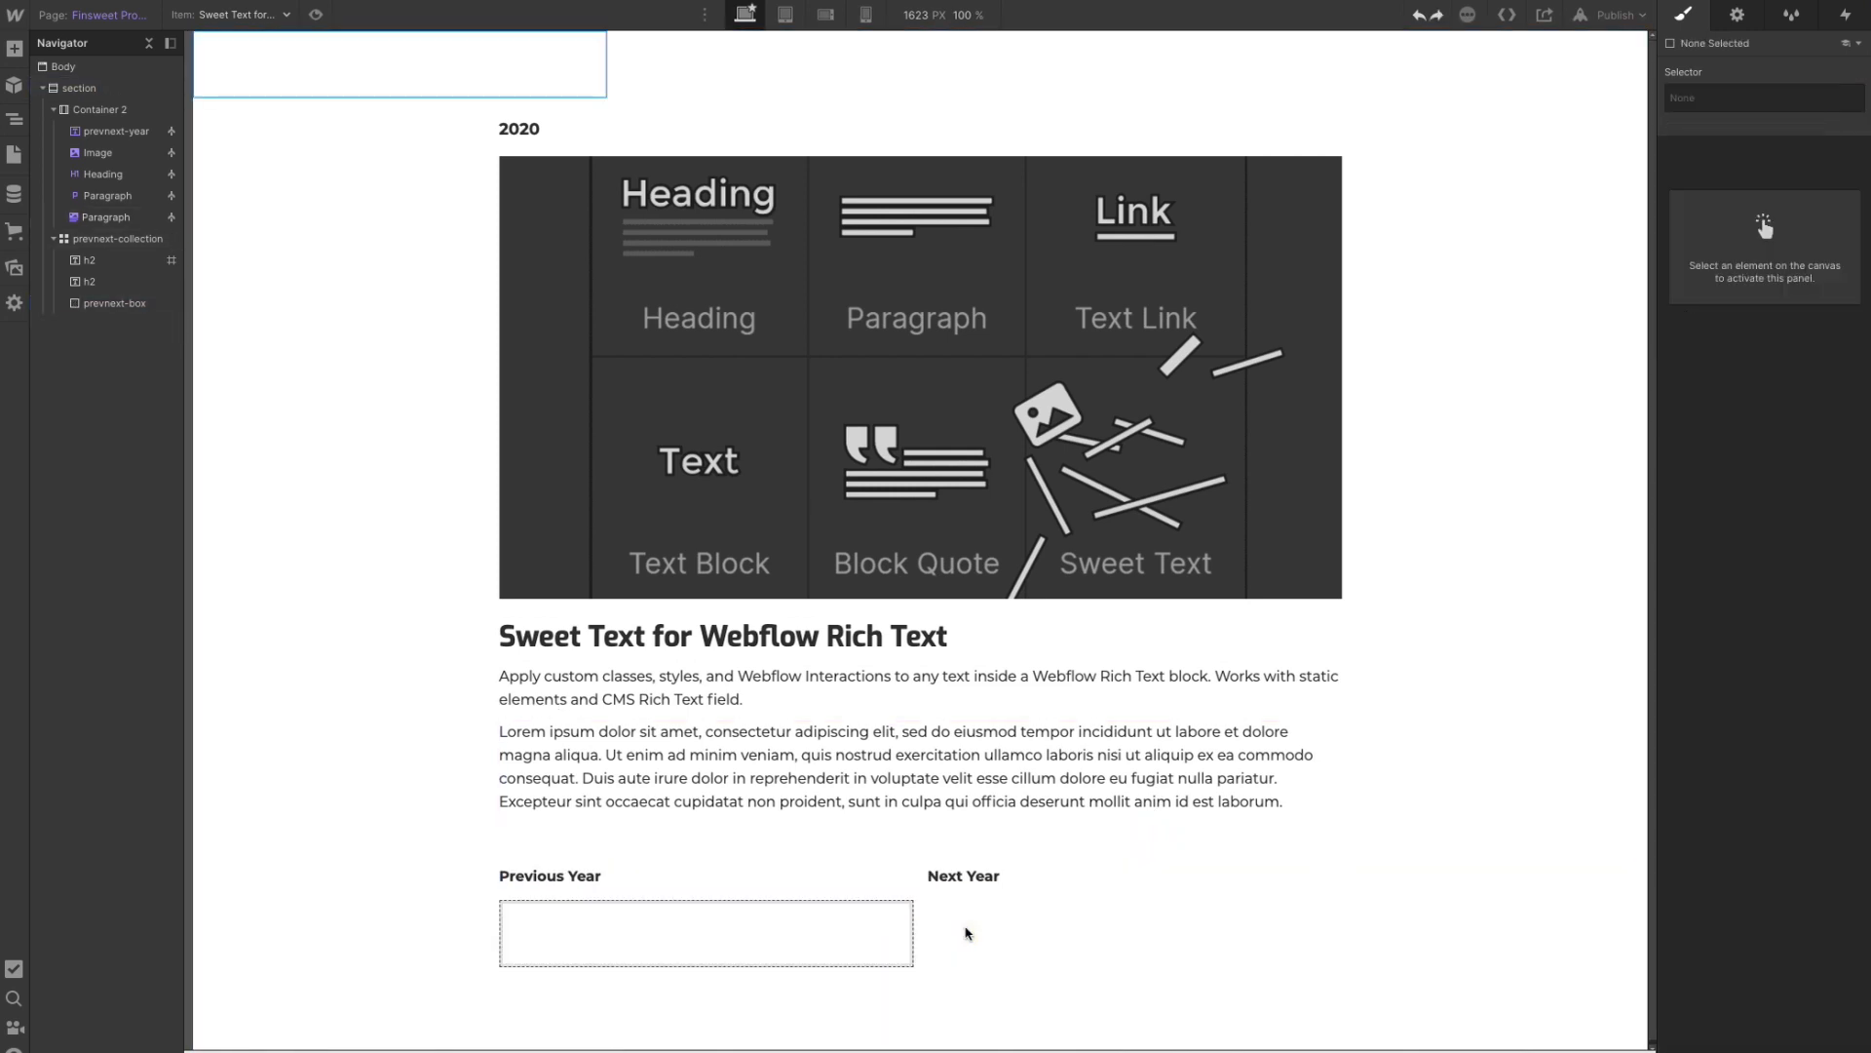
- Copy the prevnext-box div into the cell under Next Year and add the combo class prev-box to the Previous Year box
{"action": "left_click", "coordinate": [843, 933]}
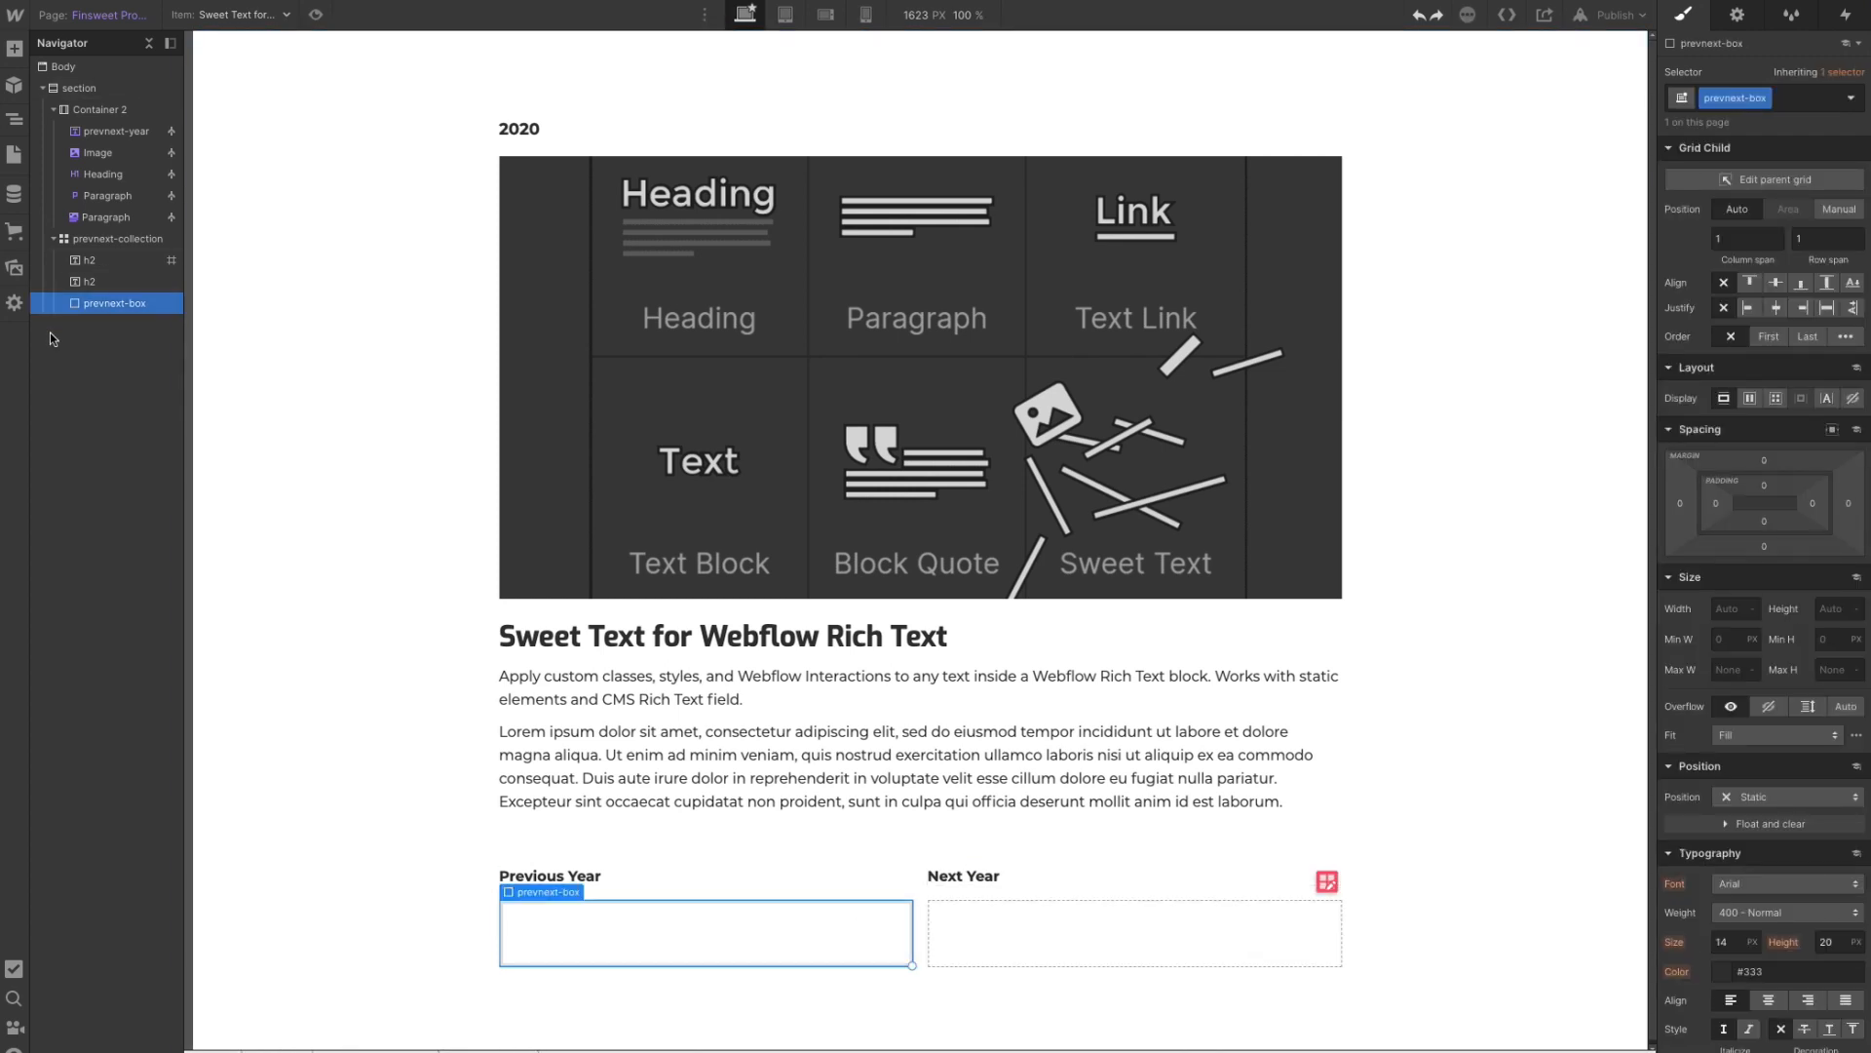
{"action": "key", "text": "ctrl+v"}
{"action": "left_click", "coordinate": [77, 306]}
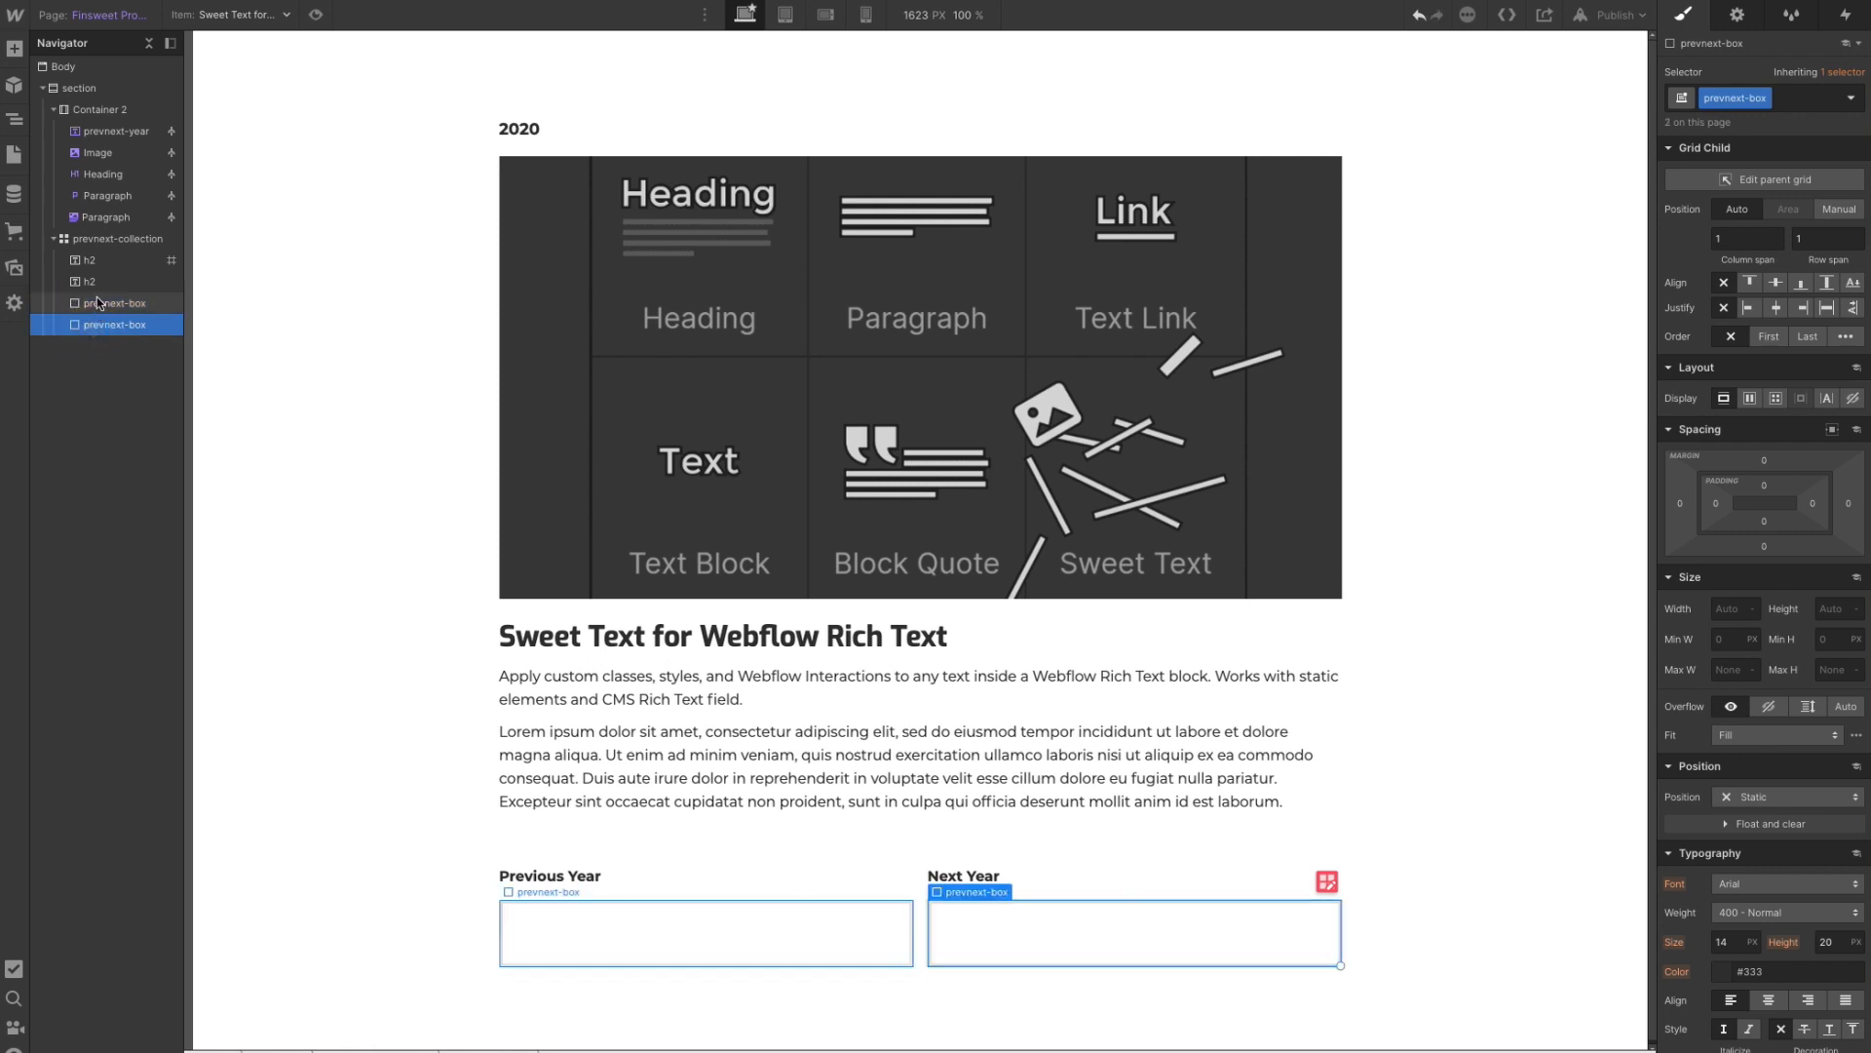
{"action": "left_click", "coordinate": [1783, 100]}
{"action": "type", "text": "prev"}
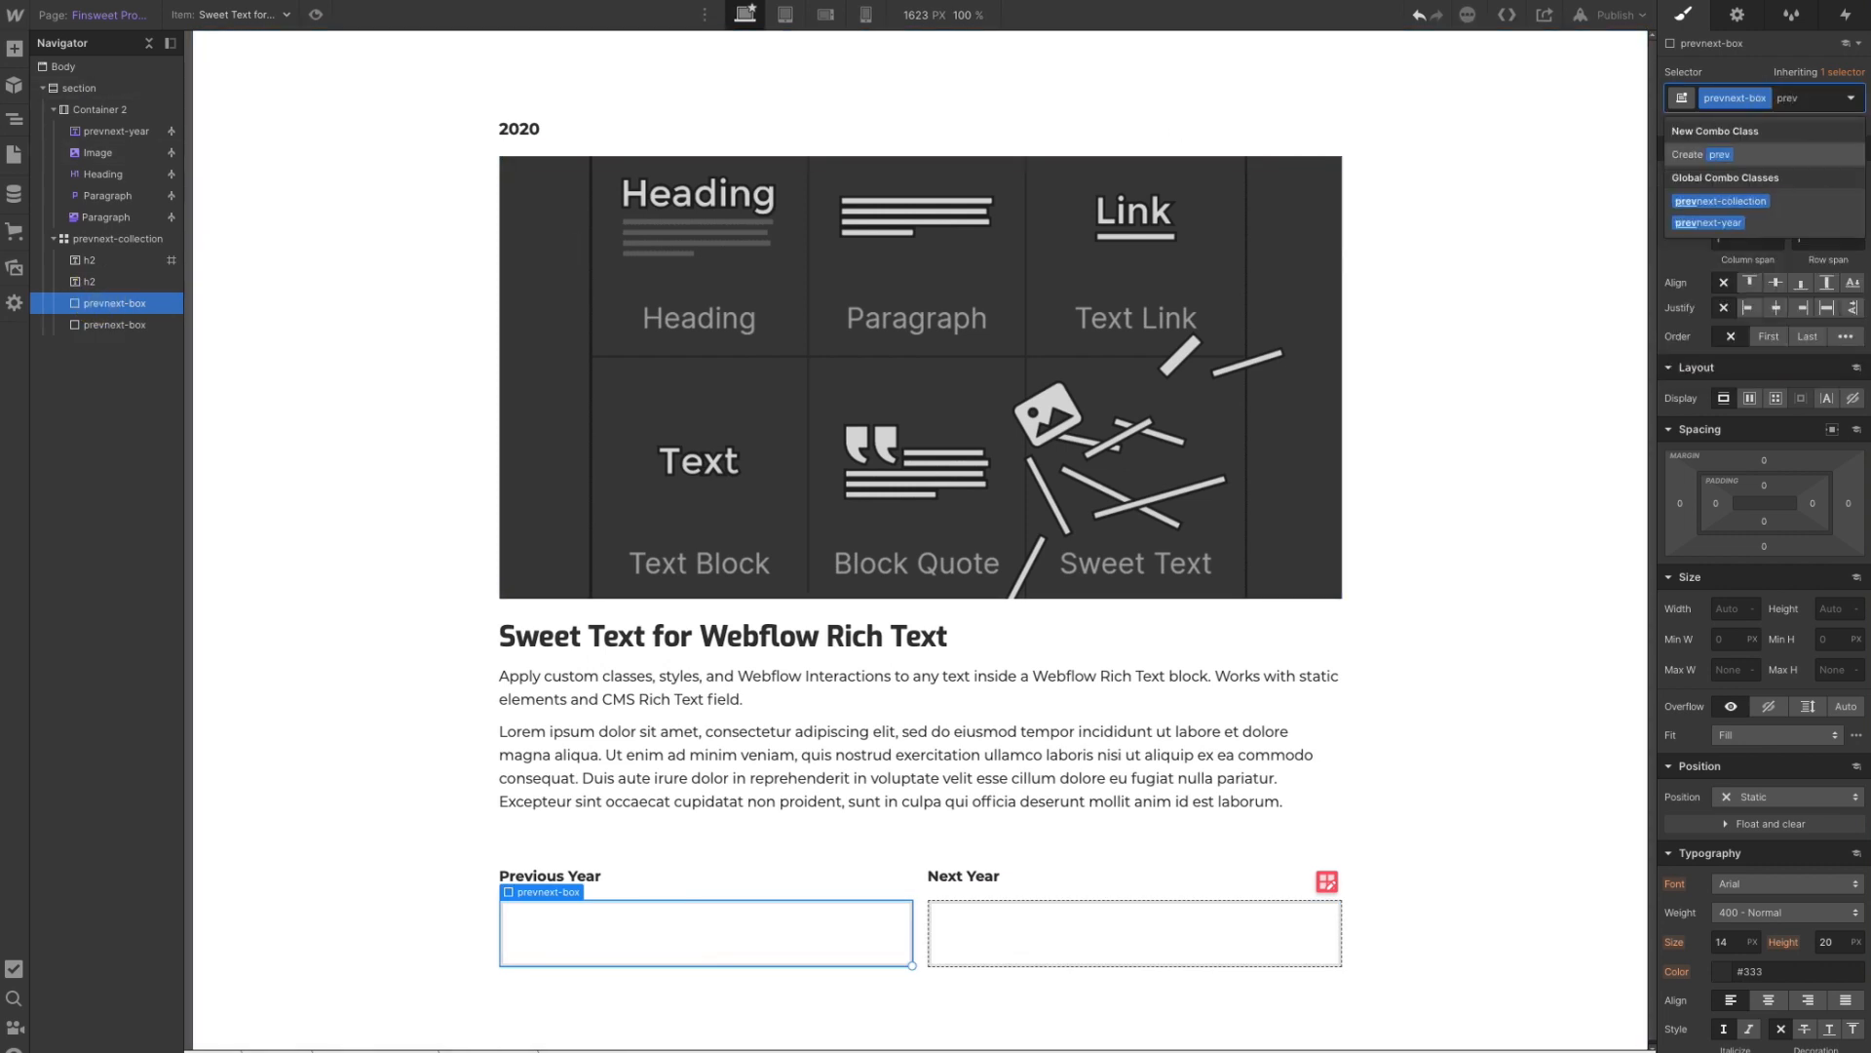
{"action": "type", "text": "-box"}
{"action": "key", "text": "Return"}
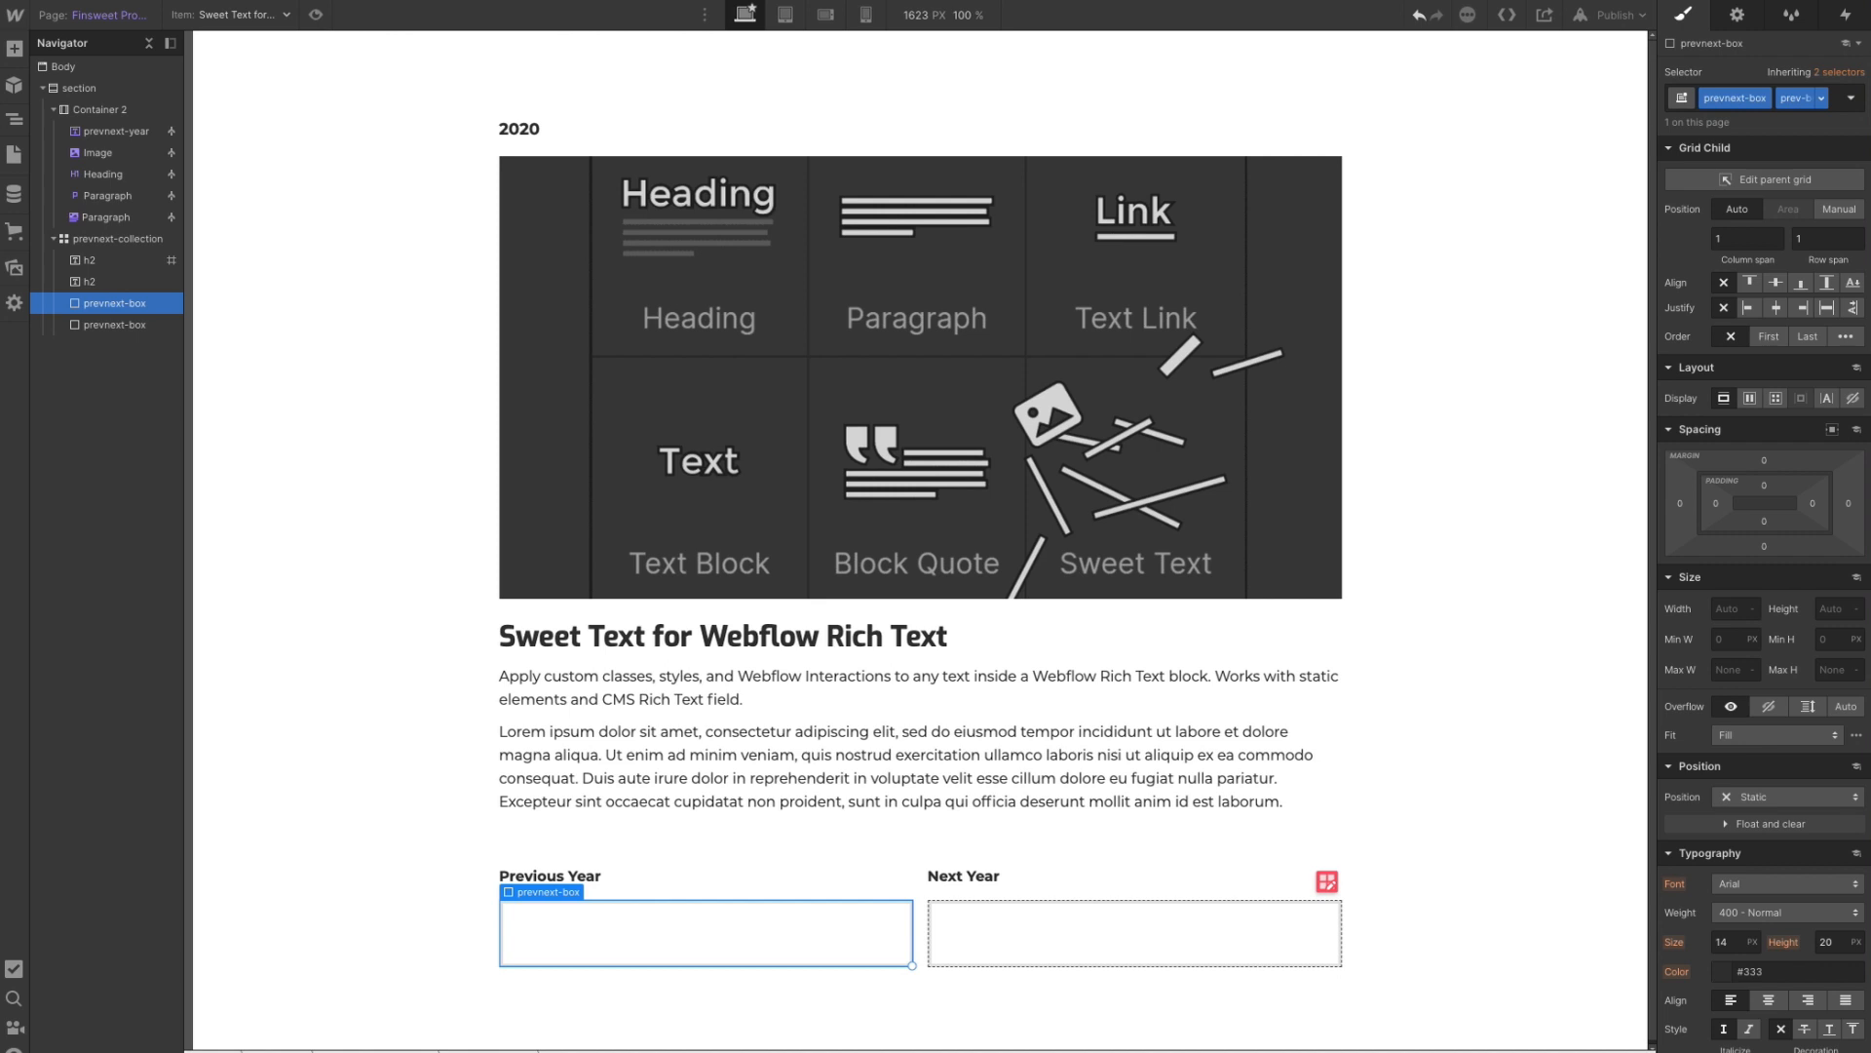
- Add the combo class next-box to the prevnext-box div under Next Year
{"action": "left_click", "coordinate": [114, 322]}
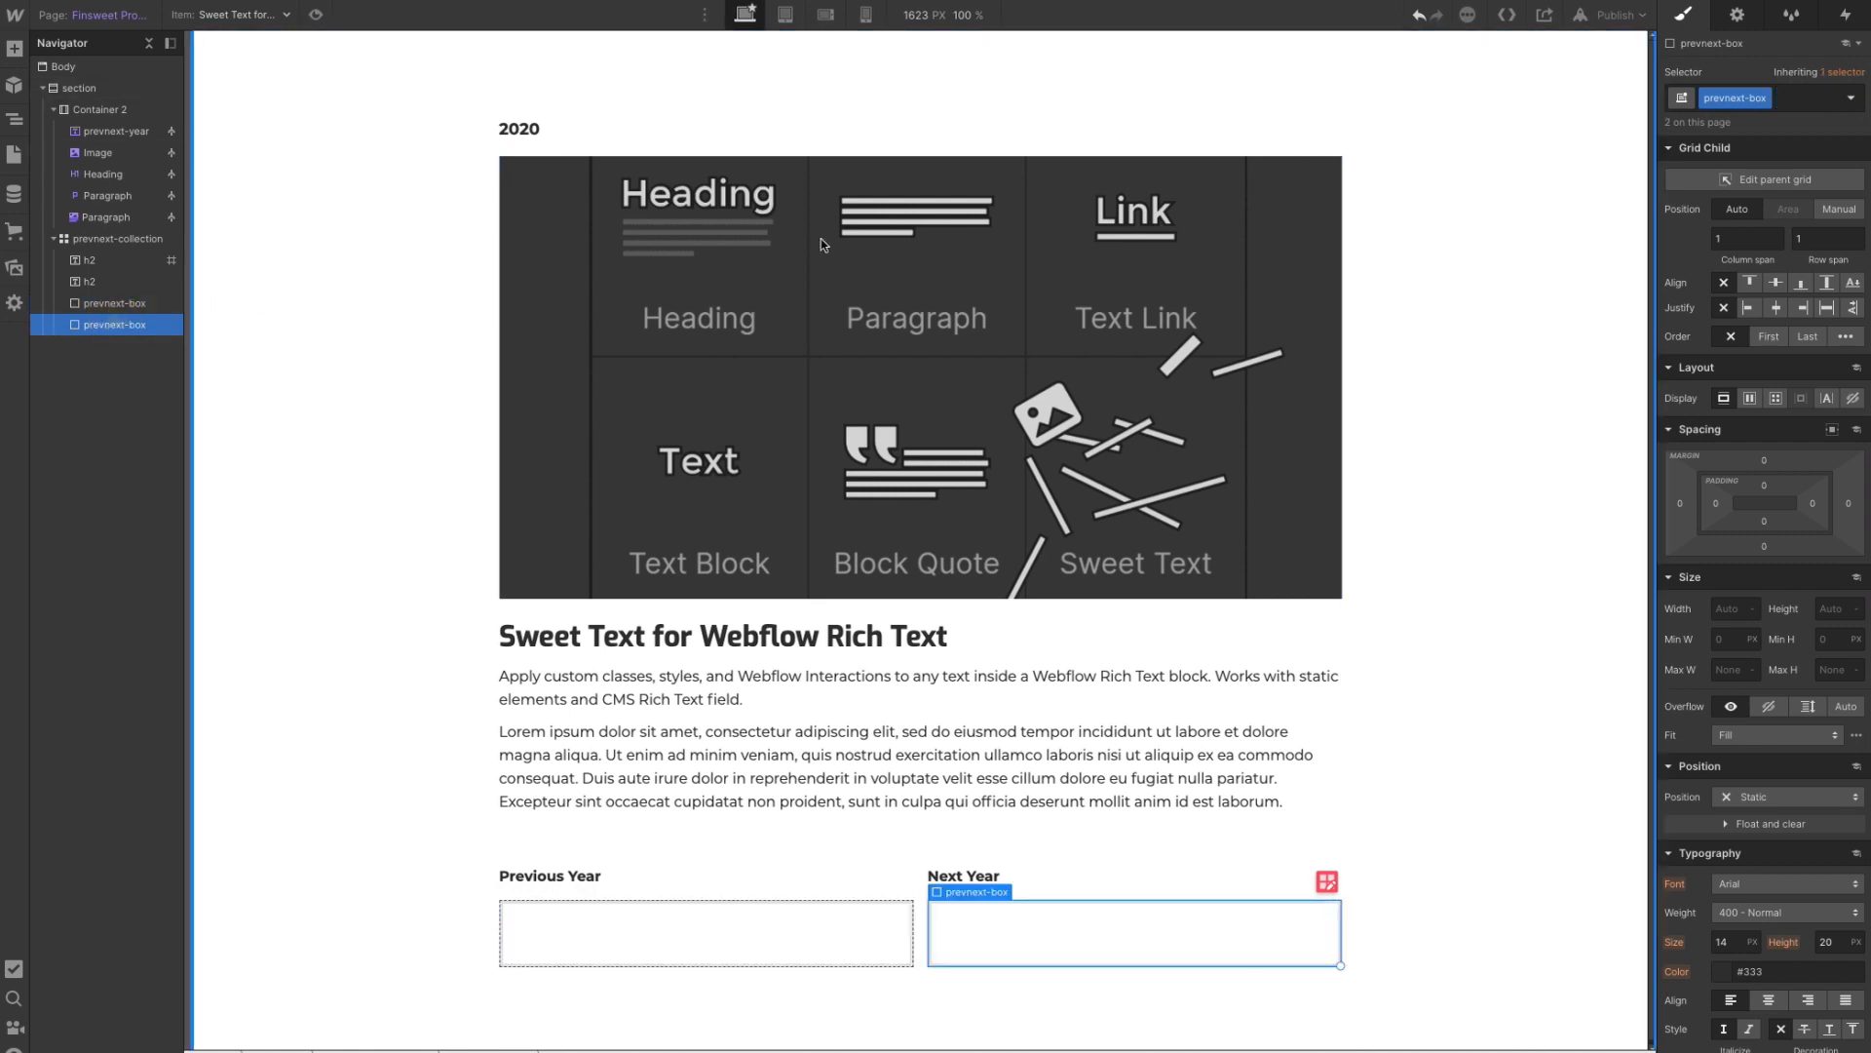
{"action": "left_click", "coordinate": [1782, 104]}
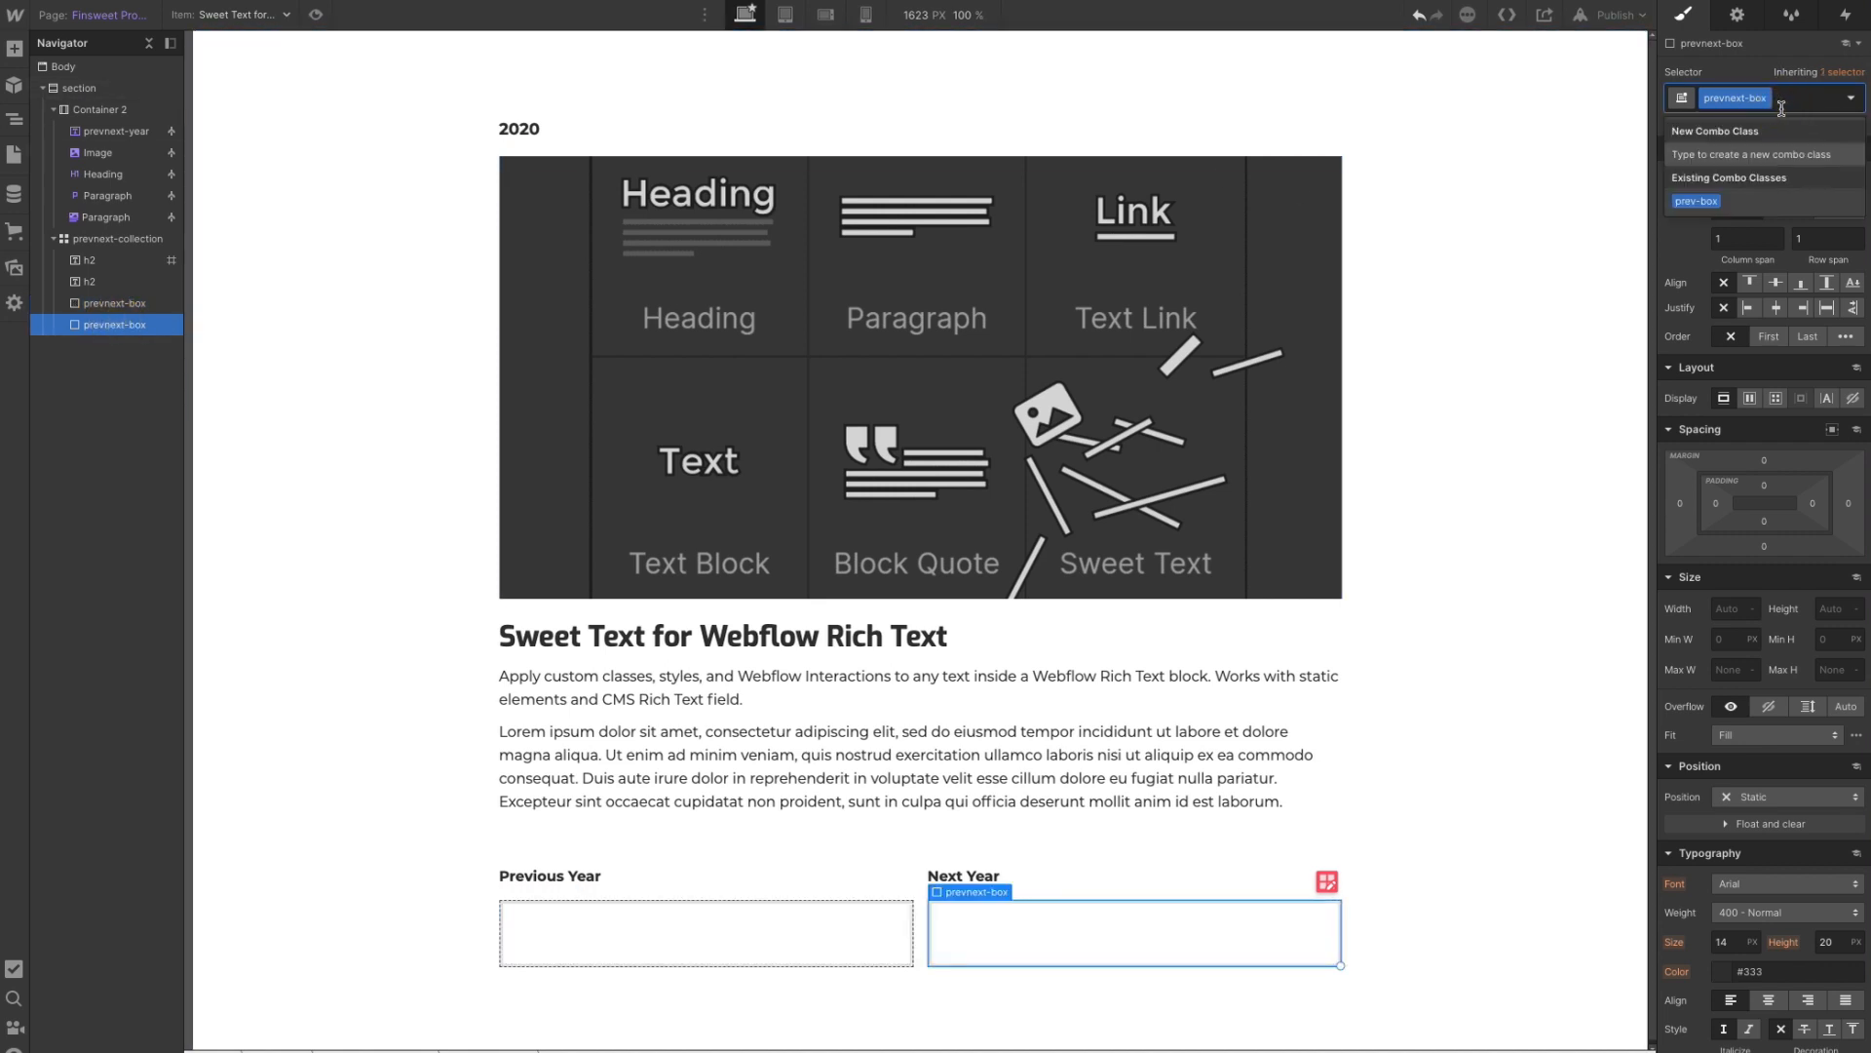
{"action": "type", "text": "next-bo"}
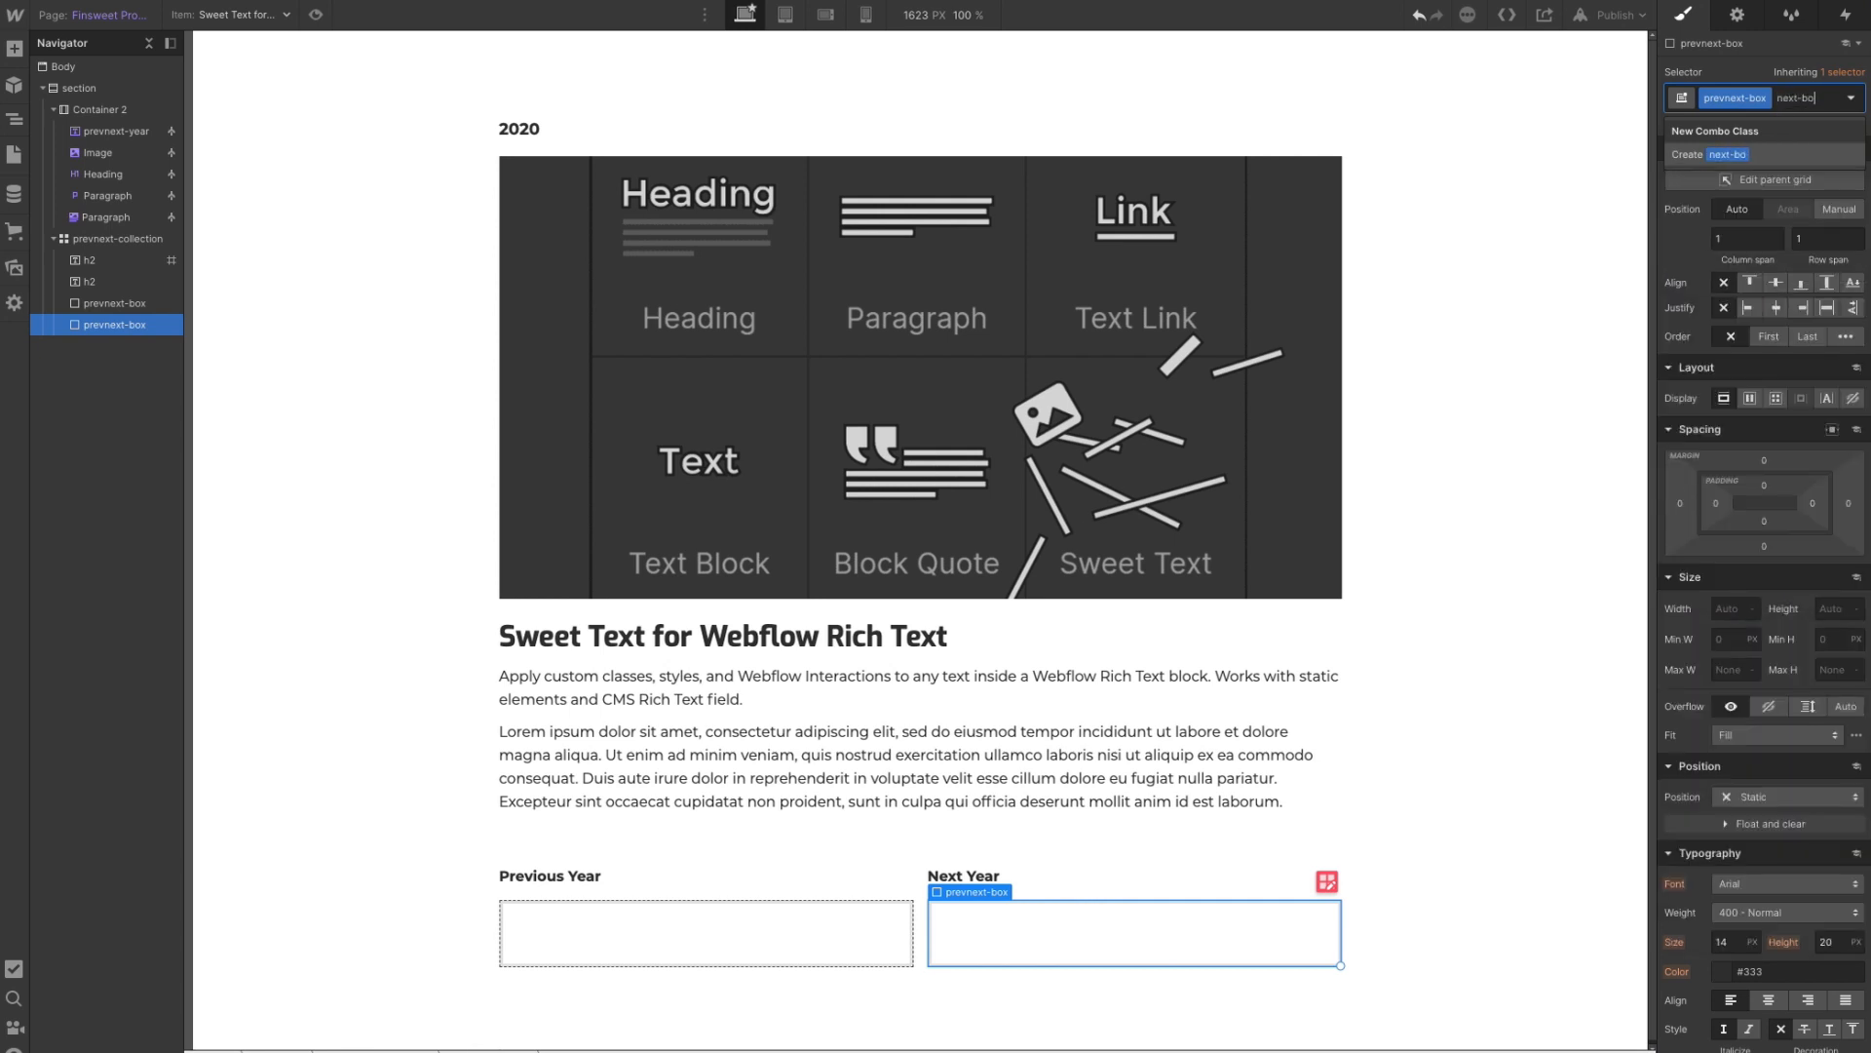
{"action": "type", "text": "x"}
{"action": "key", "text": "Return"}
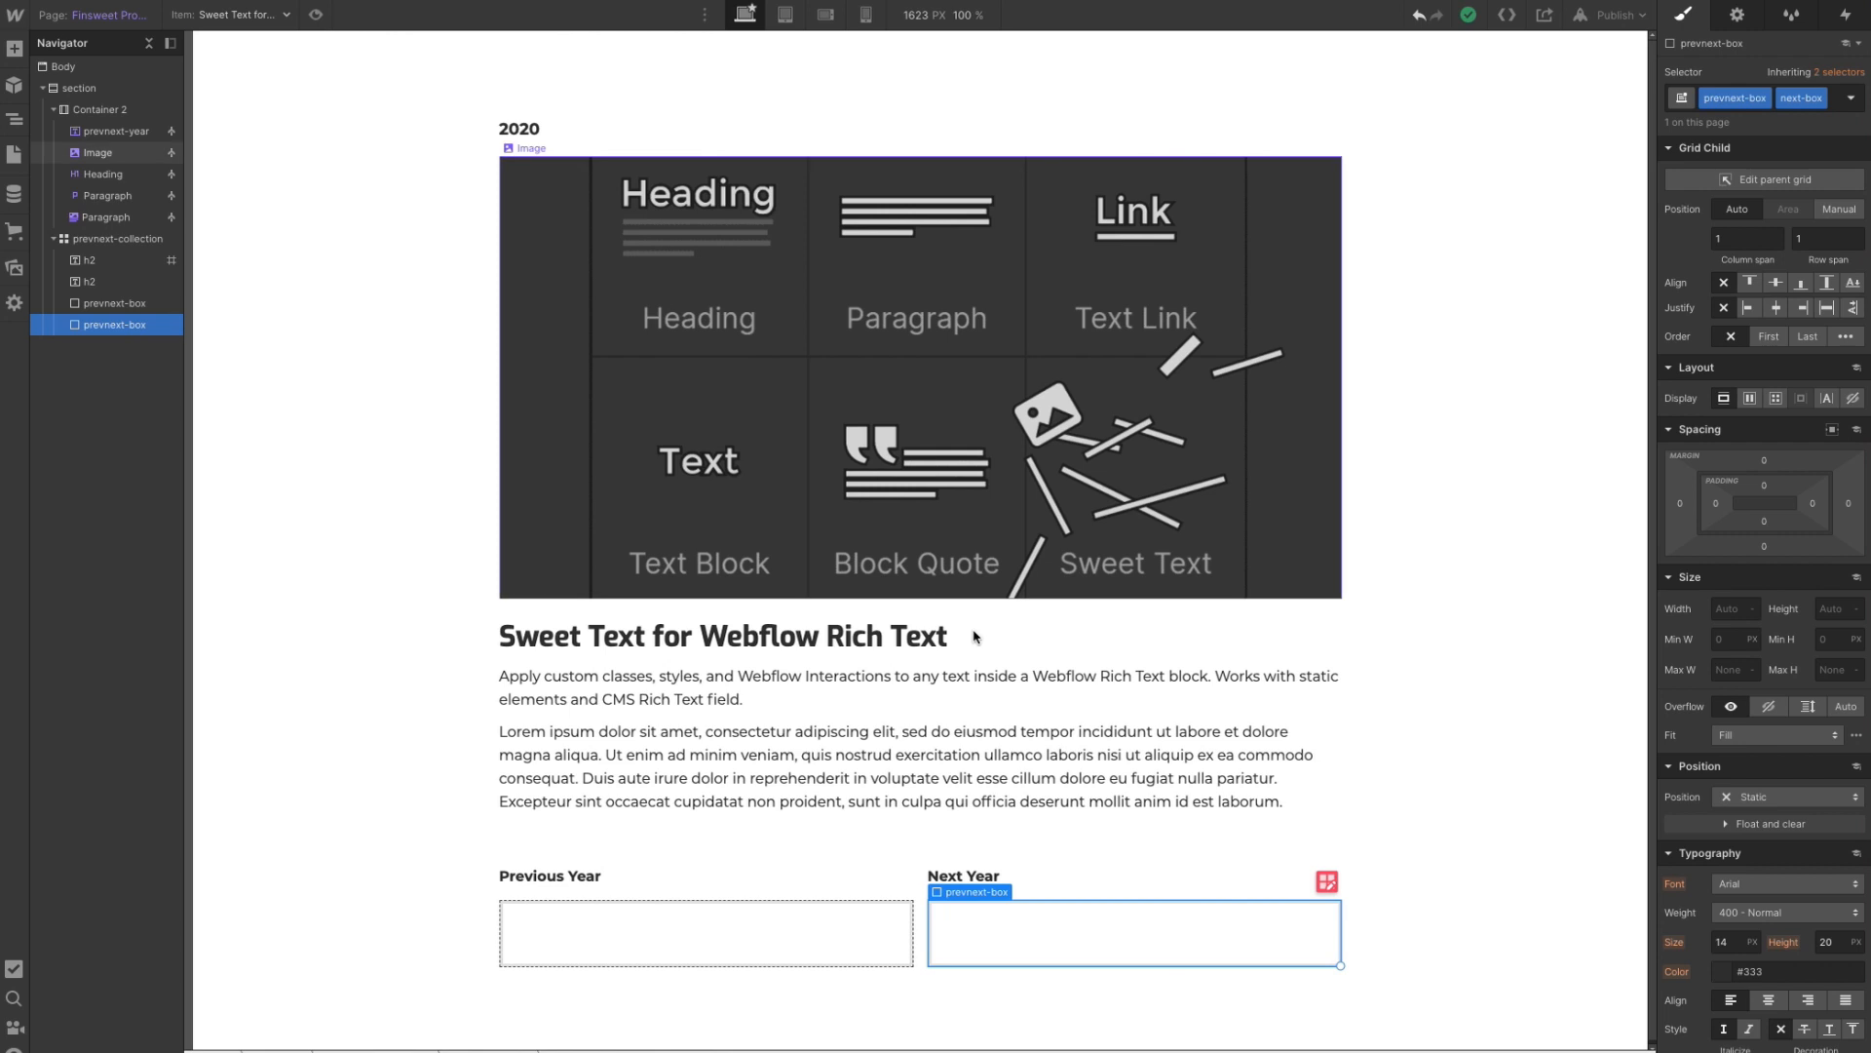
{"action": "scroll", "coordinate": [974, 516], "scroll_direction": "down", "scroll_amount": 1}
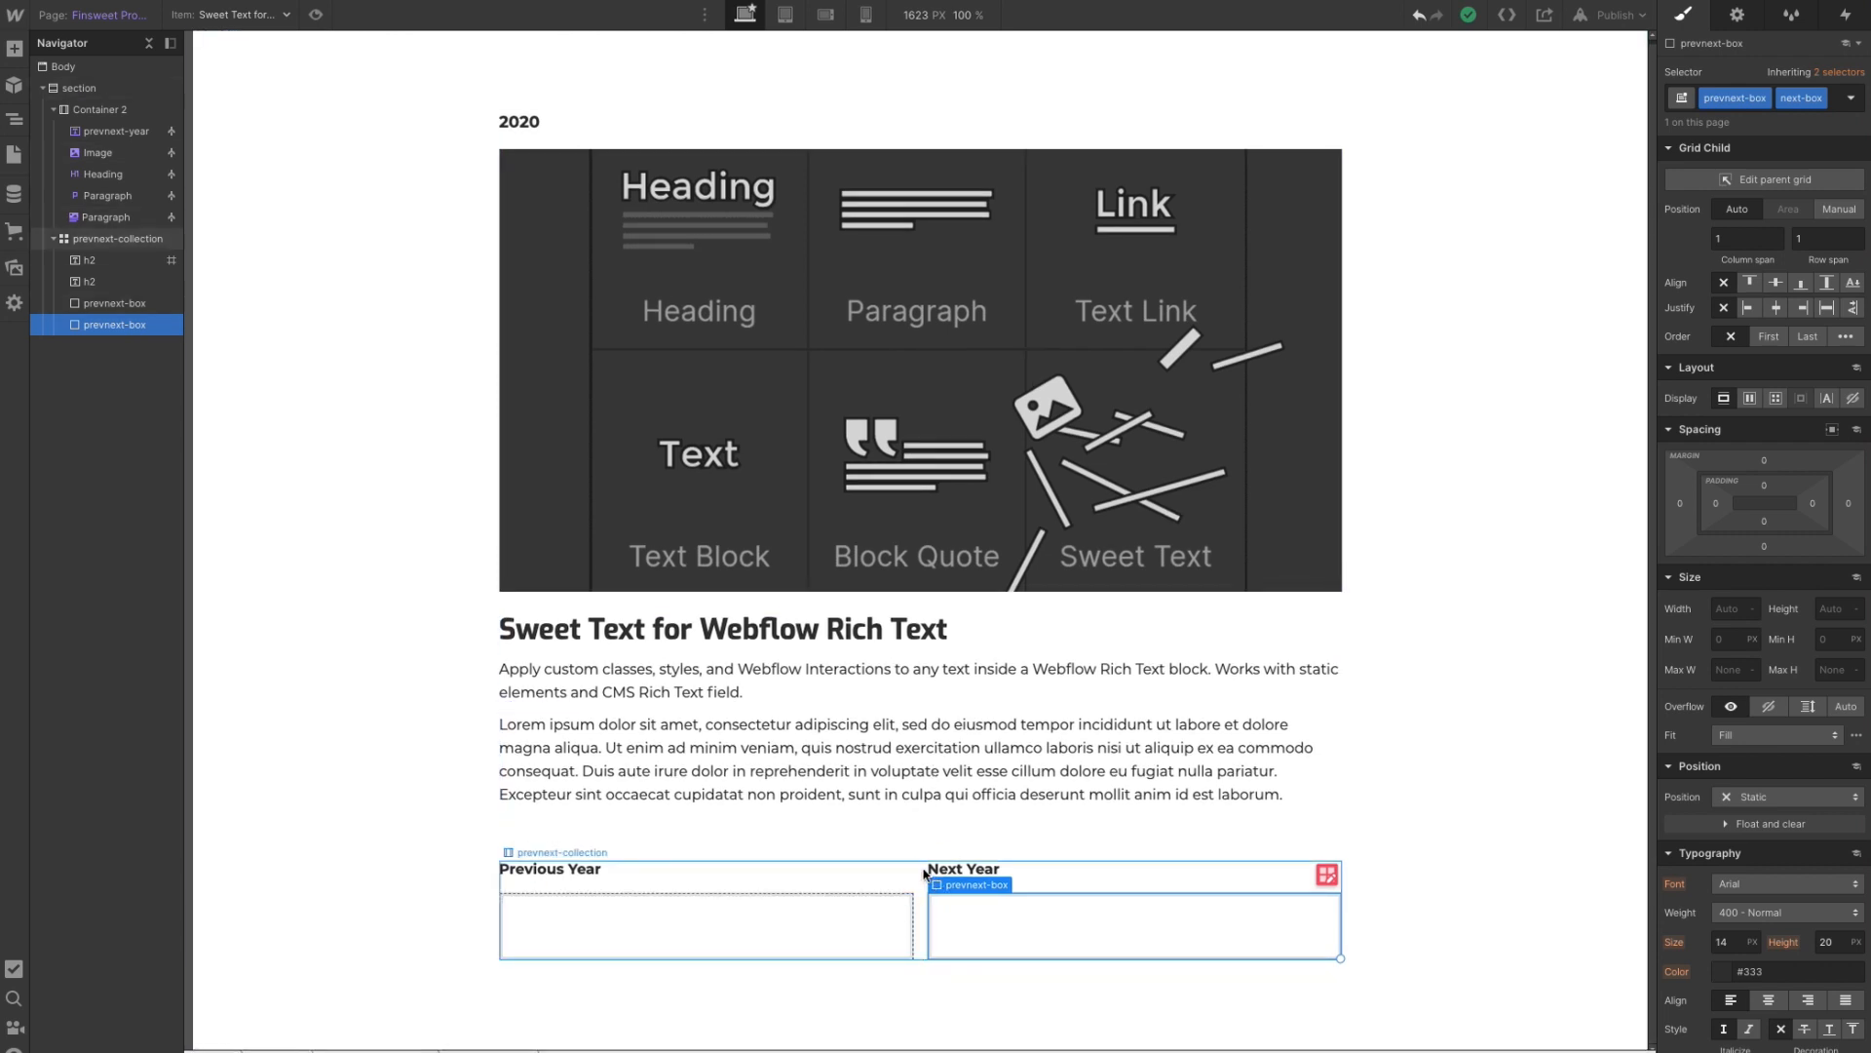
{"action": "key", "text": "p"}
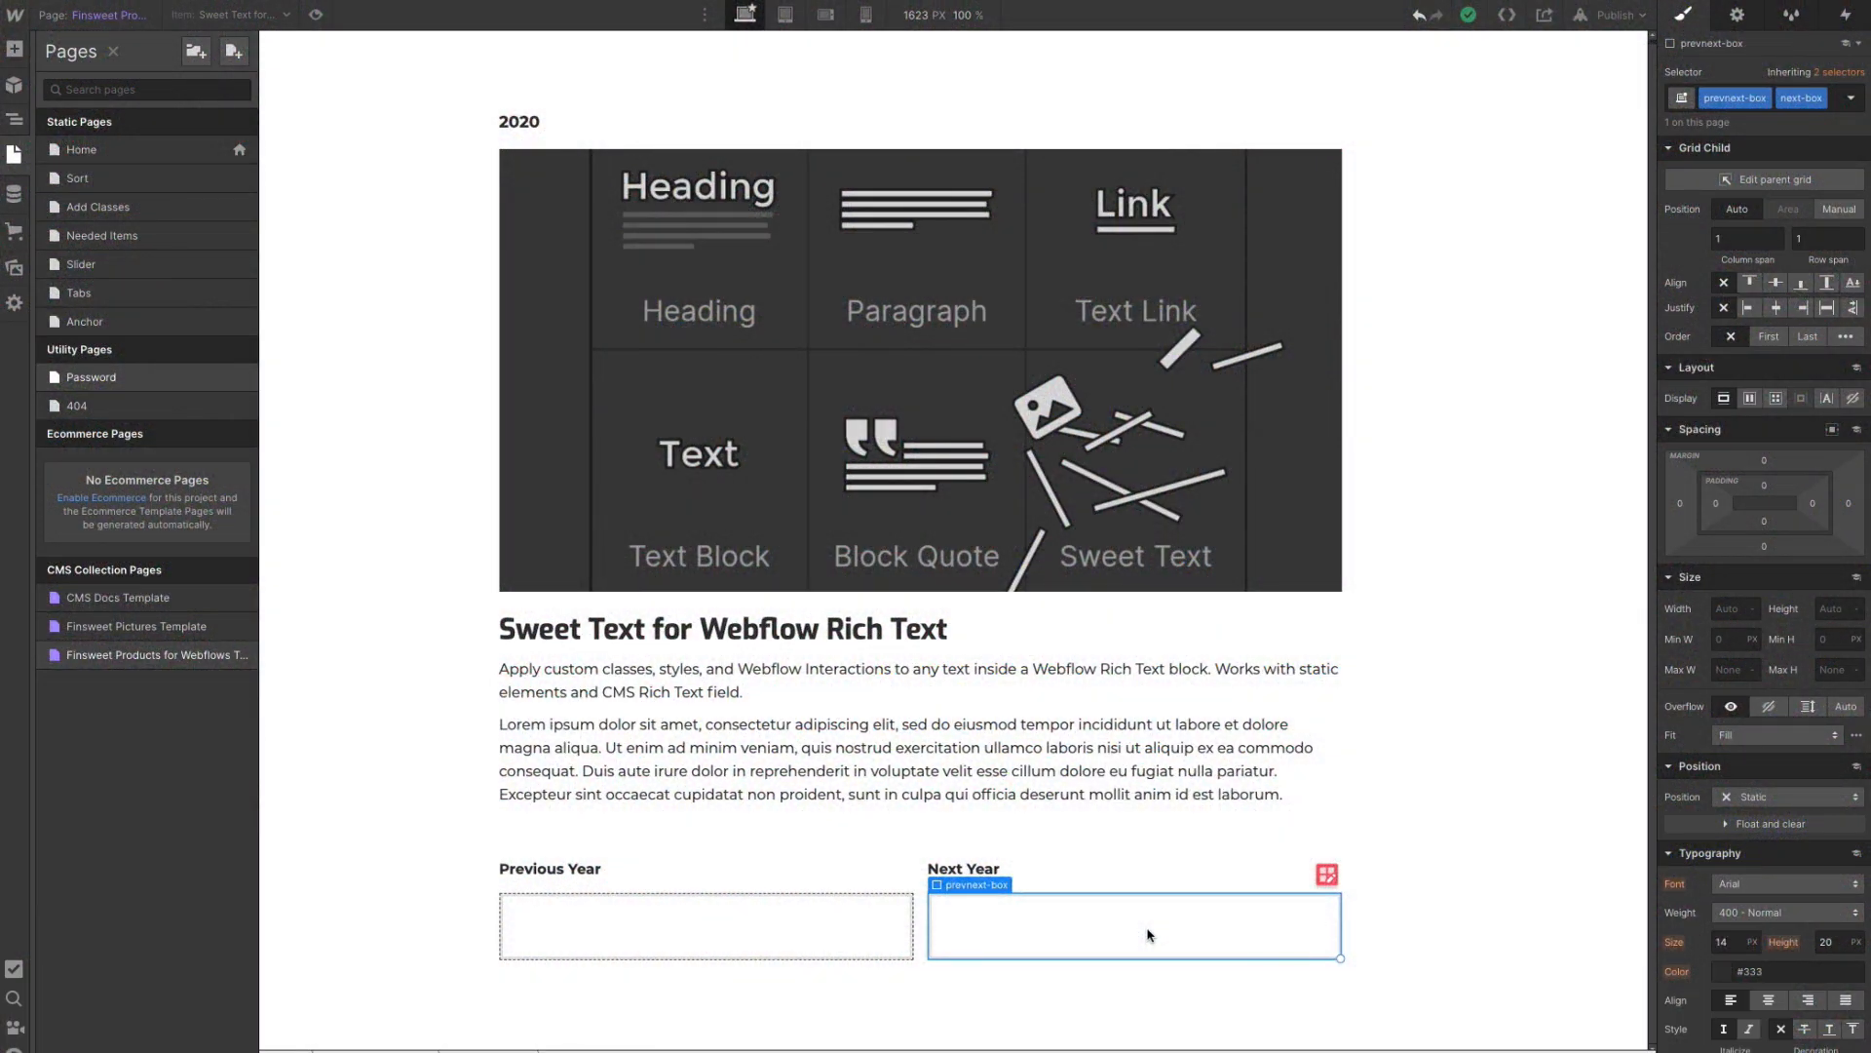
{"action": "left_click", "coordinate": [16, 121]}
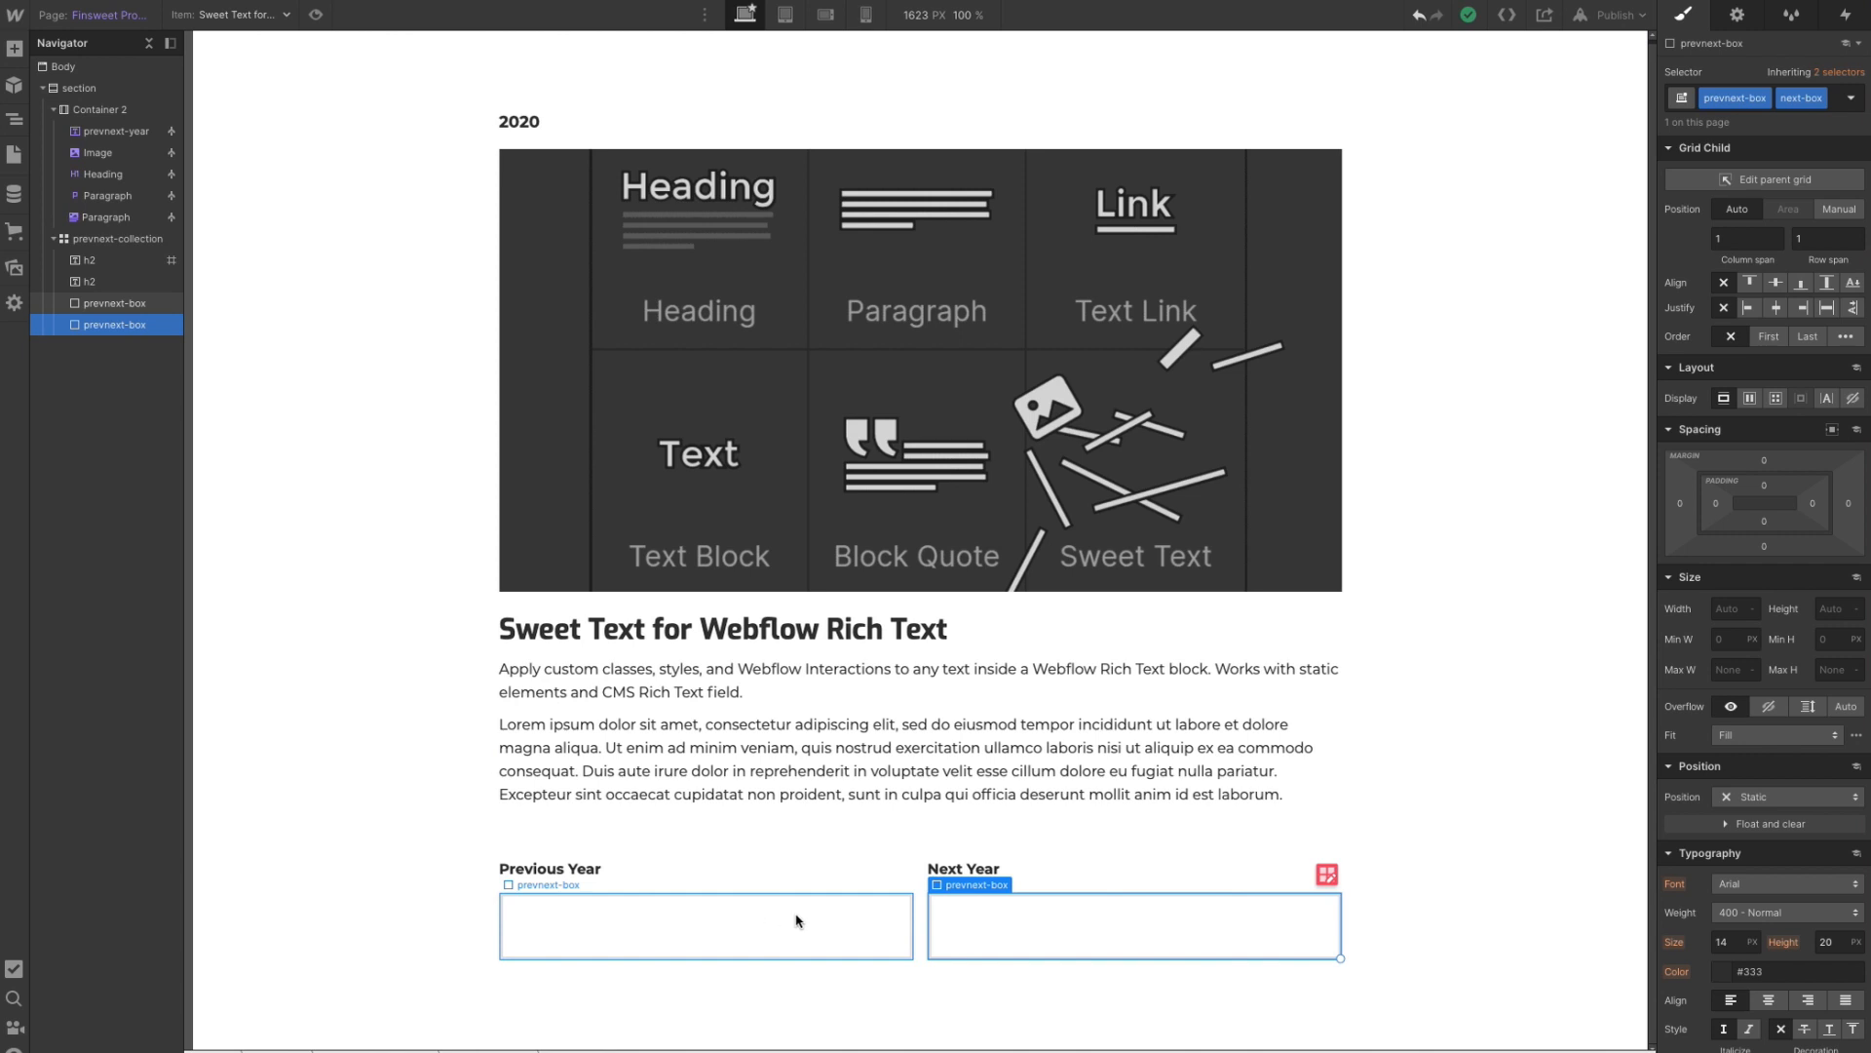
- Add a Container inside the section, directly below the prevnext-collection grid
{"action": "left_click", "coordinate": [51, 237]}
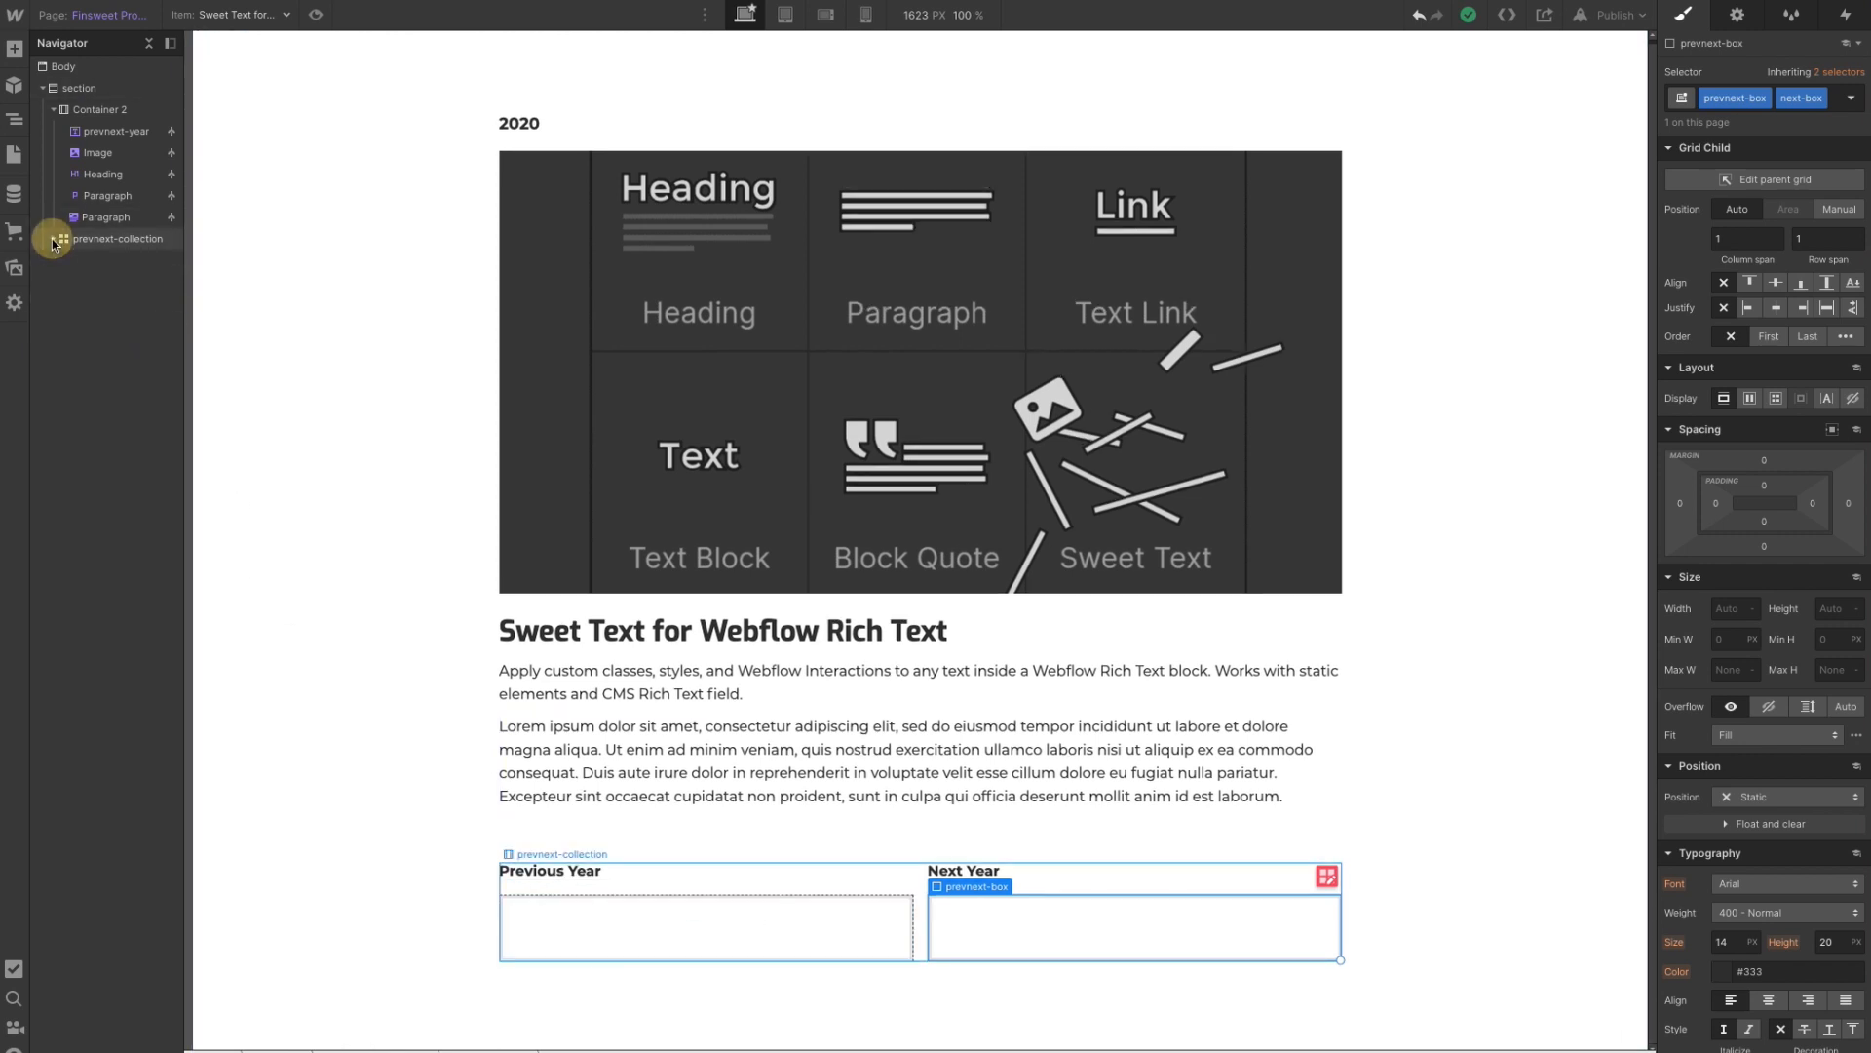
{"action": "left_click", "coordinate": [43, 88]}
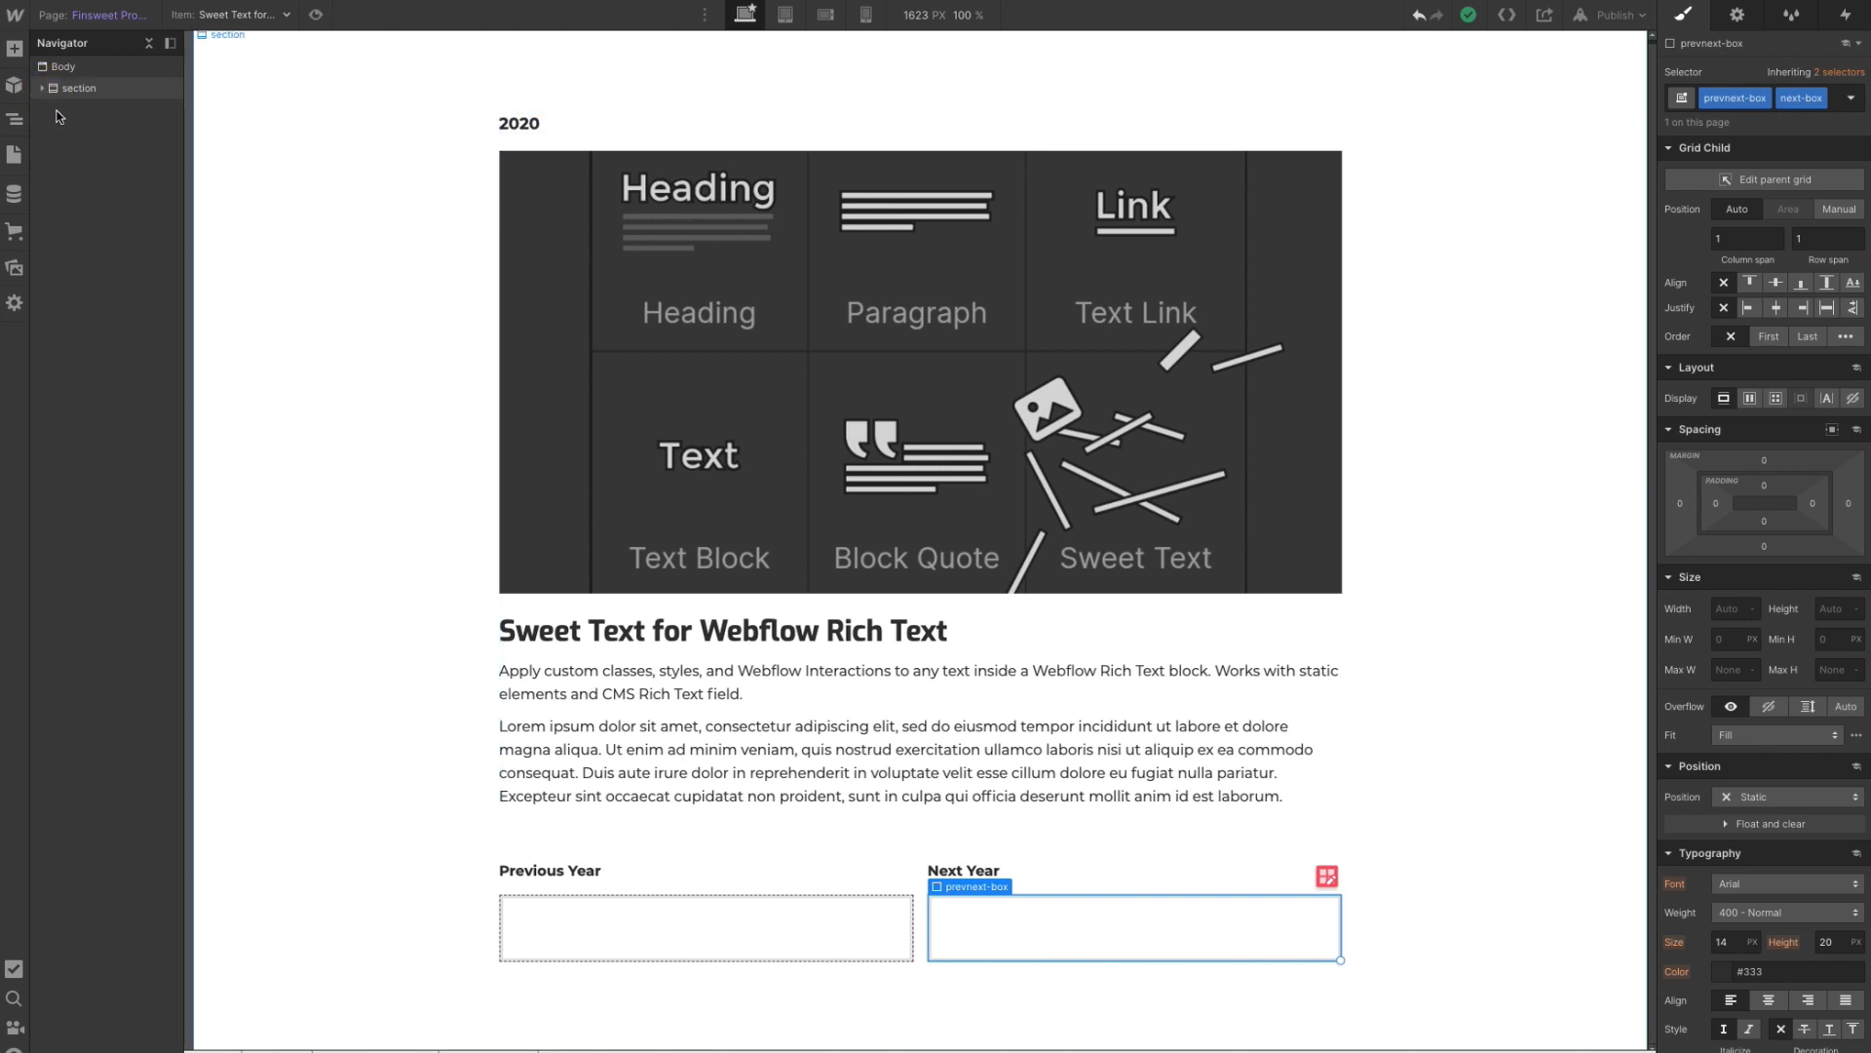
{"action": "left_click", "coordinate": [43, 88]}
{"action": "left_click", "coordinate": [54, 109]}
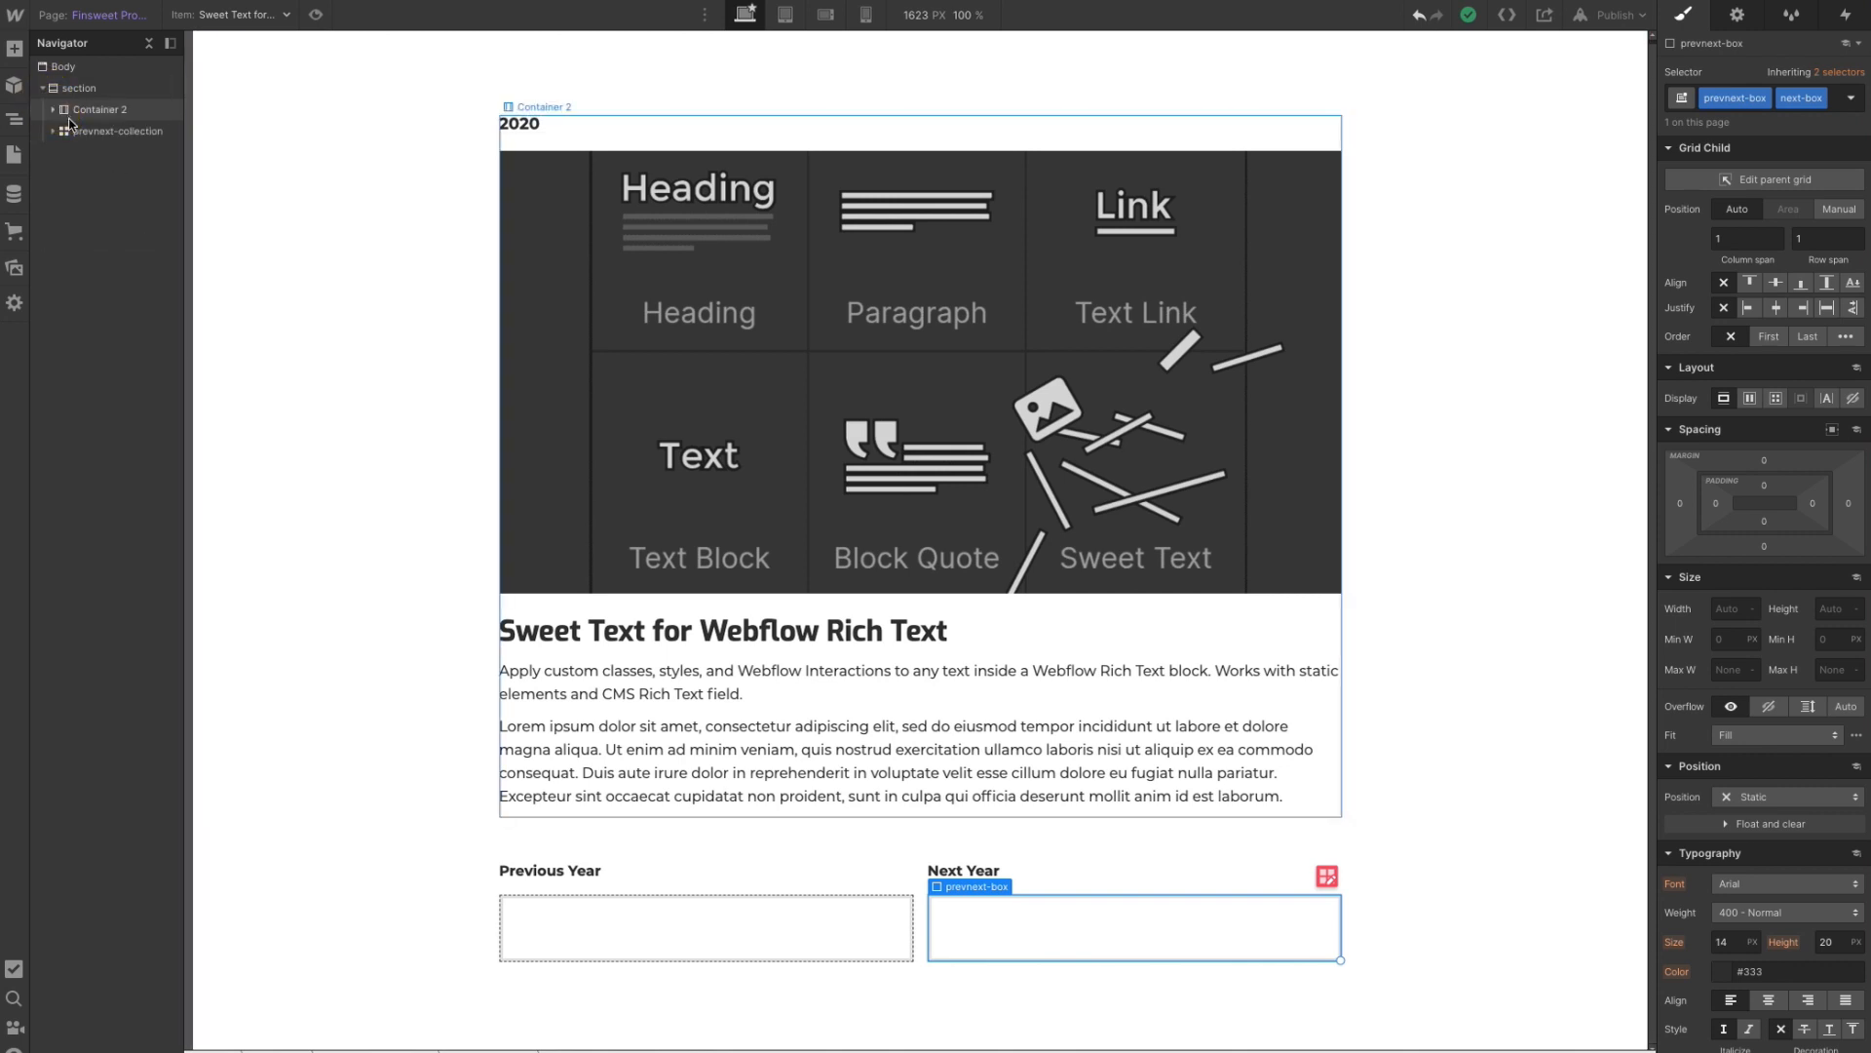
{"action": "left_click", "coordinate": [14, 48]}
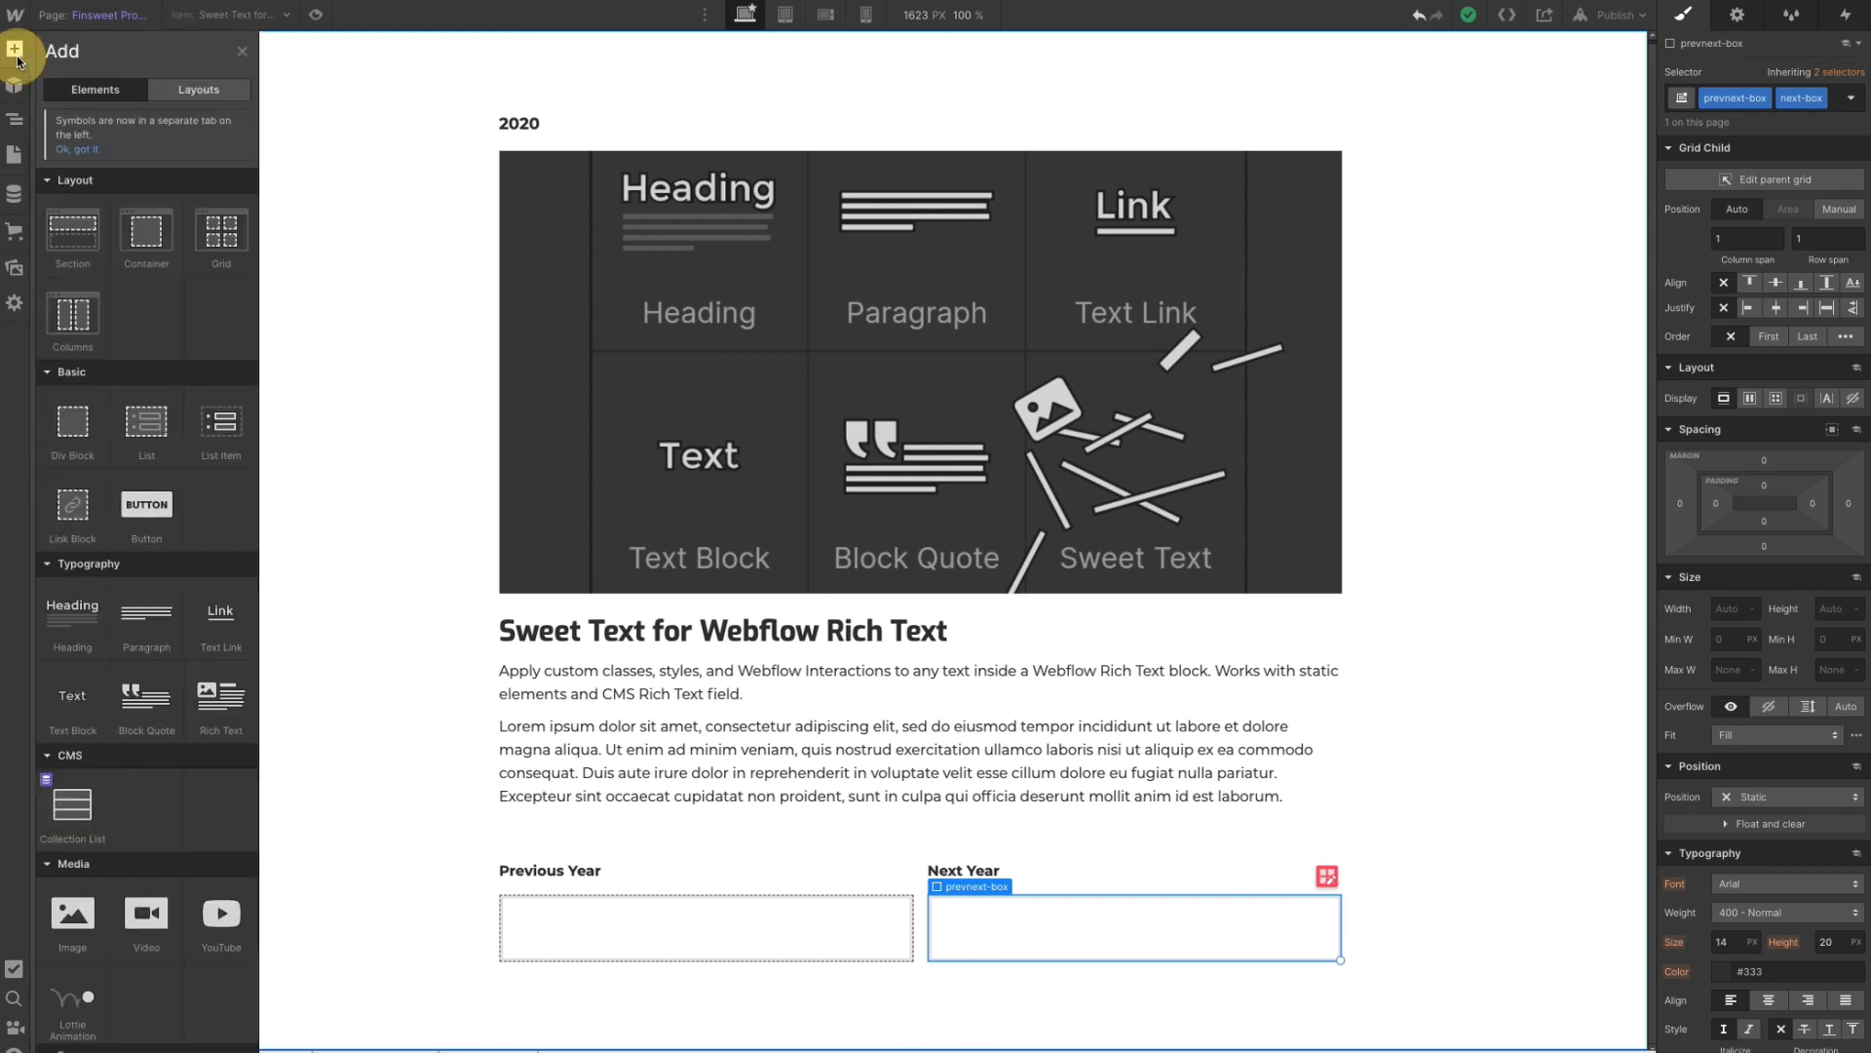
{"action": "left_click_drag", "start_coordinate": [137, 230], "coordinate": [290, 364]}
{"action": "left_click_drag", "start_coordinate": [220, 306], "coordinate": [149, 289]}
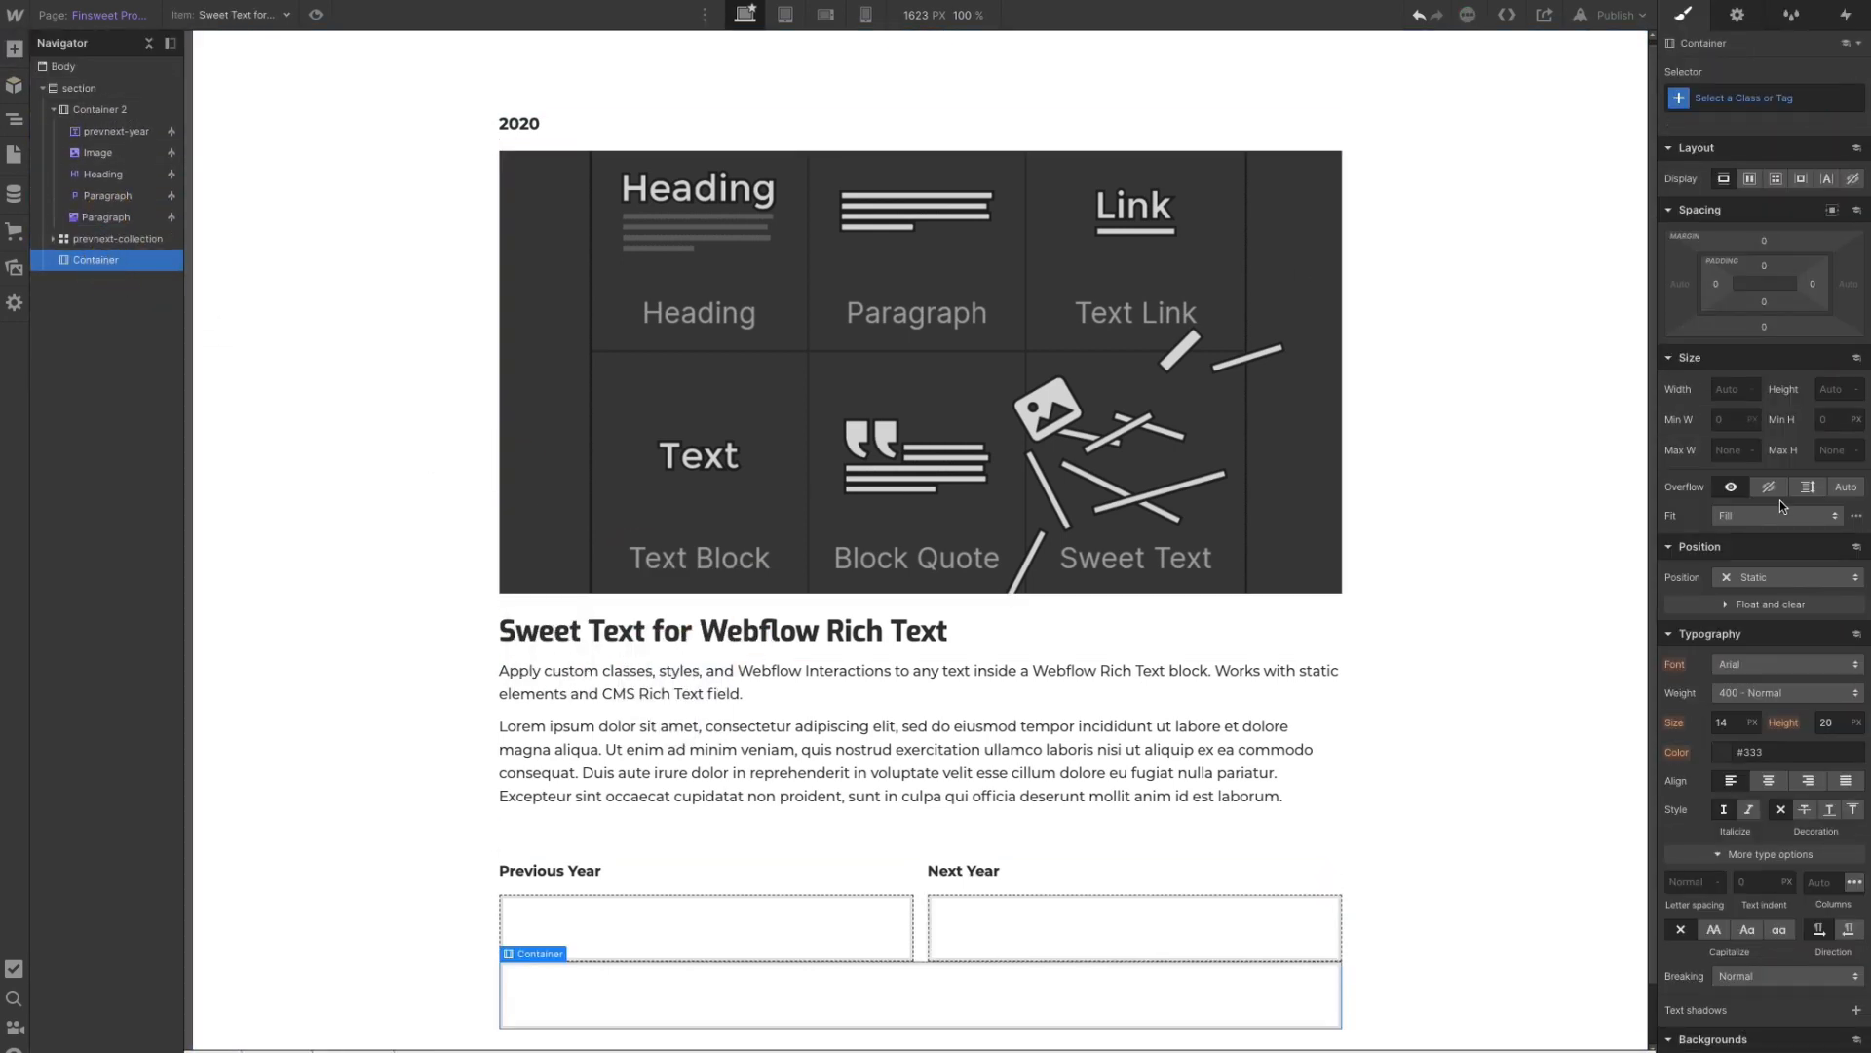
- Give the new Container the class prevnext and set its top margin to 50 px
{"action": "left_click", "coordinate": [1716, 98]}
{"action": "type", "text": "prevnext"}
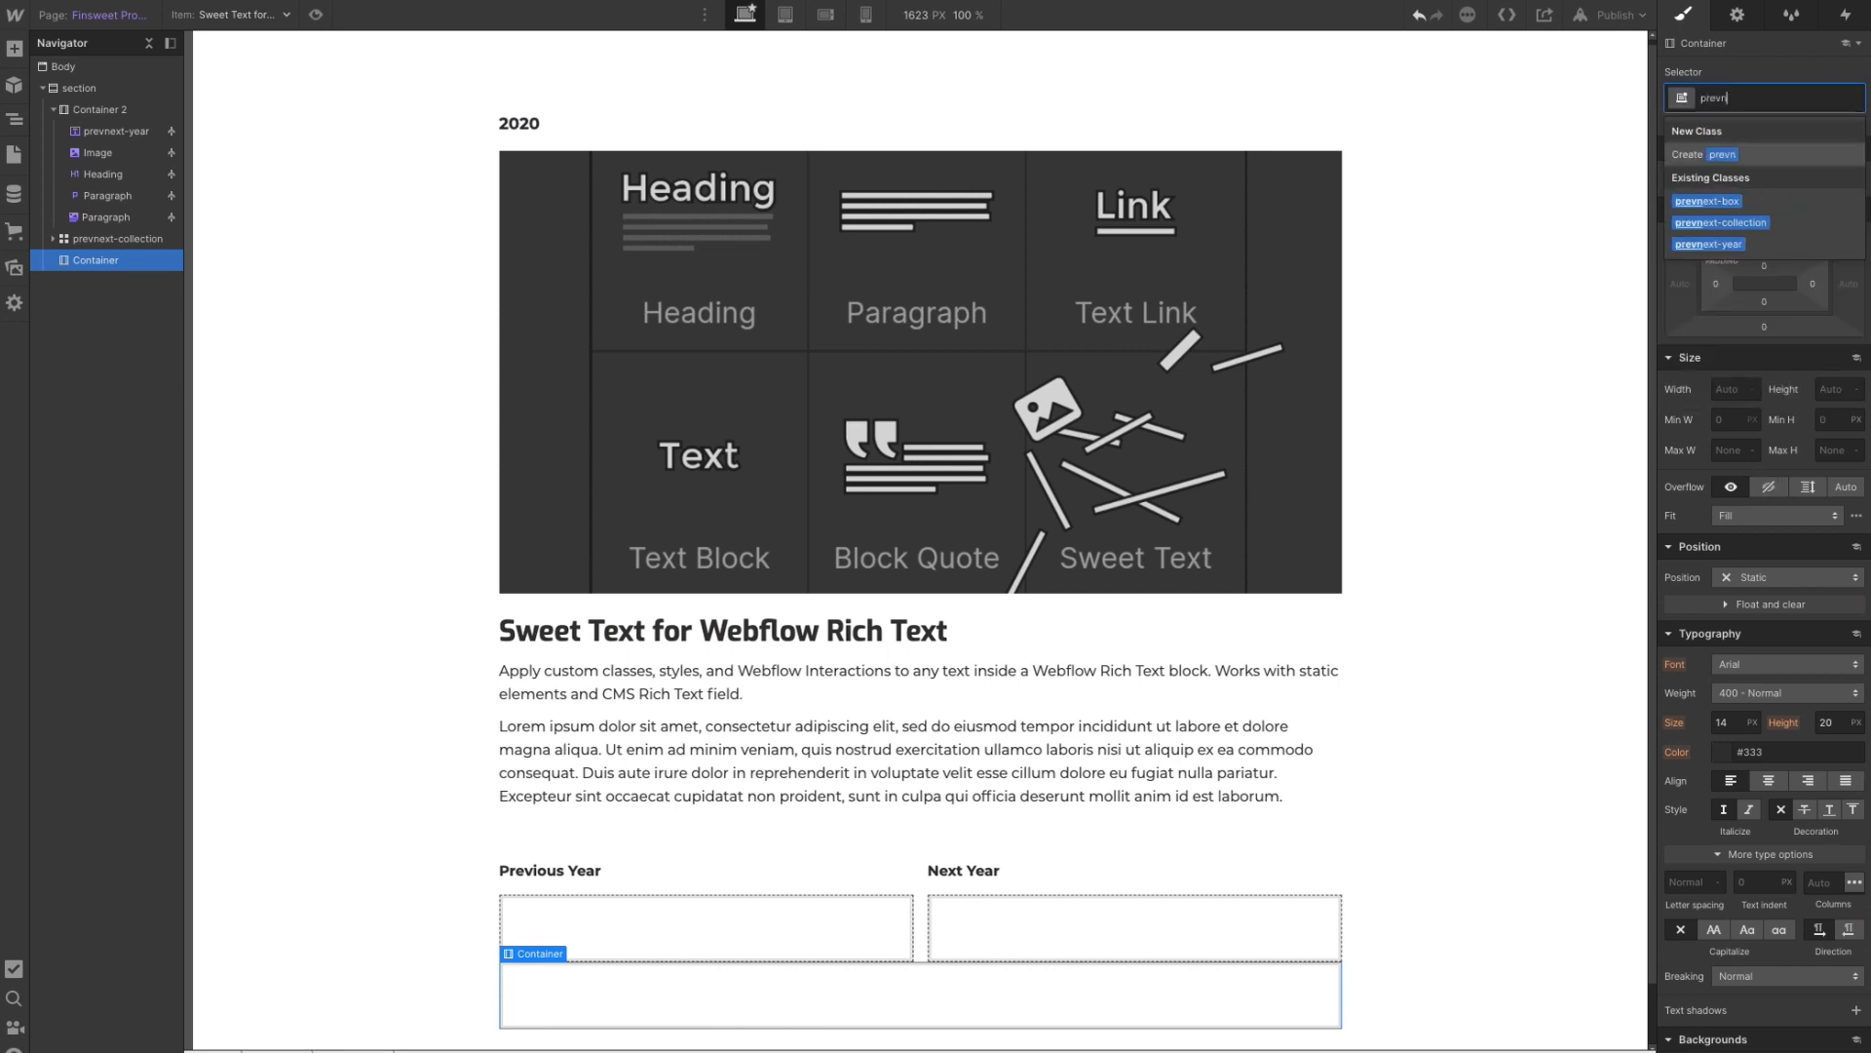
{"action": "key", "text": "Return"}
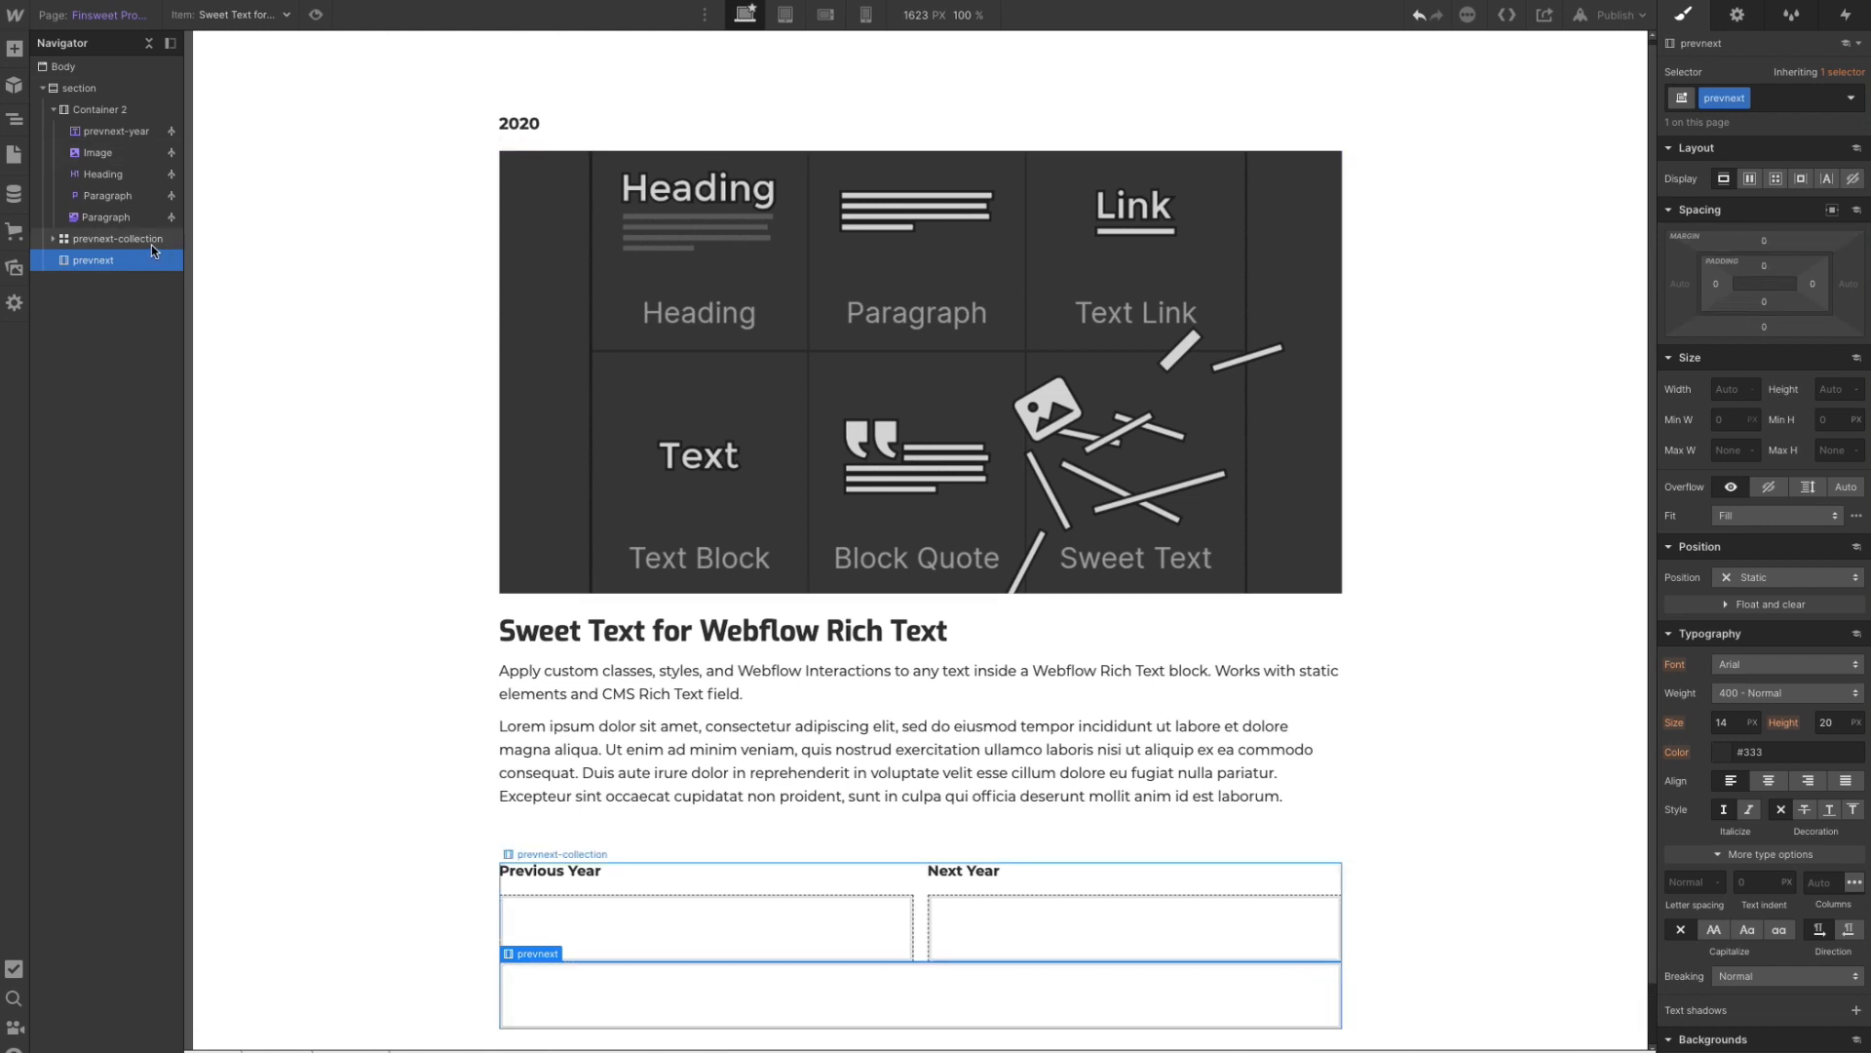
{"action": "left_click", "coordinate": [1766, 247]}
{"action": "type", "text": "50"}
{"action": "key", "text": "Return"}
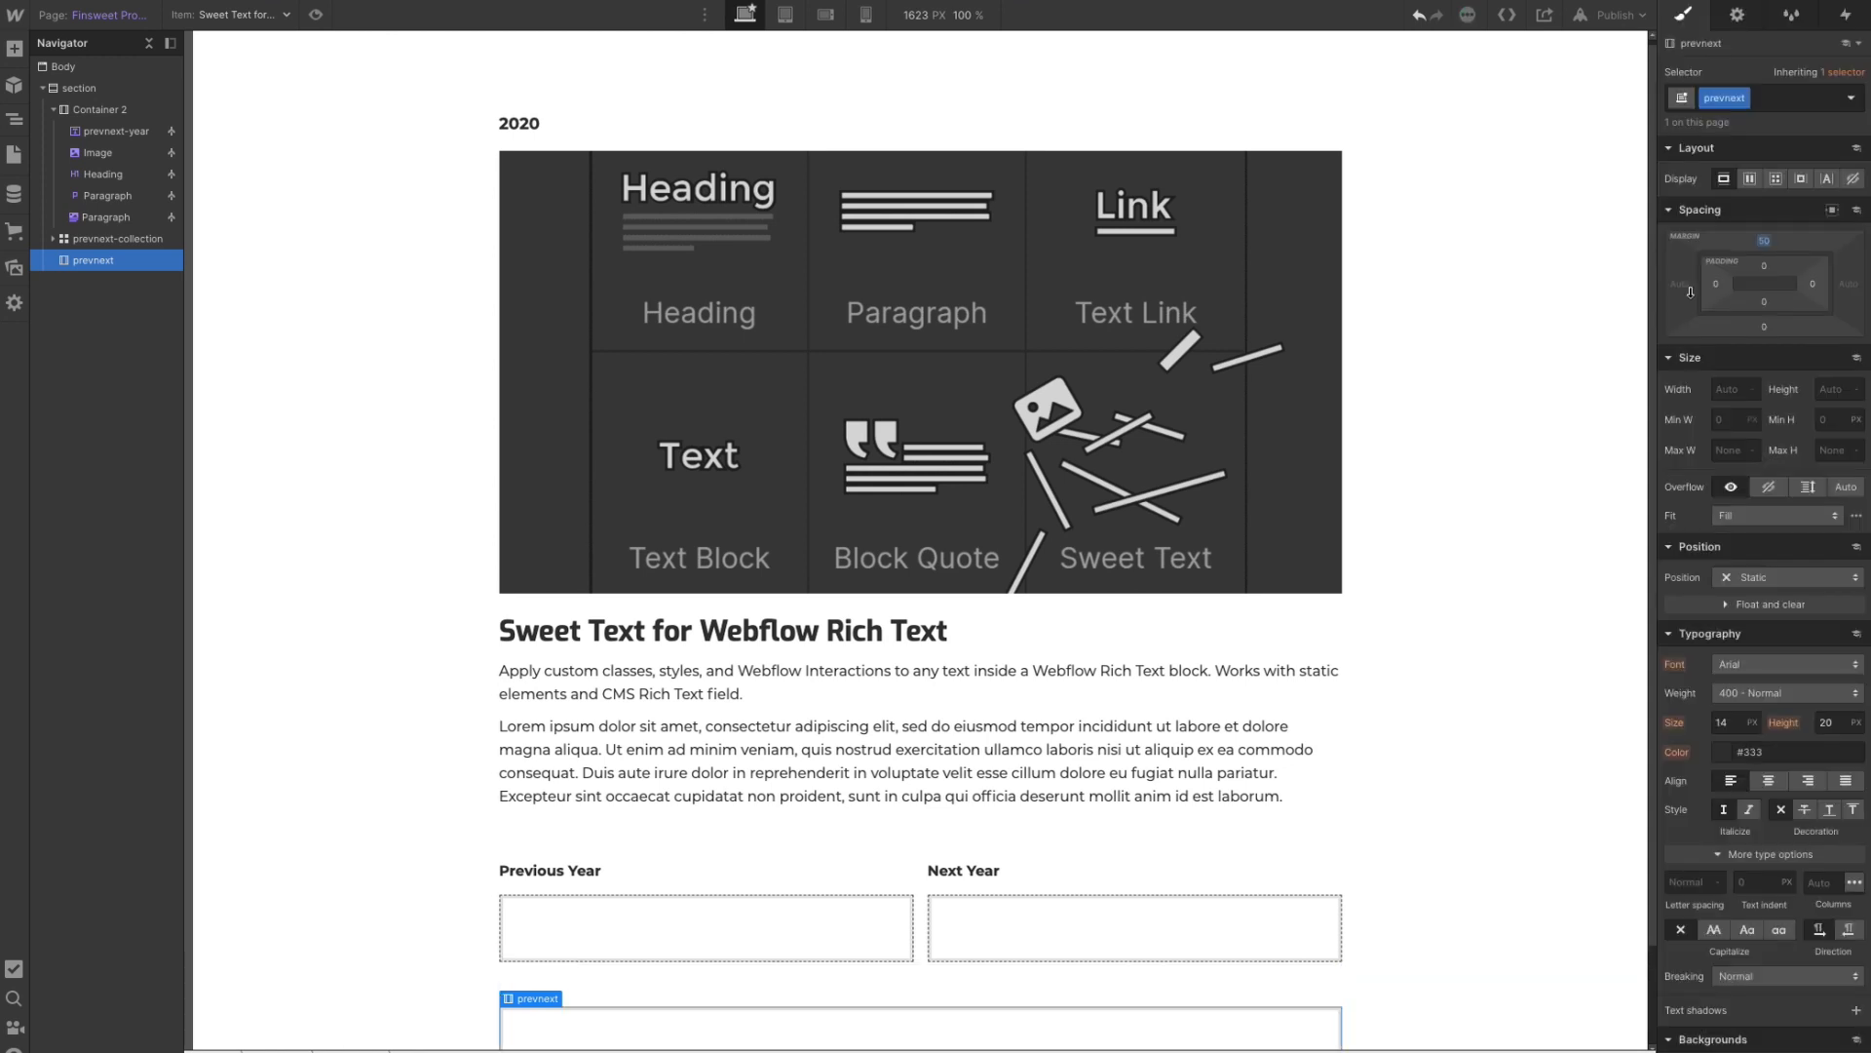
- Add a Collection List inside the prevnext container with Finsweet Products for Webflows as its source
{"action": "scroll", "coordinate": [1082, 682], "scroll_direction": "down", "scroll_amount": 1}
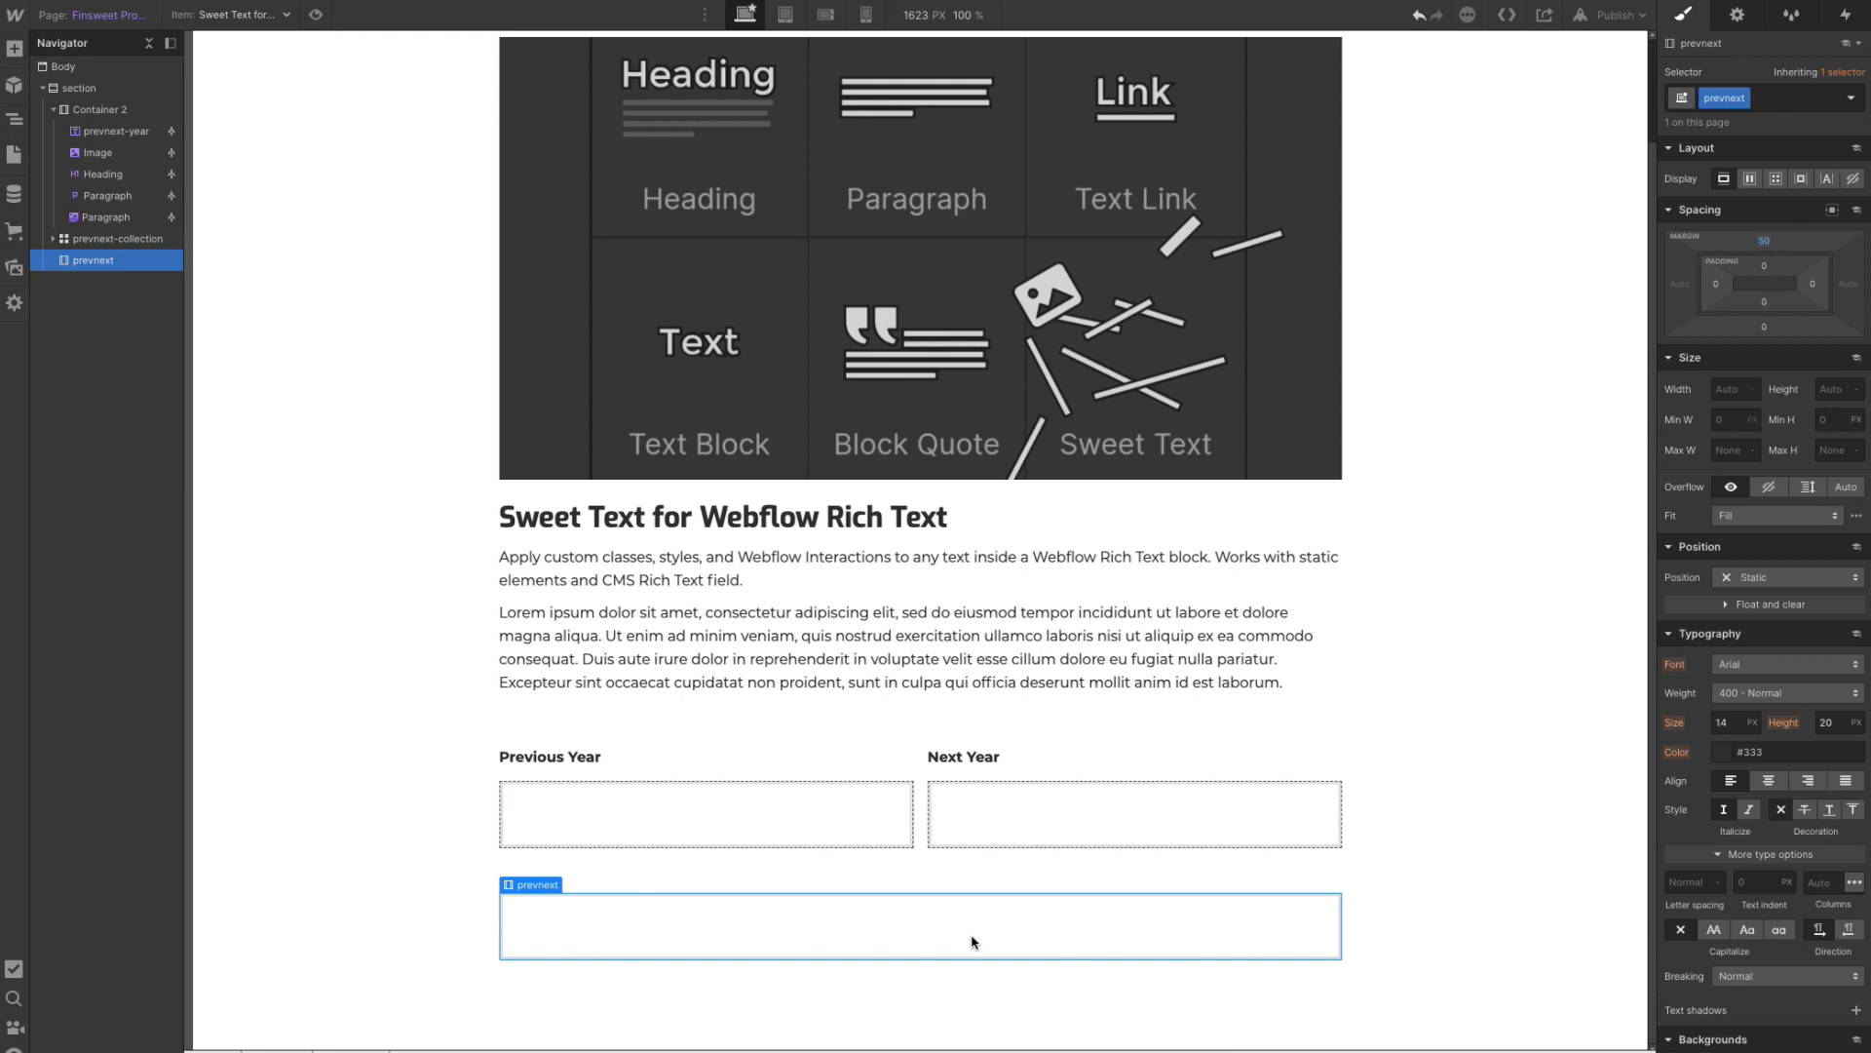
{"action": "left_click", "coordinate": [14, 48]}
{"action": "left_click_drag", "start_coordinate": [72, 809], "coordinate": [573, 906]}
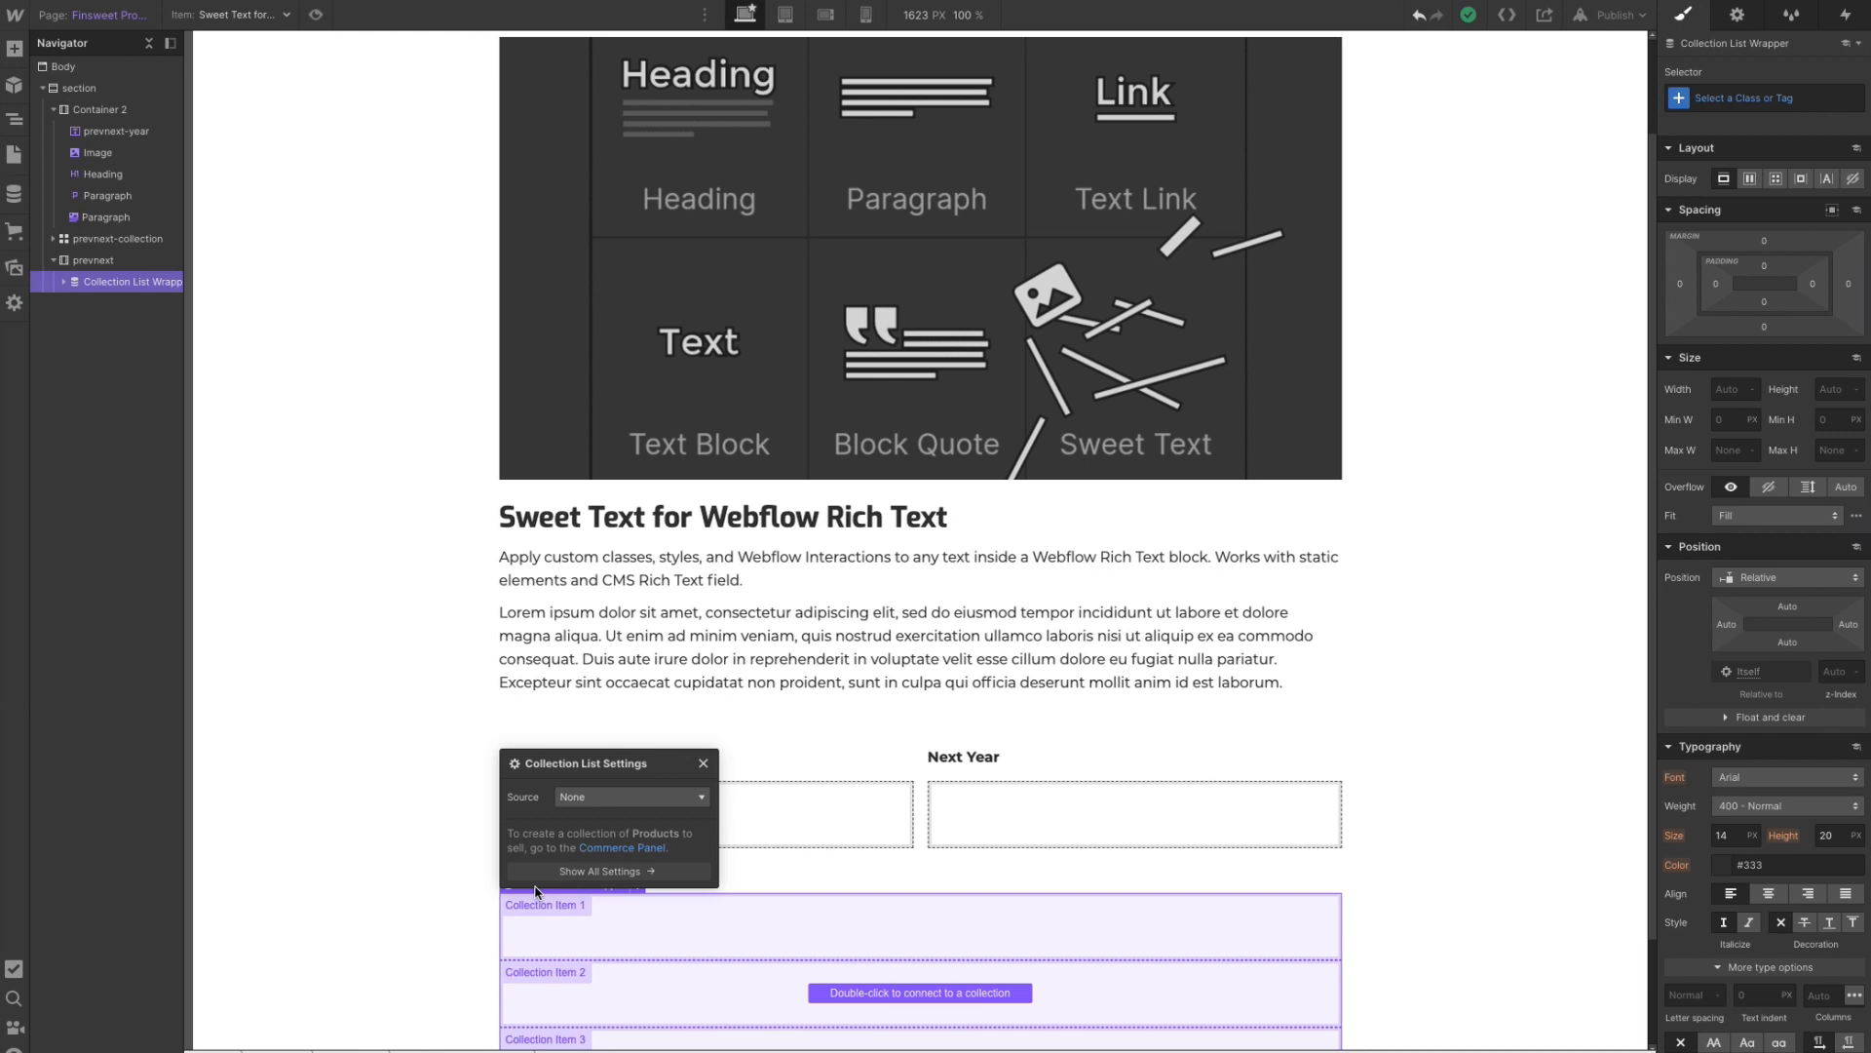
{"action": "left_click", "coordinate": [596, 800]}
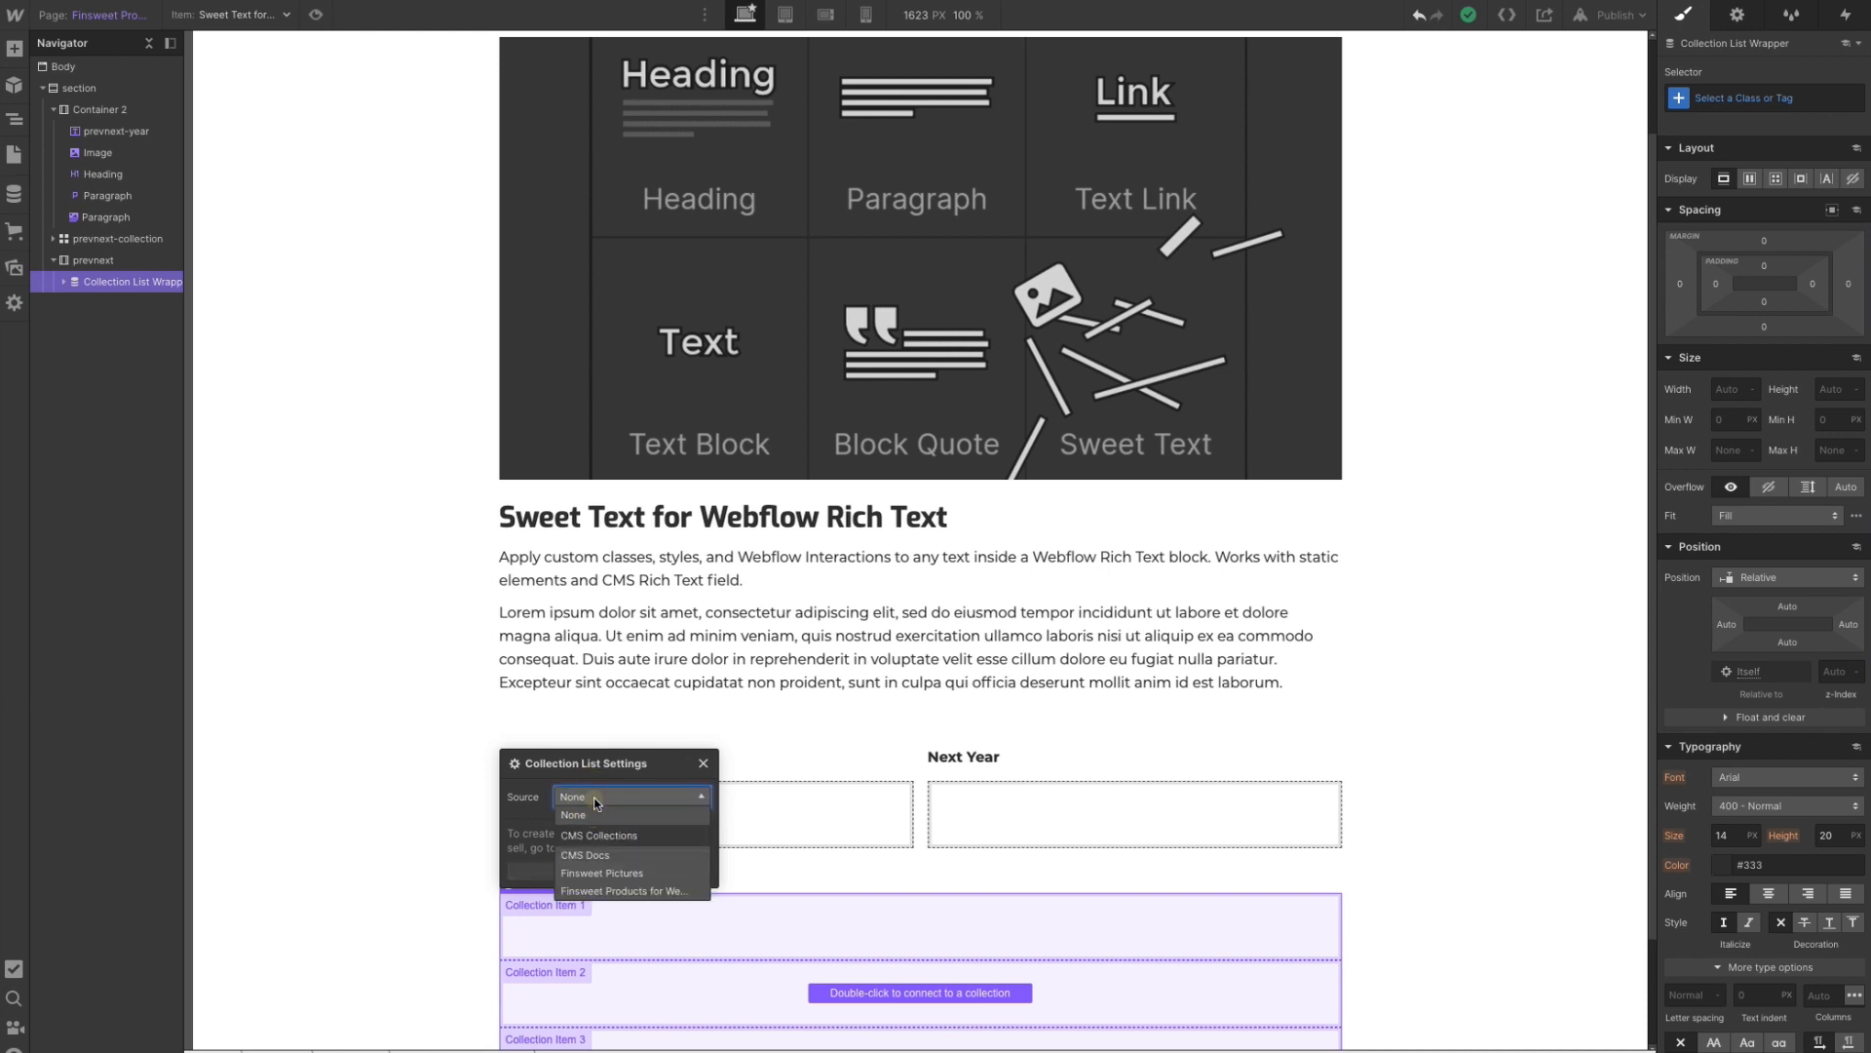
{"action": "left_click", "coordinate": [599, 891]}
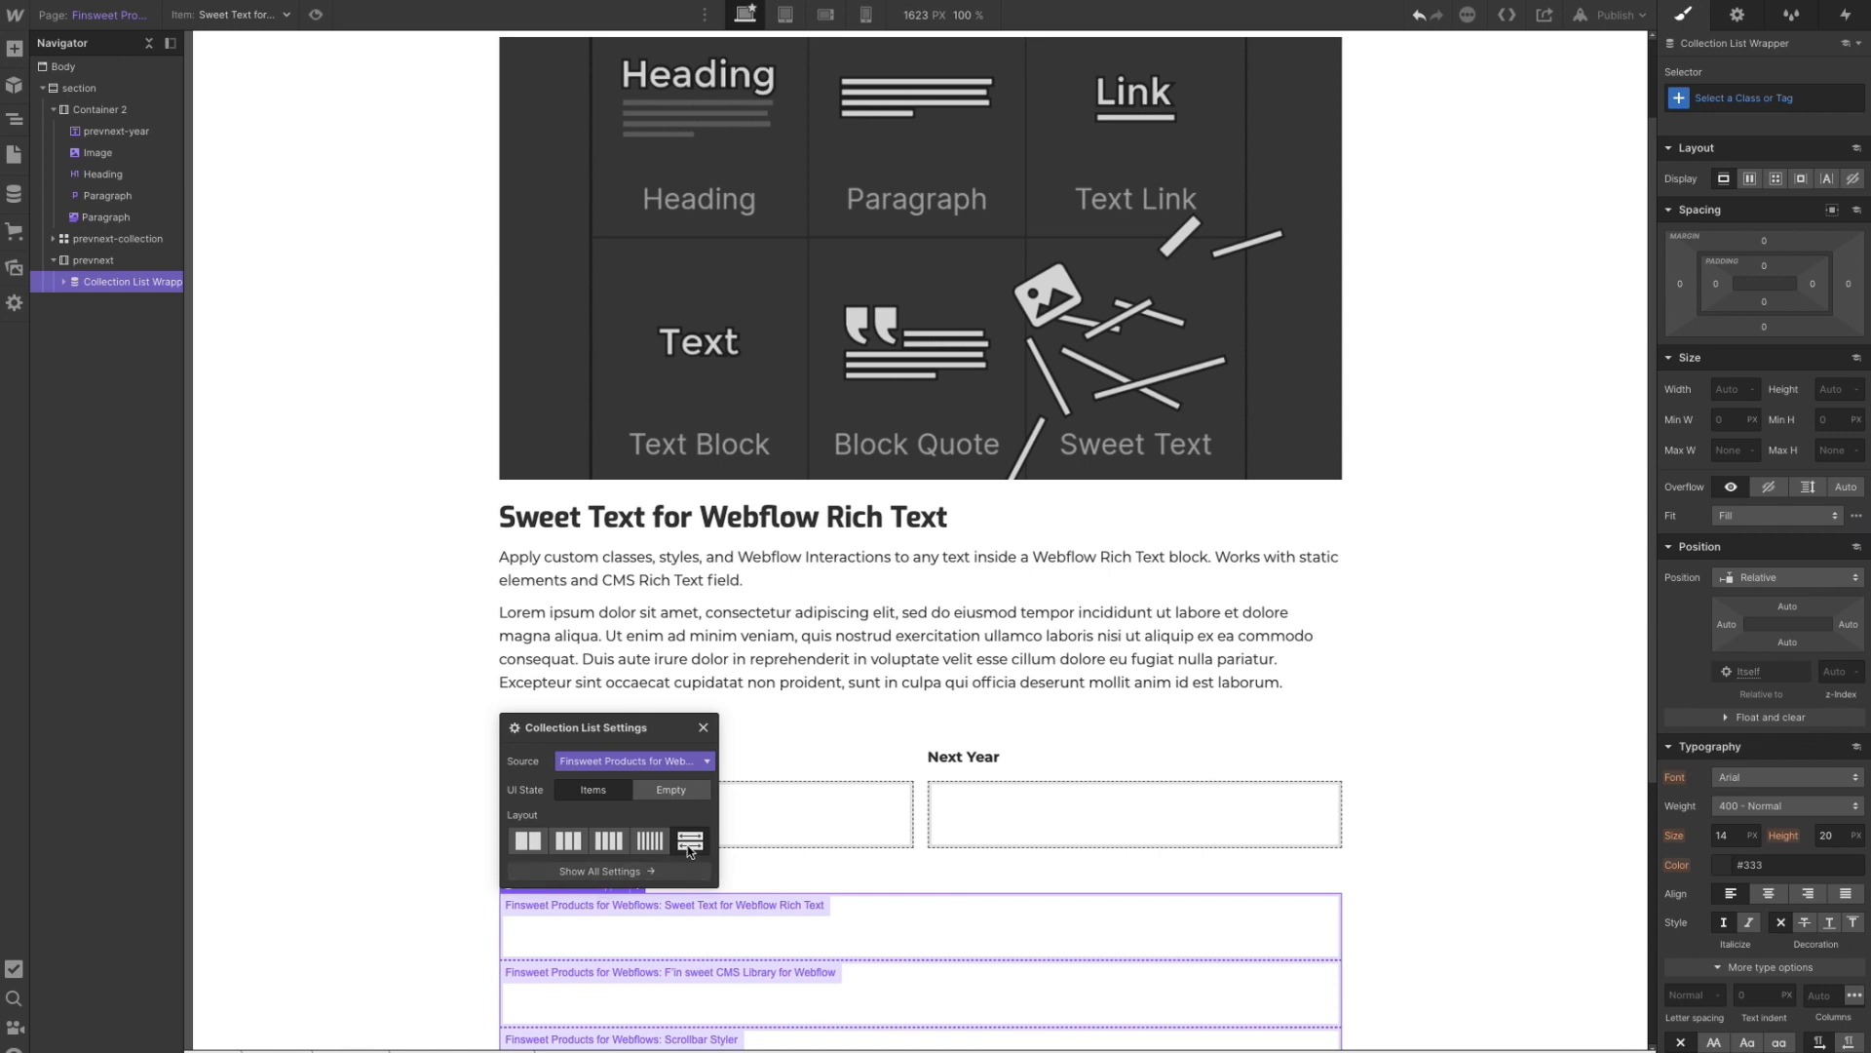
{"action": "left_click", "coordinate": [694, 728]}
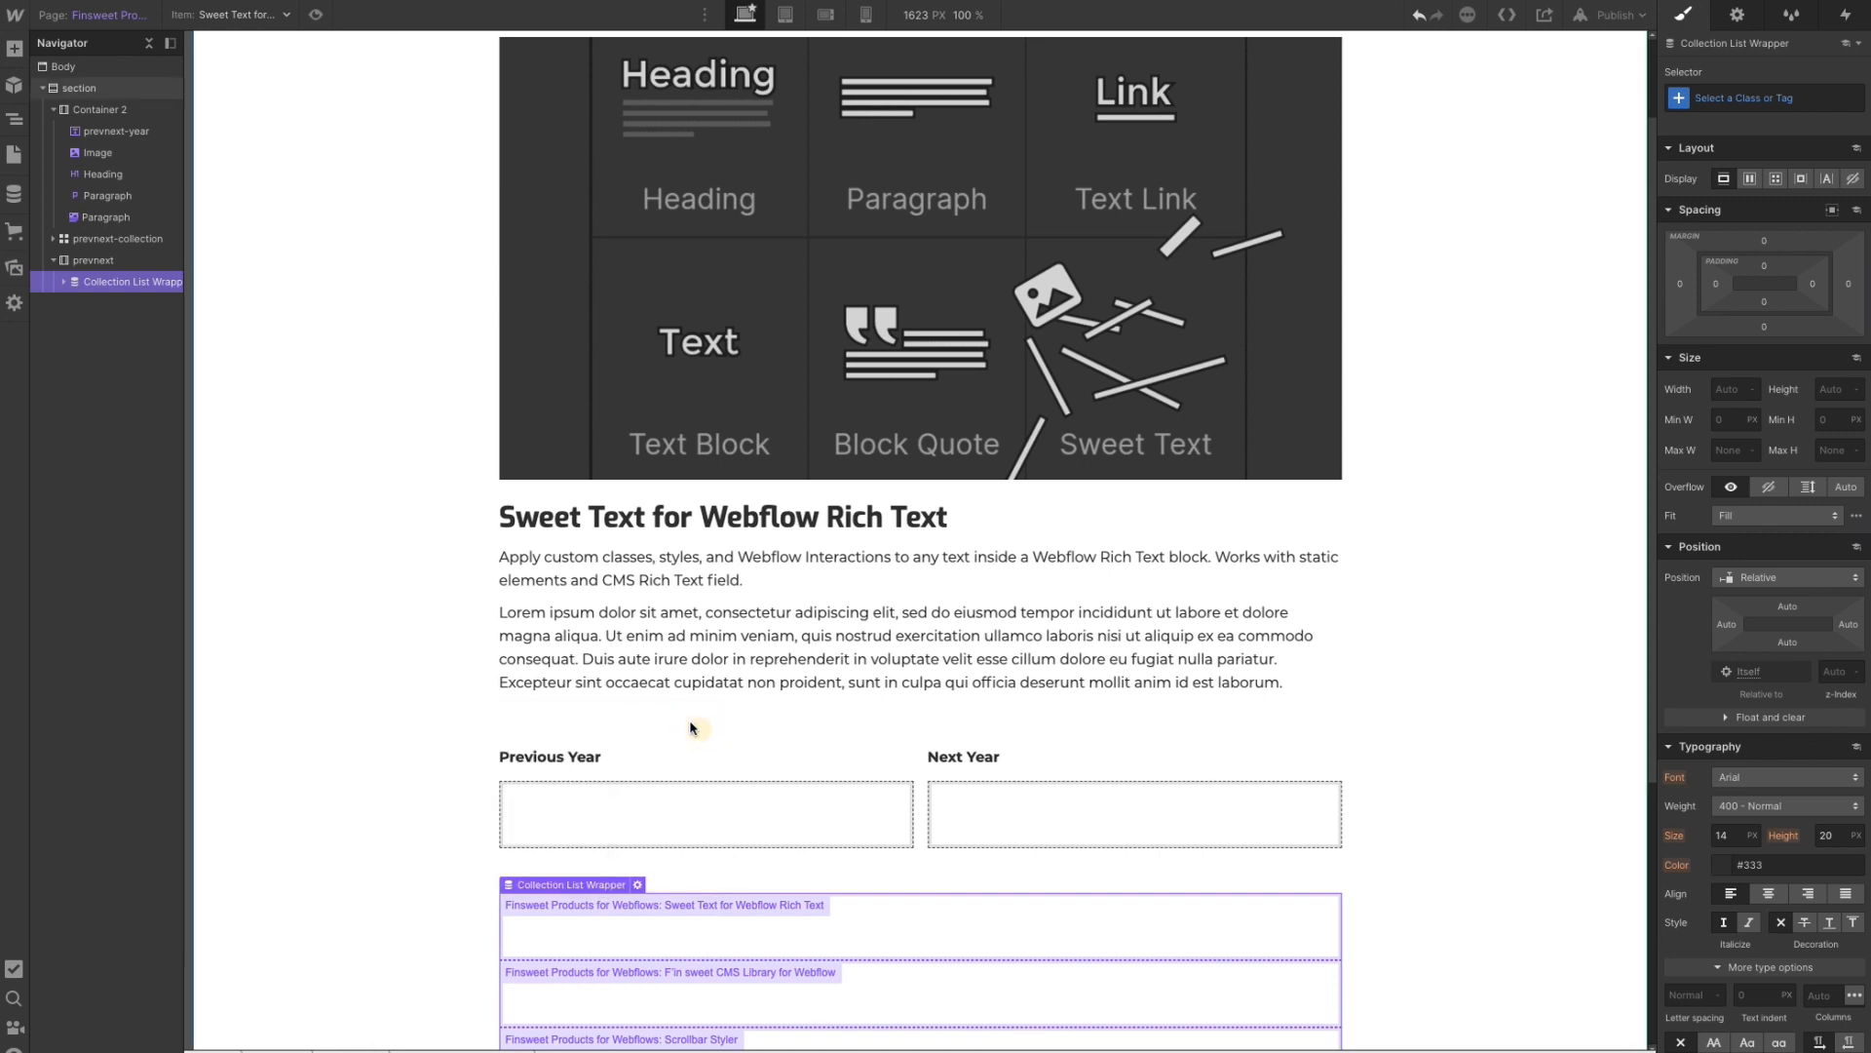
- Apply the existing class collection-list-wrapper to the Collection List Wrapper inside the prevnext container
{"action": "scroll", "coordinate": [610, 818], "scroll_direction": "down", "scroll_amount": 4}
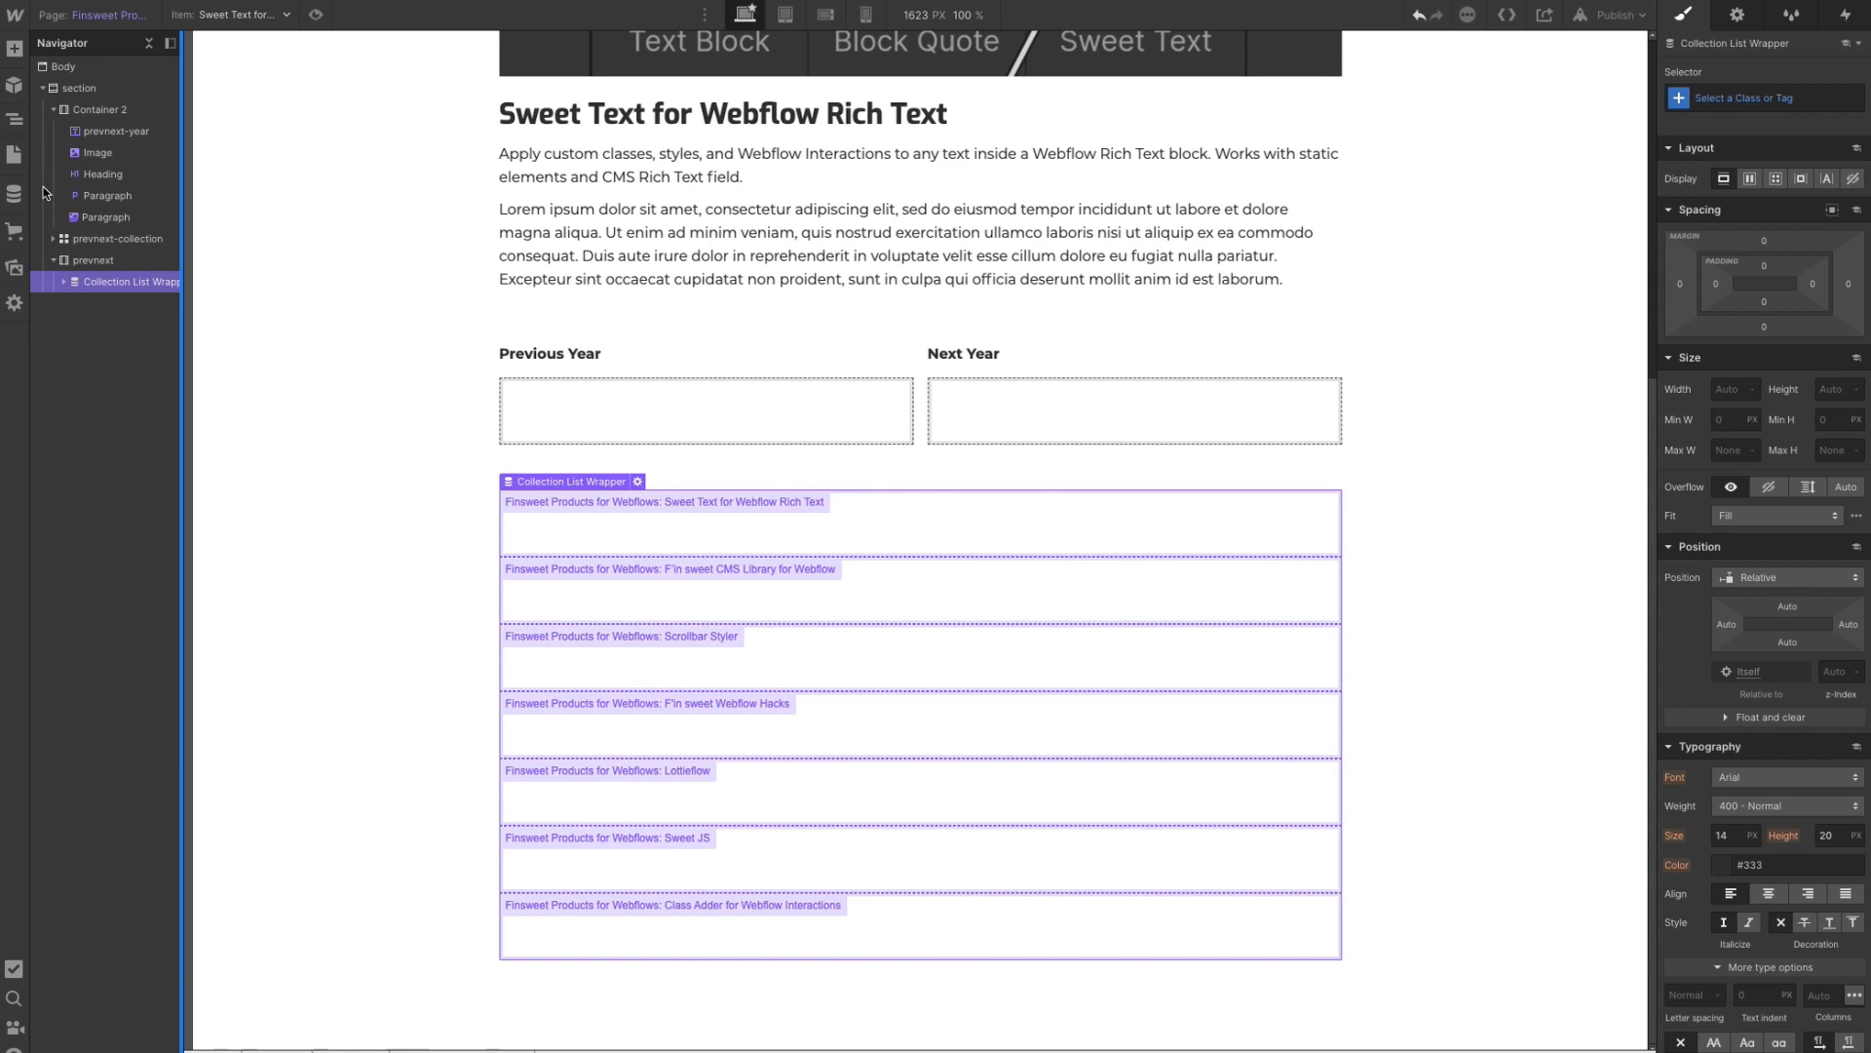
{"action": "left_click", "coordinate": [63, 281]}
{"action": "left_click", "coordinate": [74, 304]}
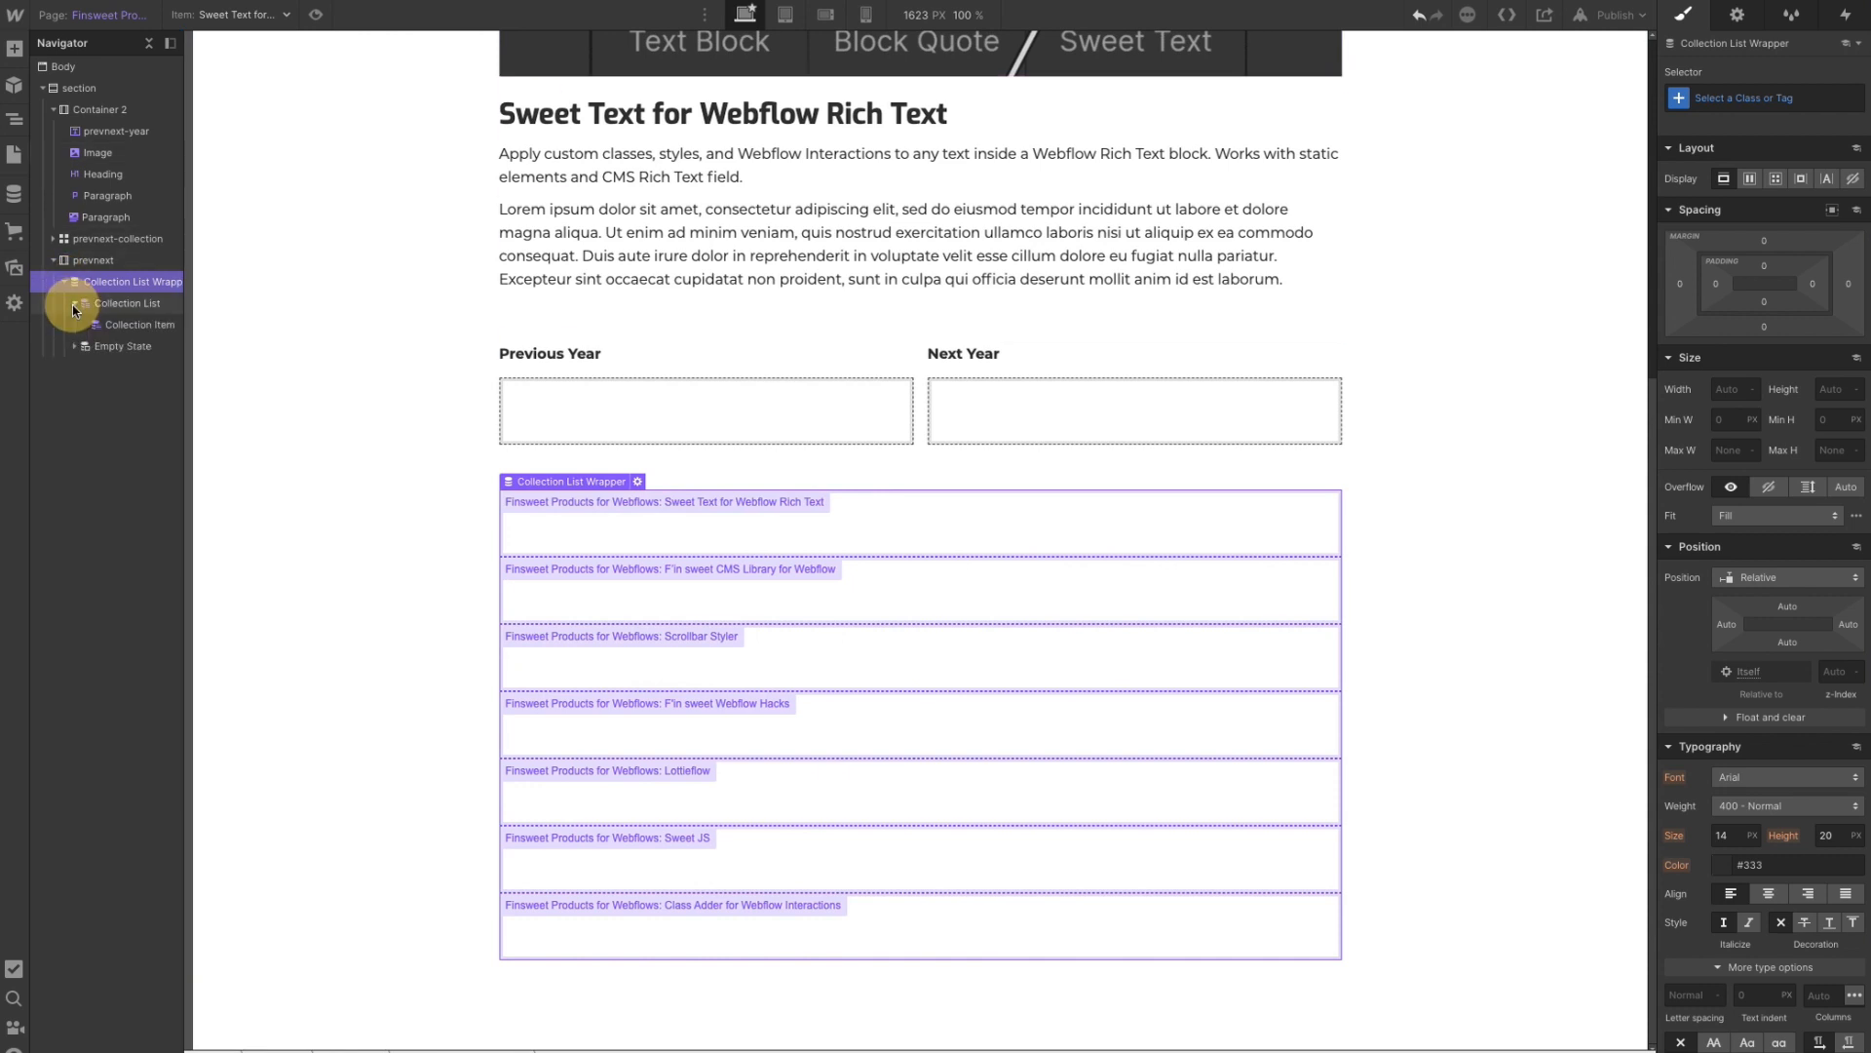
{"action": "left_click", "coordinate": [1719, 101]}
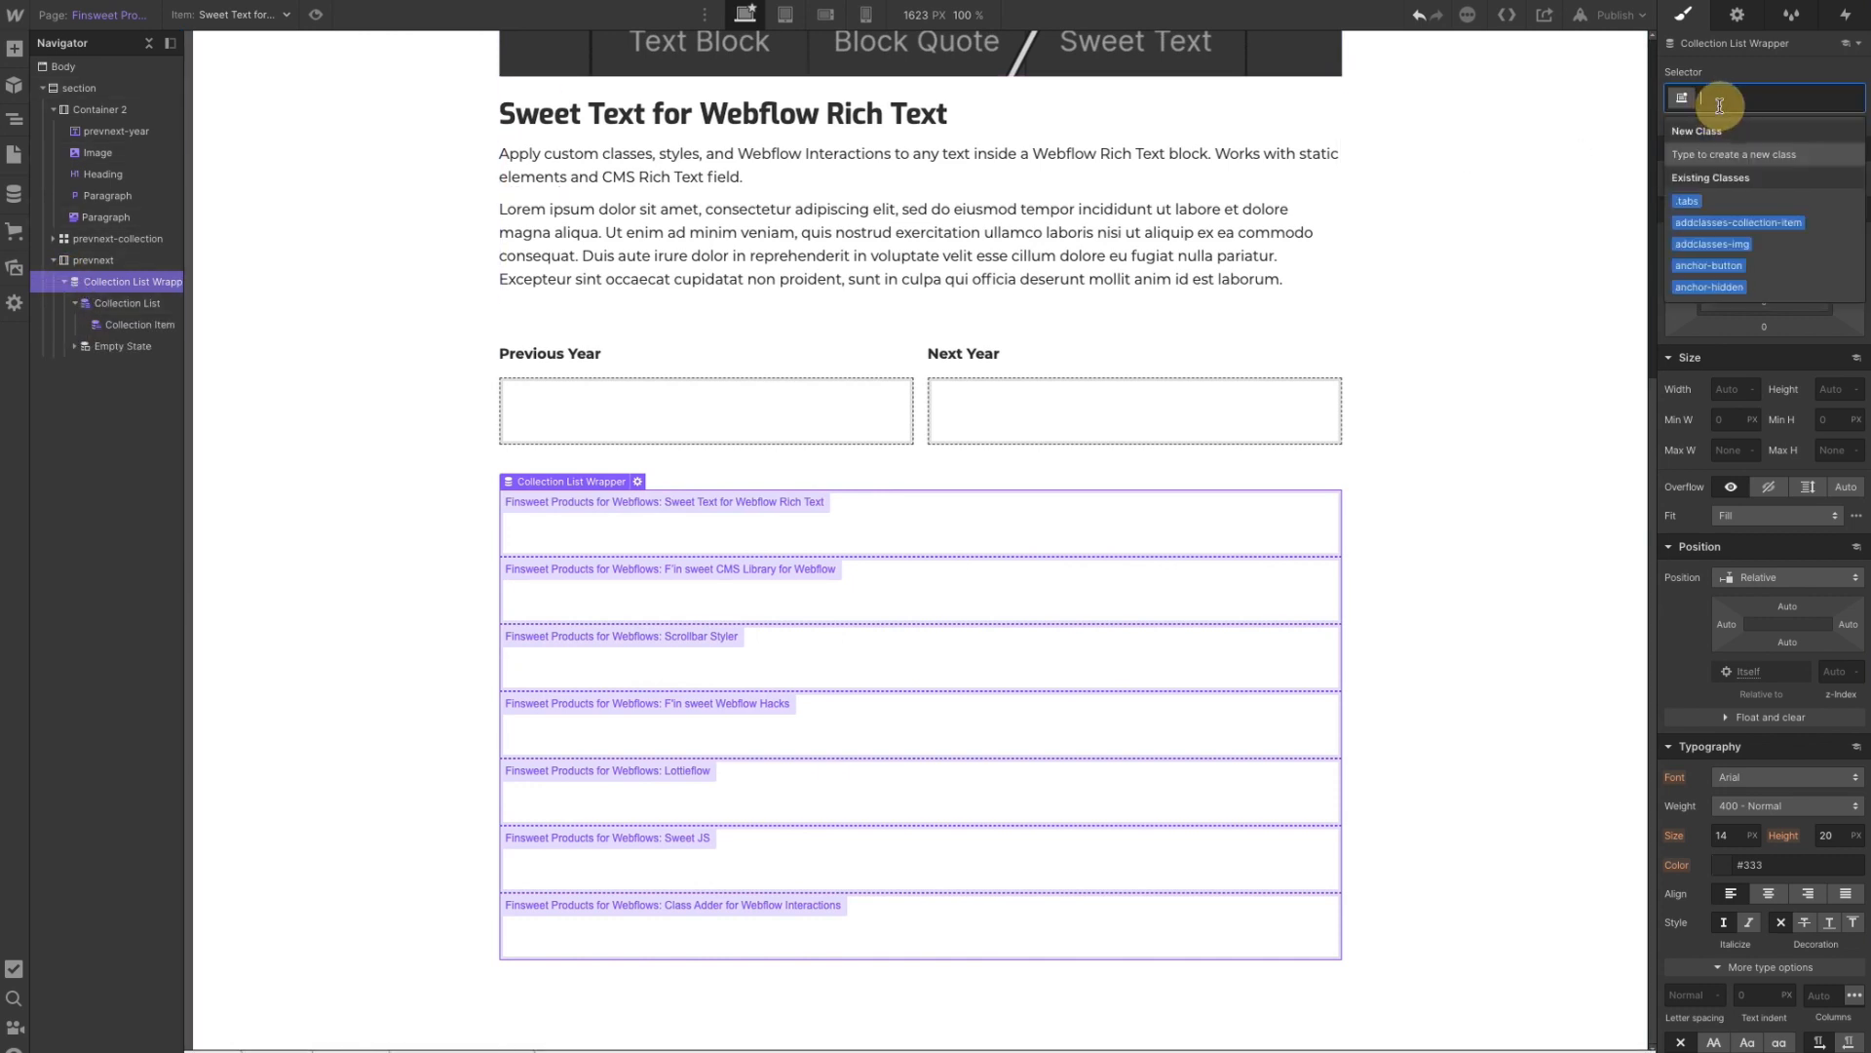
{"action": "type", "text": "collection"}
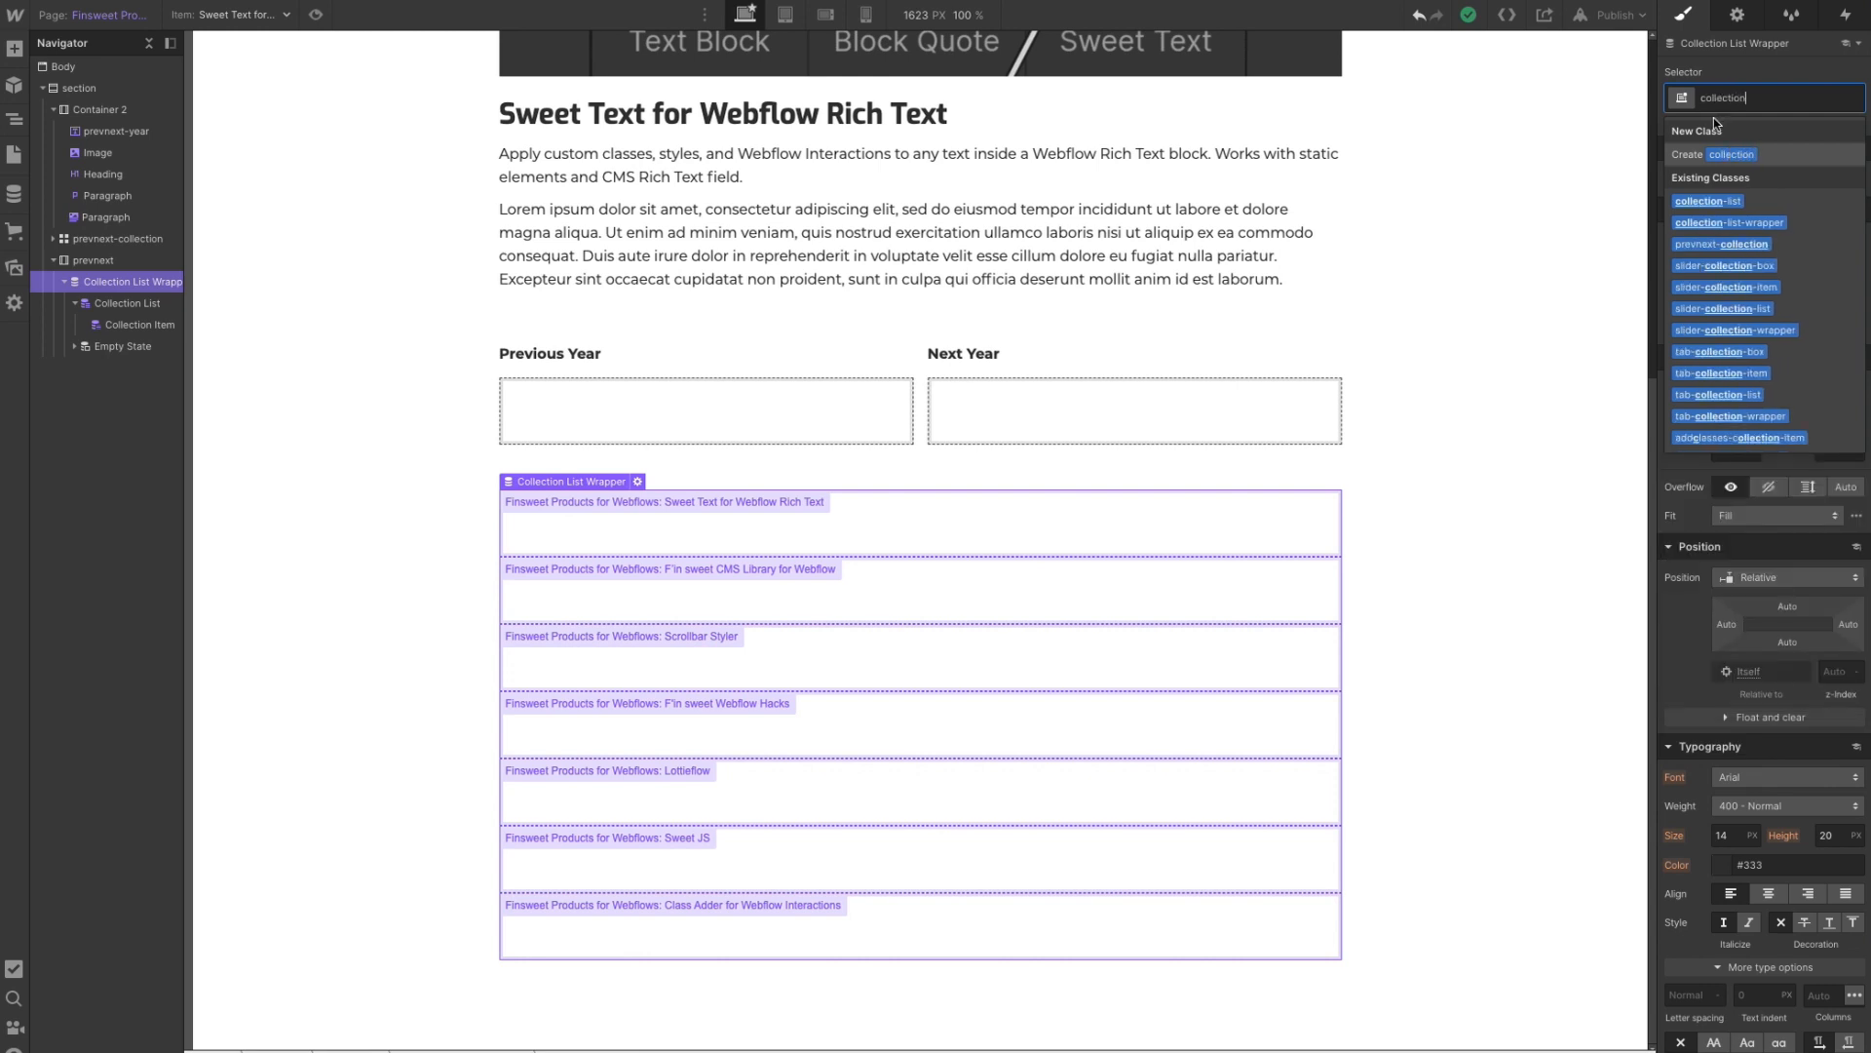
{"action": "left_click", "coordinate": [1765, 223]}
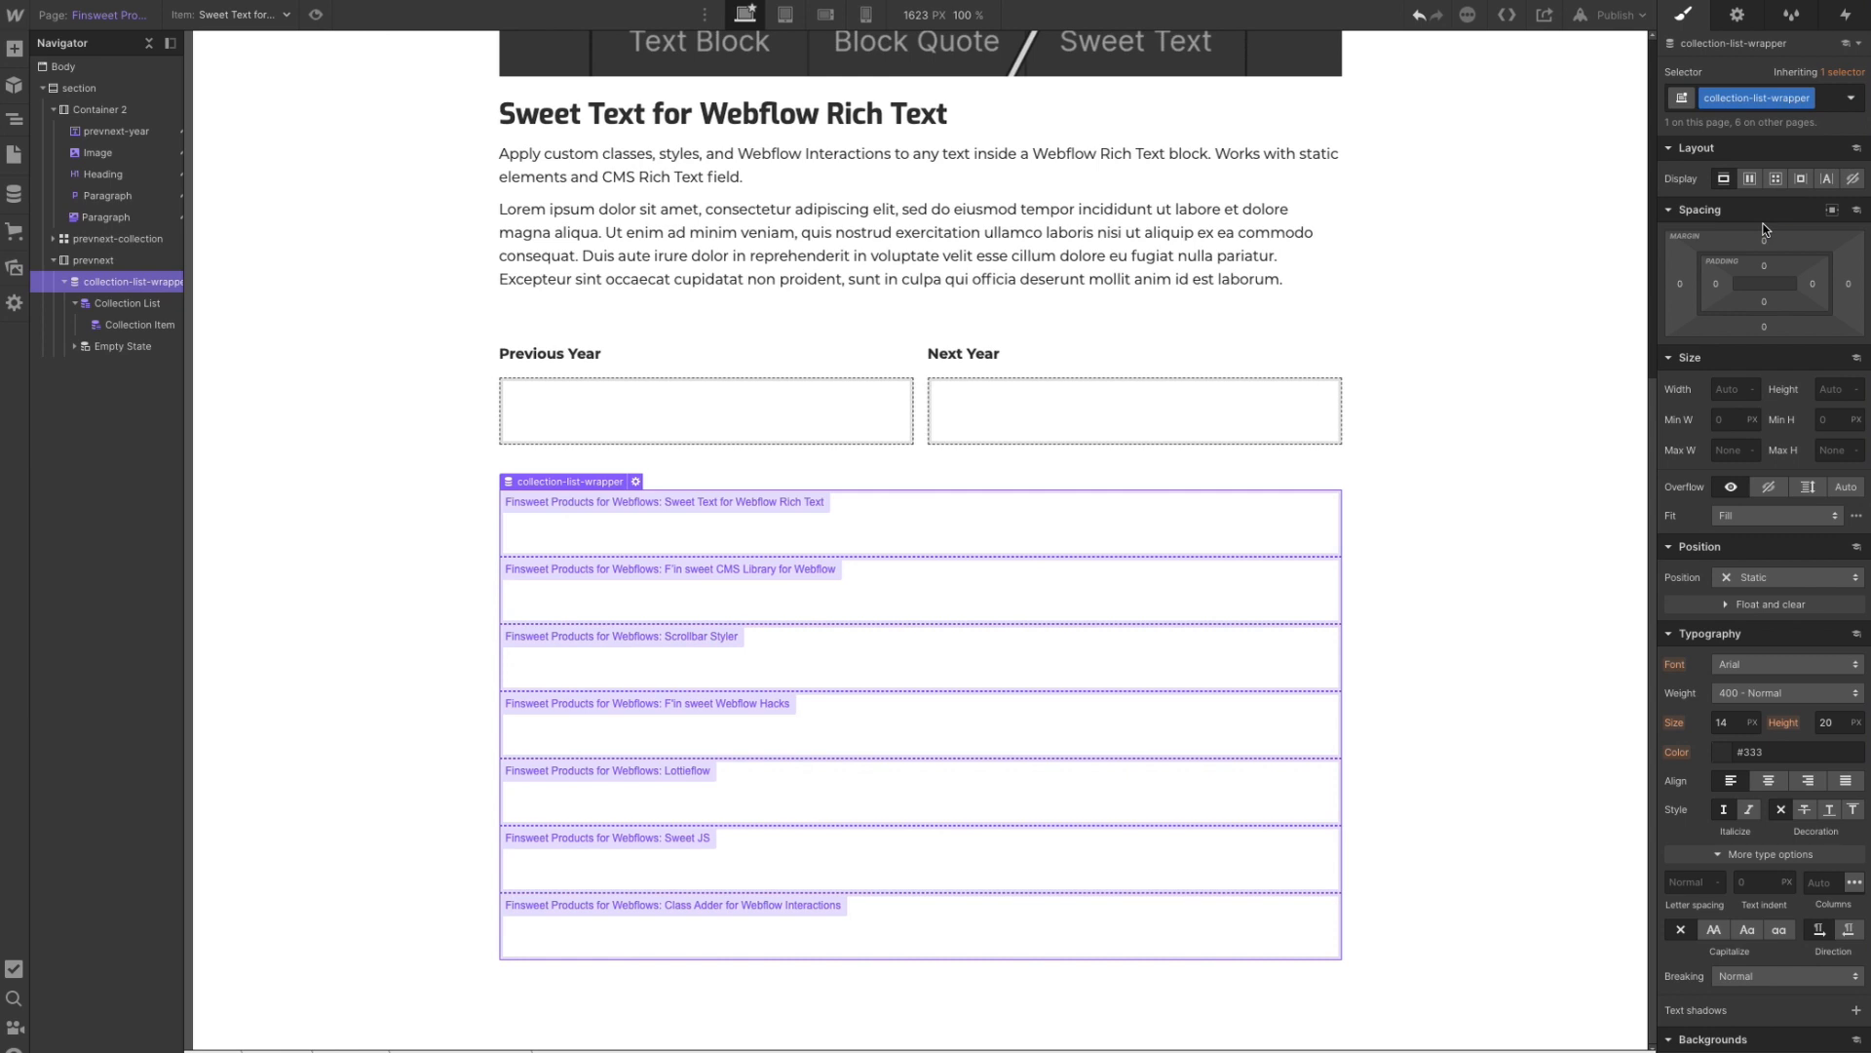
- Apply the existing class prevnext-collection to the Collection List inside the collection-list-wrapper
{"action": "left_click", "coordinate": [129, 304]}
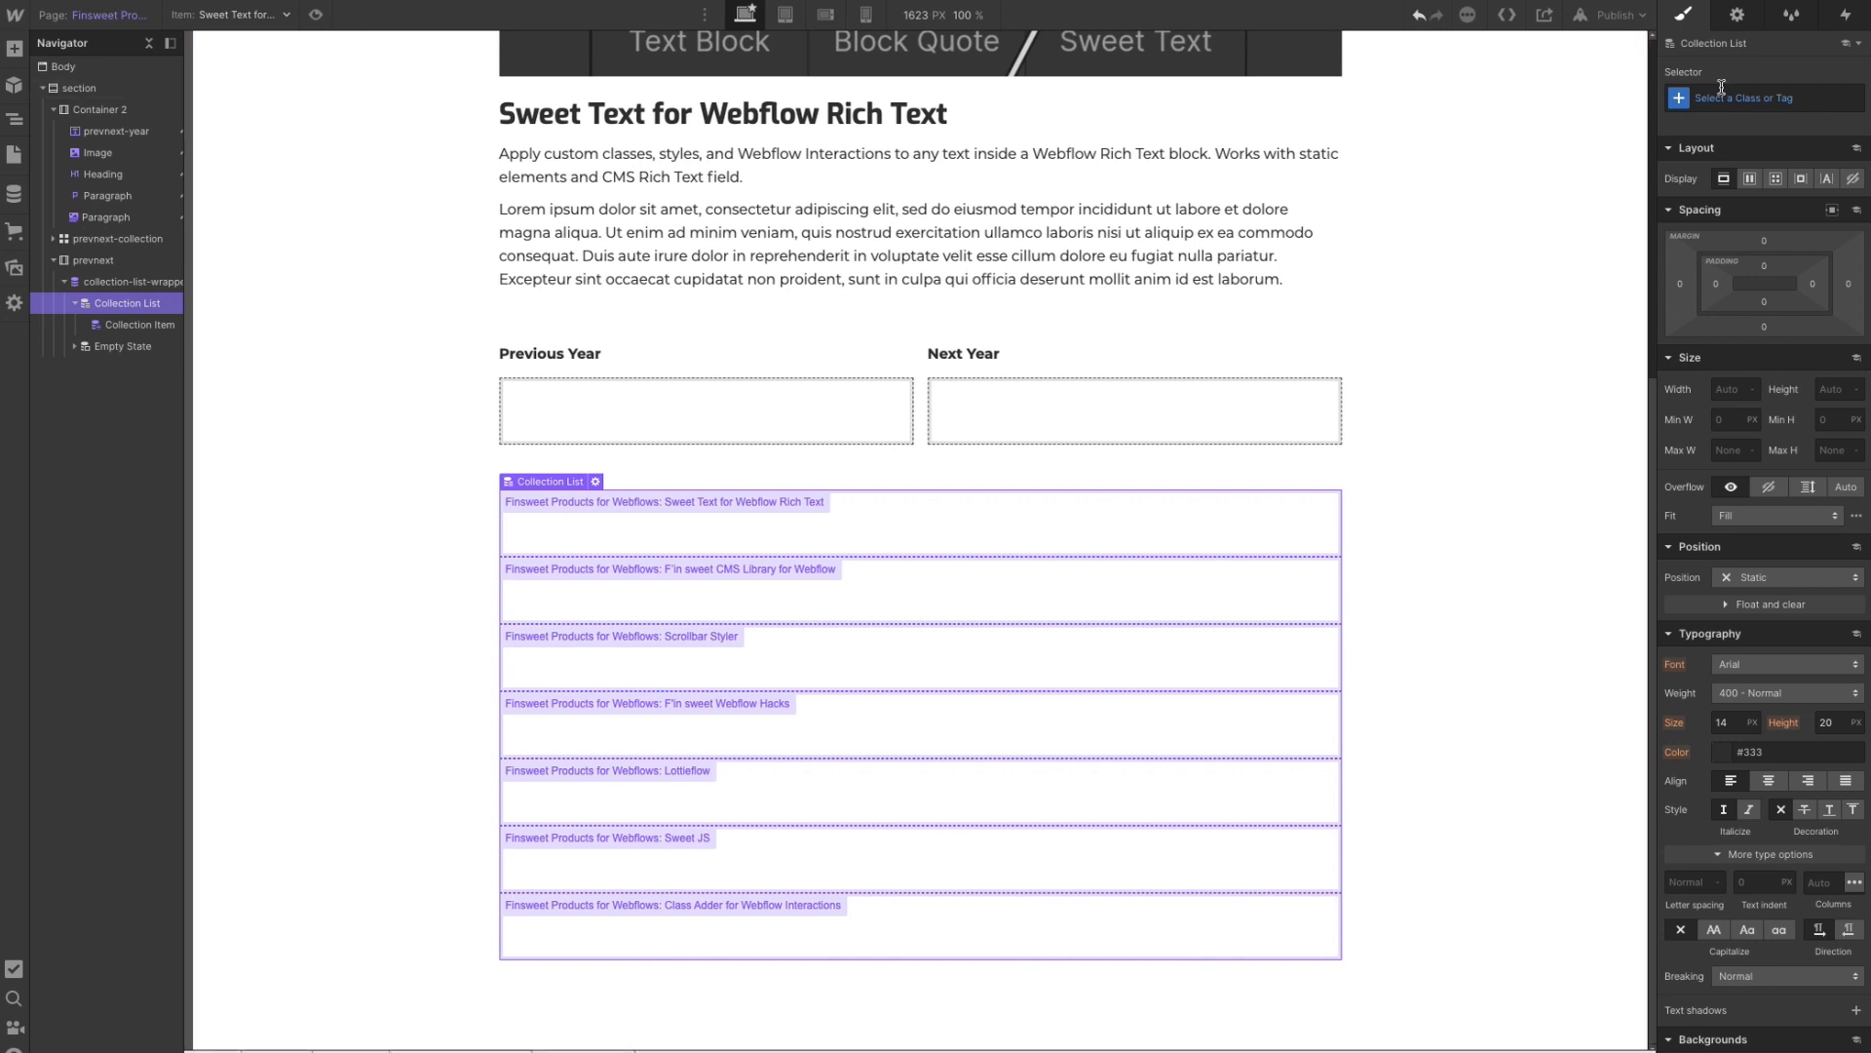
{"action": "left_click", "coordinate": [922, 364]}
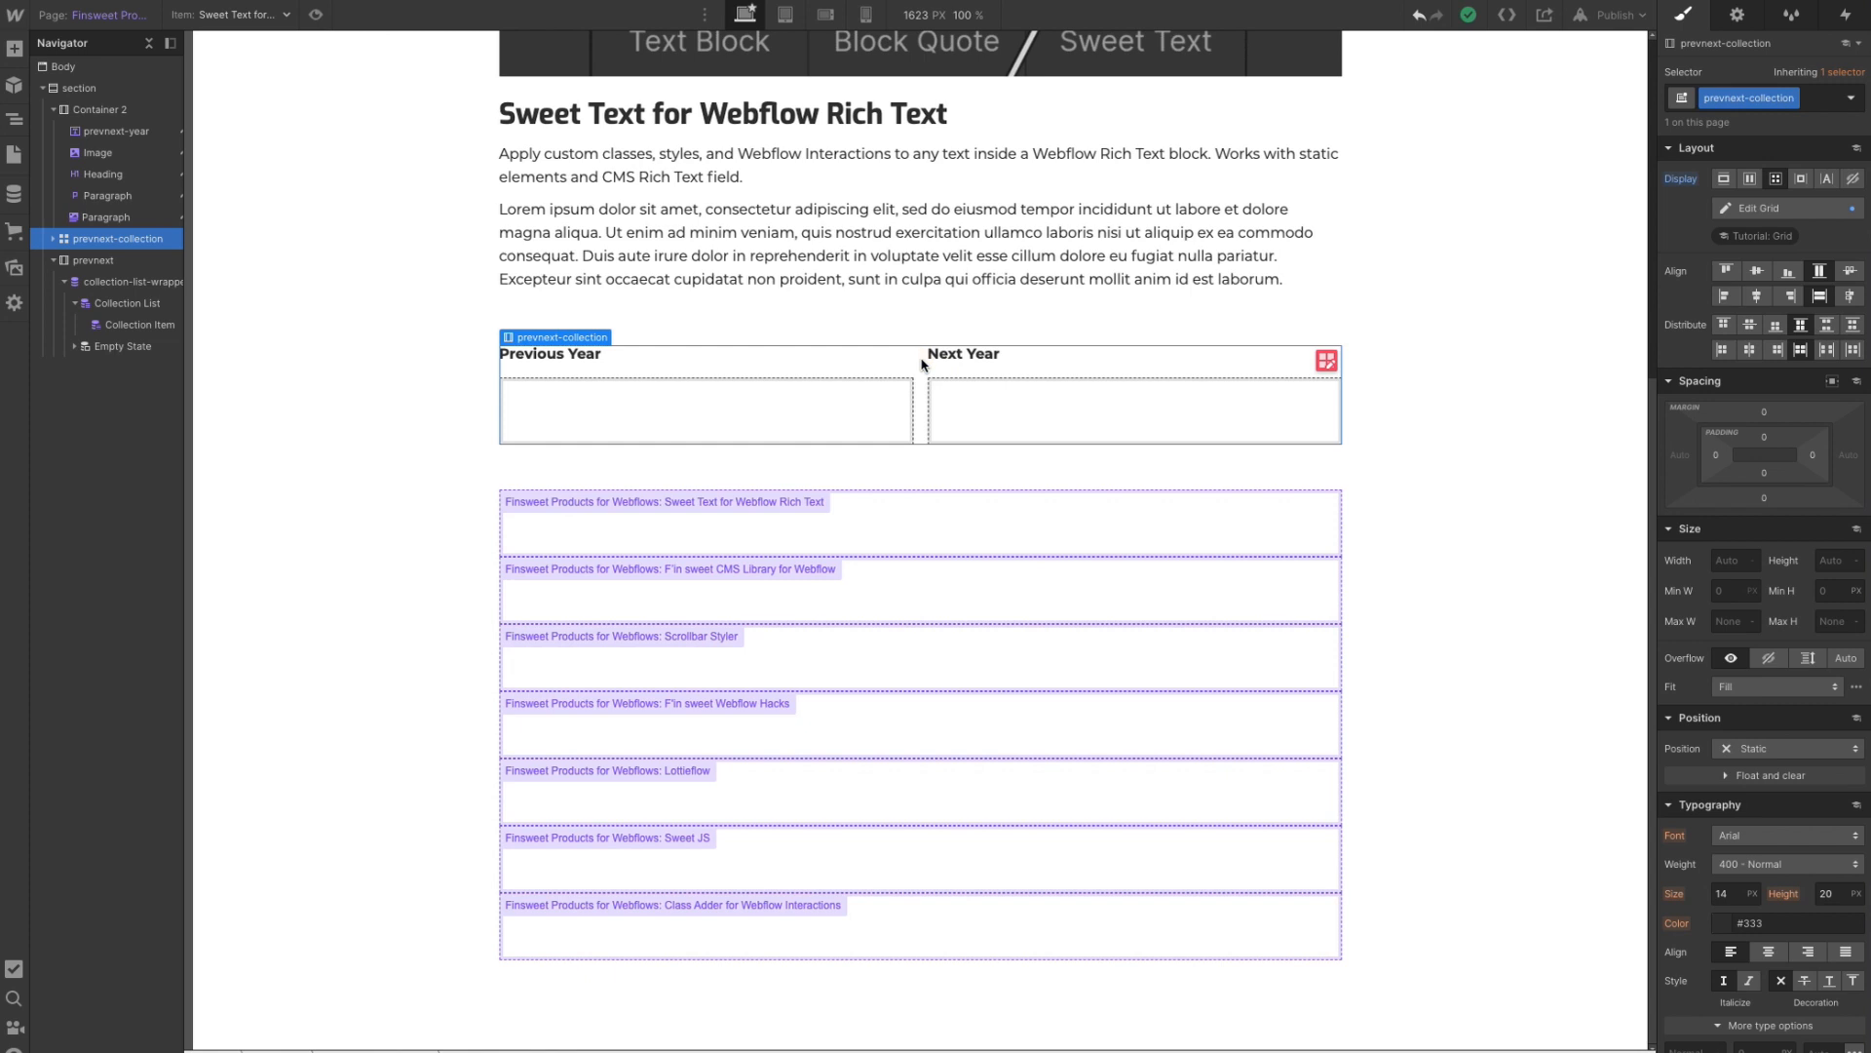
{"action": "left_click", "coordinate": [126, 301]}
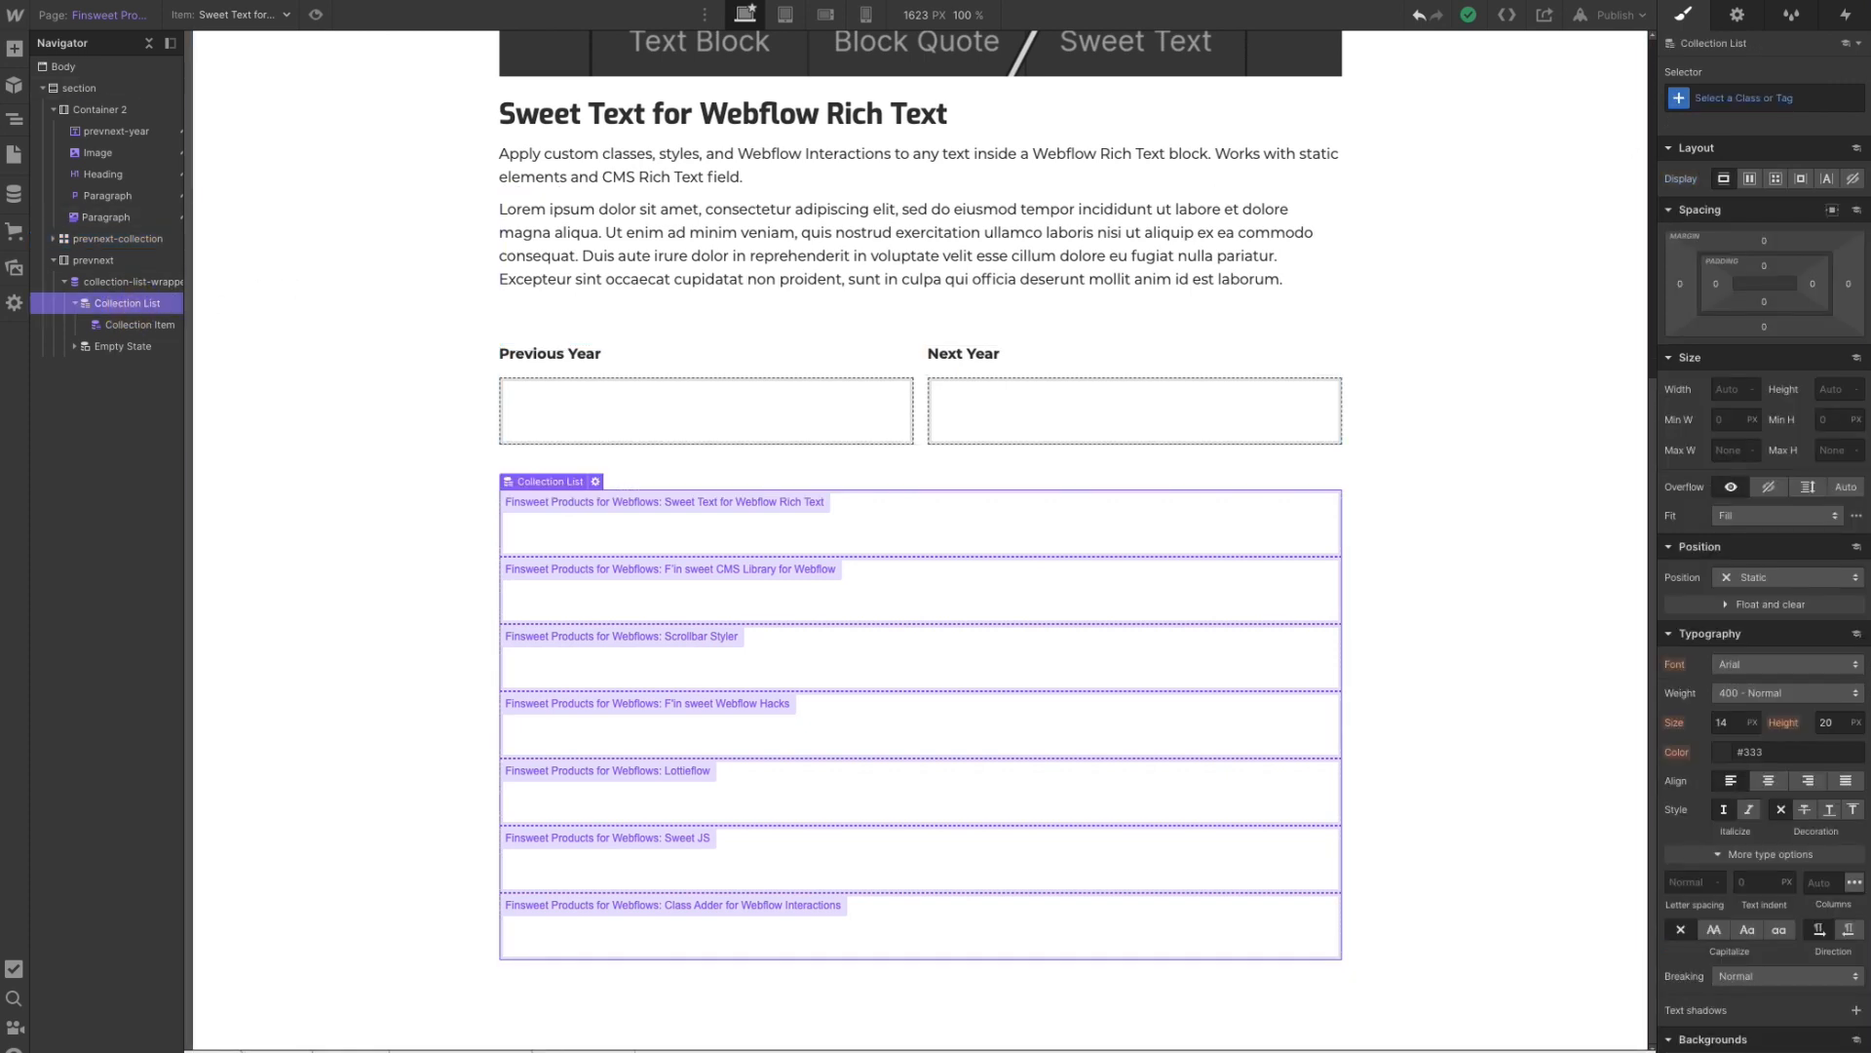
{"action": "left_click", "coordinate": [1776, 98]}
{"action": "type", "text": "prevnext-collectio"}
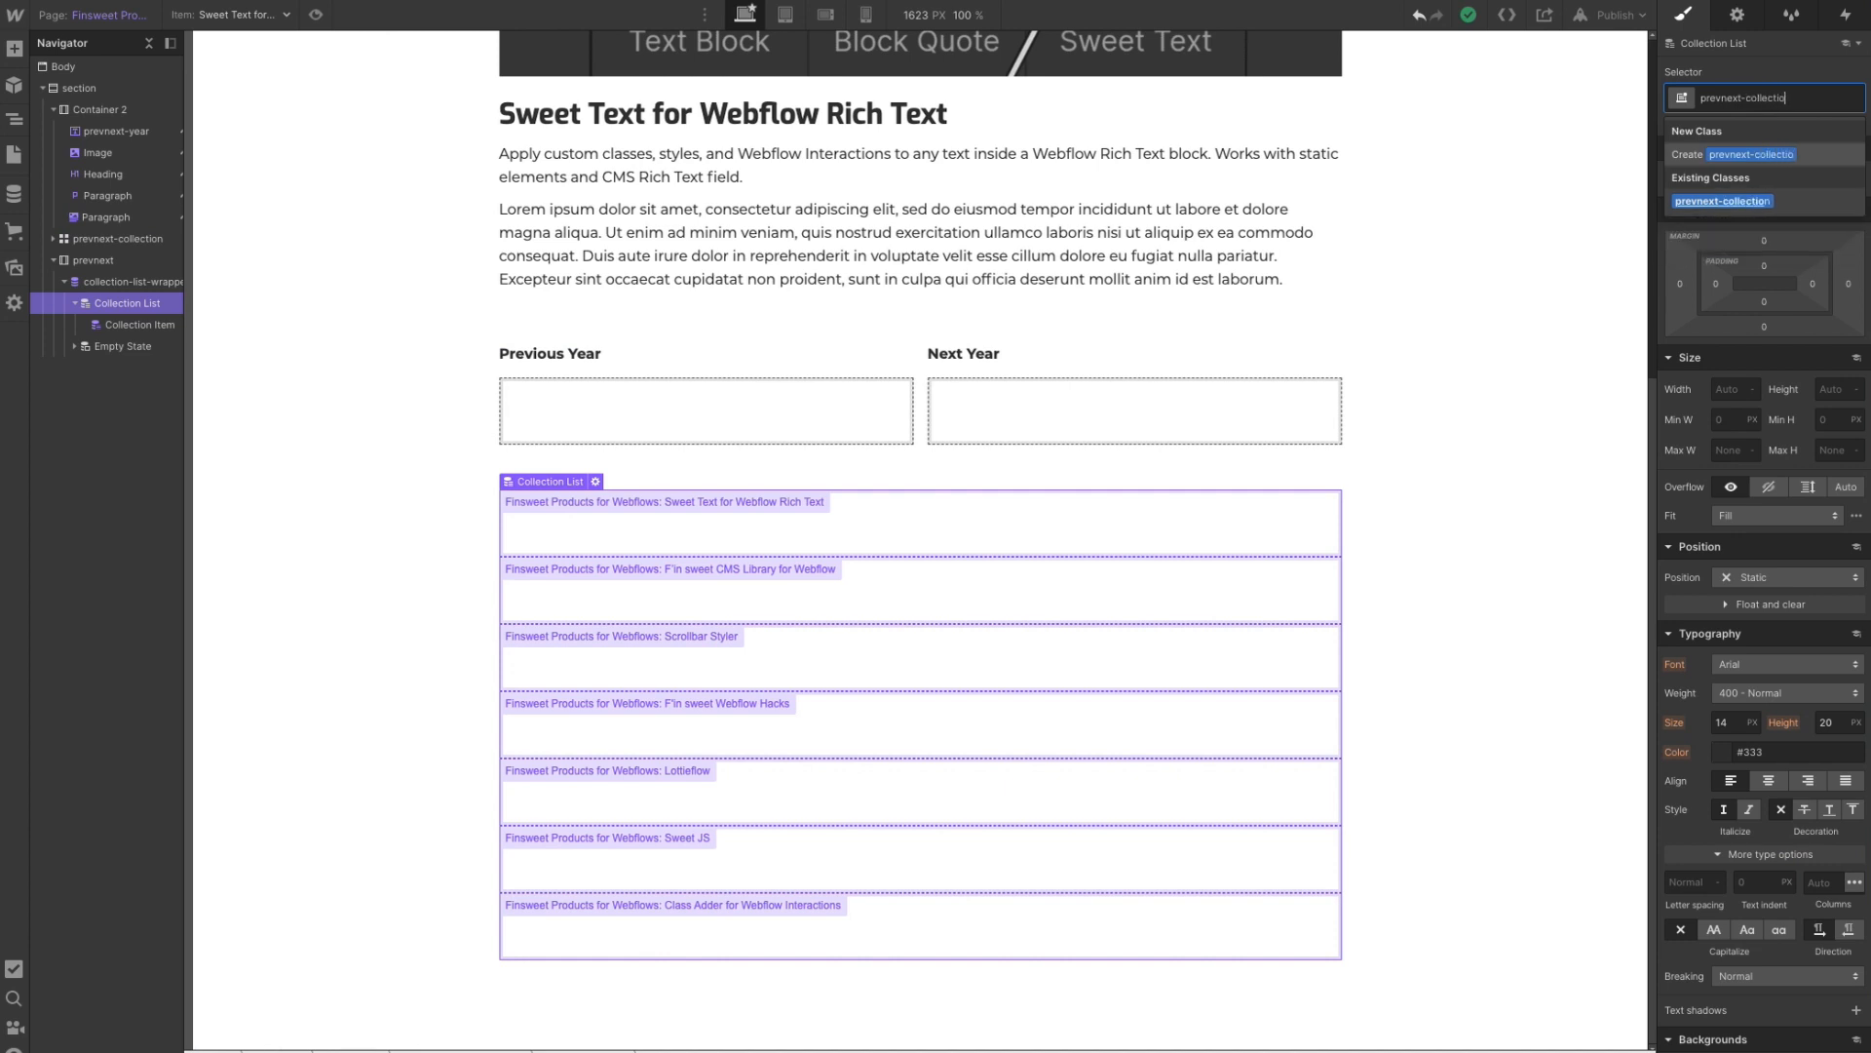
{"action": "key", "text": "Return"}
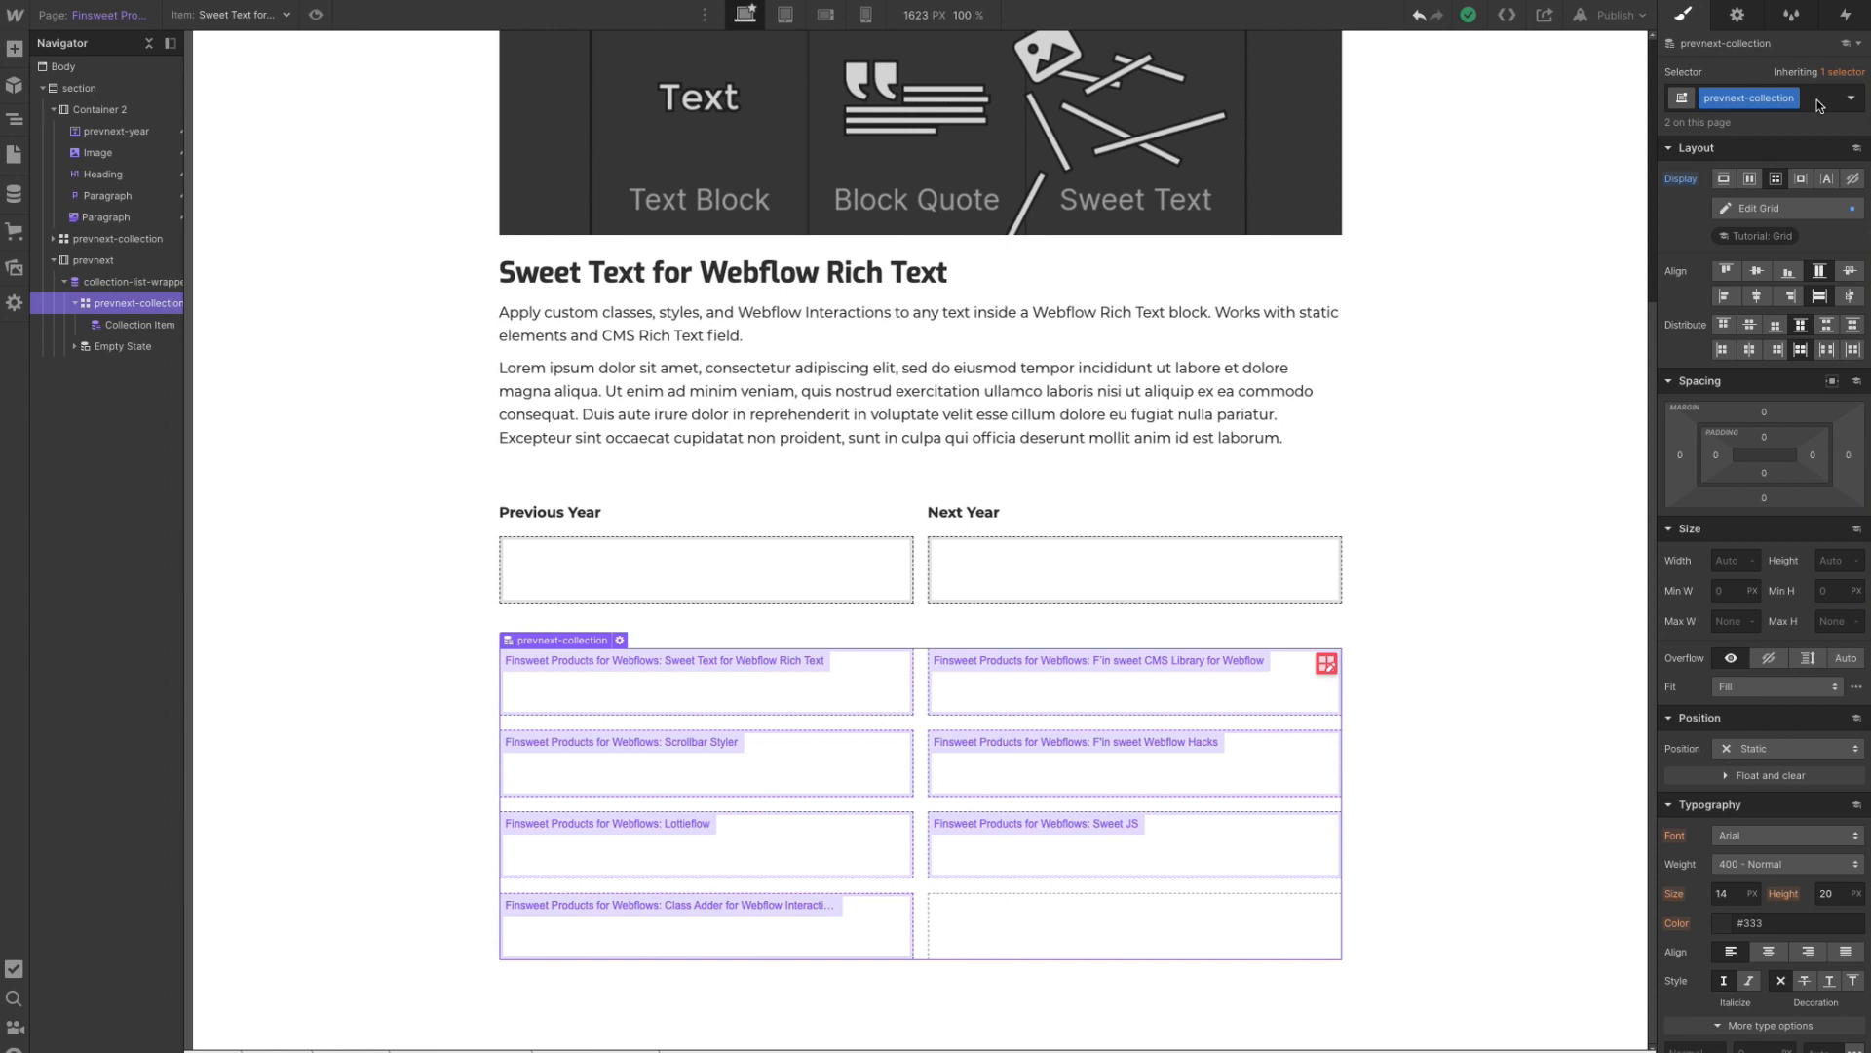
- Add the combo class prevnext-hidden to the Collection List and set its display to block
{"action": "left_click", "coordinate": [1817, 106]}
{"action": "type", "text": "prev-"}
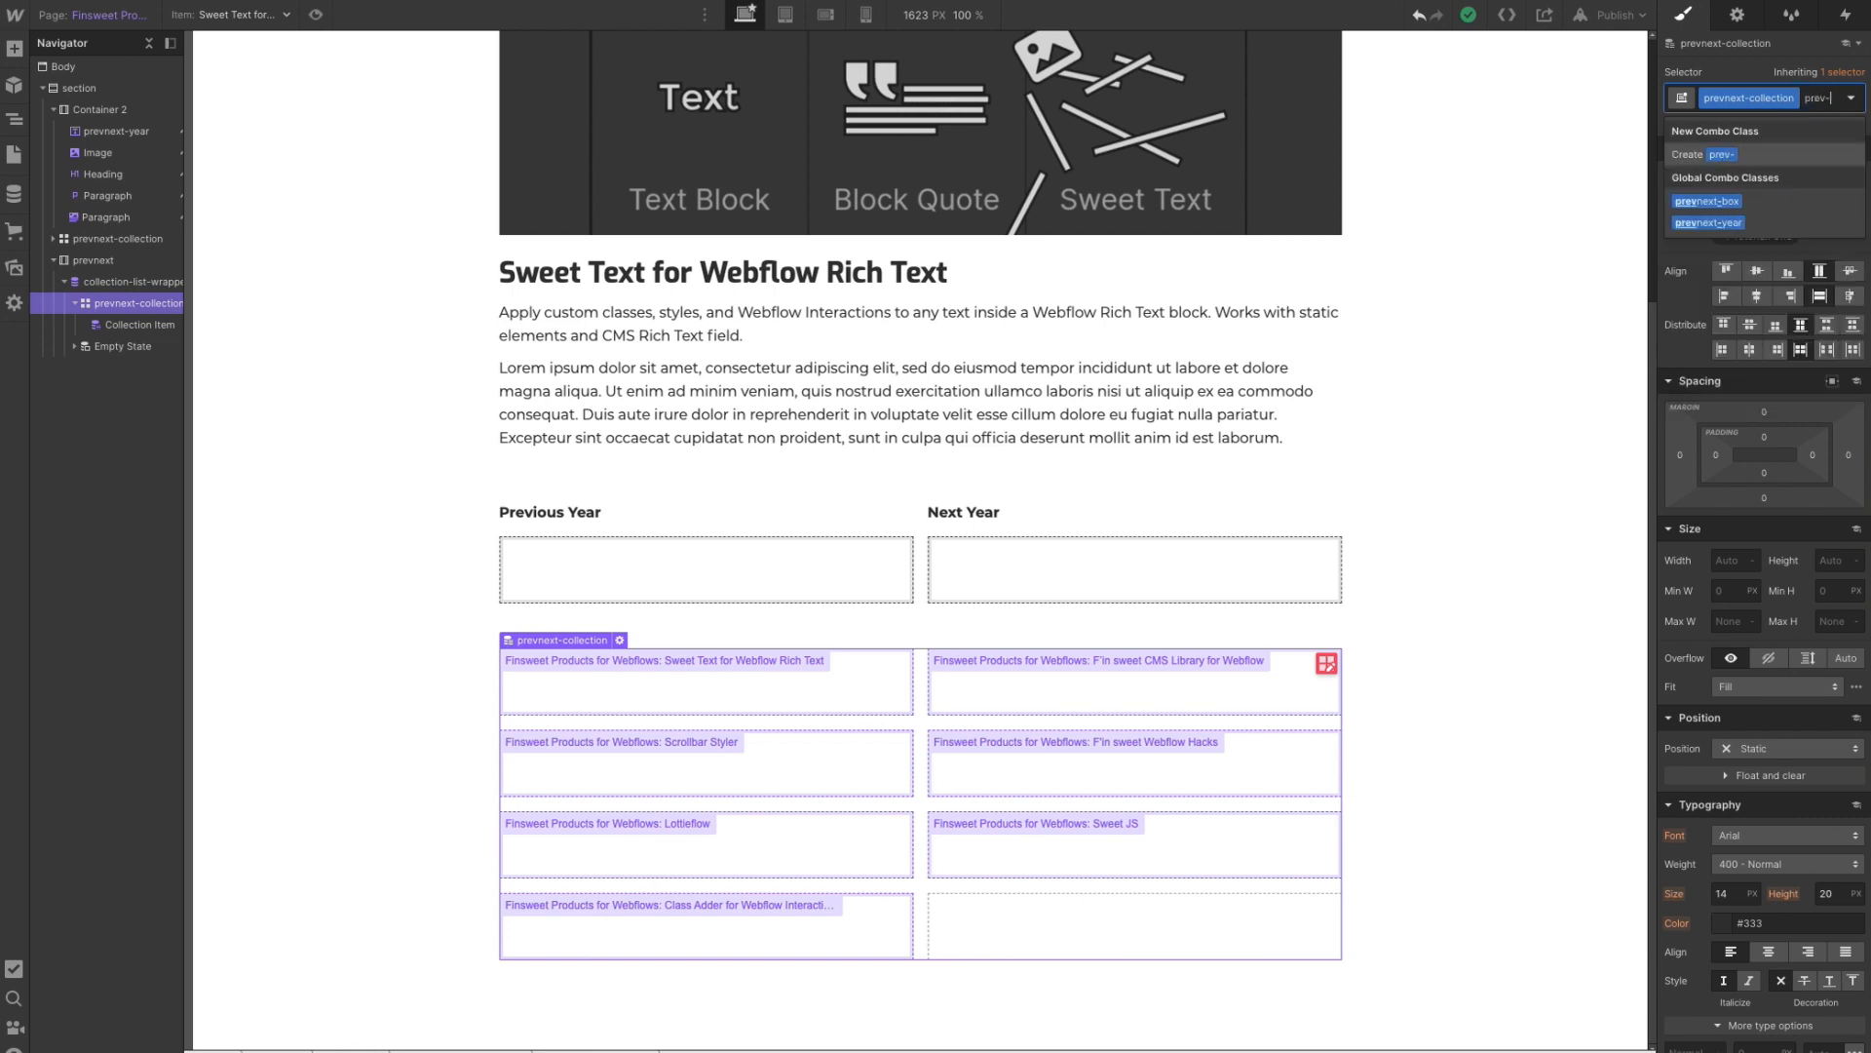
{"action": "key", "text": "BackSpace"}
{"action": "type", "text": "nex"}
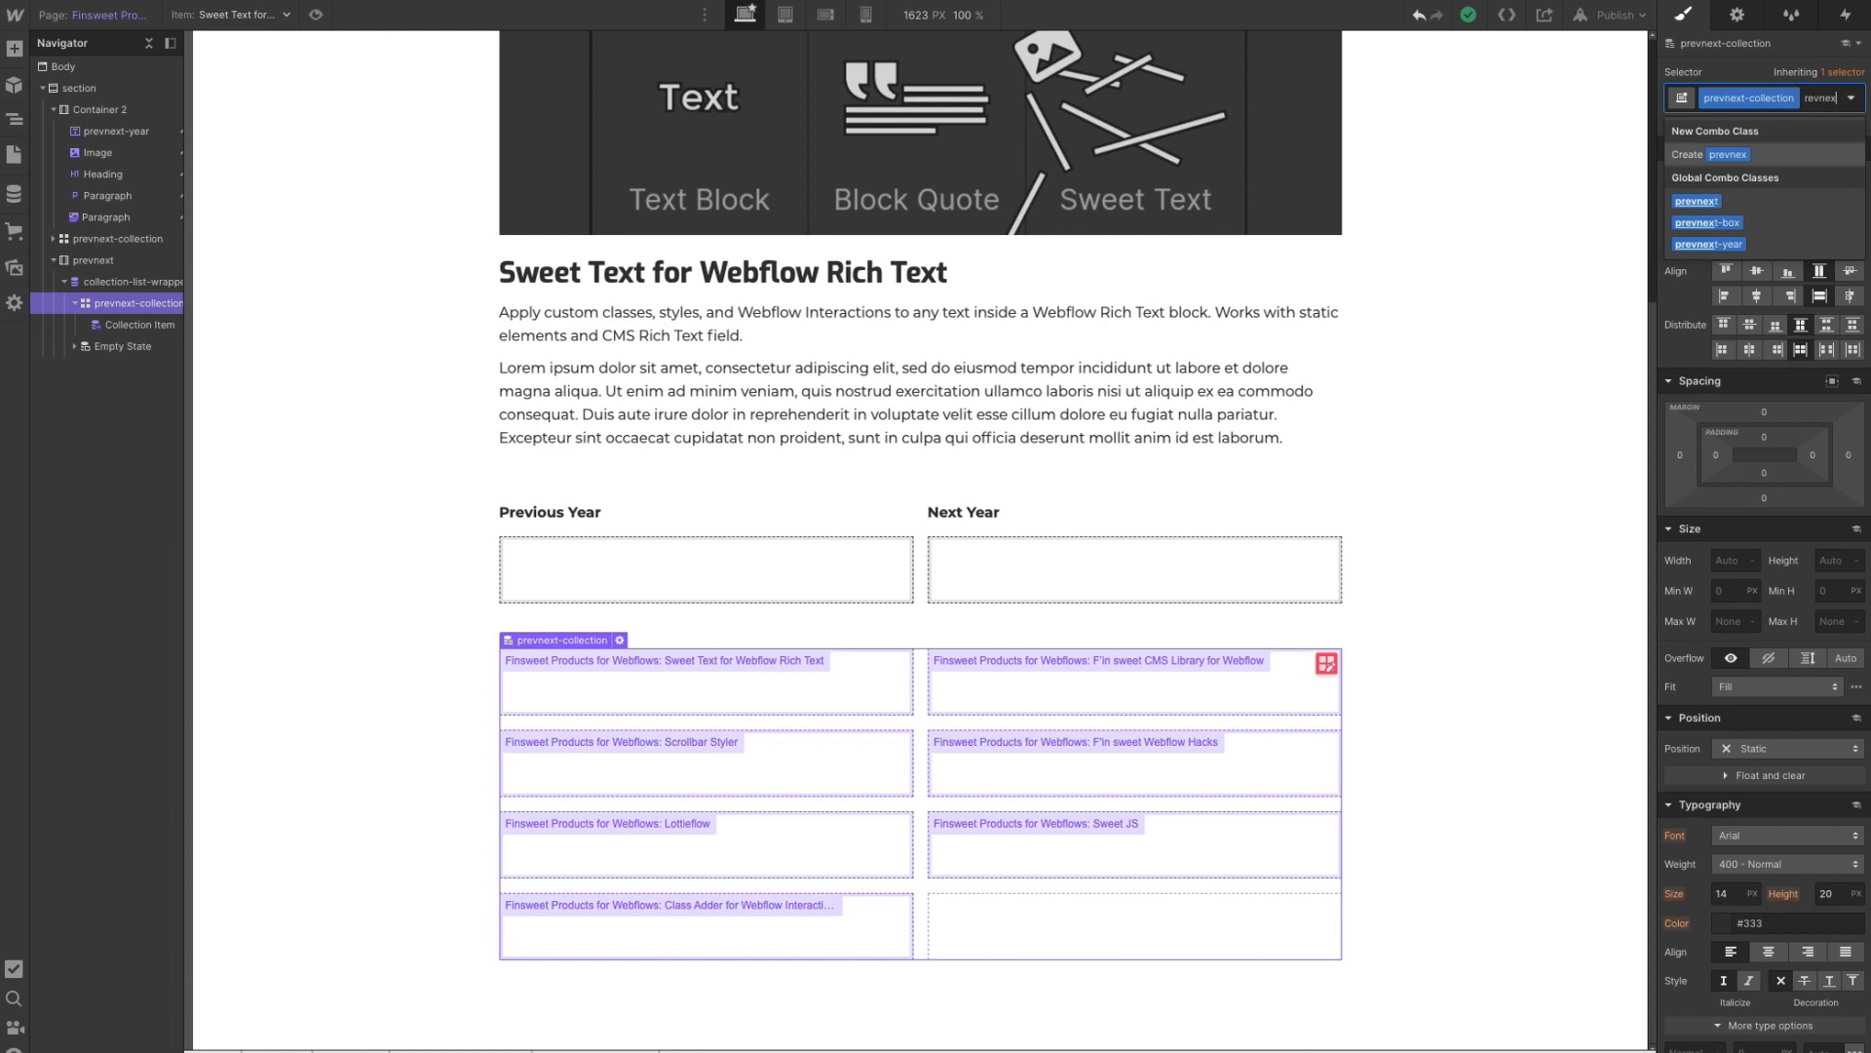
{"action": "type", "text": "t-"}
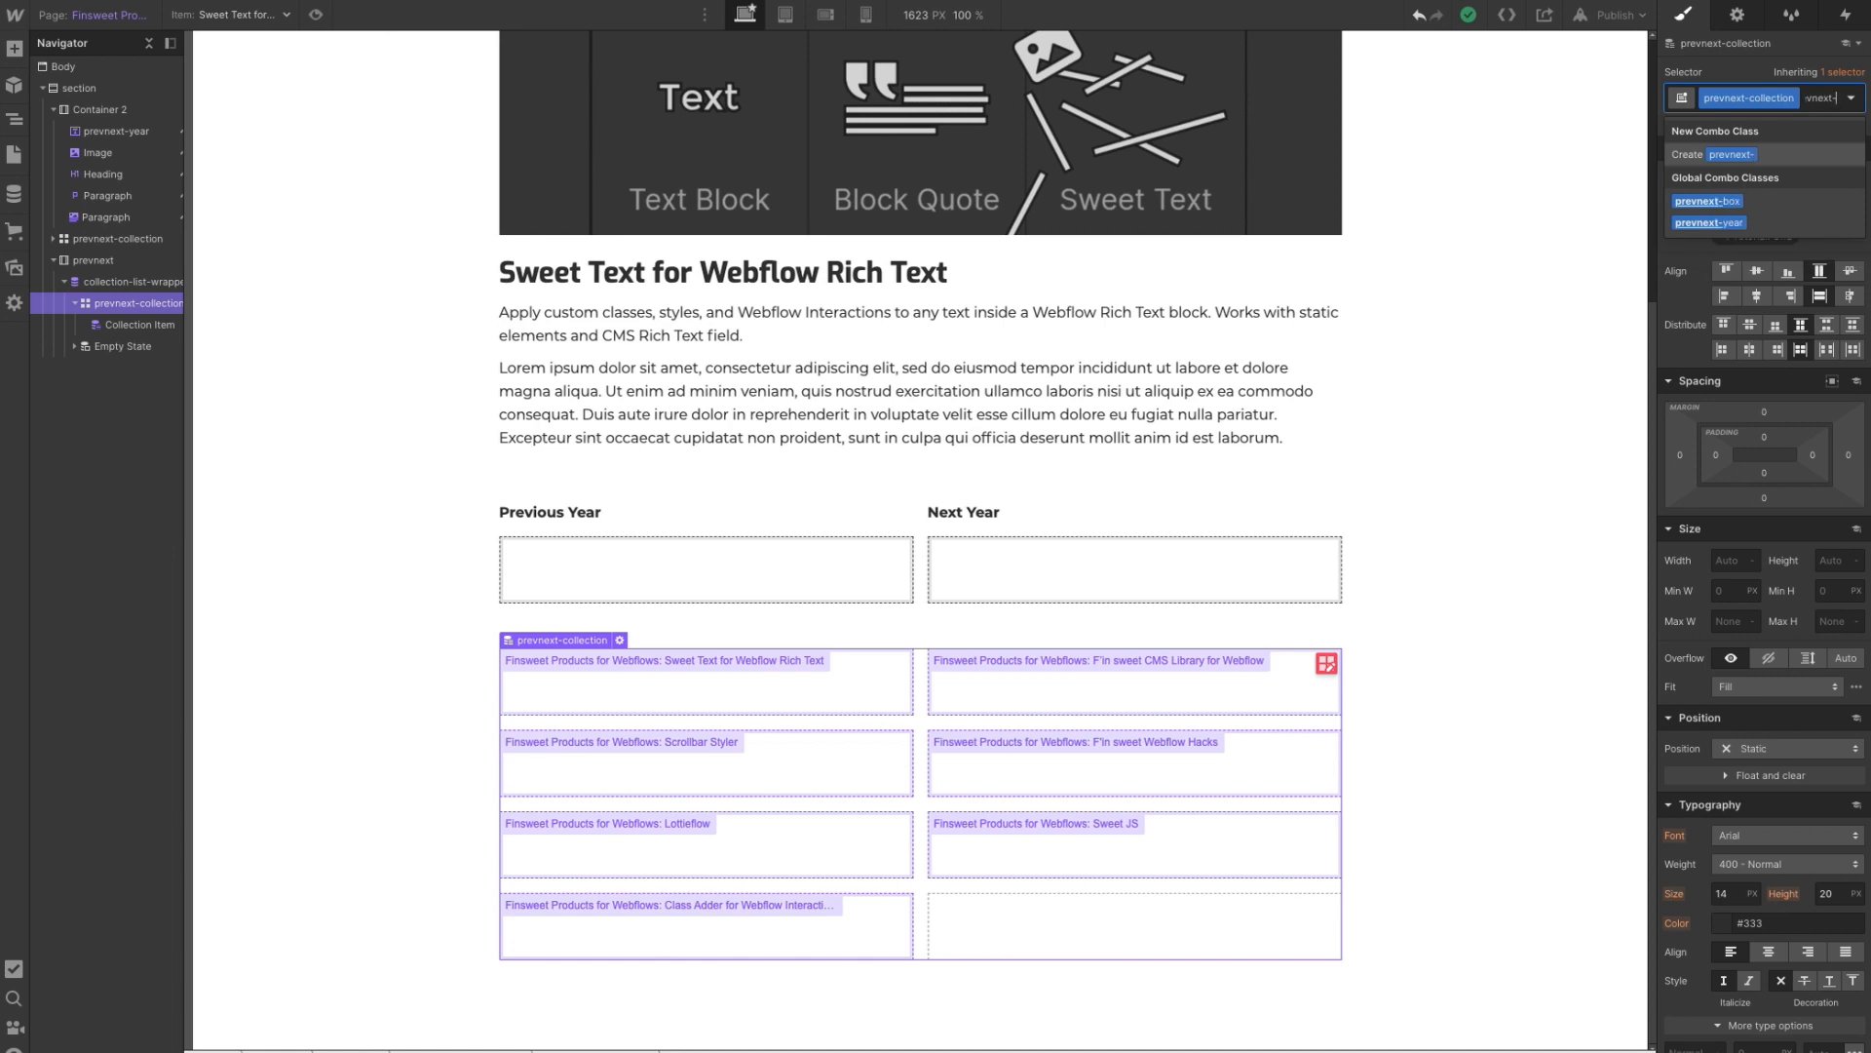
{"action": "type", "text": "hidden"}
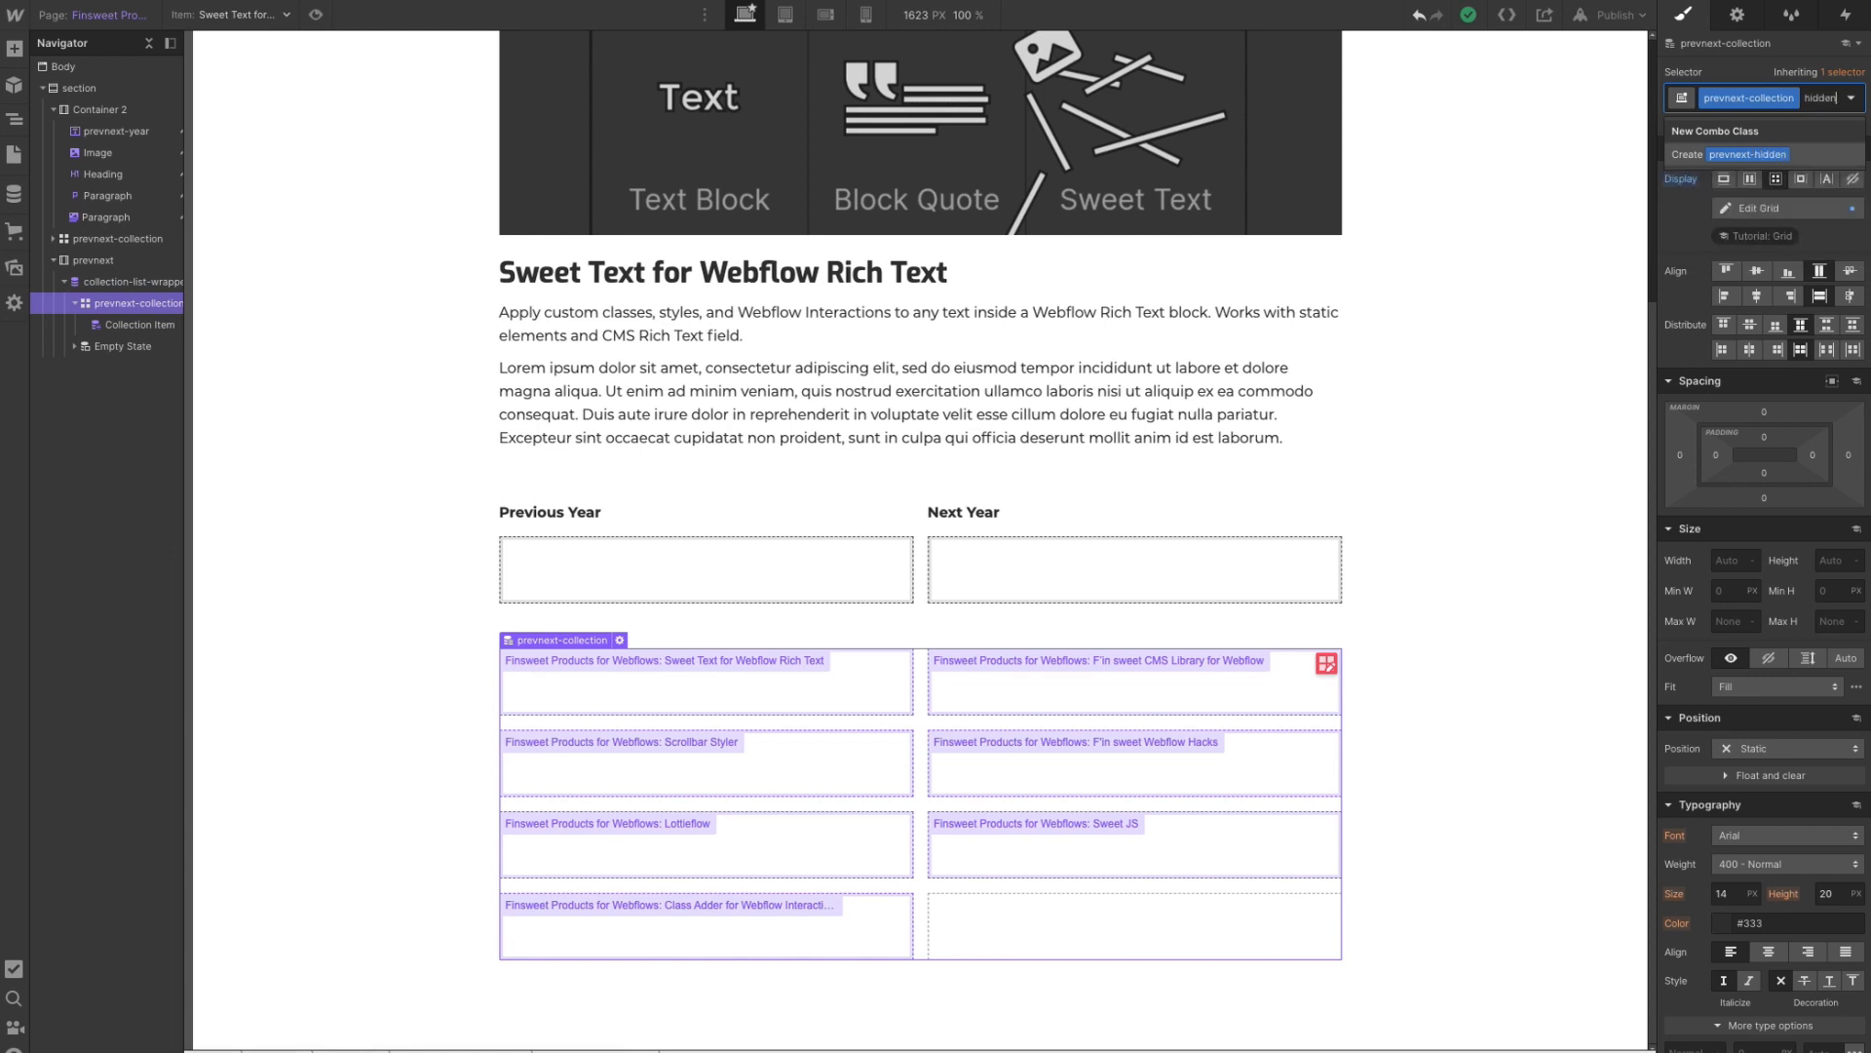
{"action": "key", "text": "Return"}
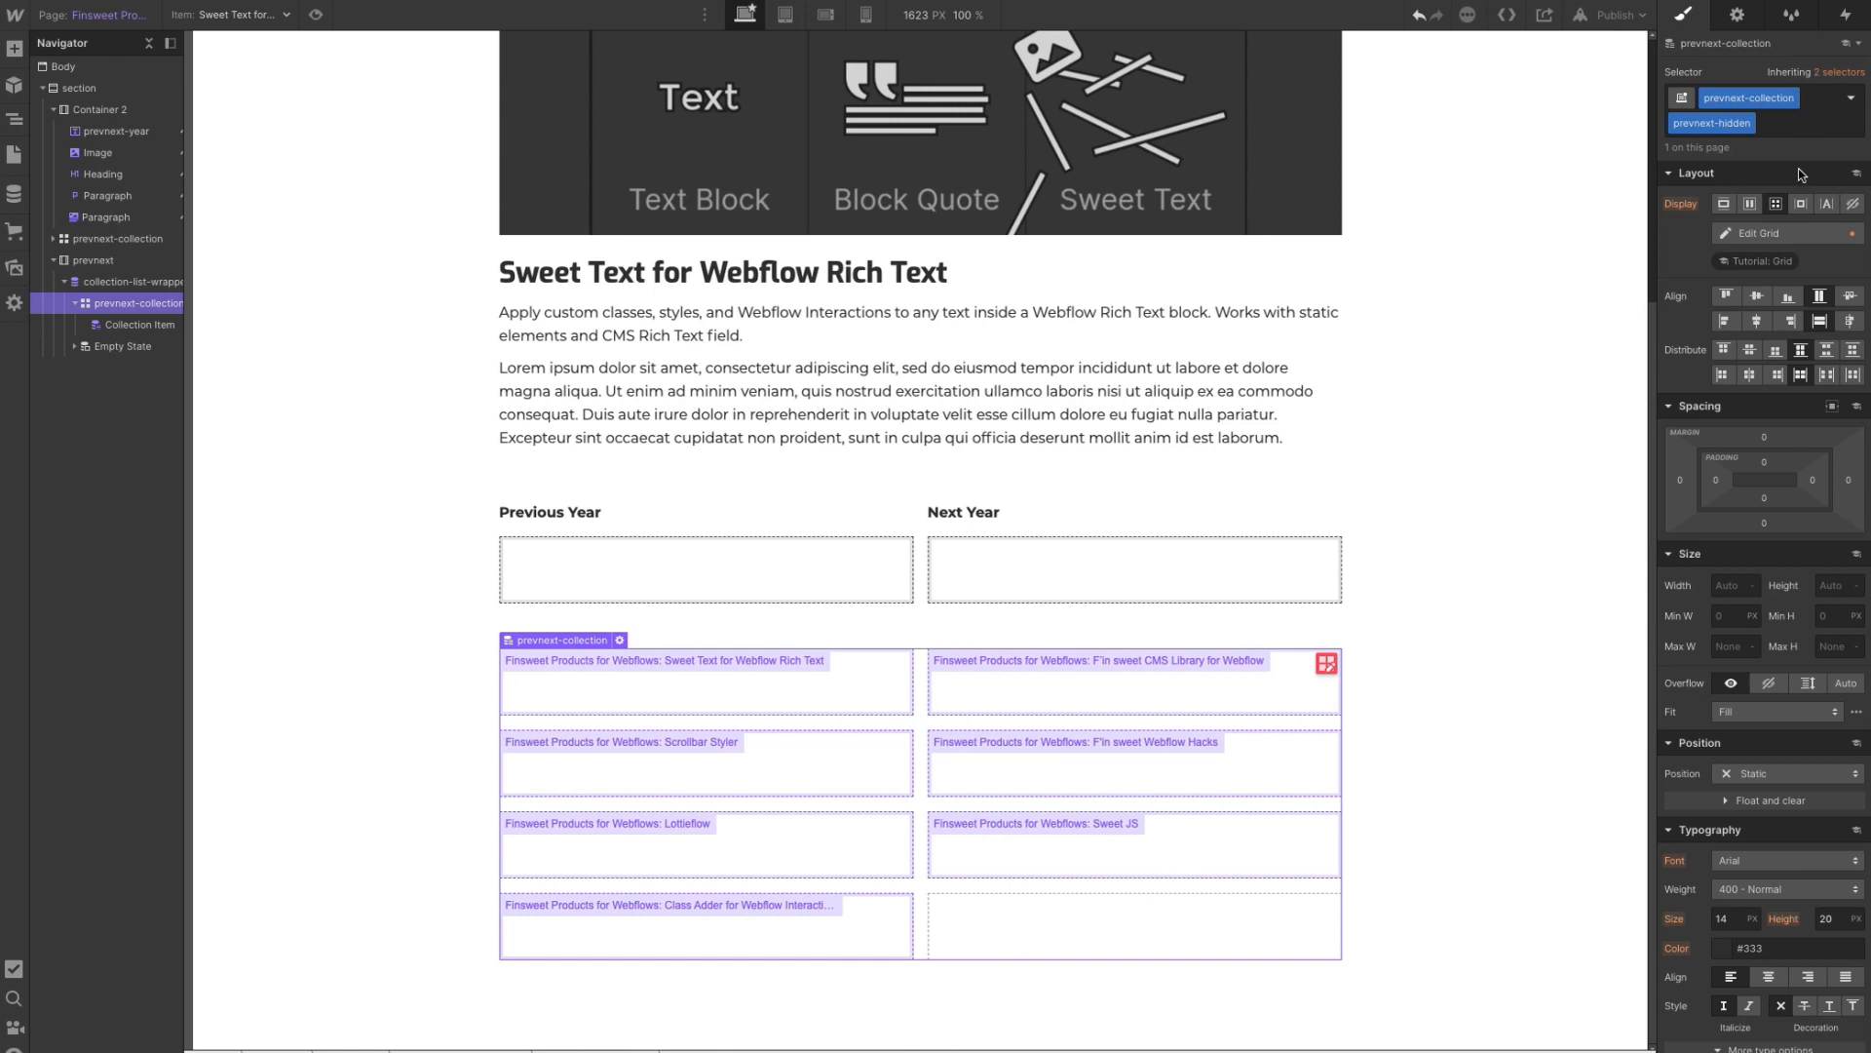
{"action": "left_click", "coordinate": [1723, 205]}
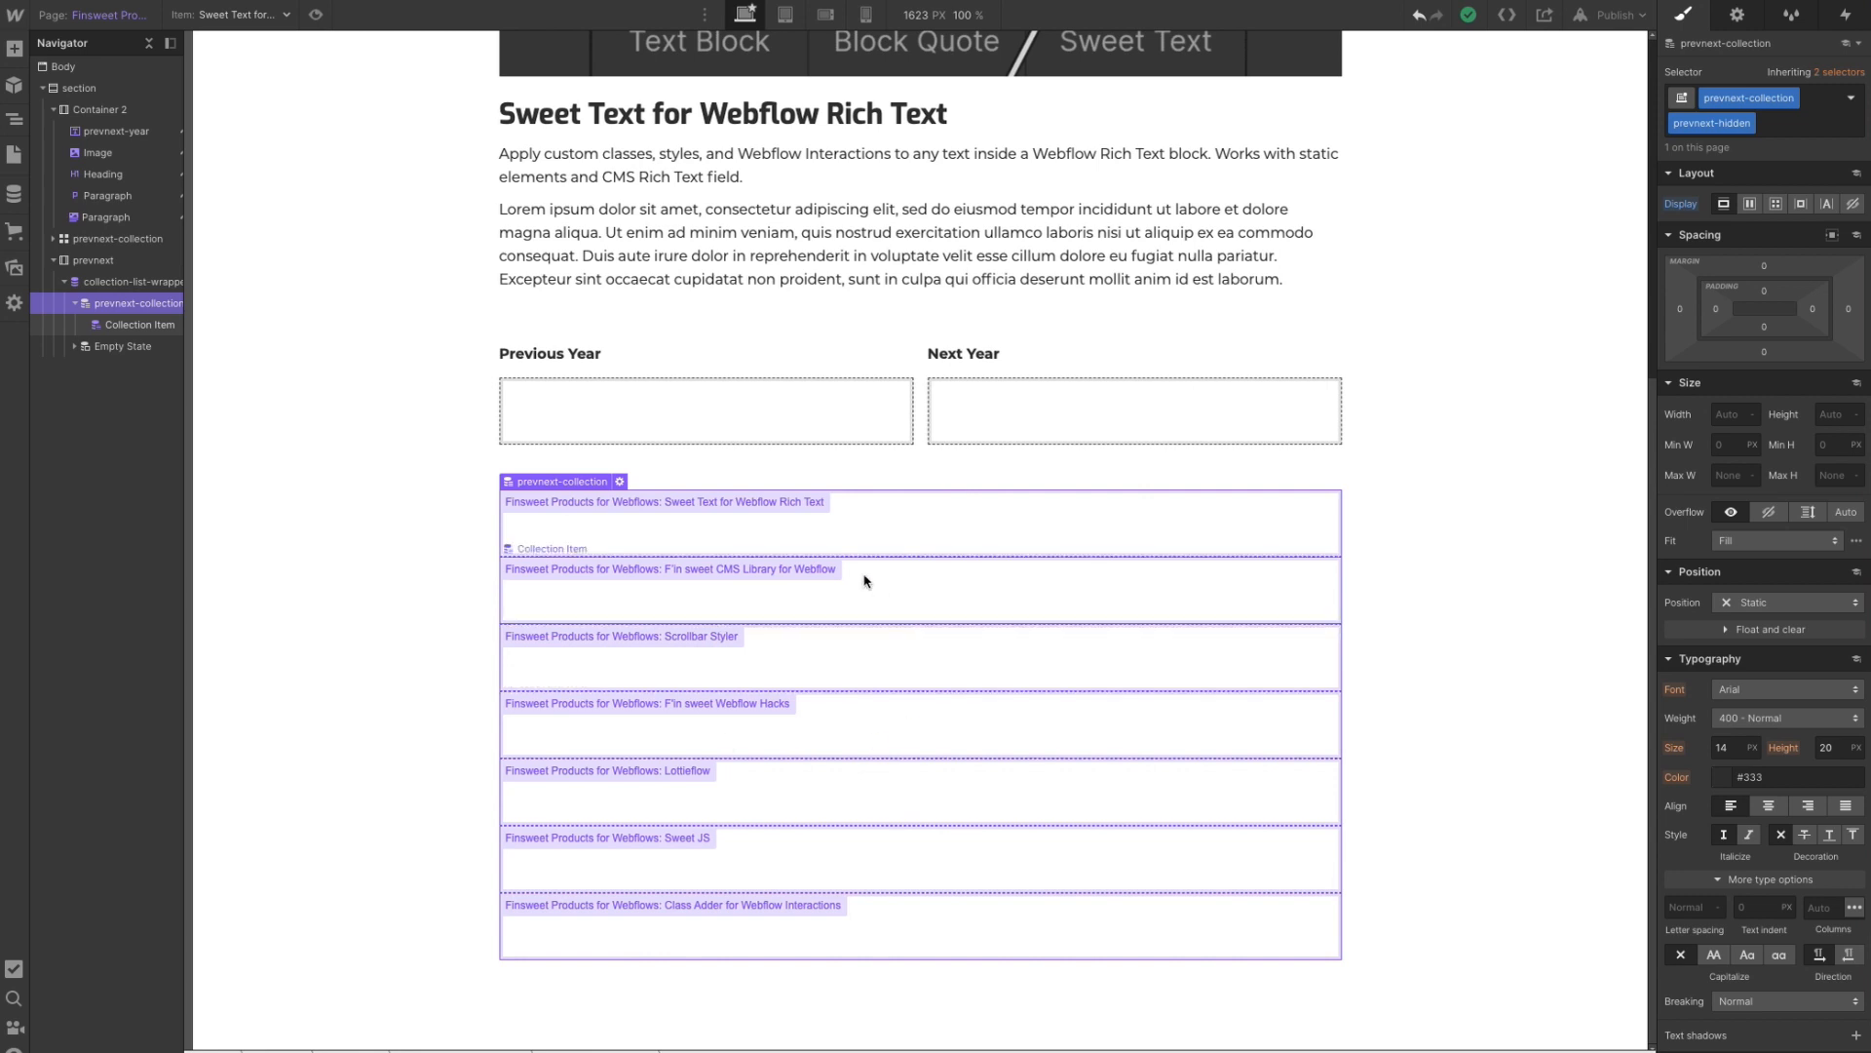
- Create the class collection-item on the Collection Item
{"action": "left_click", "coordinate": [115, 321]}
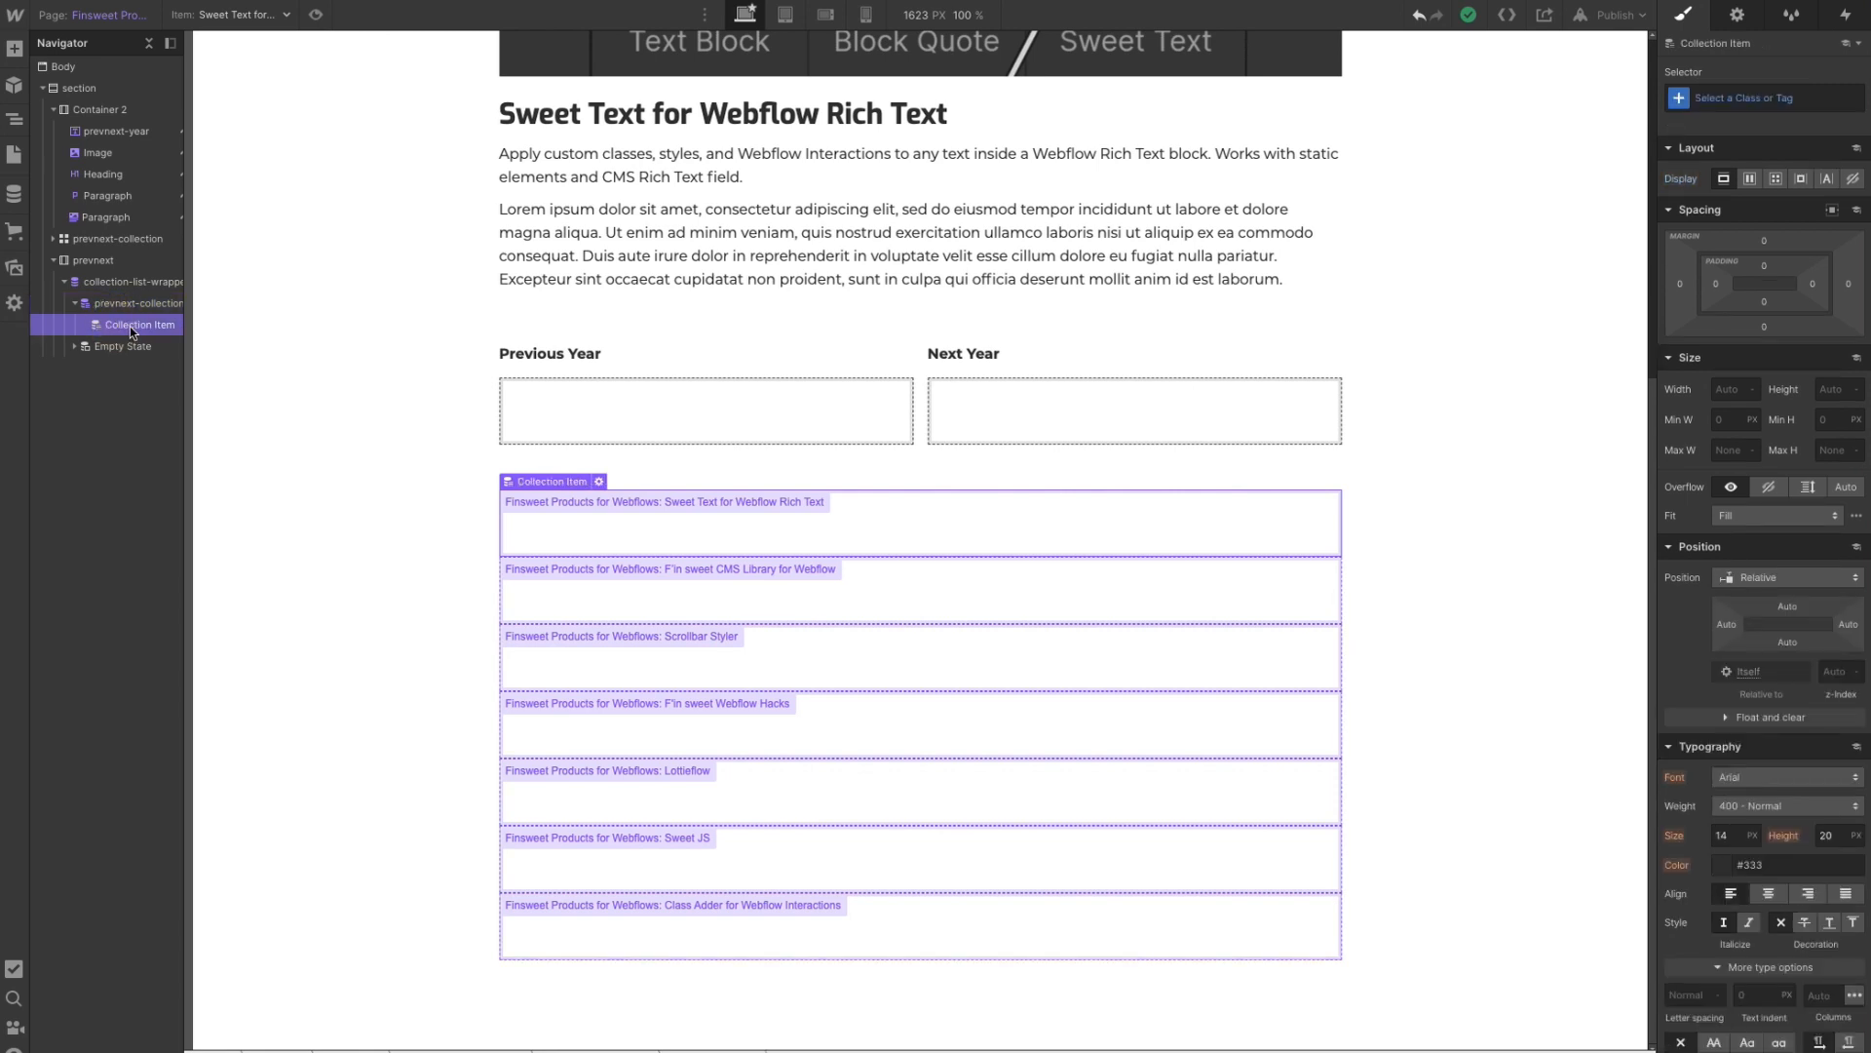
{"action": "left_click", "coordinate": [1738, 99]}
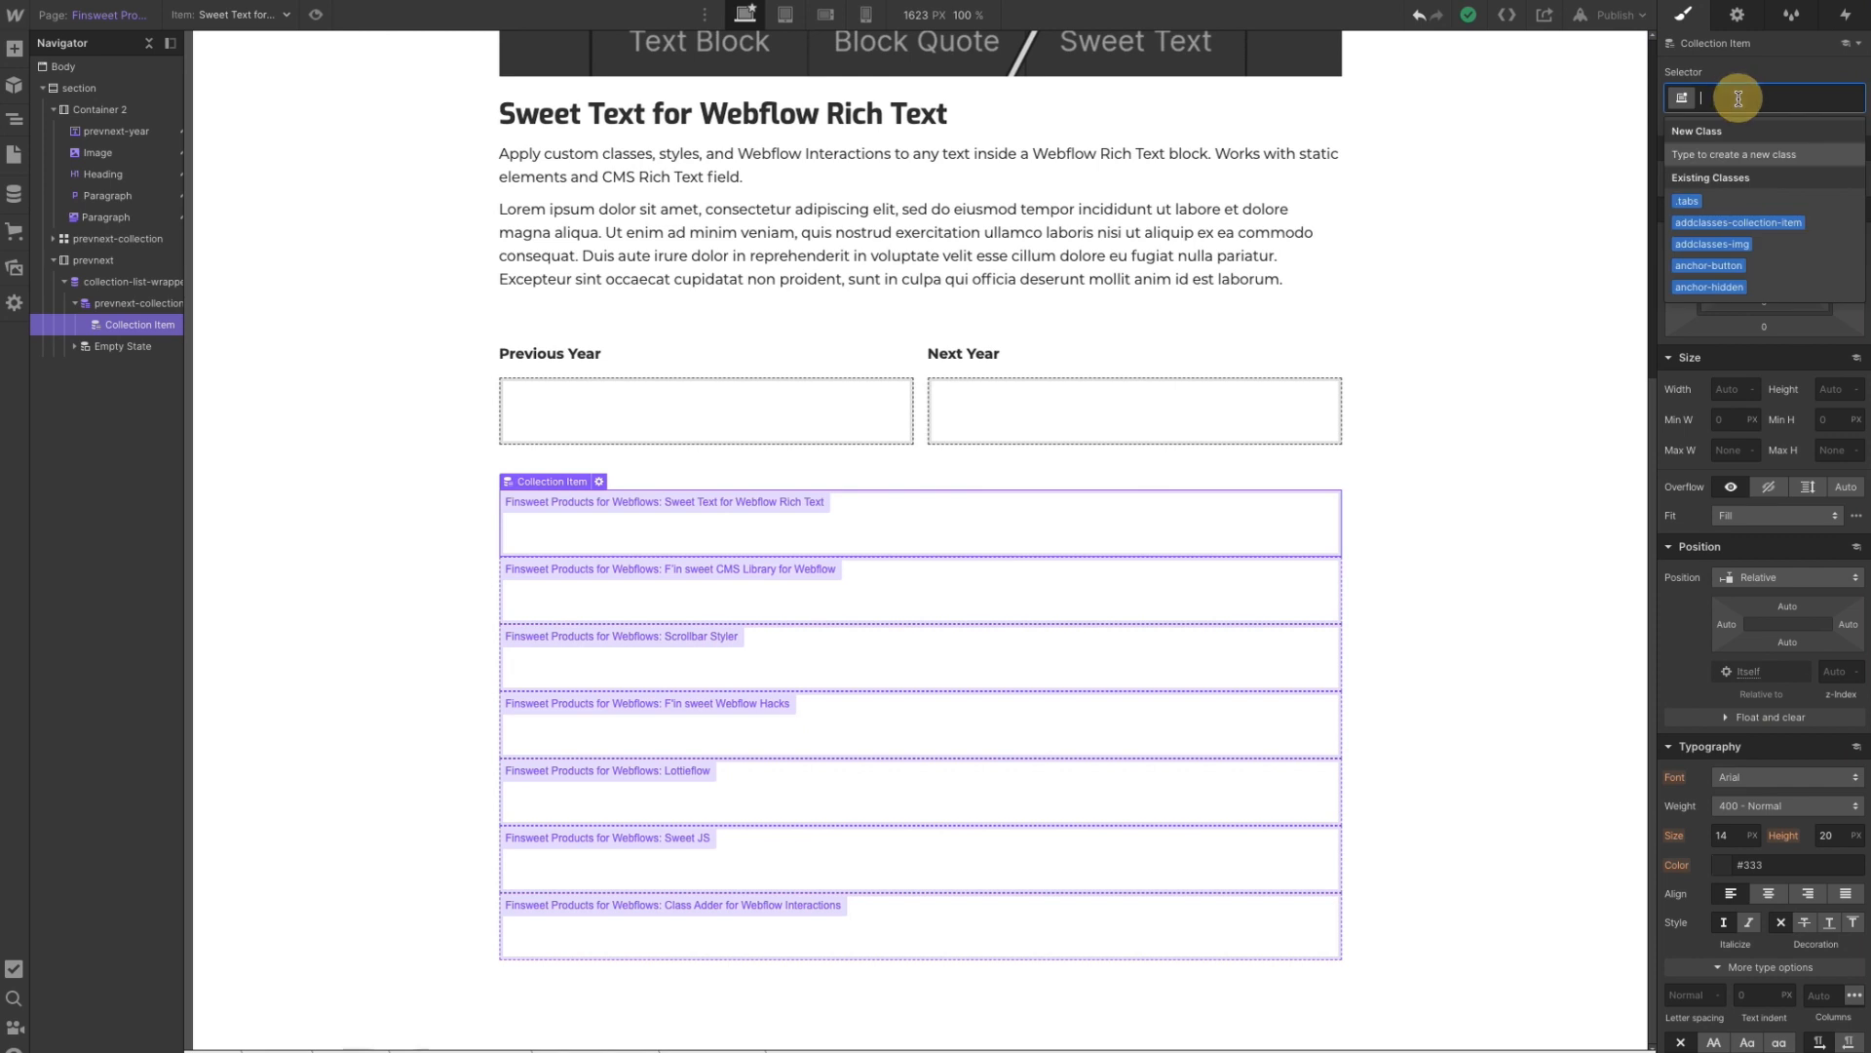
{"action": "type", "text": "colleciton"}
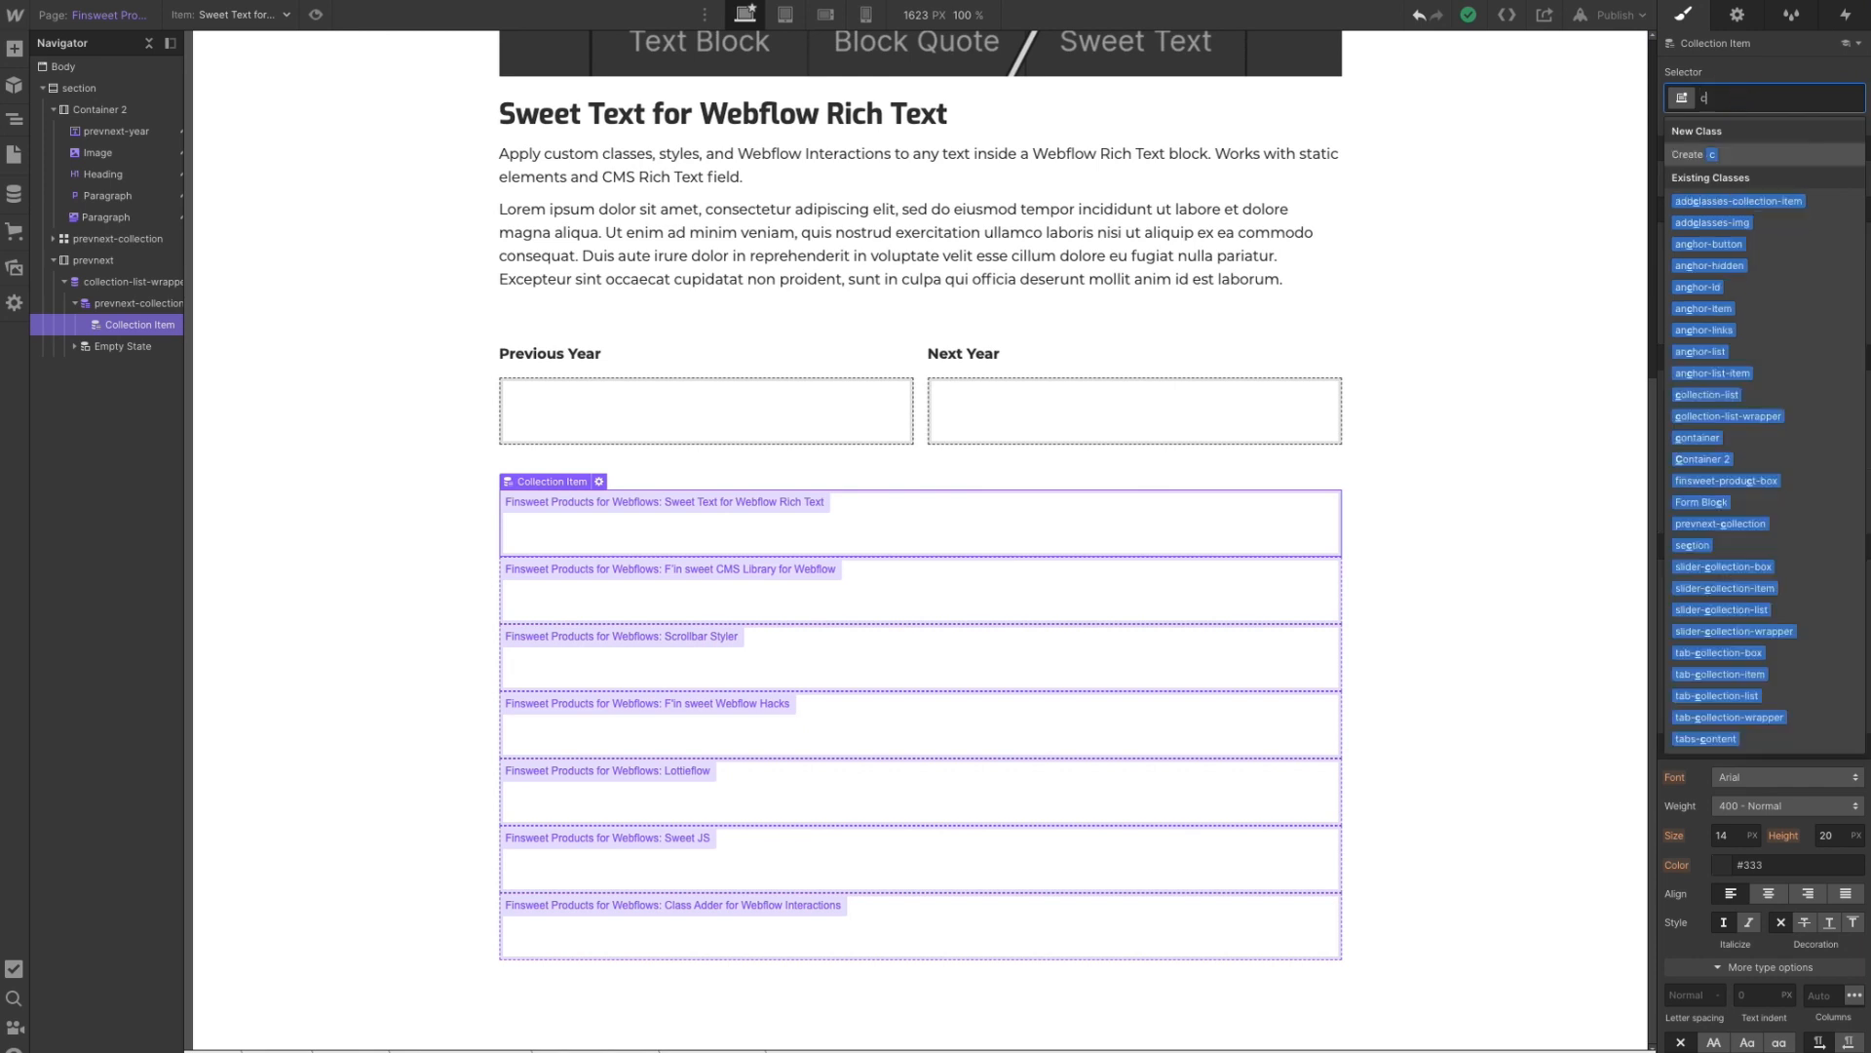
{"action": "key", "text": "BackSpace"}
{"action": "key", "text": "BackSpace"}
{"action": "key", "text": "BackSpace"}
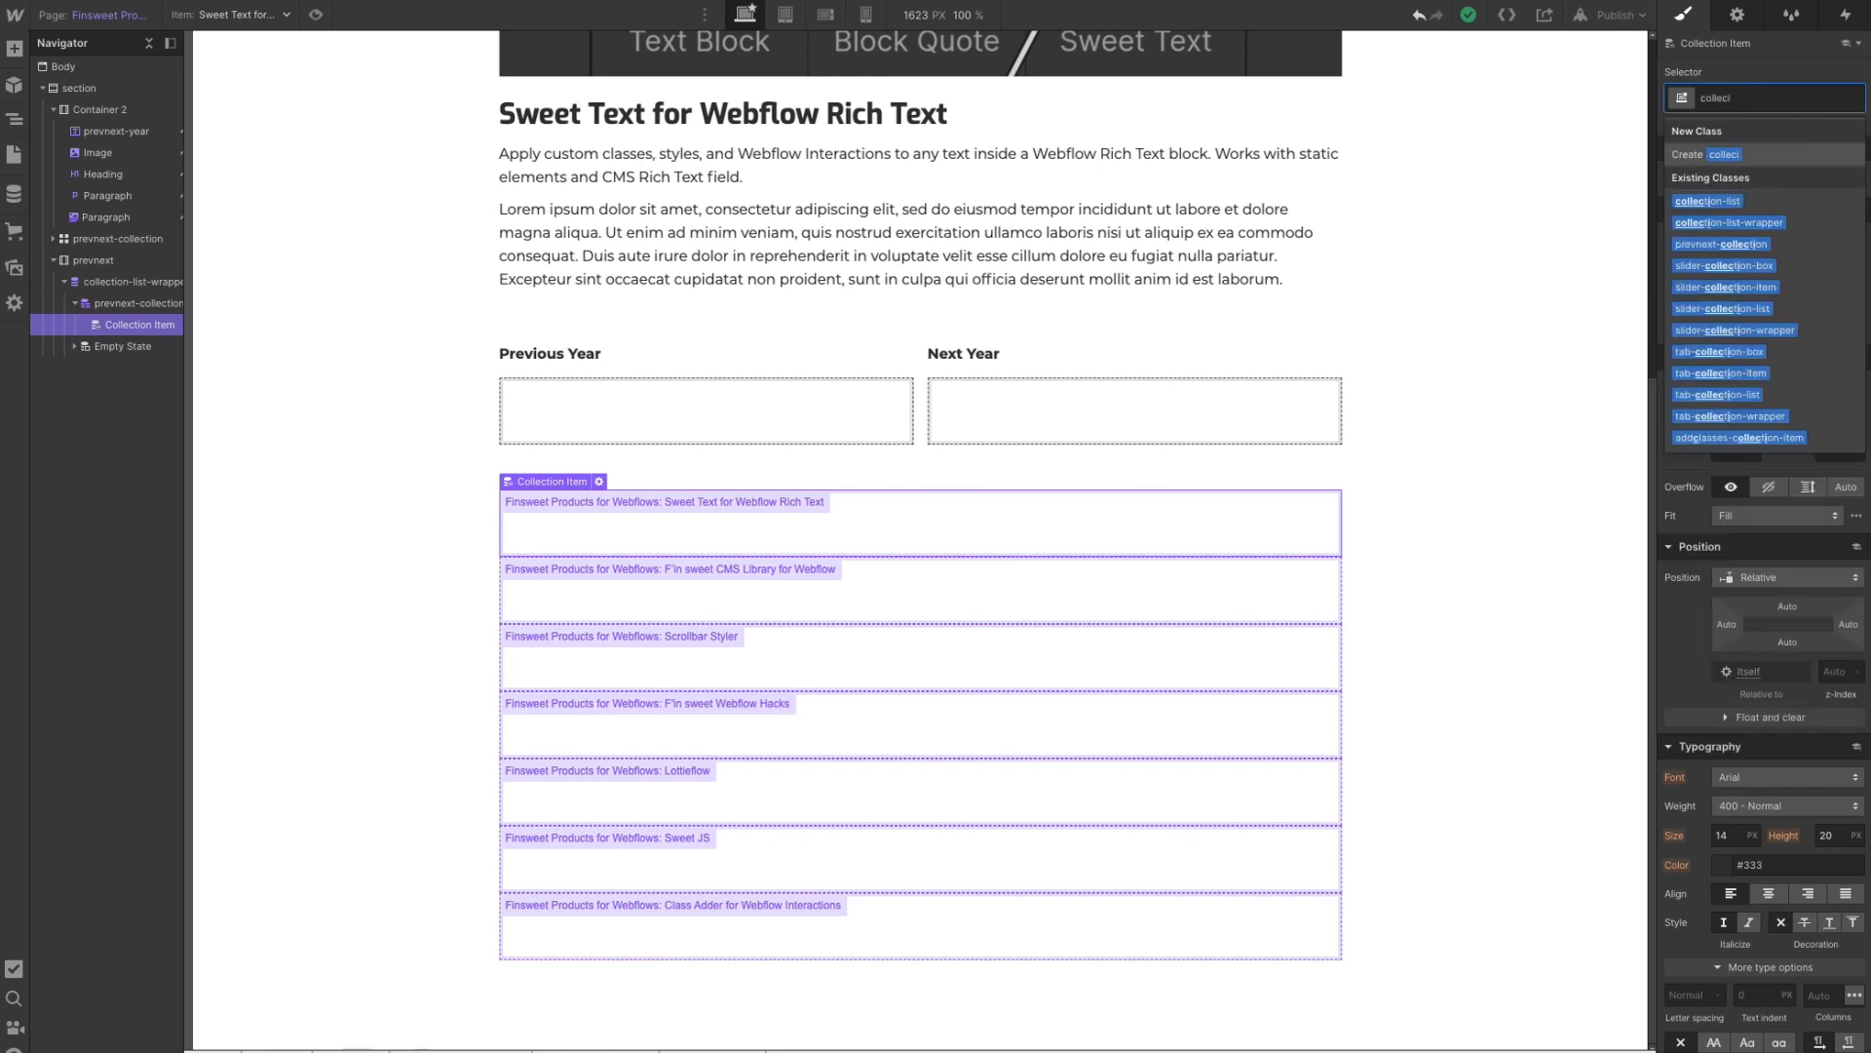
{"action": "type", "text": "tion-item"}
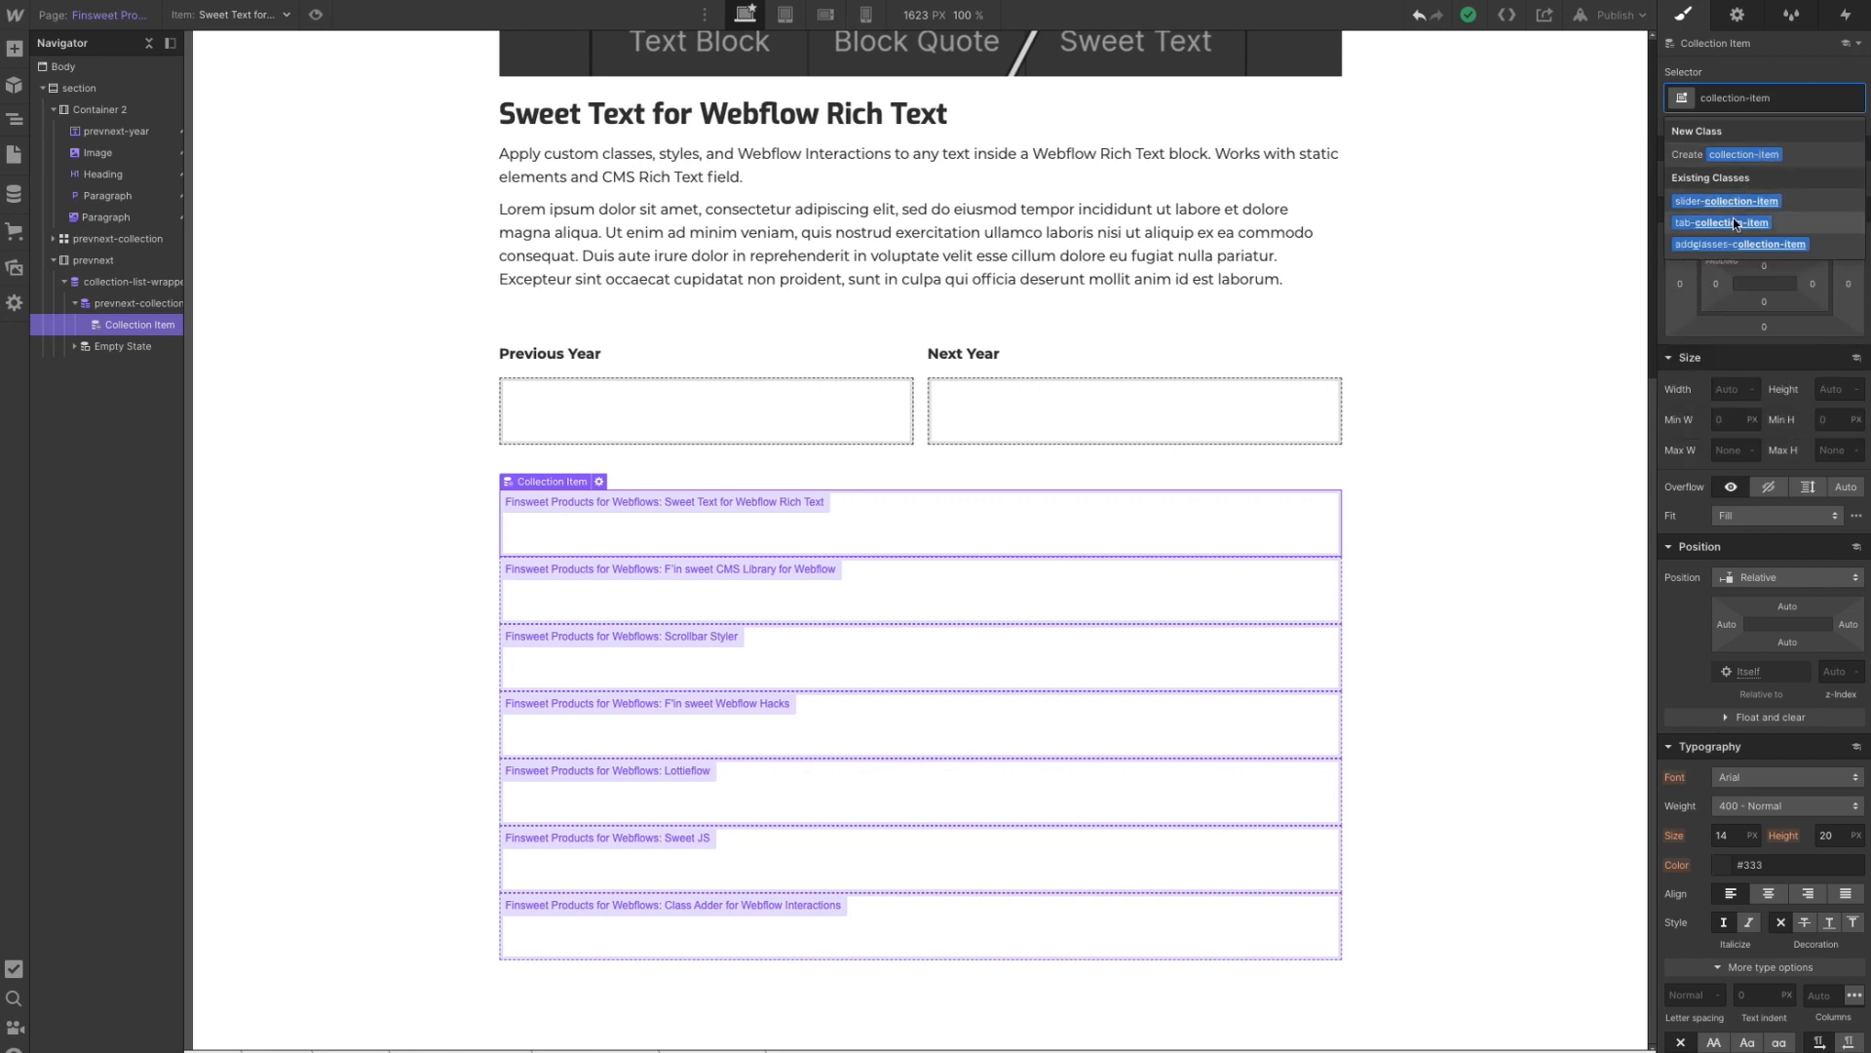
{"action": "left_click", "coordinate": [1714, 97]}
{"action": "key", "text": "BackSpace"}
{"action": "type", "text": "l"}
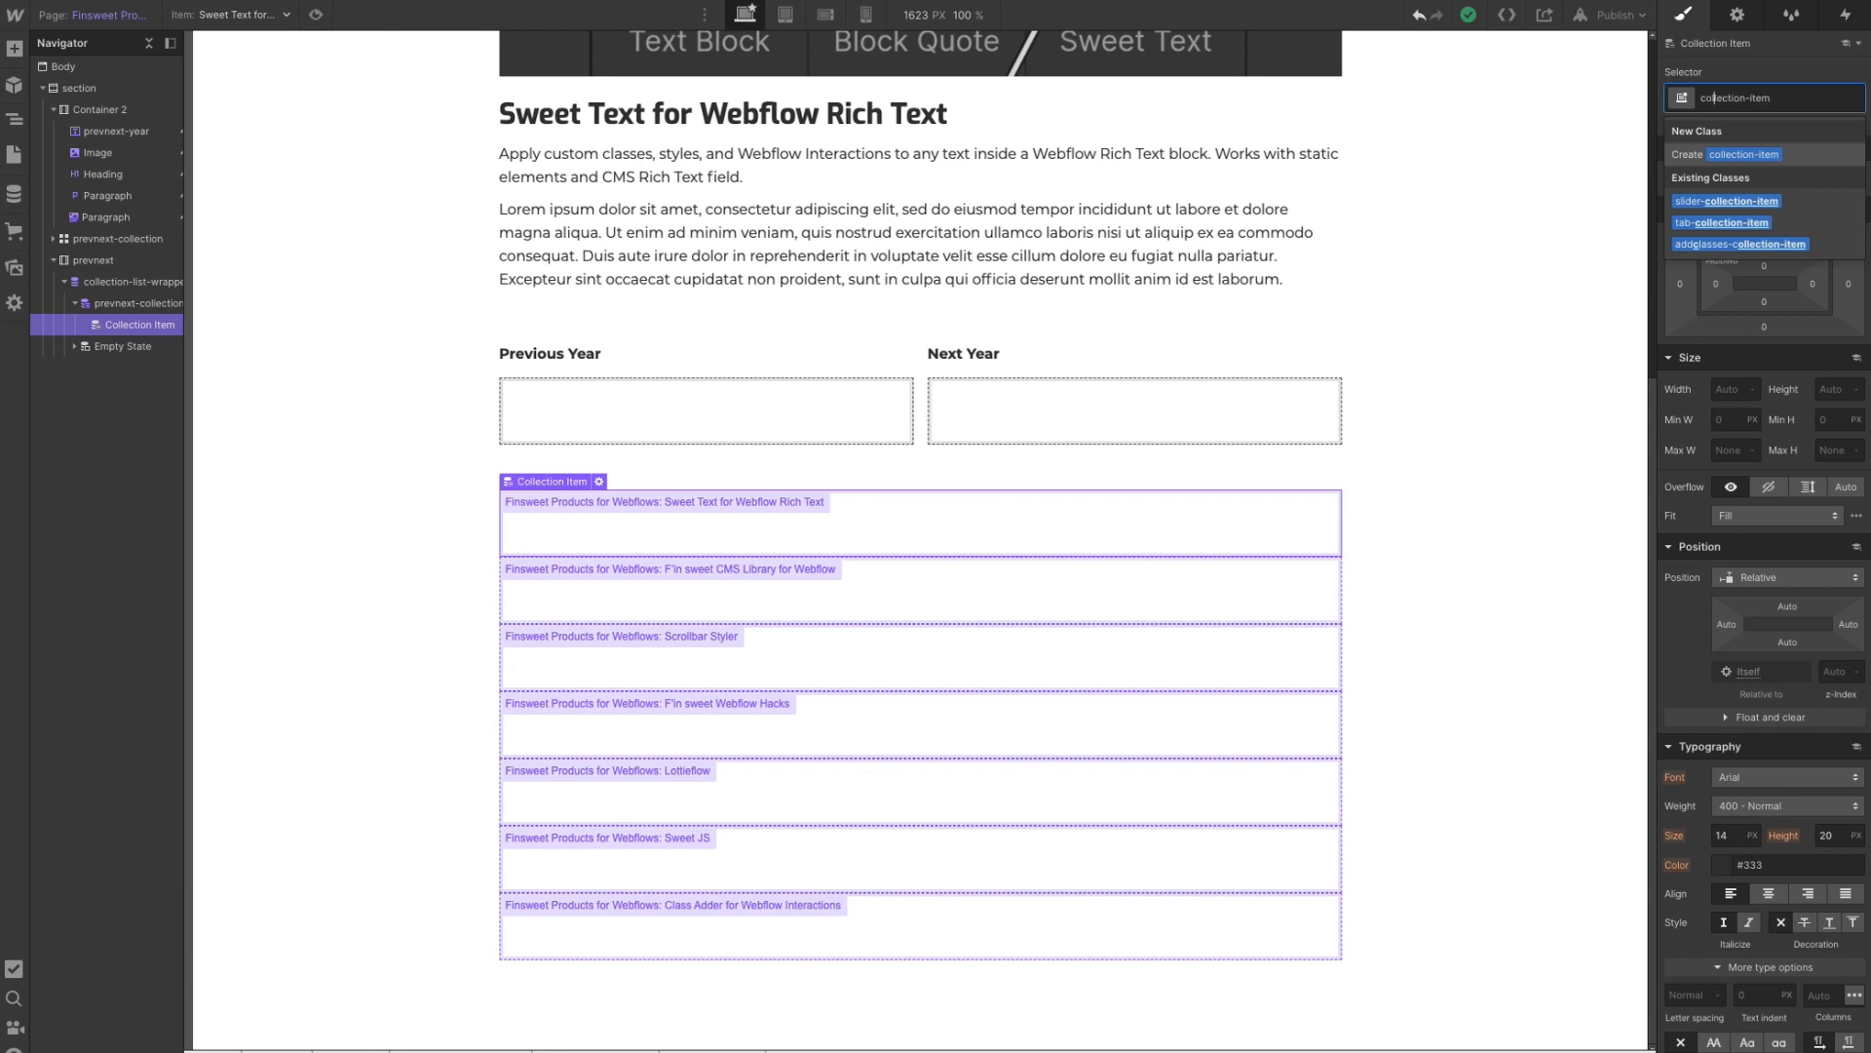
{"action": "left_click", "coordinate": [1783, 98]}
{"action": "key", "text": "Return"}
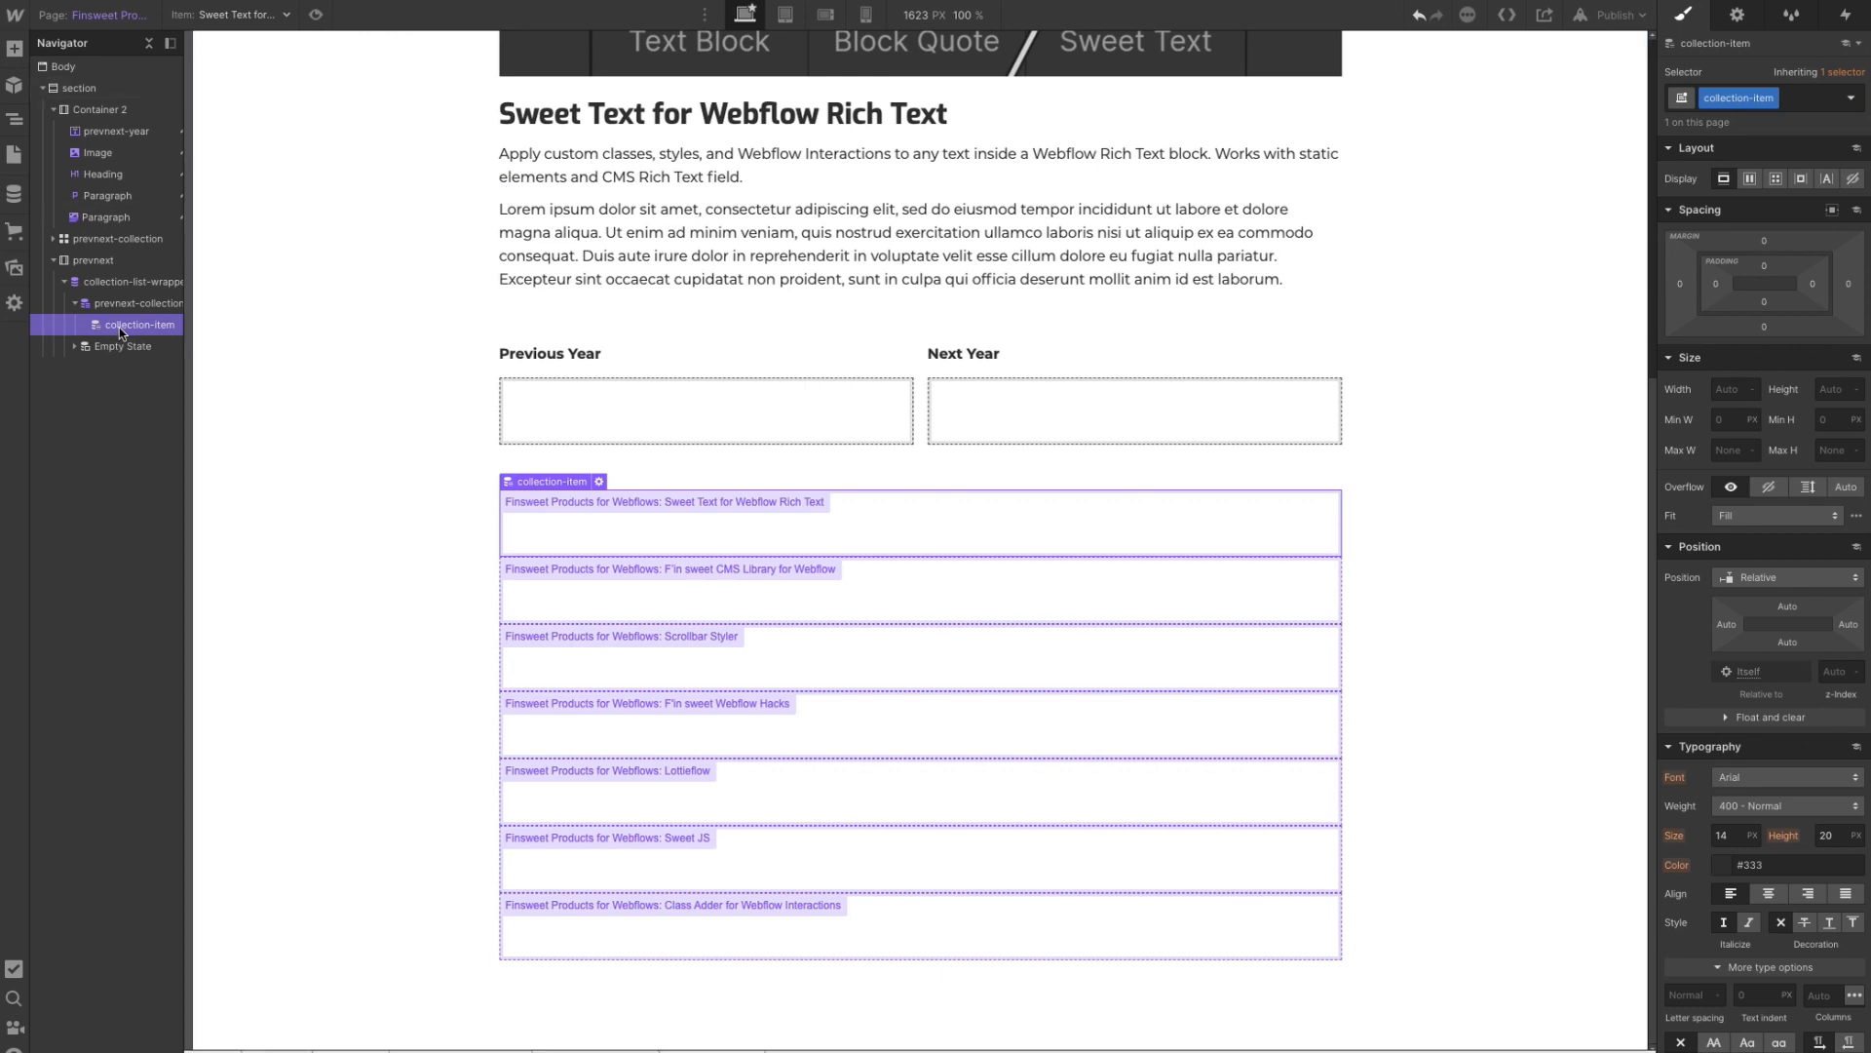
- Add a Link Block inside the collection-item and link it to the current Finsweet Products for Webflows collection page
{"action": "left_click", "coordinate": [14, 48]}
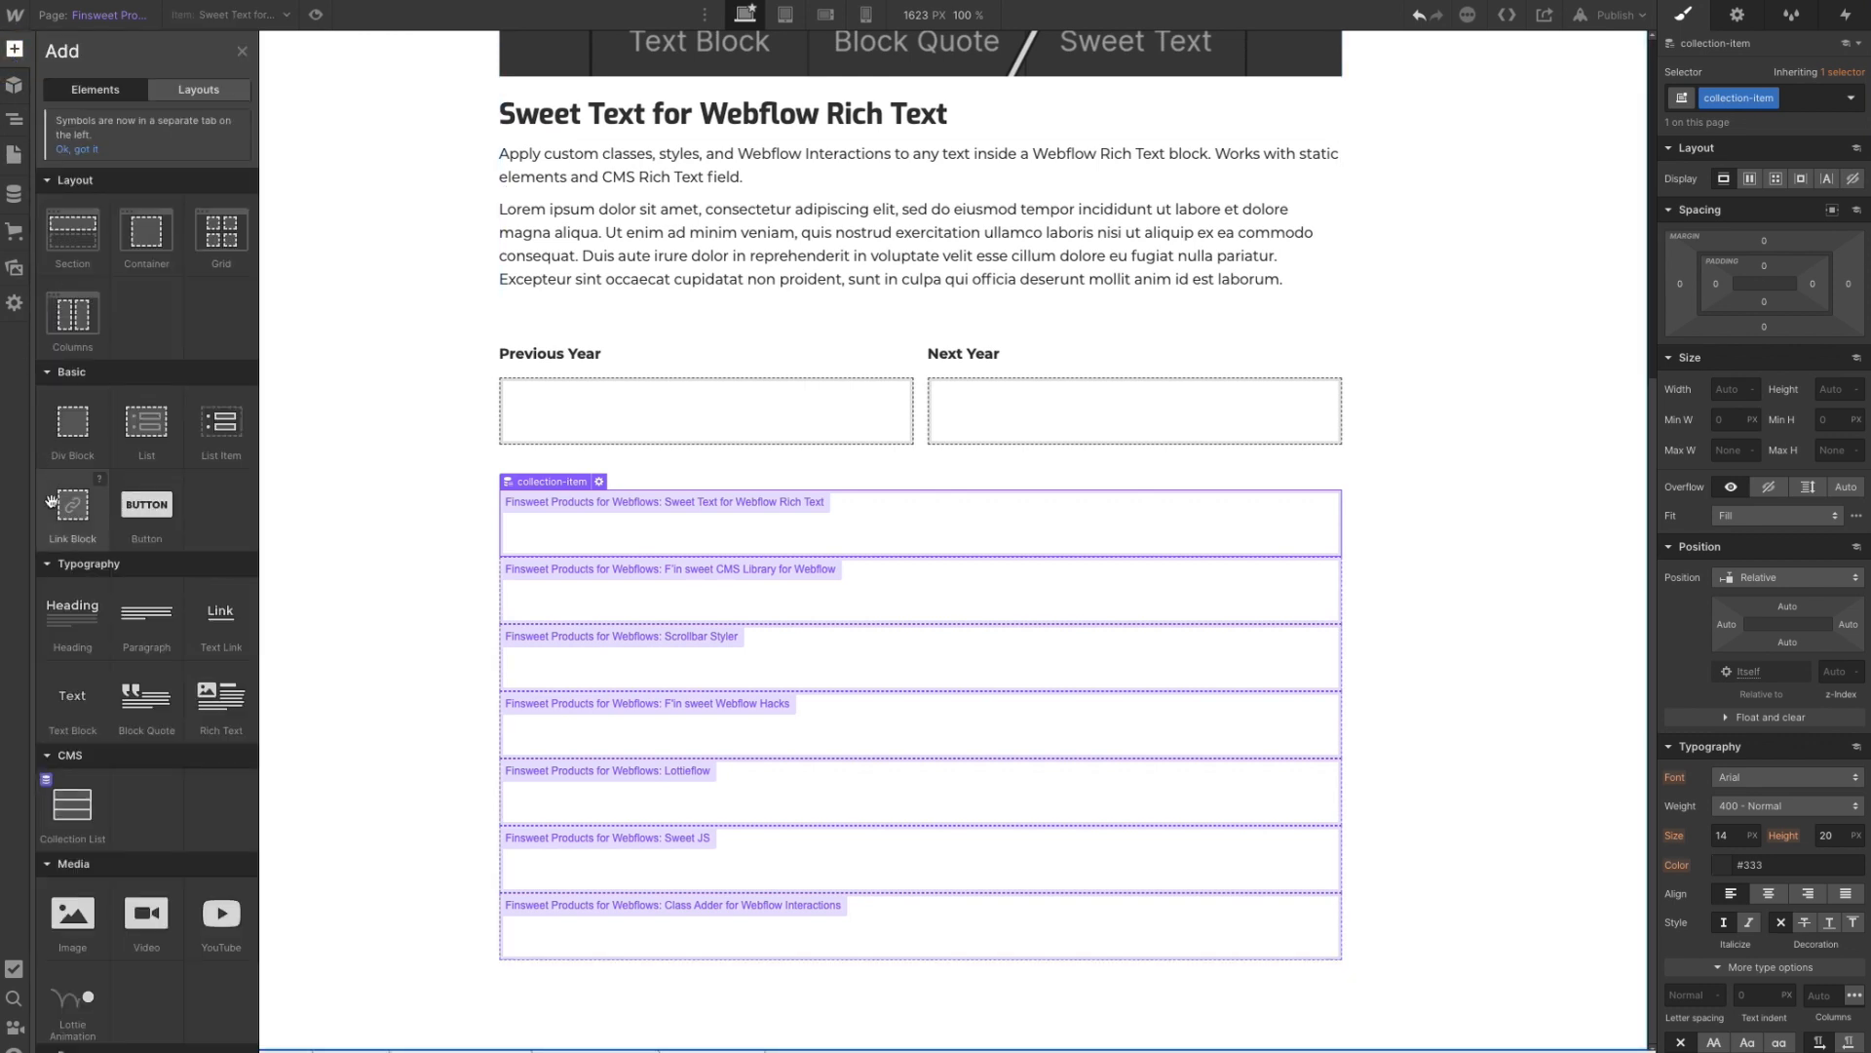
{"action": "left_click_drag", "start_coordinate": [72, 504], "coordinate": [133, 340]}
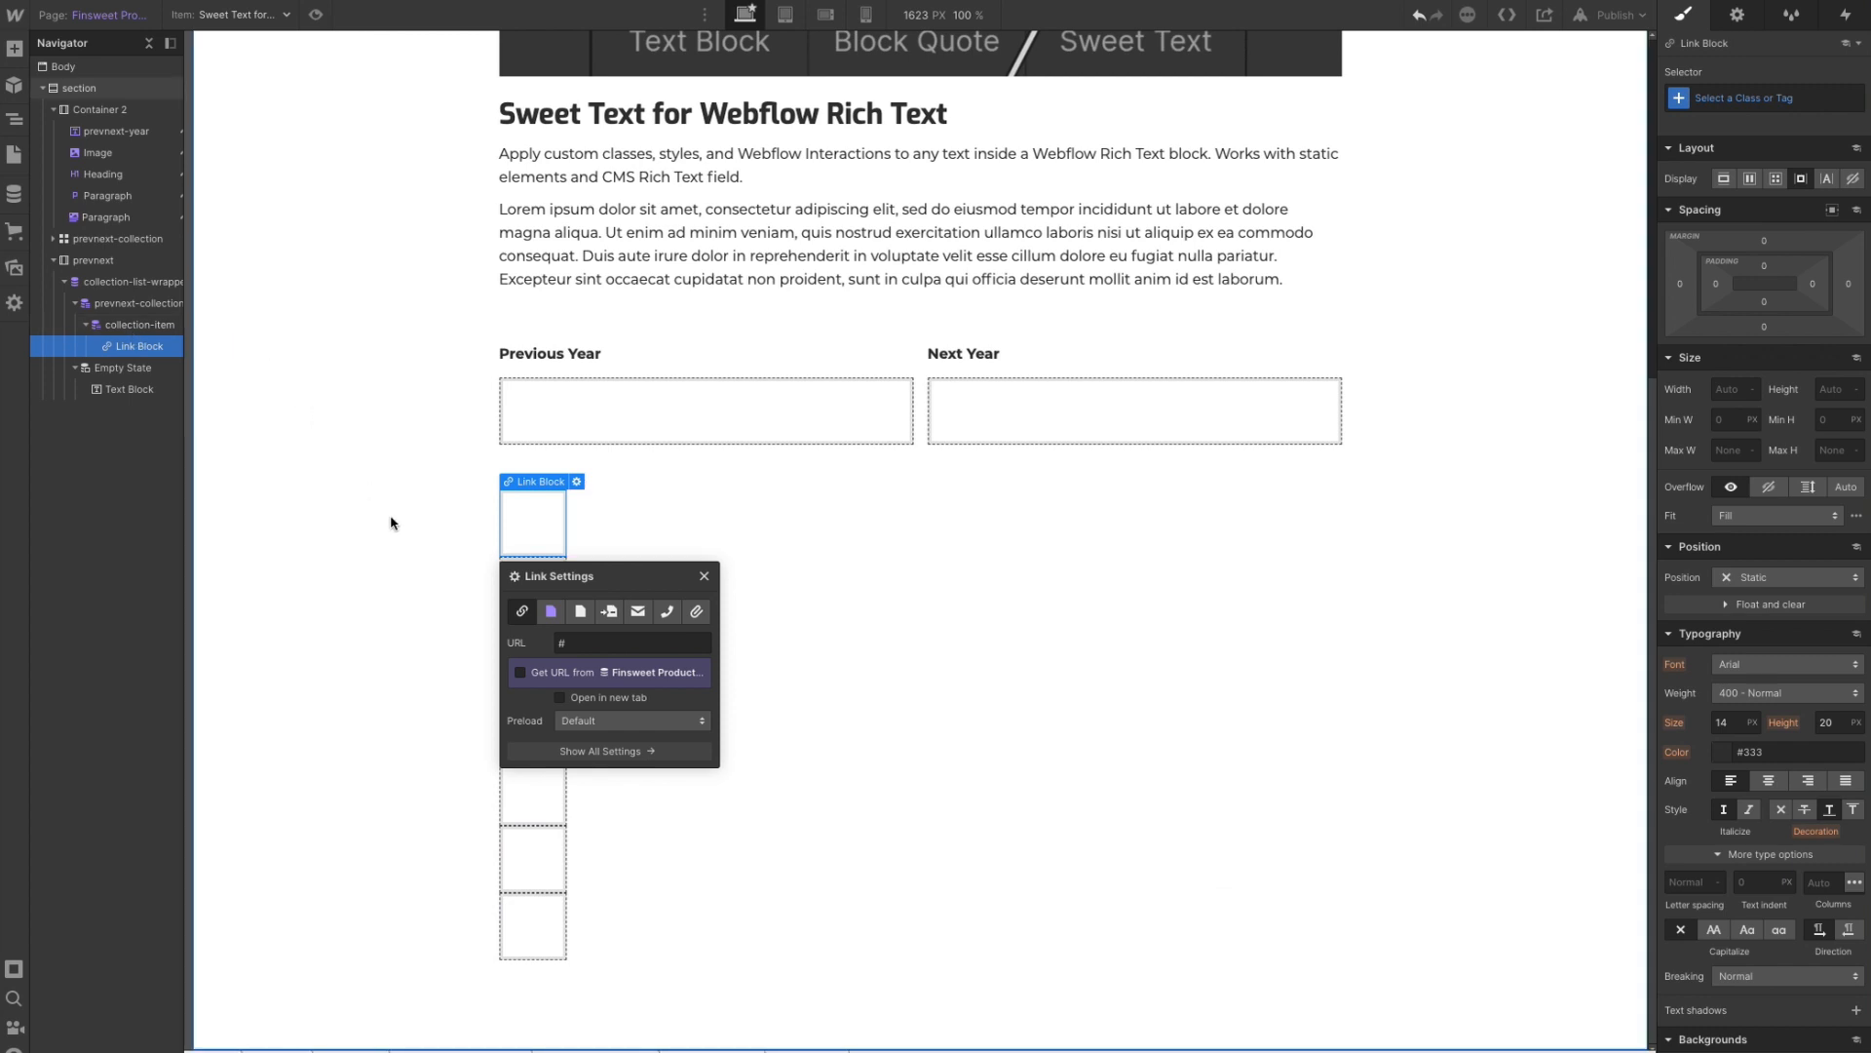
{"action": "left_click", "coordinate": [550, 612]}
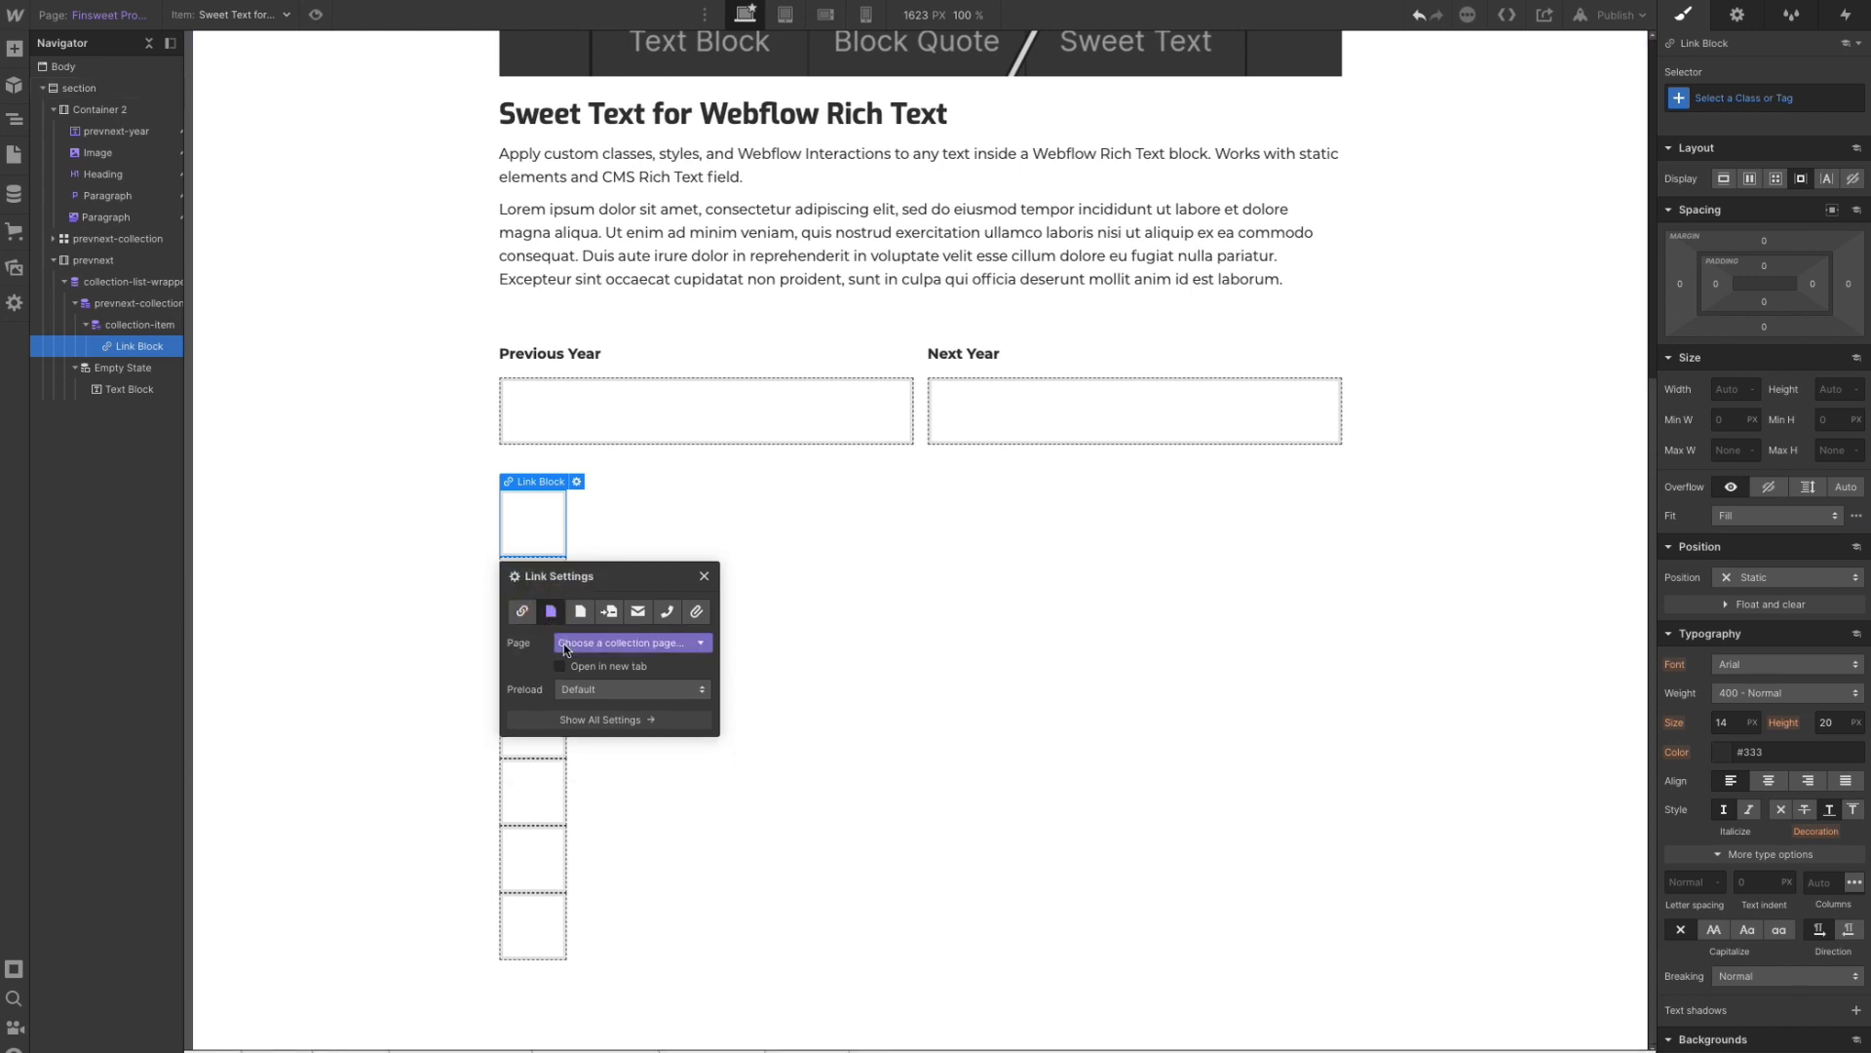
{"action": "left_click", "coordinate": [563, 644]}
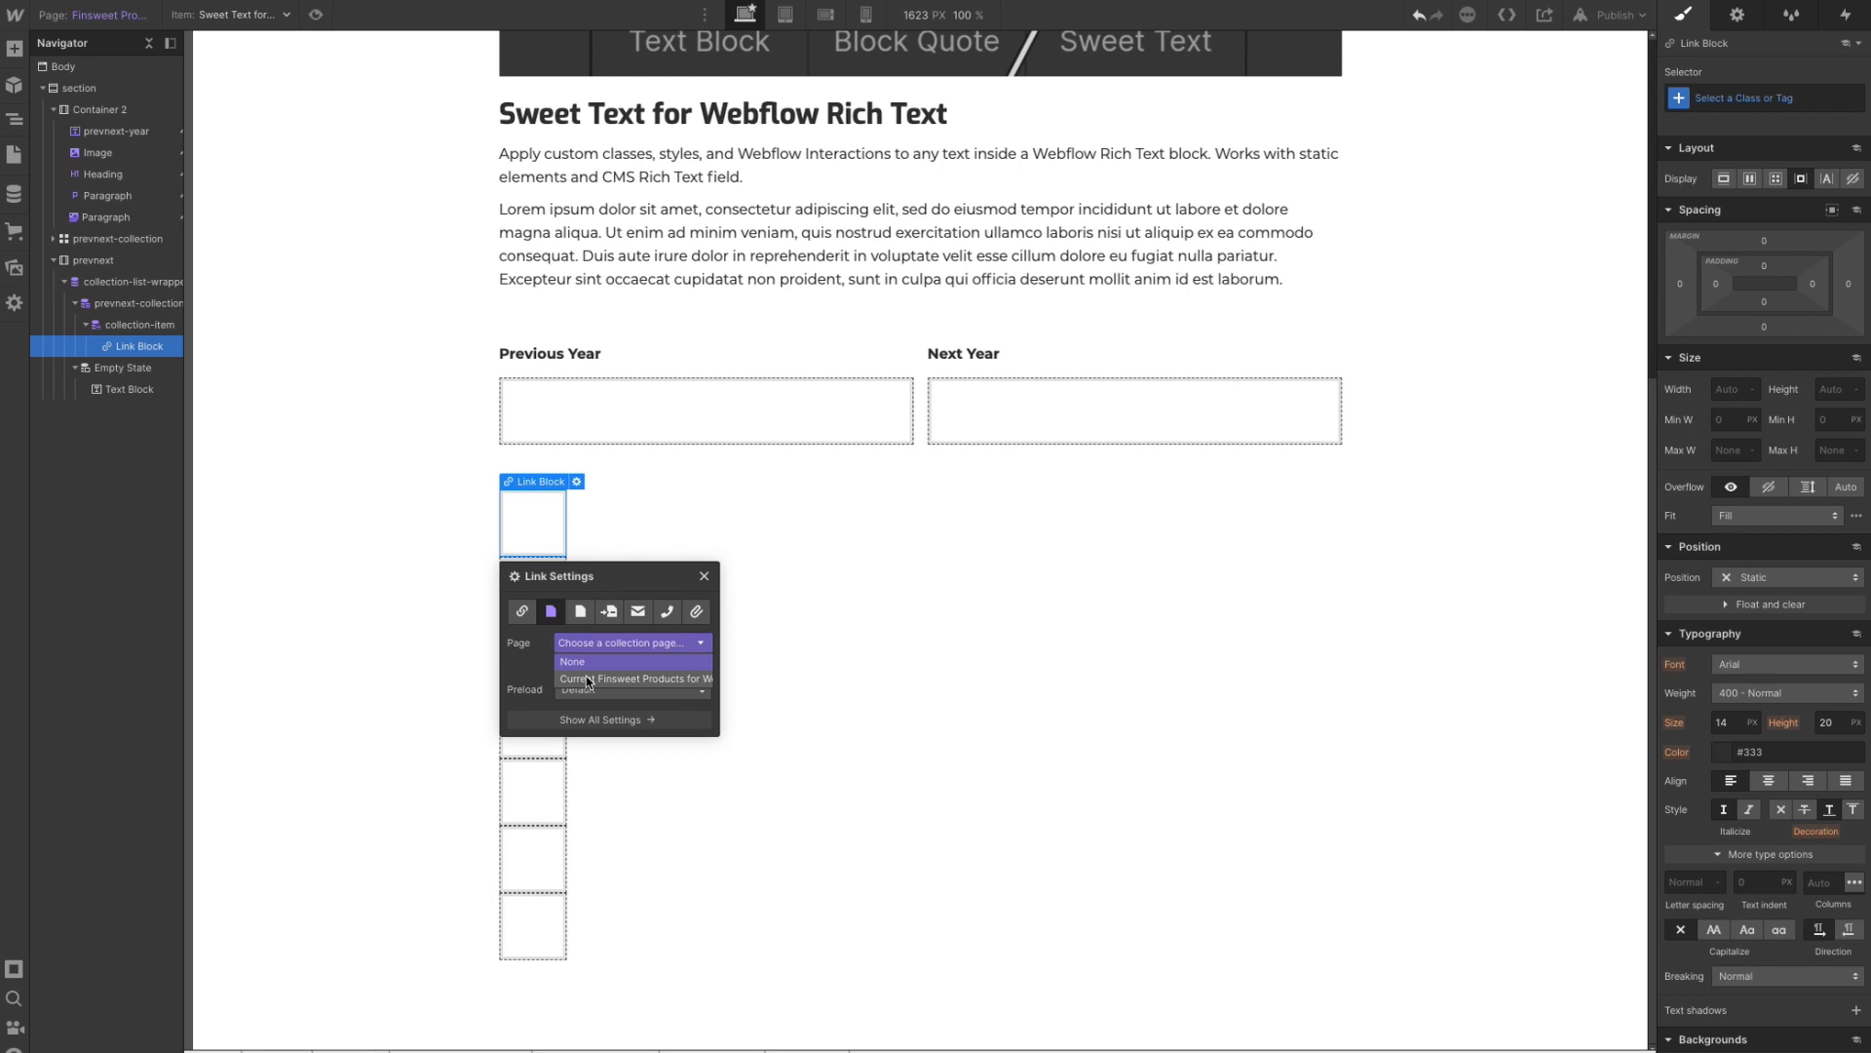
{"action": "left_click", "coordinate": [587, 678]}
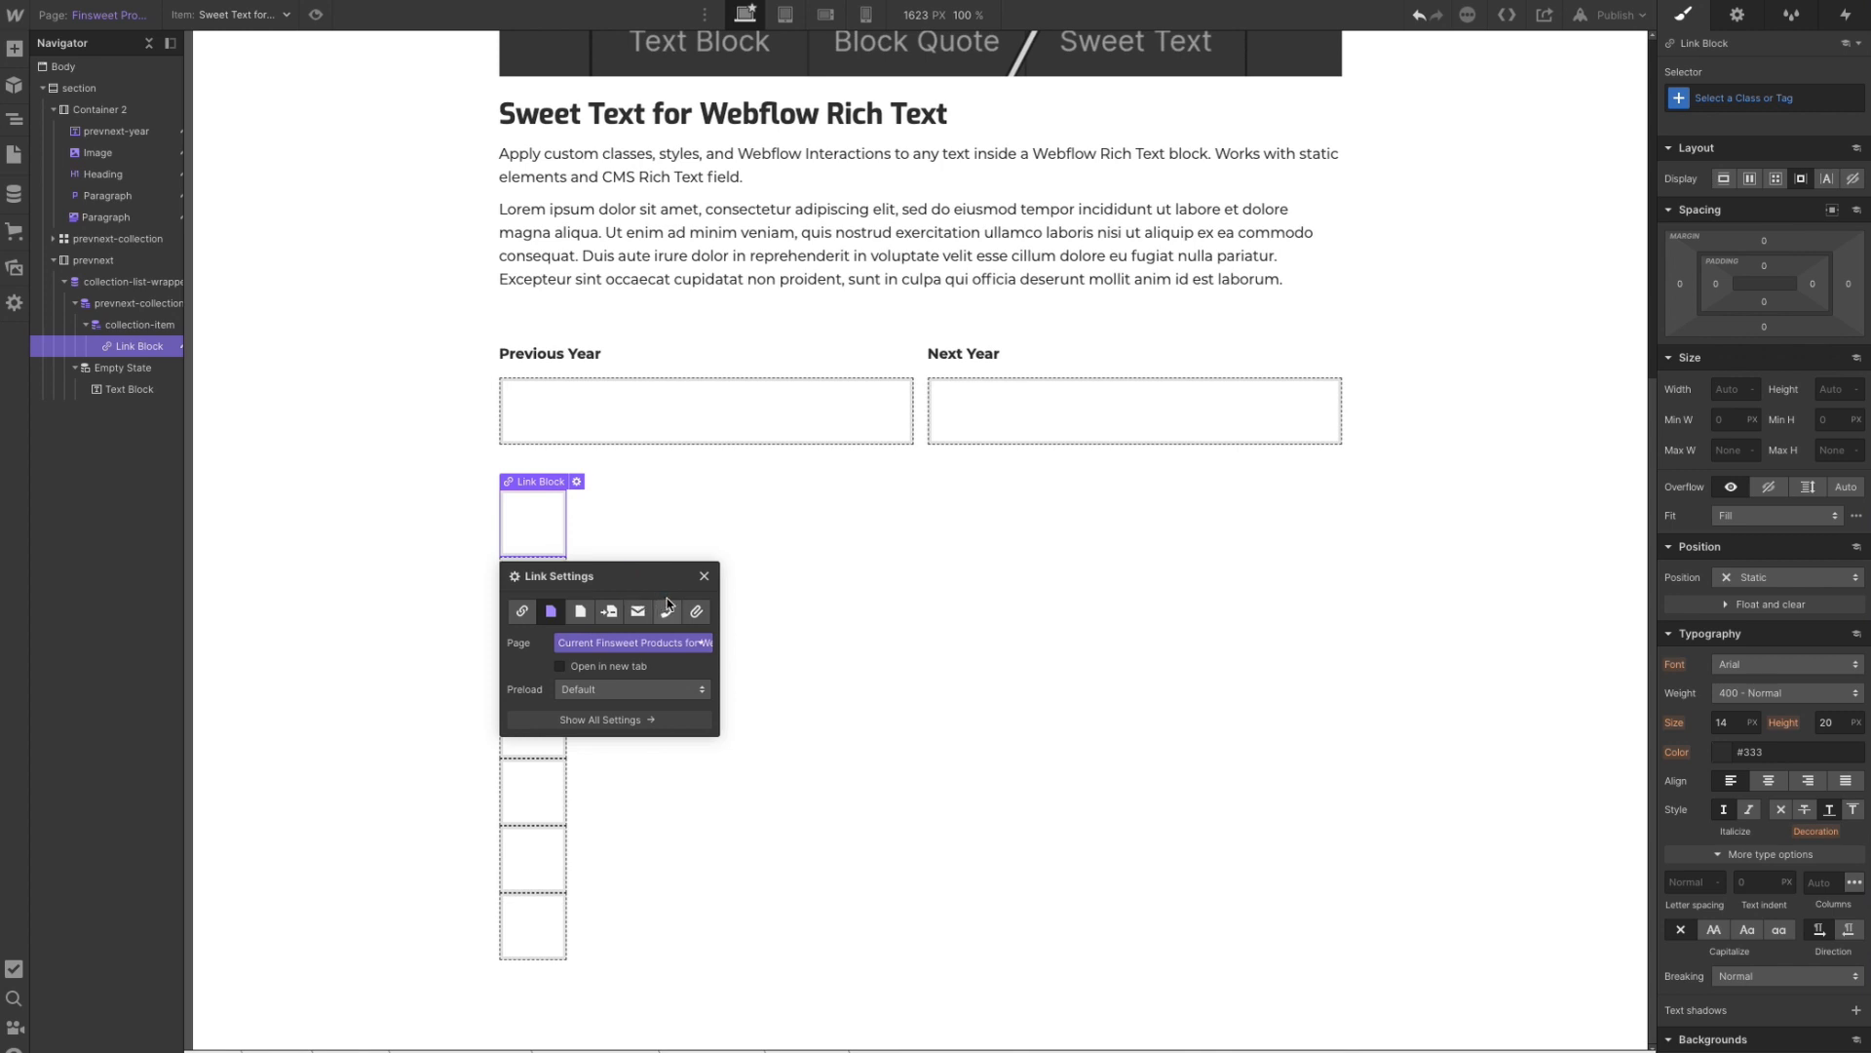
{"action": "left_click", "coordinate": [706, 579]}
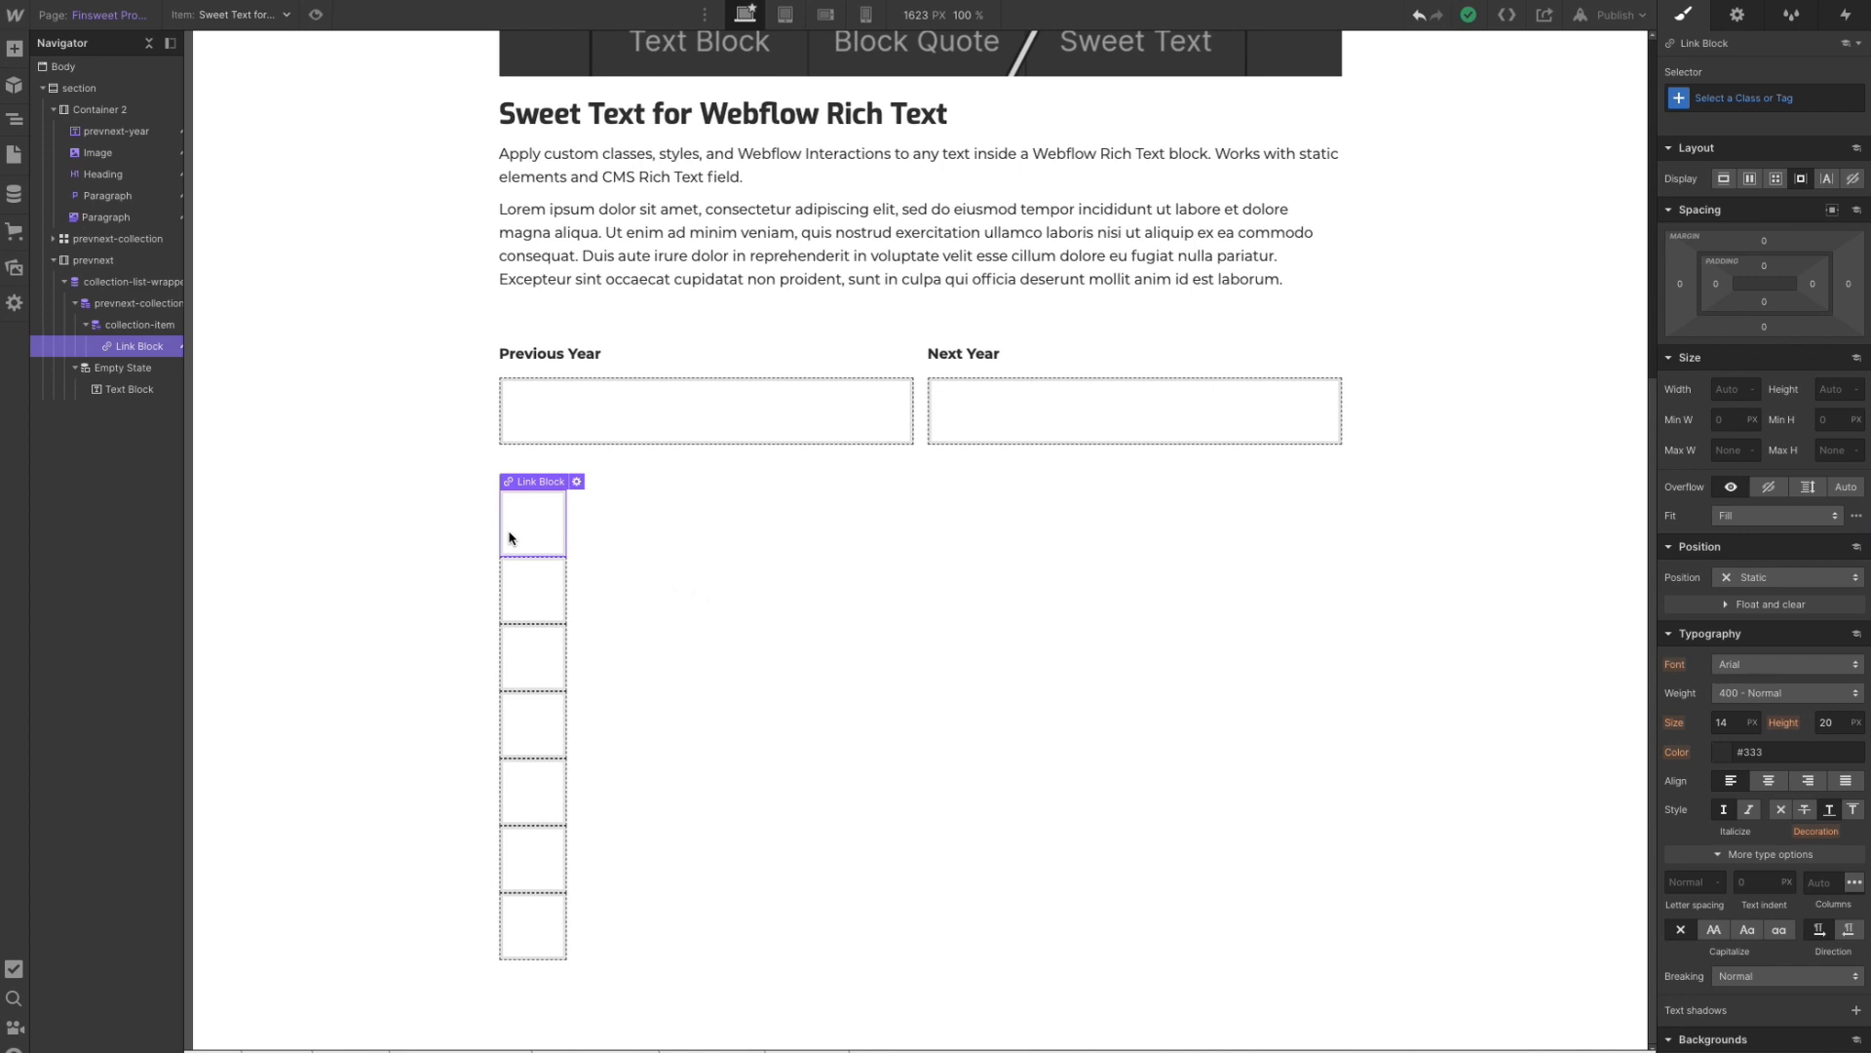
- Create the class prevnext-thumbnail on the Link Block and set its display to block
{"action": "left_click", "coordinate": [1722, 99]}
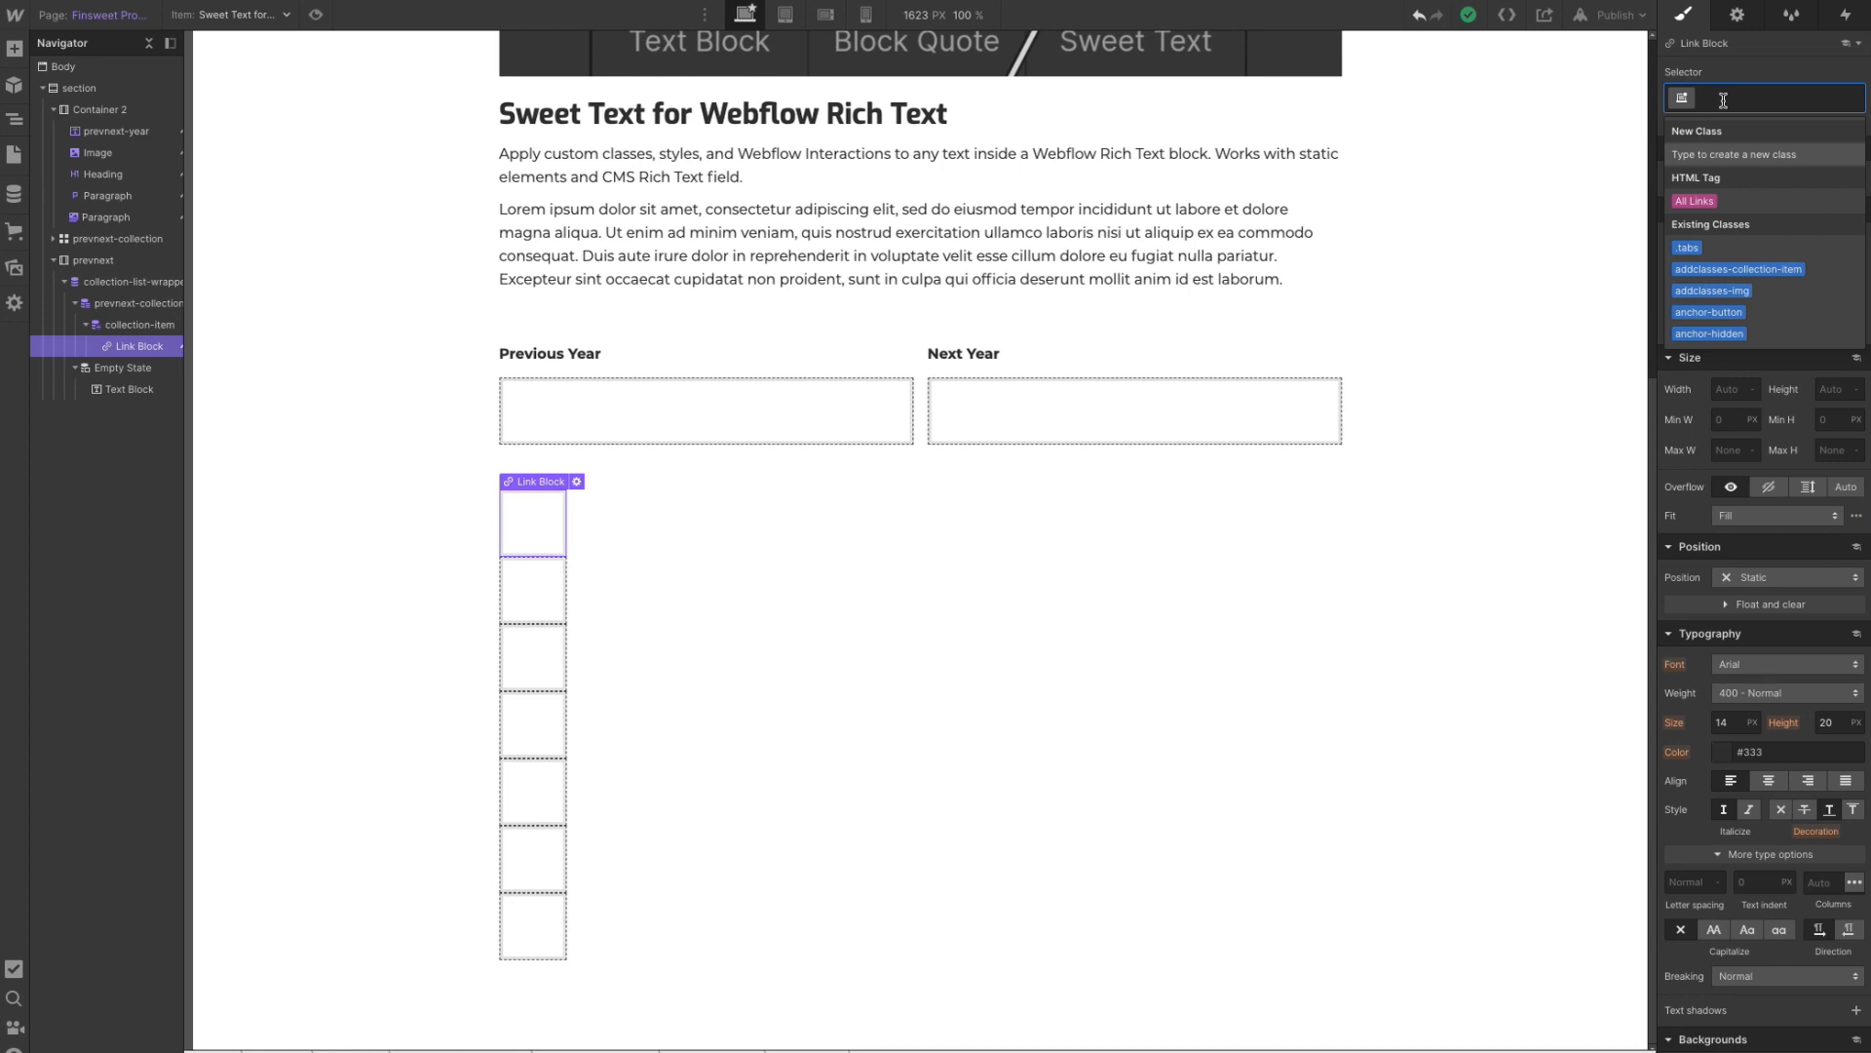
{"action": "type", "text": "prev"}
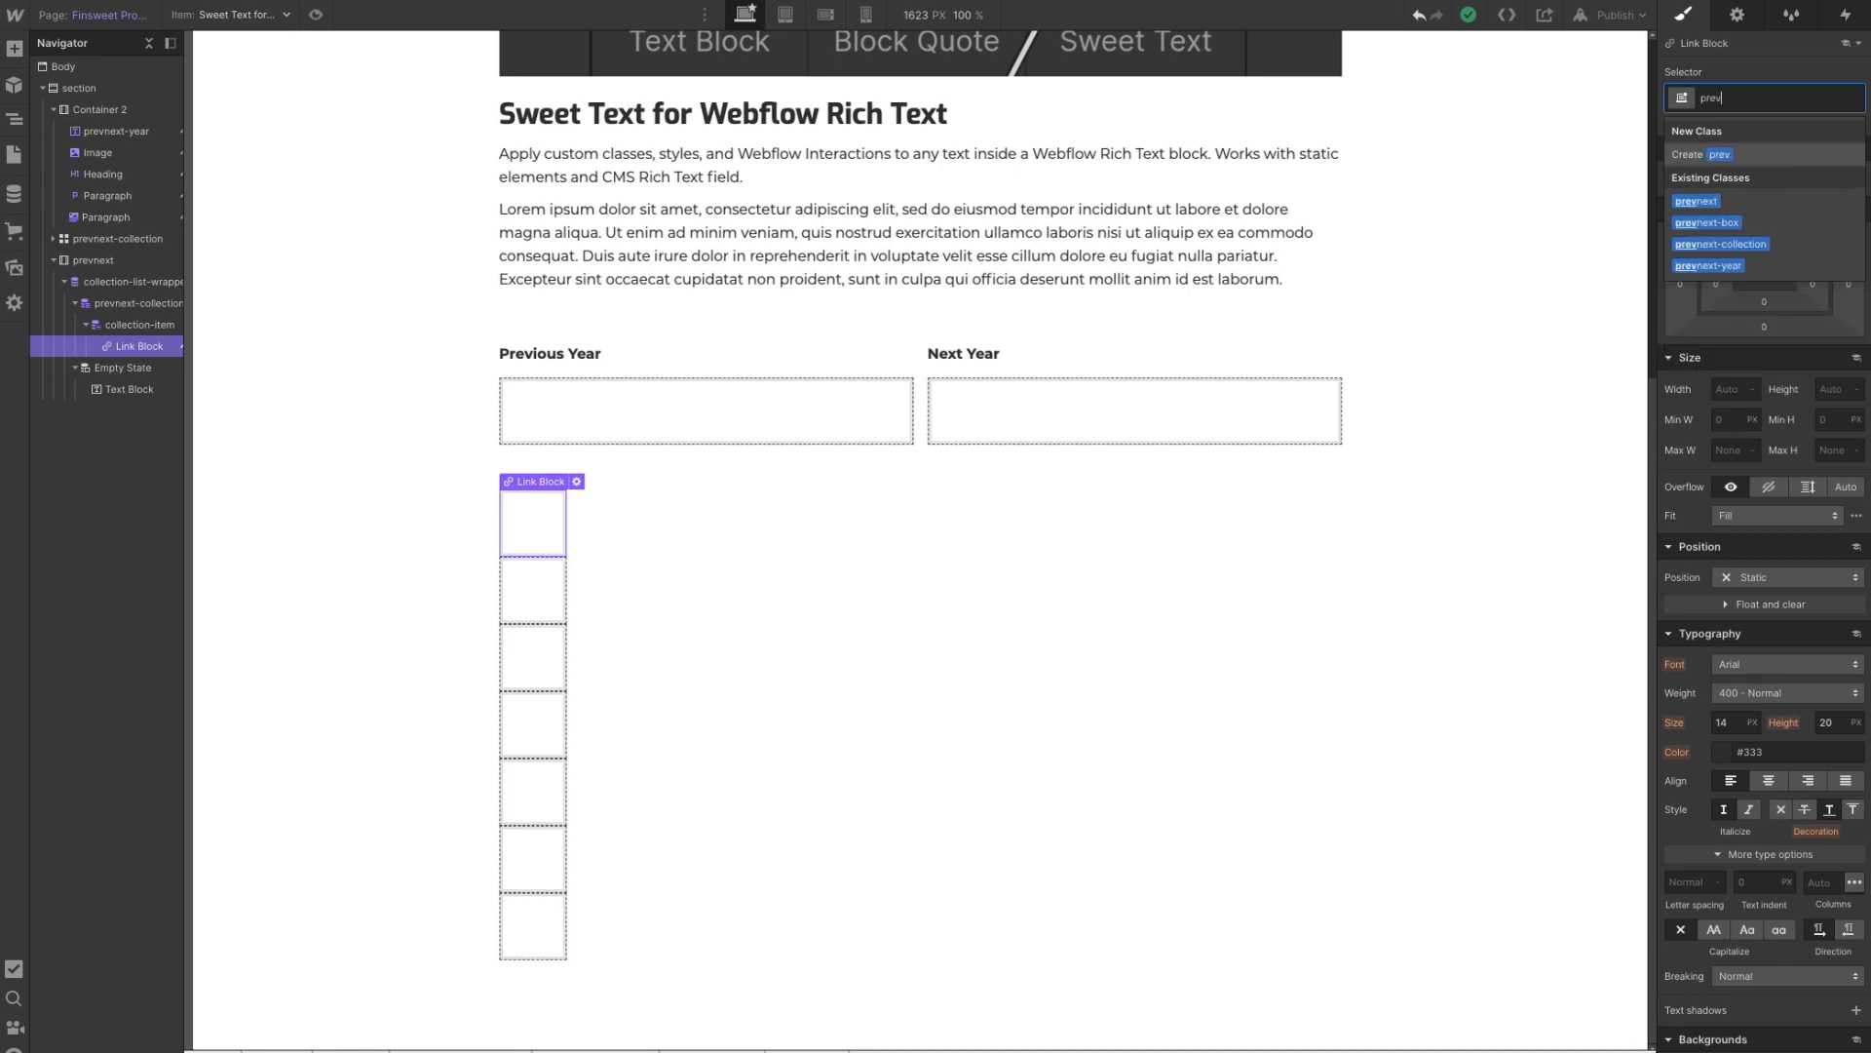
{"action": "type", "text": "next-t"}
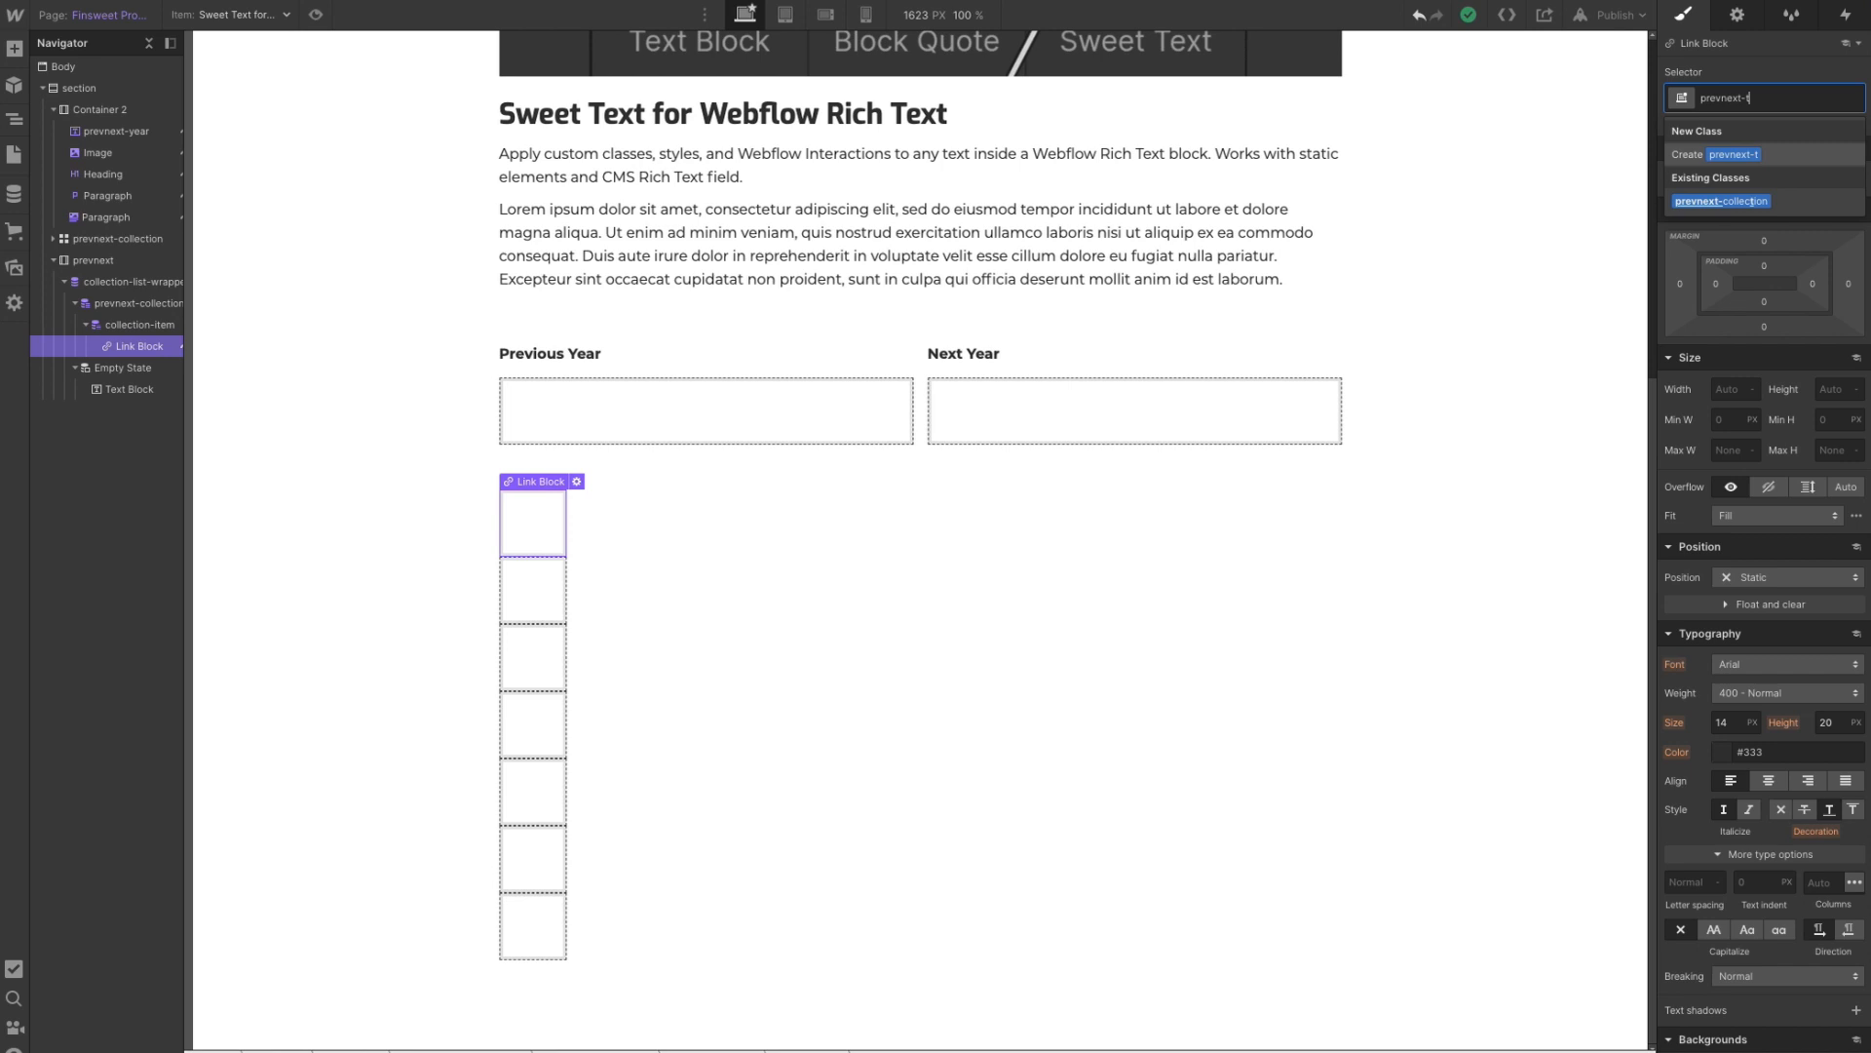
{"action": "type", "text": "humbnail"}
{"action": "key", "text": "Return"}
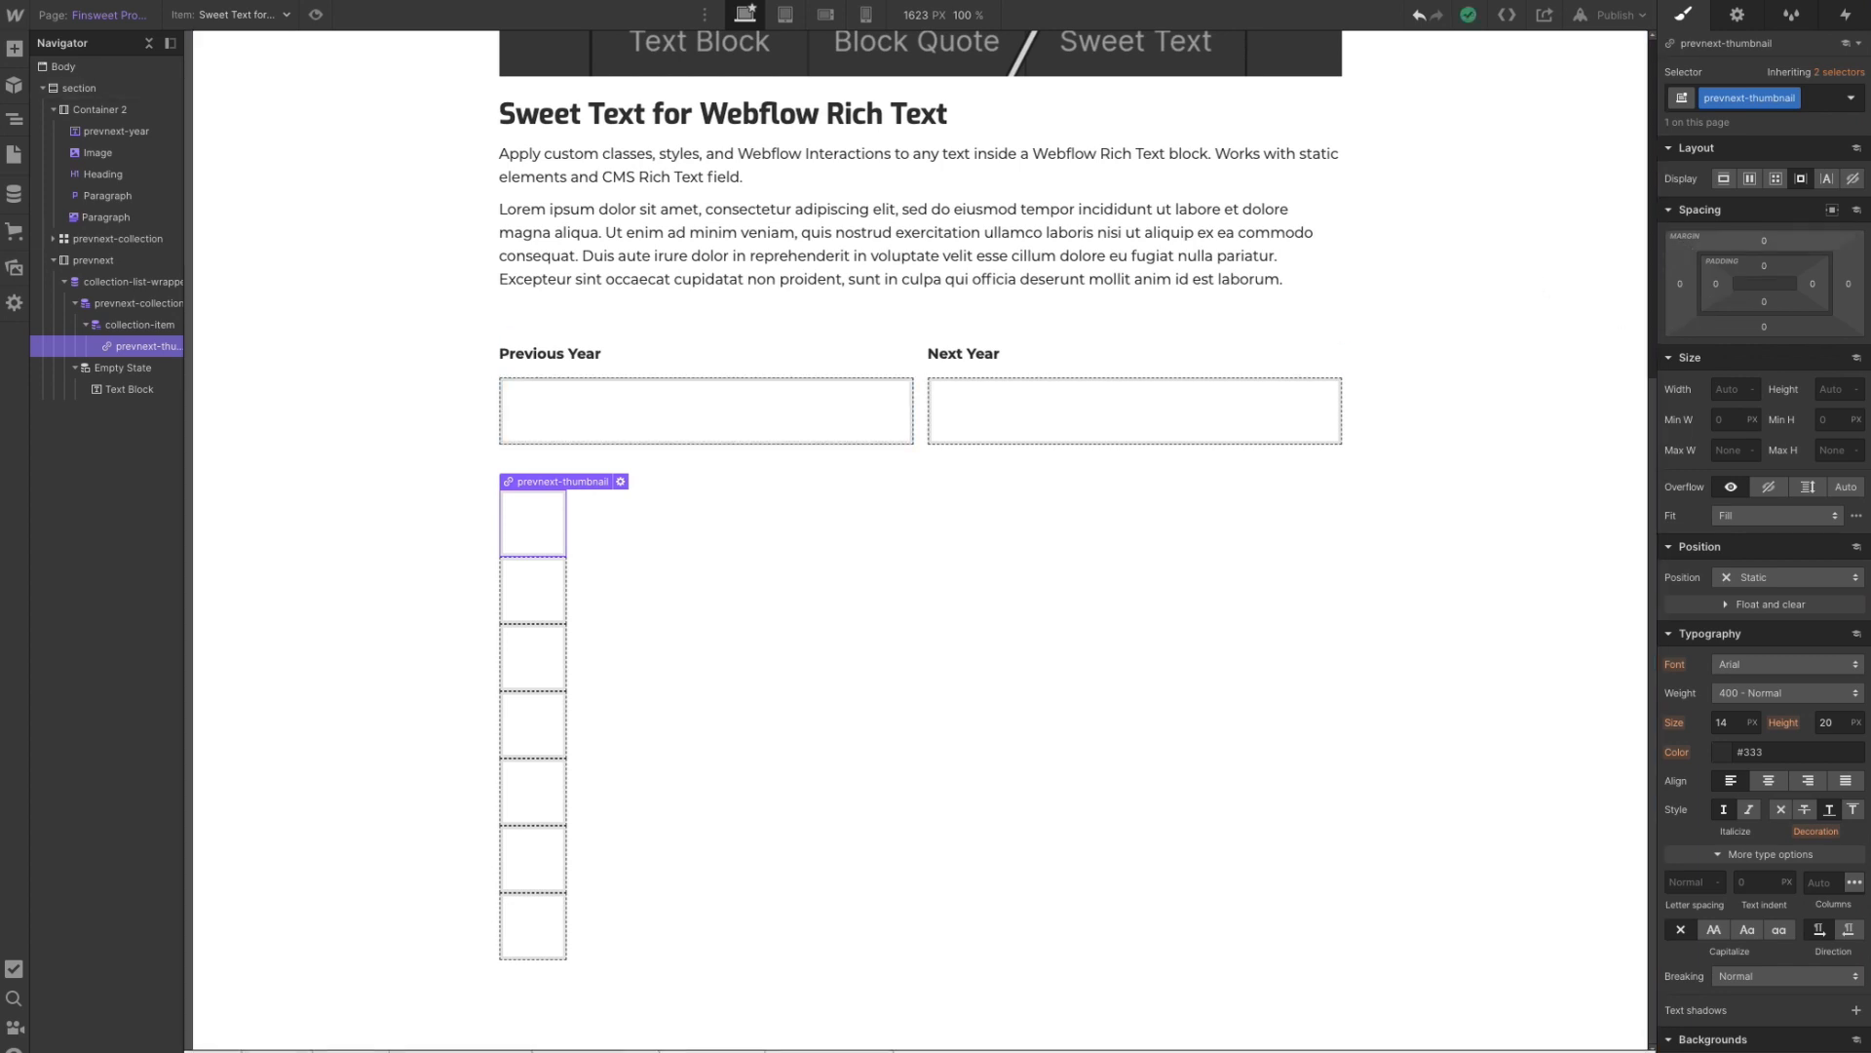
{"action": "left_click", "coordinate": [1723, 184]}
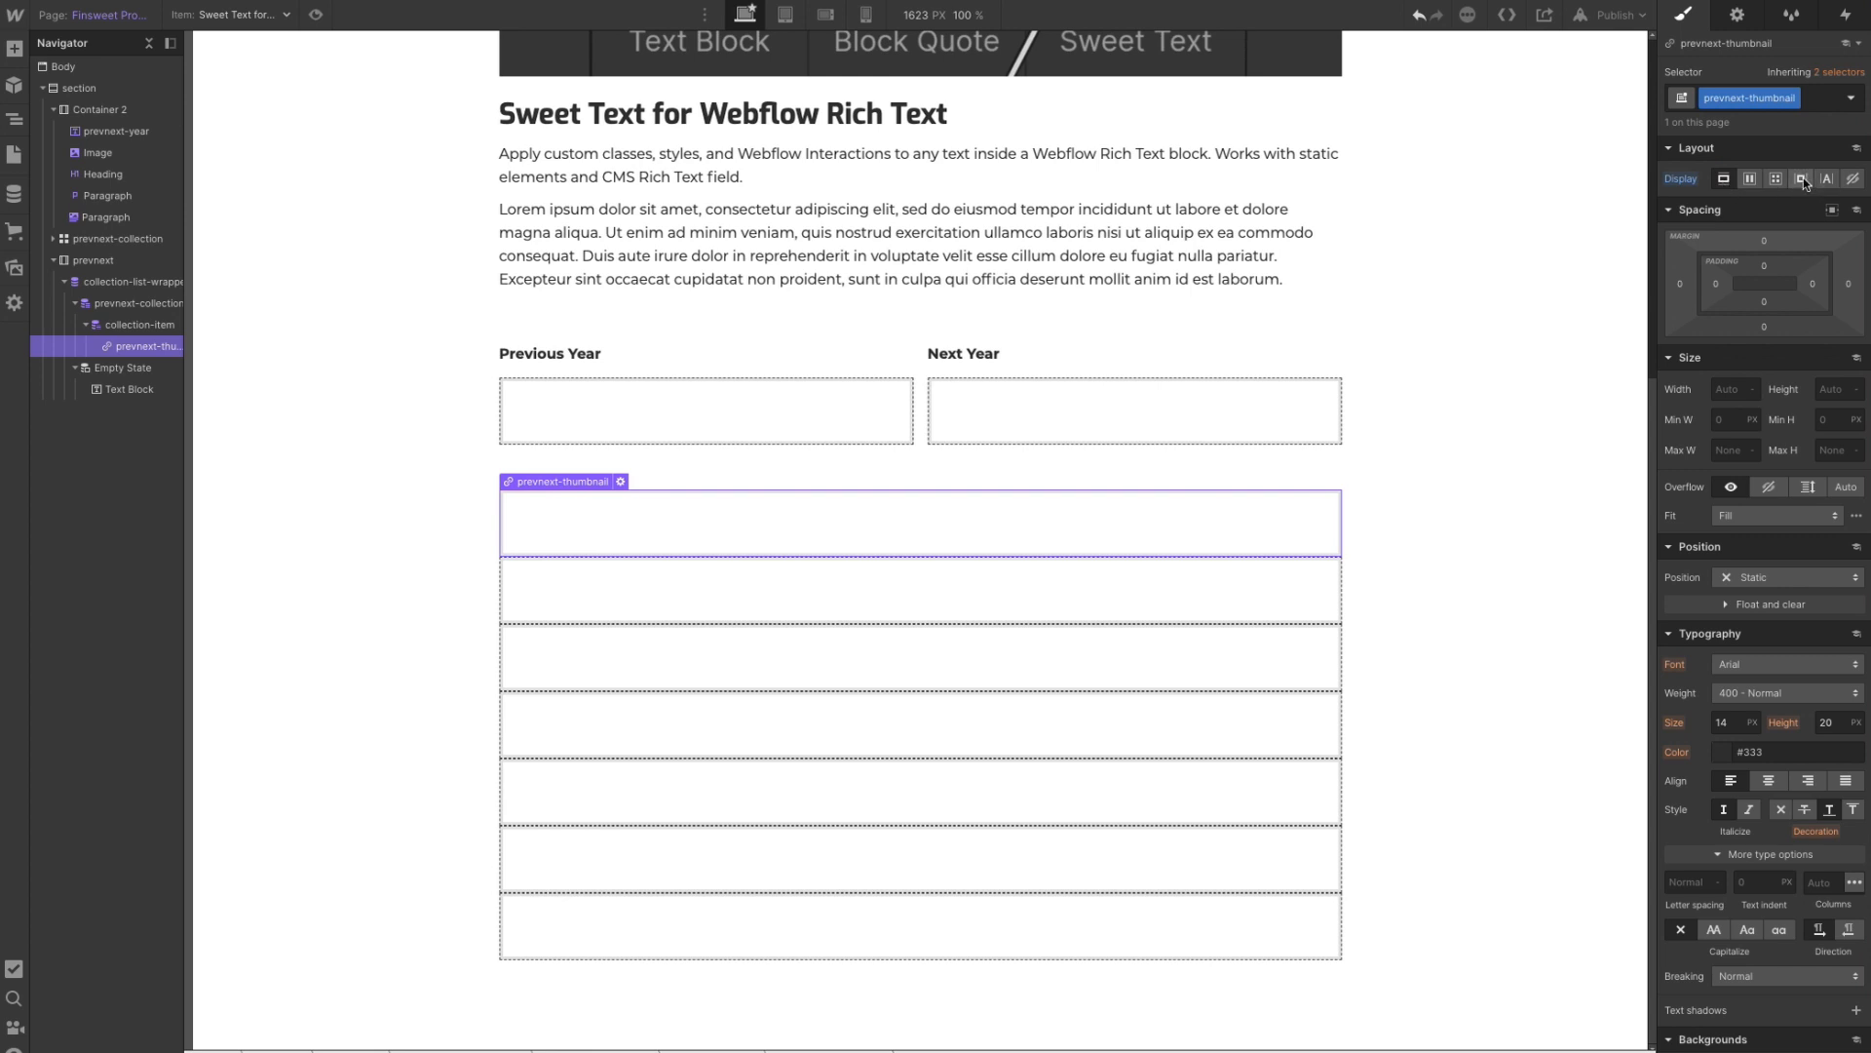
- Set the padding of the prevnext-thumbnail link block to 20 px on all four sides
{"action": "left_click", "coordinate": [1765, 267]}
{"action": "type", "text": "20"}
{"action": "key", "text": "Return"}
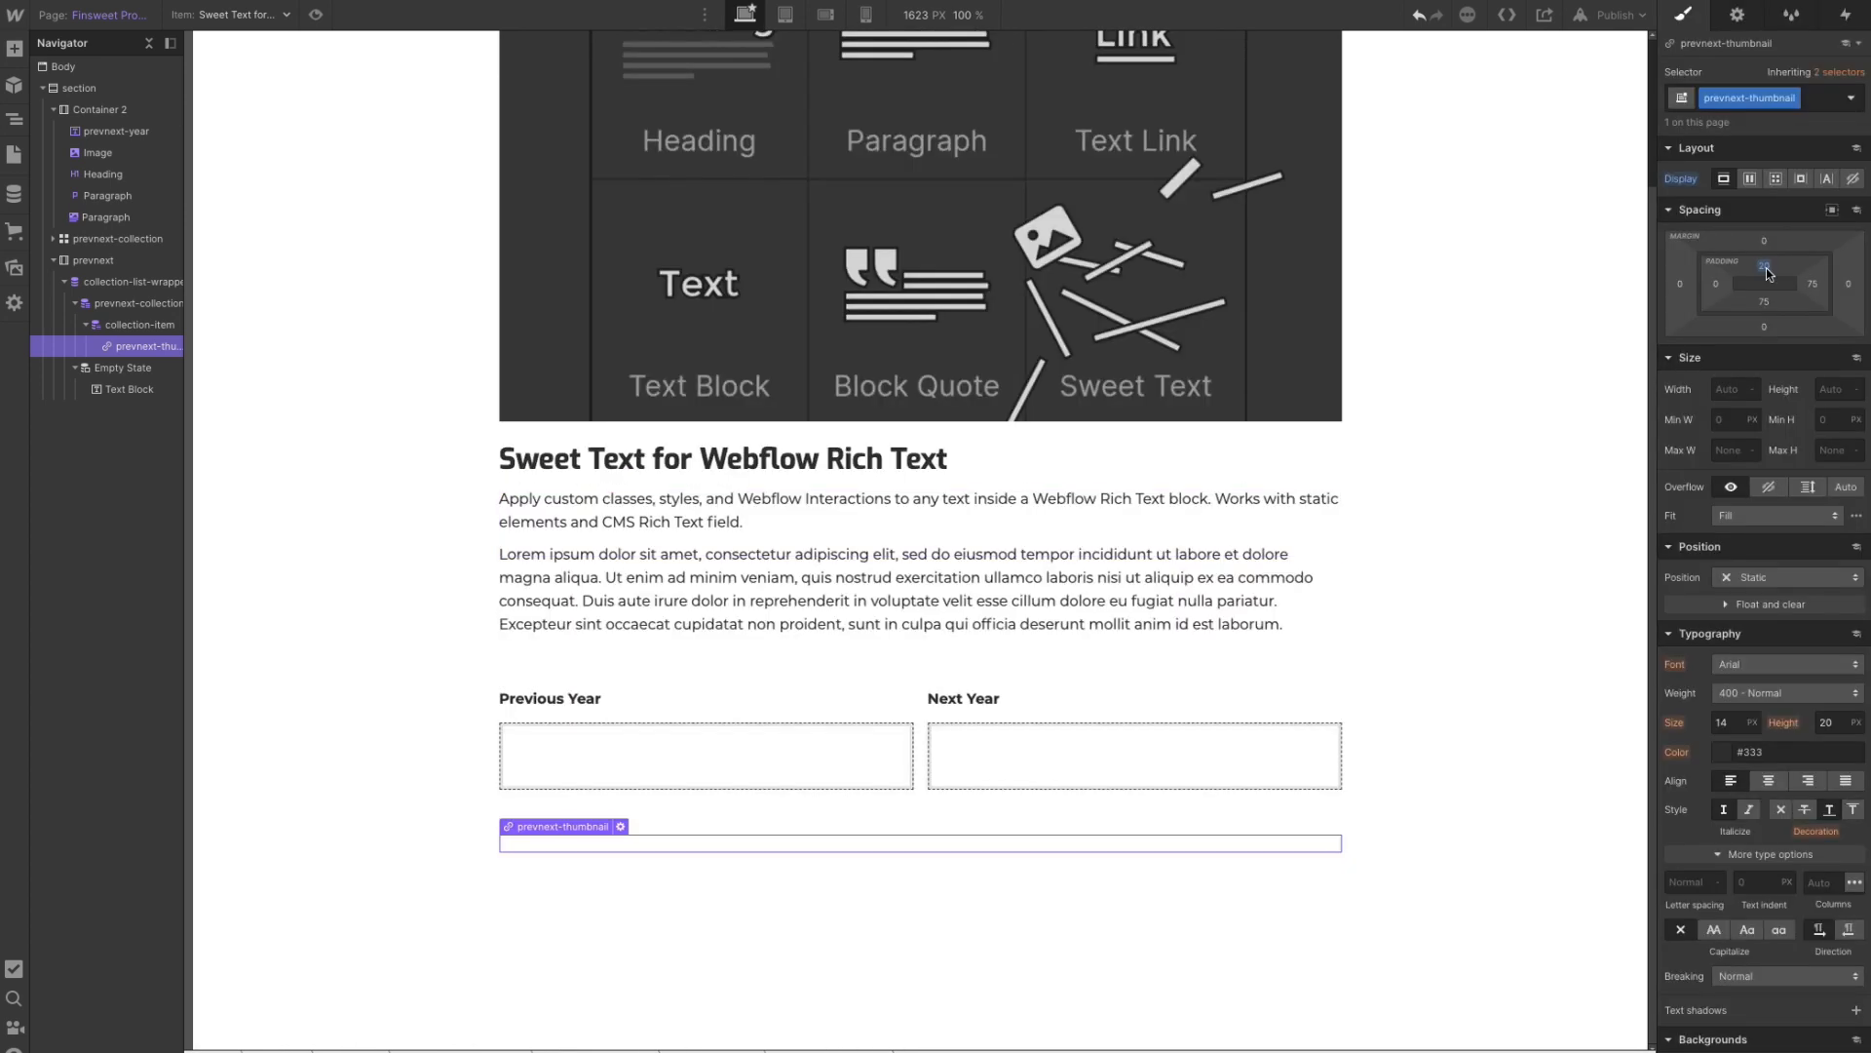
{"action": "left_click", "coordinate": [1812, 283]}
{"action": "type", "text": "20"}
{"action": "key", "text": "Return"}
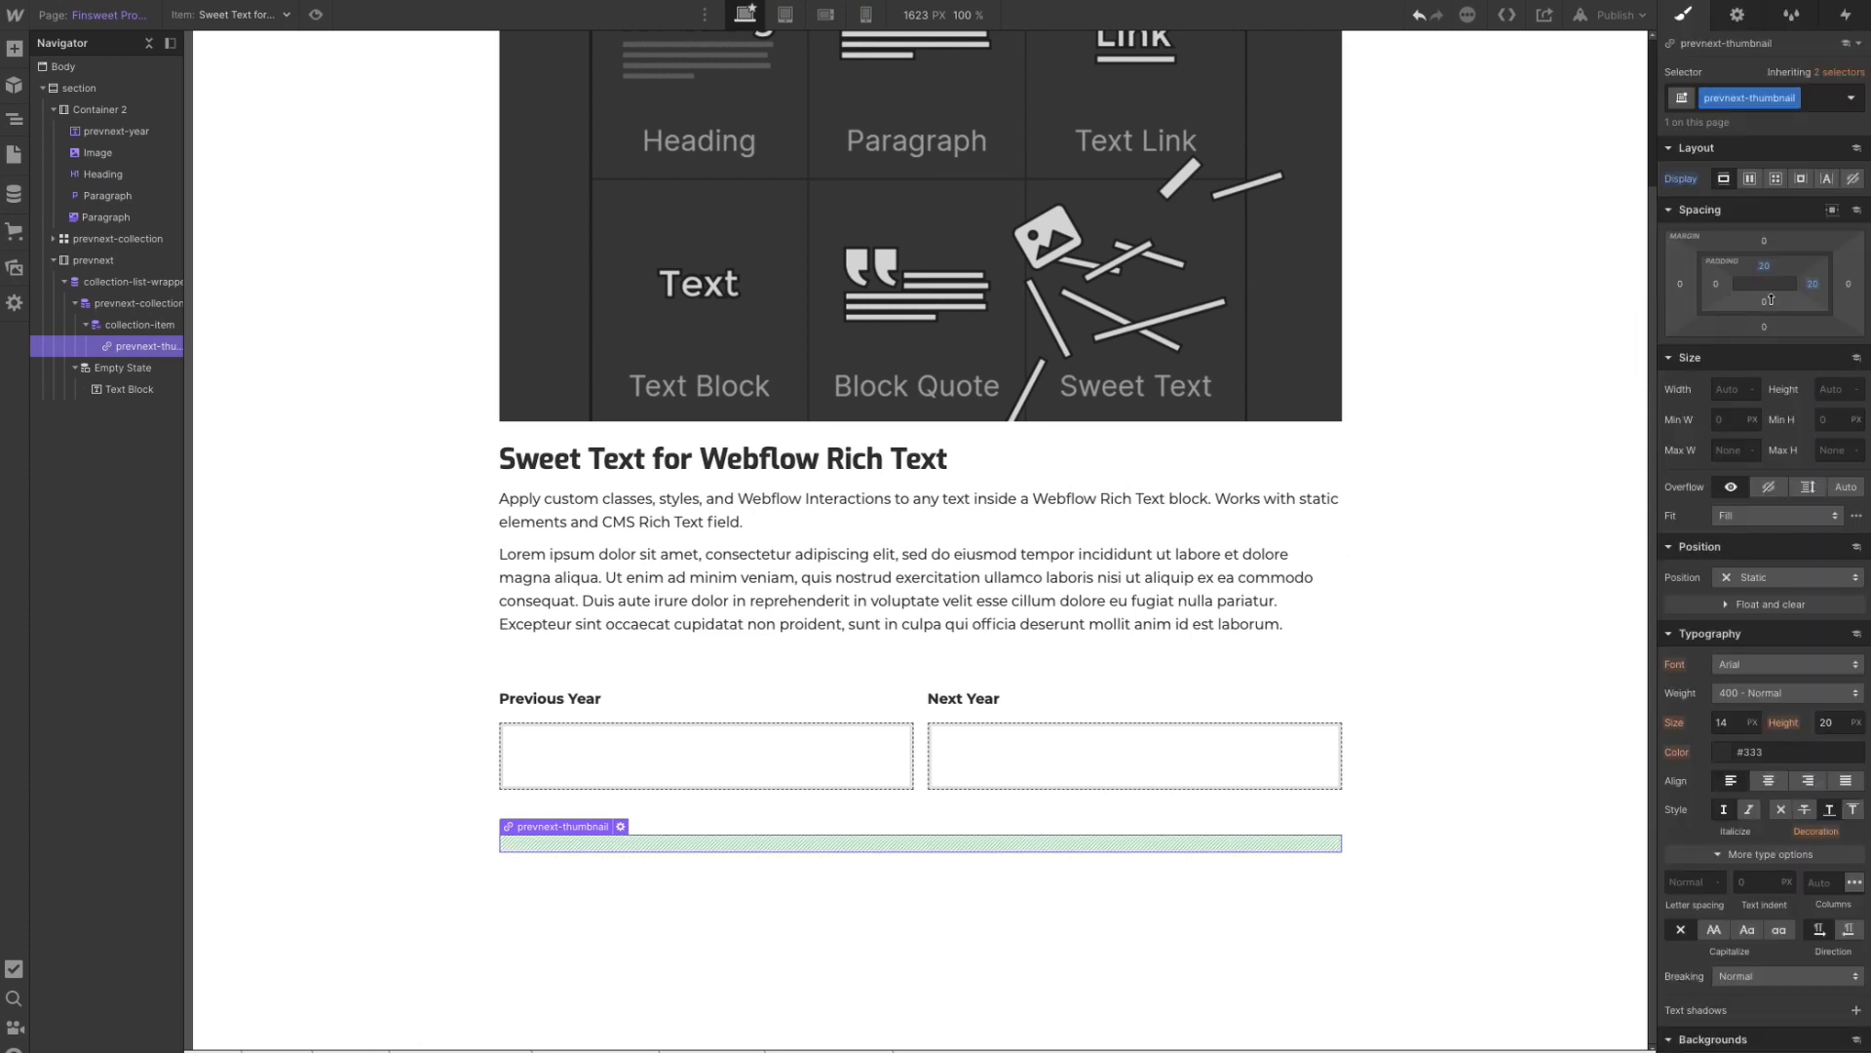
{"action": "left_click", "coordinate": [1765, 306]}
{"action": "type", "text": "20"}
{"action": "key", "text": "Return"}
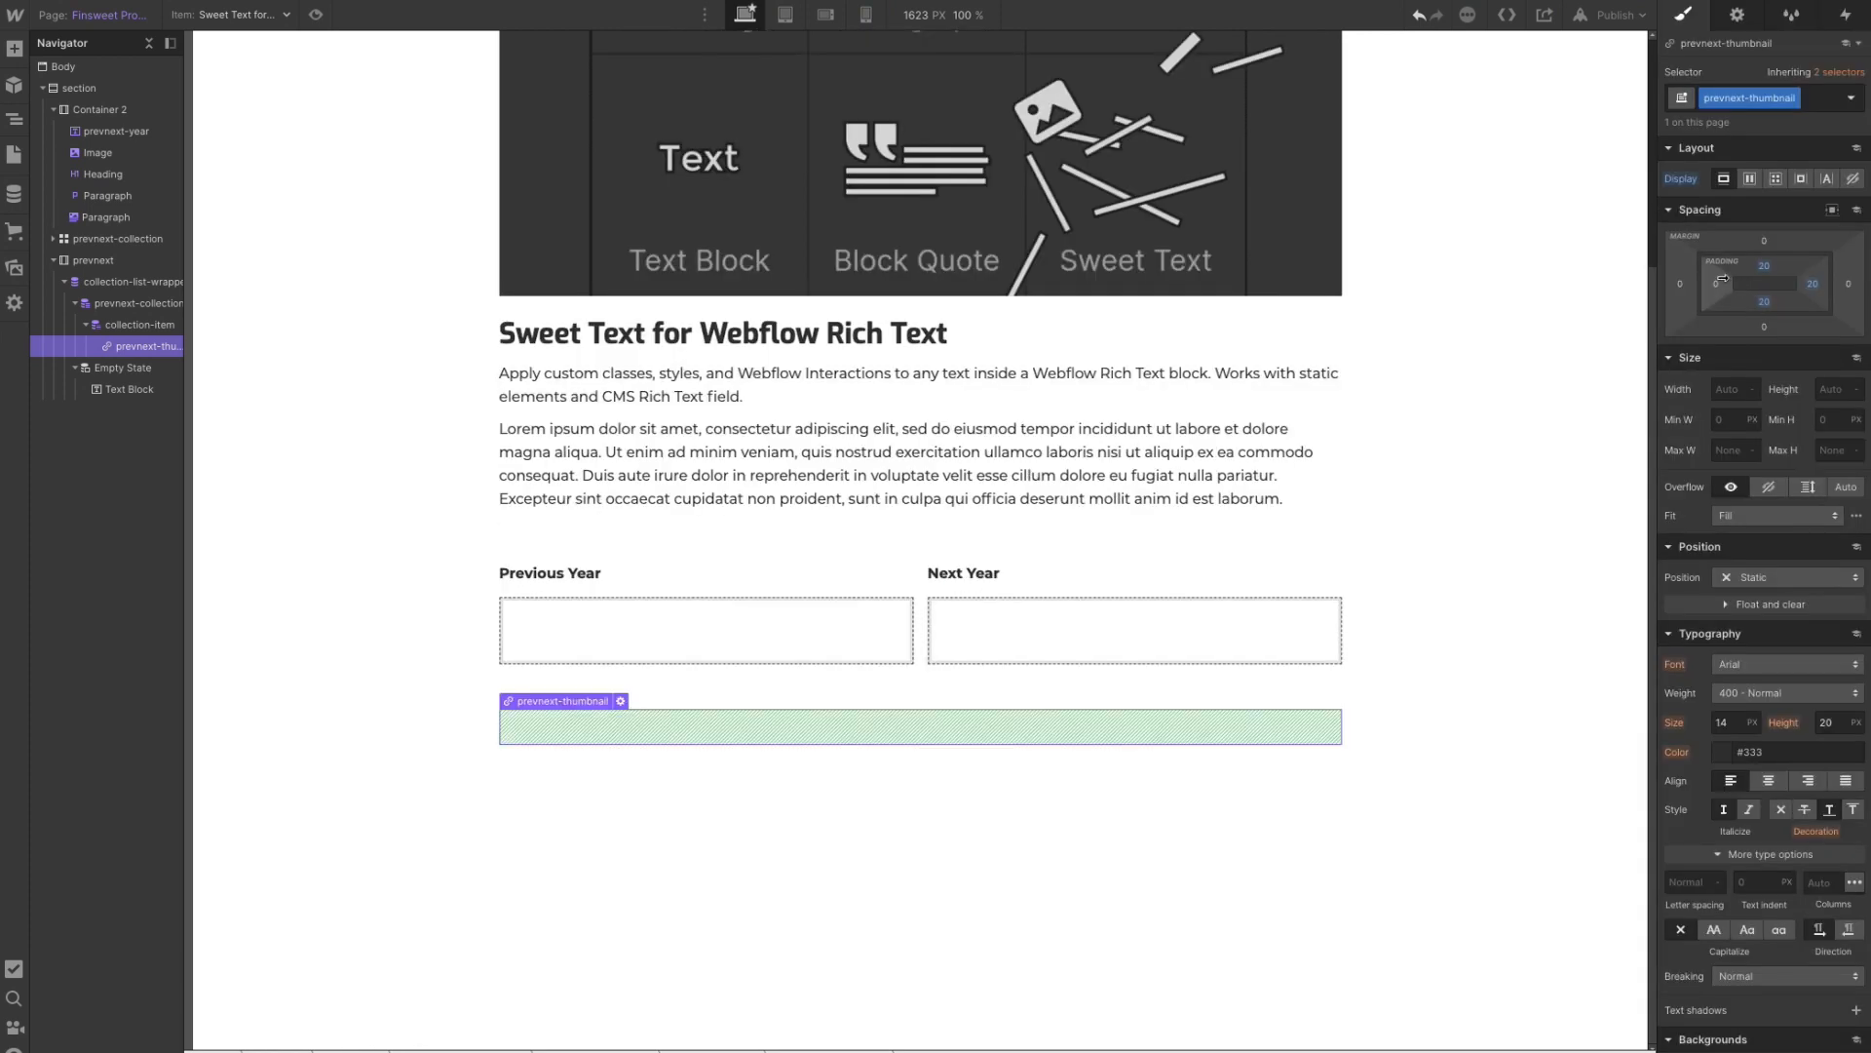
{"action": "left_click", "coordinate": [1718, 285]}
{"action": "type", "text": "20"}
{"action": "key", "text": "Return"}
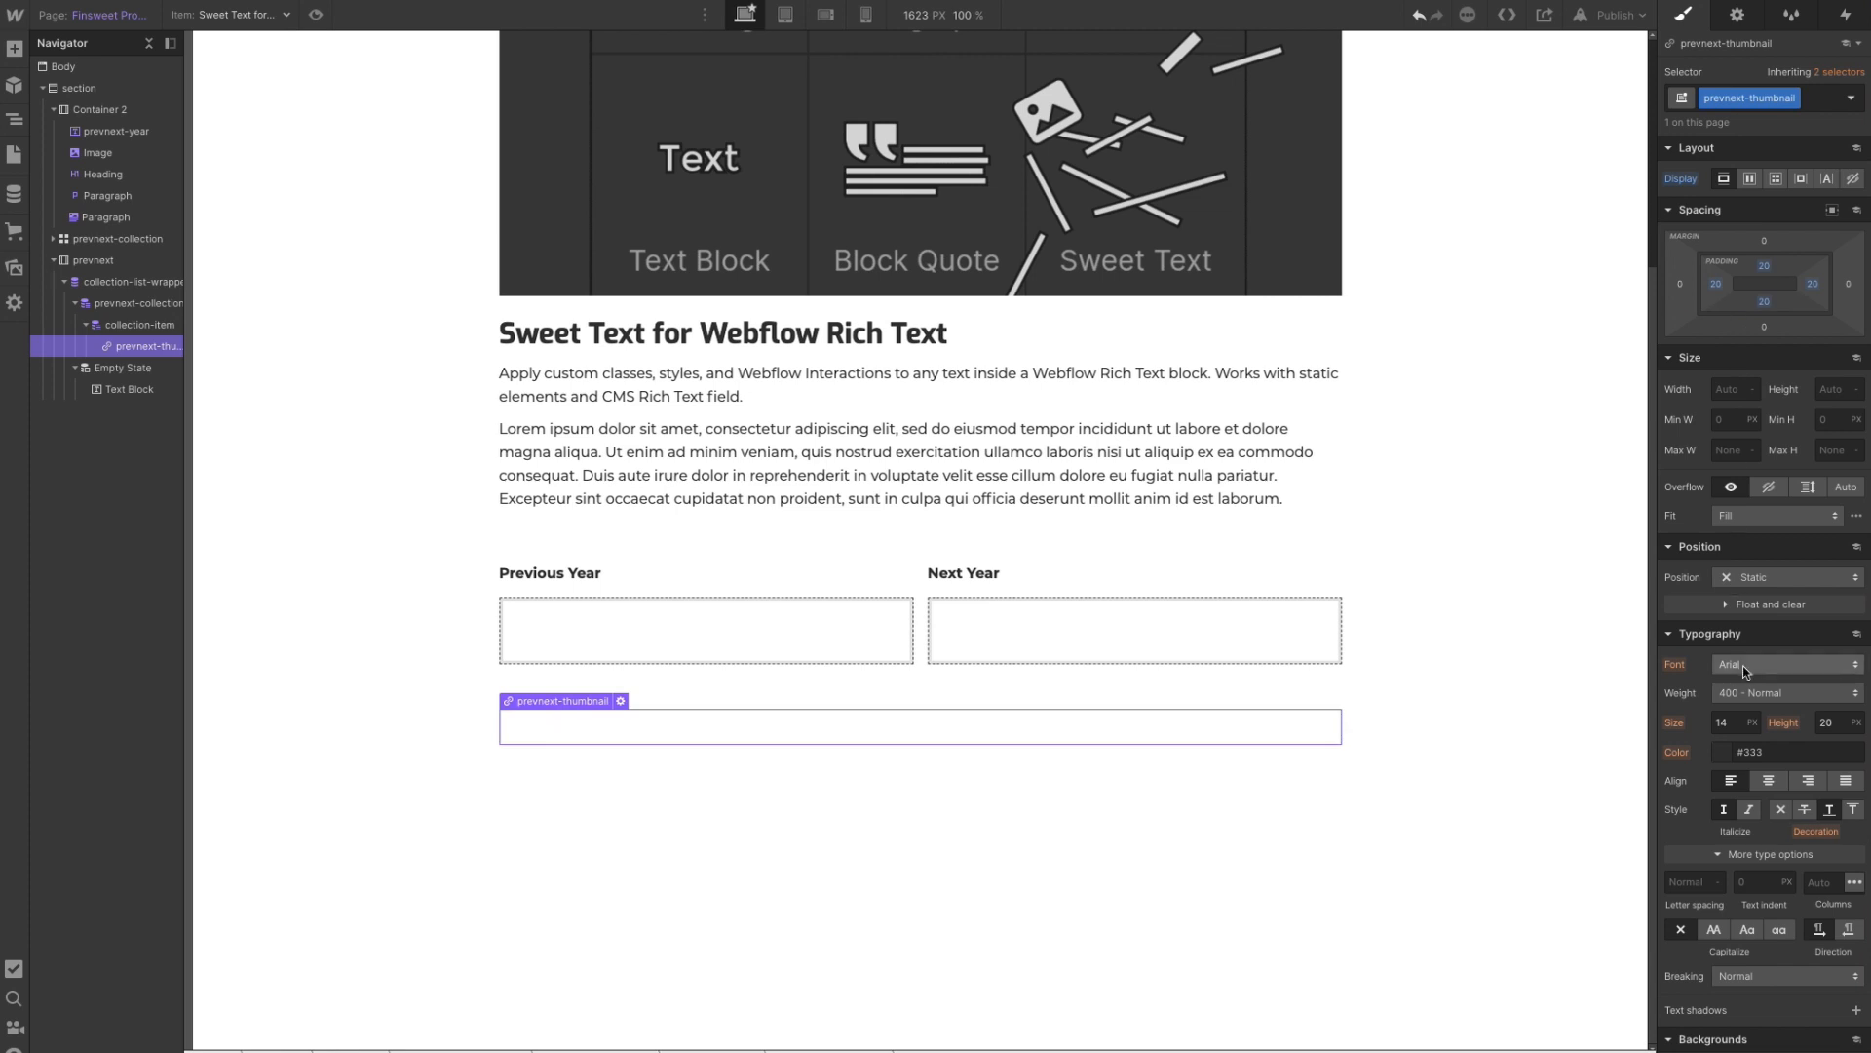
- Give the prevnext-thumbnail link block a light grey #eee background color
{"action": "scroll", "coordinate": [1740, 672], "scroll_direction": "down", "scroll_amount": 5}
{"action": "left_click", "coordinate": [1718, 585]}
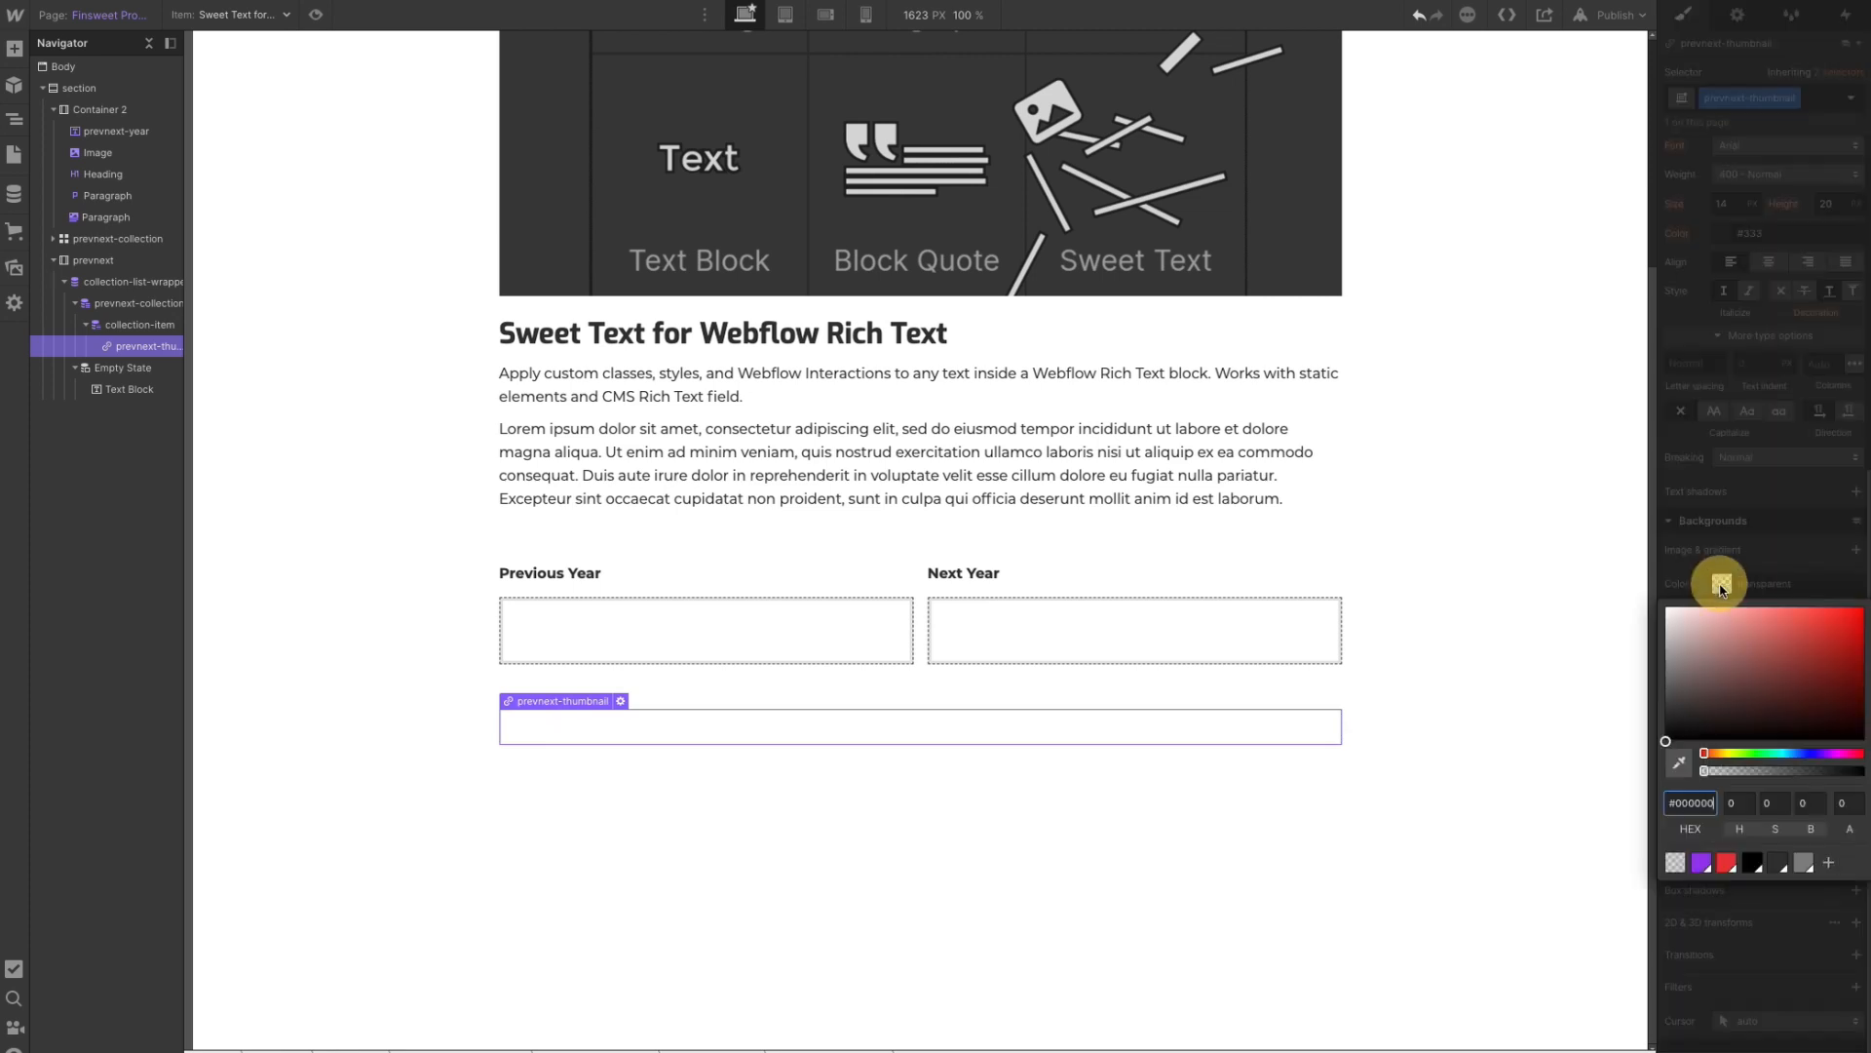
{"action": "left_click_drag", "start_coordinate": [1706, 636], "coordinate": [1641, 615]}
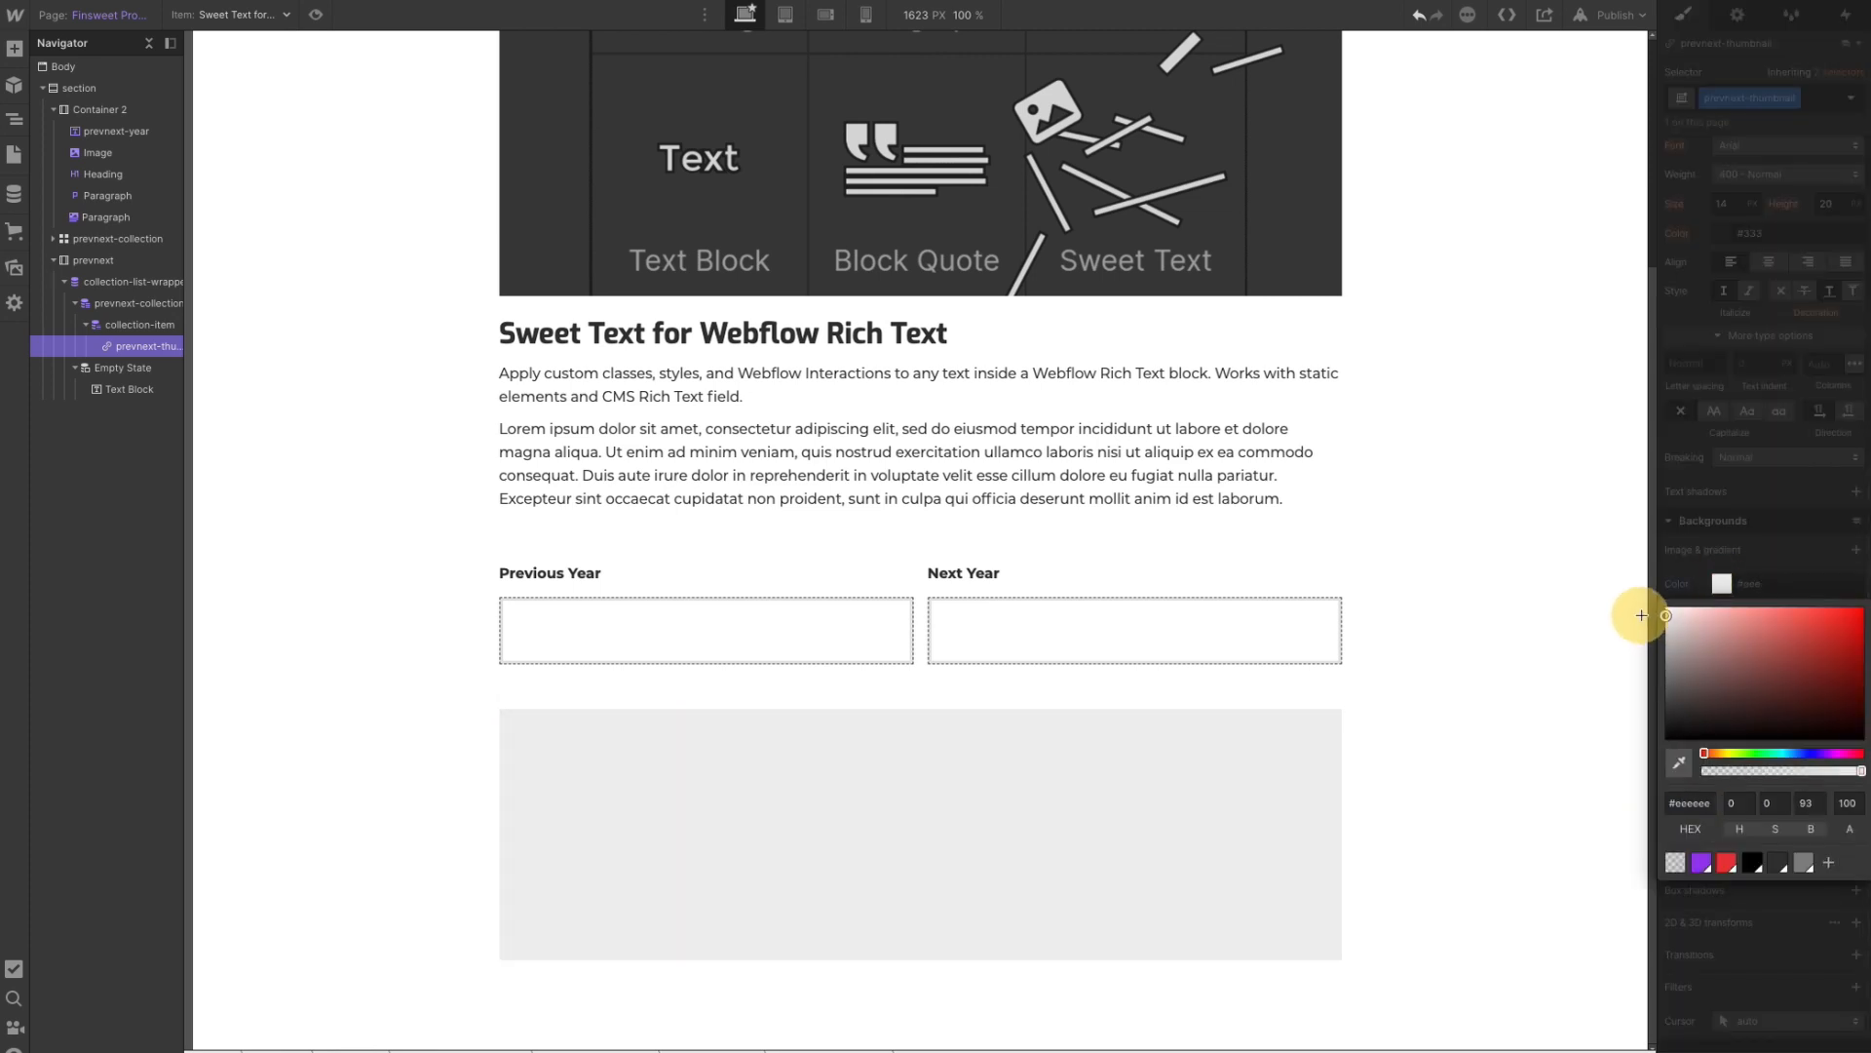
{"action": "left_click", "coordinate": [1427, 733]}
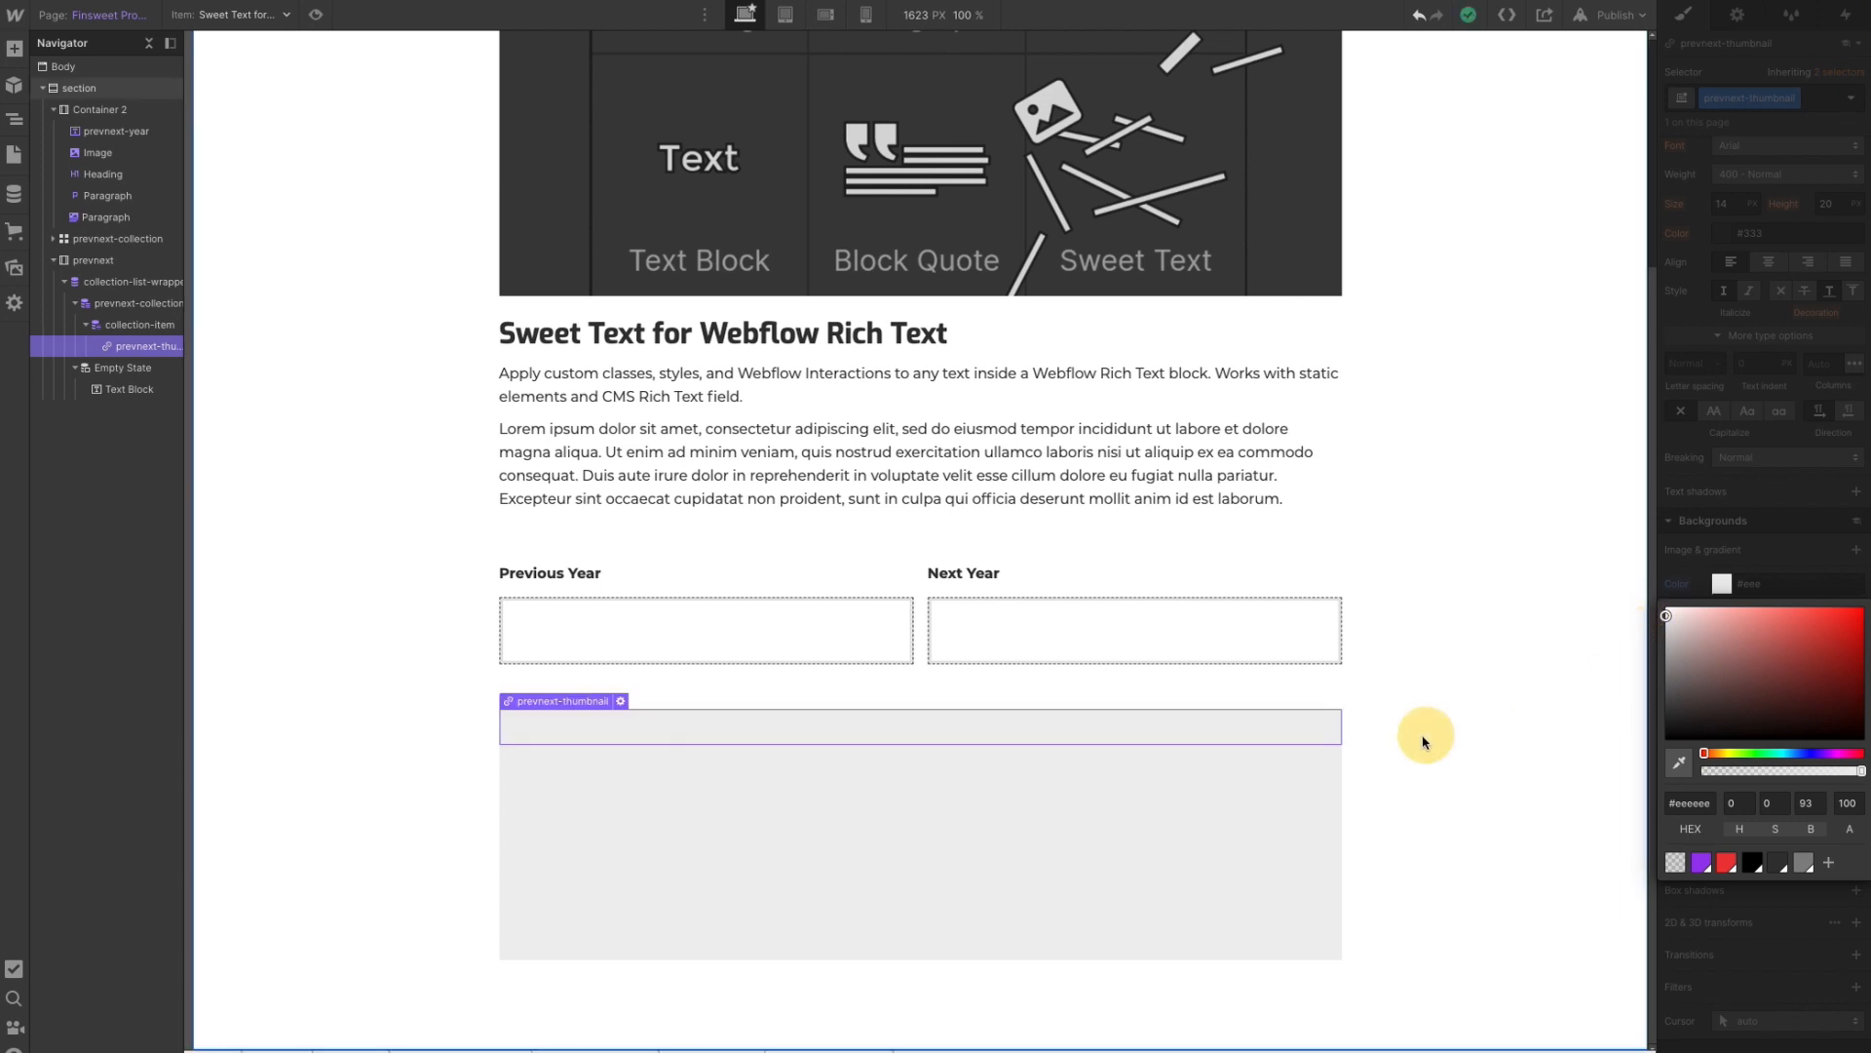
{"action": "left_click", "coordinate": [1166, 743]}
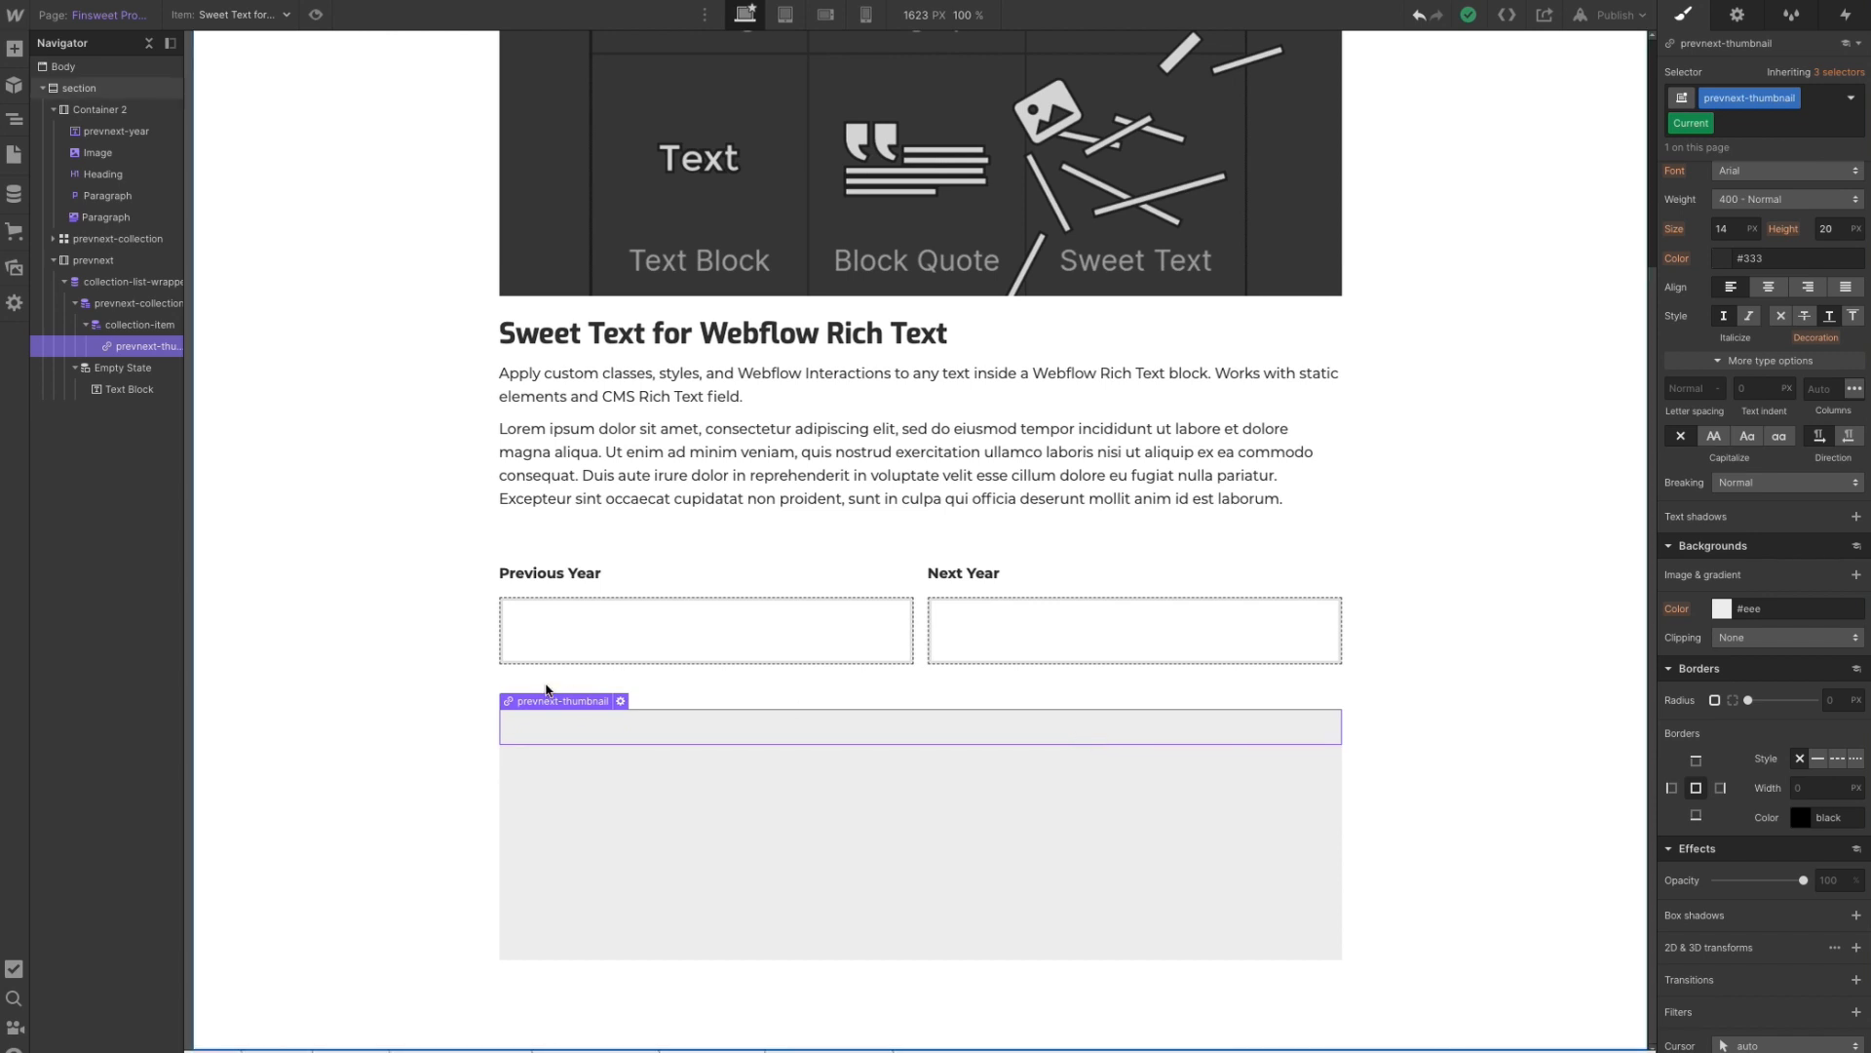
- Copy the prevnext-year text from Container 2 into the prevnext-thumbnail link block
{"action": "scroll", "coordinate": [546, 696], "scroll_direction": "up", "scroll_amount": 3}
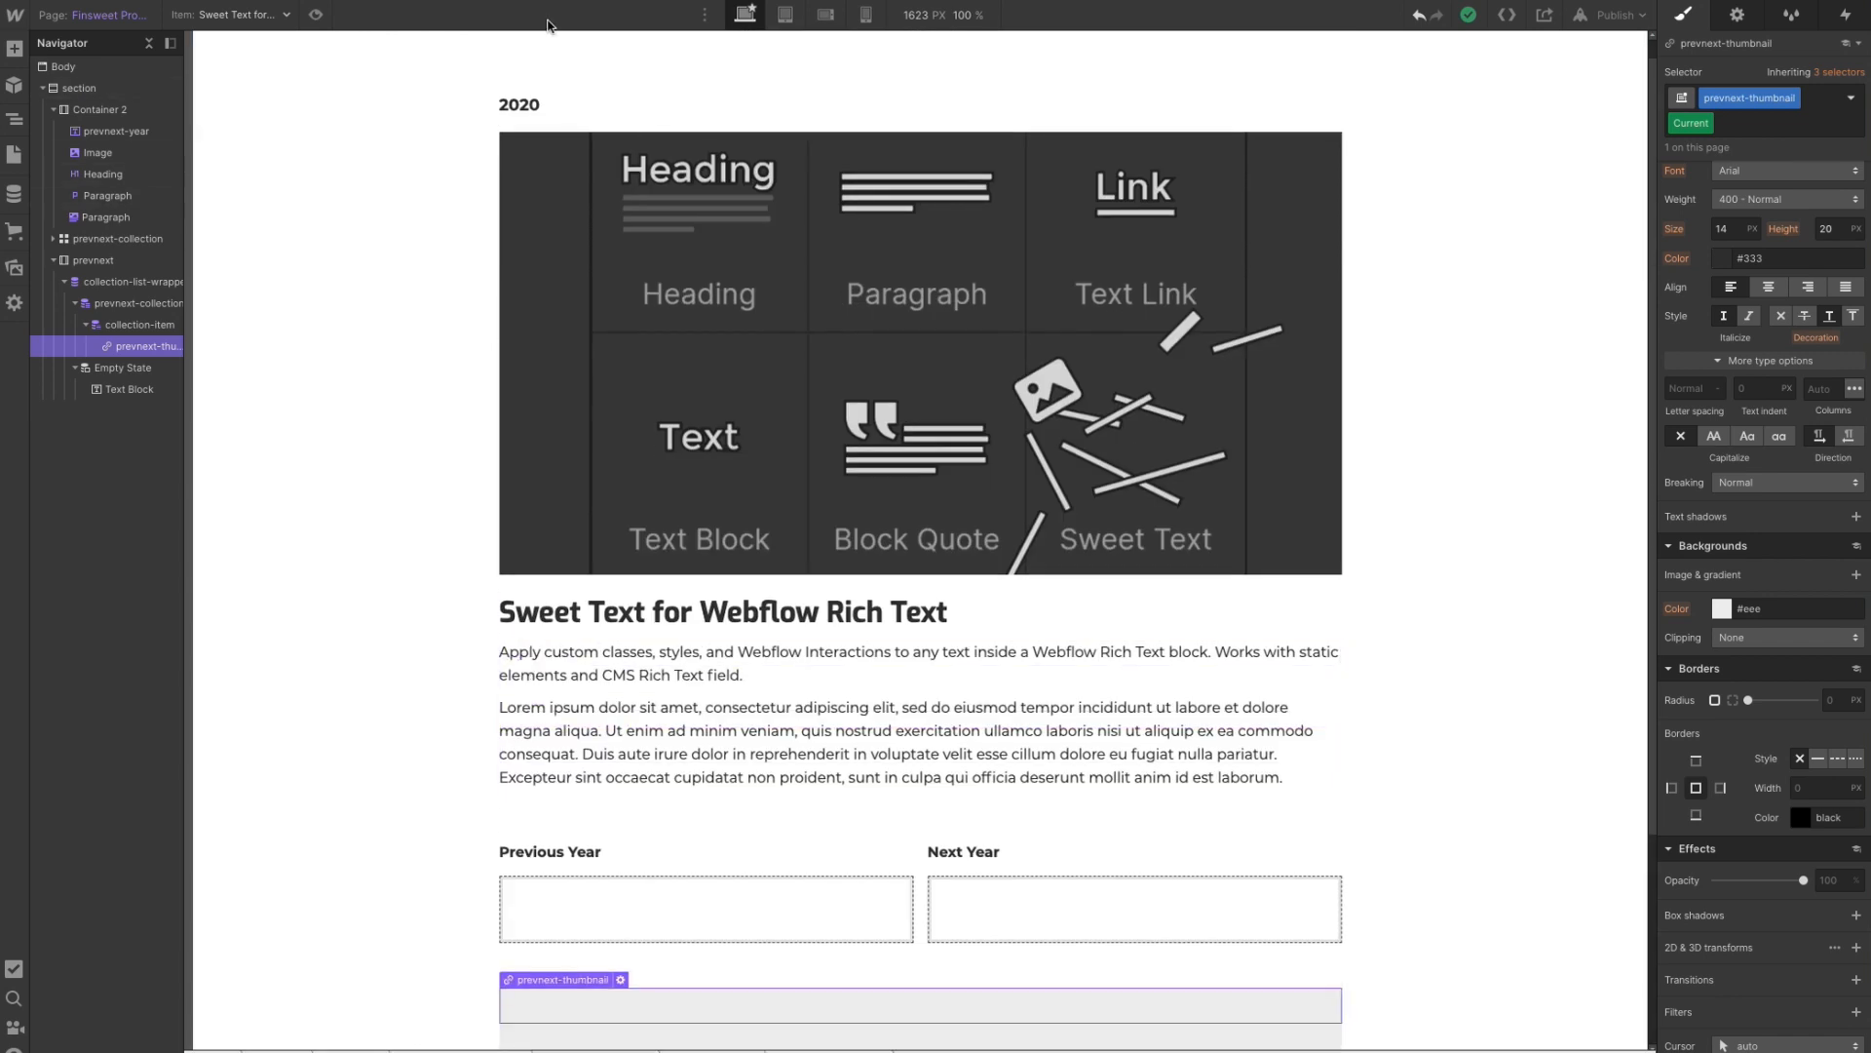
{"action": "left_click", "coordinate": [535, 110]}
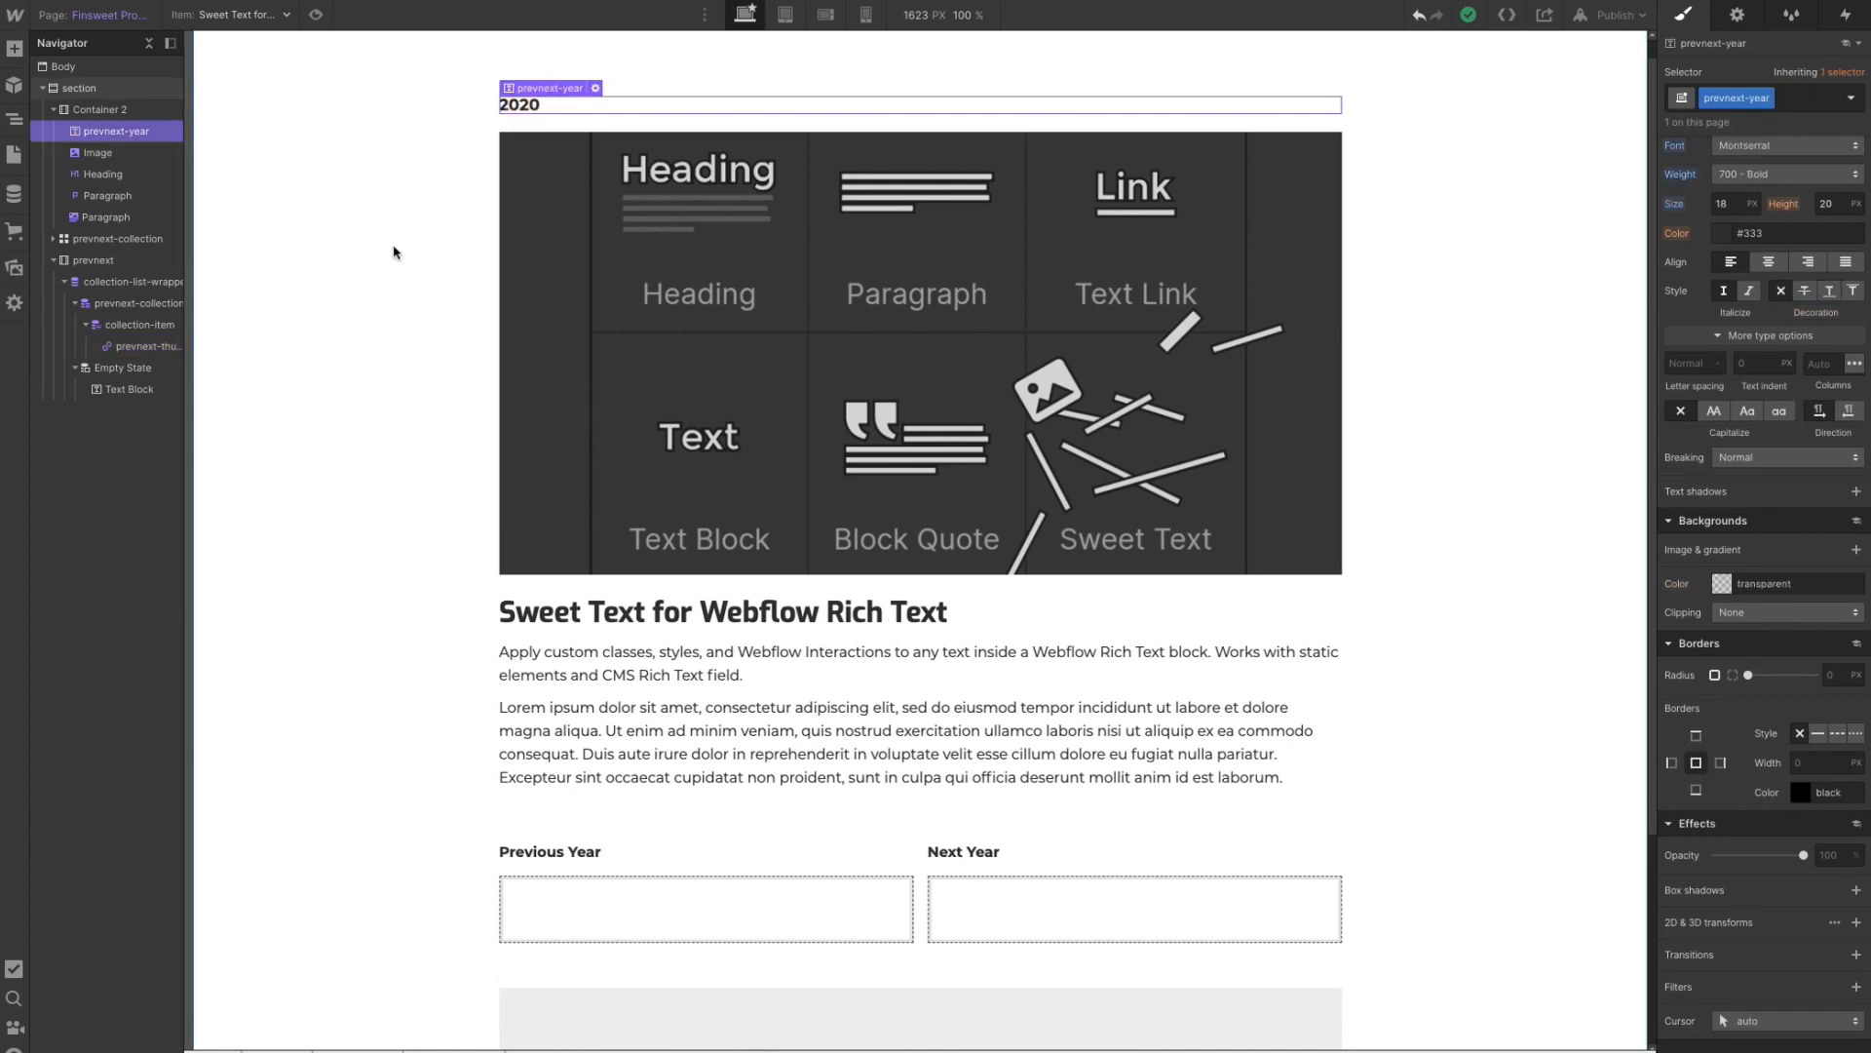
{"action": "left_click", "coordinate": [126, 345]}
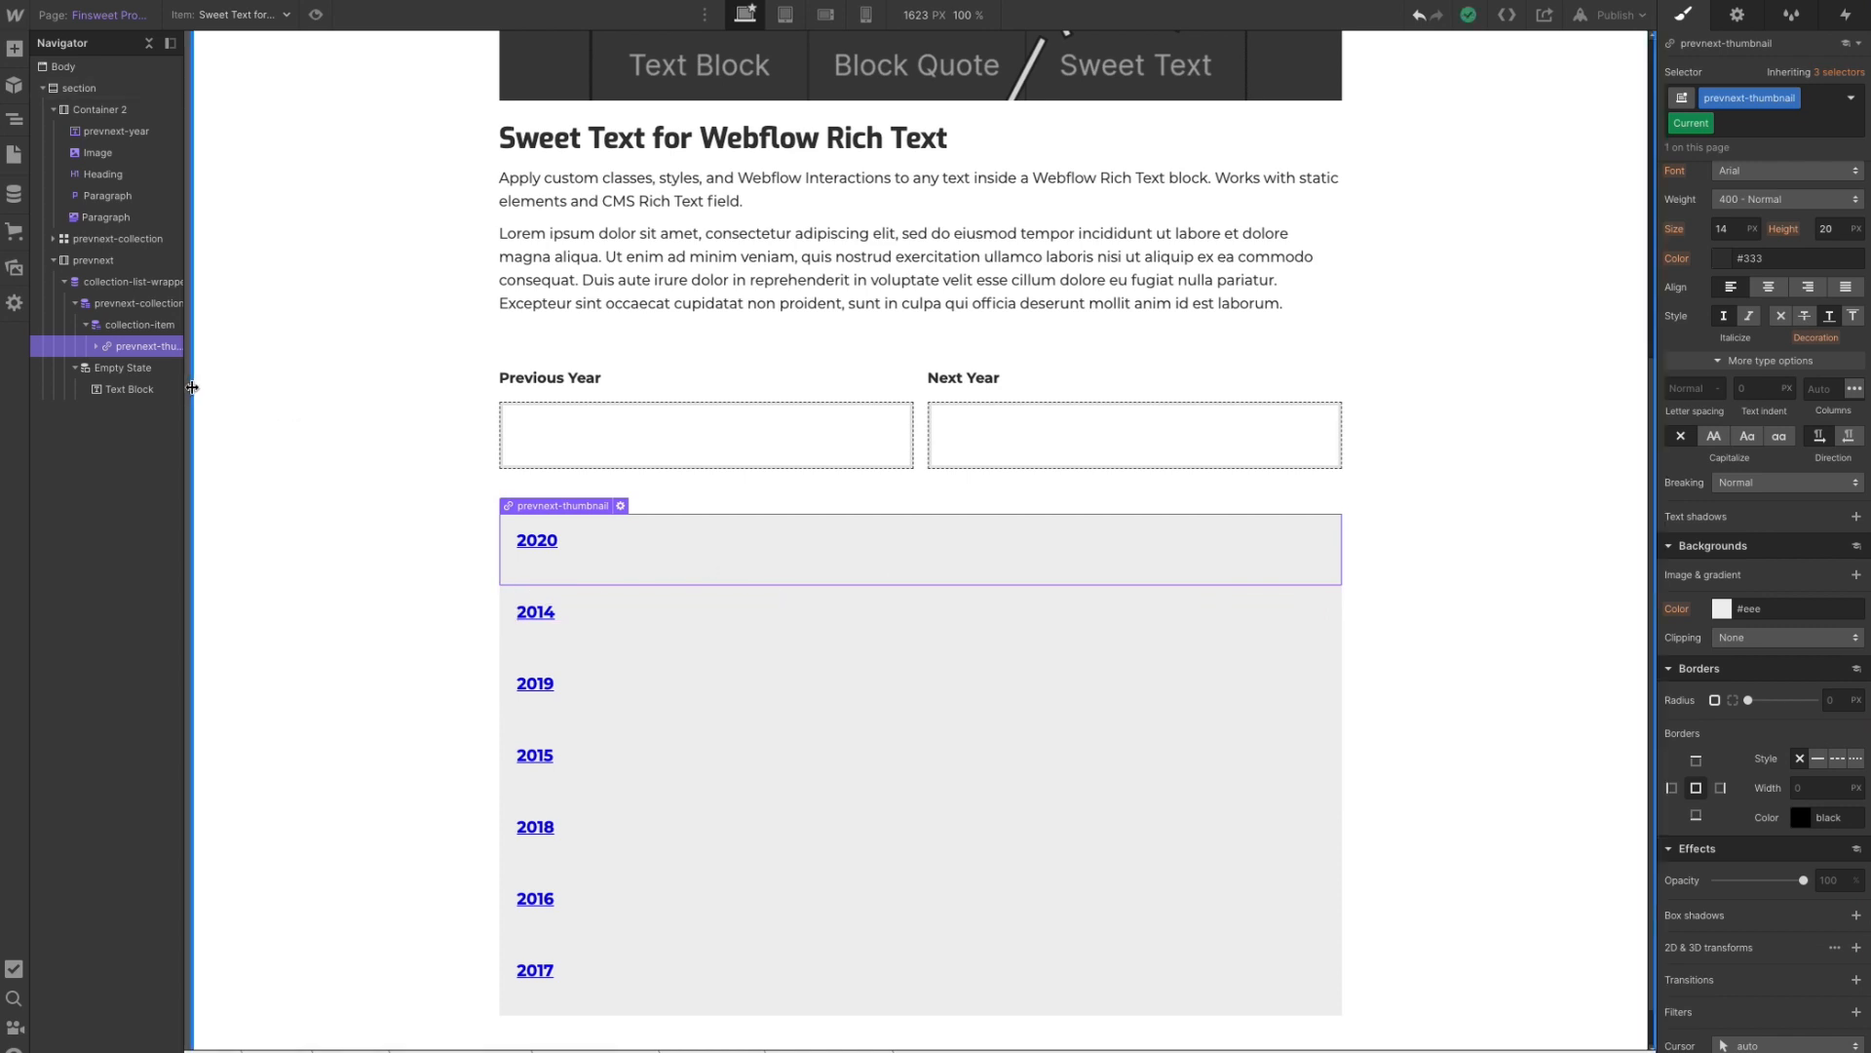
- Remove the text decoration from the prevnext-thumbnail link's Current state and set its text color to the #333333 Black swatch
{"action": "left_click", "coordinate": [1781, 317]}
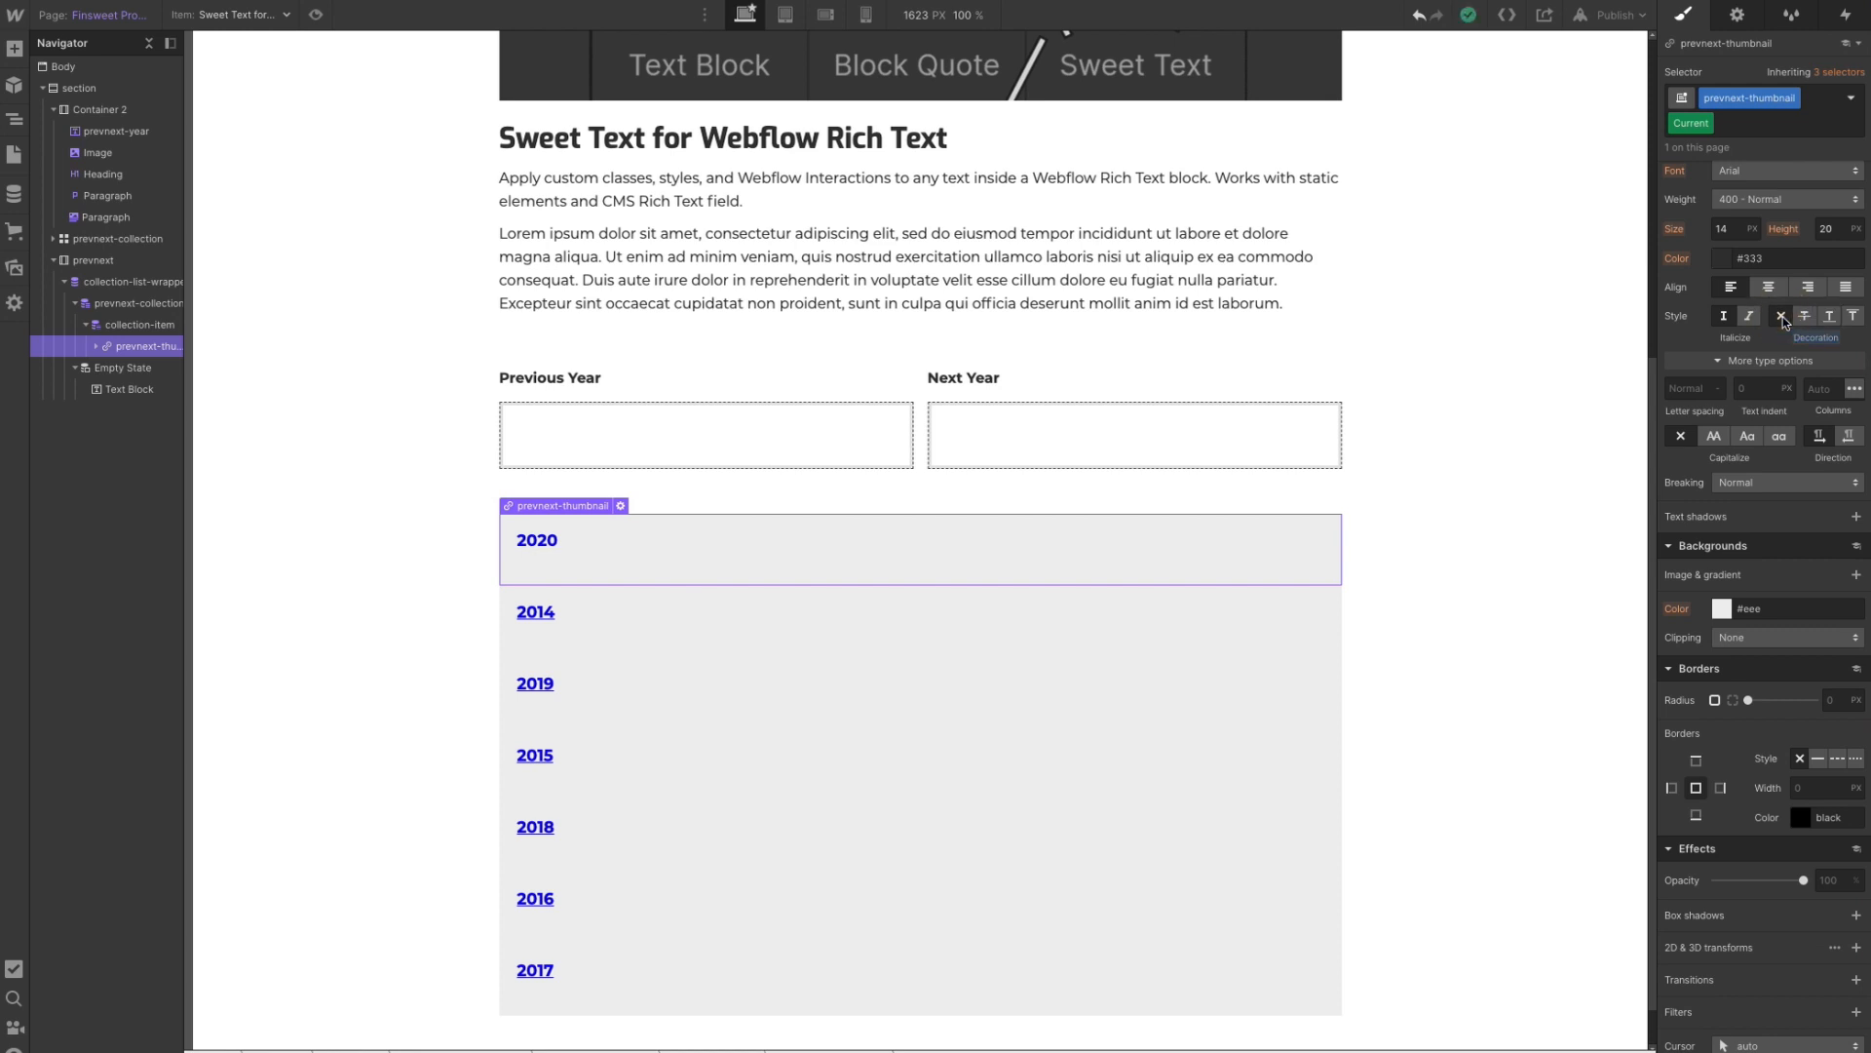
{"action": "left_click", "coordinate": [1722, 259]}
{"action": "left_click", "coordinate": [1754, 569]}
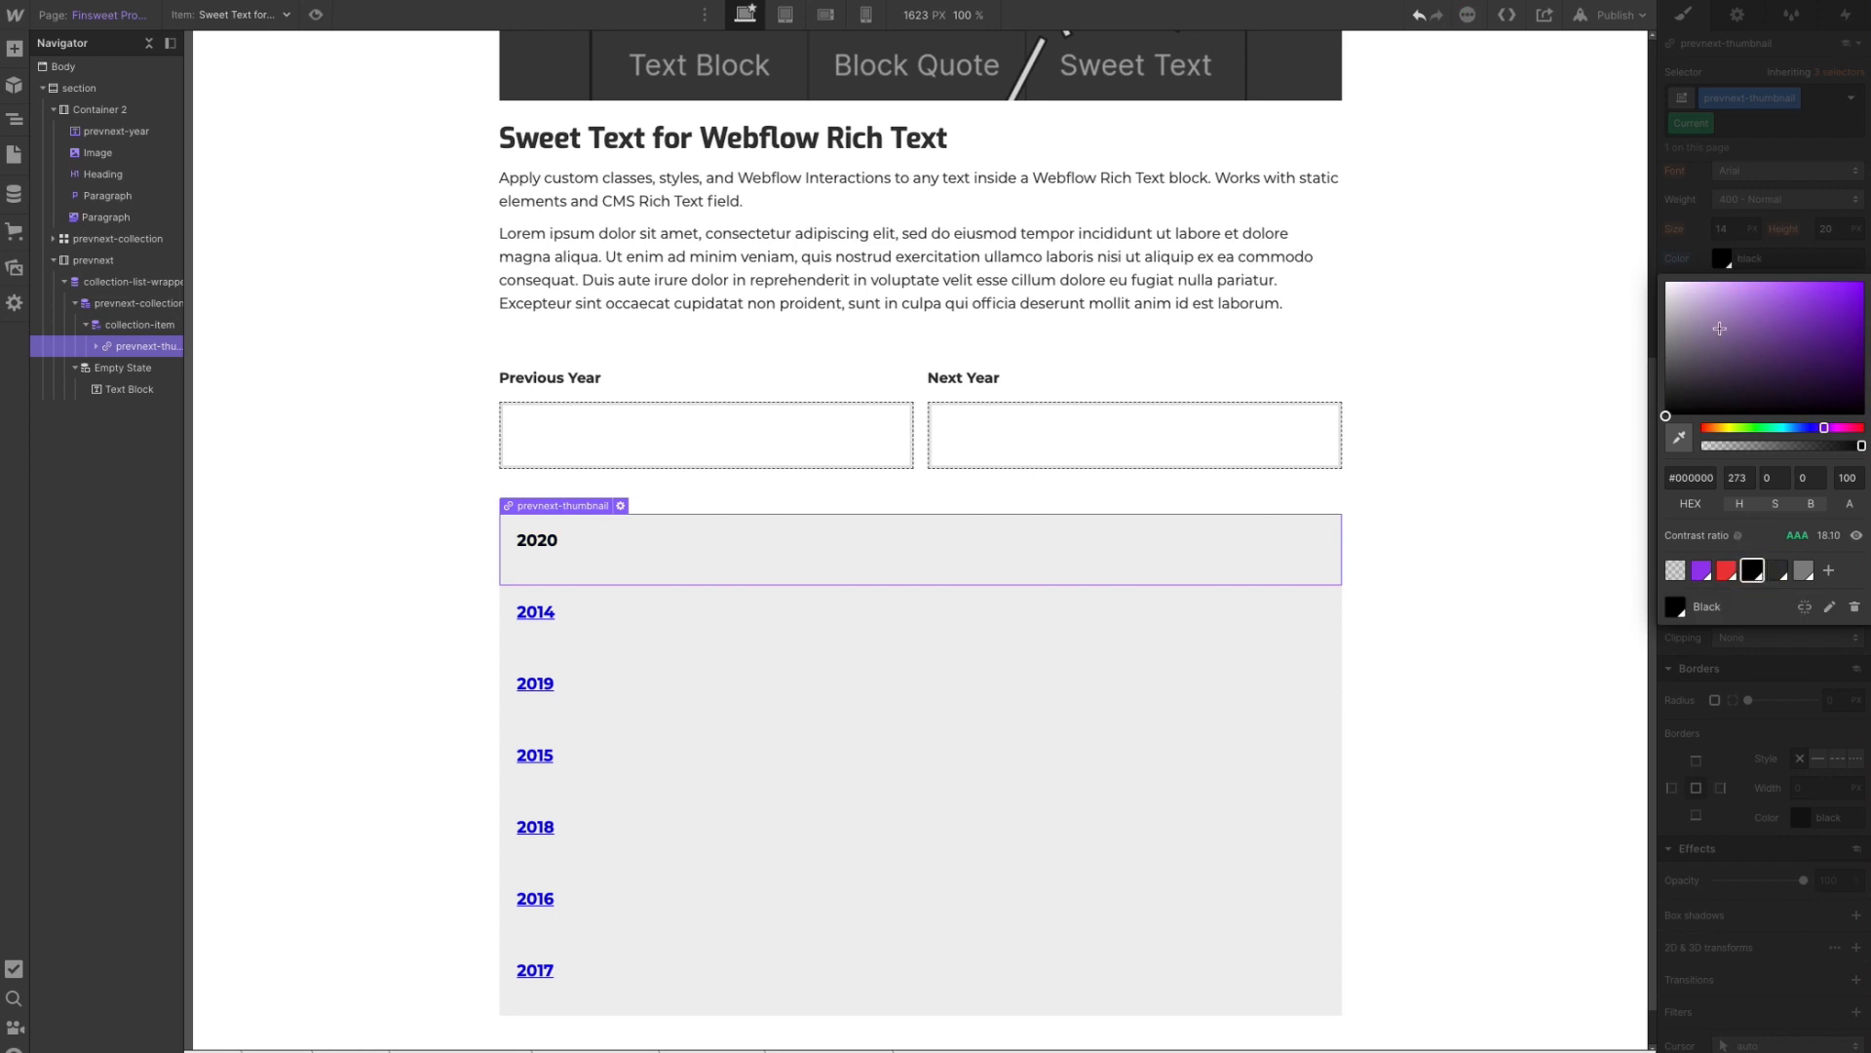
{"action": "left_click", "coordinate": [1692, 263]}
{"action": "left_click", "coordinate": [1722, 263]}
{"action": "left_click", "coordinate": [1776, 569]}
{"action": "left_click", "coordinate": [1672, 260]}
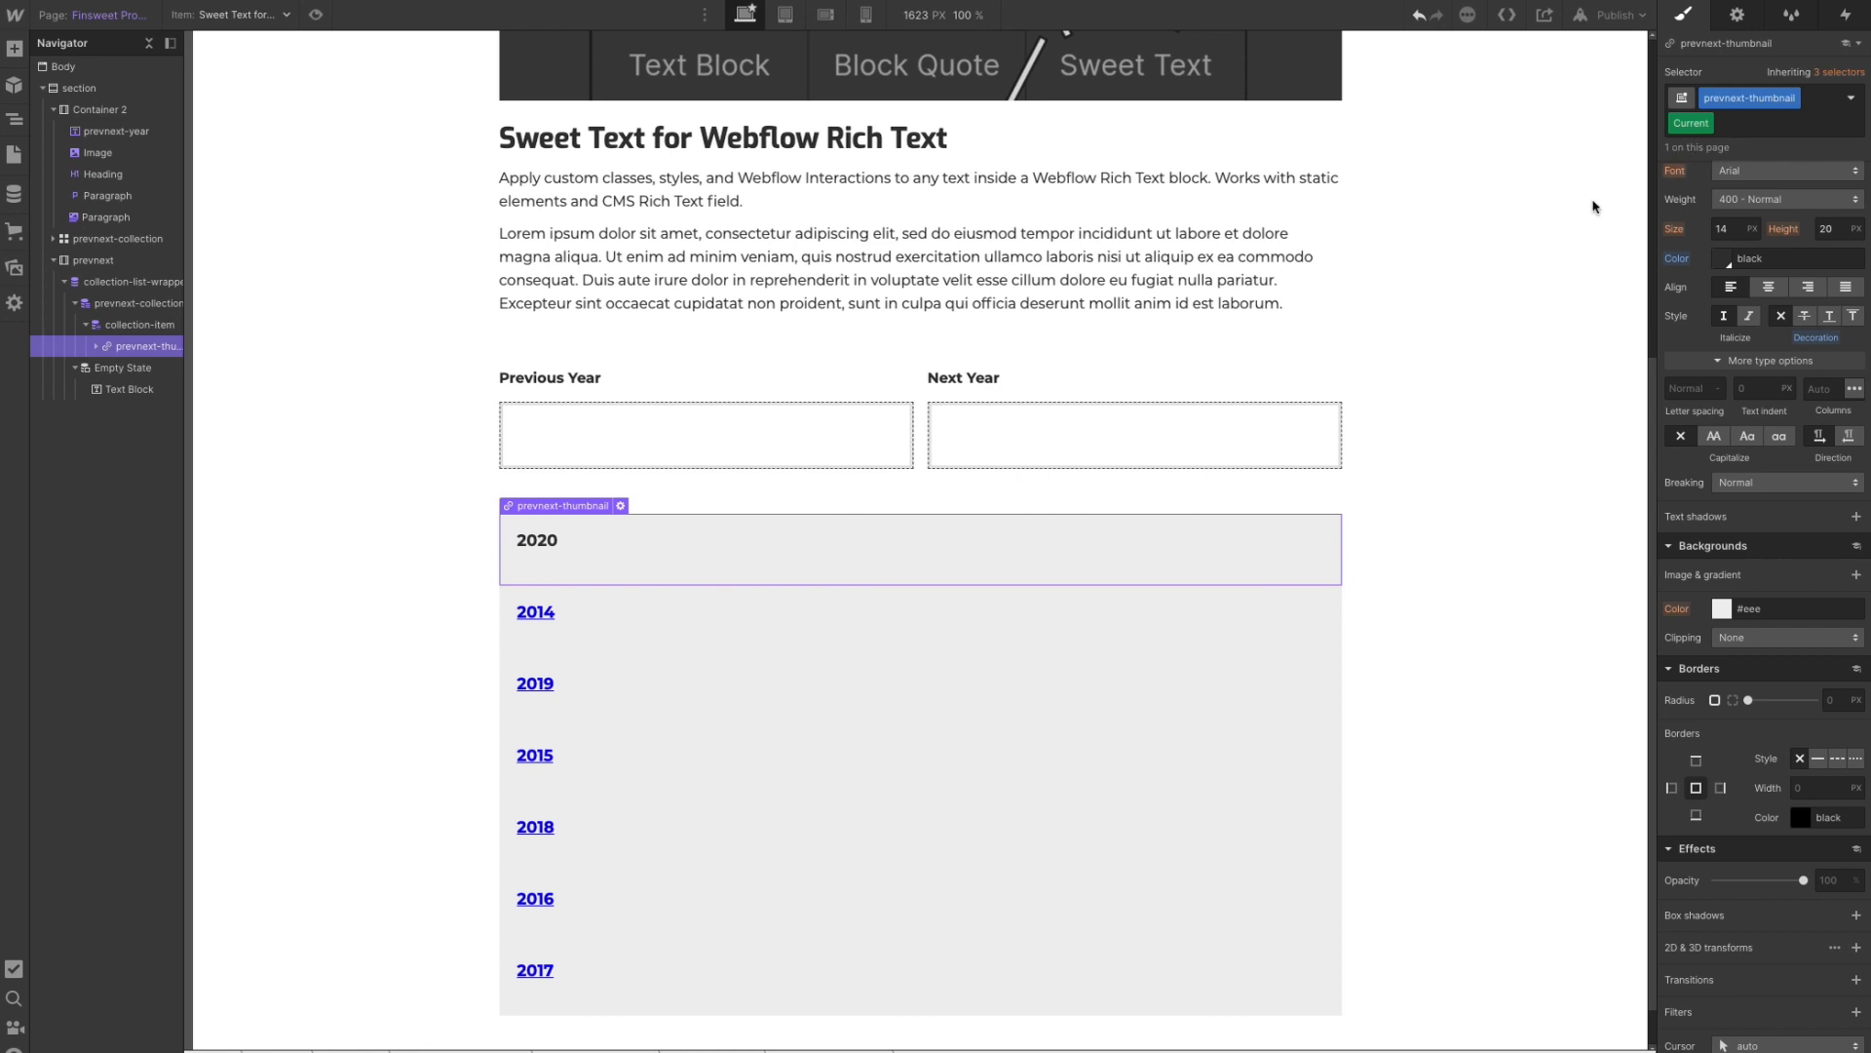
- Remove the underline from the regular, non-current prevnext-thumbnail links and apply the #333333 Black swatch to their text
{"action": "left_click", "coordinate": [759, 634]}
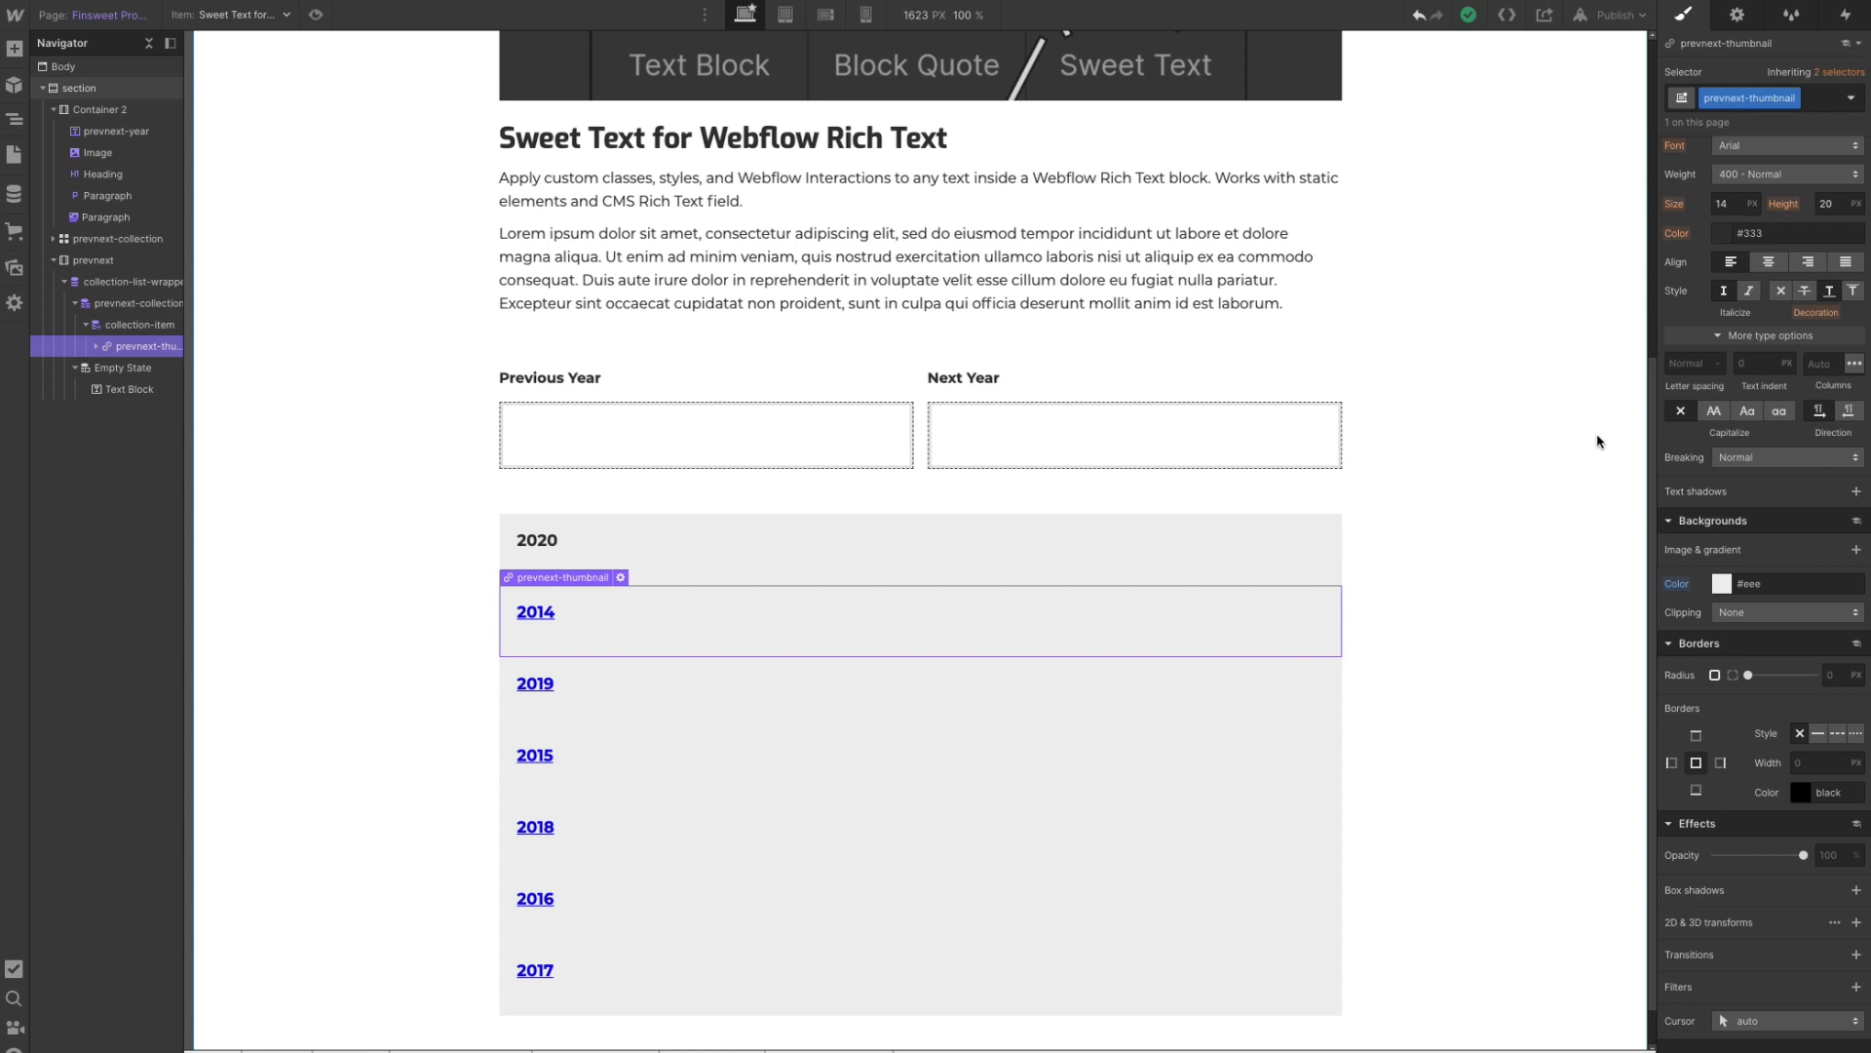
{"action": "left_click", "coordinate": [1782, 291]}
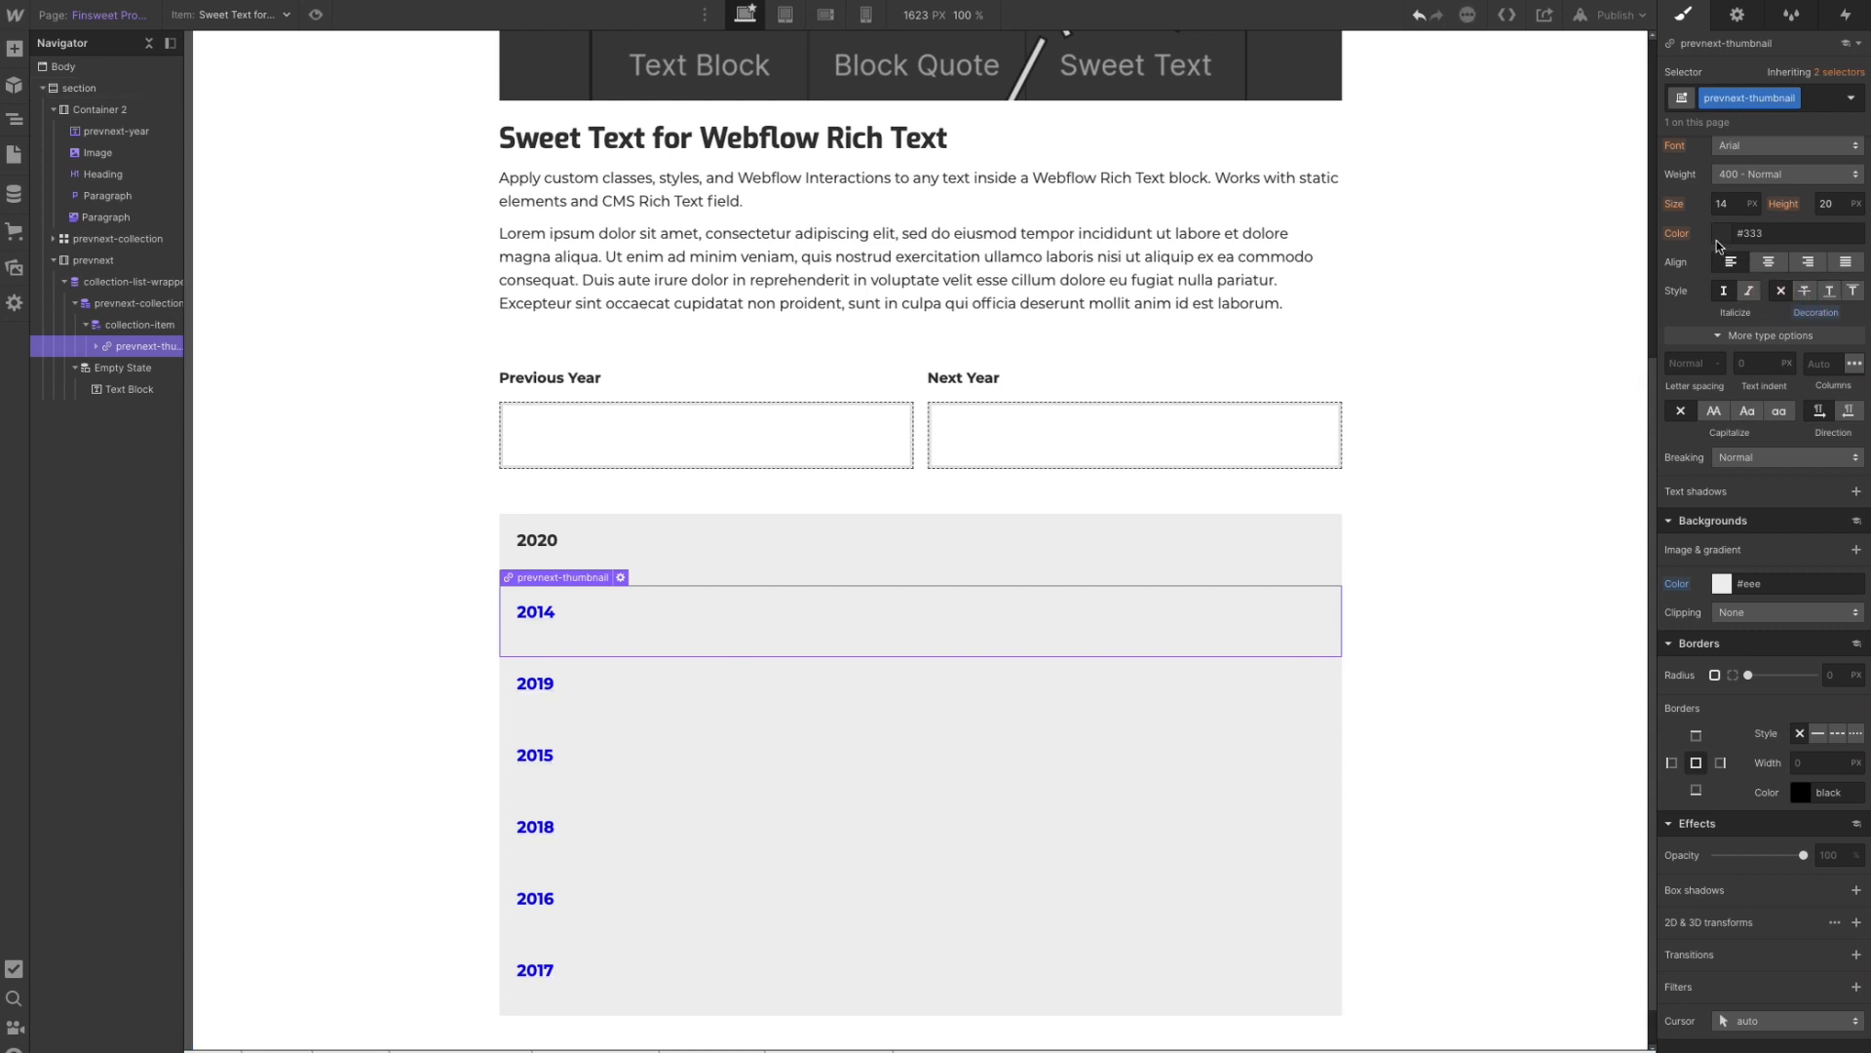
{"action": "left_click", "coordinate": [1719, 235]}
{"action": "left_click", "coordinate": [1778, 545]}
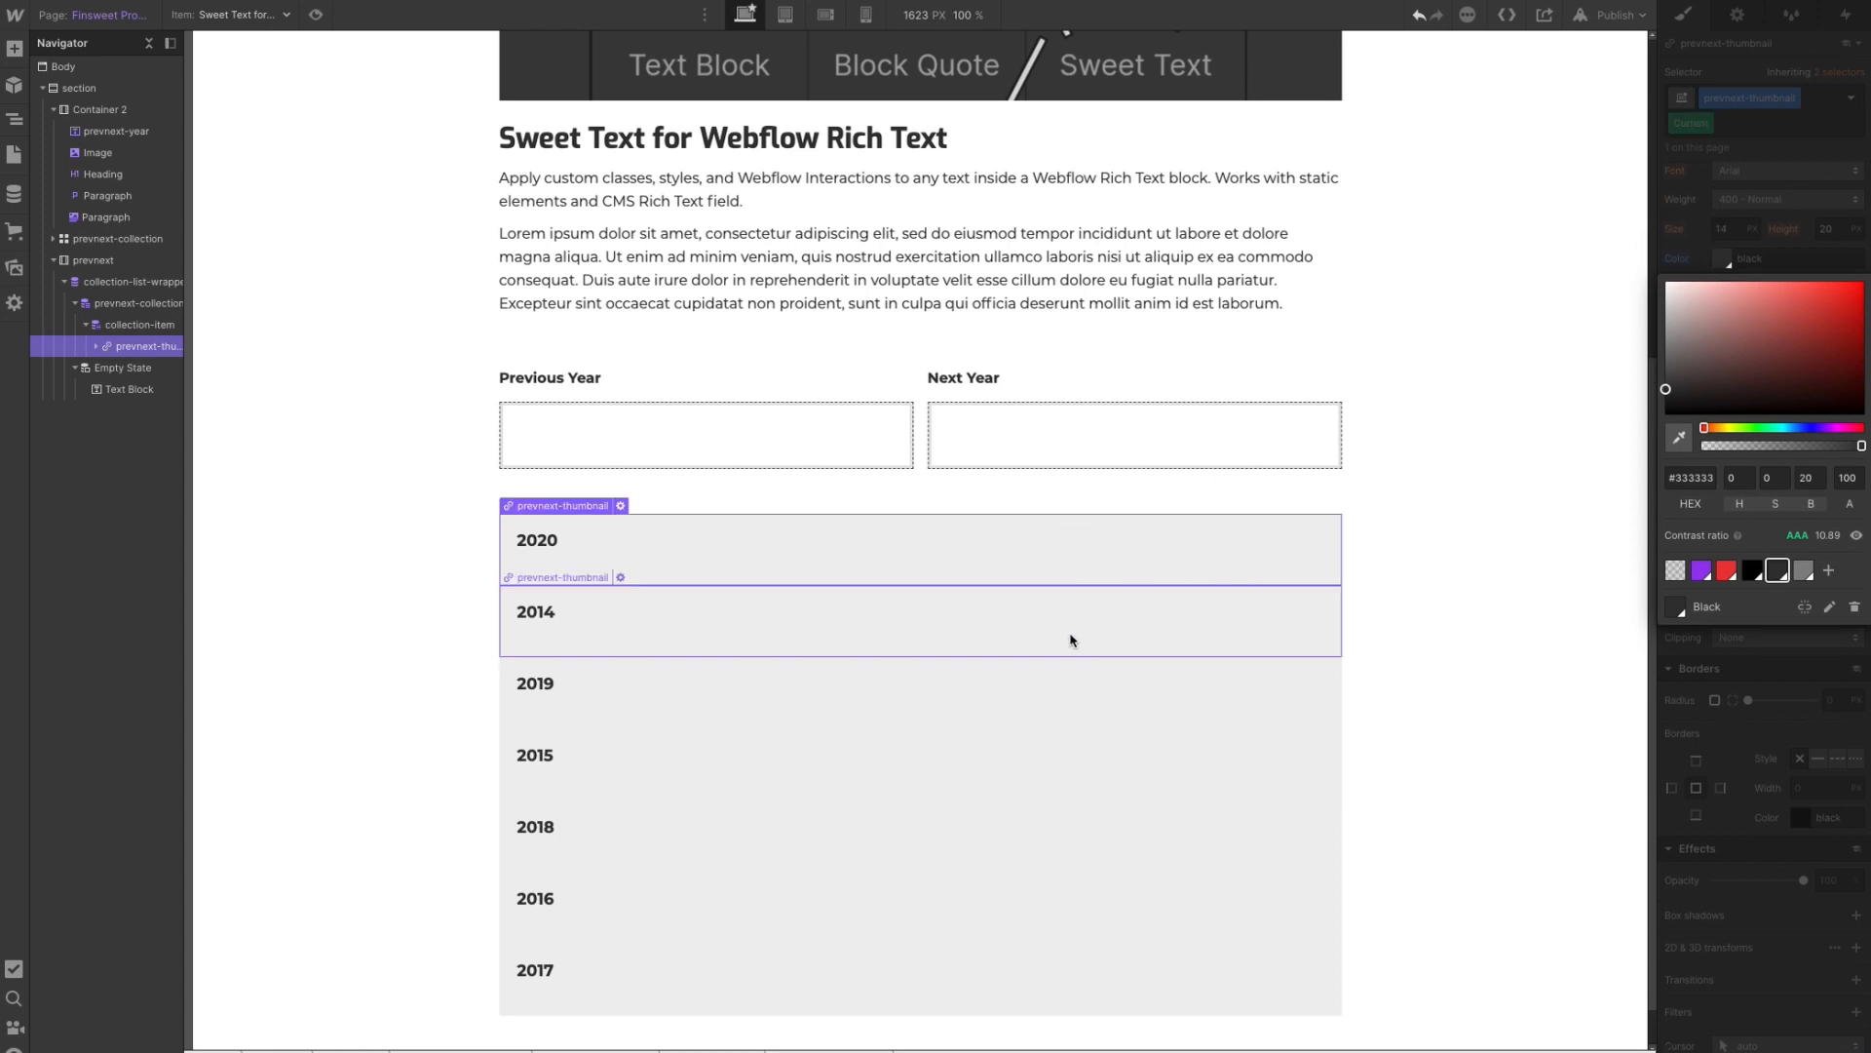
- Add an Image below the year inside the prevnext-thumbnail link block and get its image from the Product Image field
{"action": "left_click", "coordinate": [13, 53]}
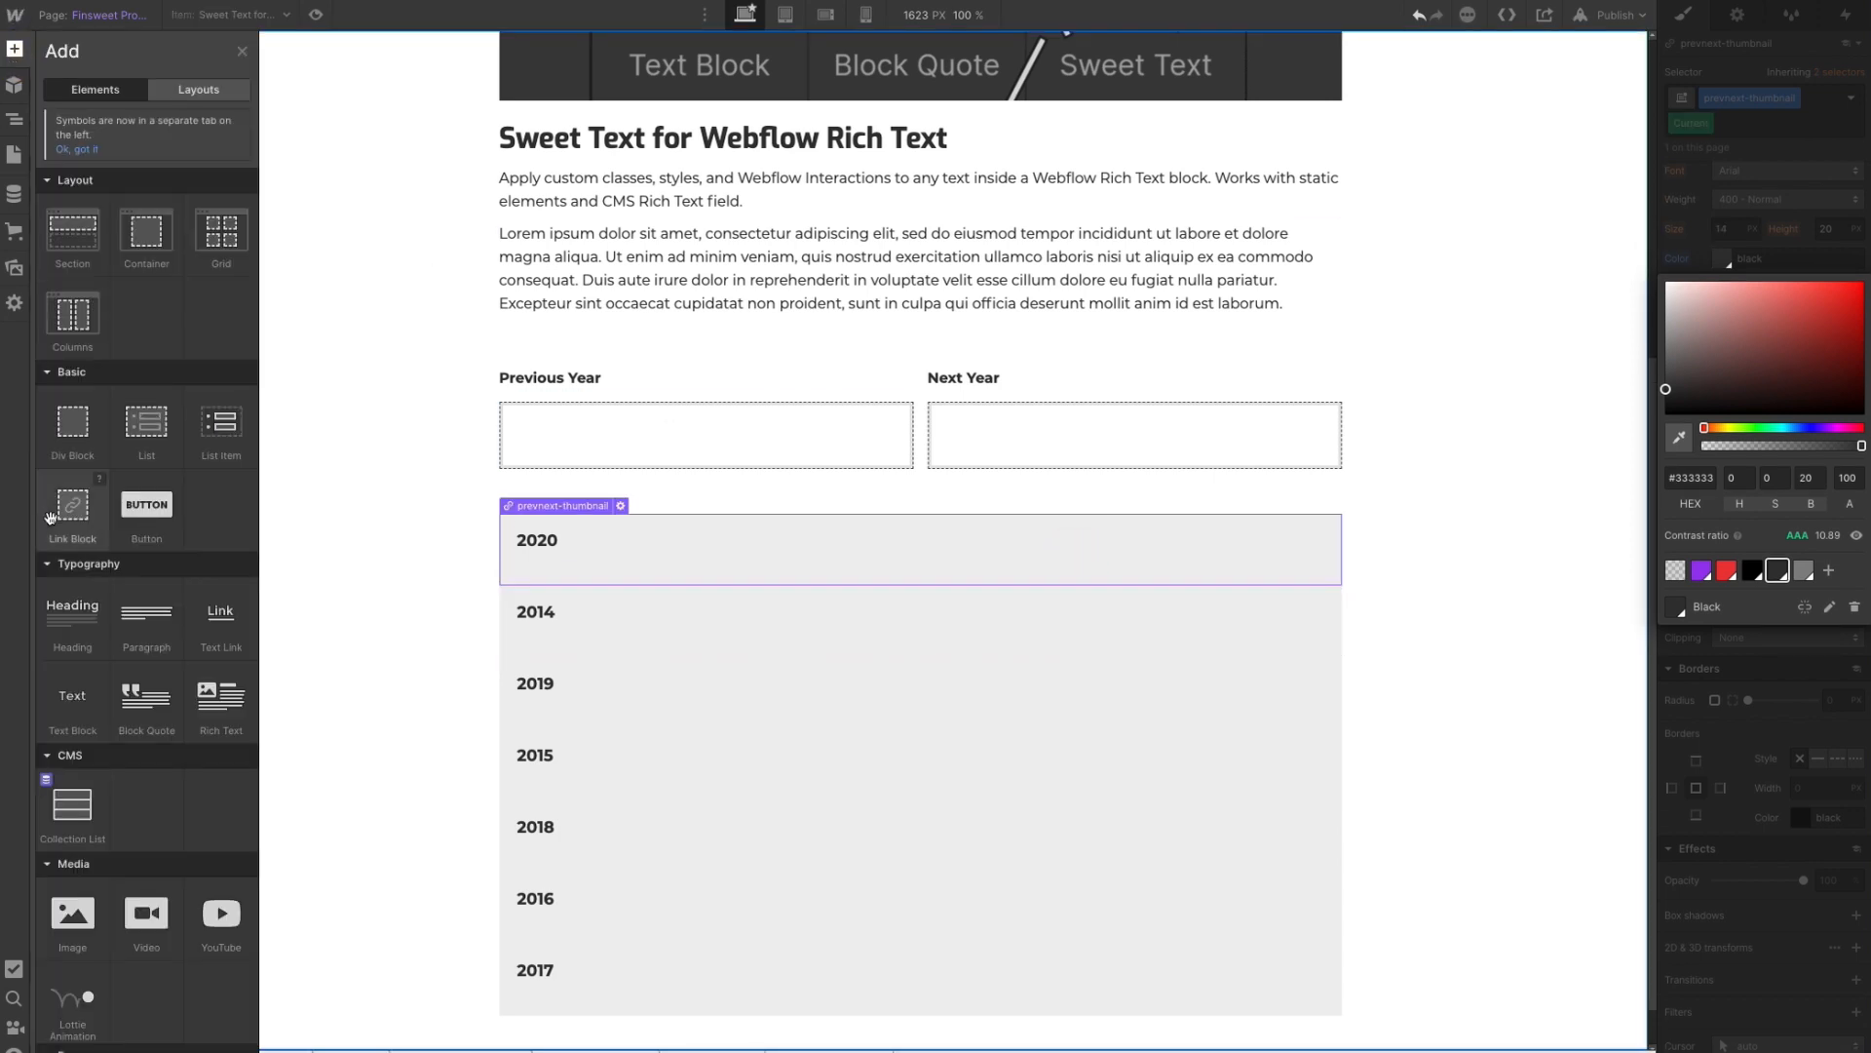
{"action": "left_click_drag", "start_coordinate": [72, 913], "coordinate": [571, 559]}
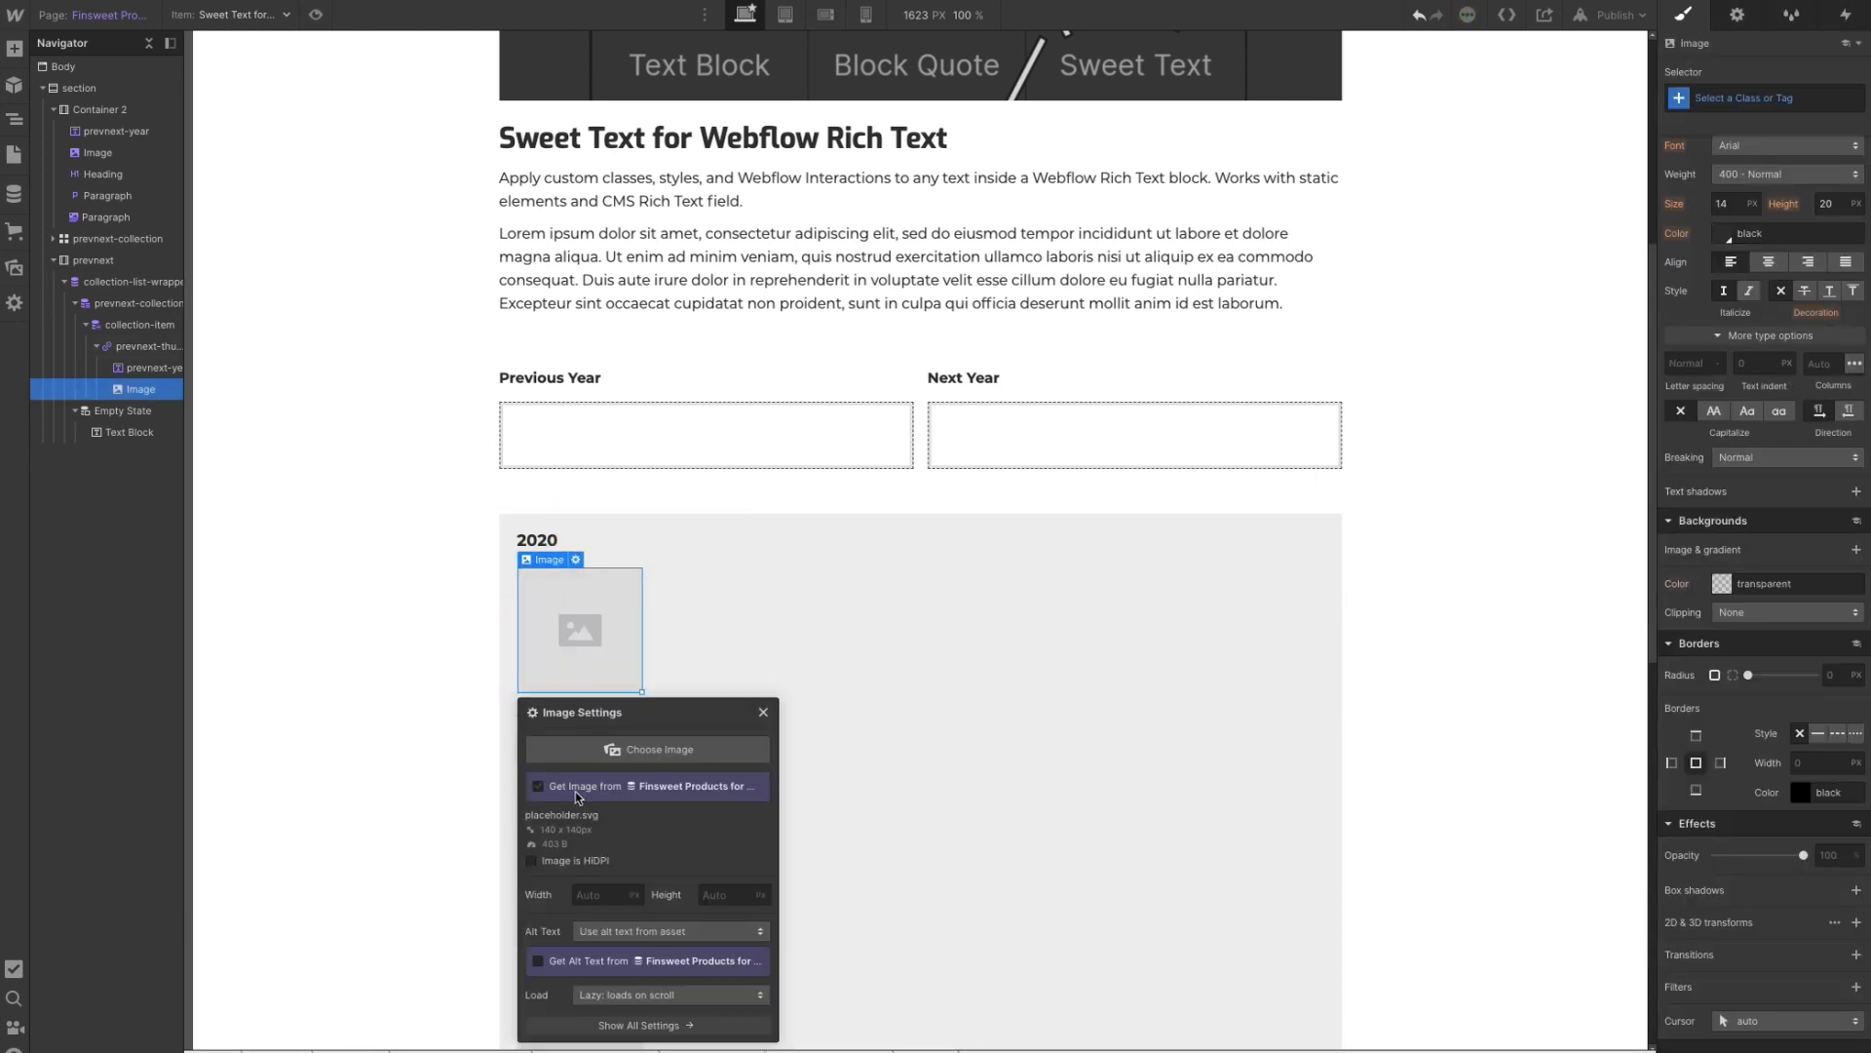
{"action": "left_click", "coordinate": [573, 788]}
{"action": "left_click", "coordinate": [573, 809]}
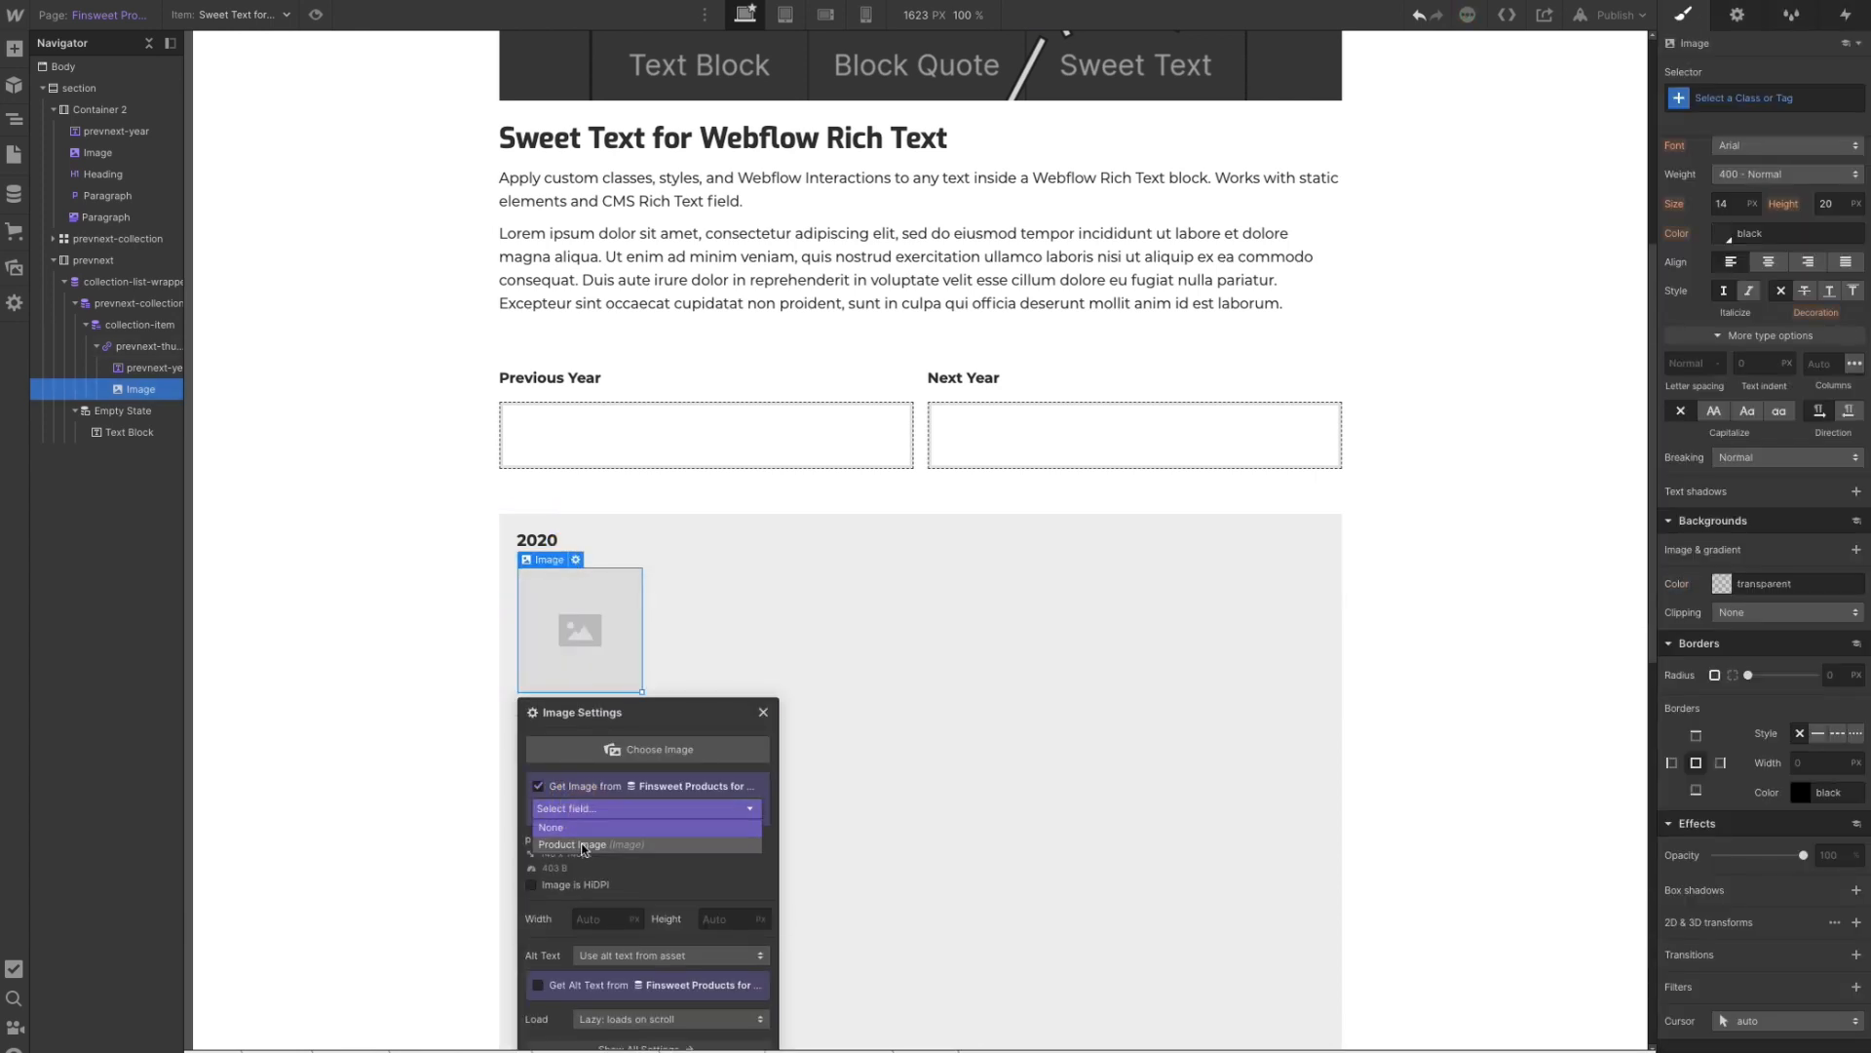
{"action": "left_click", "coordinate": [582, 851]}
- Set the width of the prevnext-thumbnail link block's Current state to 100%
{"action": "left_click", "coordinate": [175, 367]}
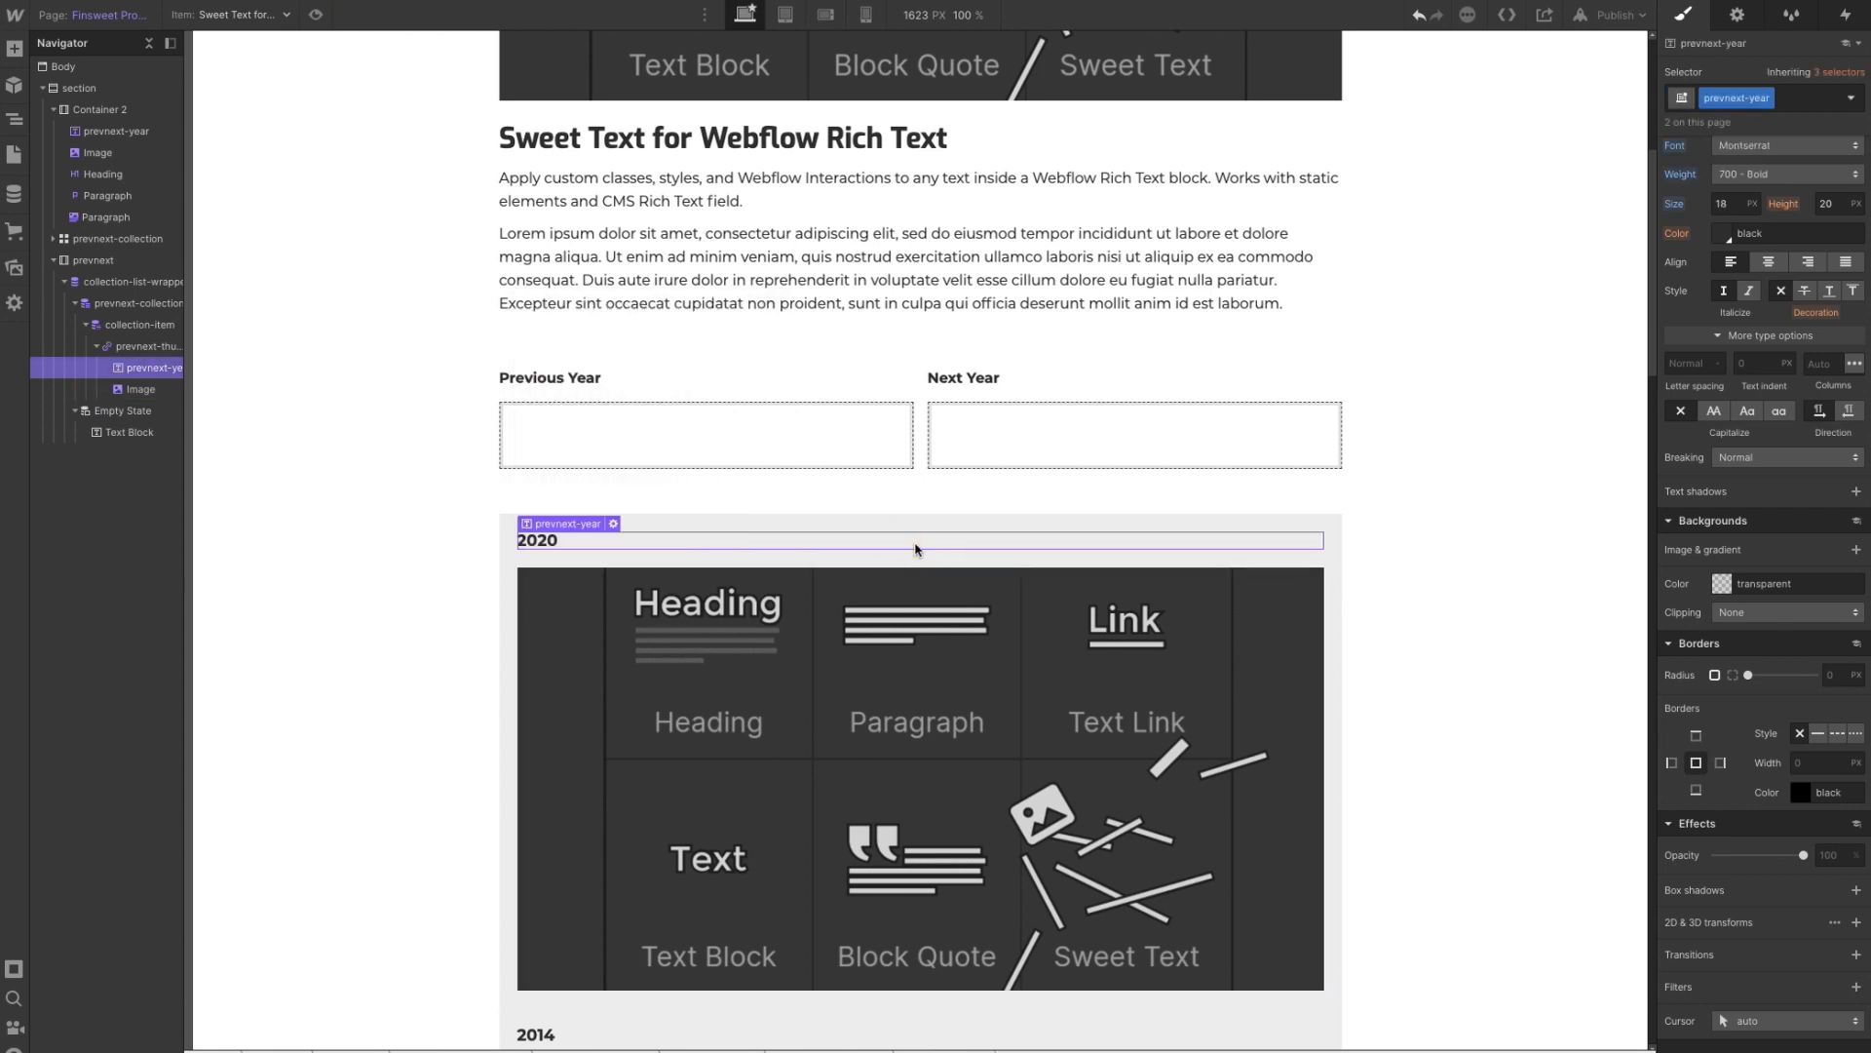
{"action": "left_click", "coordinate": [152, 346]}
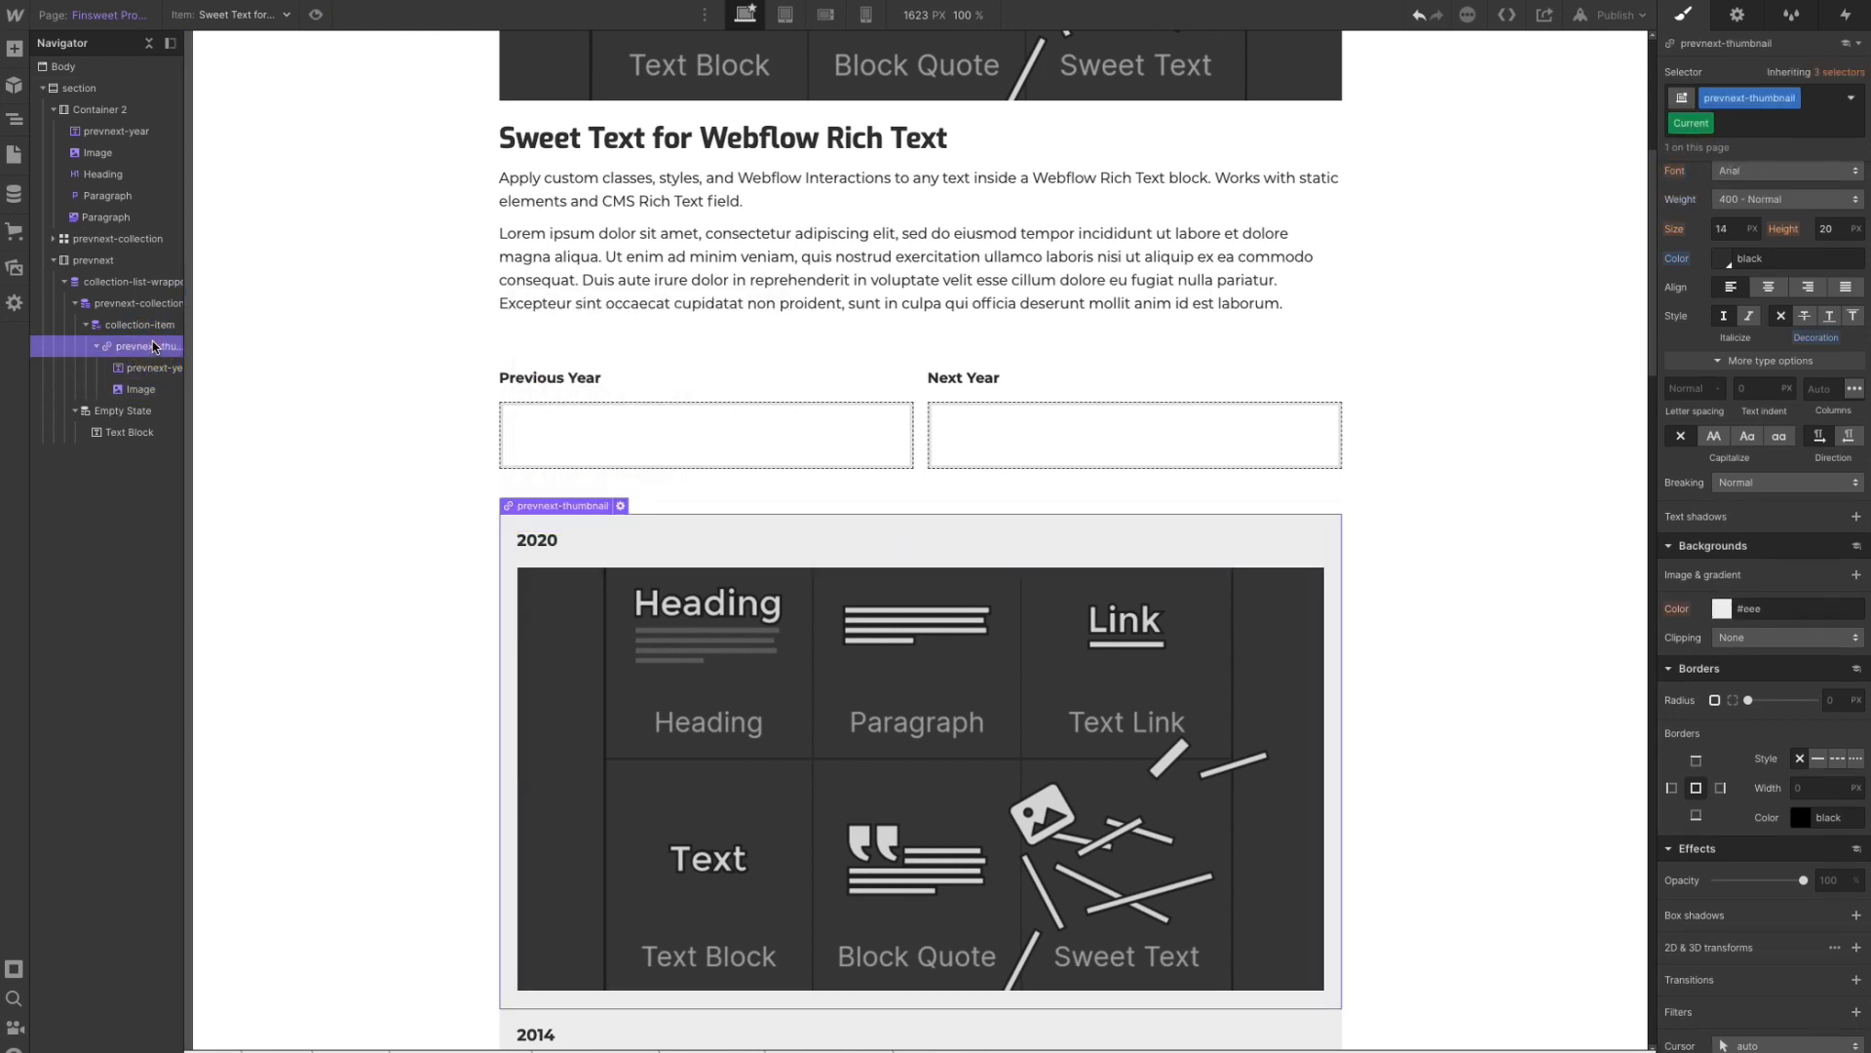
{"action": "scroll", "coordinate": [1687, 477], "scroll_direction": "up", "scroll_amount": 5}
{"action": "left_click", "coordinate": [1727, 402]}
{"action": "type", "text": "100"}
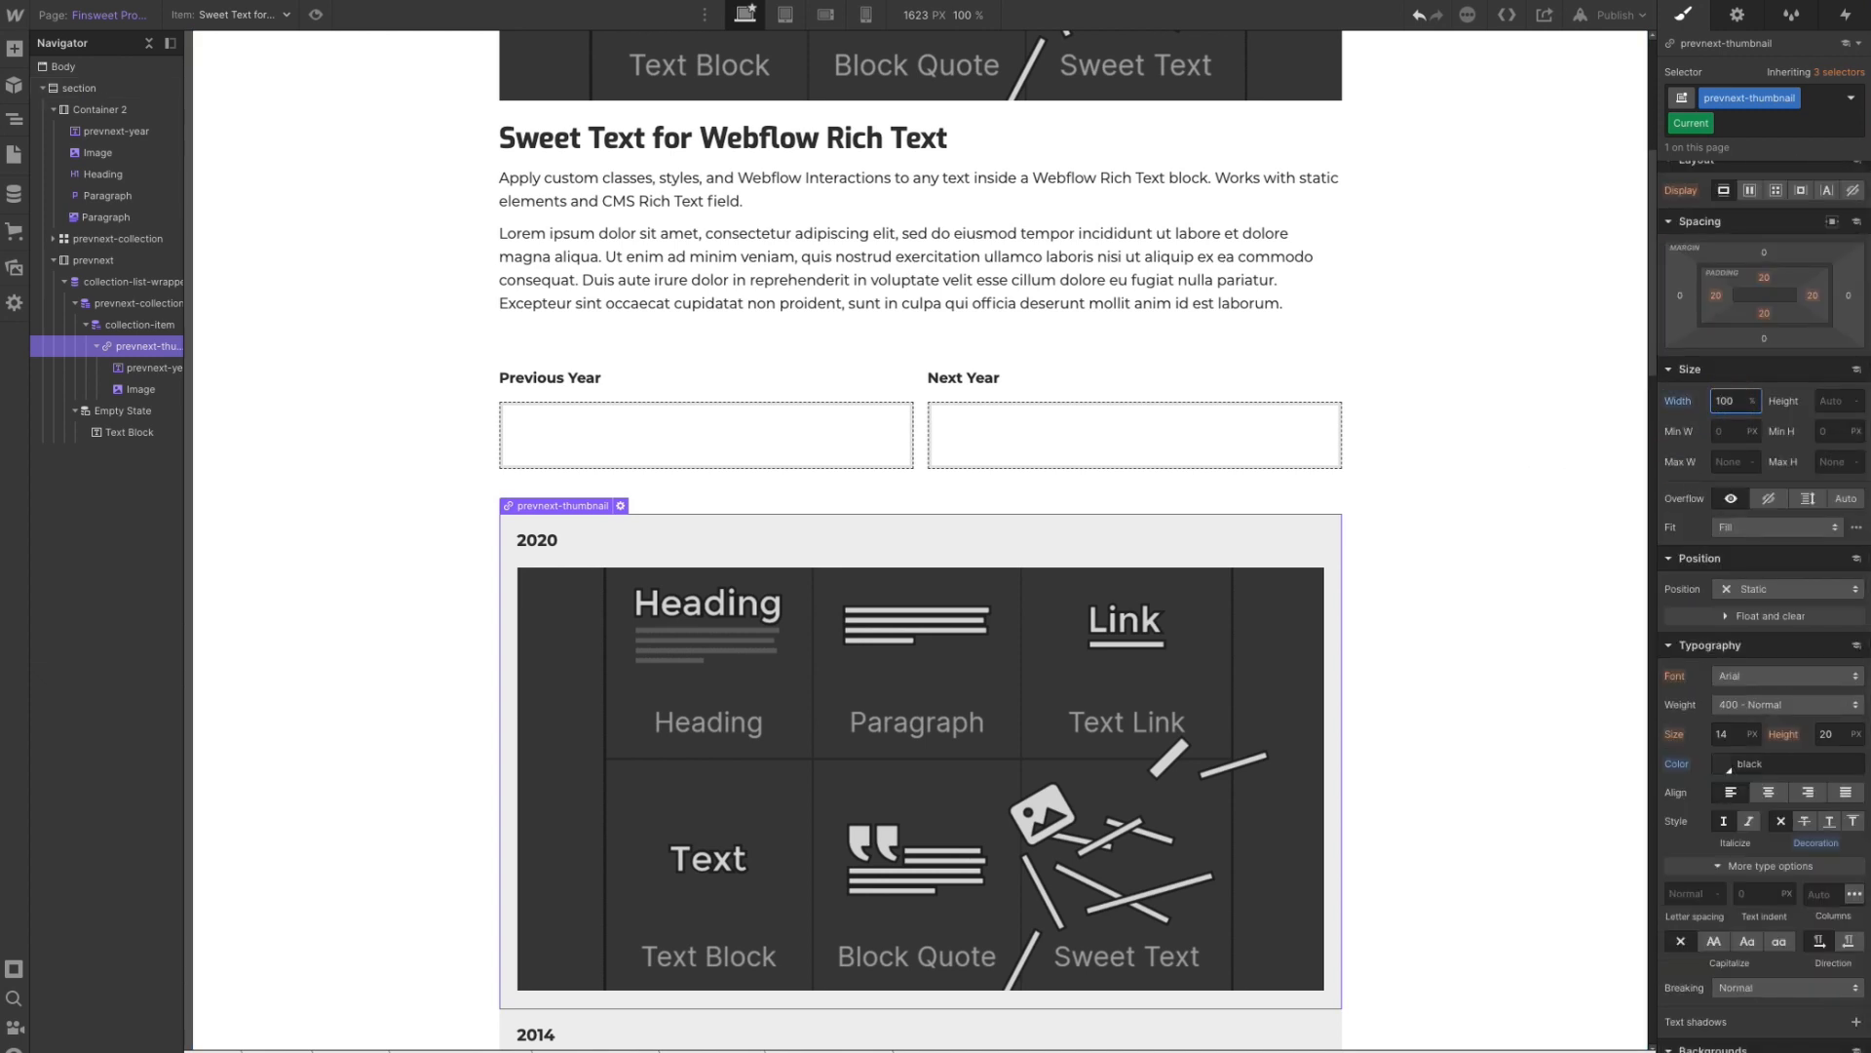
{"action": "left_click", "coordinate": [776, 430]}
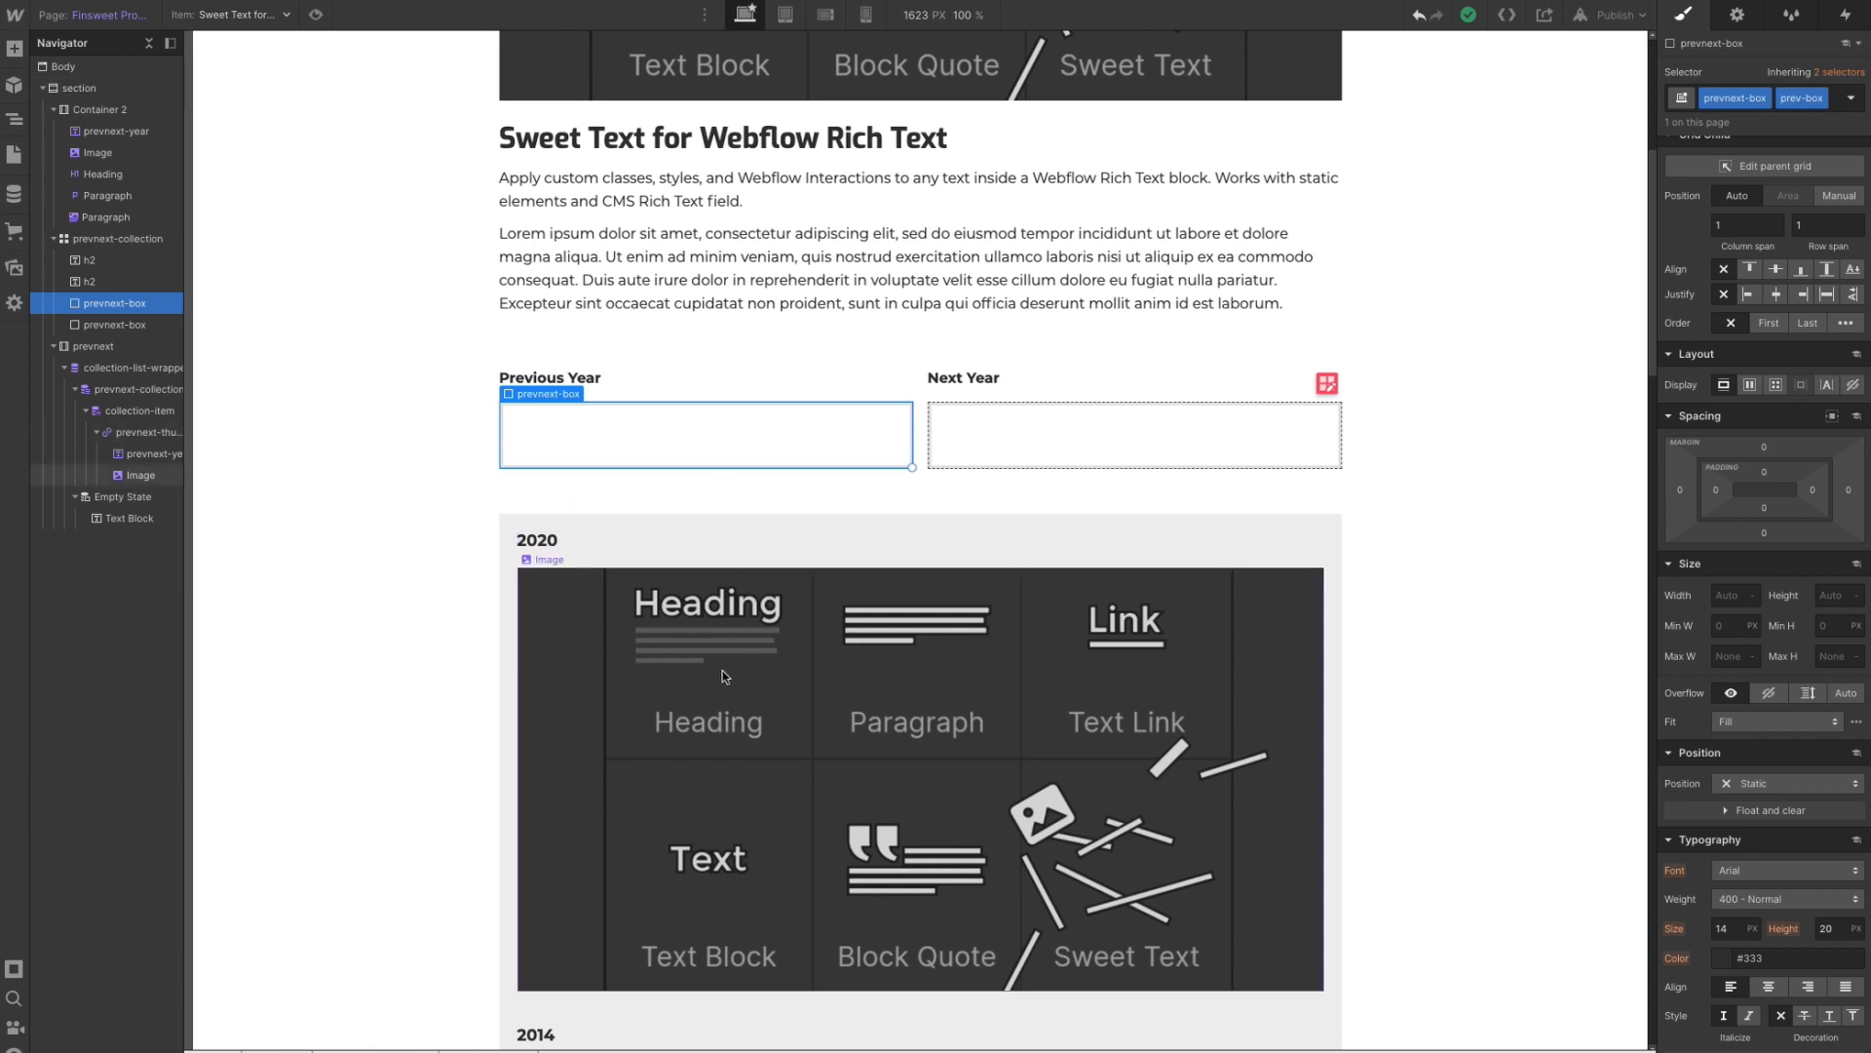
- Add a Text Block below the image inside the prevnext-thumbnail link block and give it the existing h2 class
{"action": "scroll", "coordinate": [721, 673], "scroll_direction": "down", "scroll_amount": 3}
{"action": "left_click", "coordinate": [712, 573]}
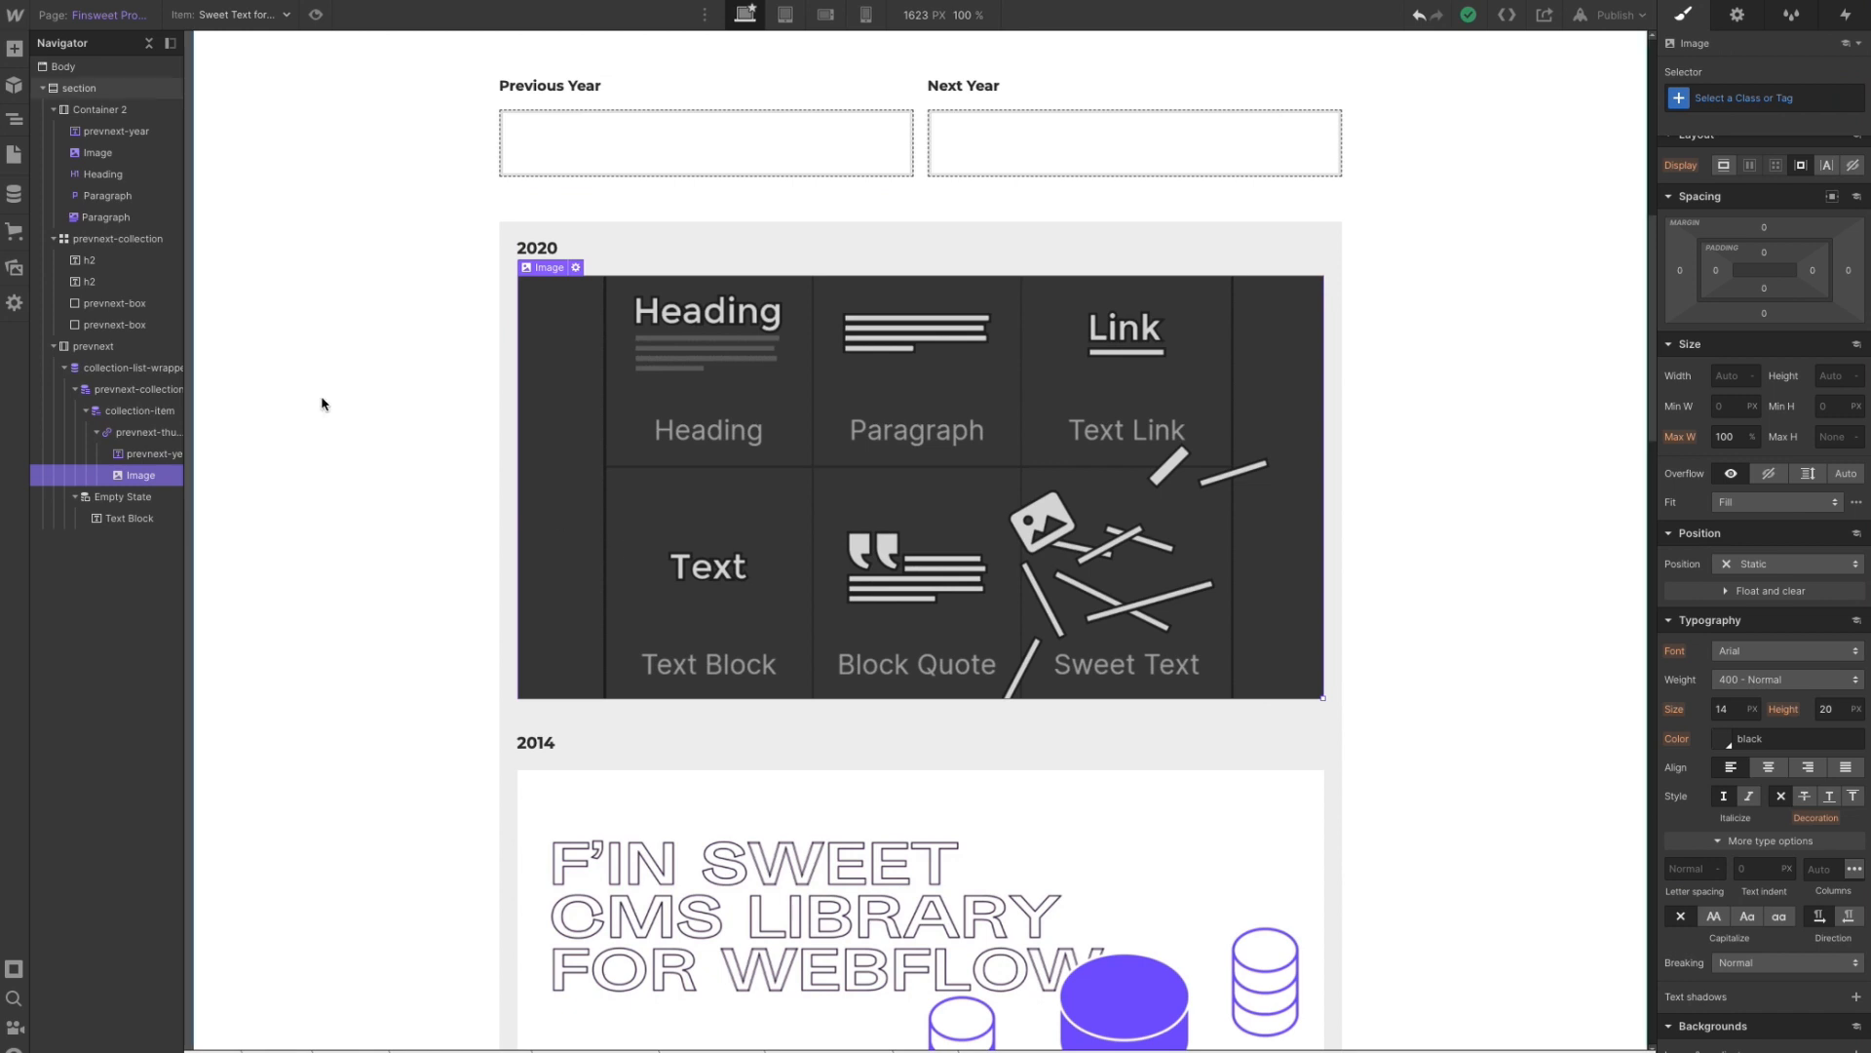
{"action": "left_click", "coordinate": [14, 48]}
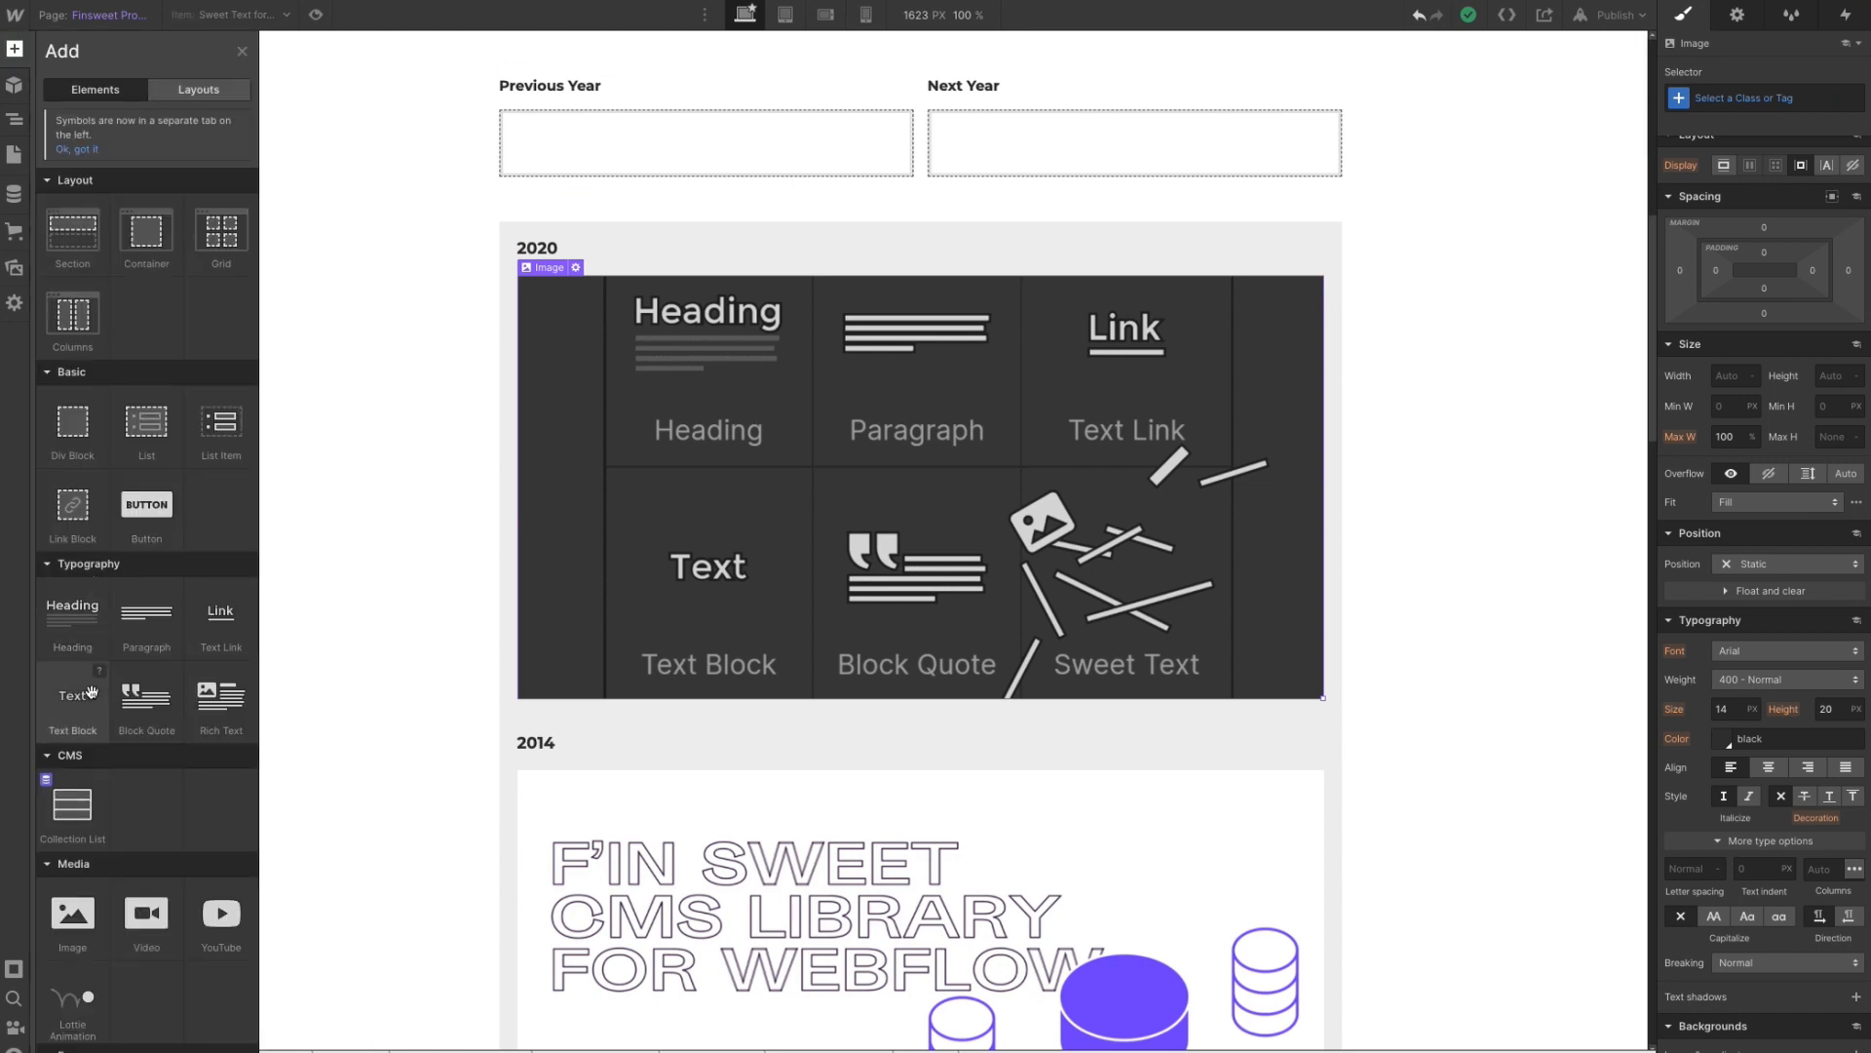
{"action": "left_click_drag", "start_coordinate": [78, 693], "coordinate": [153, 506]}
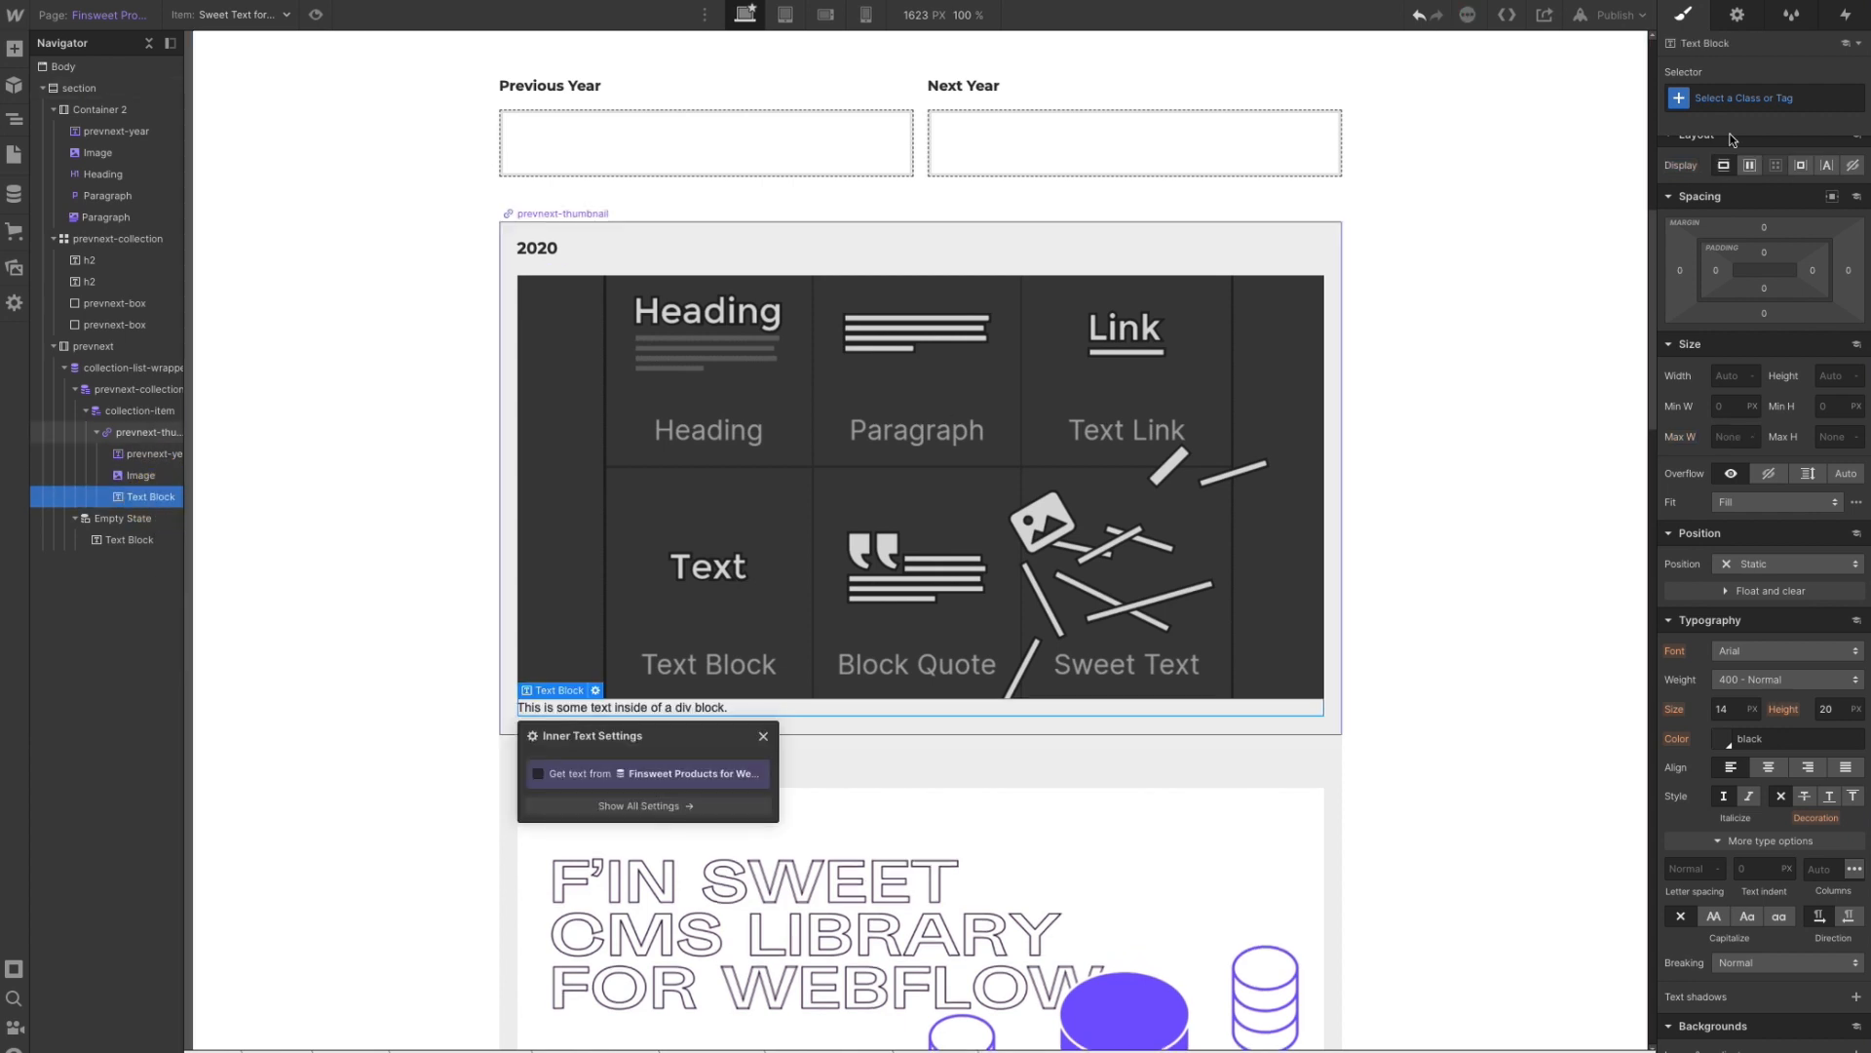
{"action": "left_click", "coordinate": [1760, 98]}
{"action": "type", "text": "h2"}
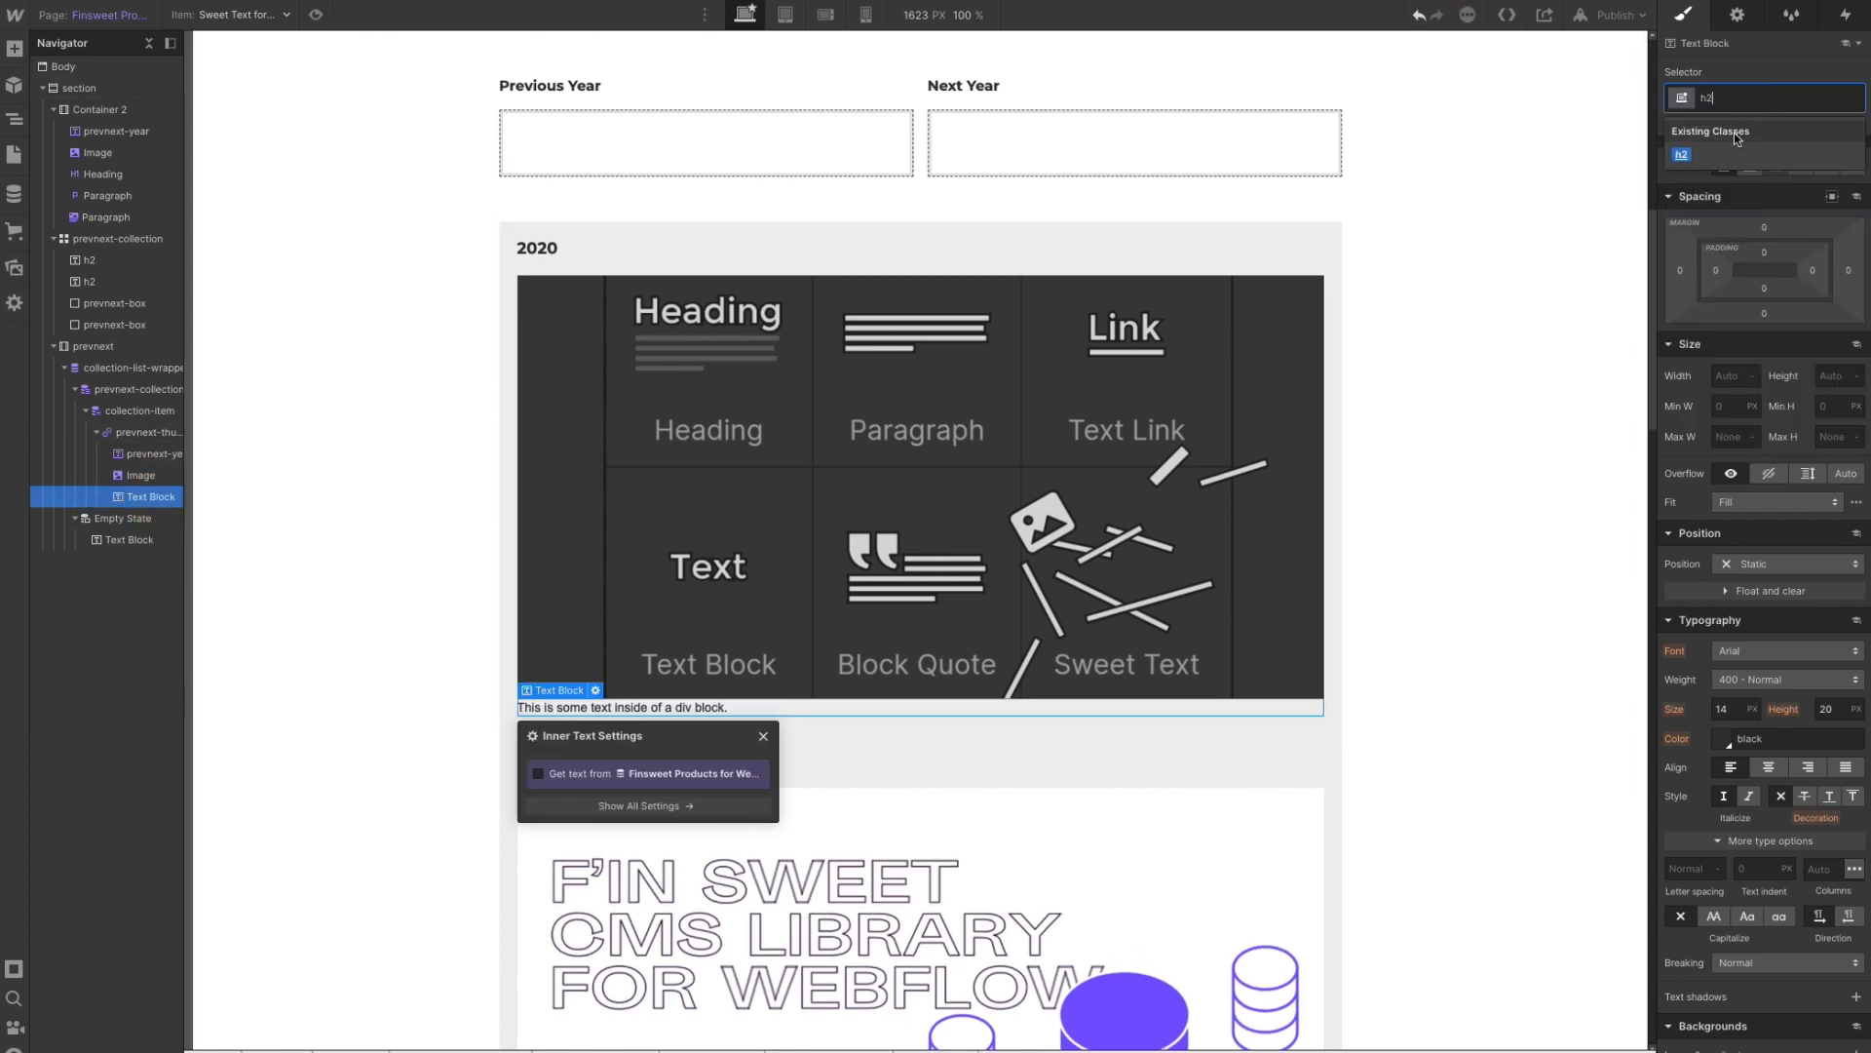
{"action": "key", "text": "Return"}
- Get the h2 text block's content from the Title field of the Finsweet Products collection
{"action": "left_click", "coordinate": [575, 773]}
{"action": "left_click", "coordinate": [579, 796]}
{"action": "left_click", "coordinate": [591, 834]}
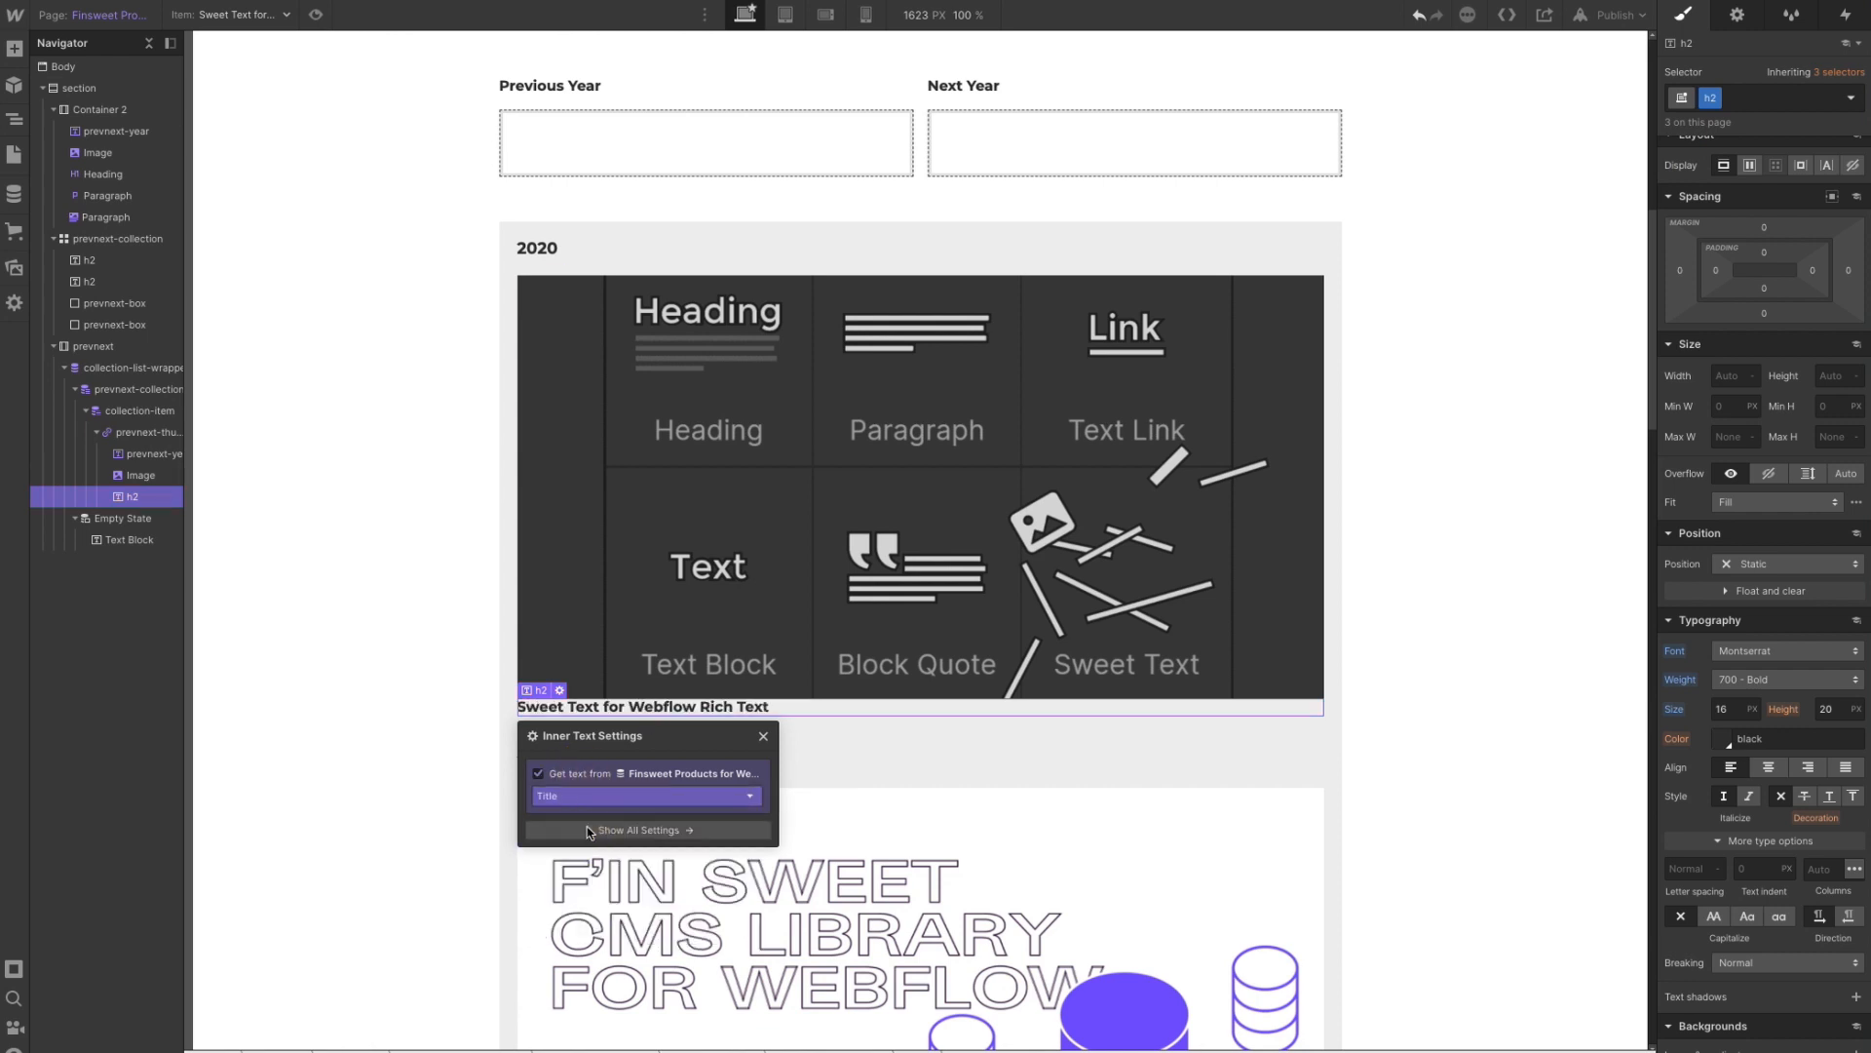
{"action": "left_click", "coordinate": [854, 752]}
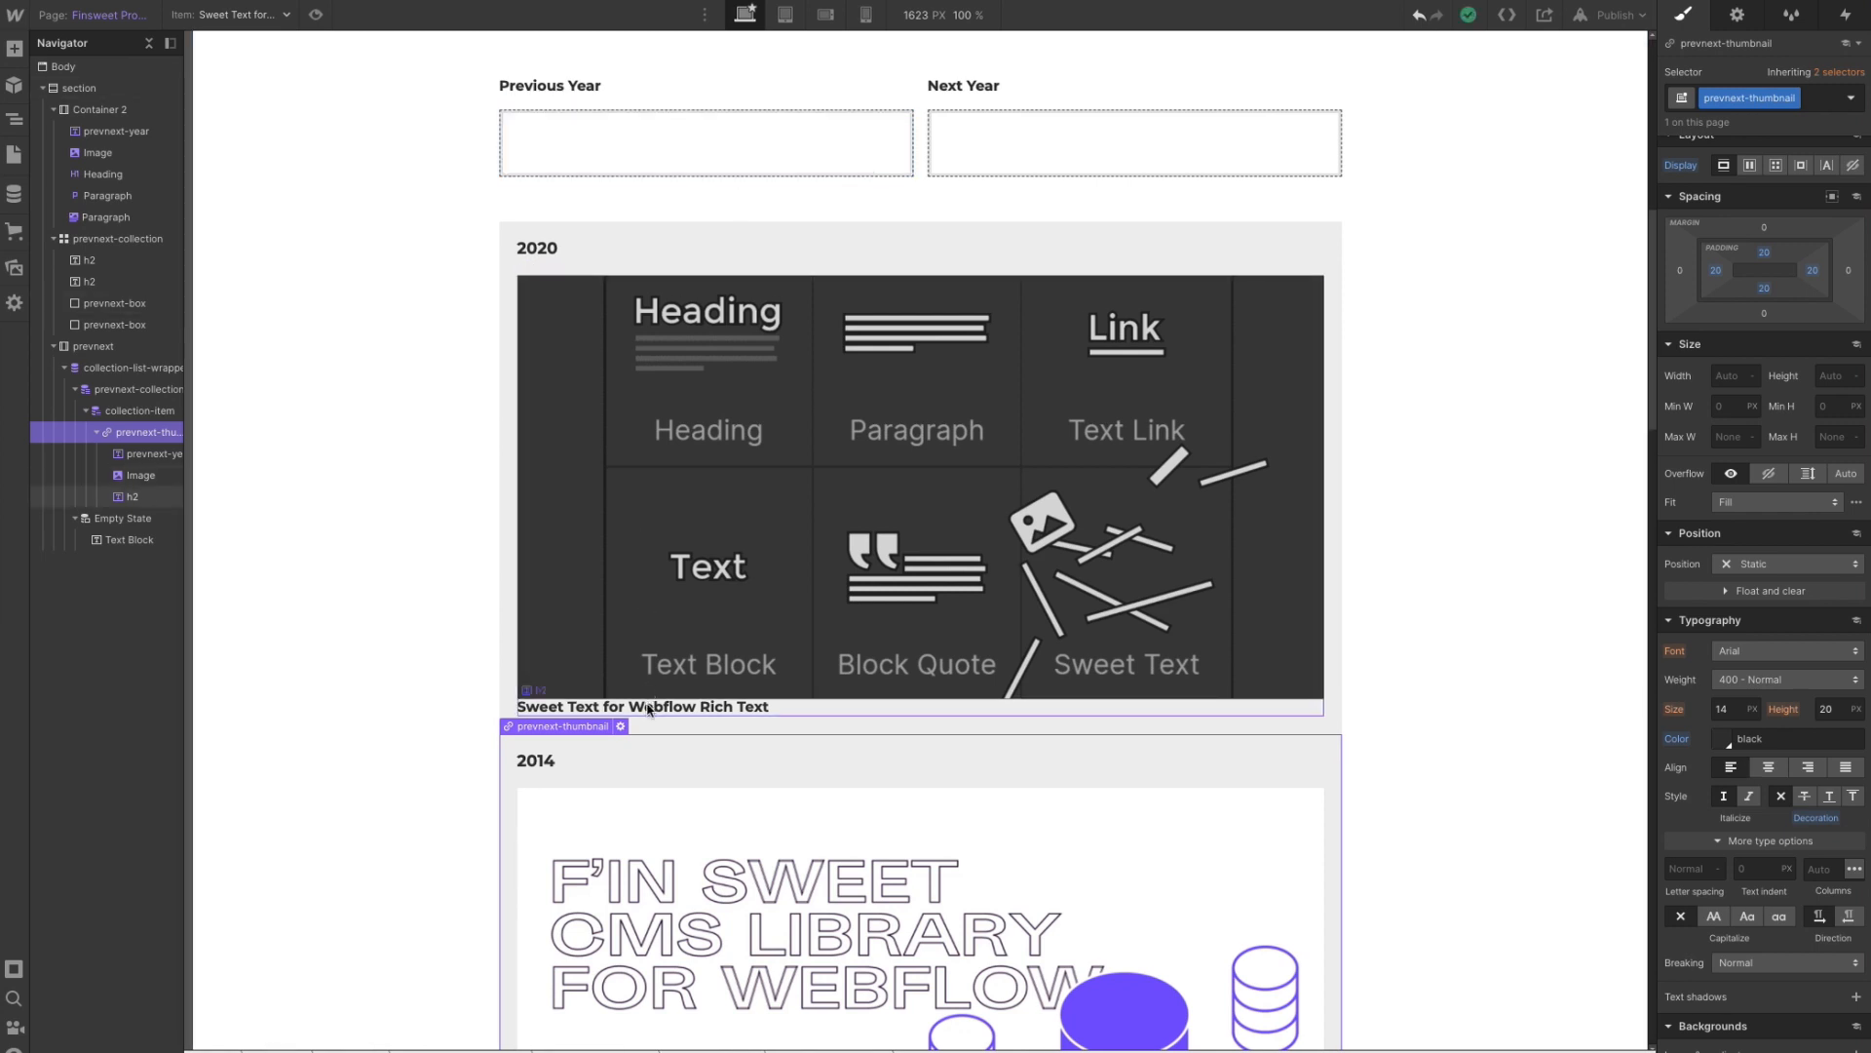
- Set the bottom margin of the image inside the prevnext-thumbnail to 20 px
{"action": "left_click", "coordinate": [679, 707]}
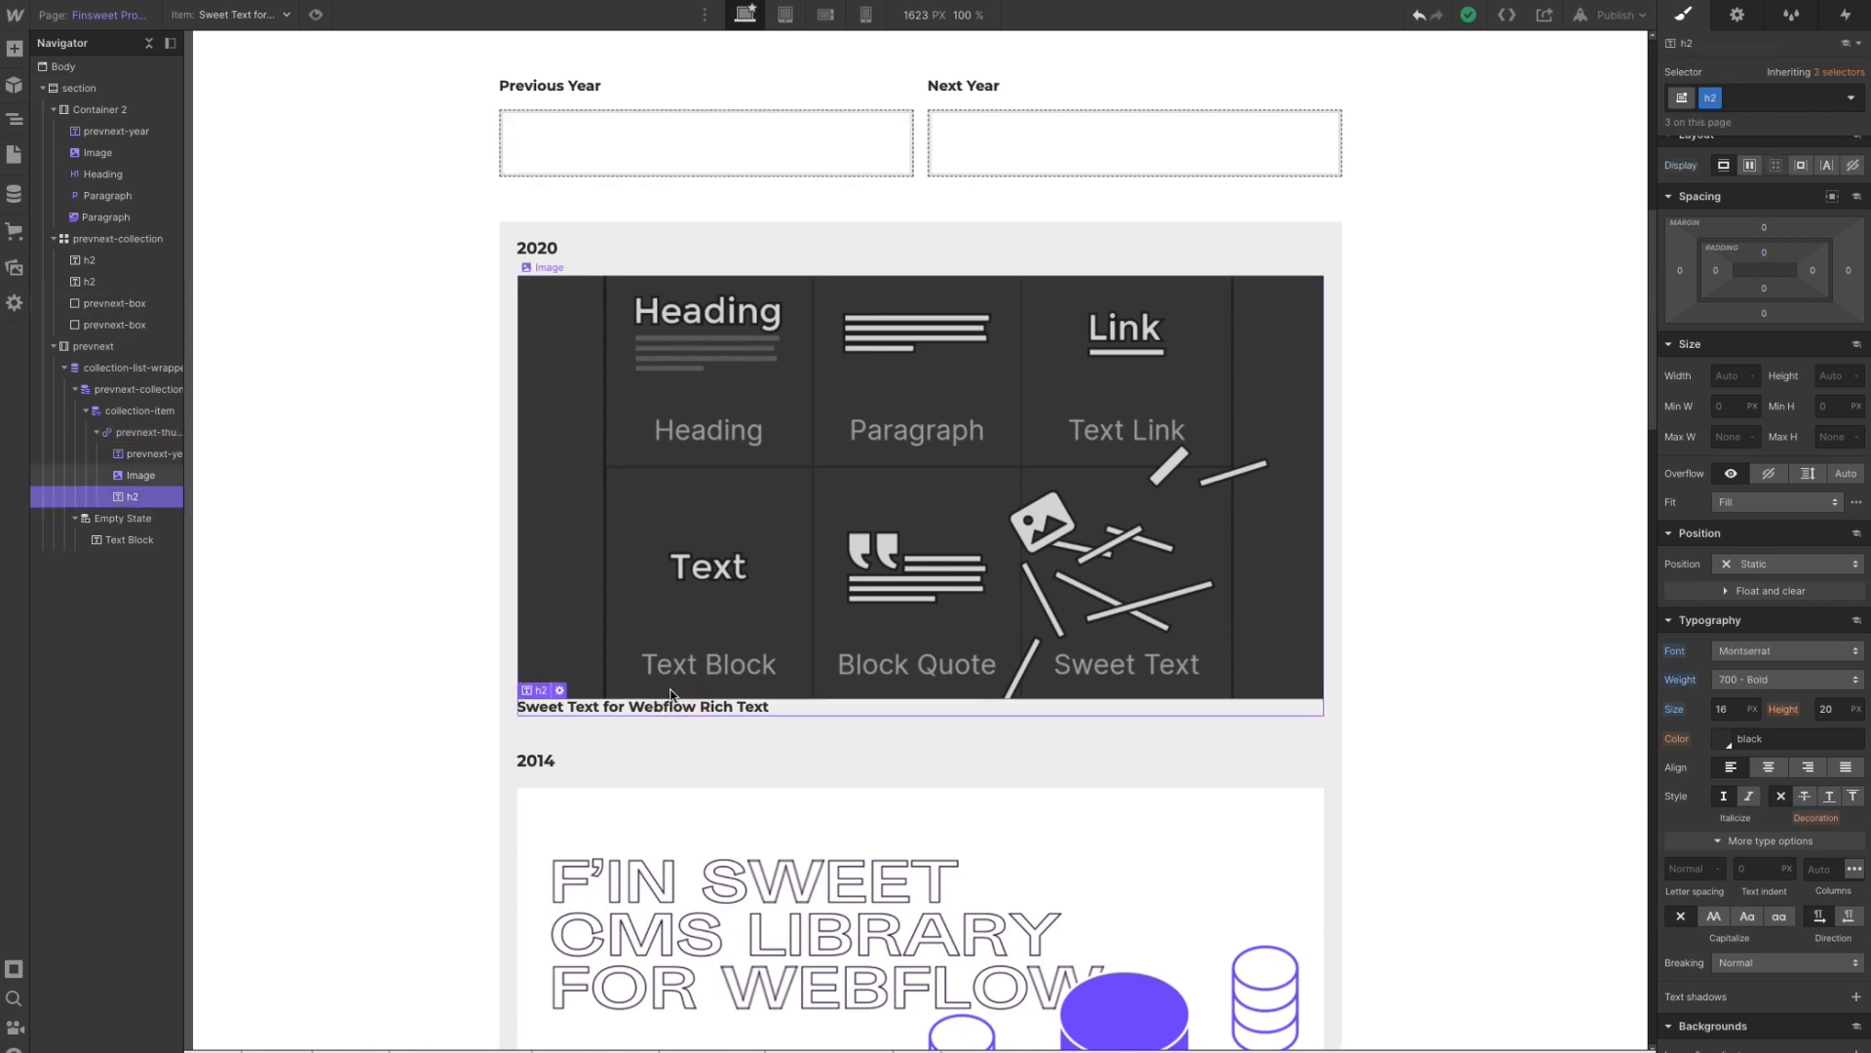
{"action": "left_click", "coordinate": [874, 435]}
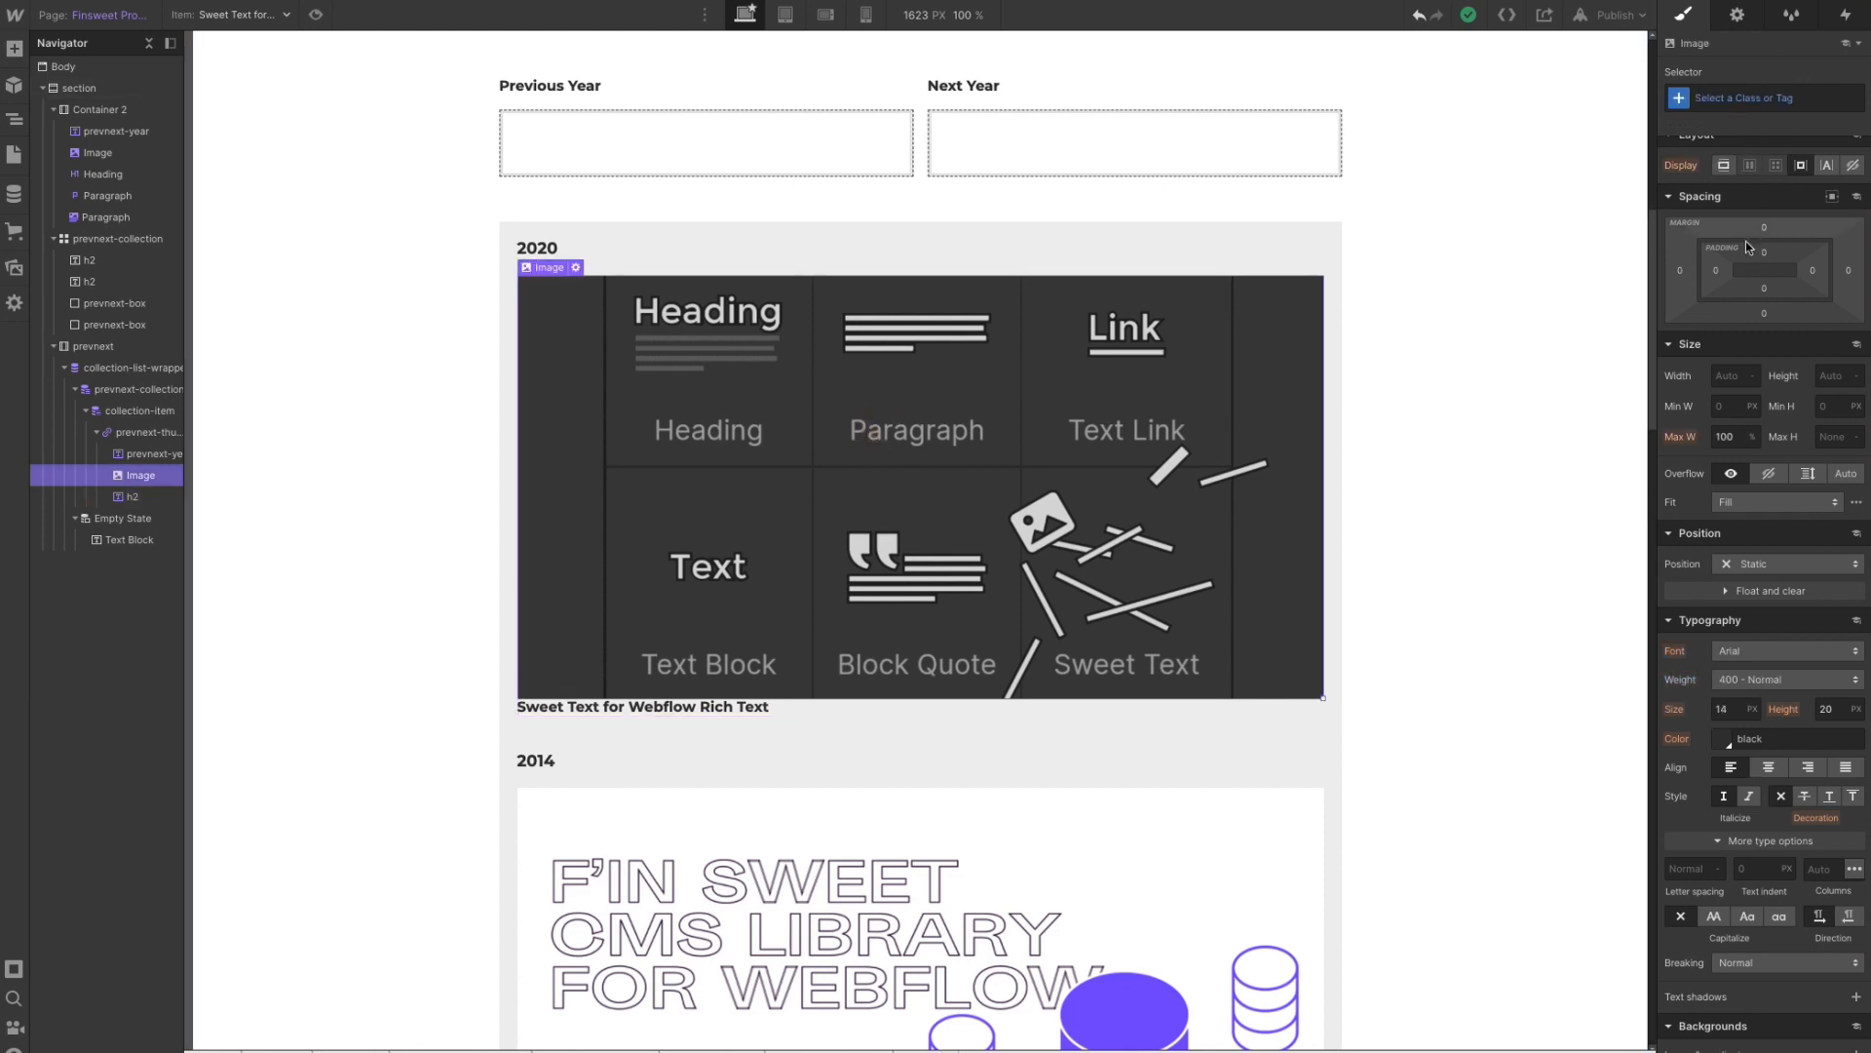
{"action": "left_click", "coordinate": [1764, 315]}
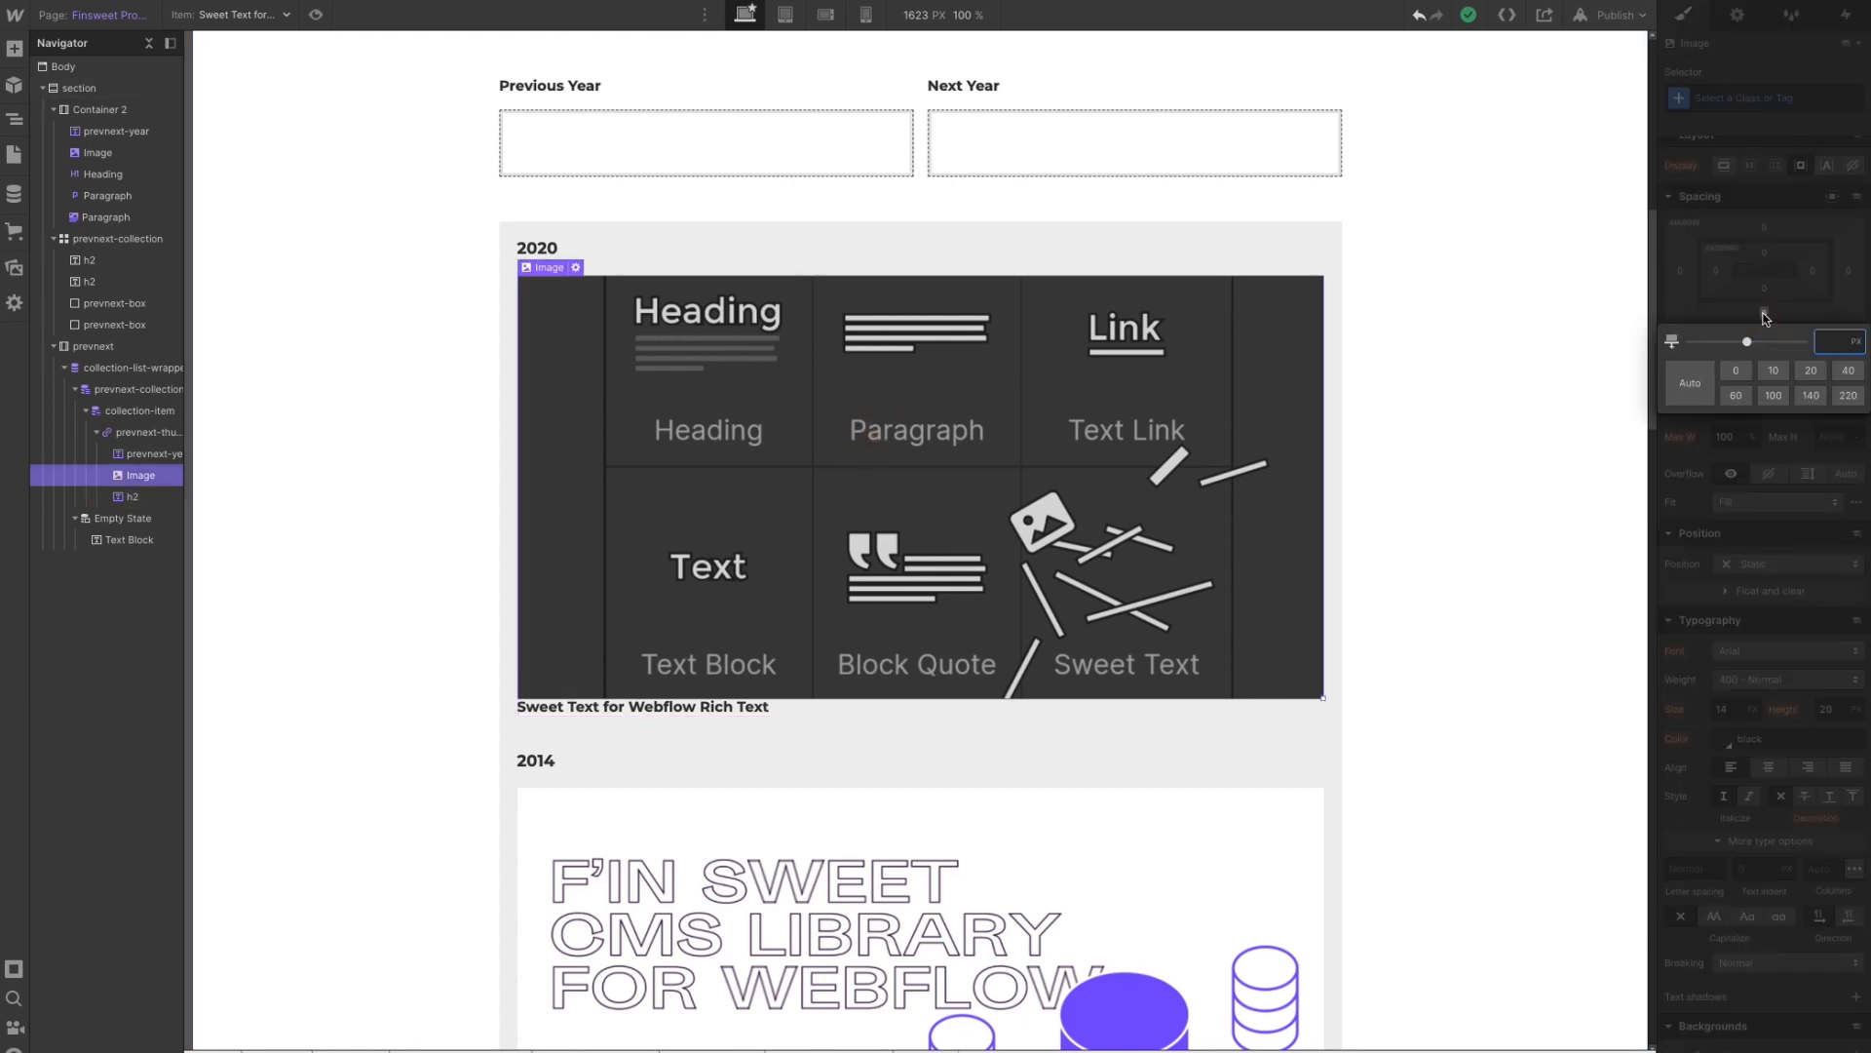
{"action": "key", "text": "Return"}
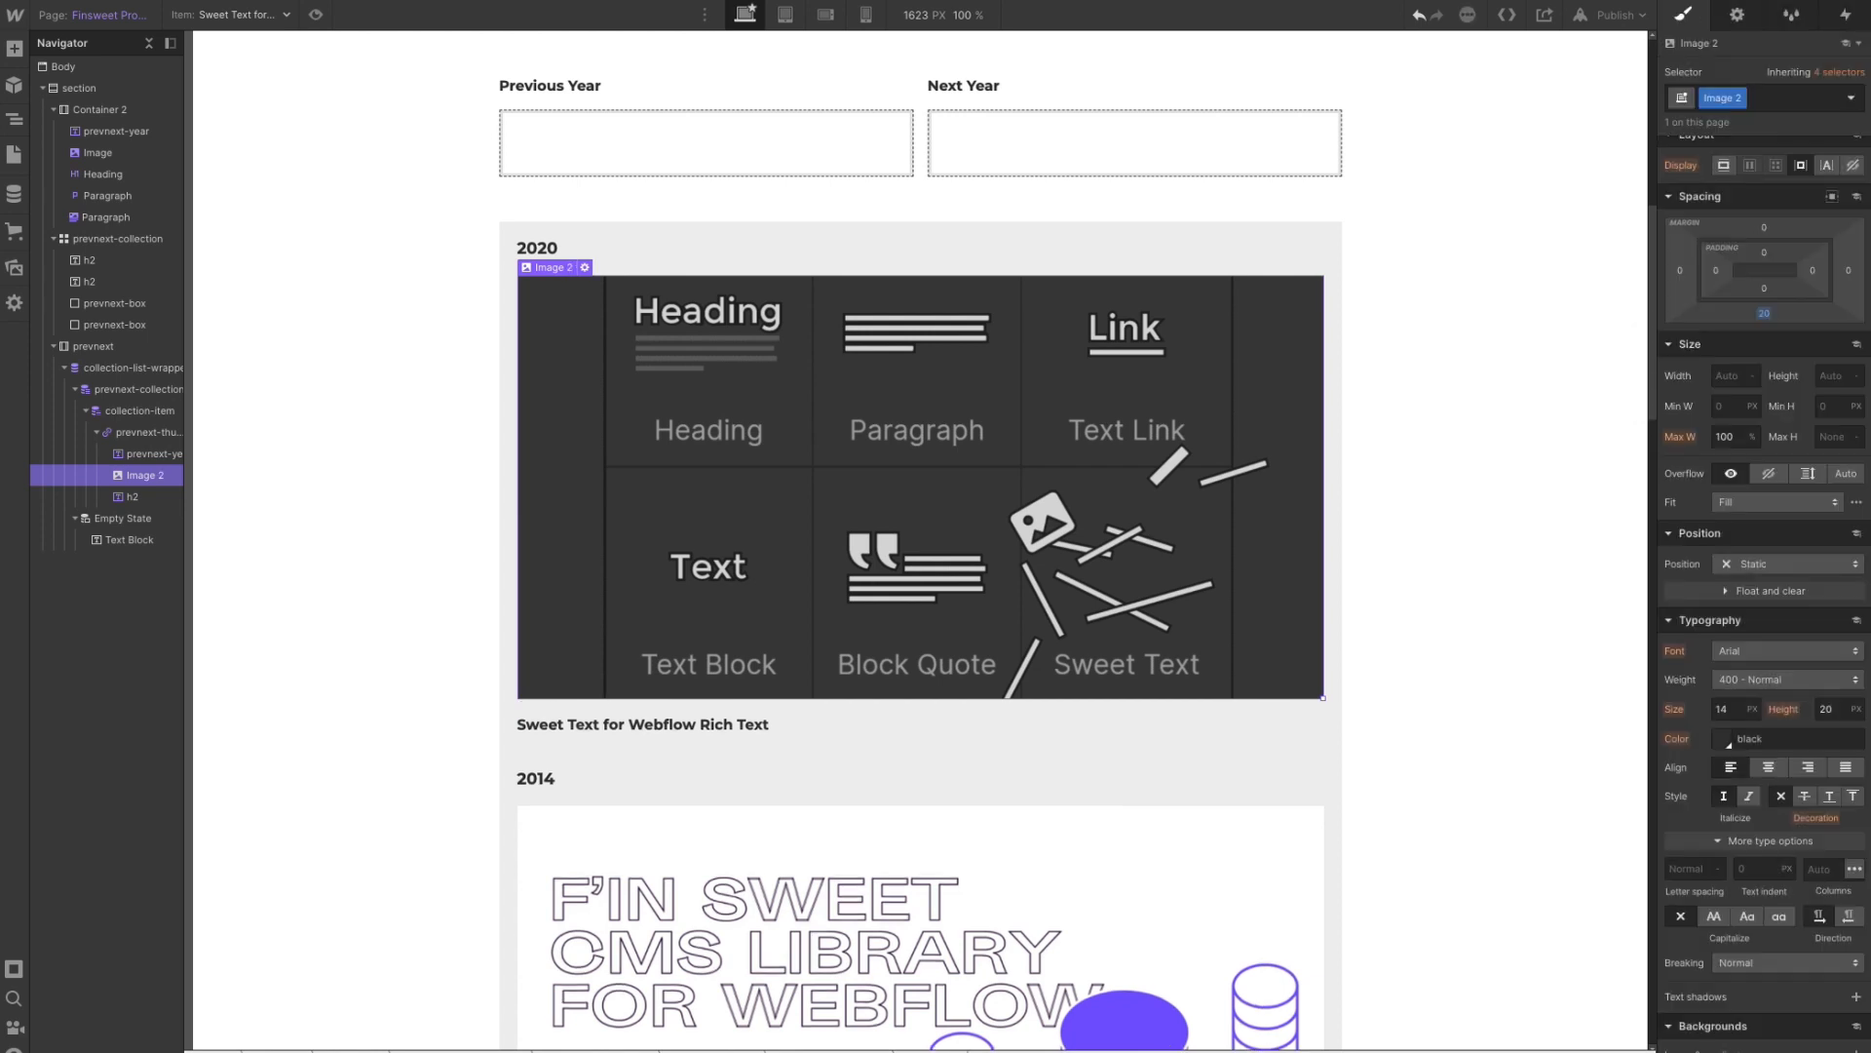
- Add a Paragraph below the thumbnail title, with its text from the Description field and the existing Paragraph class
{"action": "left_click", "coordinate": [604, 726]}
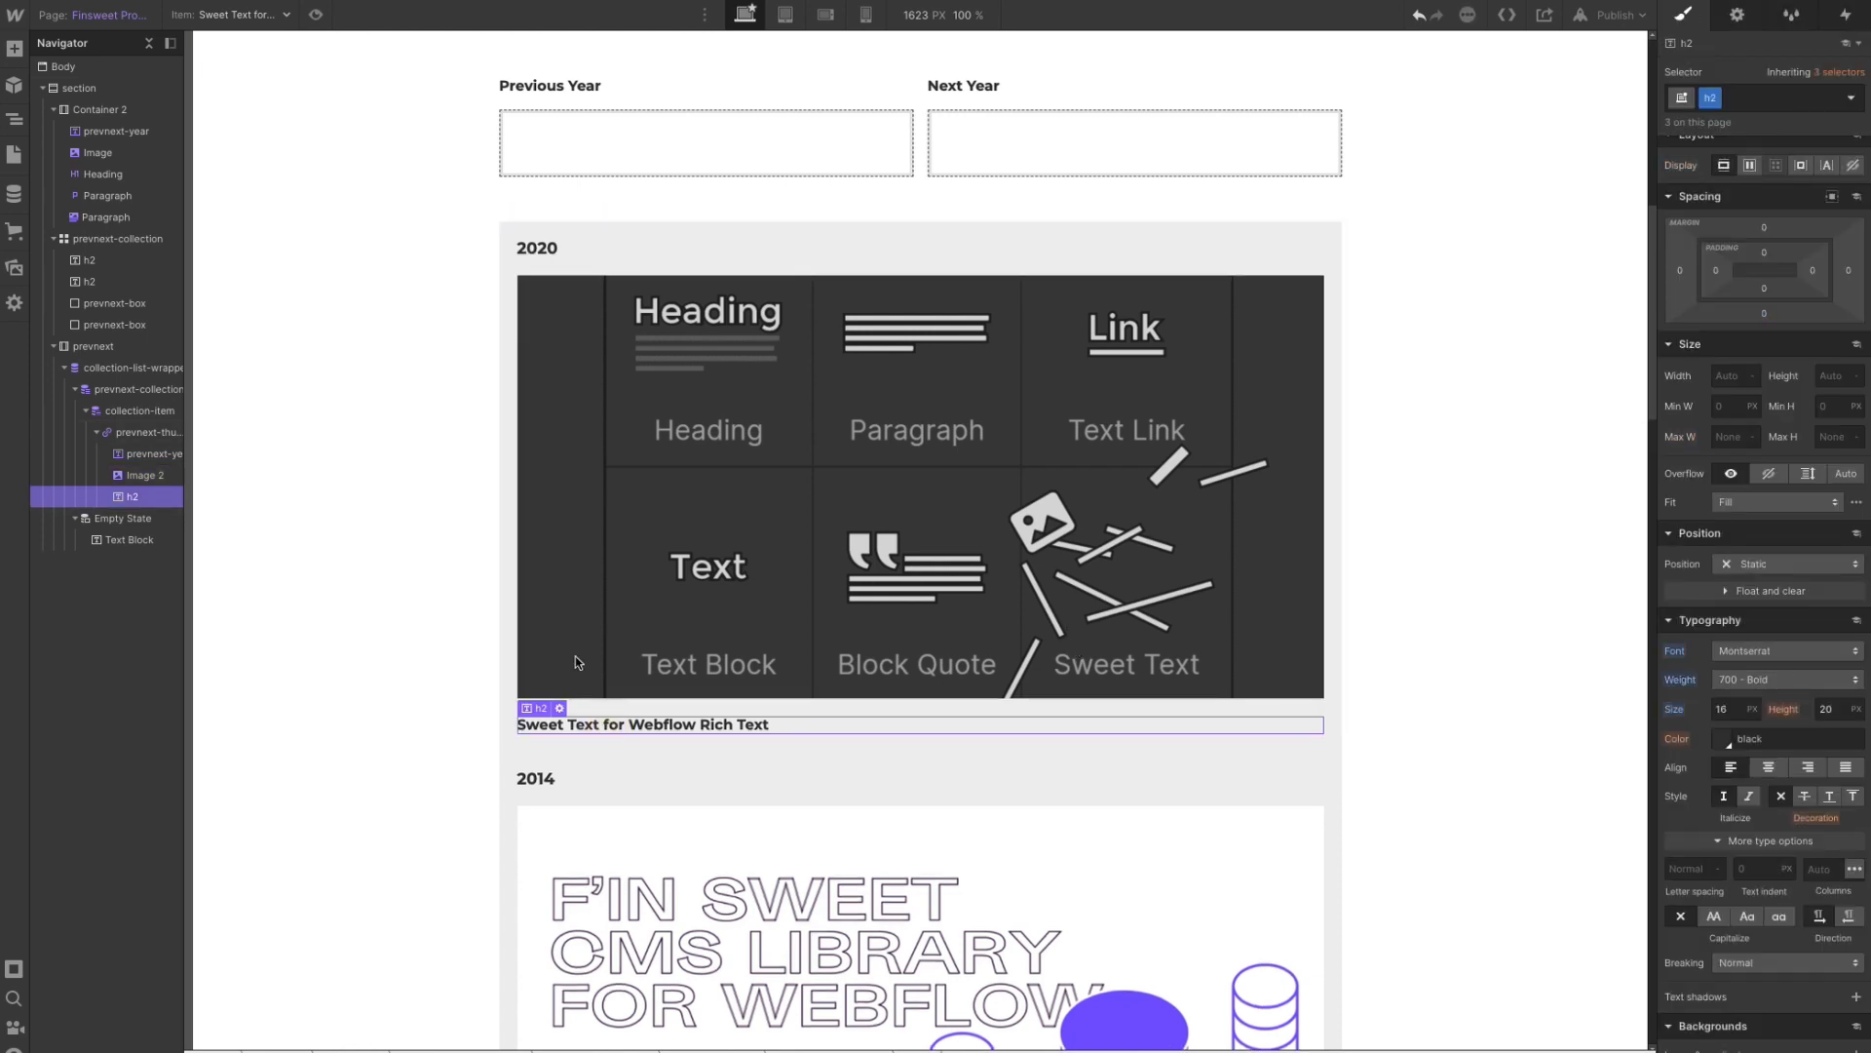
{"action": "left_click", "coordinate": [14, 48]}
{"action": "left_click_drag", "start_coordinate": [134, 633], "coordinate": [558, 770]}
{"action": "left_click", "coordinate": [538, 845]}
{"action": "left_click", "coordinate": [582, 867]}
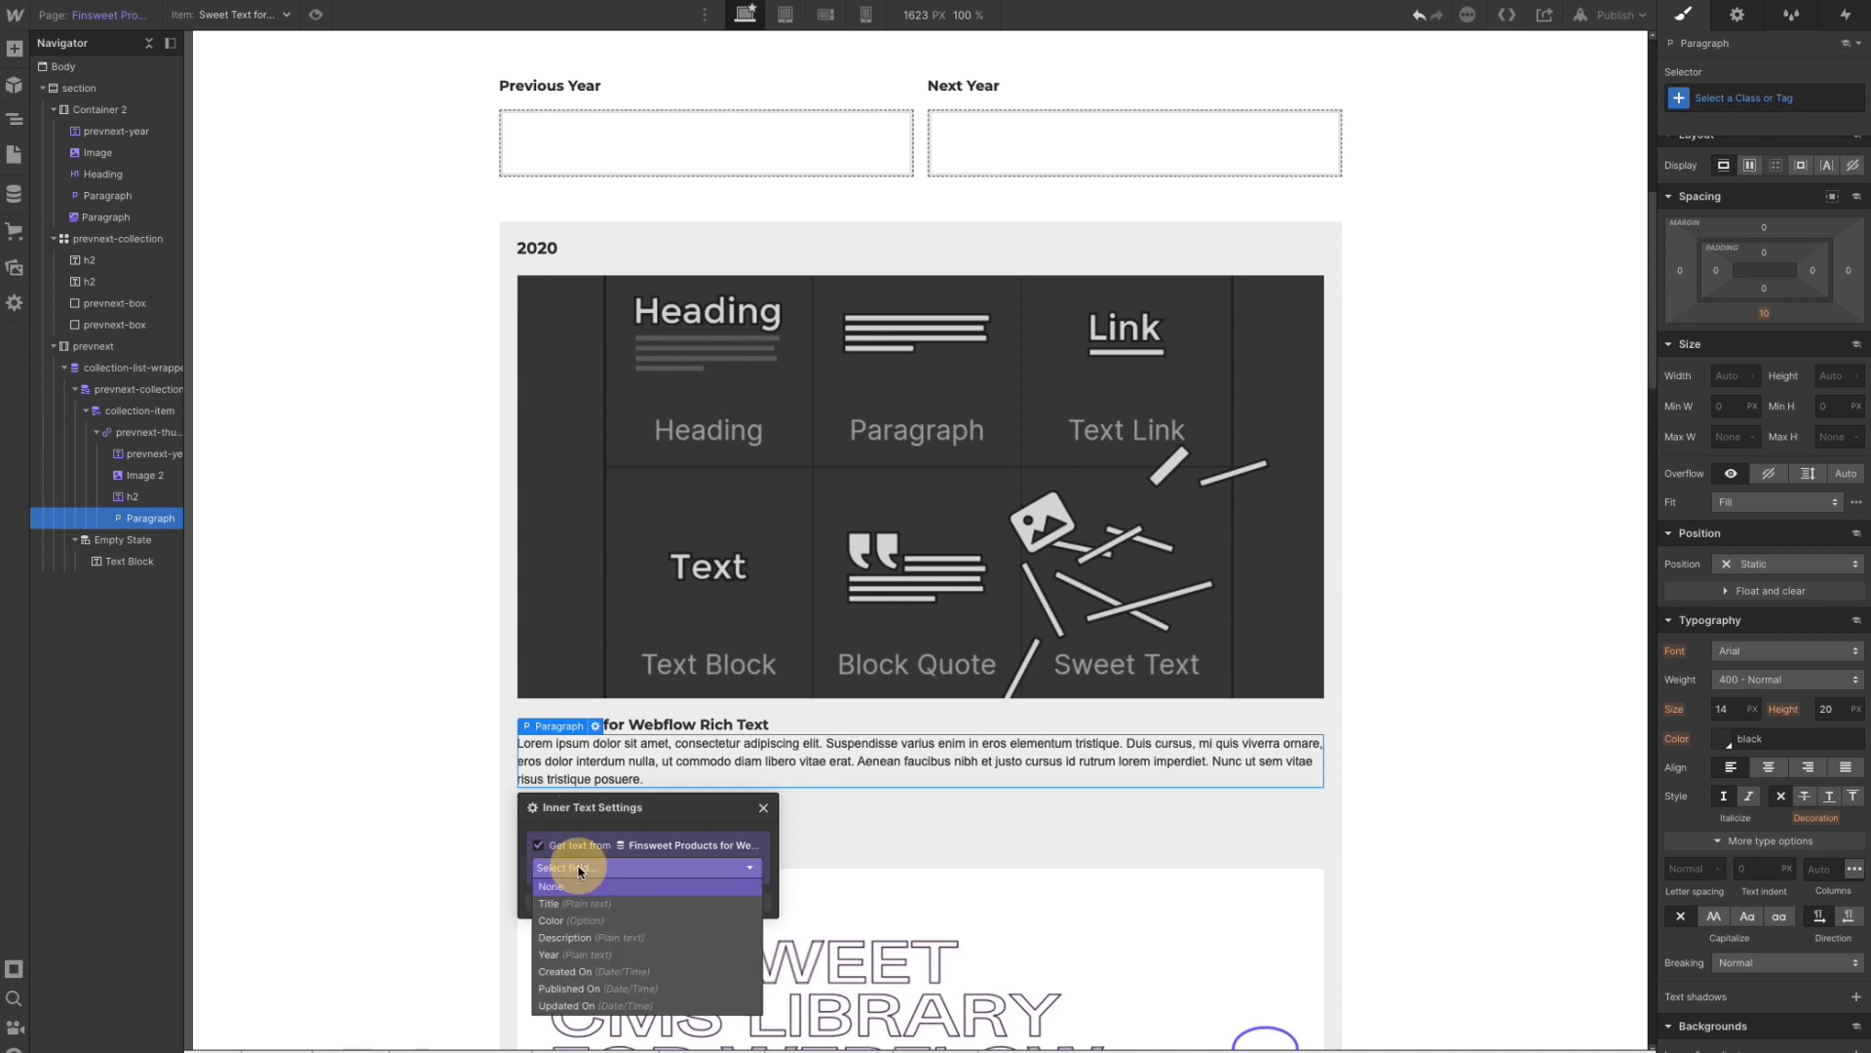
{"action": "left_click", "coordinate": [582, 937]}
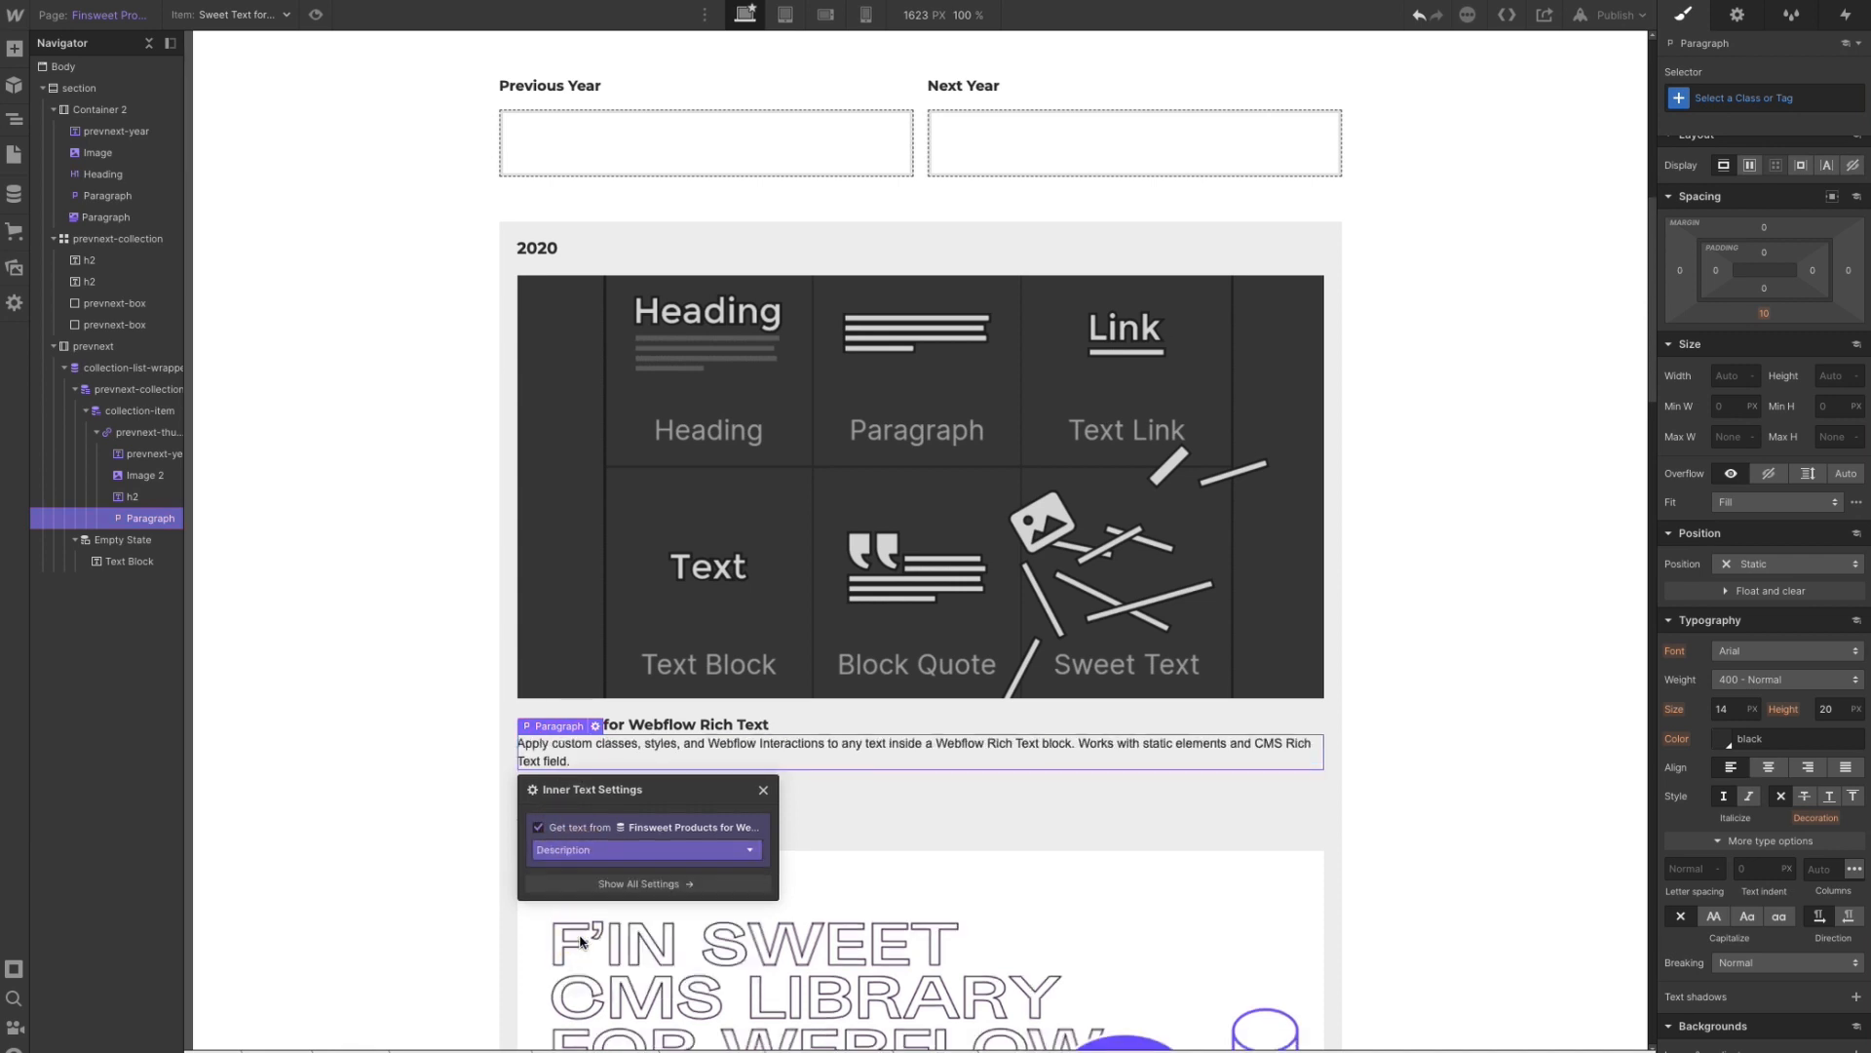
{"action": "left_click", "coordinate": [1726, 97]}
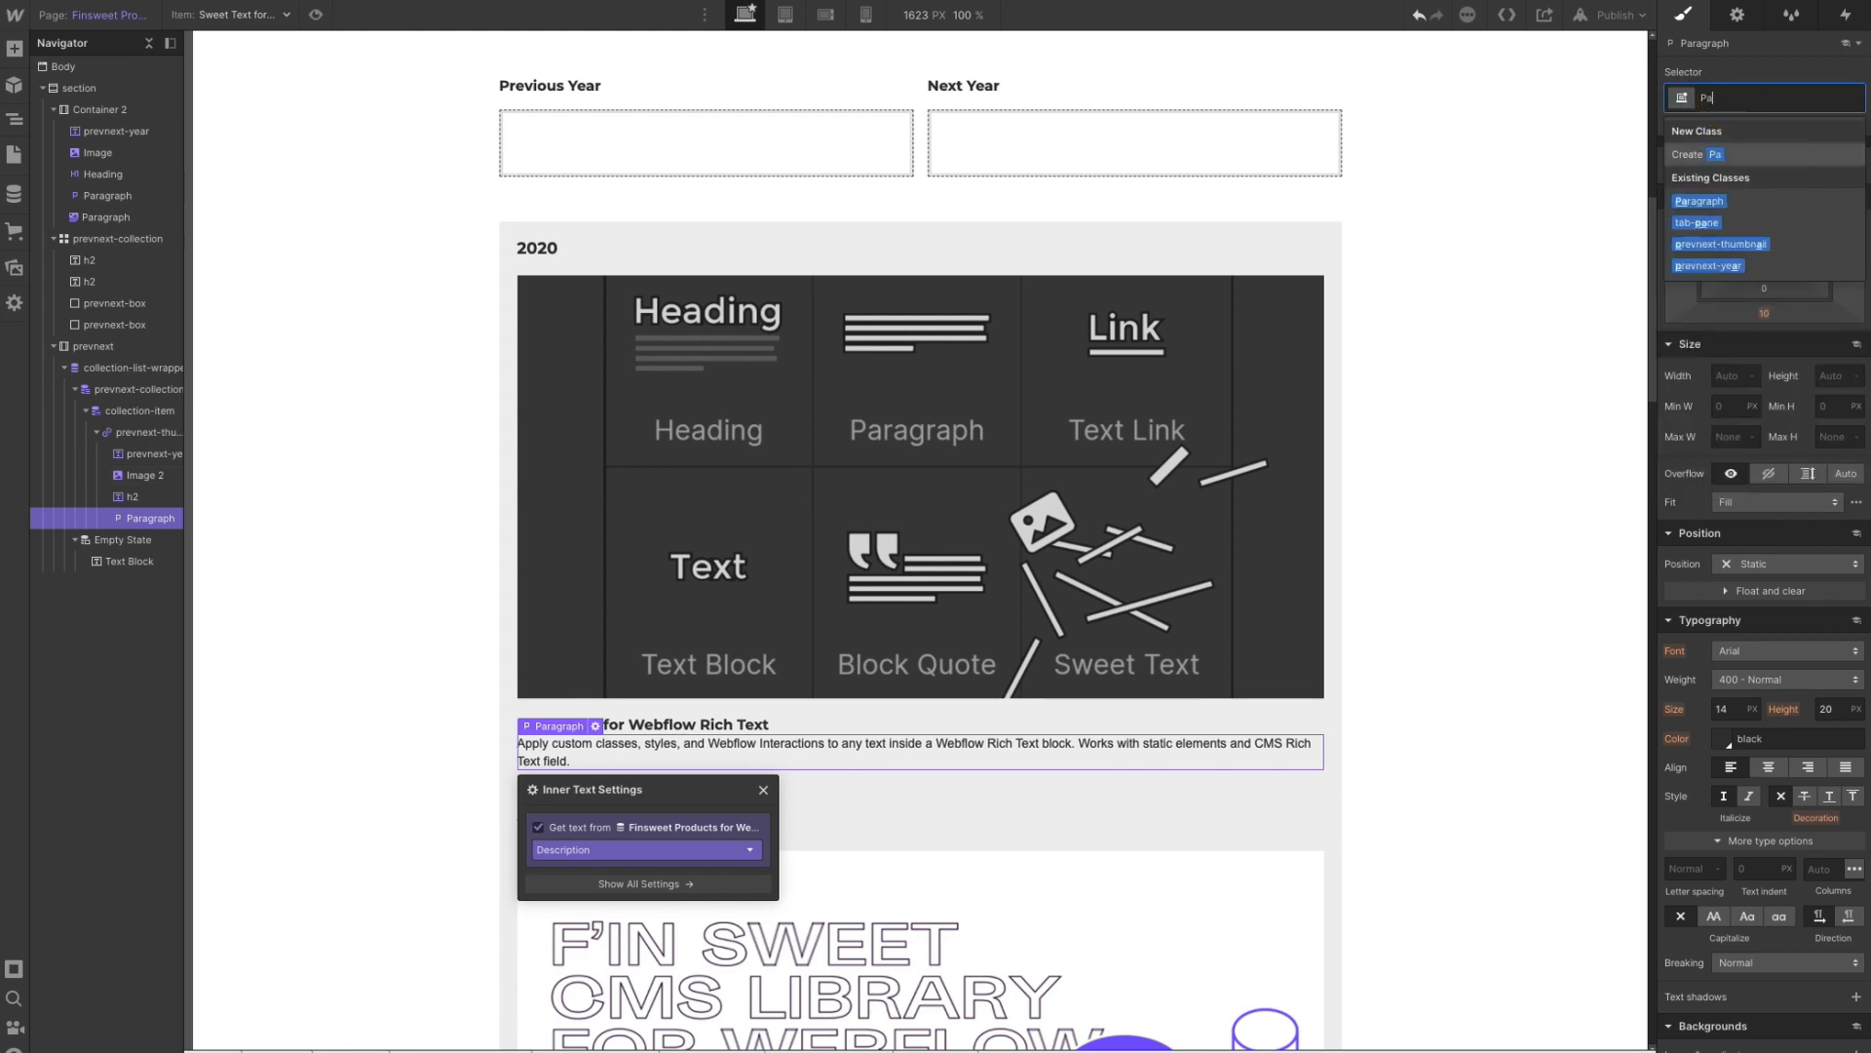
{"action": "left_click", "coordinate": [1726, 205]}
- Set the bottom margin of the prevnext-thumbnail link block's Current state to 20 px
{"action": "left_click", "coordinate": [835, 789]}
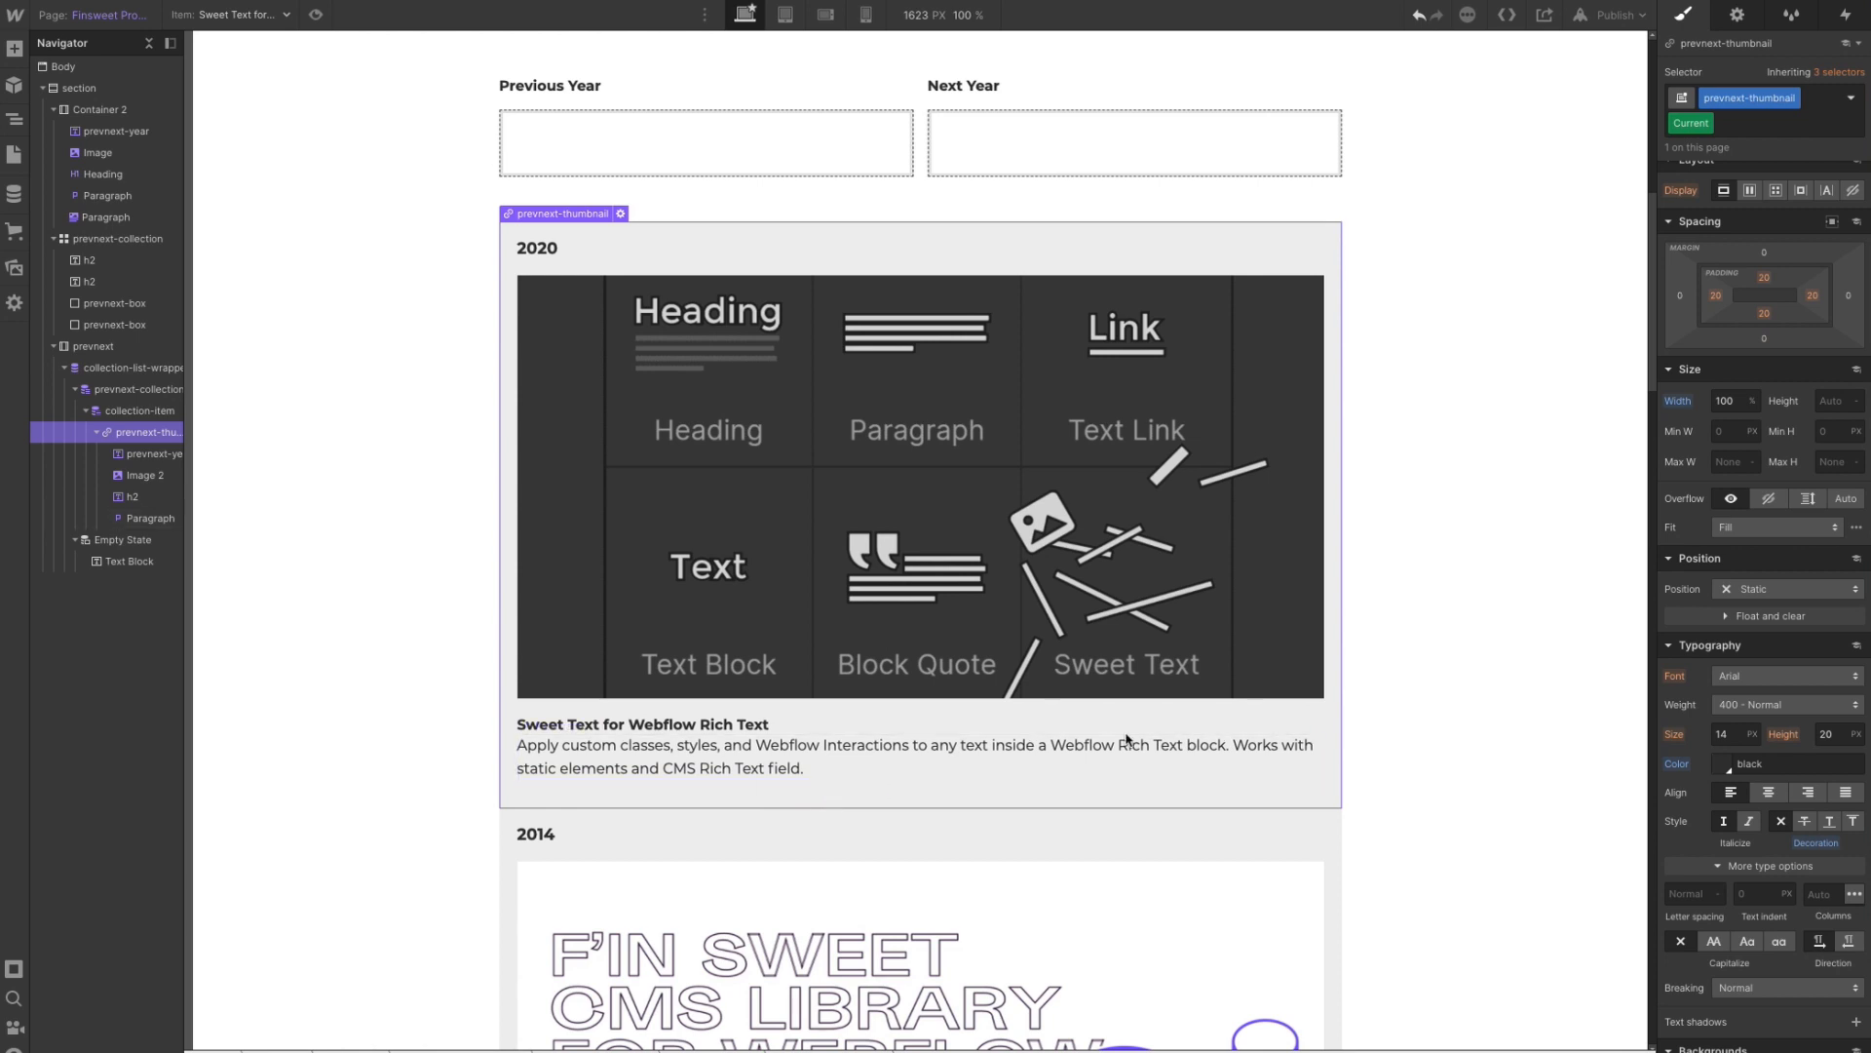
{"action": "left_click", "coordinate": [1765, 338]}
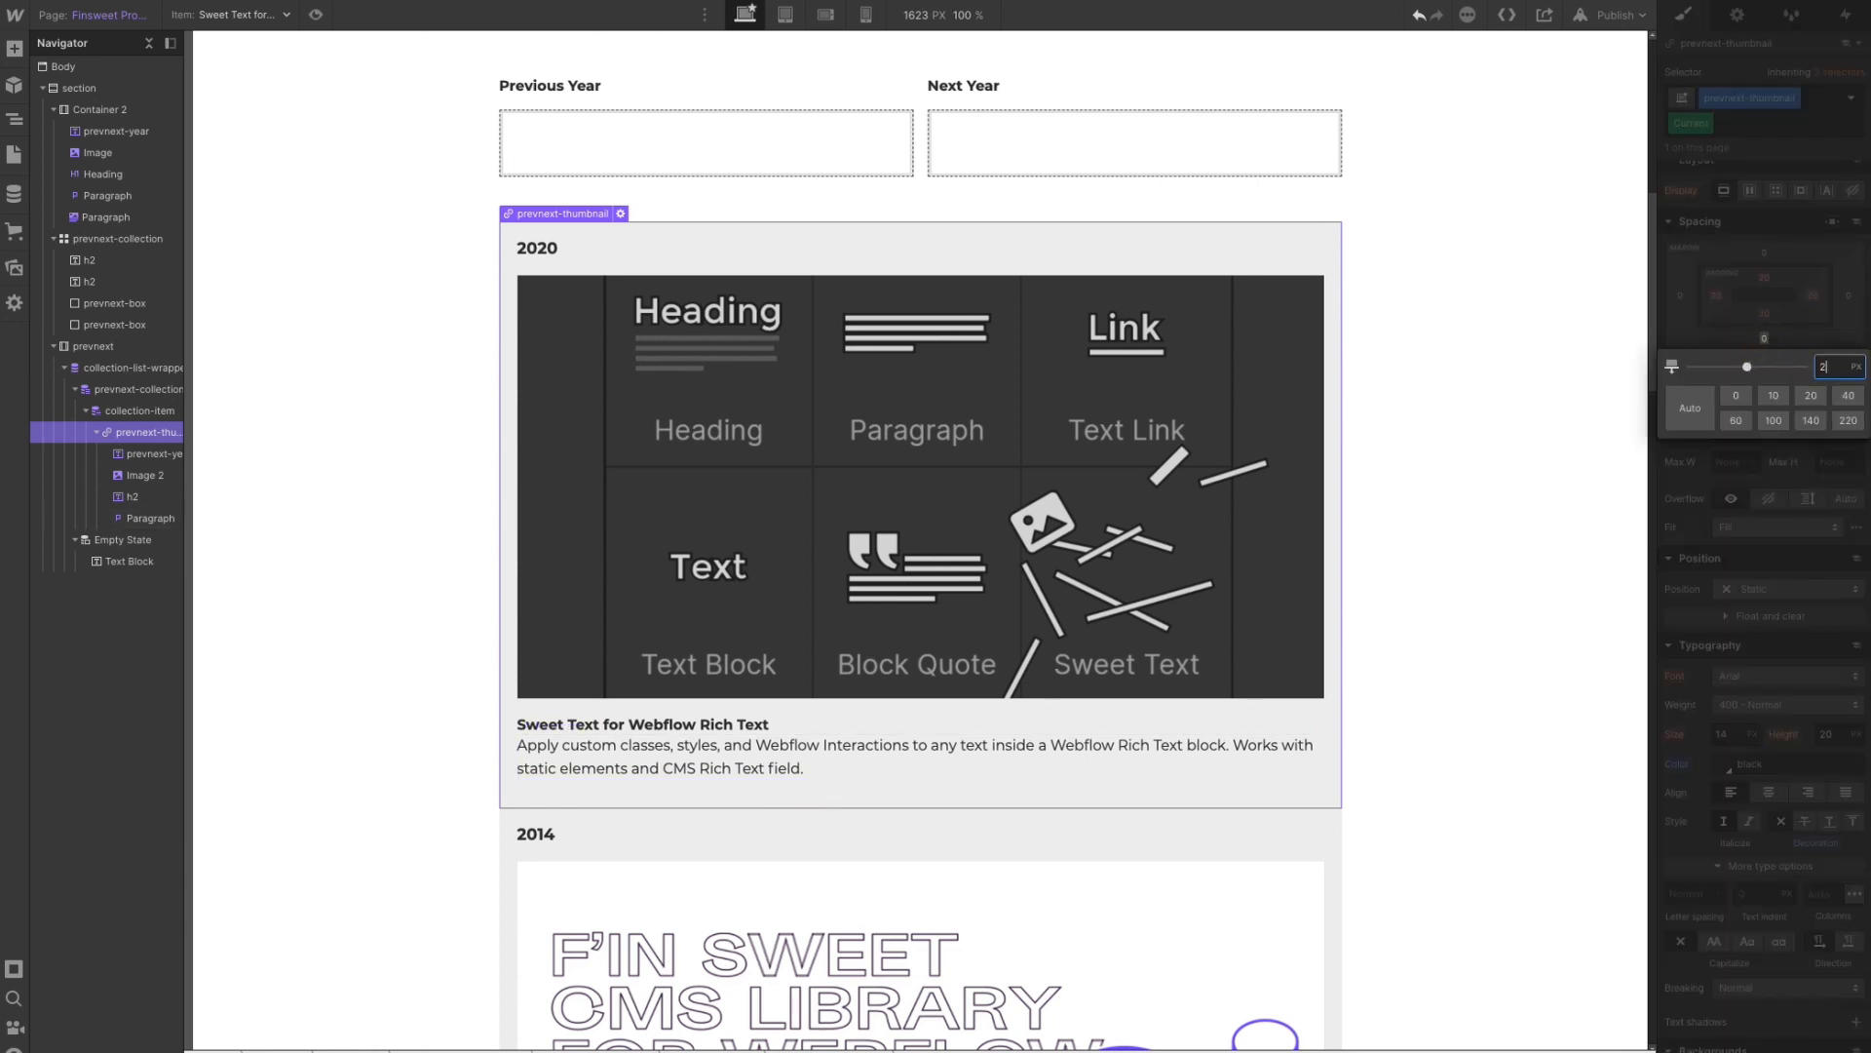
{"action": "type", "text": "20"}
{"action": "key", "text": "Return"}
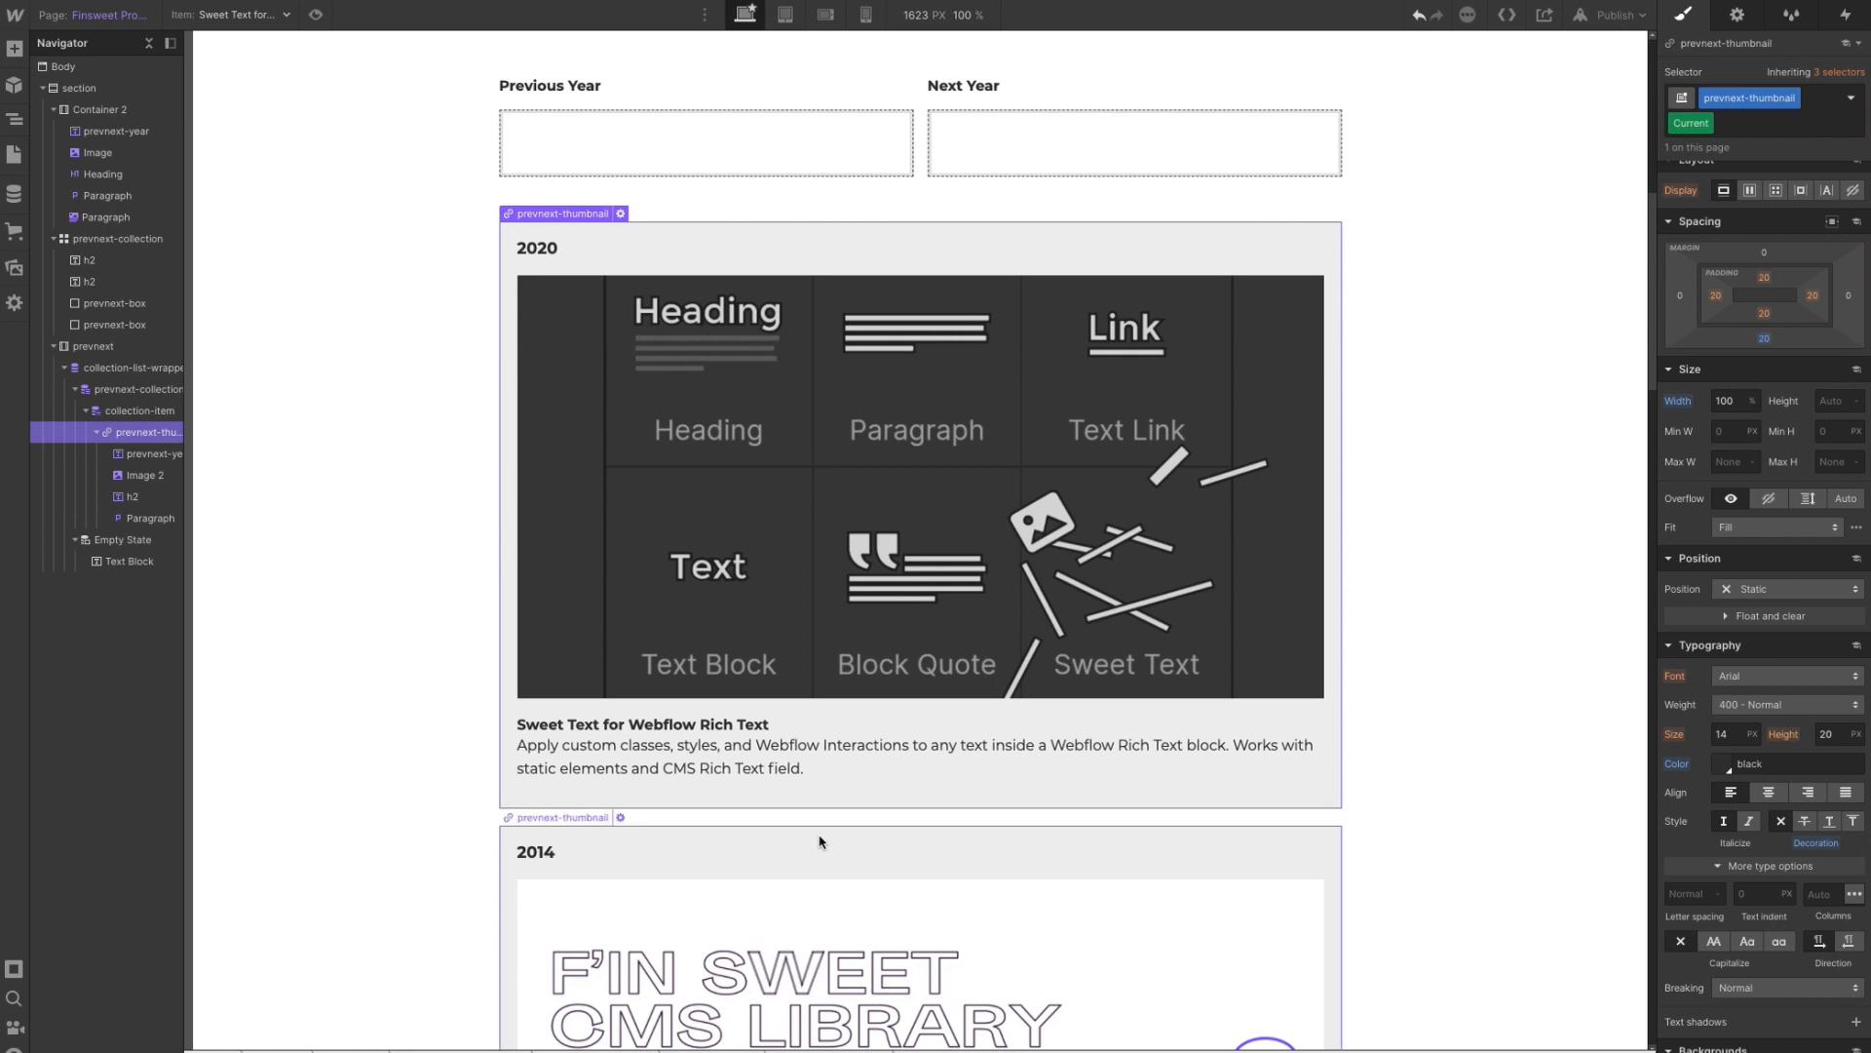
- Set the bottom margin of the regular, non-current prevnext-thumbnail links to 20 px
{"action": "scroll", "coordinate": [819, 841], "scroll_direction": "down", "scroll_amount": 5}
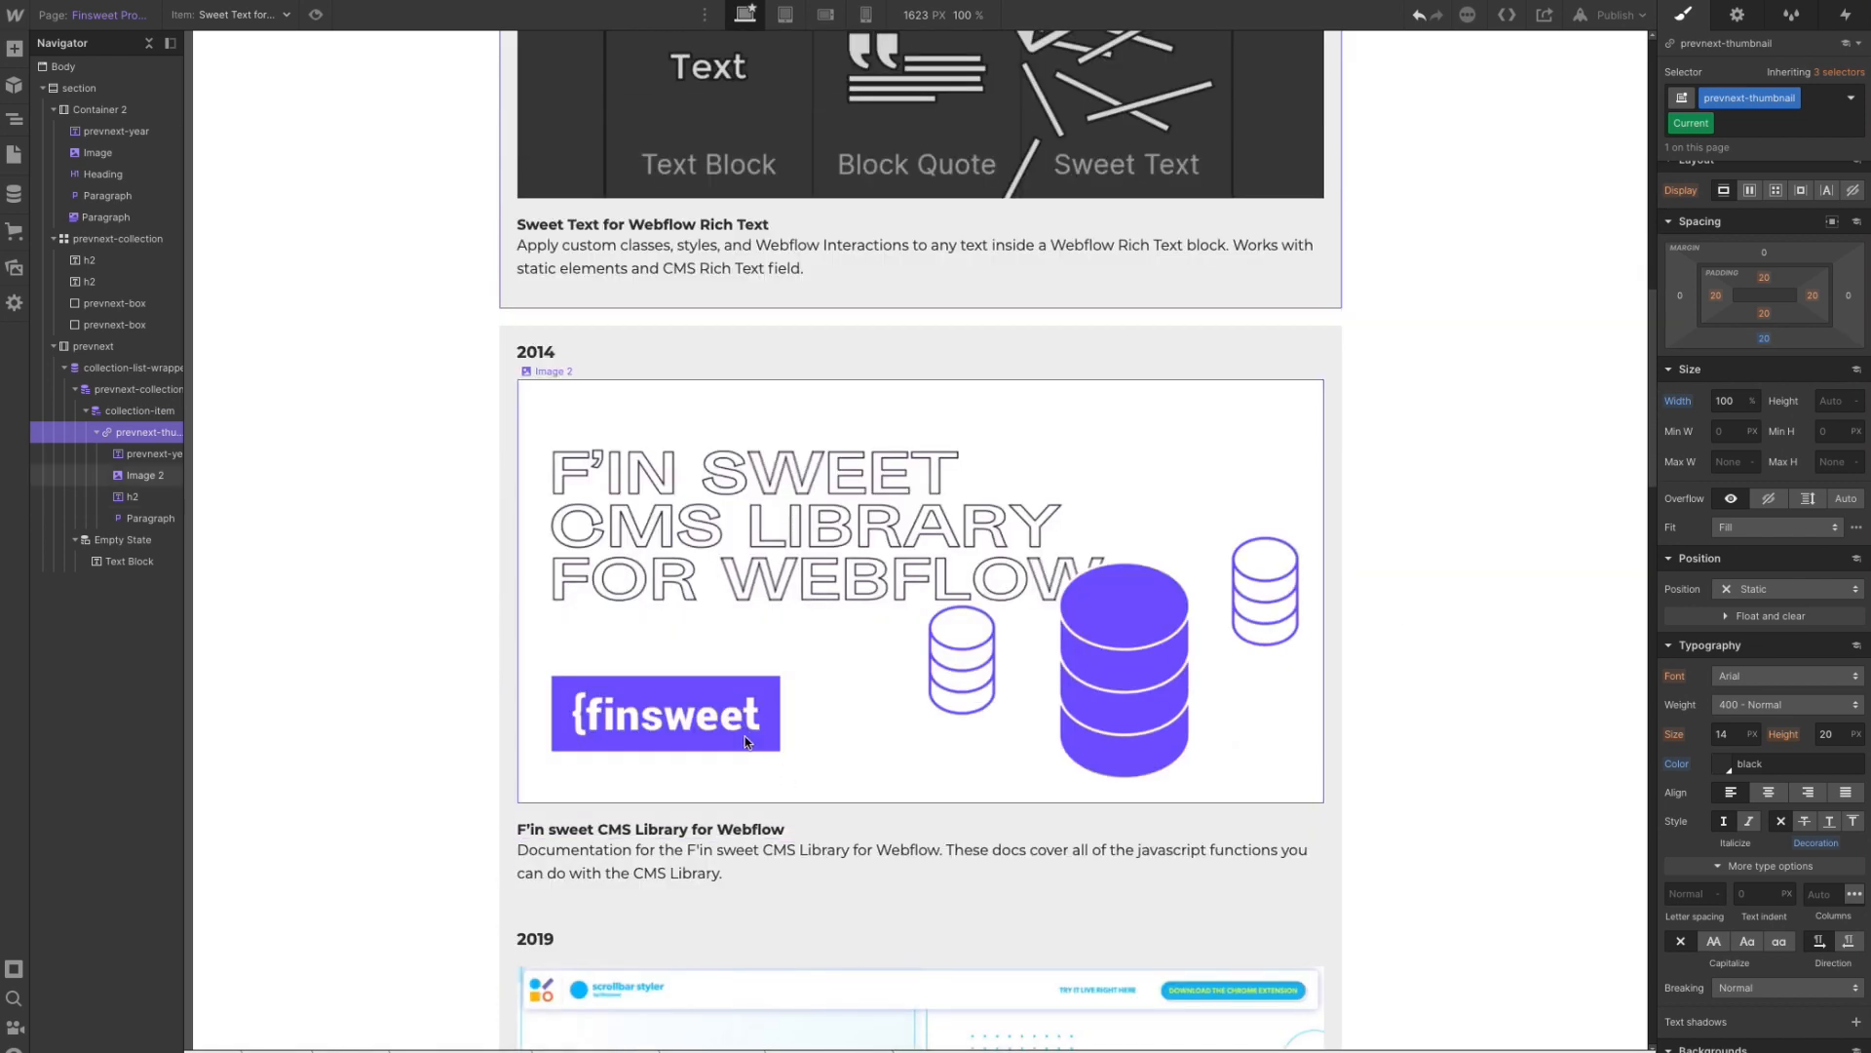
{"action": "left_click", "coordinate": [634, 334]}
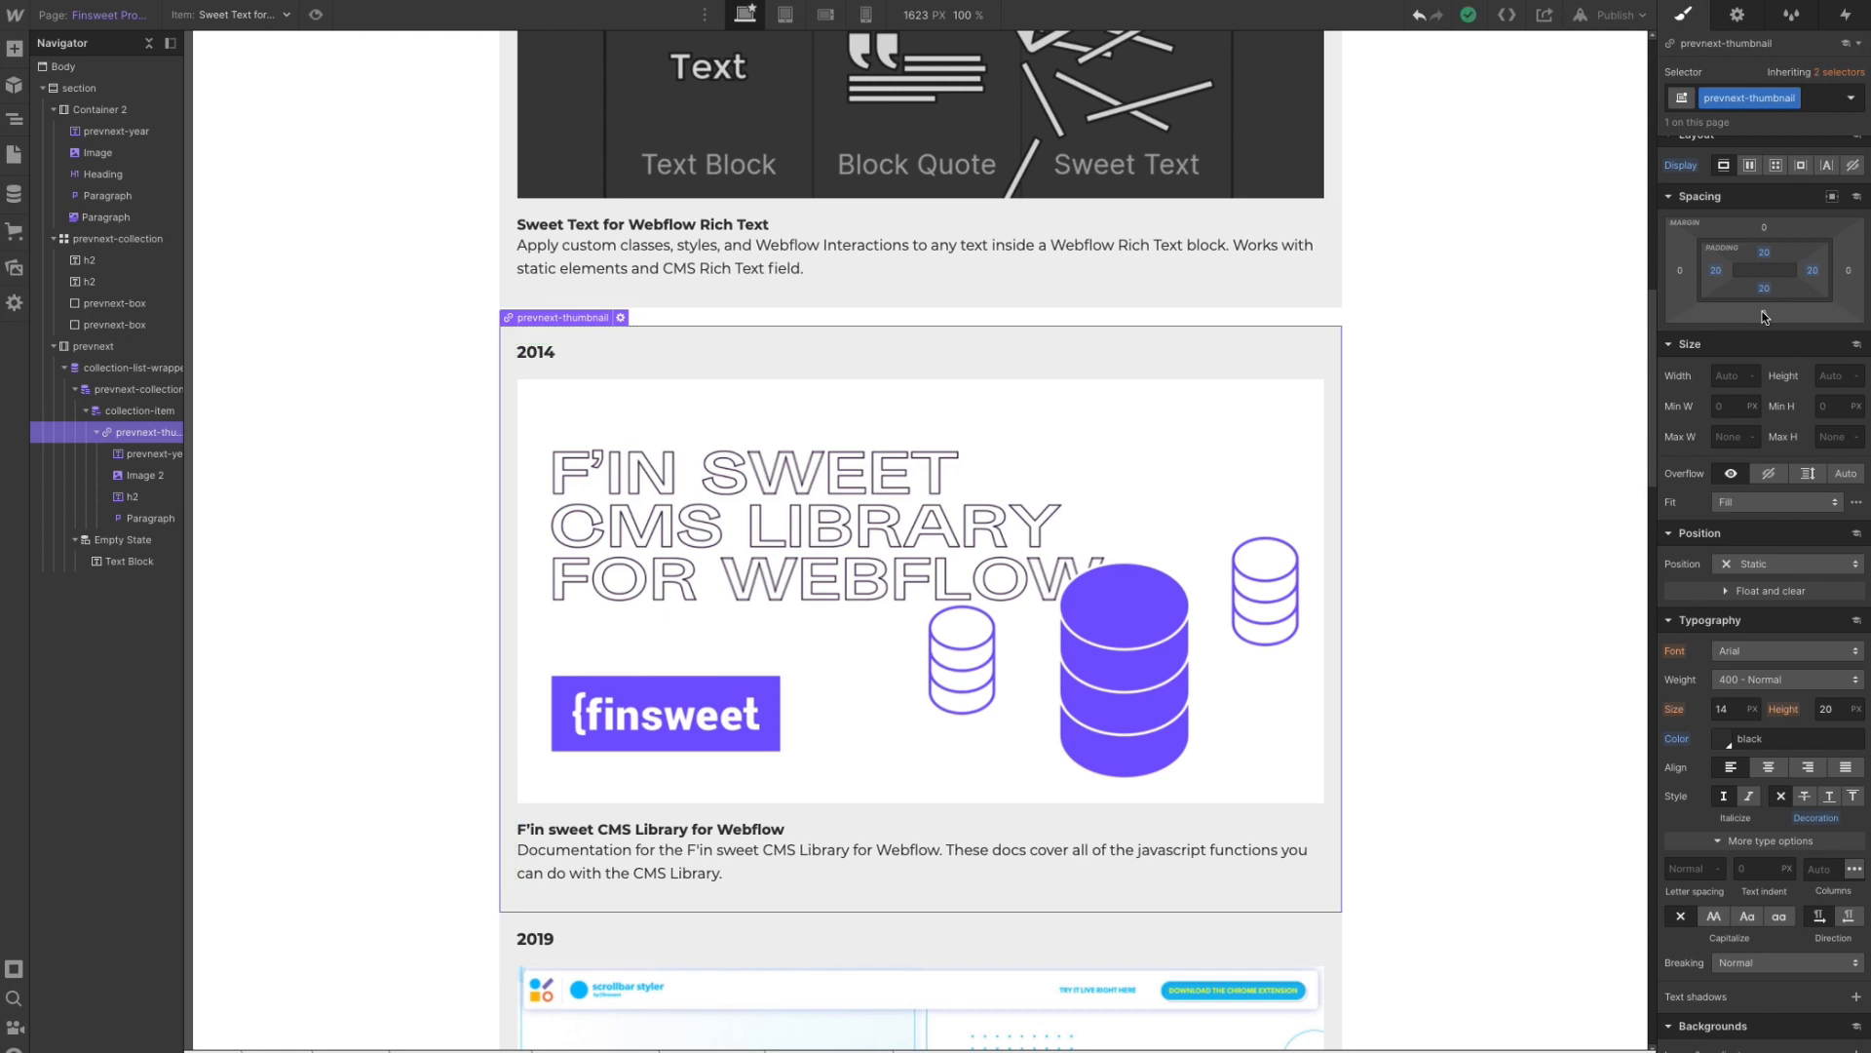
{"action": "left_click", "coordinate": [1761, 312]}
{"action": "key", "text": "Return"}
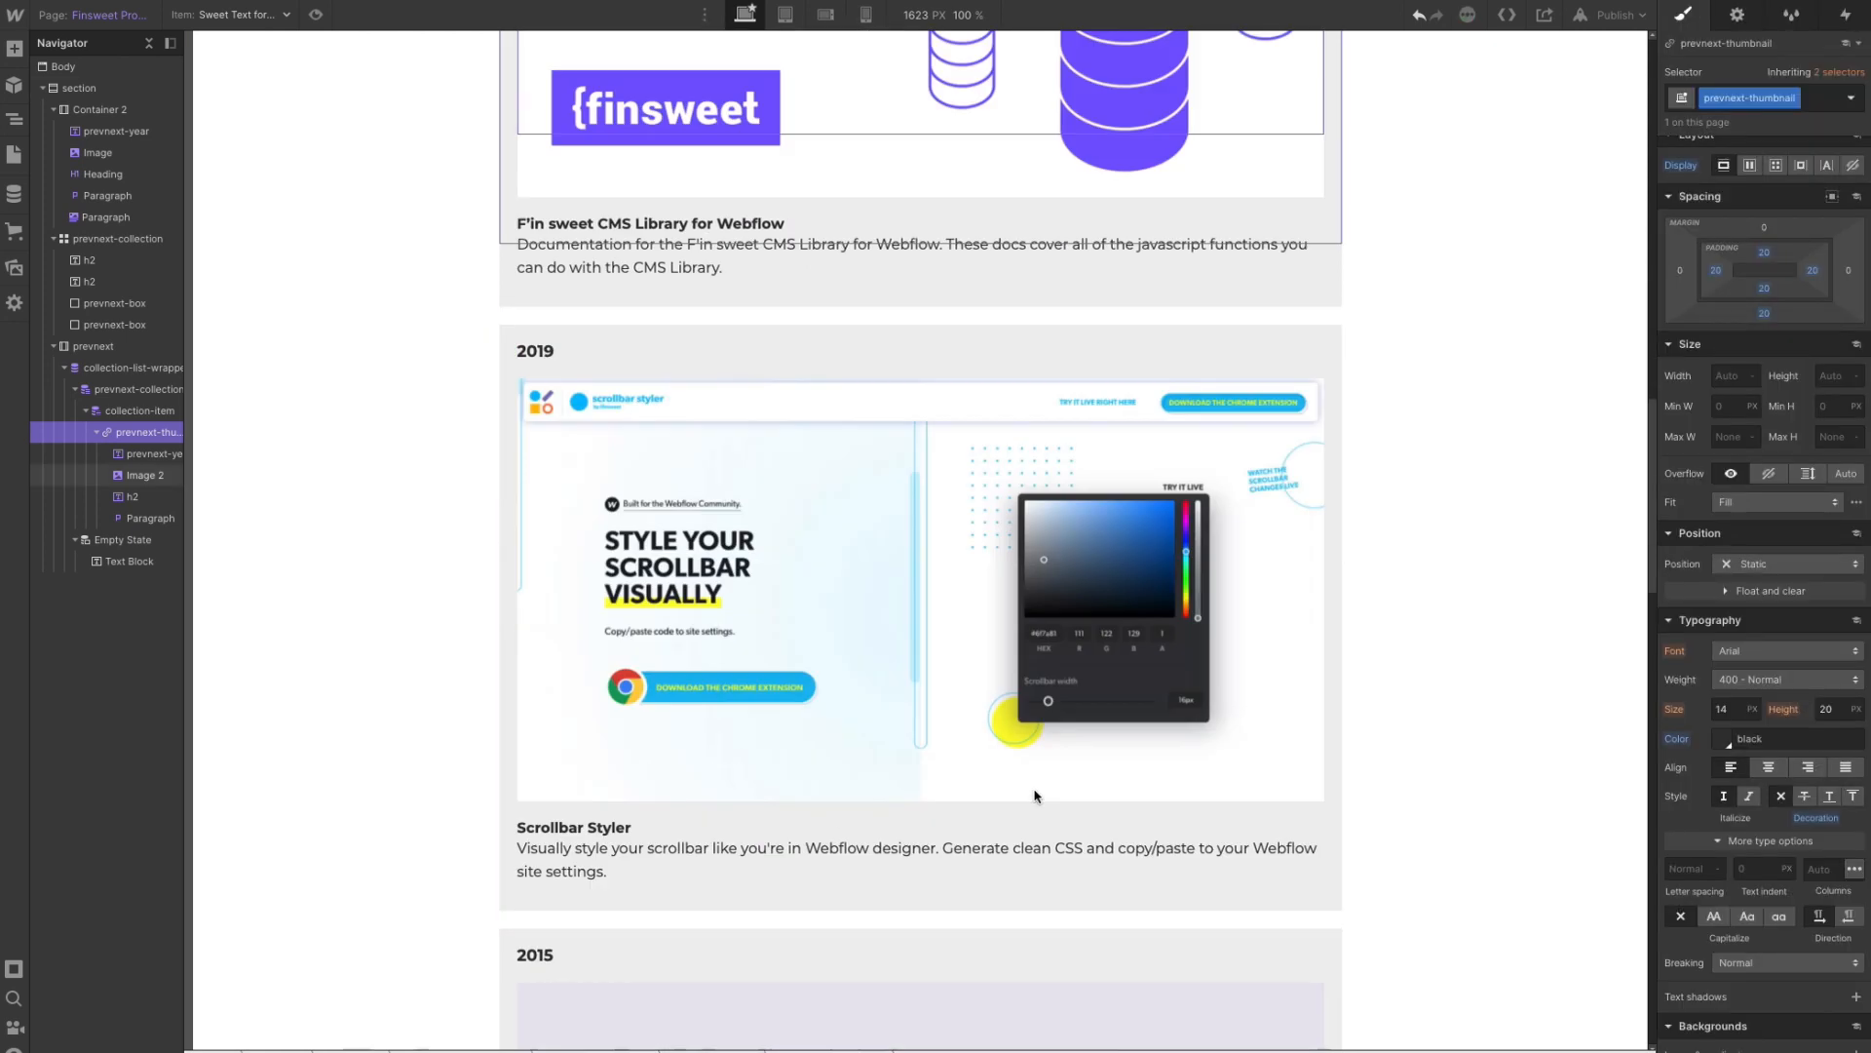
- Review the spacing of the thumbnails and the nesting of the collection list, prevnext-thumbnail link and prevnext-year elements
{"action": "scroll", "coordinate": [1032, 793], "scroll_direction": "down", "scroll_amount": 6}
{"action": "scroll", "coordinate": [710, 689], "scroll_direction": "up", "scroll_amount": 8}
{"action": "scroll", "coordinate": [699, 700], "scroll_direction": "up", "scroll_amount": 3}
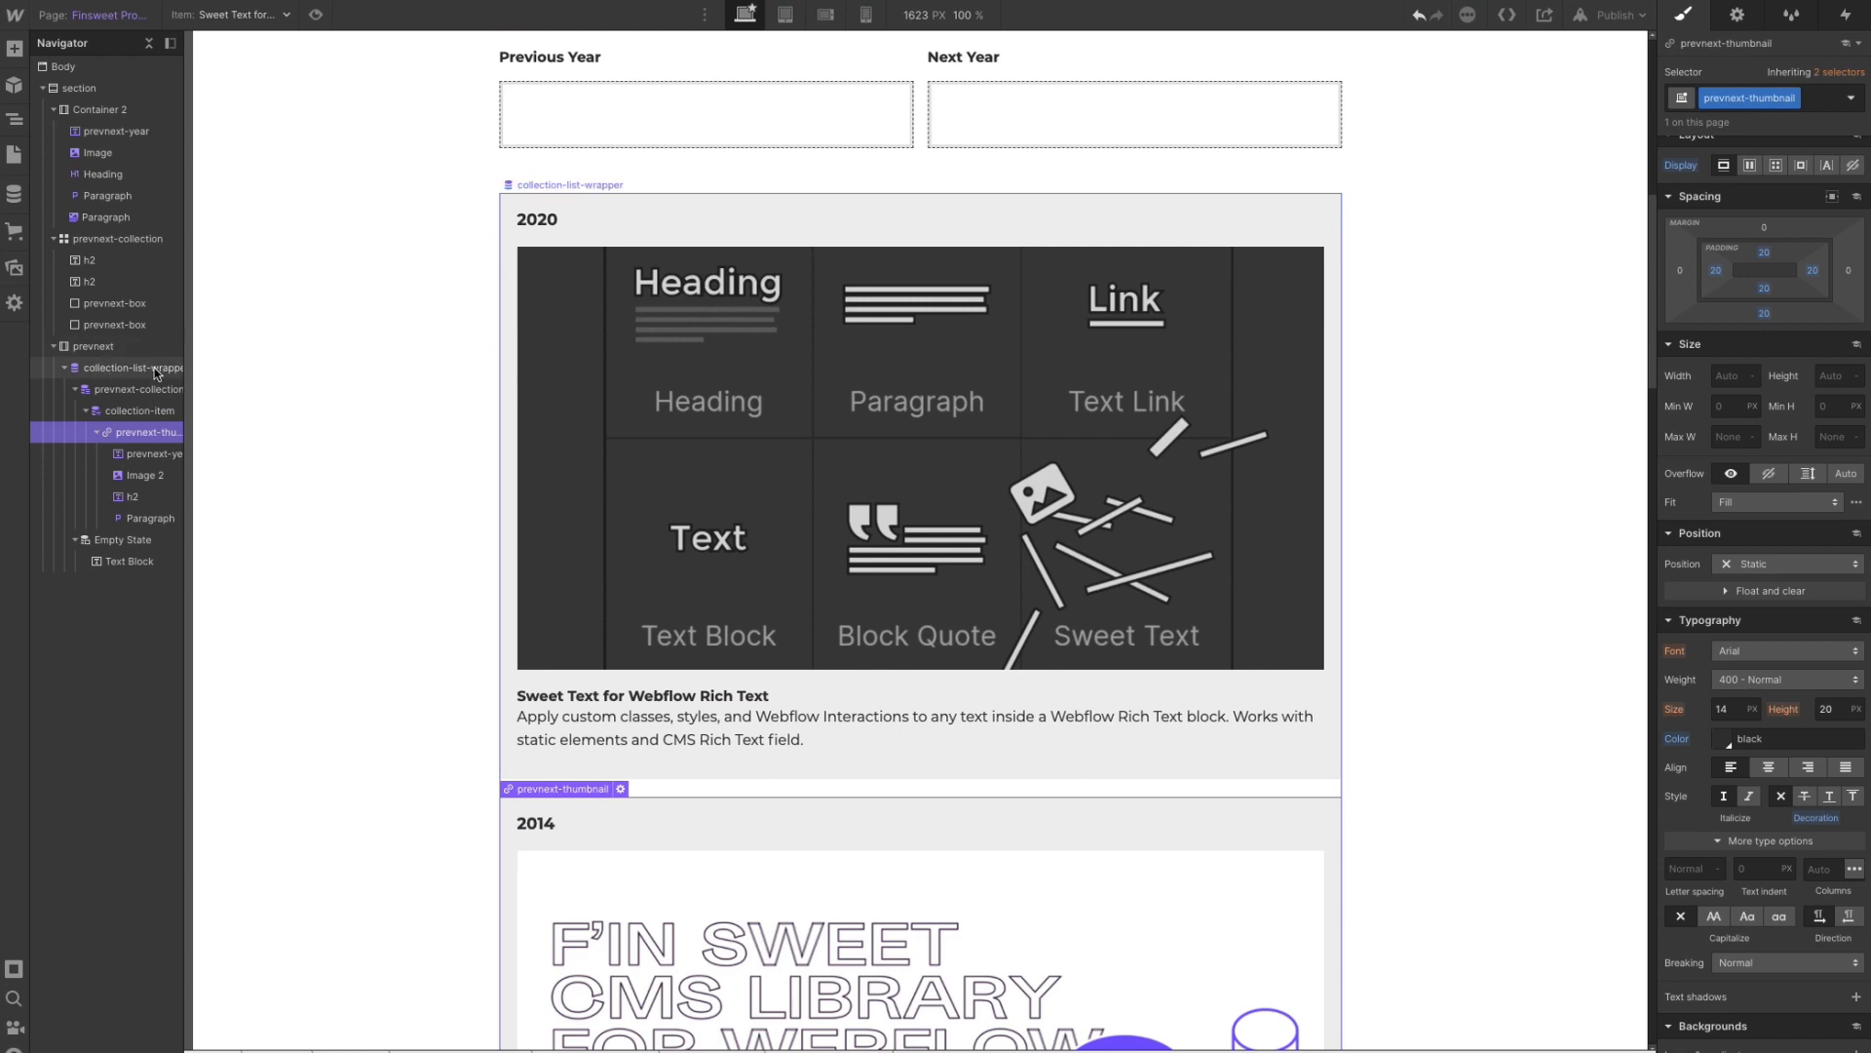
{"action": "left_click", "coordinate": [109, 388]}
{"action": "left_click", "coordinate": [75, 389]}
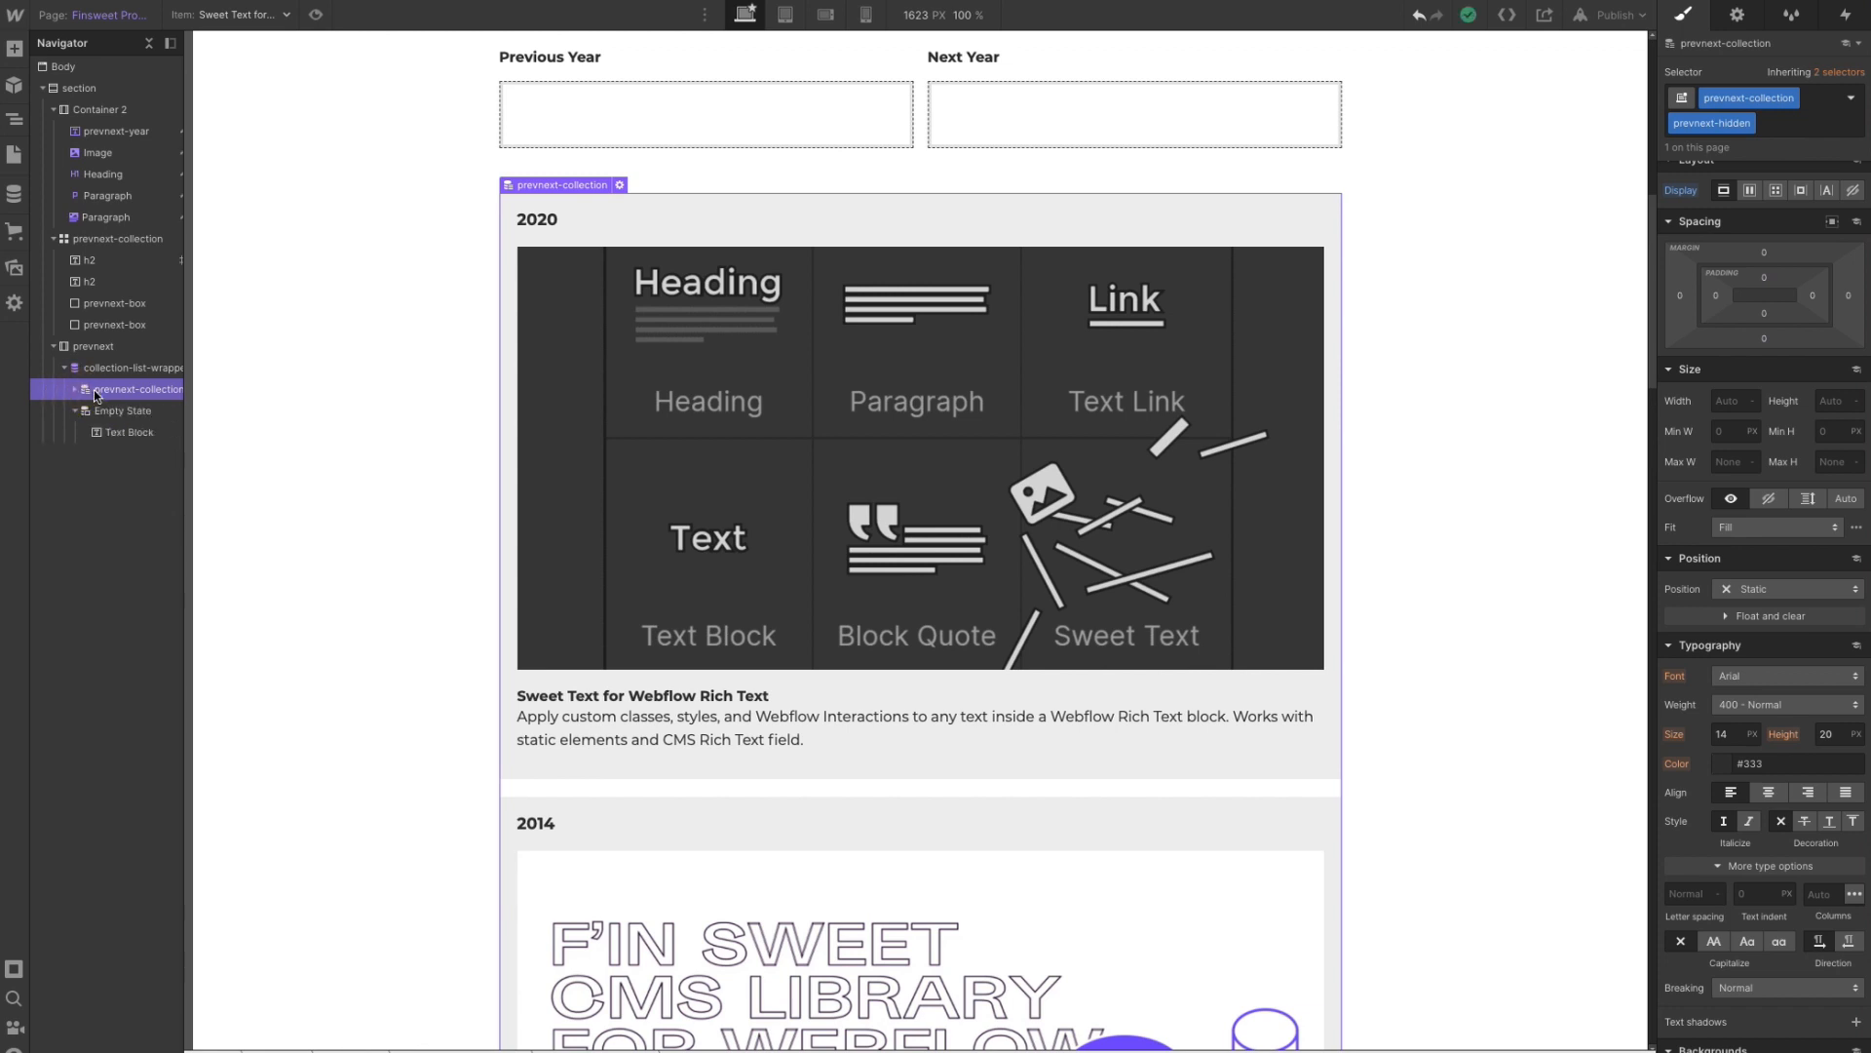
{"action": "left_click", "coordinate": [75, 389]}
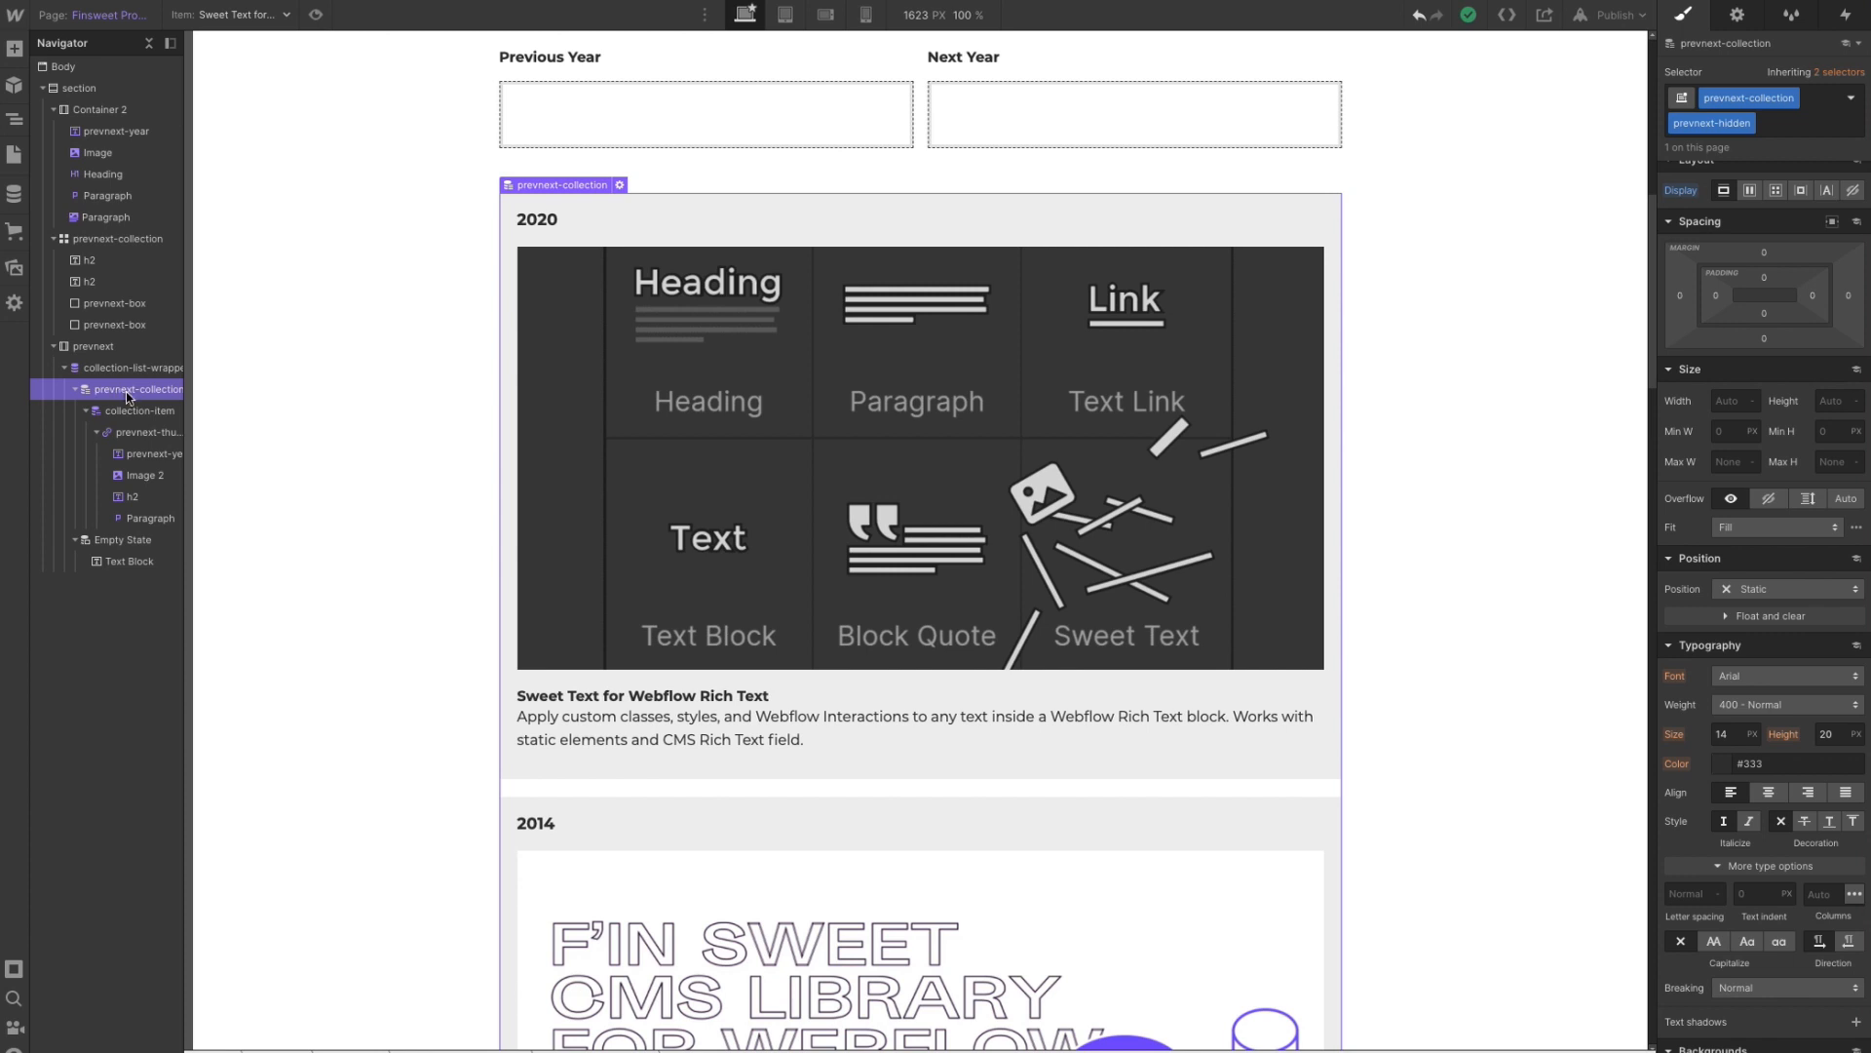
{"action": "left_click", "coordinate": [134, 434]}
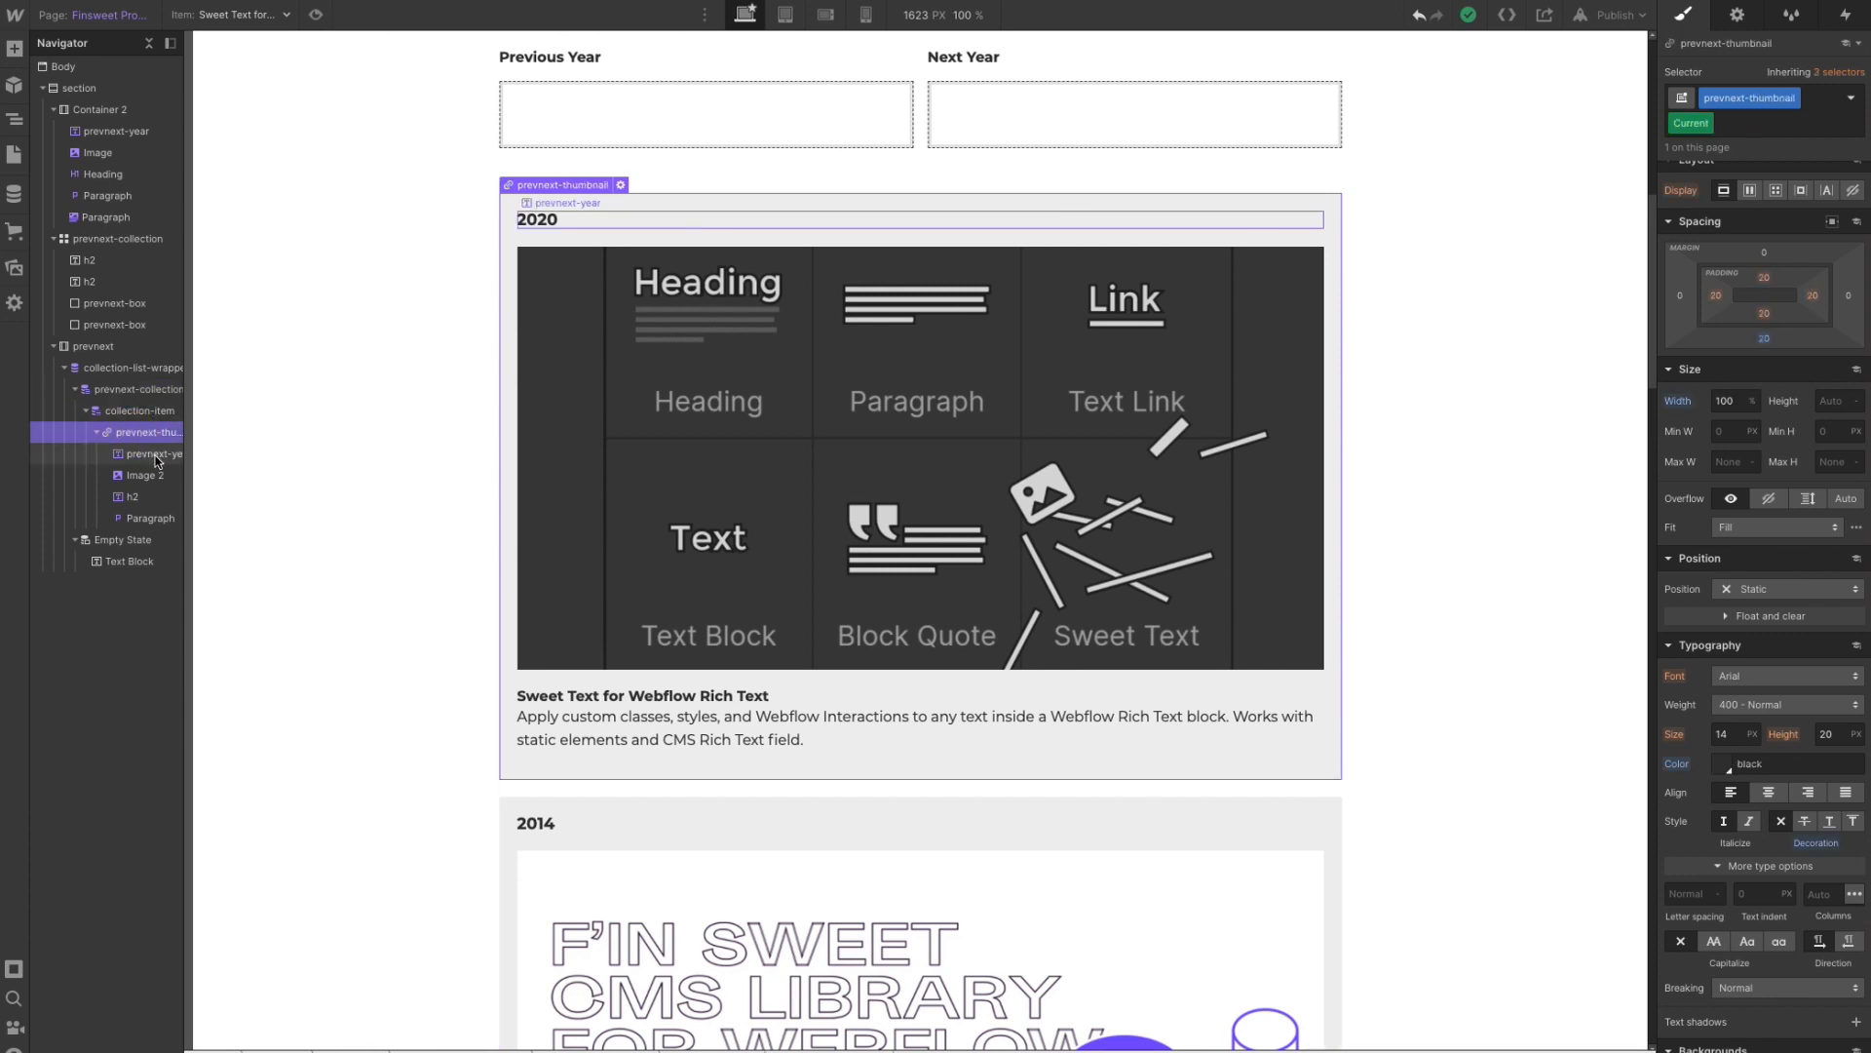
{"action": "left_click", "coordinate": [155, 456]}
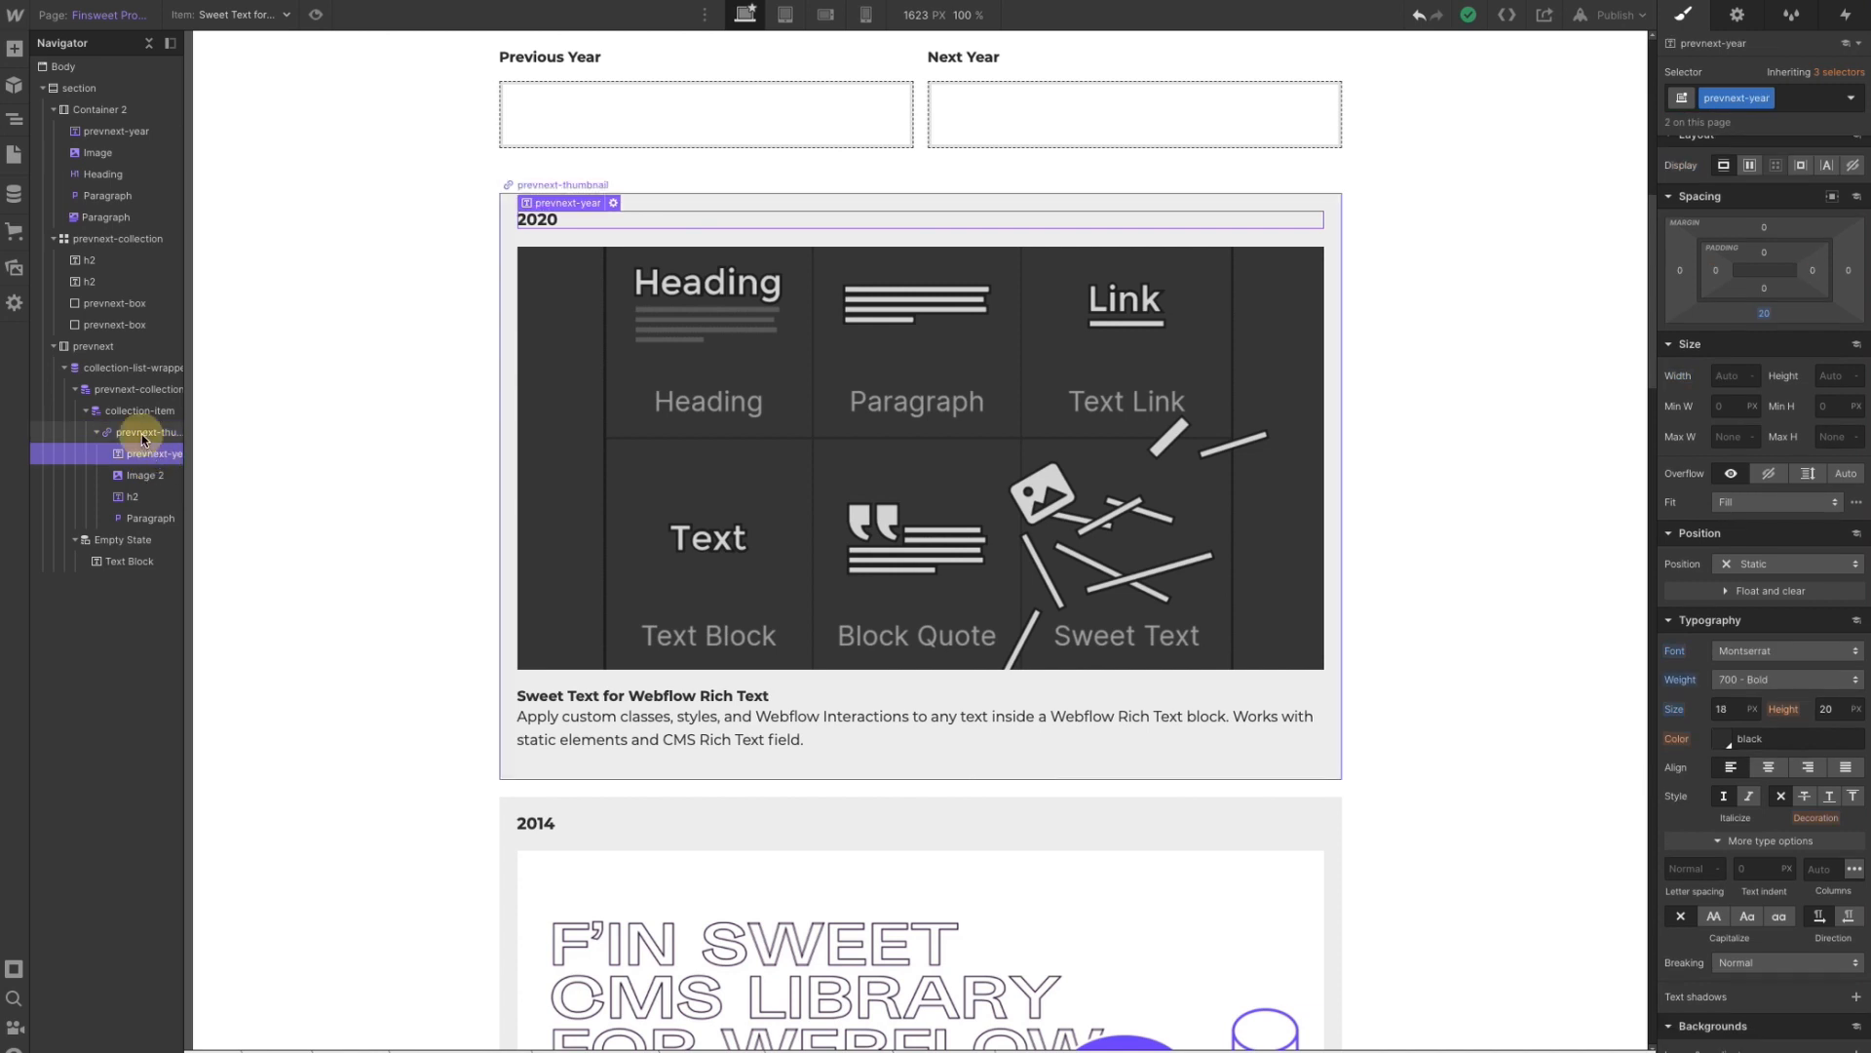
{"action": "left_click", "coordinate": [142, 435]}
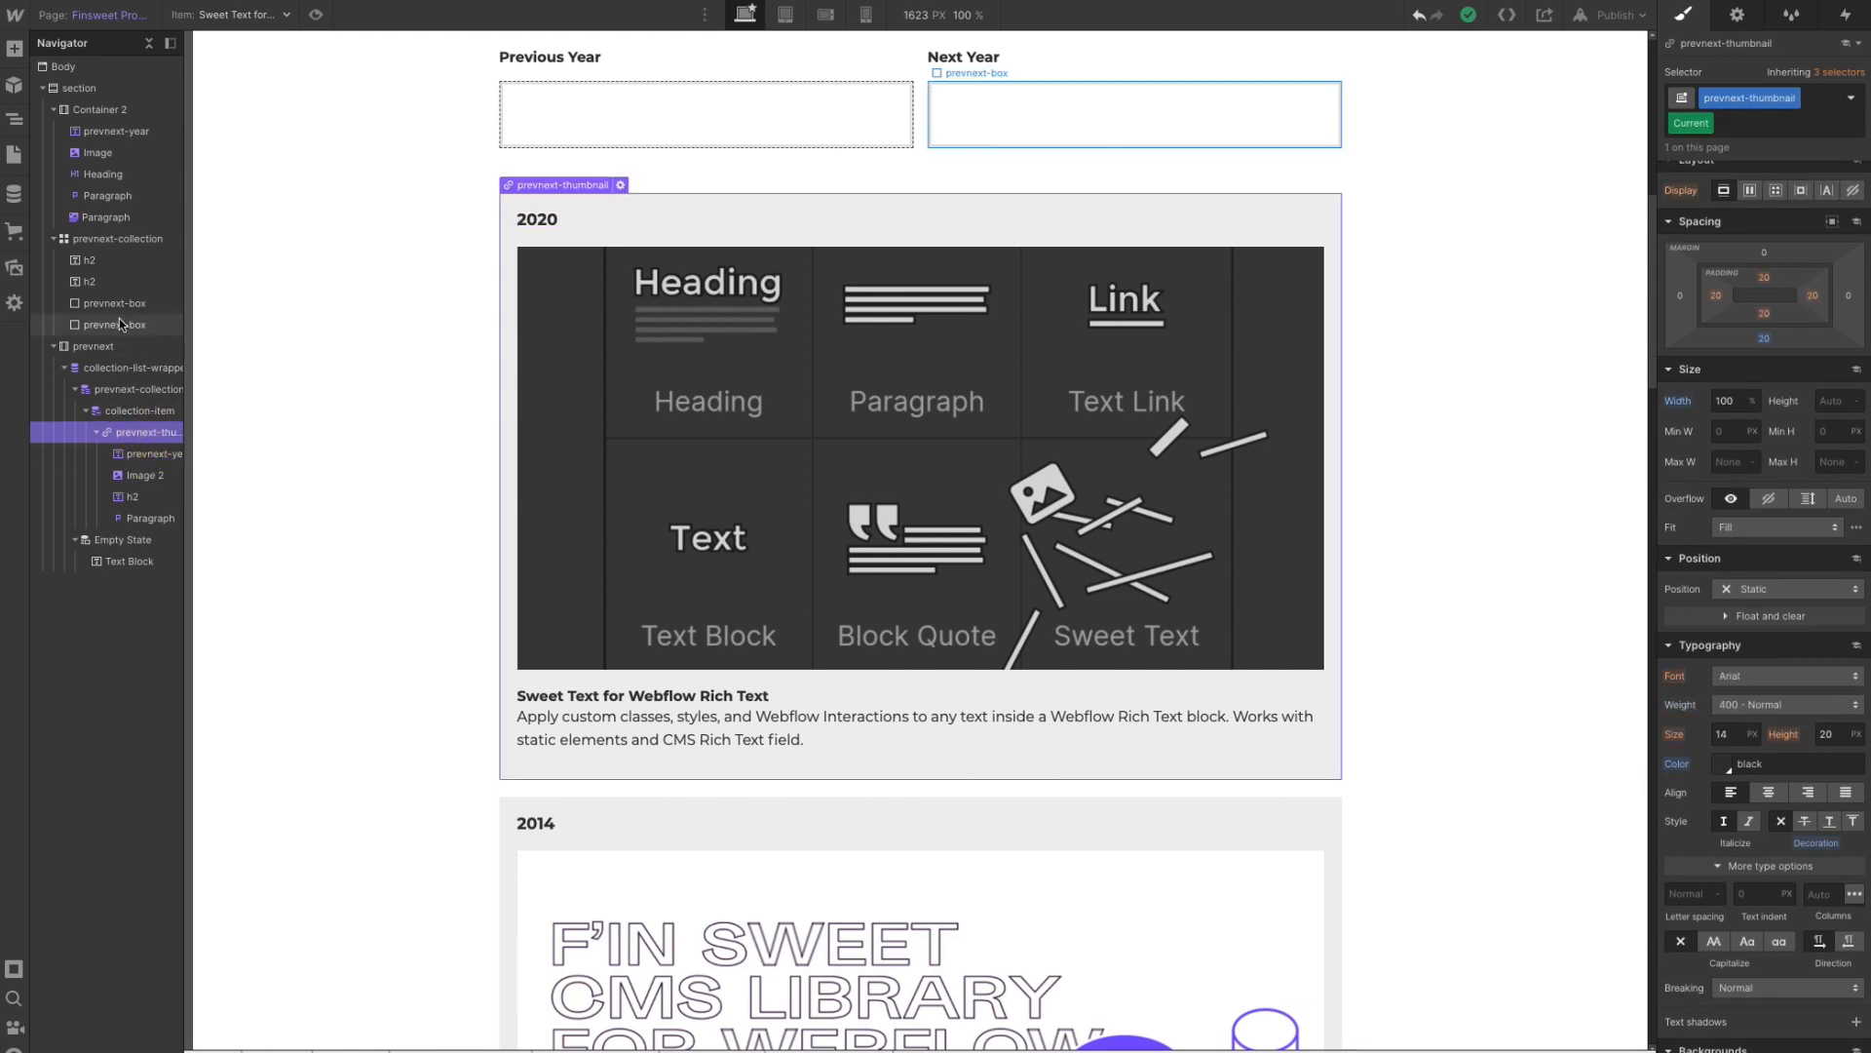
- Set the display of the prevnext-collection list with the prevnext-hidden class to None
{"action": "left_click", "coordinate": [119, 390]}
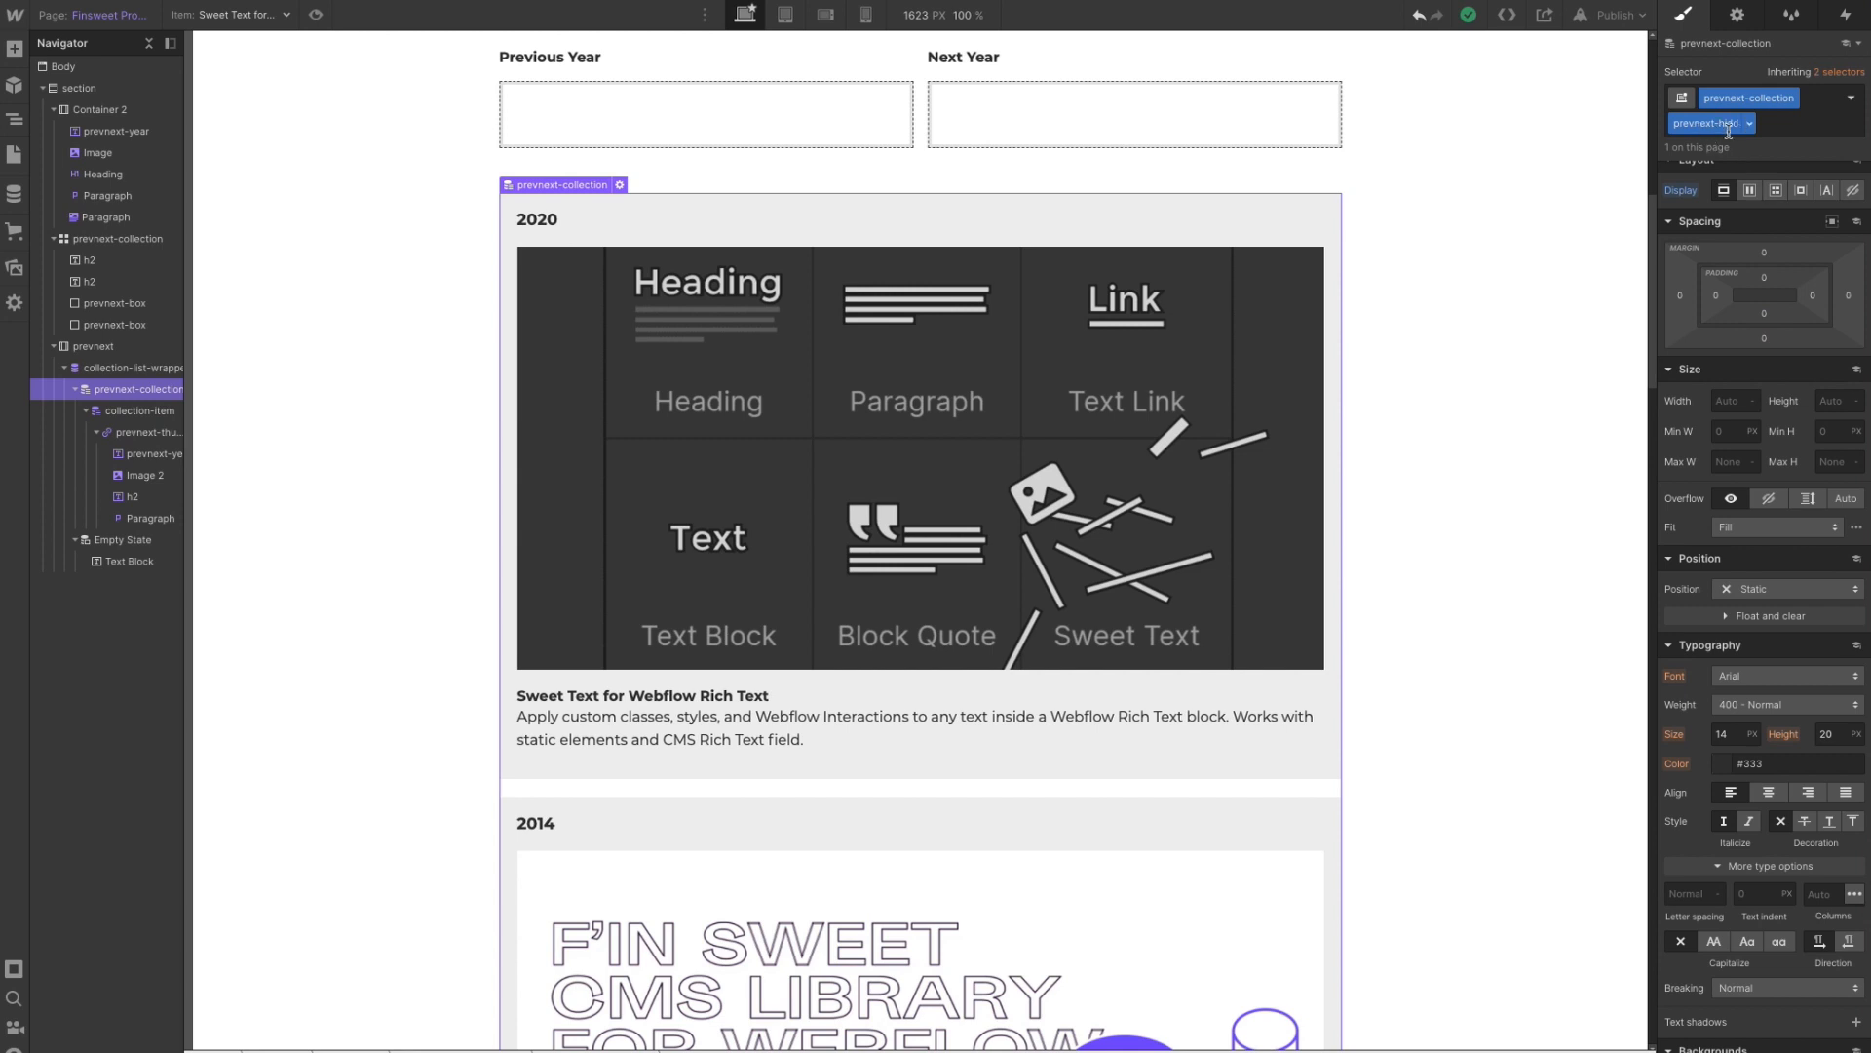
{"action": "left_click", "coordinate": [75, 389]}
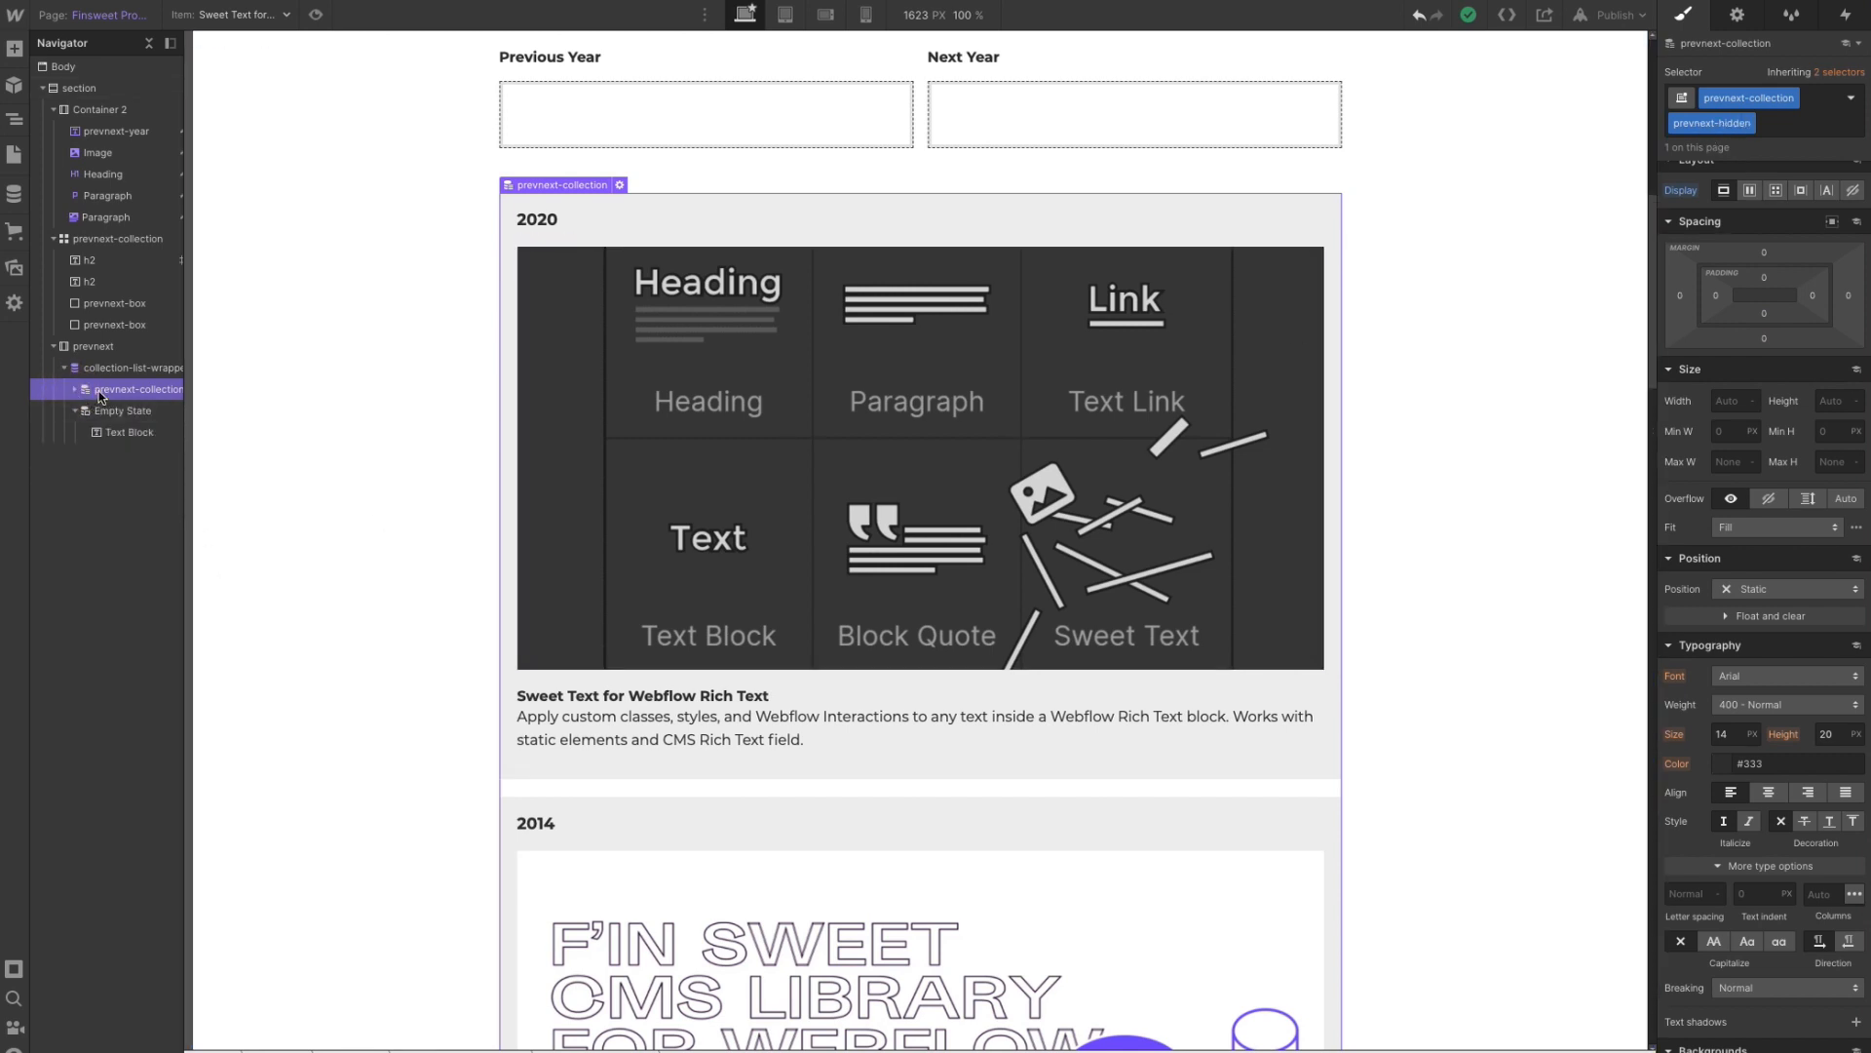
{"action": "left_click", "coordinate": [1853, 191]}
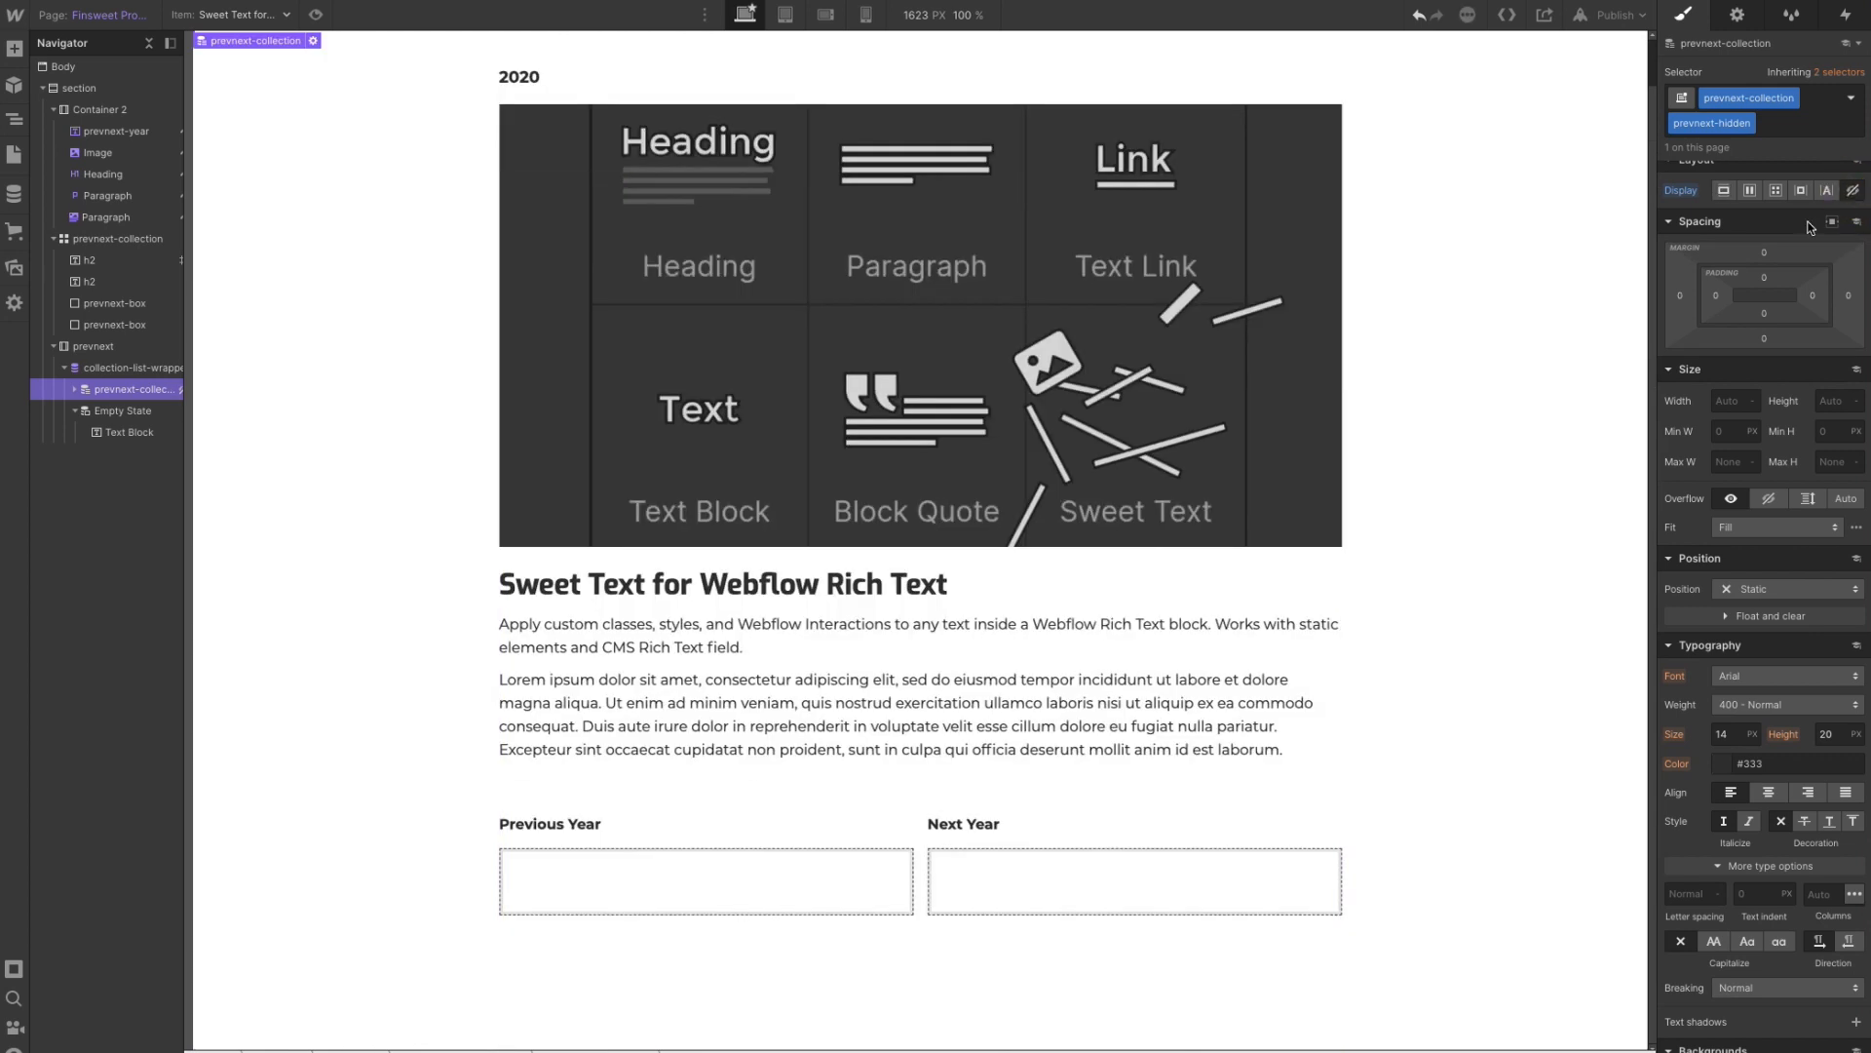
- Publish the site to its webflow.io domain
{"action": "left_click", "coordinate": [1615, 14]}
{"action": "left_click", "coordinate": [1561, 240]}
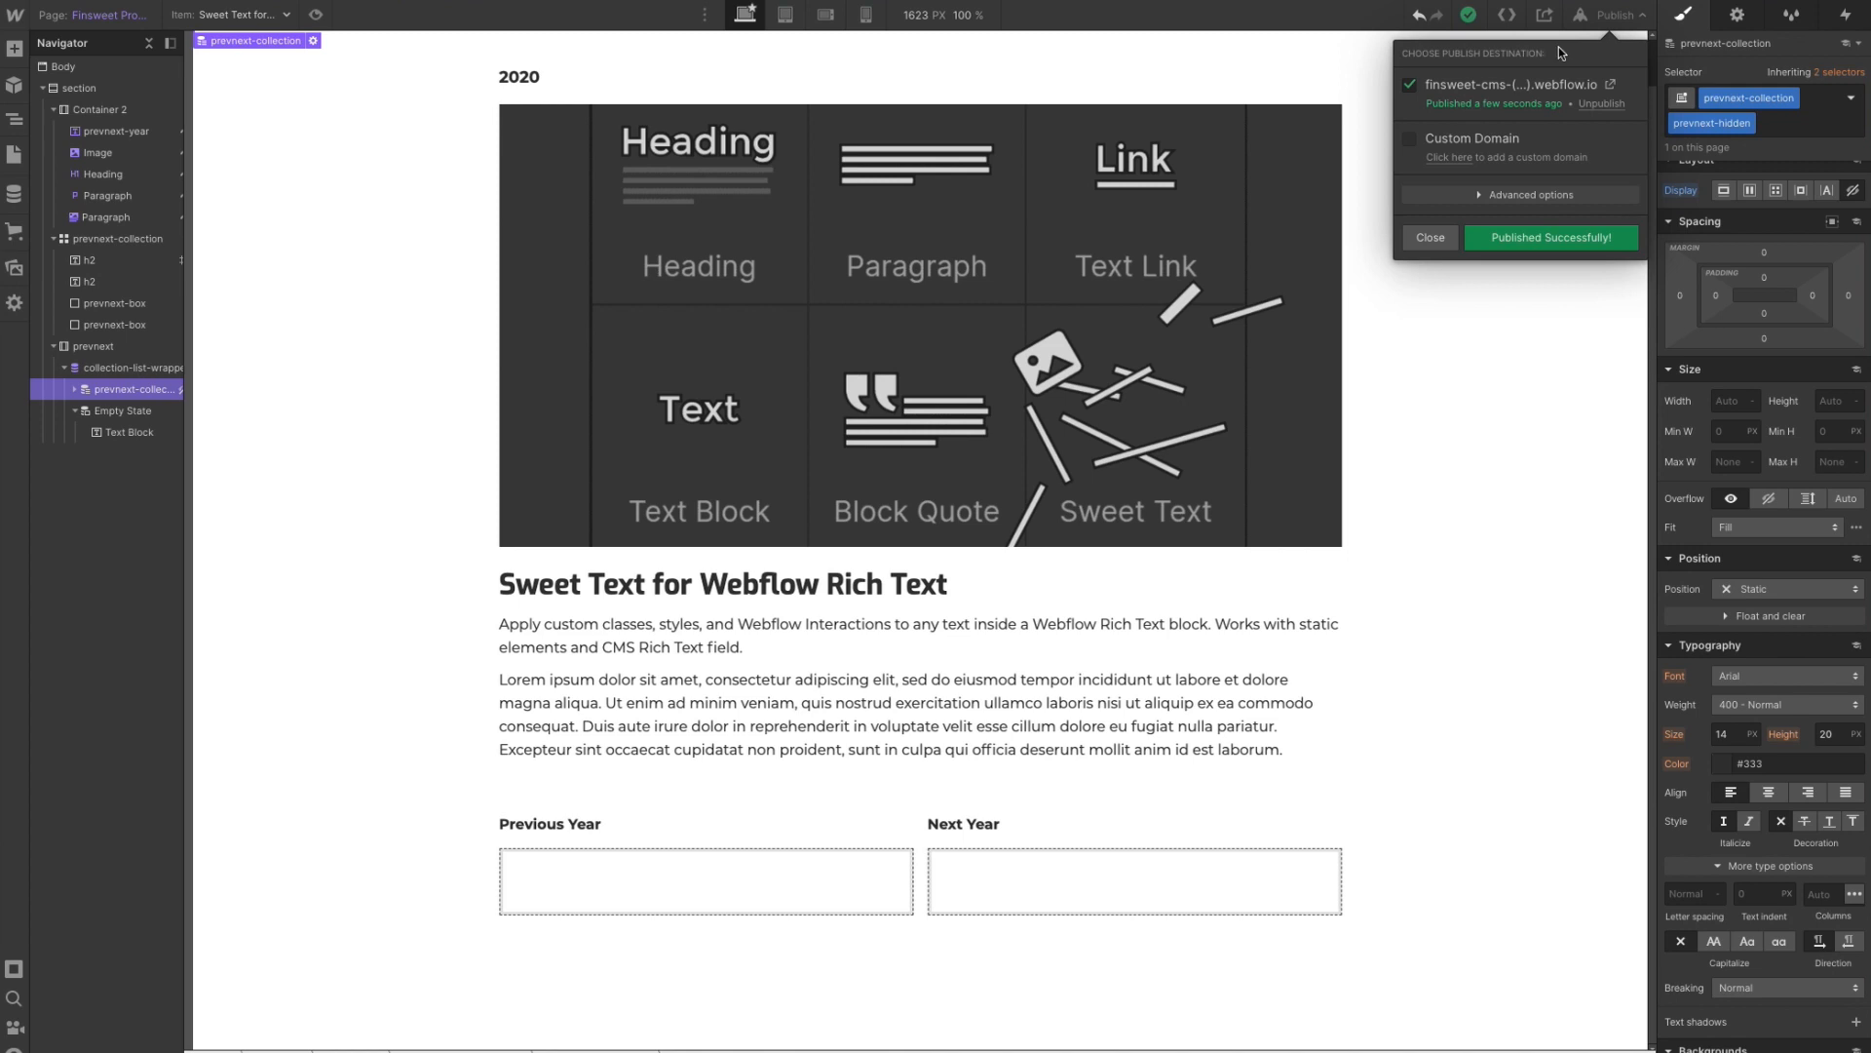
{"action": "left_click", "coordinate": [1612, 18]}
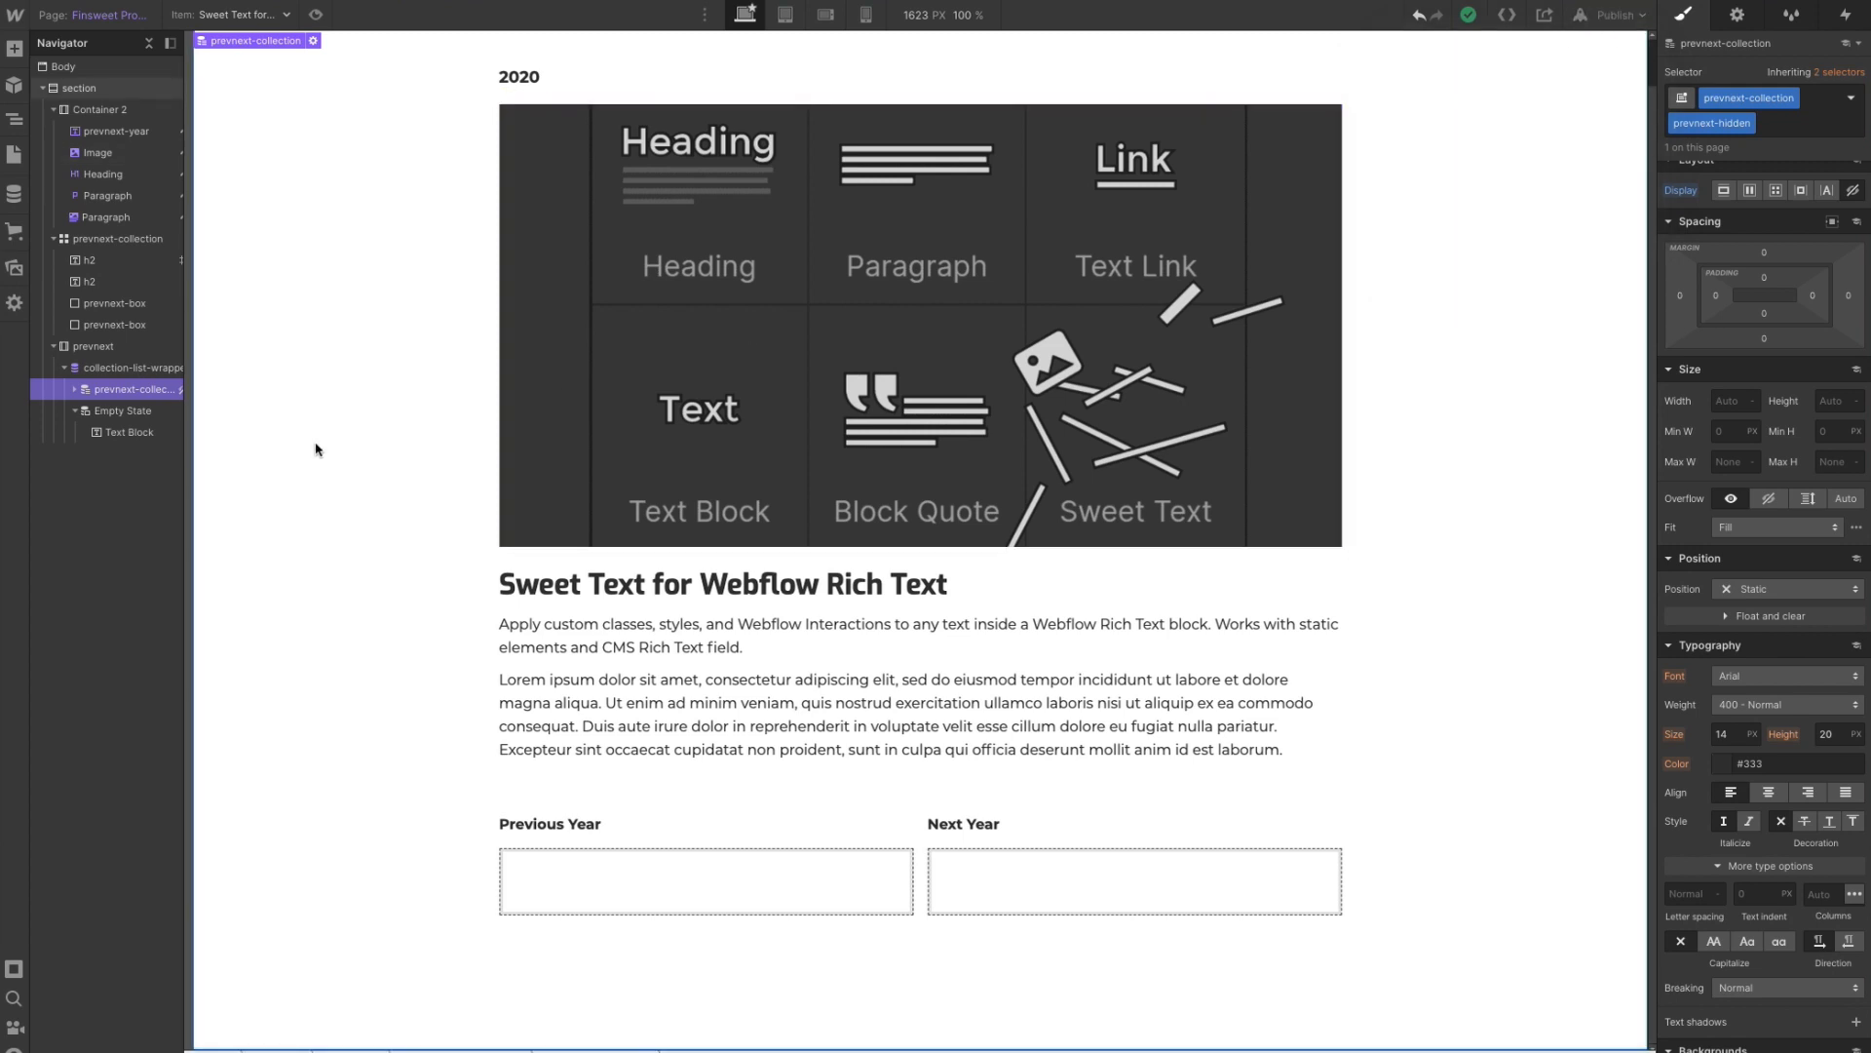
- Switch to the F'in sweet CMS Library Visual Script Writer and enable the Previous Next component
{"action": "scroll", "coordinate": [384, 405], "scroll_direction": "up", "scroll_amount": 1}
{"action": "scroll", "coordinate": [384, 405], "scroll_direction": "down", "scroll_amount": 1}
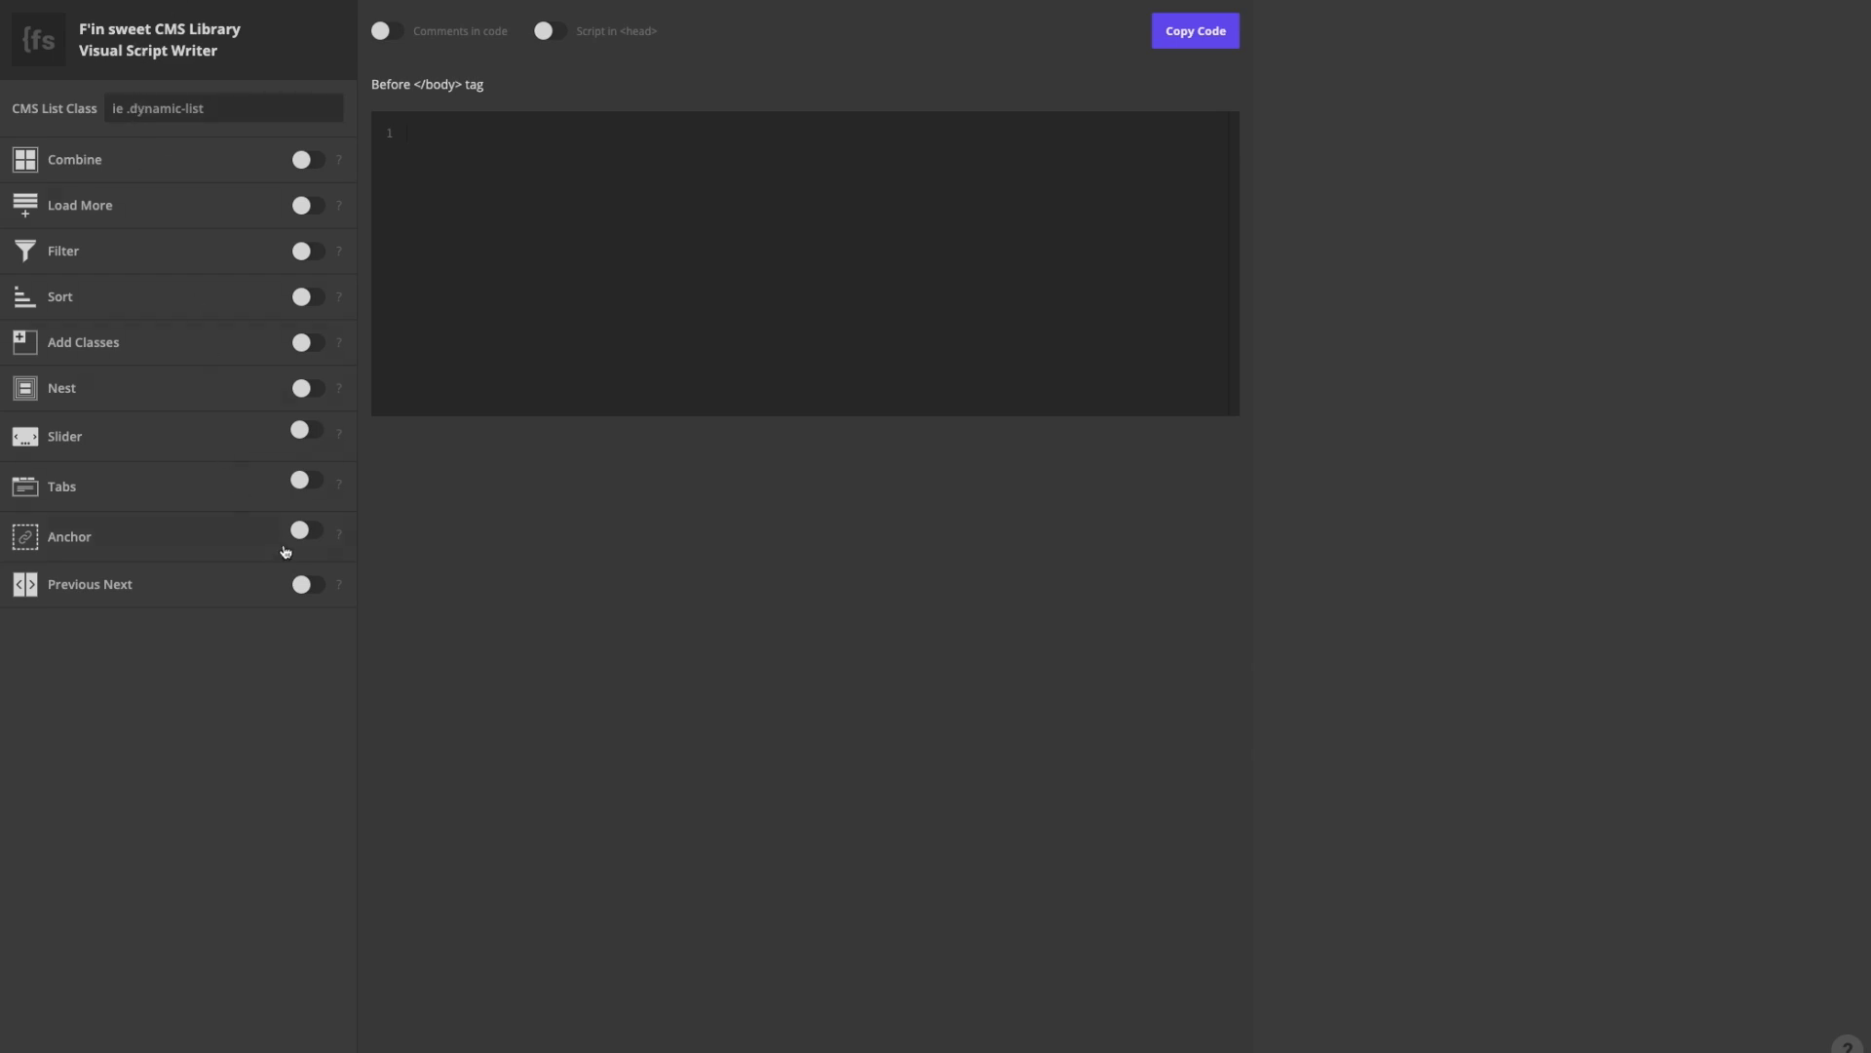
{"action": "left_click", "coordinate": [304, 584]}
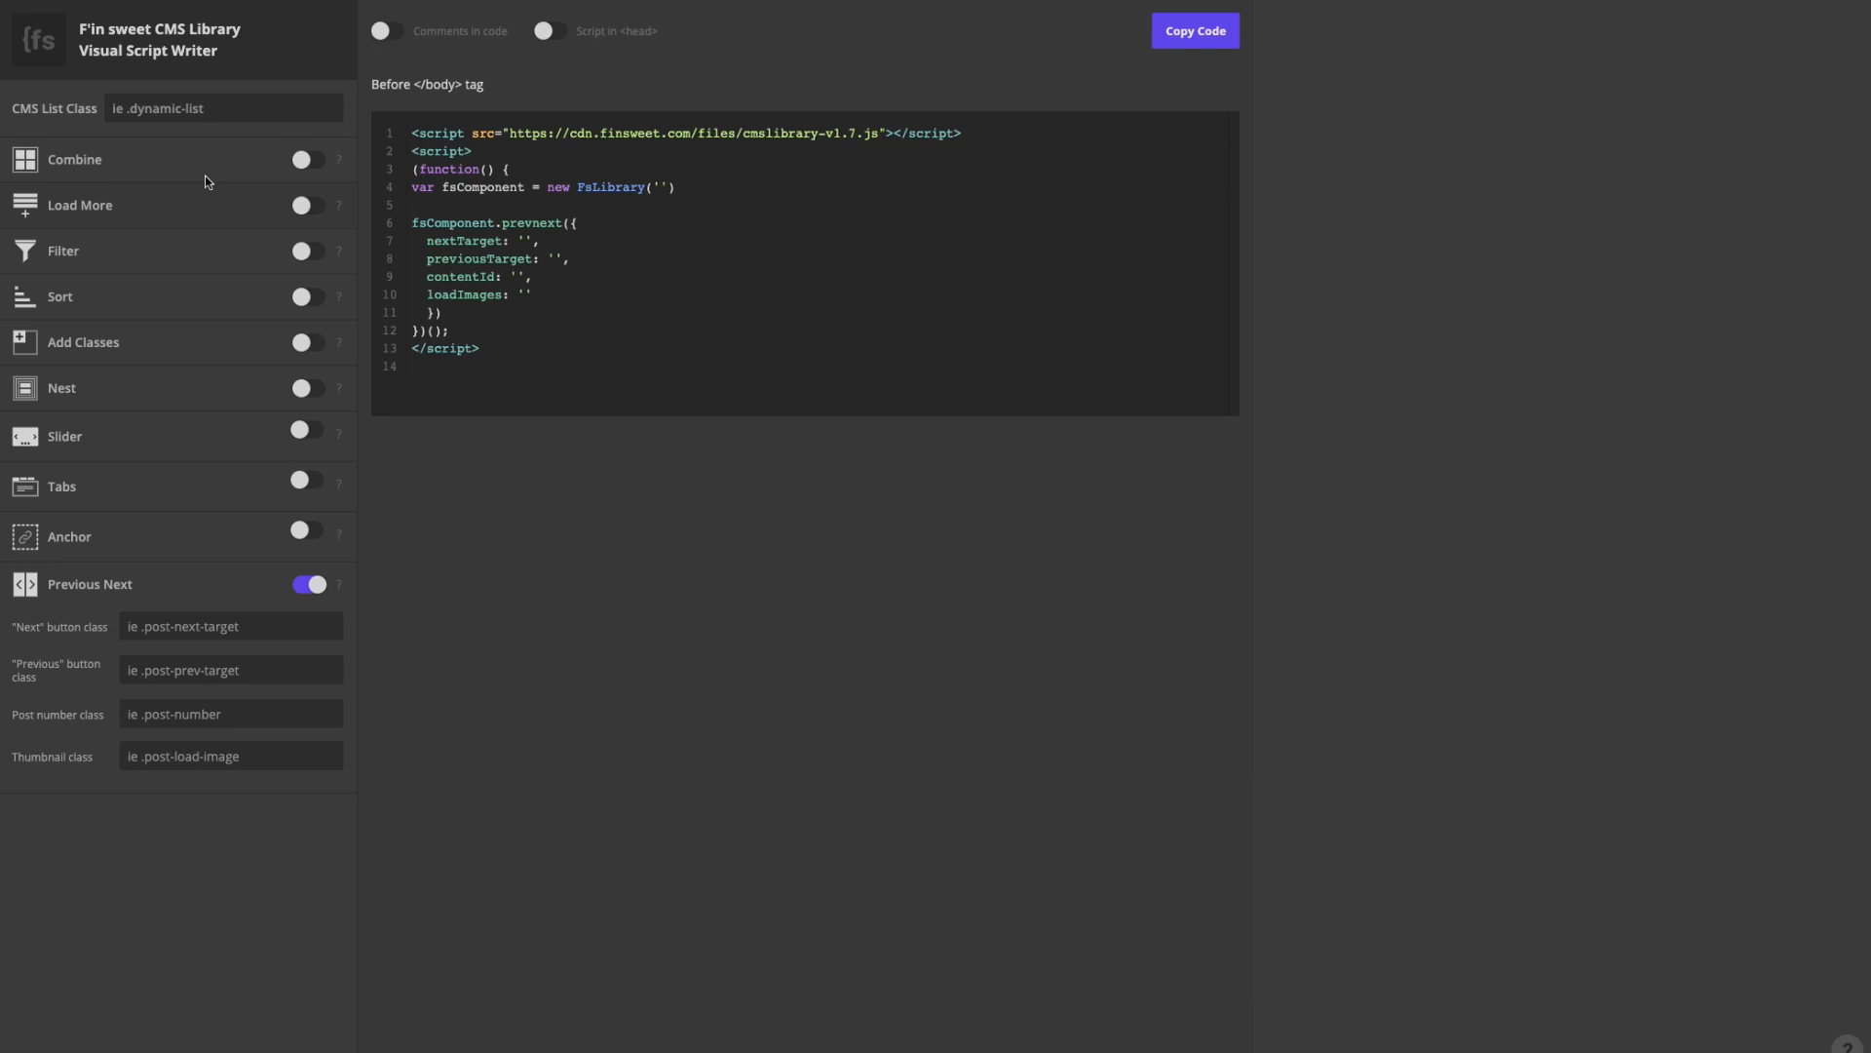
- Look up the hidden collection list's class in Webflow and set the script writer's CMS List Class to .prevnext-hidden
{"action": "left_click", "coordinate": [188, 108]}
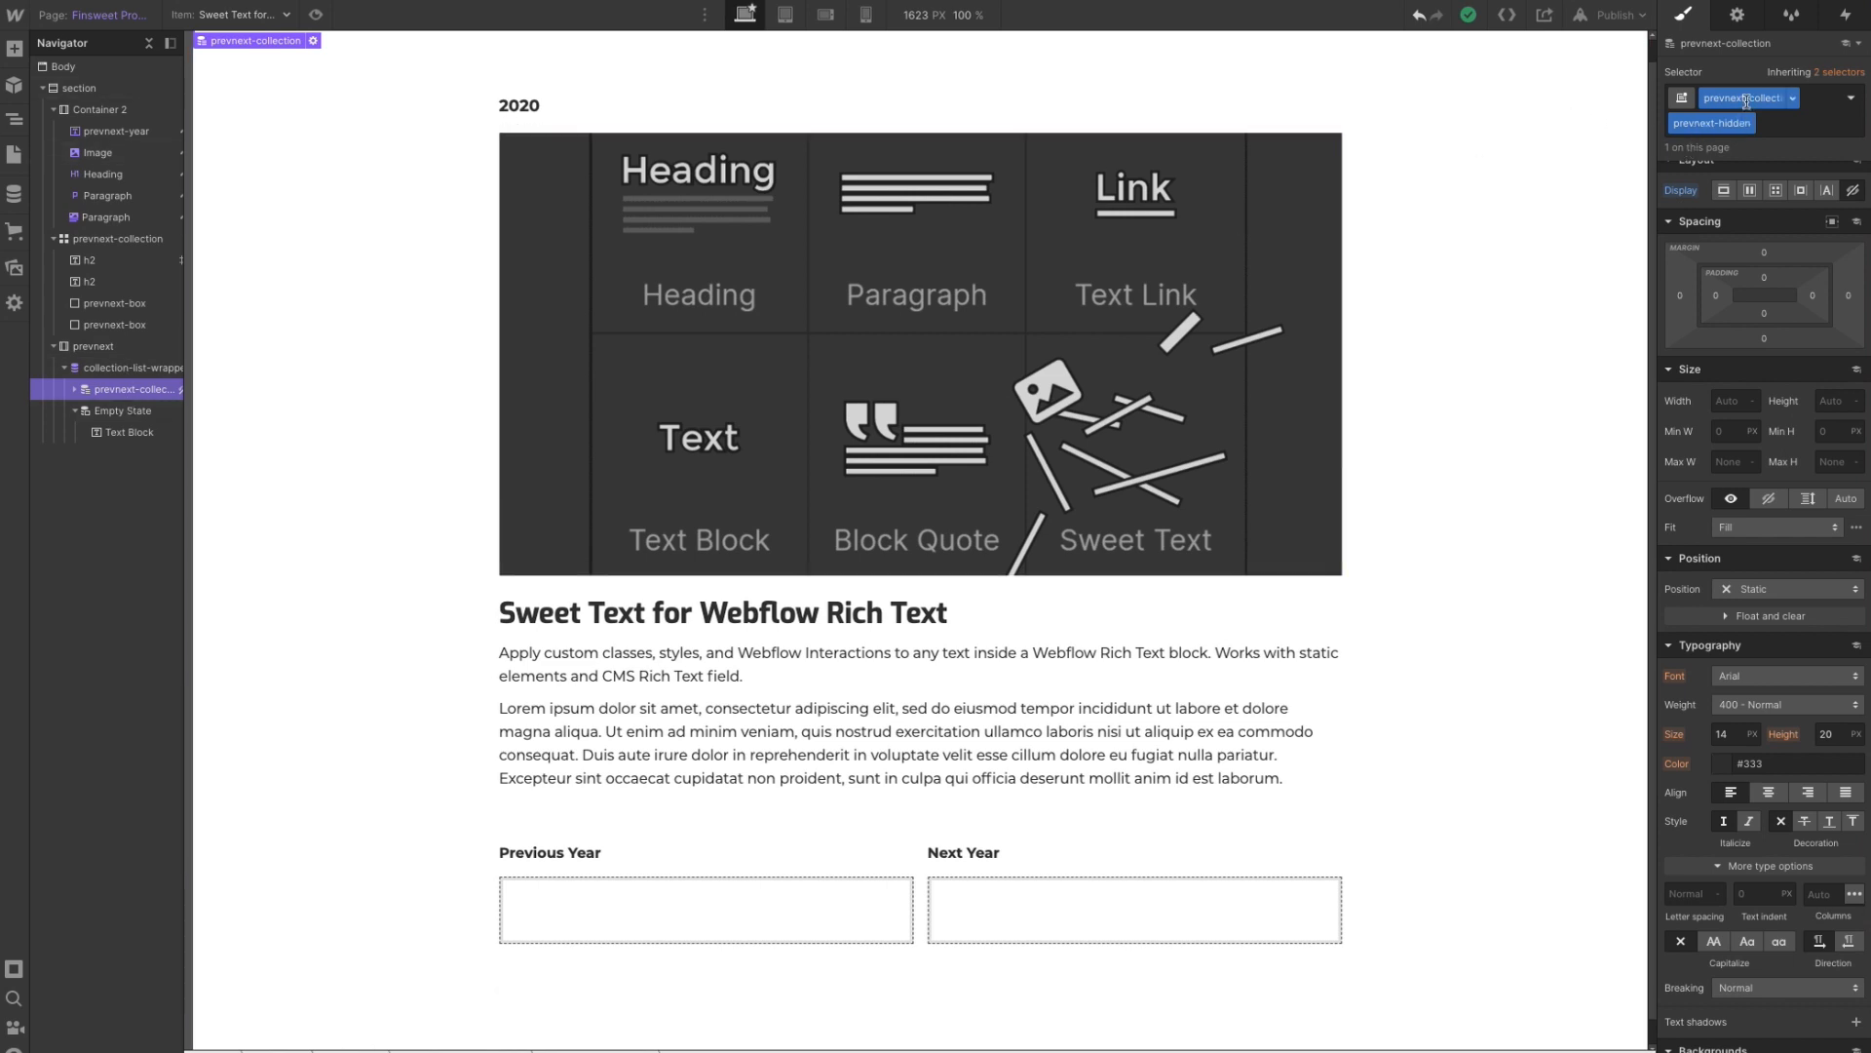
{"action": "left_click", "coordinate": [918, 851]}
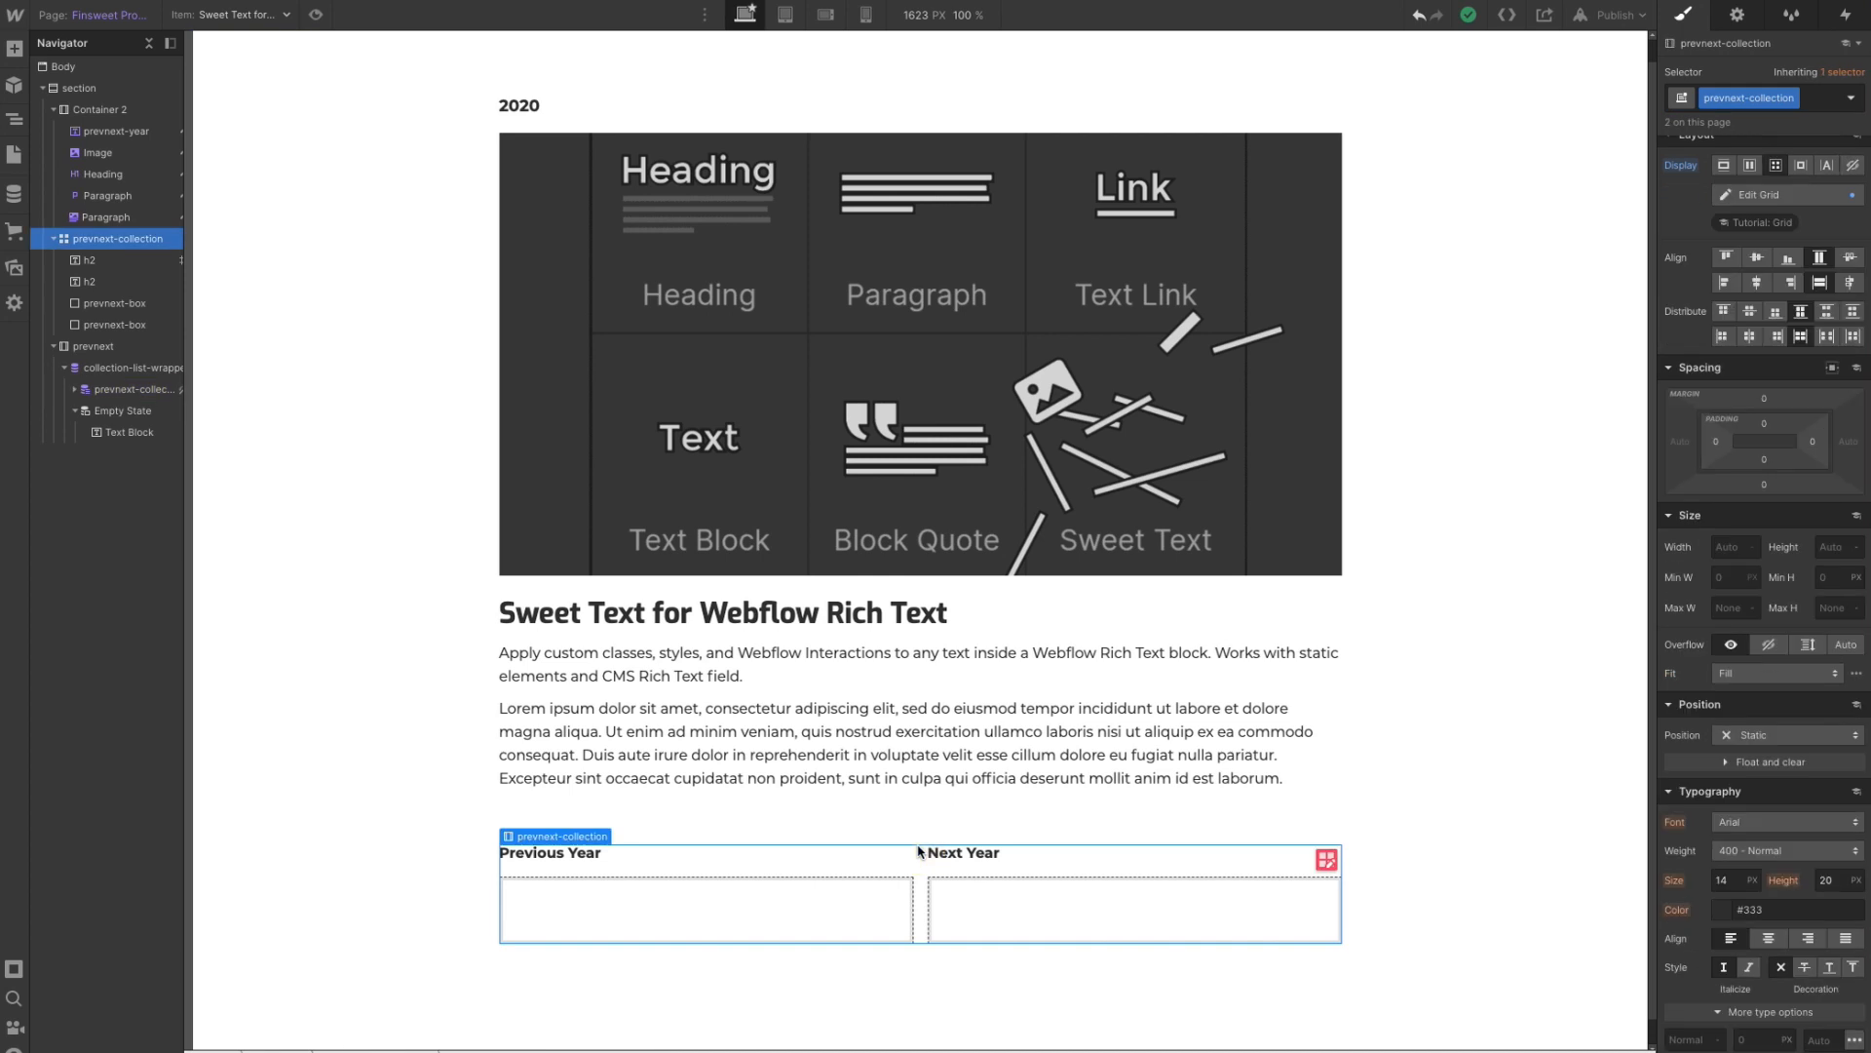
{"action": "left_click", "coordinate": [135, 389]}
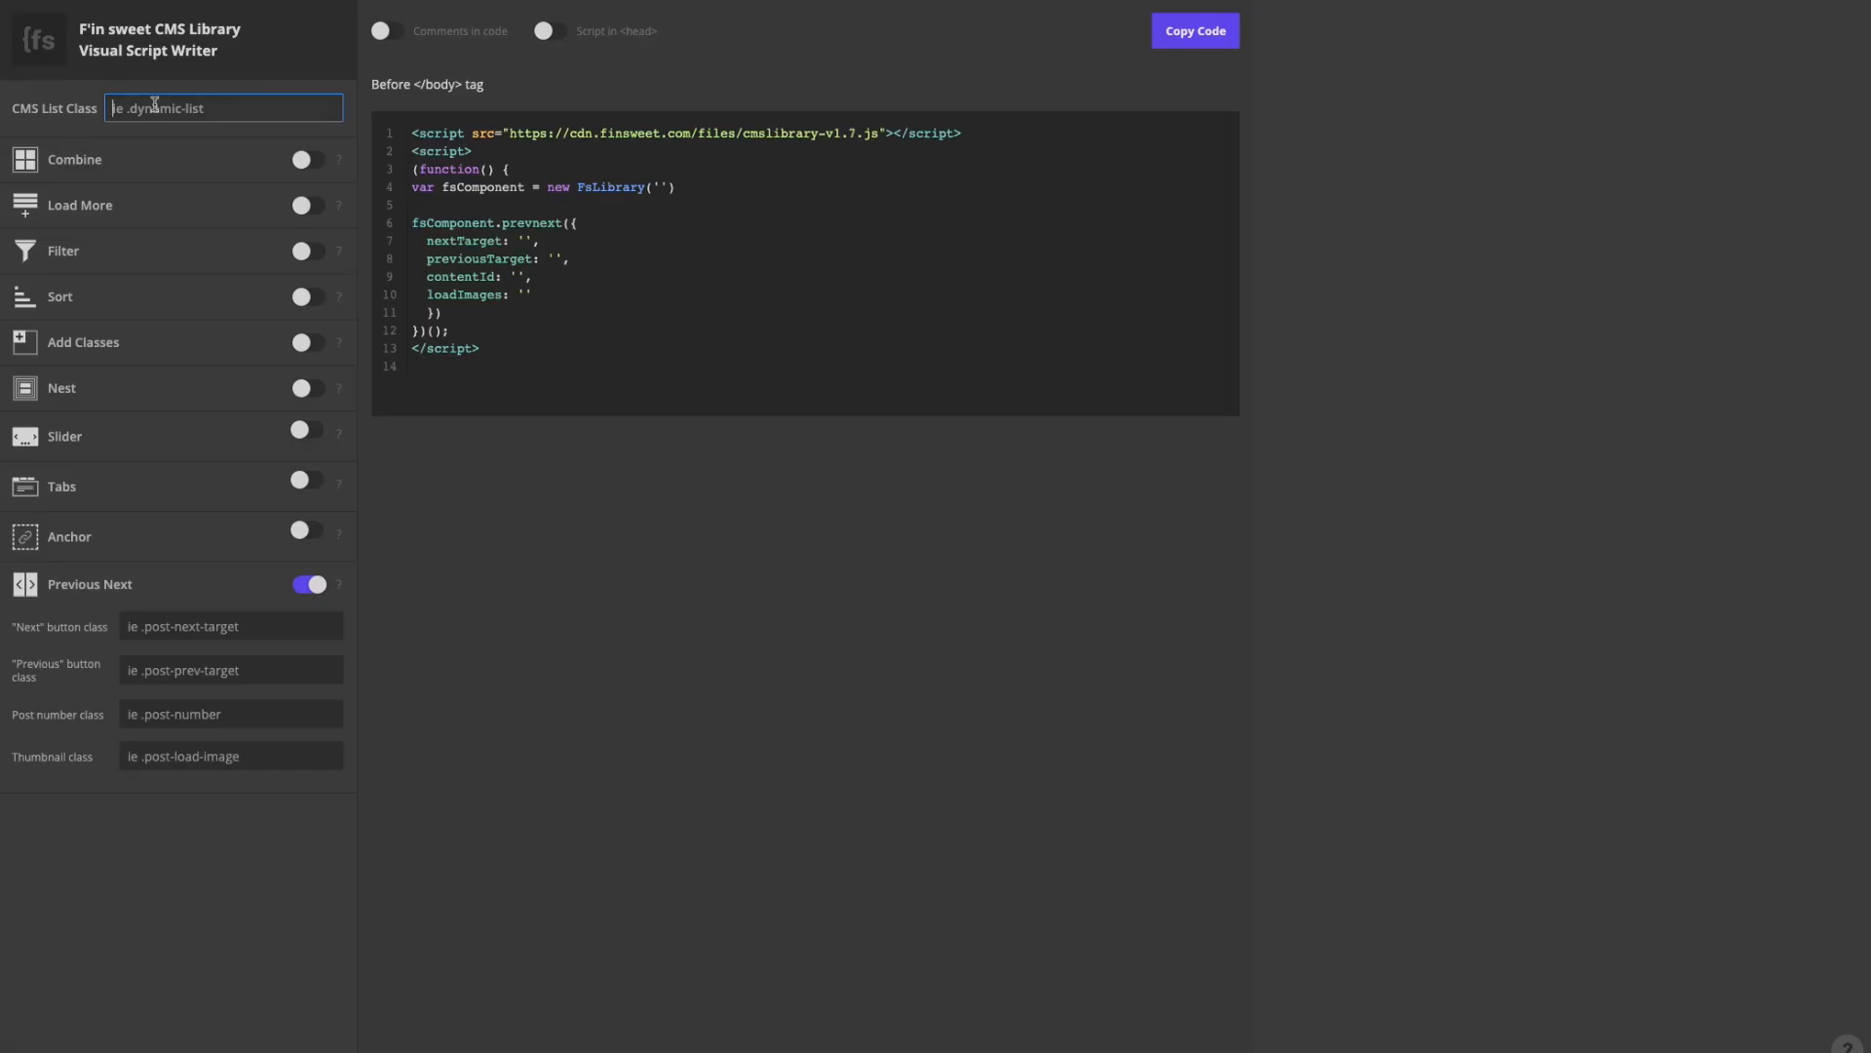
{"action": "left_click", "coordinate": [148, 106]}
{"action": "type", "text": "prevnext-hidden"}
{"action": "key", "text": "Home"}
{"action": "type", "text": "."}
- Check the two prevnext-box classes in Webflow, and set the "Next" button class to .next-box and the "Previous" button class to .prev-box
{"action": "left_click", "coordinate": [163, 637]}
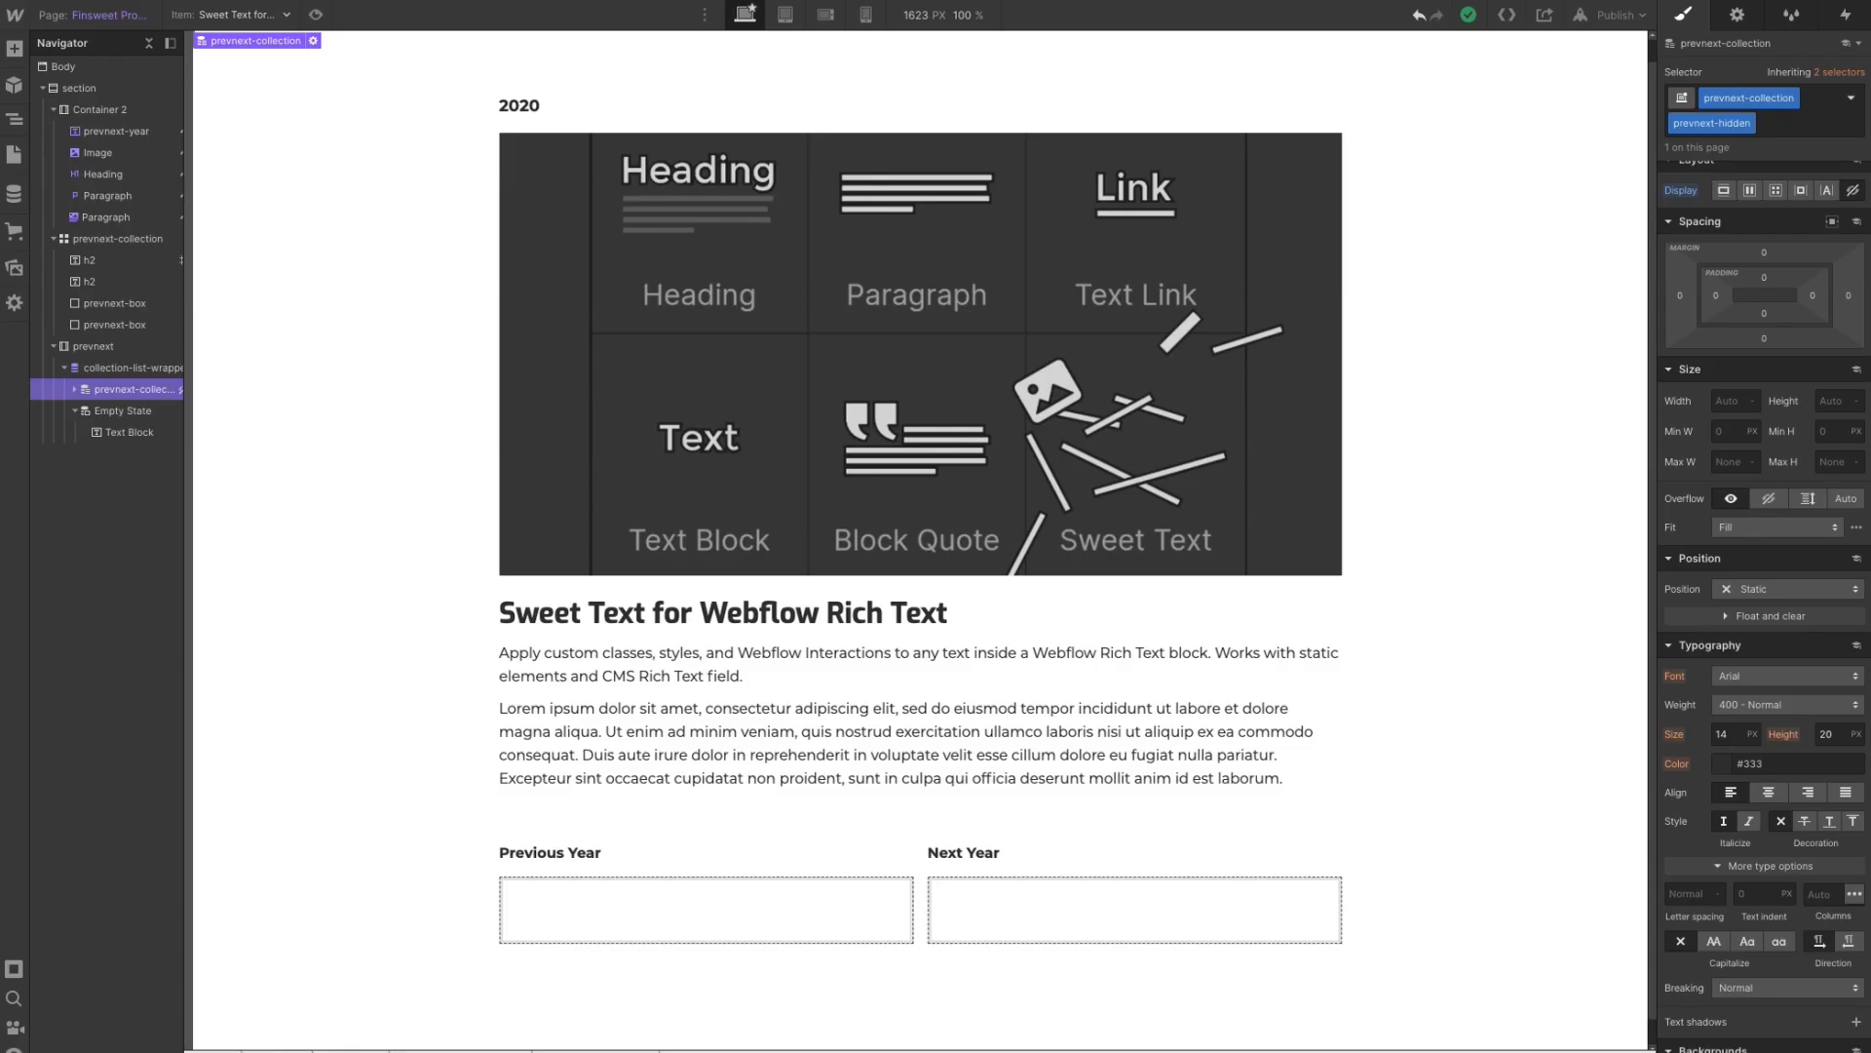
{"action": "left_click", "coordinate": [113, 310]}
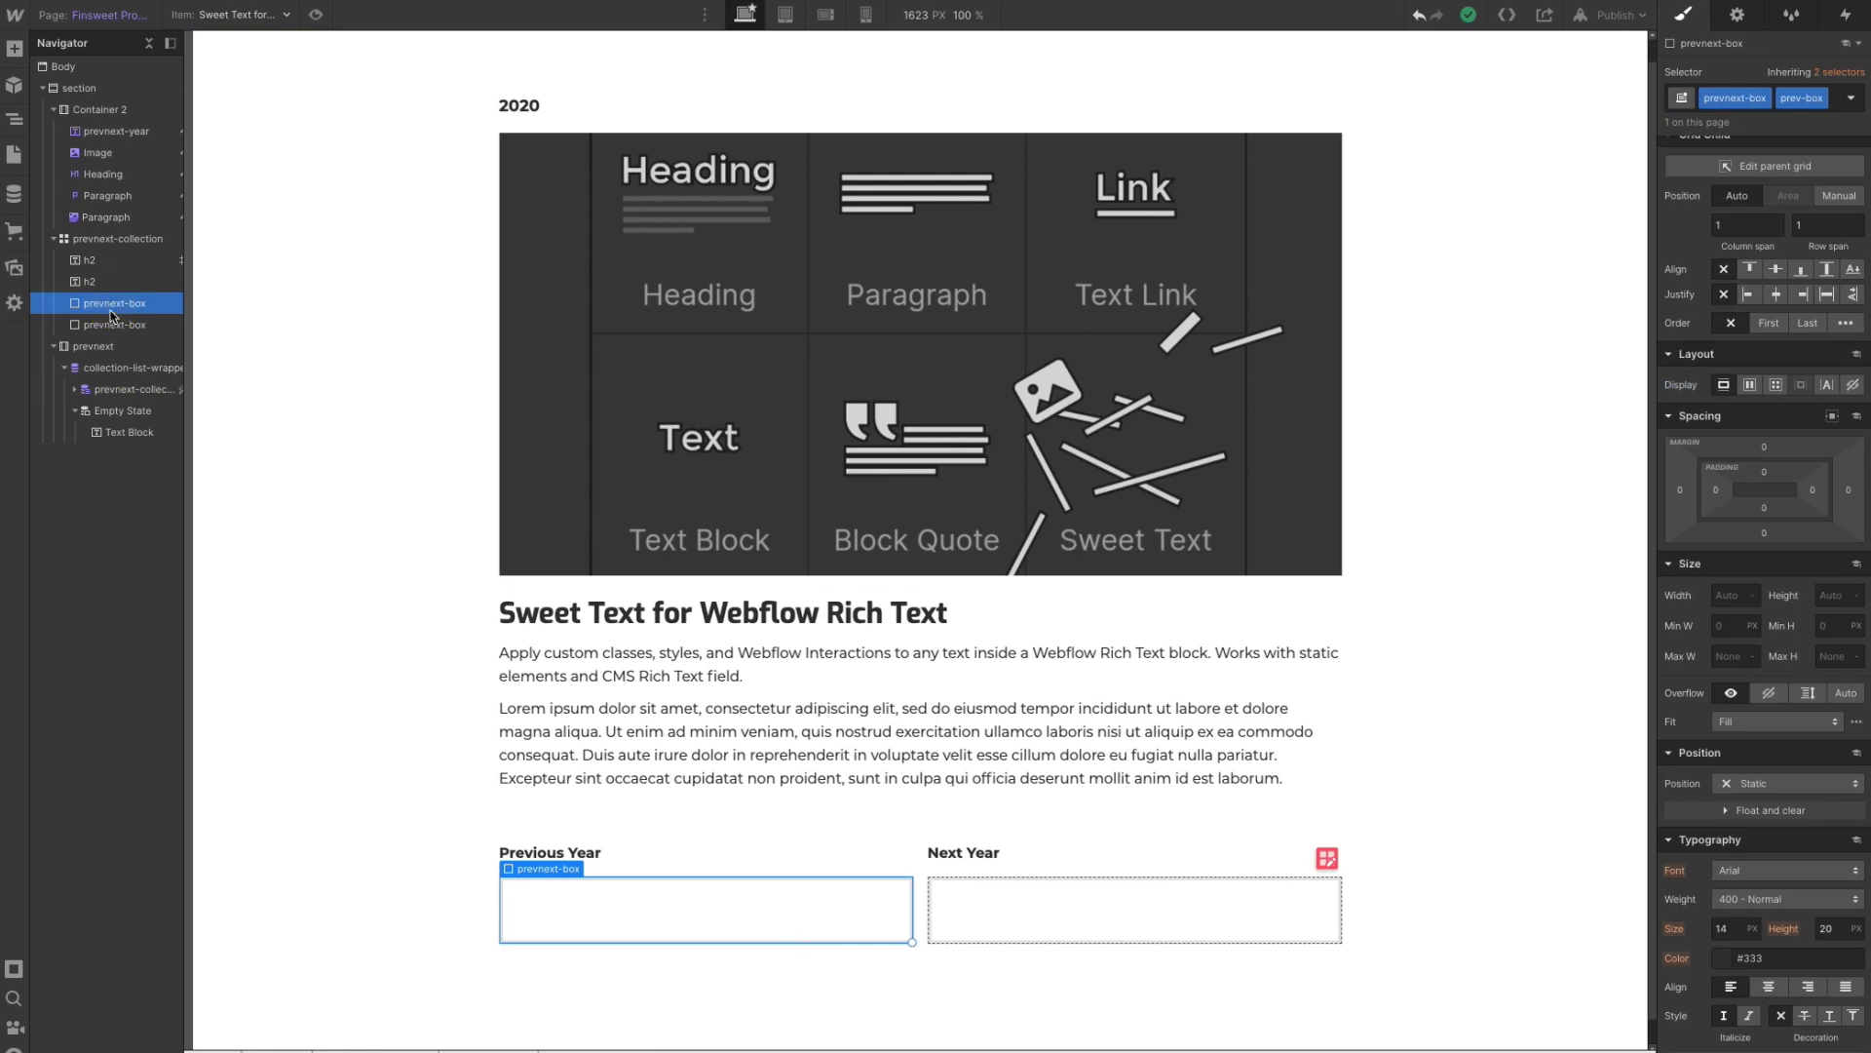
{"action": "left_click", "coordinate": [113, 328]}
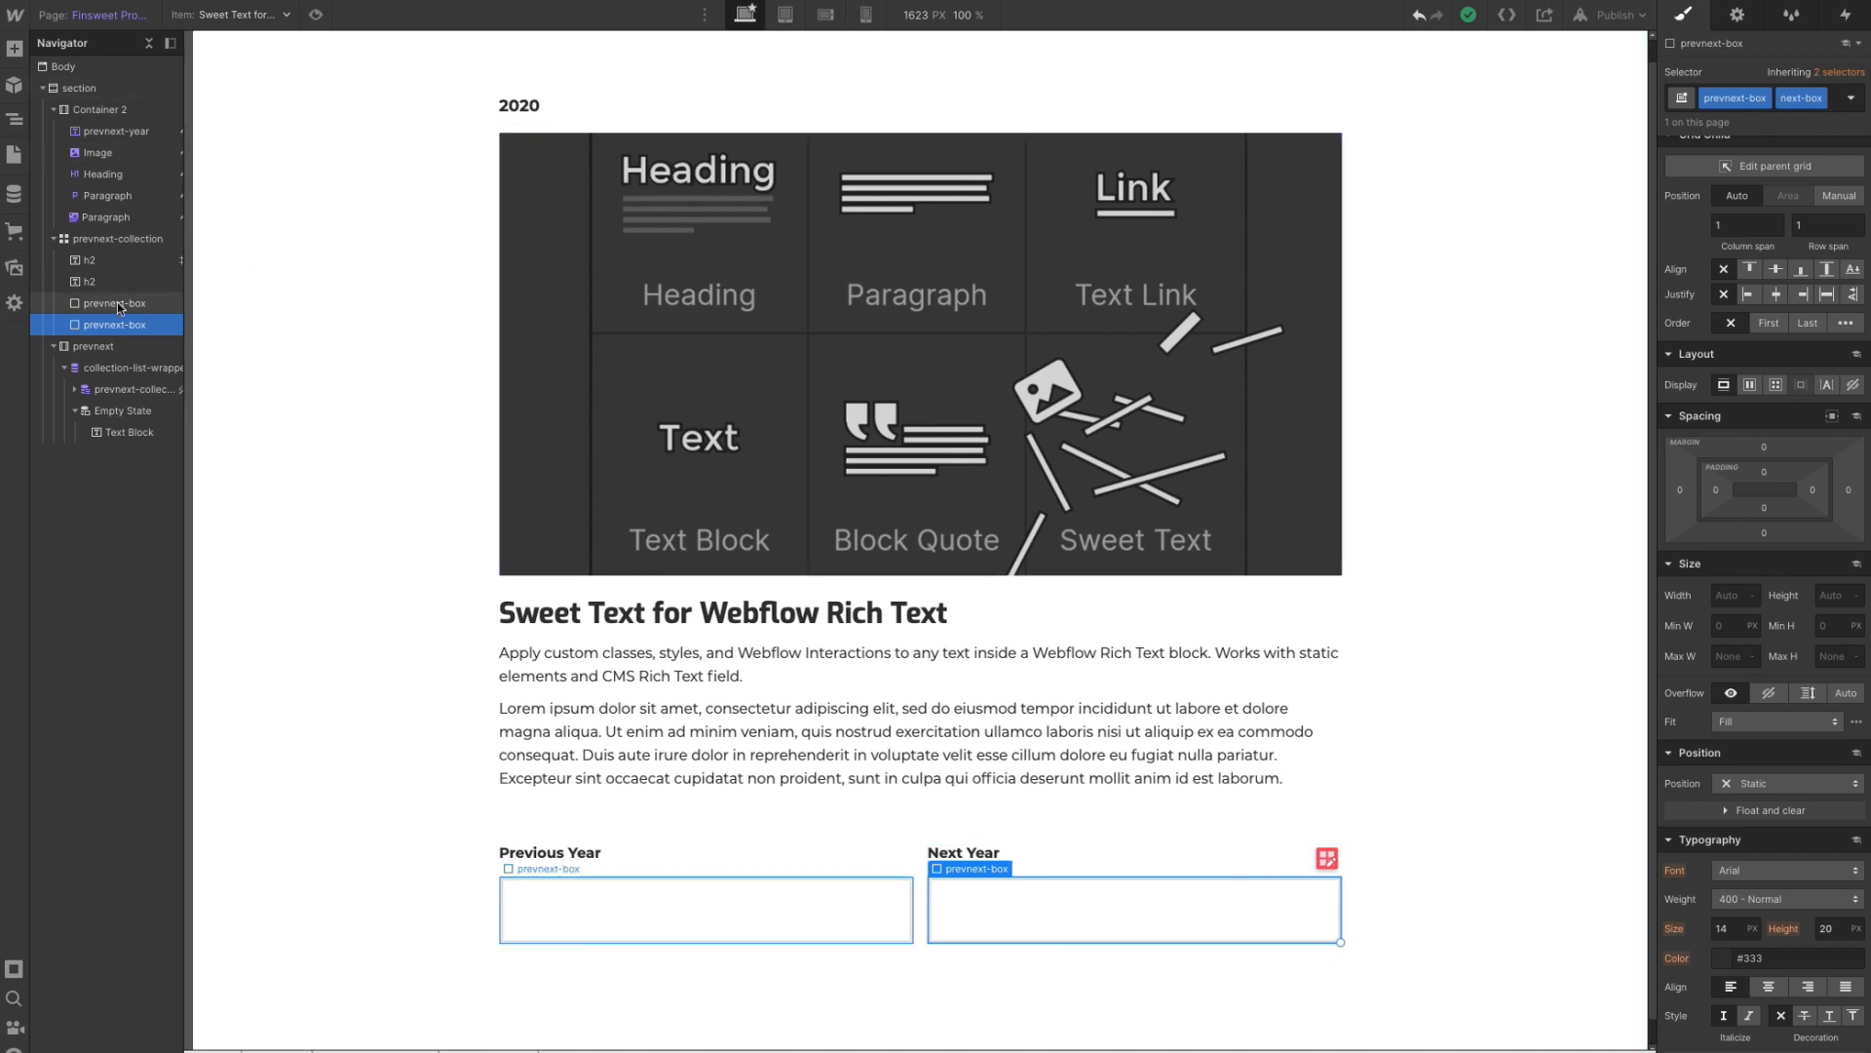
{"action": "left_click", "coordinate": [118, 308]}
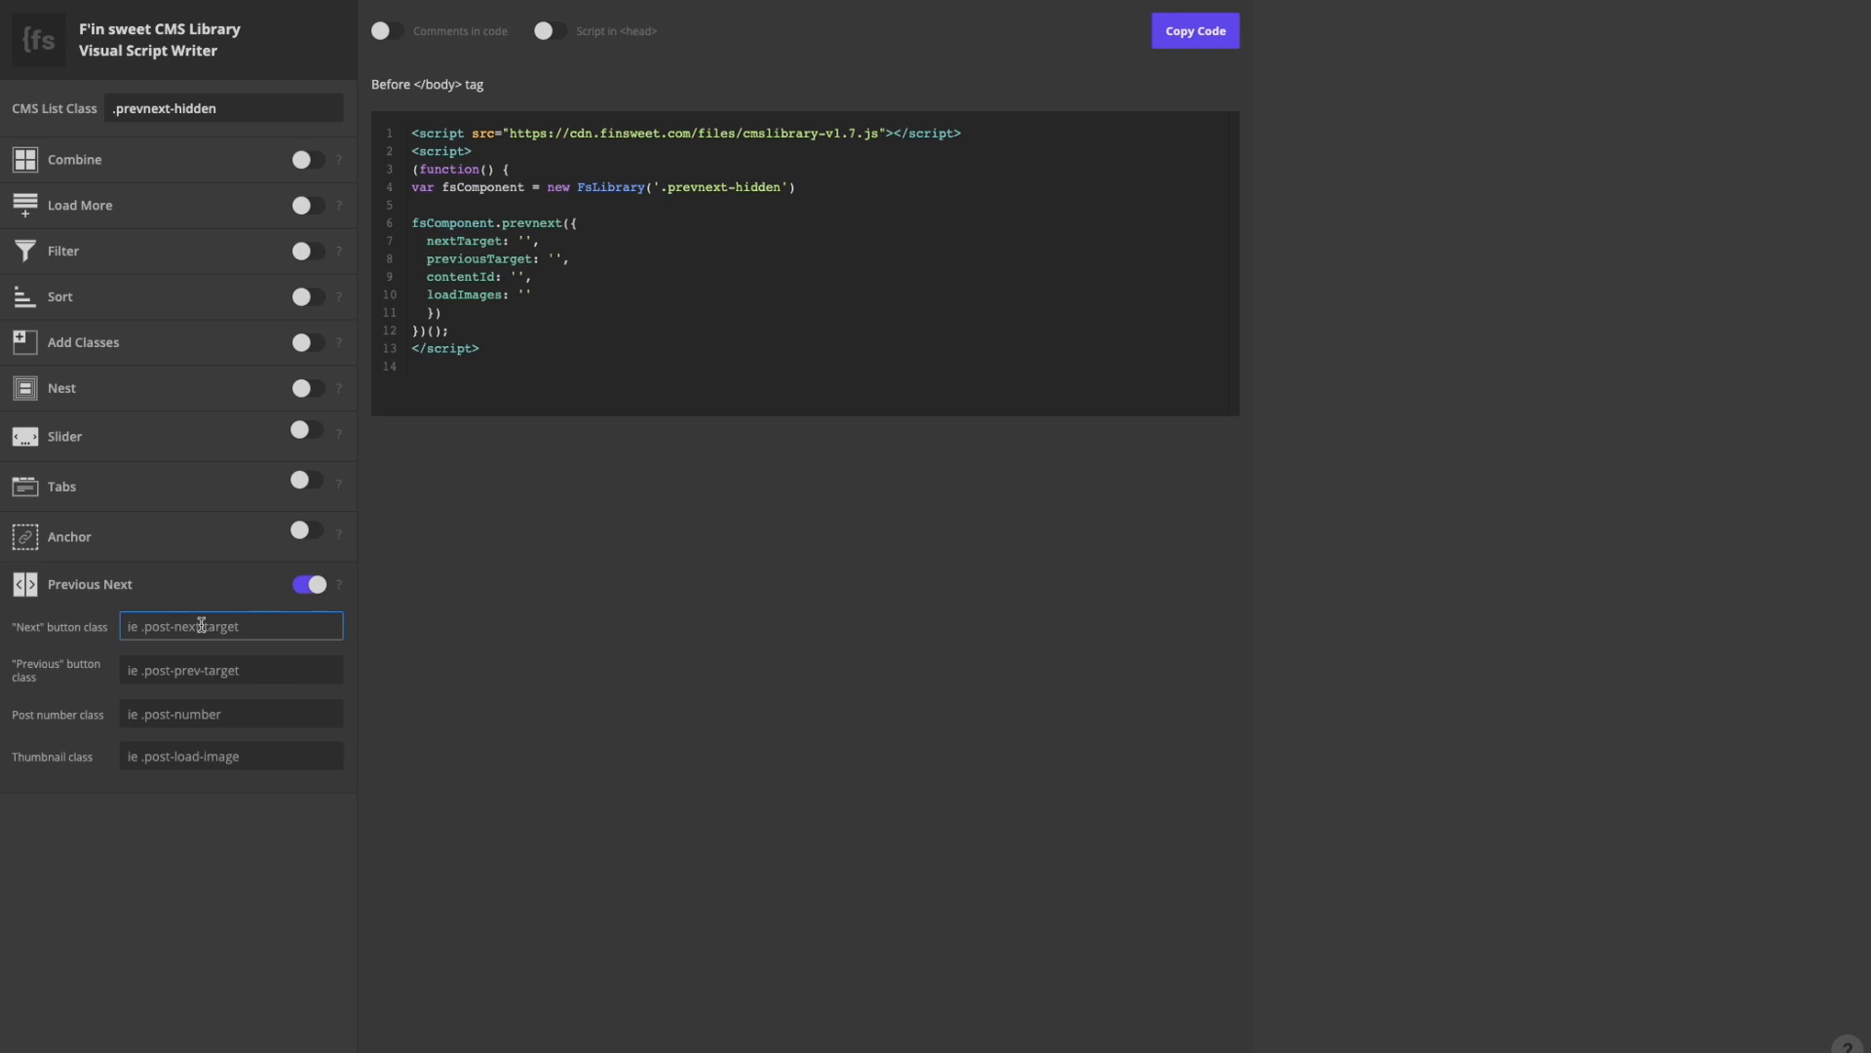
{"action": "type", "text": "next-box"}
{"action": "key", "text": "Tab"}
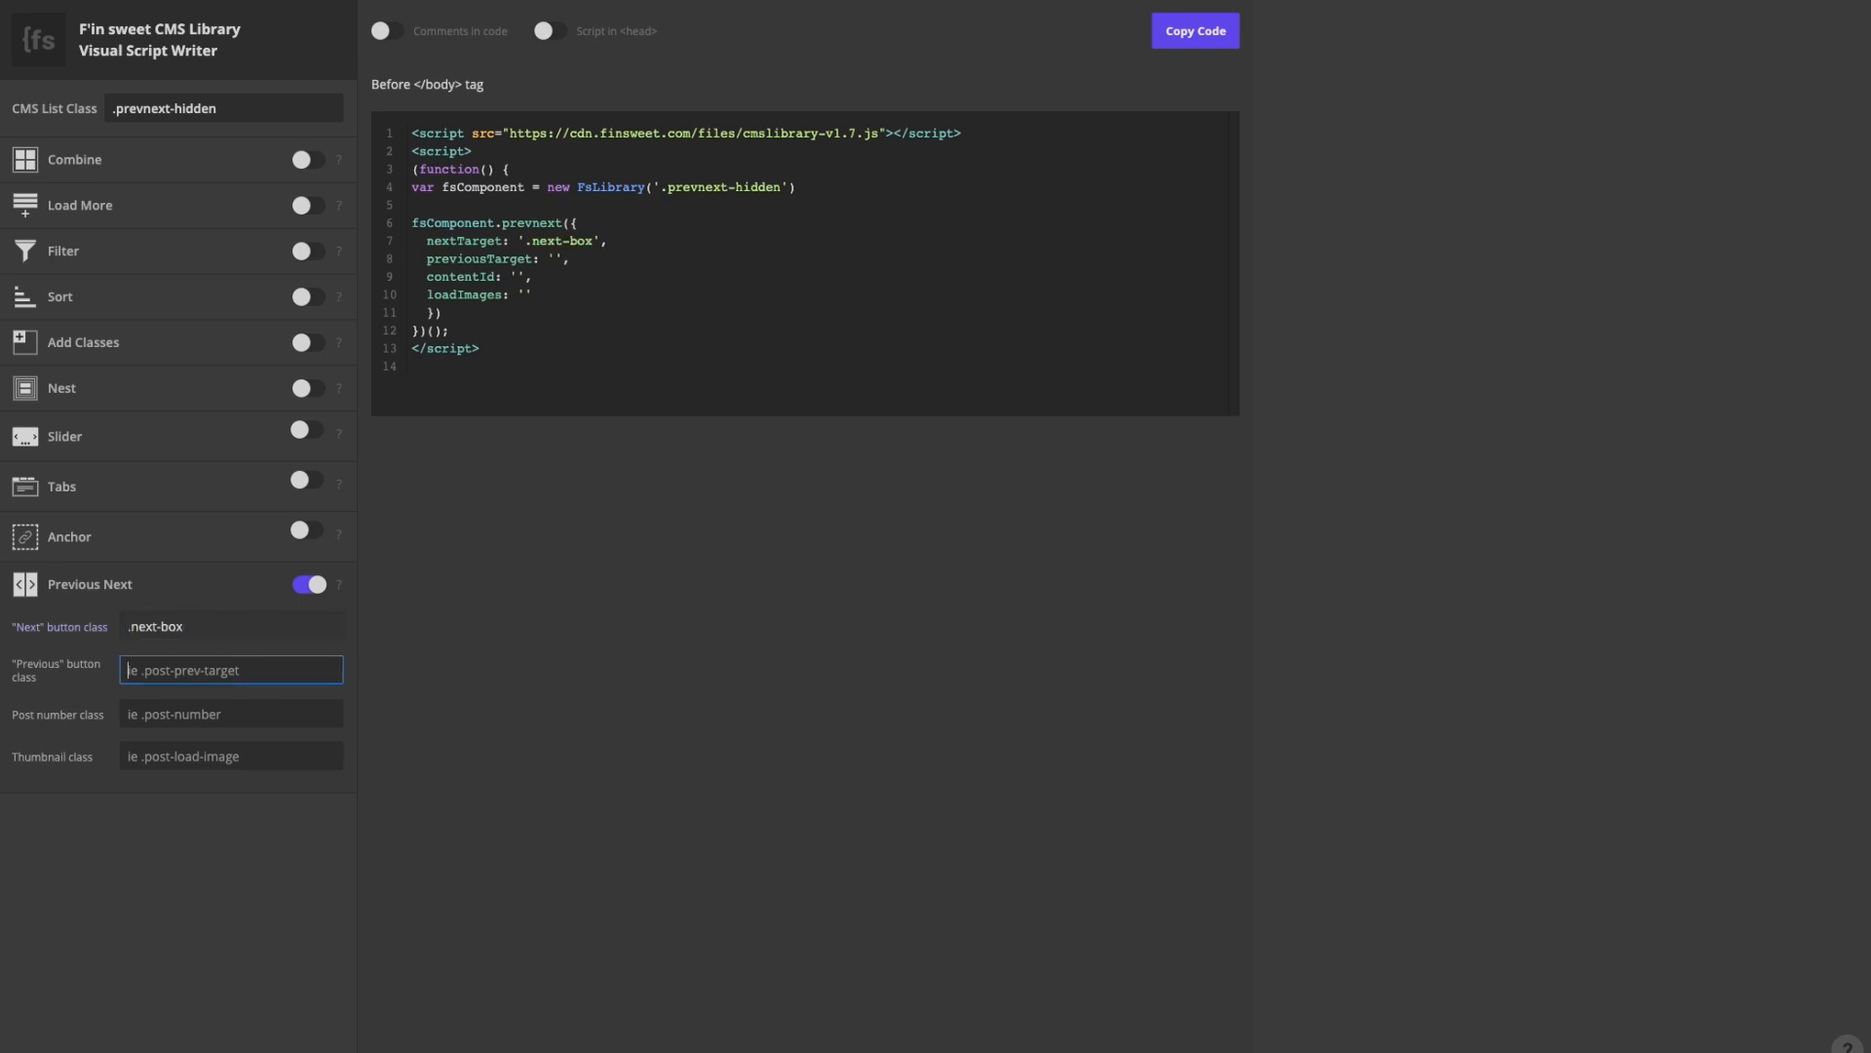
{"action": "type", "text": "prev-box"}
{"action": "key", "text": "Tab"}
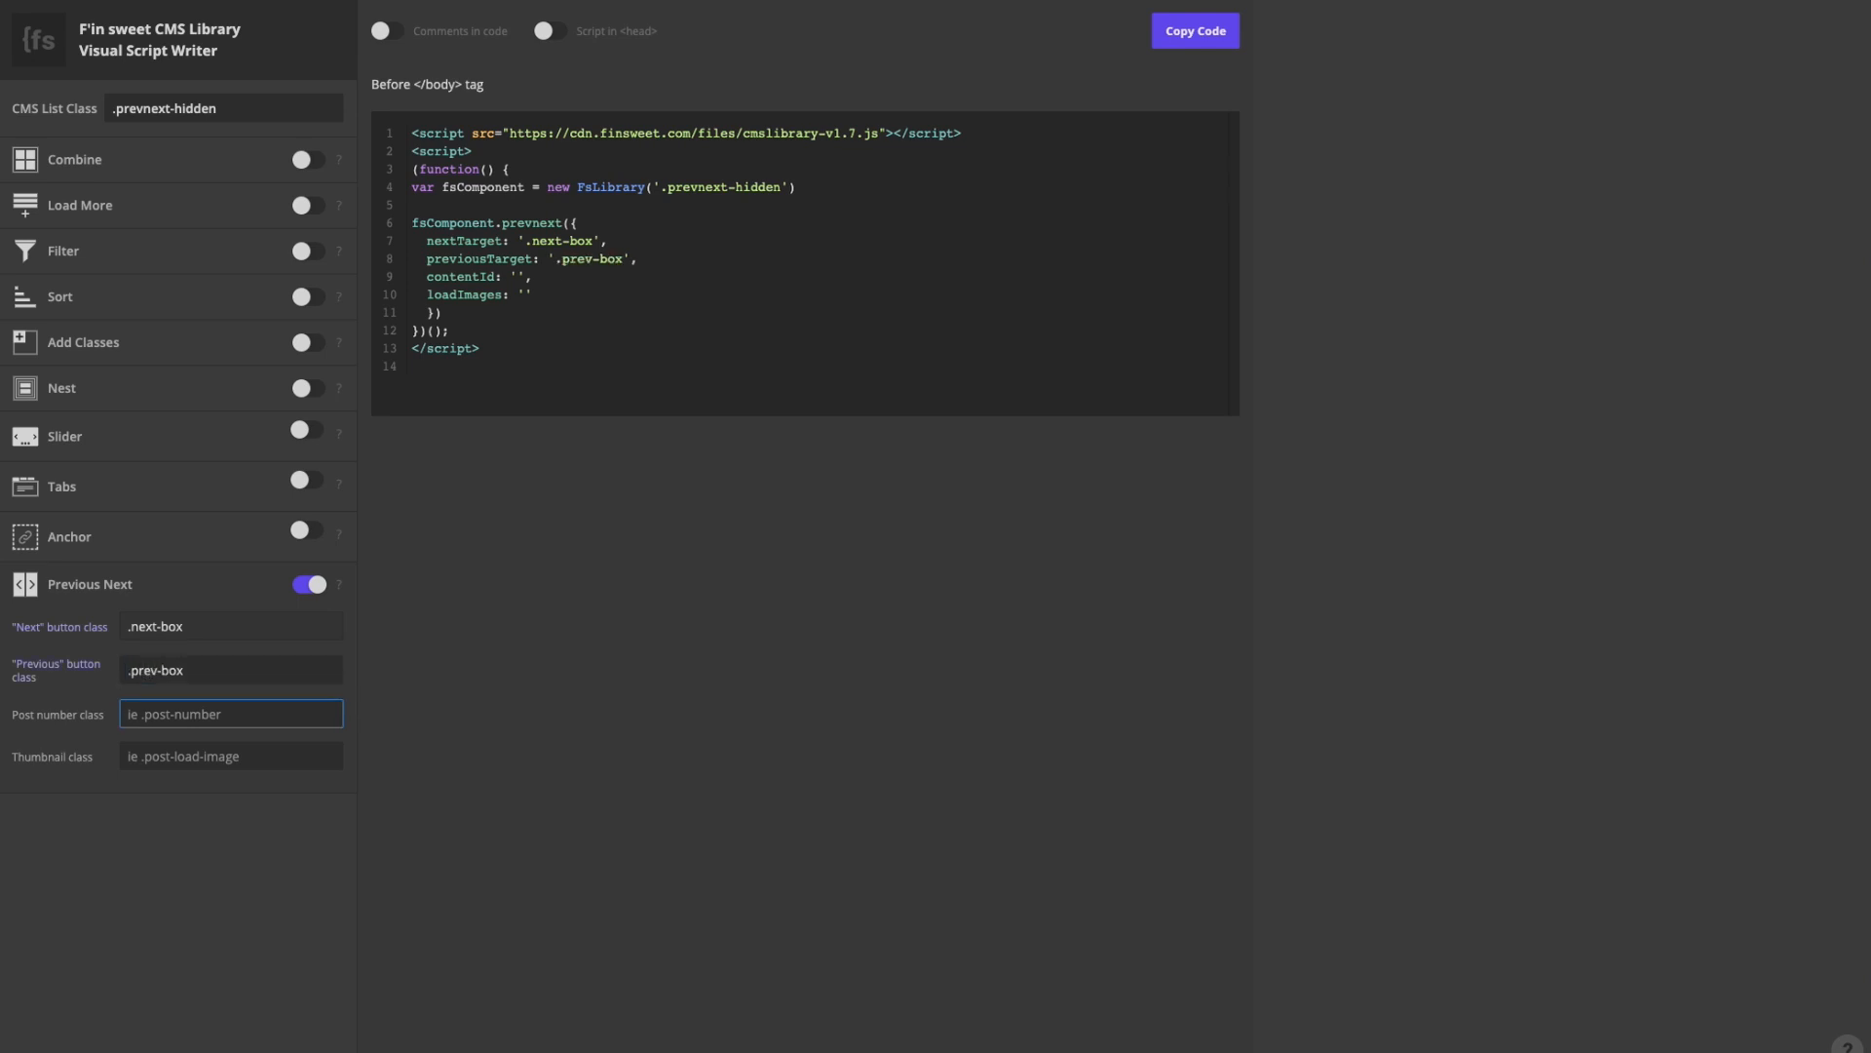
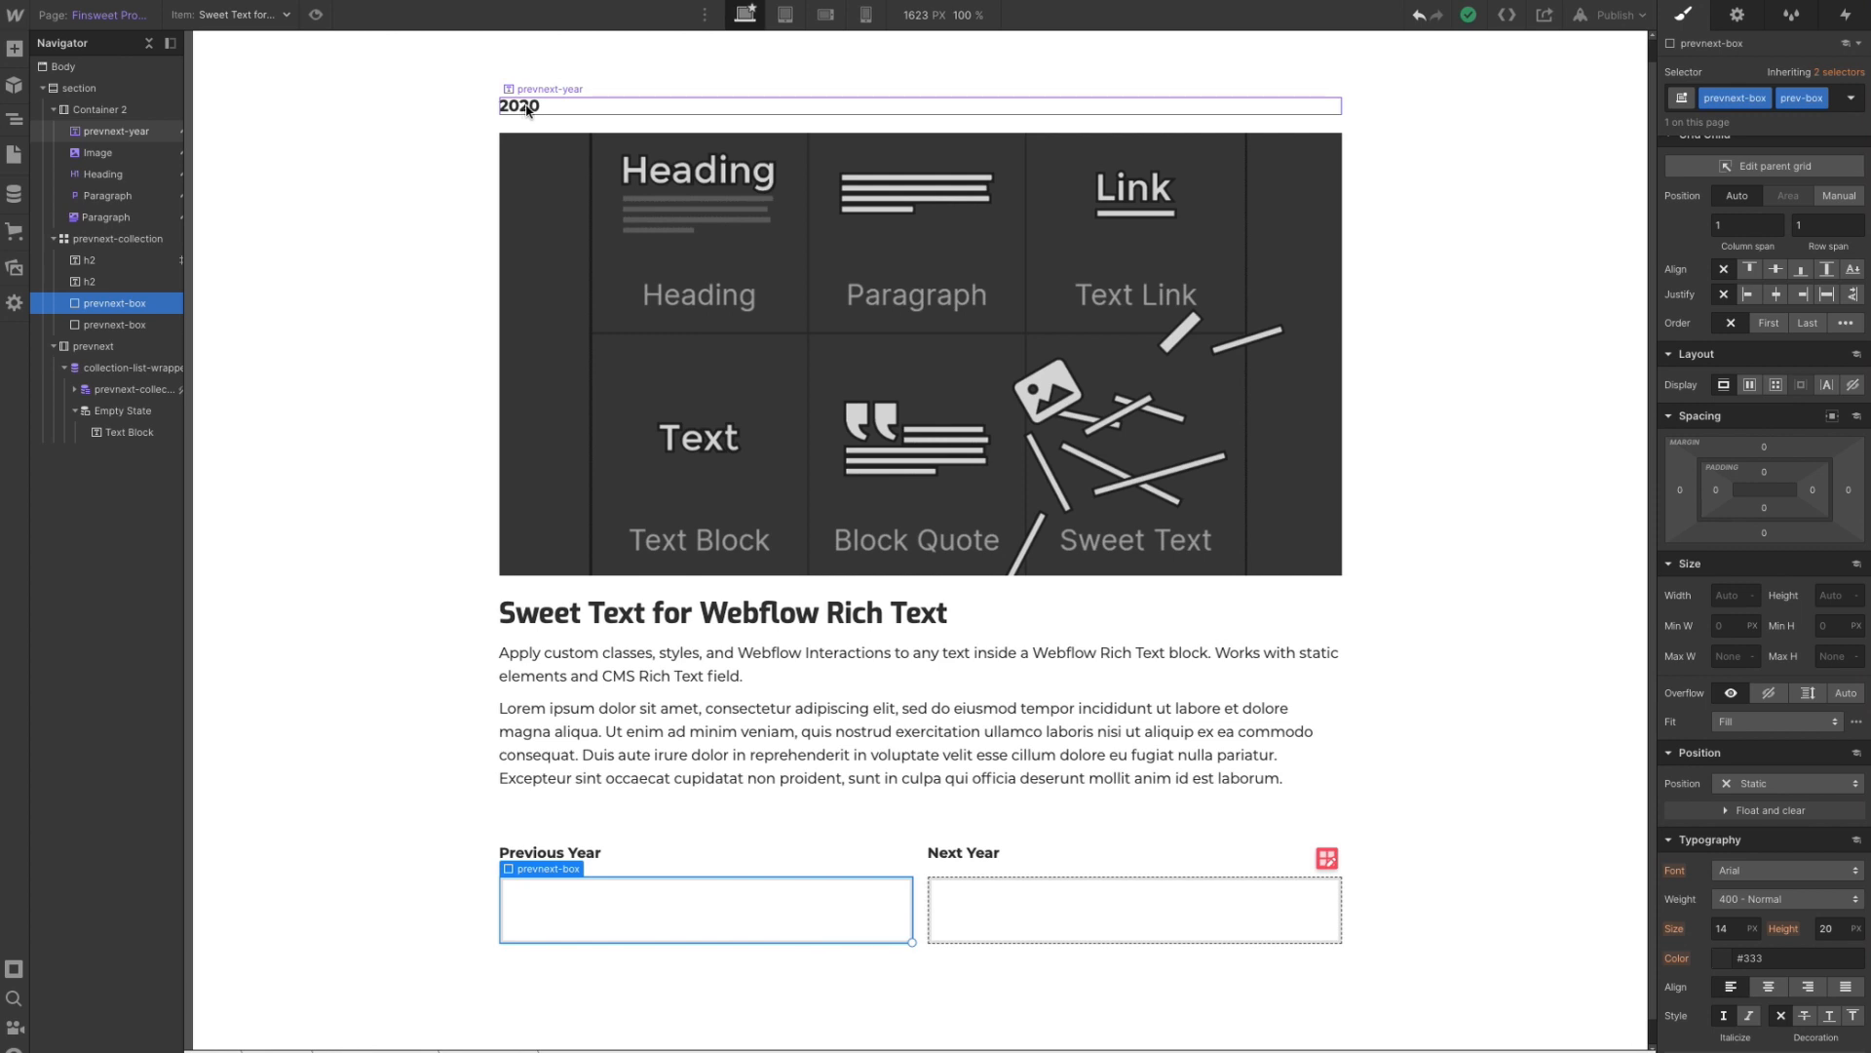
- Check the year and thumbnail classes in Webflow, and set the Post number class to .prevnext-year and the Thumbnail class to .prevnext-thumbnail
{"action": "left_click", "coordinate": [524, 107]}
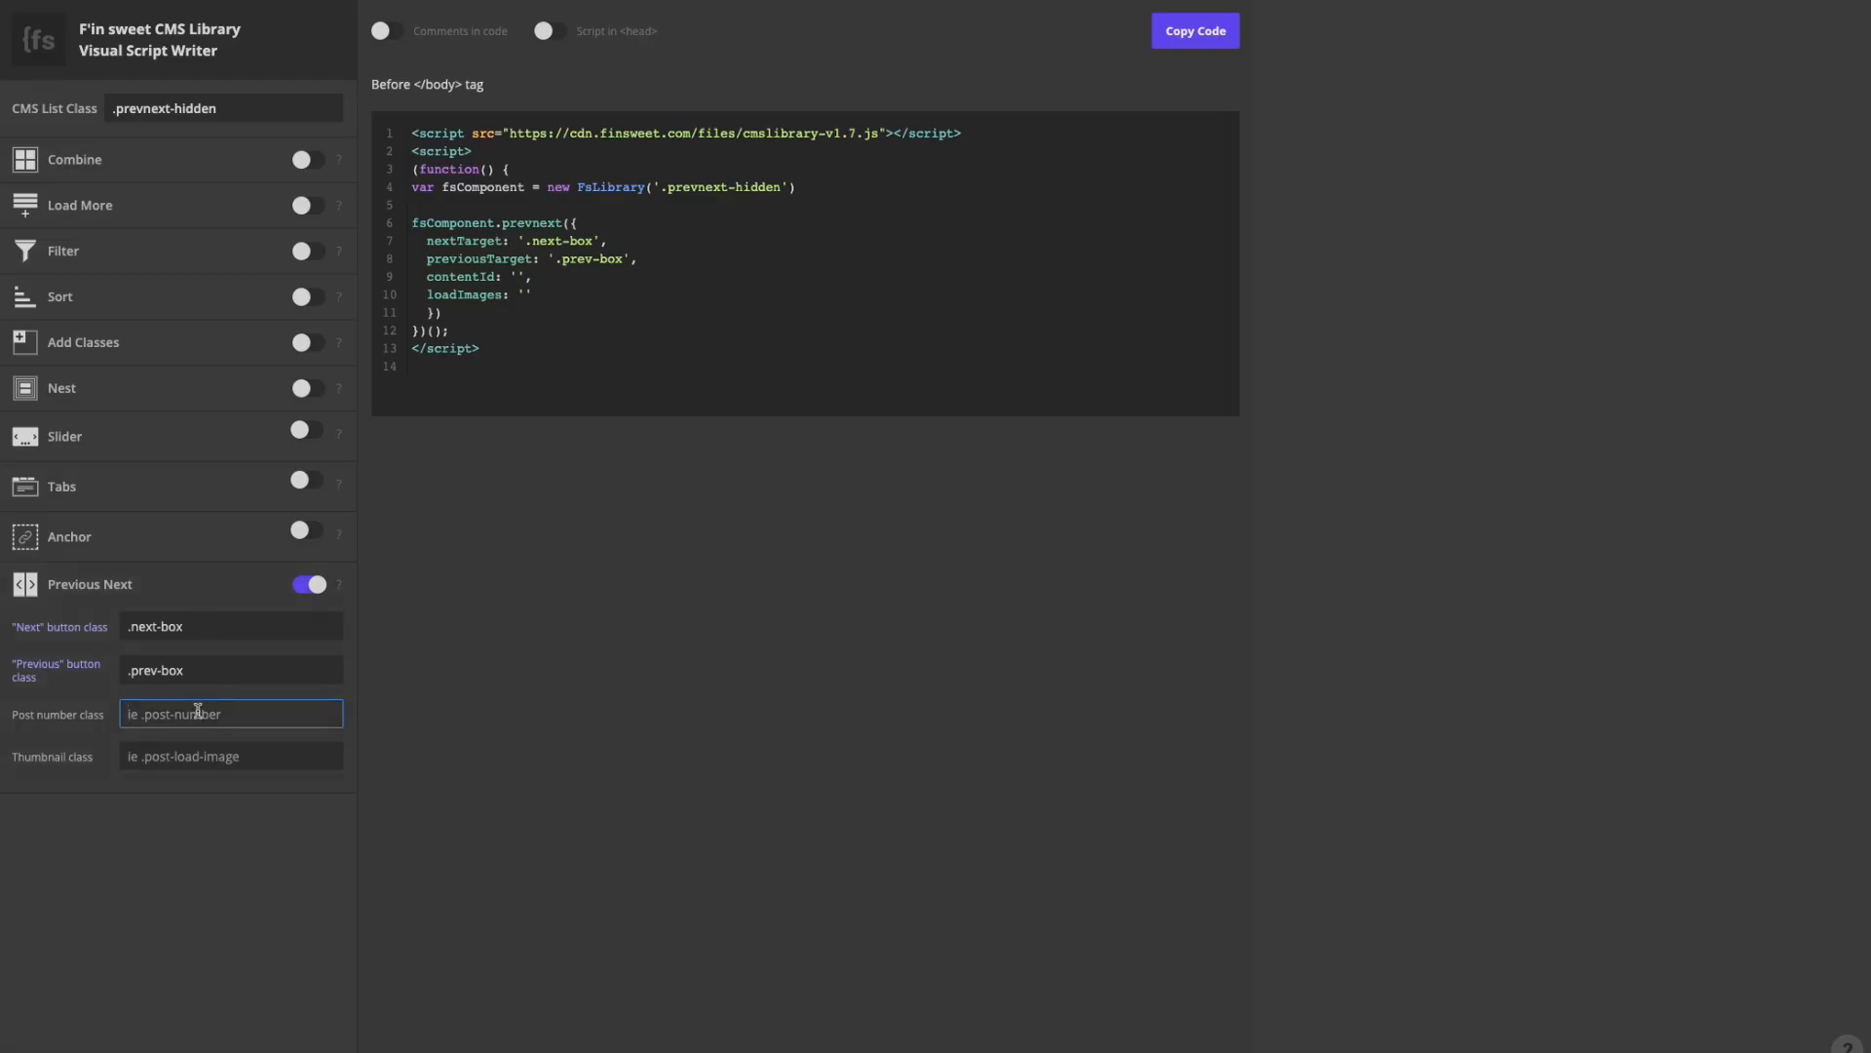
{"action": "type", "text": "prevnext-year"}
{"action": "left_click", "coordinate": [195, 759]}
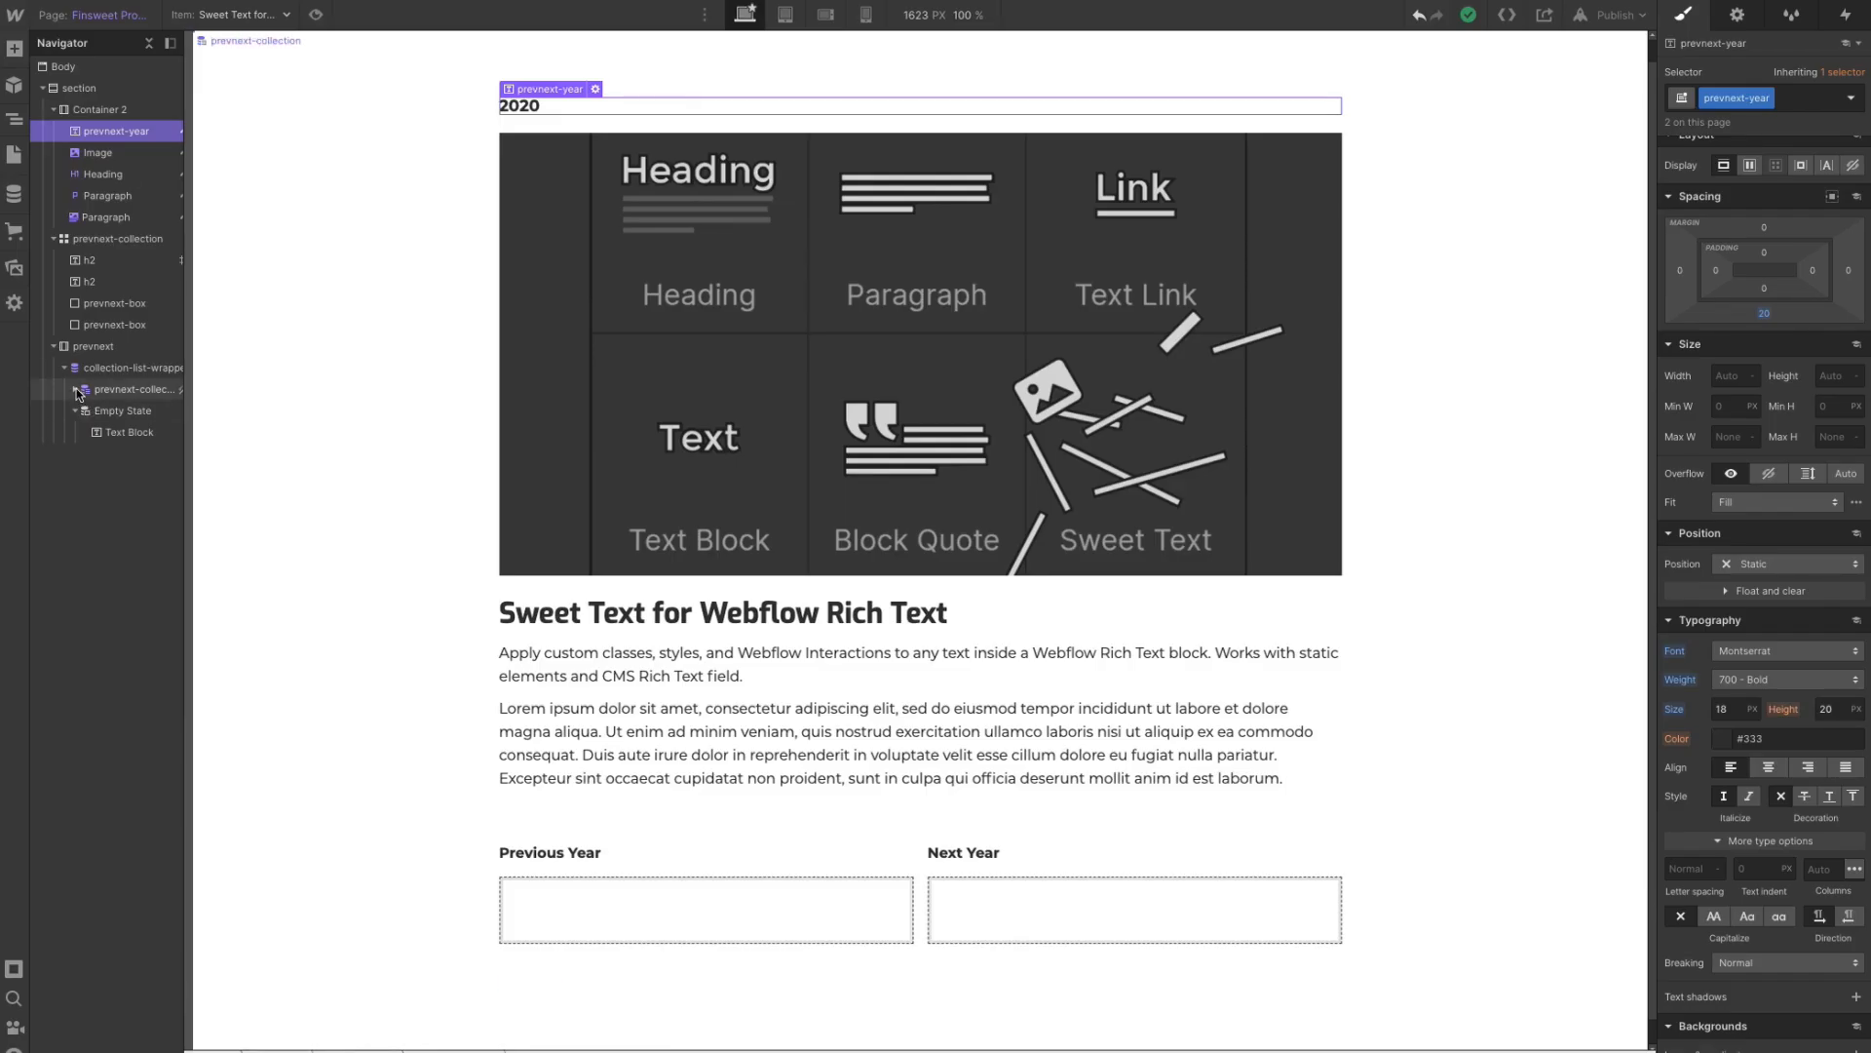
{"action": "left_click", "coordinate": [101, 434]}
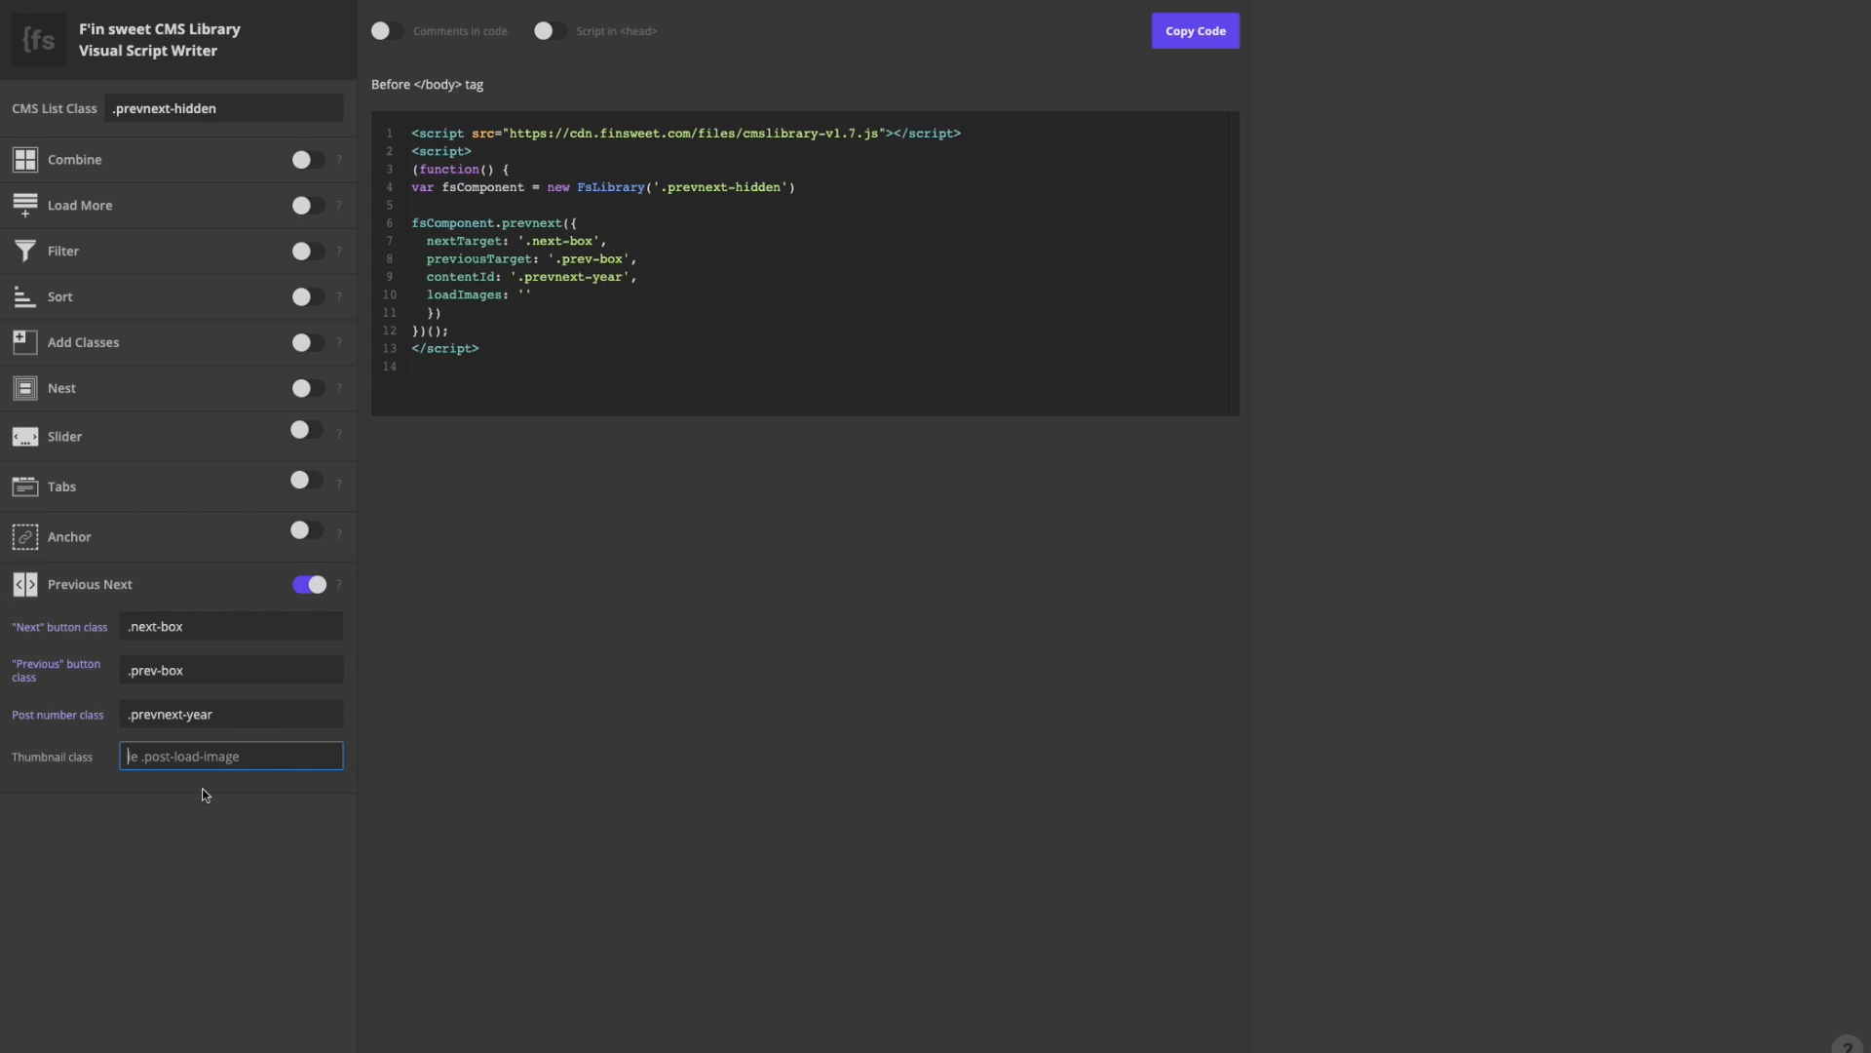
{"action": "type", "text": "prevnext-thumbnail"}
{"action": "left_click", "coordinate": [220, 870]}
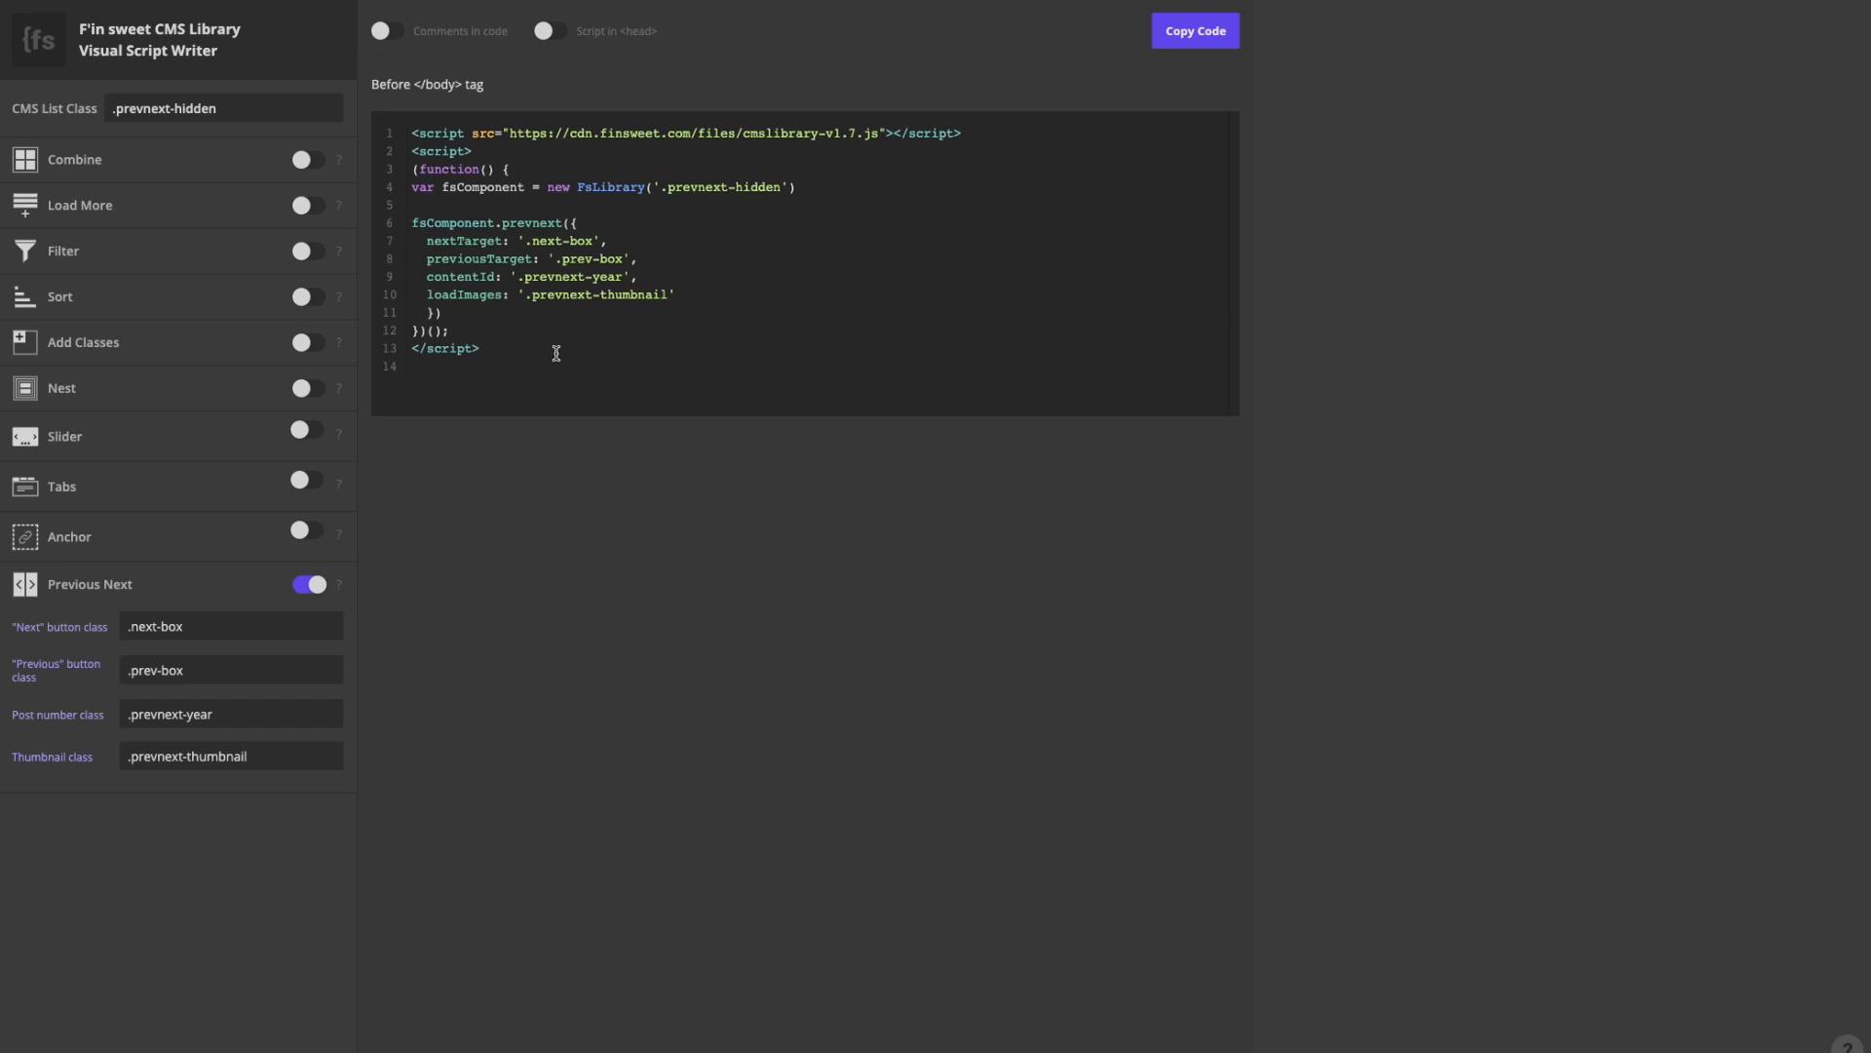
- Copy the generated script into the Before </body> tag custom code of the Finsweet Products for Webflows template page in Webflow
{"action": "left_click", "coordinate": [1164, 41]}
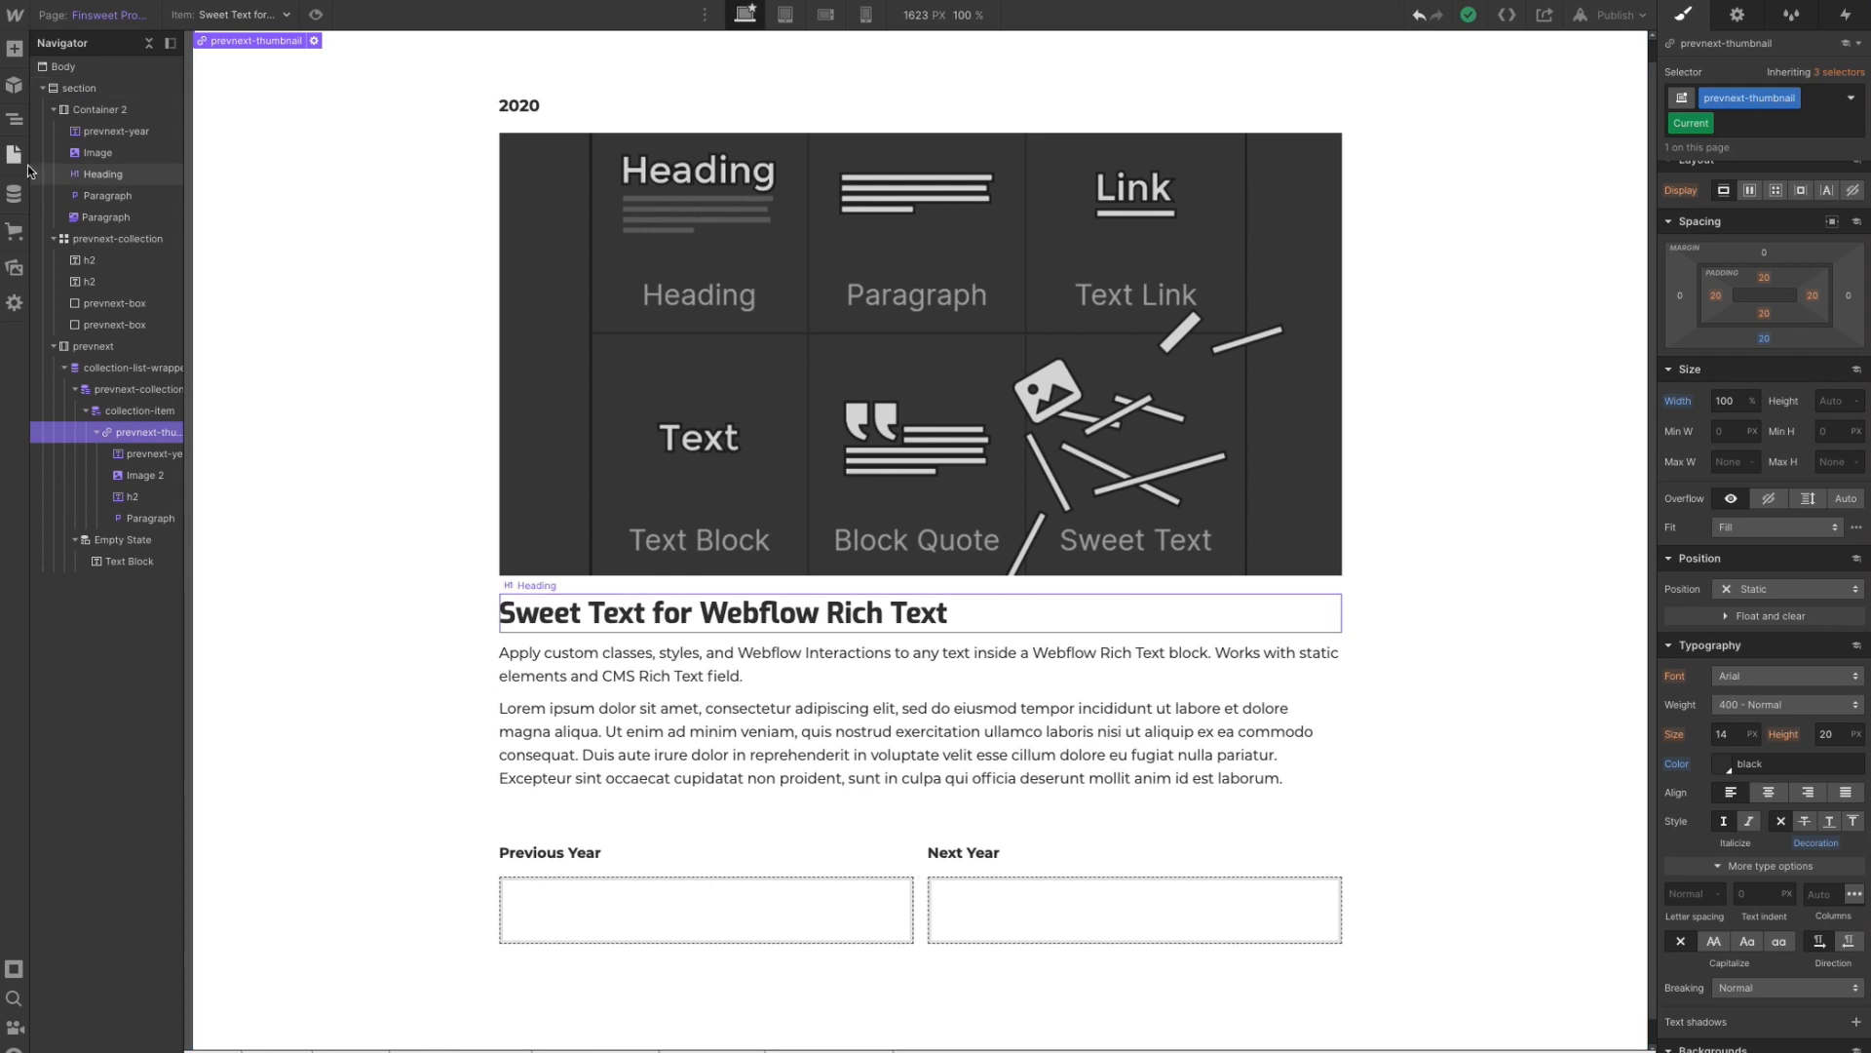
{"action": "left_click", "coordinate": [14, 154]}
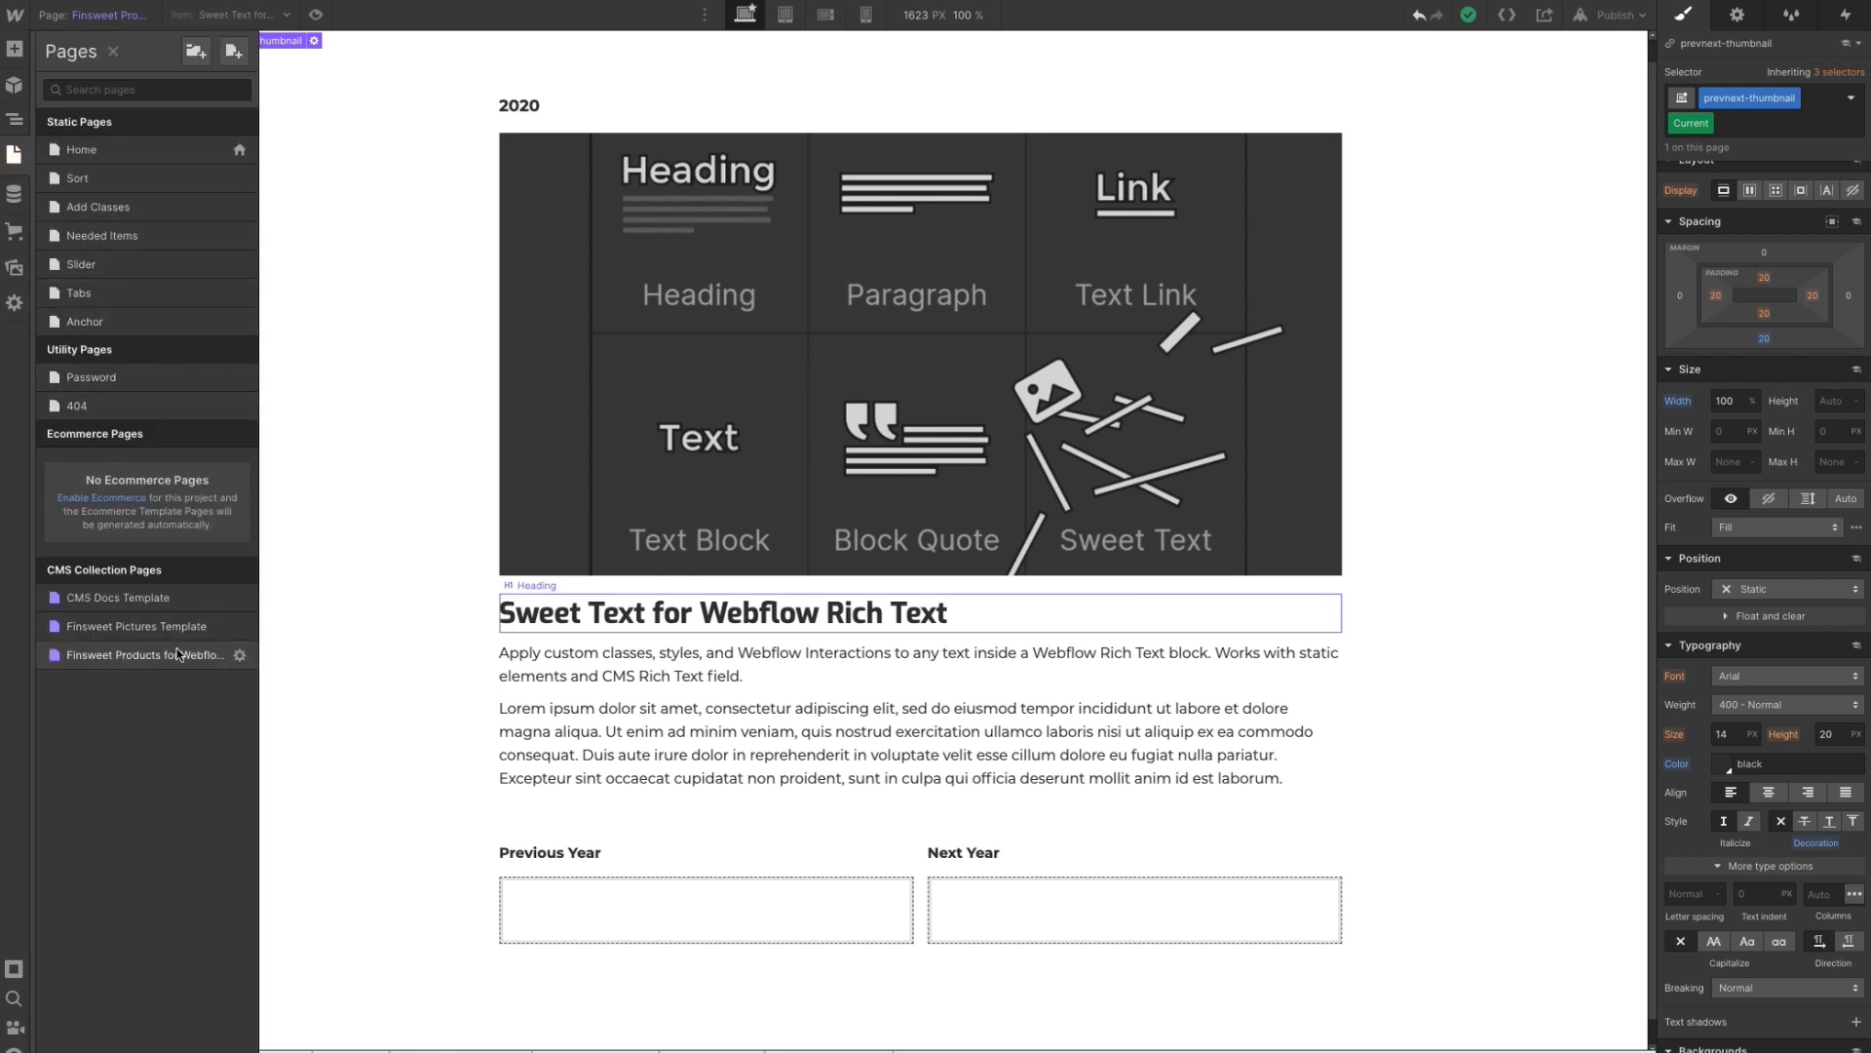
{"action": "left_click", "coordinate": [239, 657]}
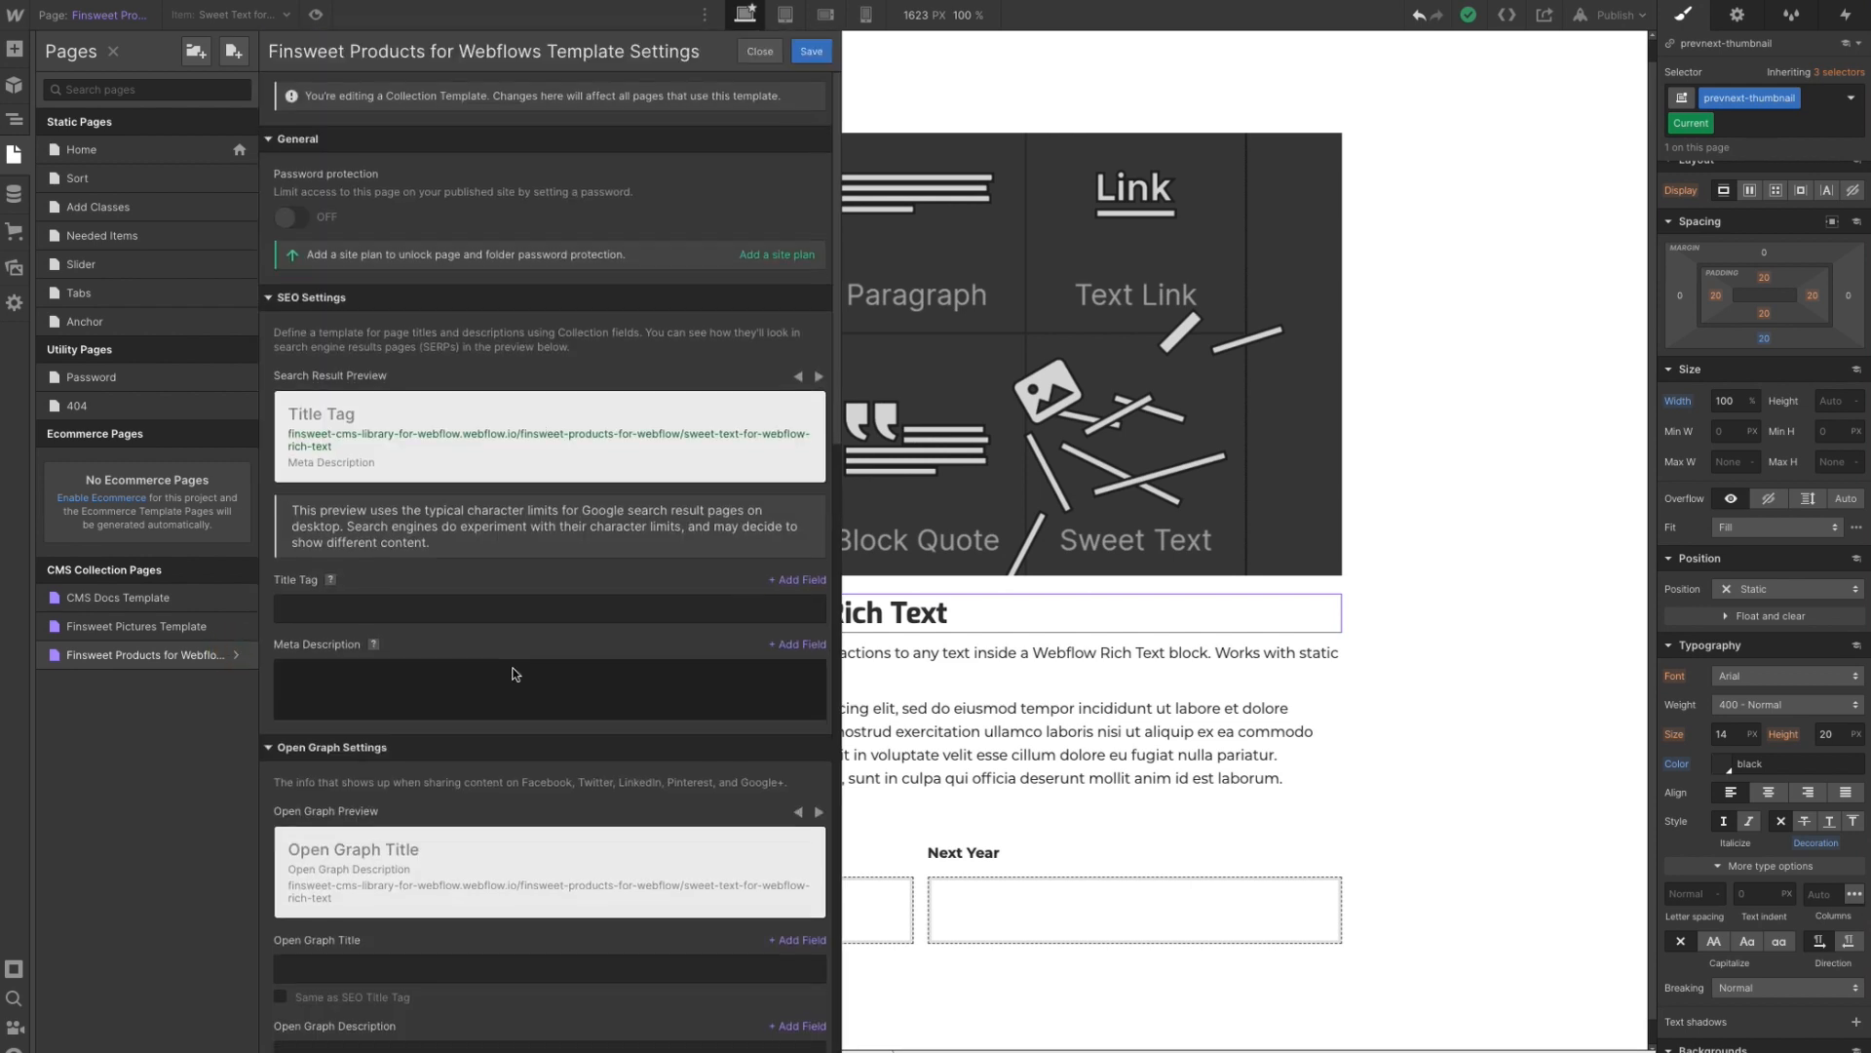
{"action": "scroll", "coordinate": [508, 676], "scroll_direction": "down", "scroll_amount": 10}
{"action": "scroll", "coordinate": [508, 676], "scroll_direction": "up", "scroll_amount": 3}
{"action": "scroll", "coordinate": [482, 682], "scroll_direction": "down", "scroll_amount": 4}
{"action": "left_click", "coordinate": [398, 672]}
{"action": "left_click", "coordinate": [327, 652]}
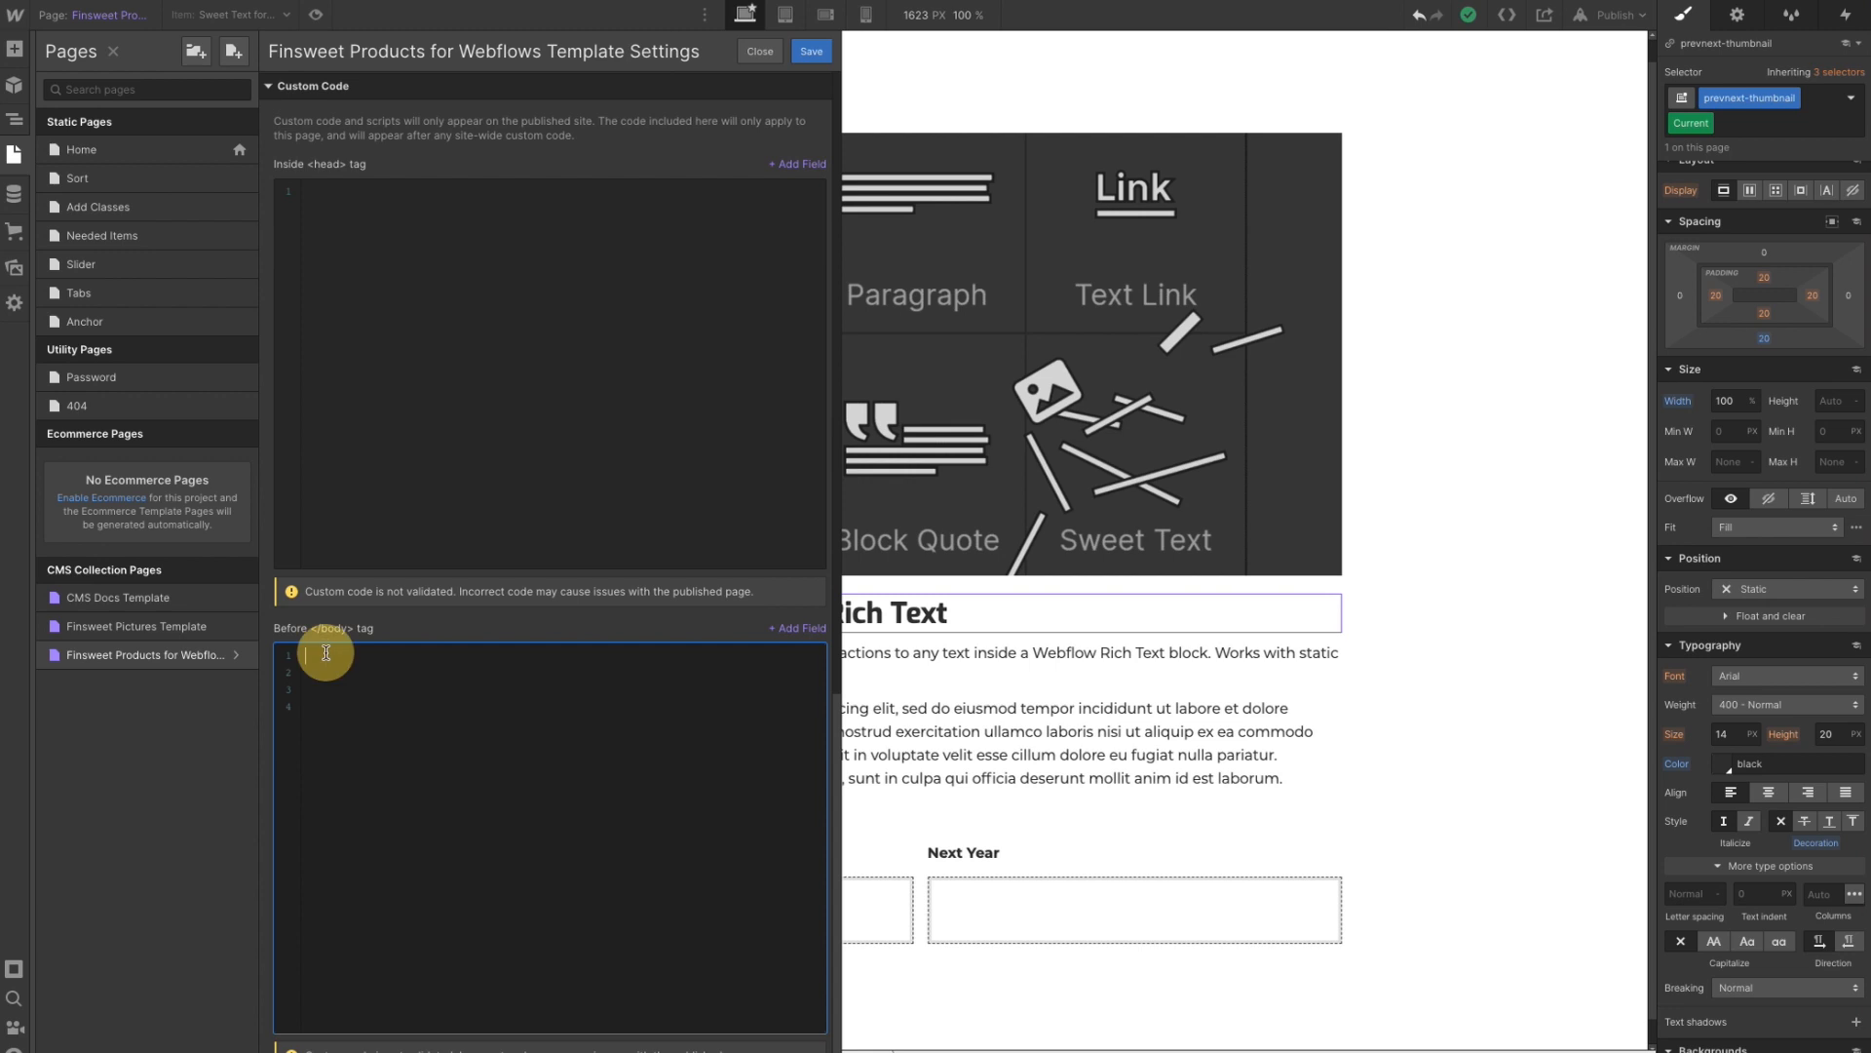
{"action": "key", "text": "ctrl+v"}
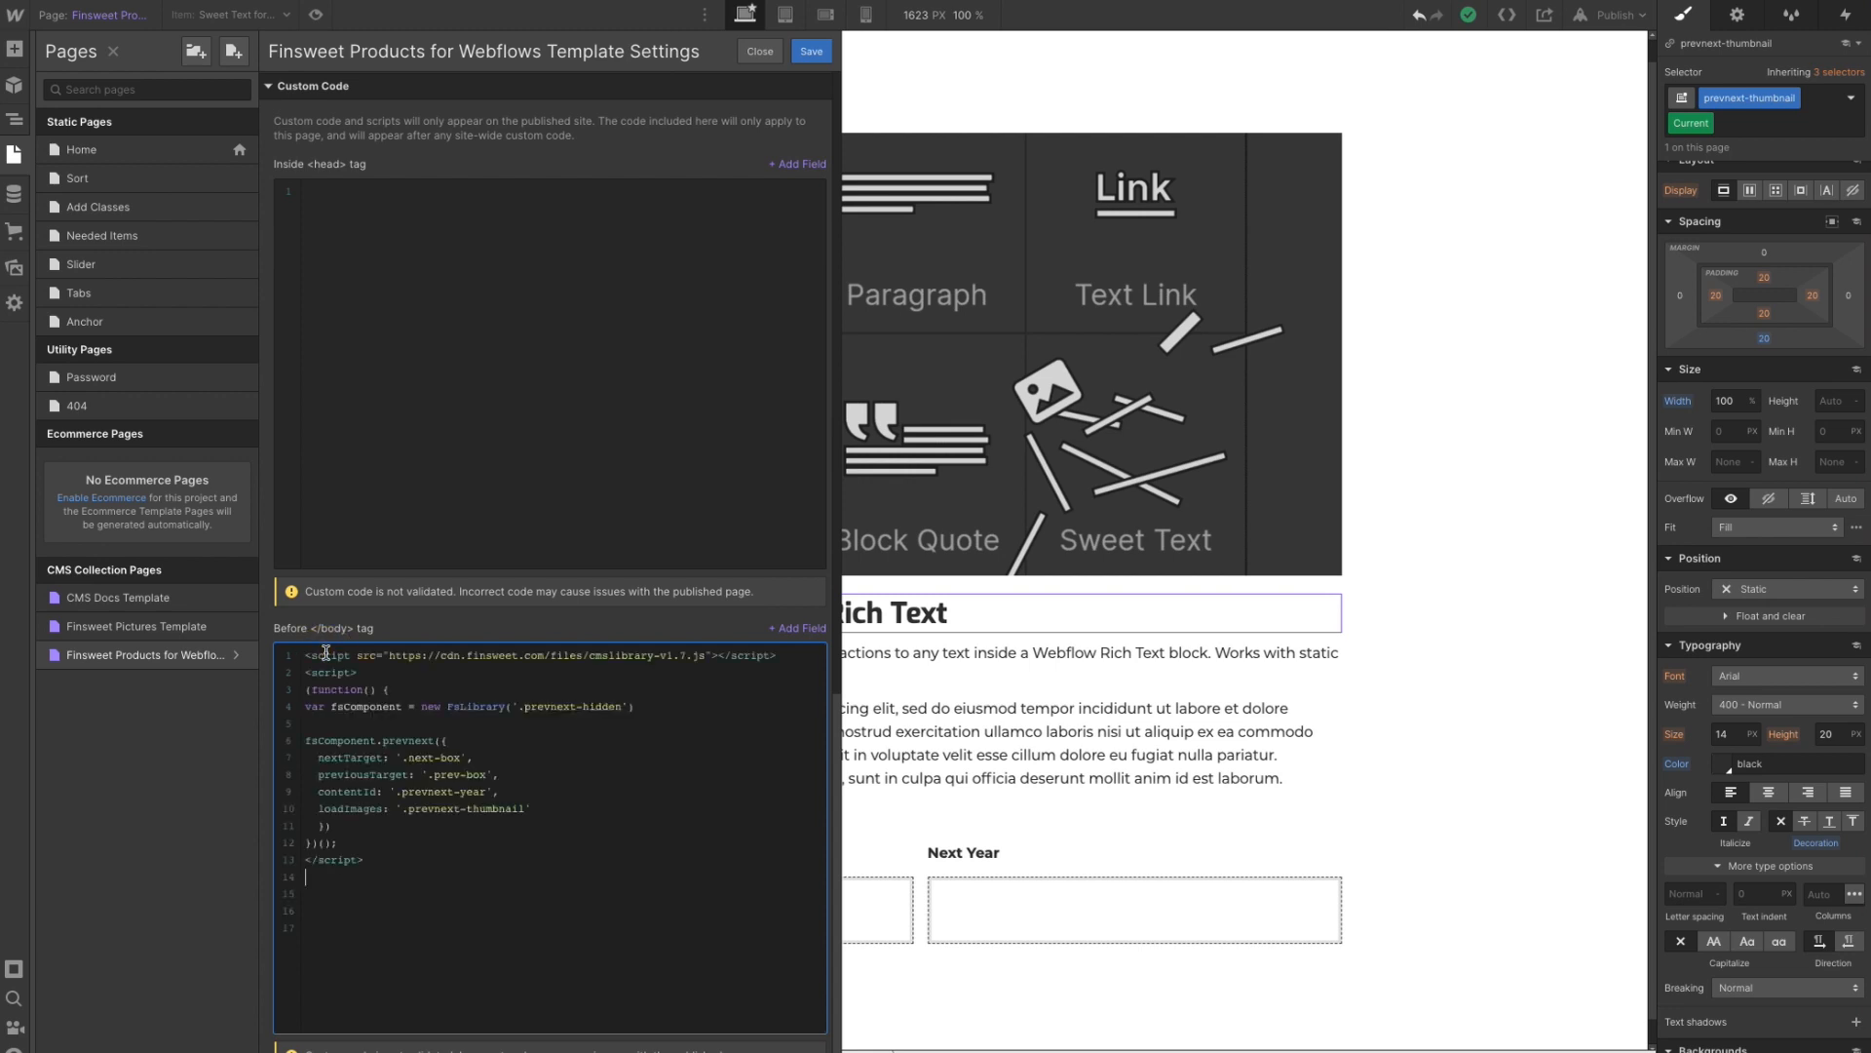
- Save the template page settings and publish the site to its webflow.io domain
{"action": "left_click", "coordinate": [811, 52]}
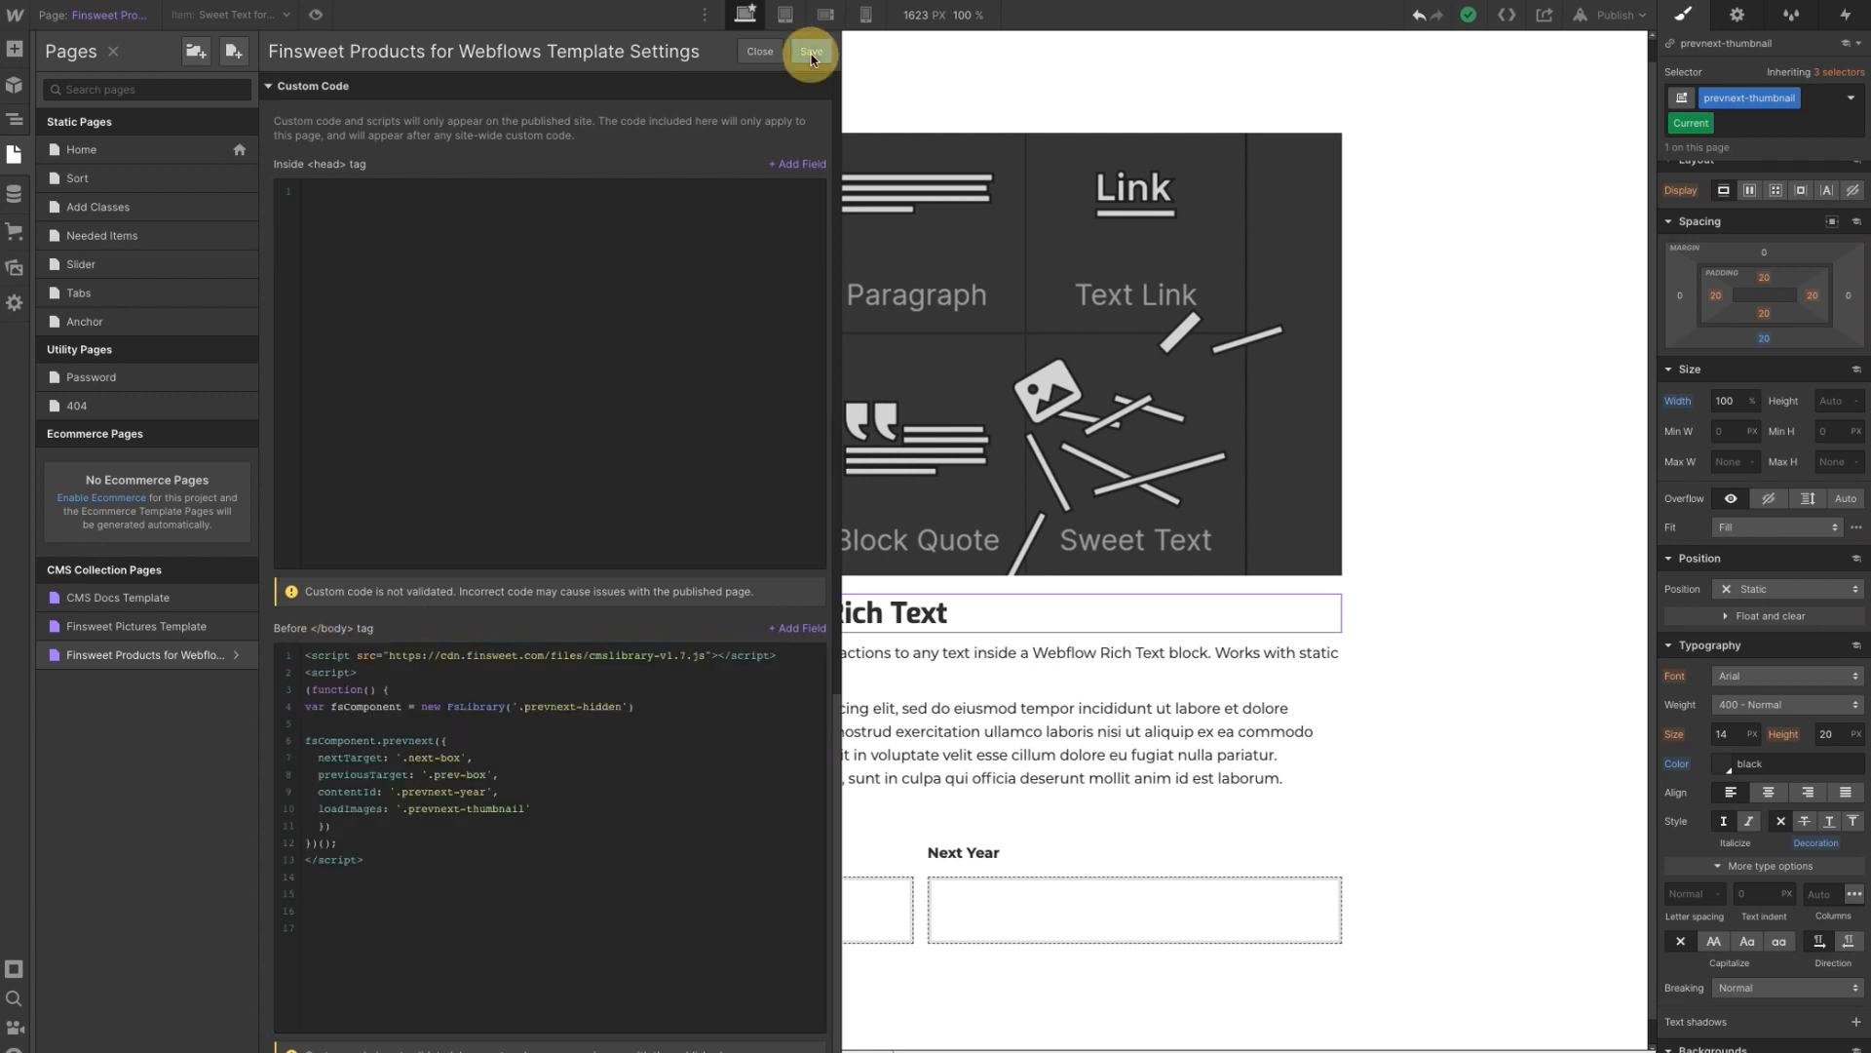
{"action": "left_click", "coordinate": [1618, 14]}
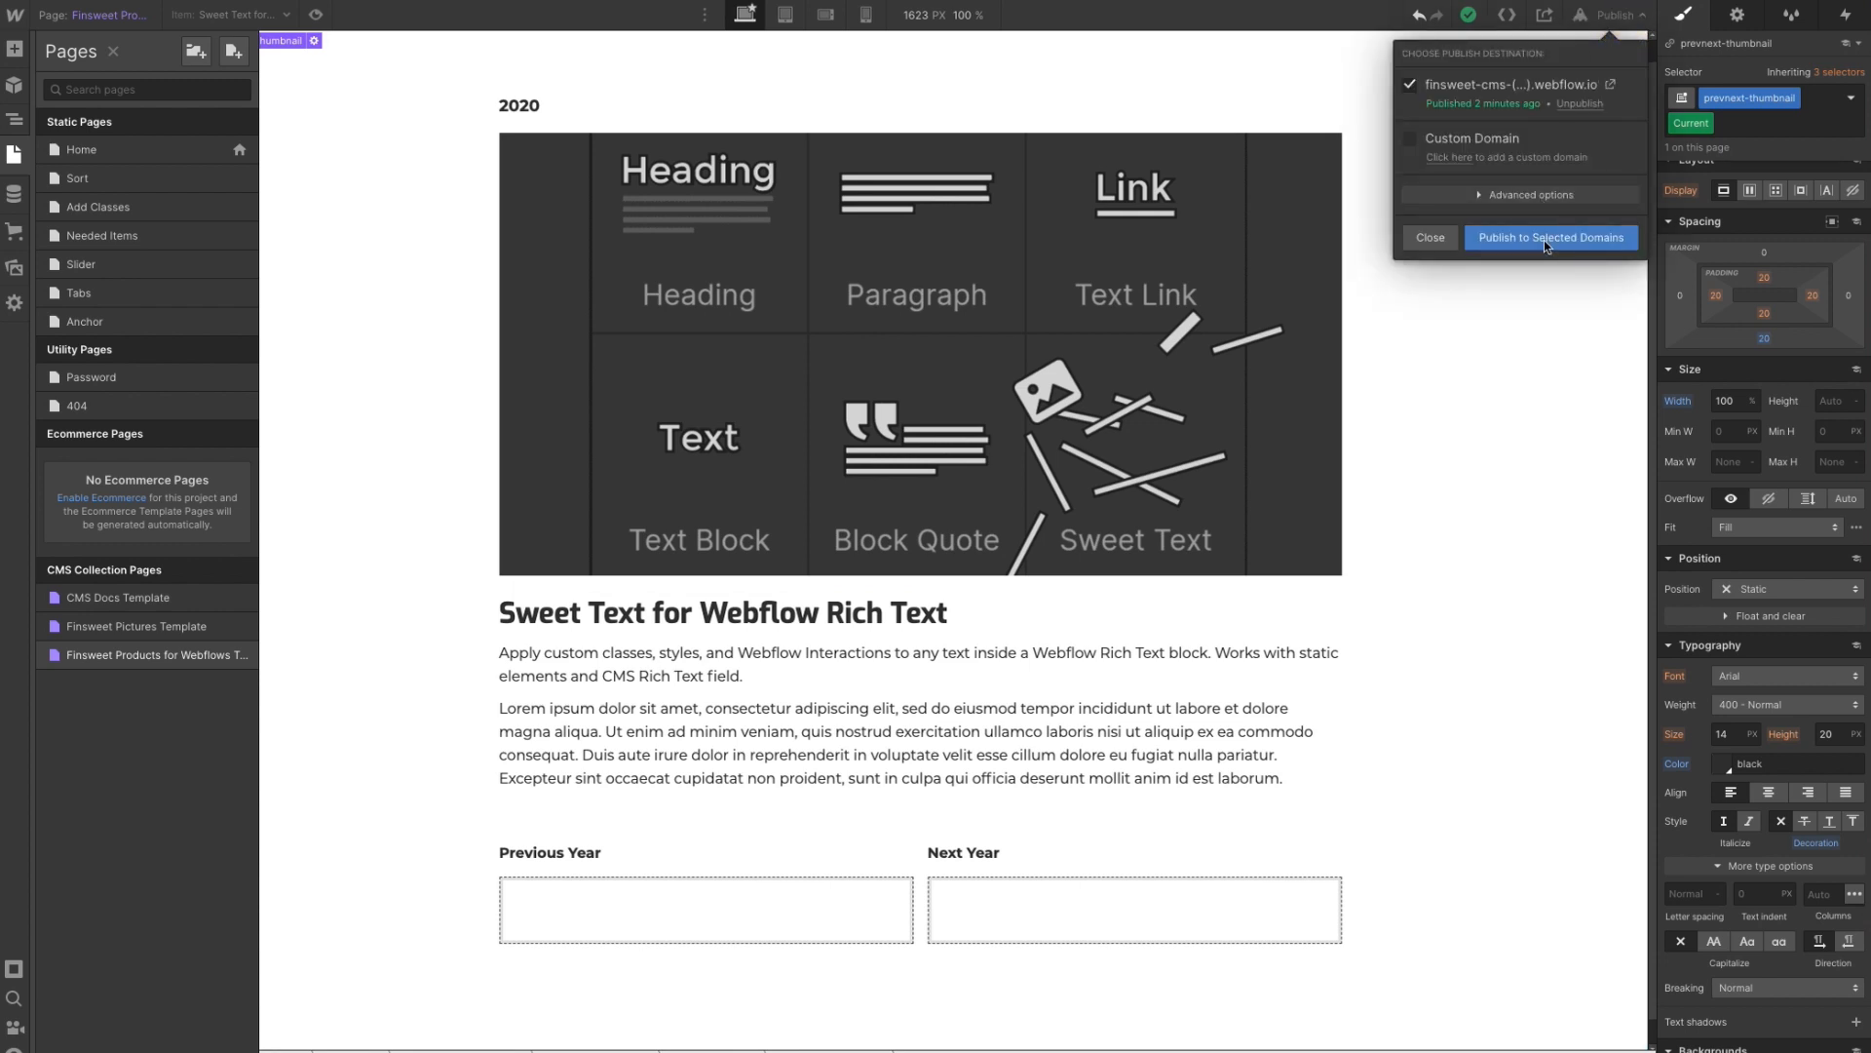
{"action": "left_click", "coordinate": [1544, 239]}
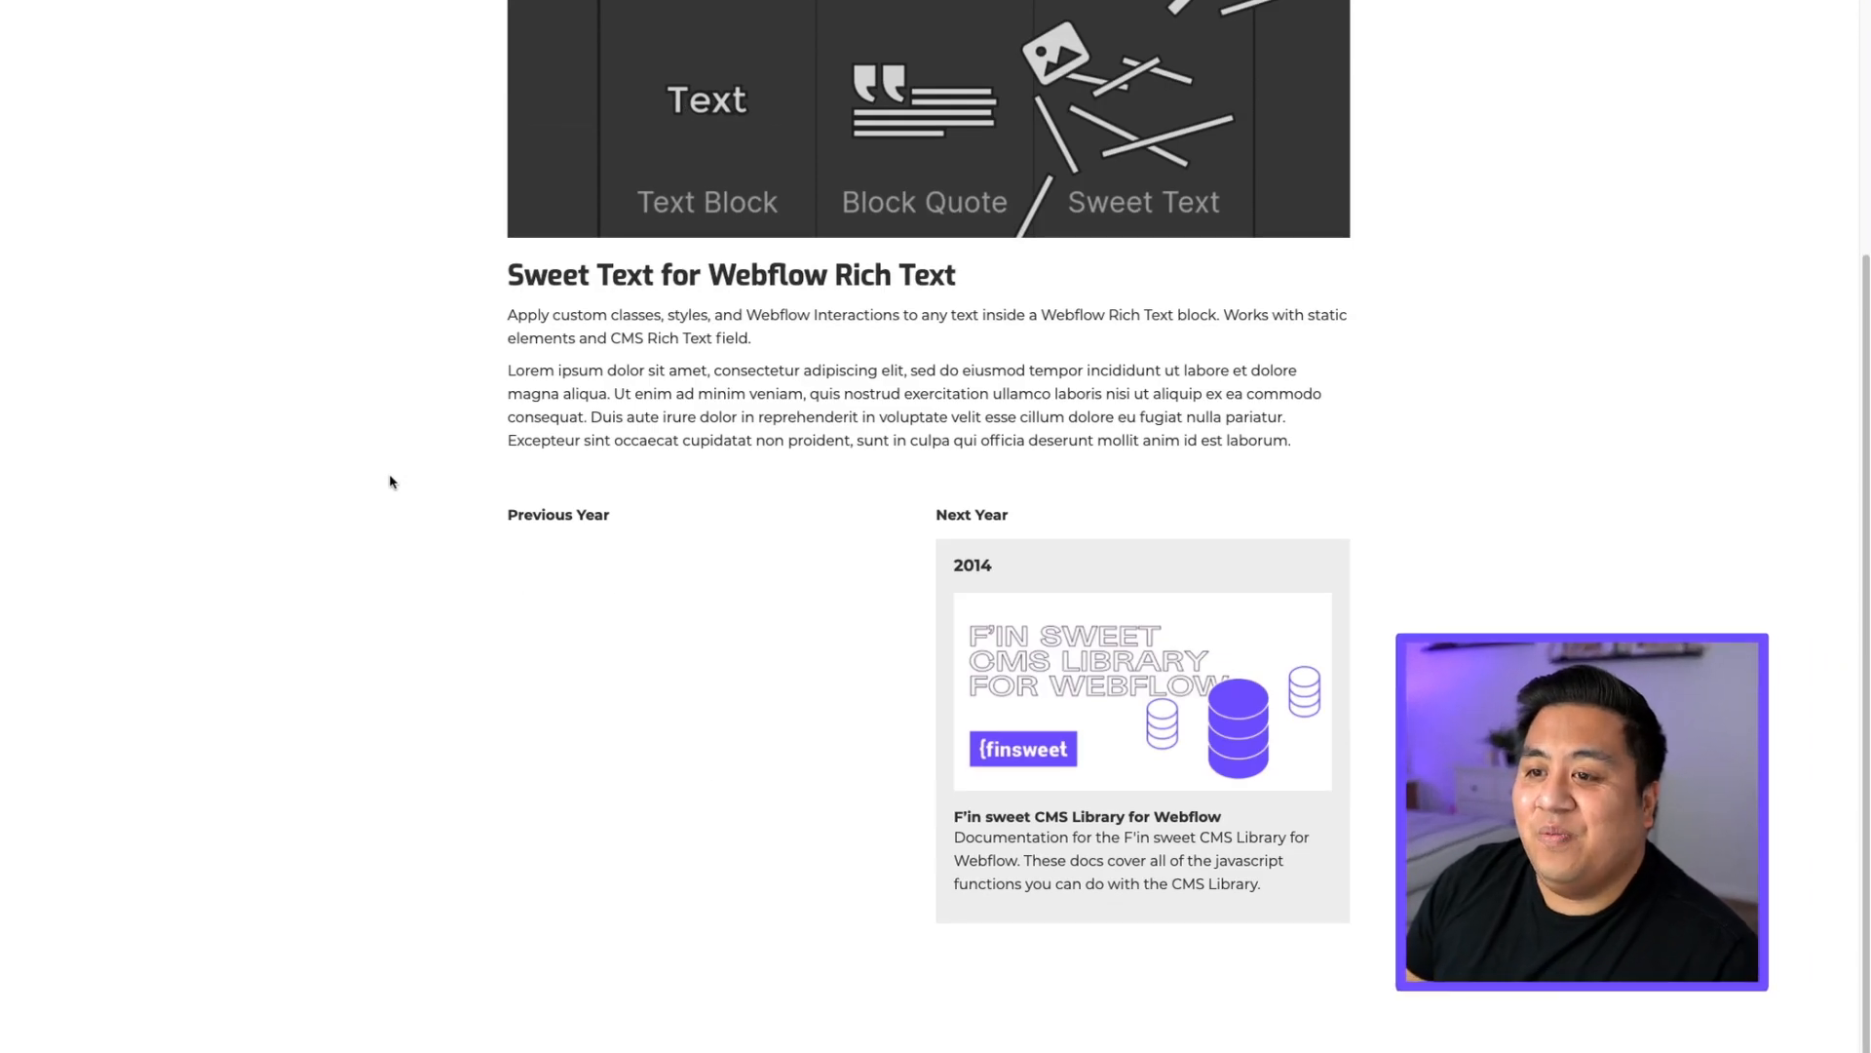
- Examine the published Sweet Text for Webflow Rich Text page and its Previous Year and Next Year areas
{"action": "scroll", "coordinate": [386, 464], "scroll_direction": "up", "scroll_amount": 3}
{"action": "scroll", "coordinate": [381, 429], "scroll_direction": "down", "scroll_amount": 3}
{"action": "scroll", "coordinate": [873, 555], "scroll_direction": "up", "scroll_amount": 3}
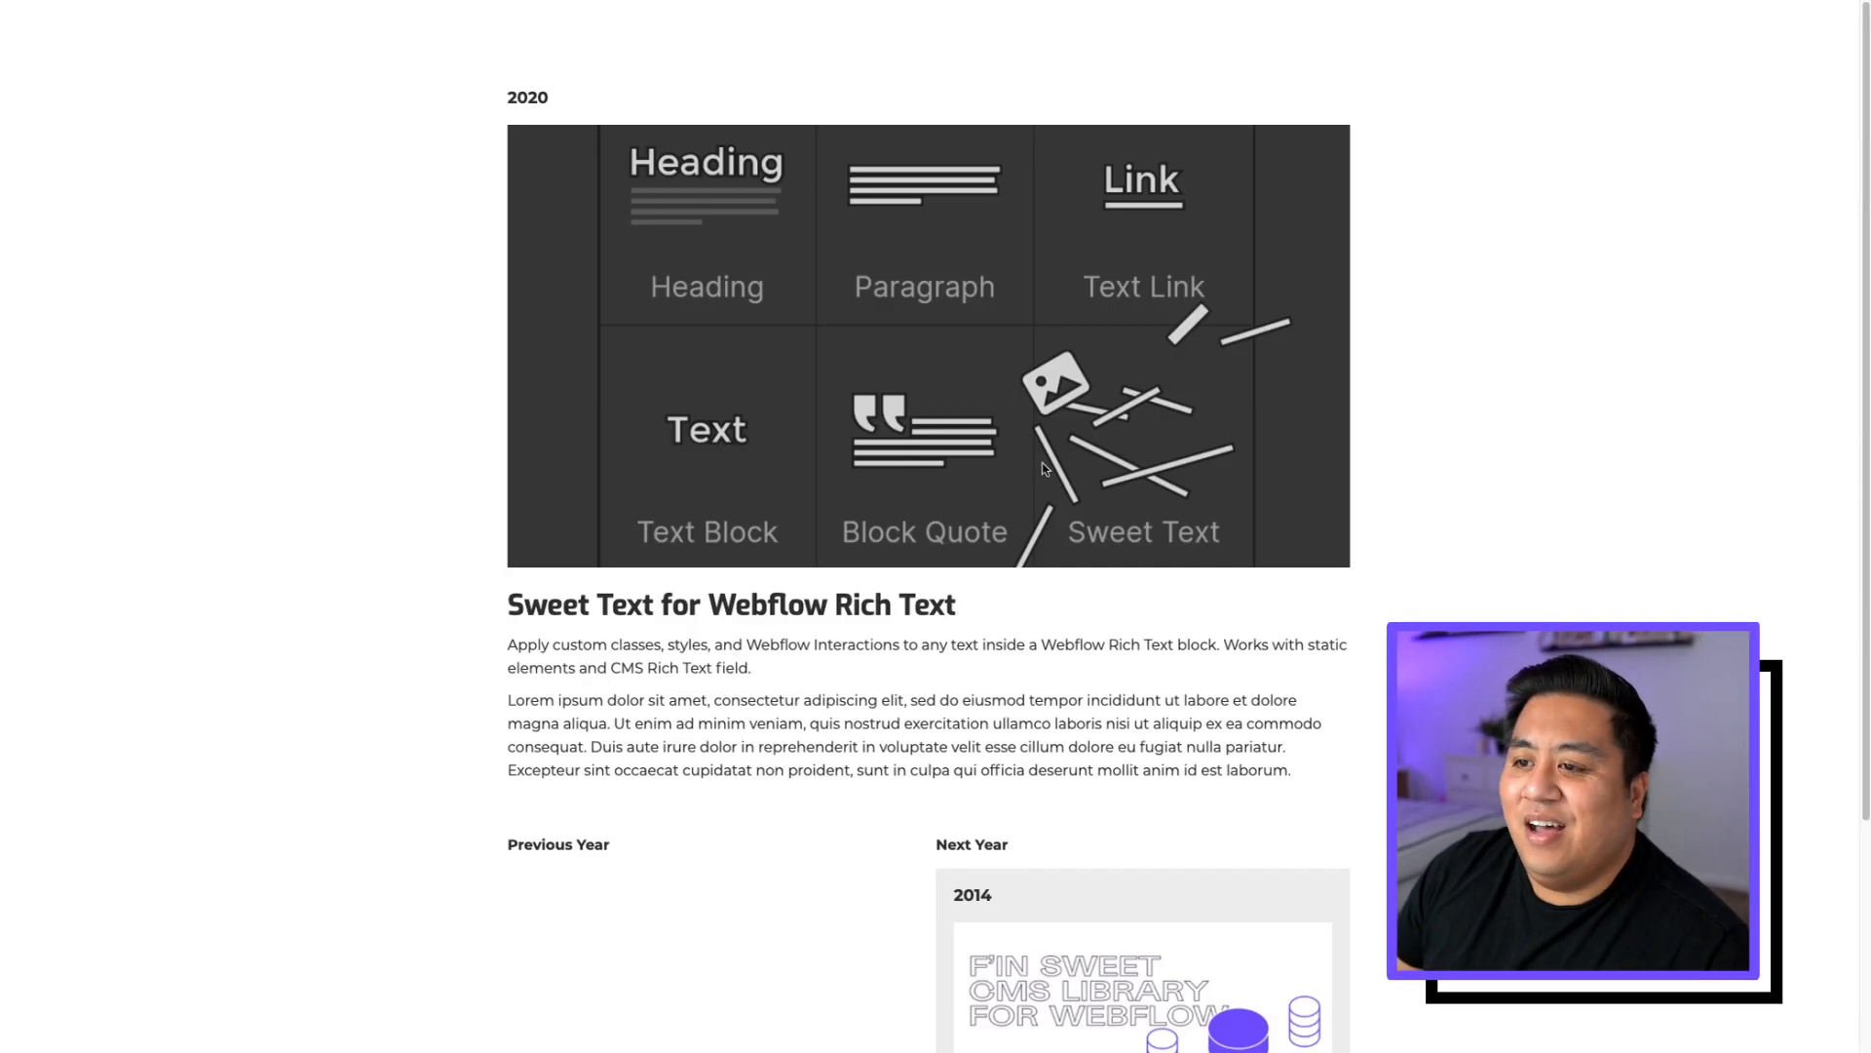
{"action": "scroll", "coordinate": [562, 559], "scroll_direction": "down", "scroll_amount": 3}
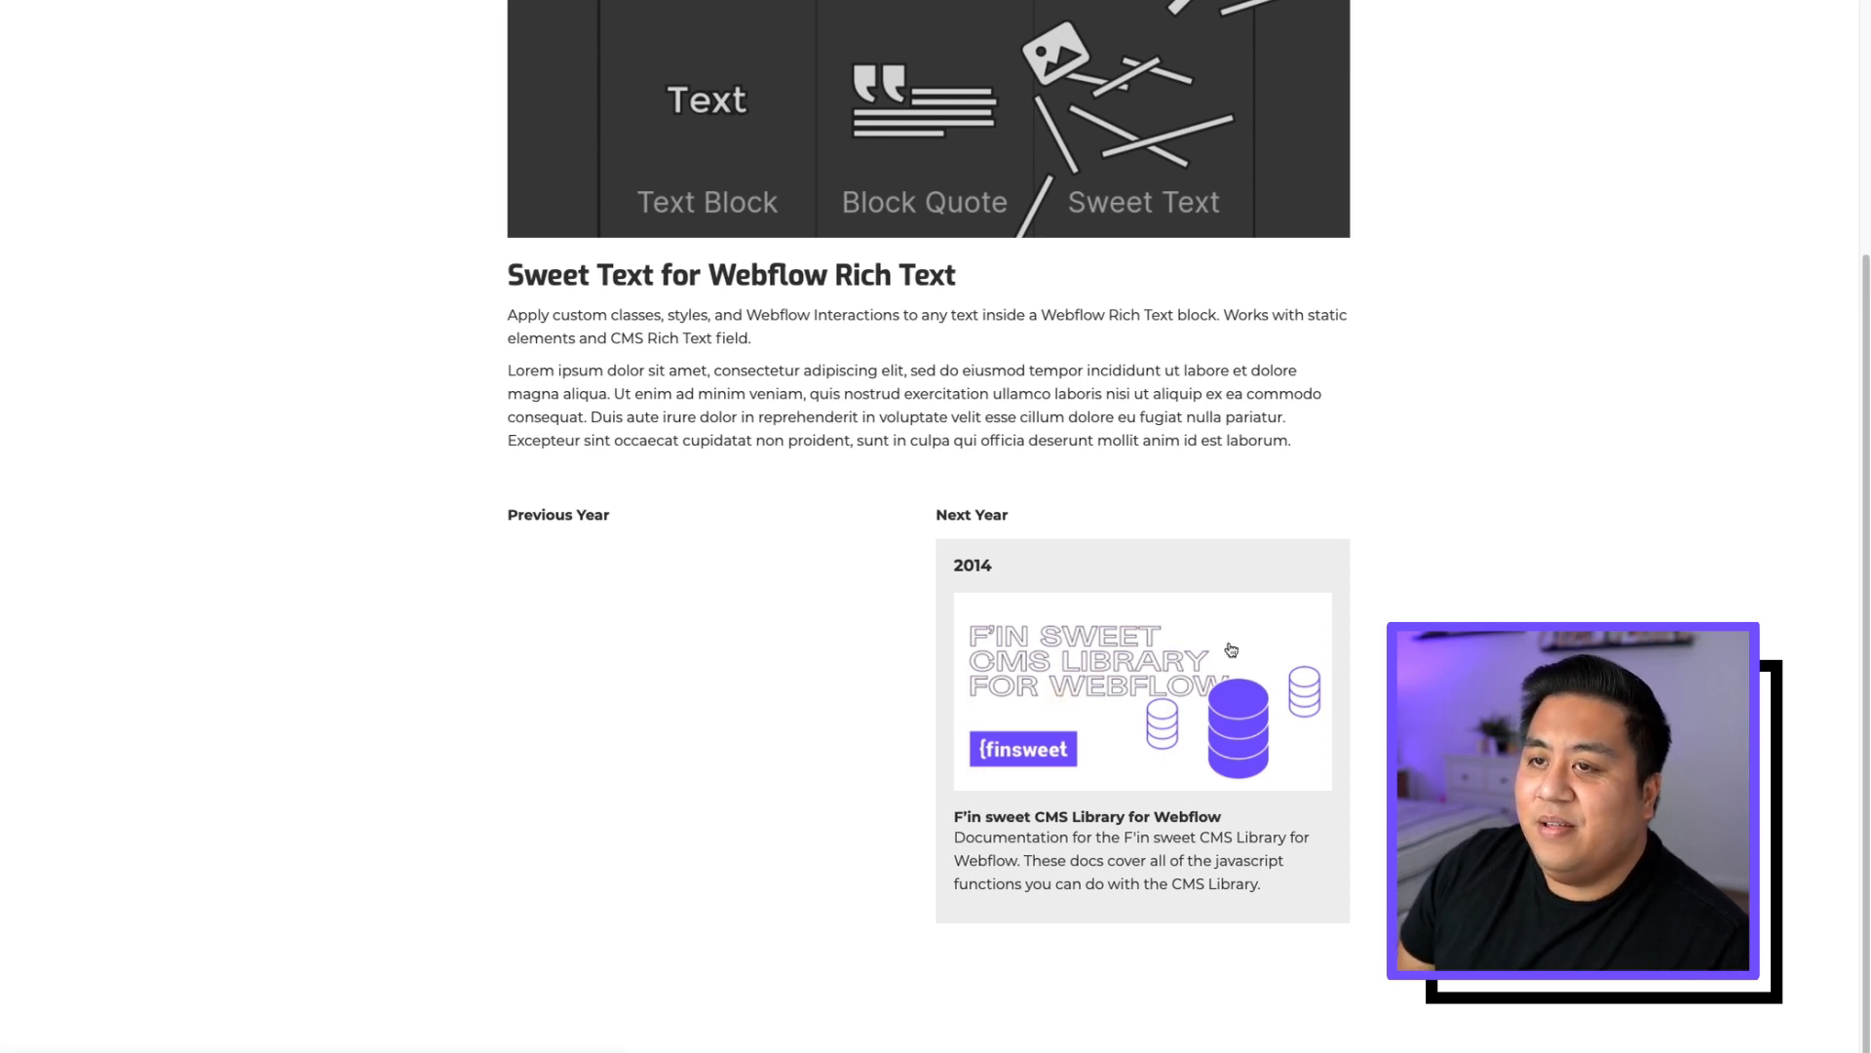
- Test the Next Year thumbnails by following them from the Sweet Text page through to the Sweet JS page
{"action": "left_click", "coordinate": [1259, 614]}
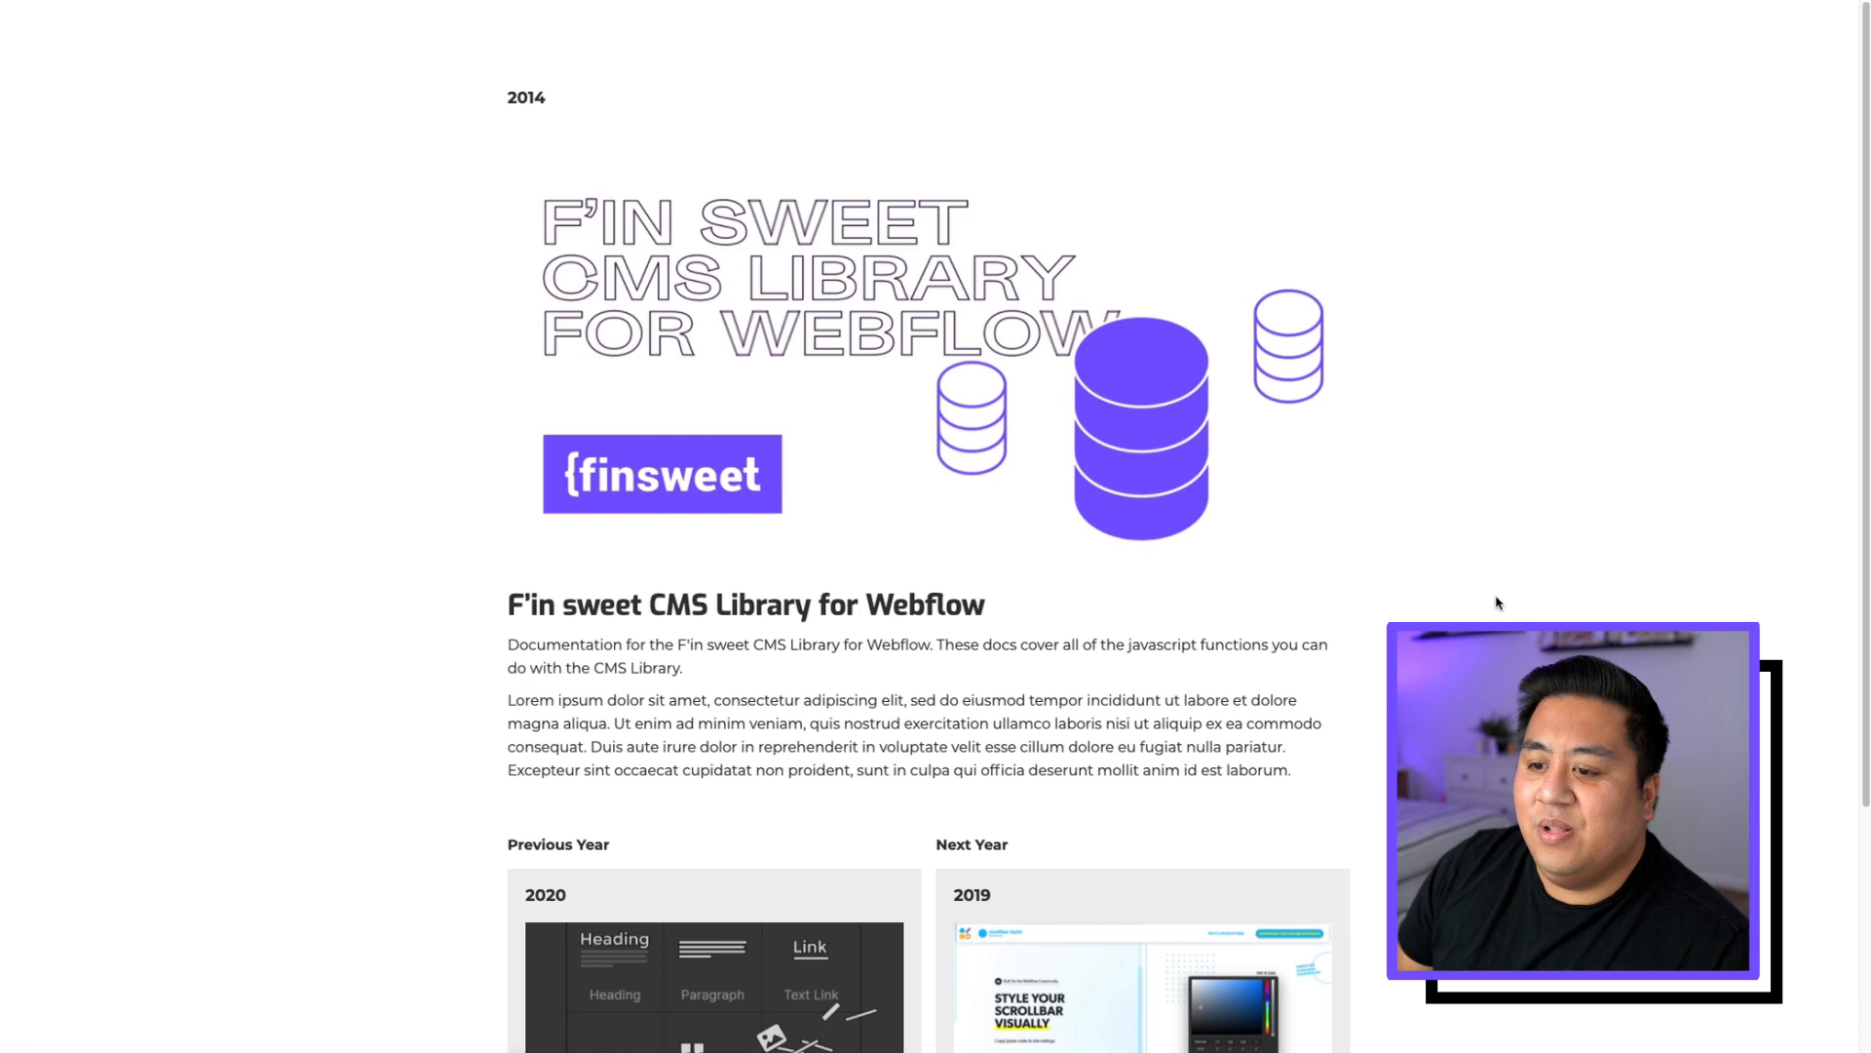
{"action": "scroll", "coordinate": [1208, 659], "scroll_direction": "down", "scroll_amount": 3}
{"action": "scroll", "coordinate": [1208, 660], "scroll_direction": "down", "scroll_amount": 3}
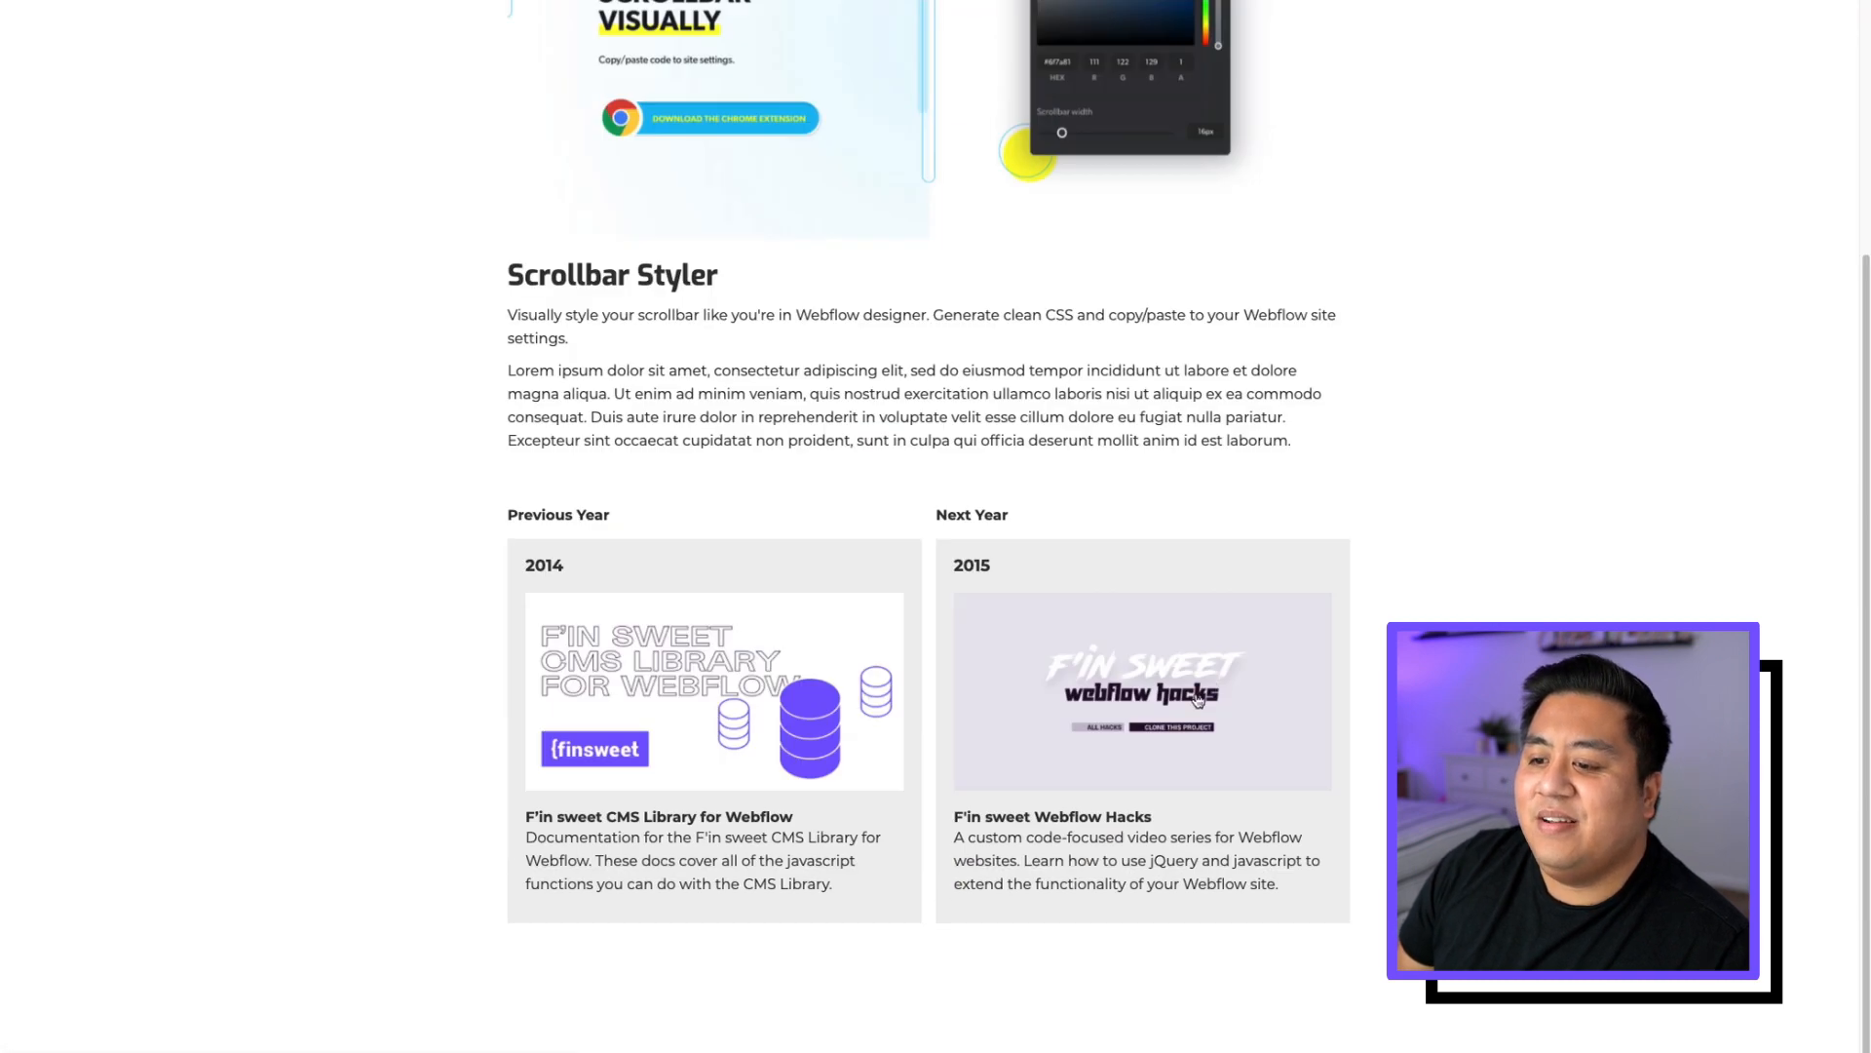
{"action": "left_click", "coordinate": [1187, 701]}
{"action": "scroll", "coordinate": [1158, 624], "scroll_direction": "down", "scroll_amount": 3}
{"action": "left_click", "coordinate": [1153, 671]}
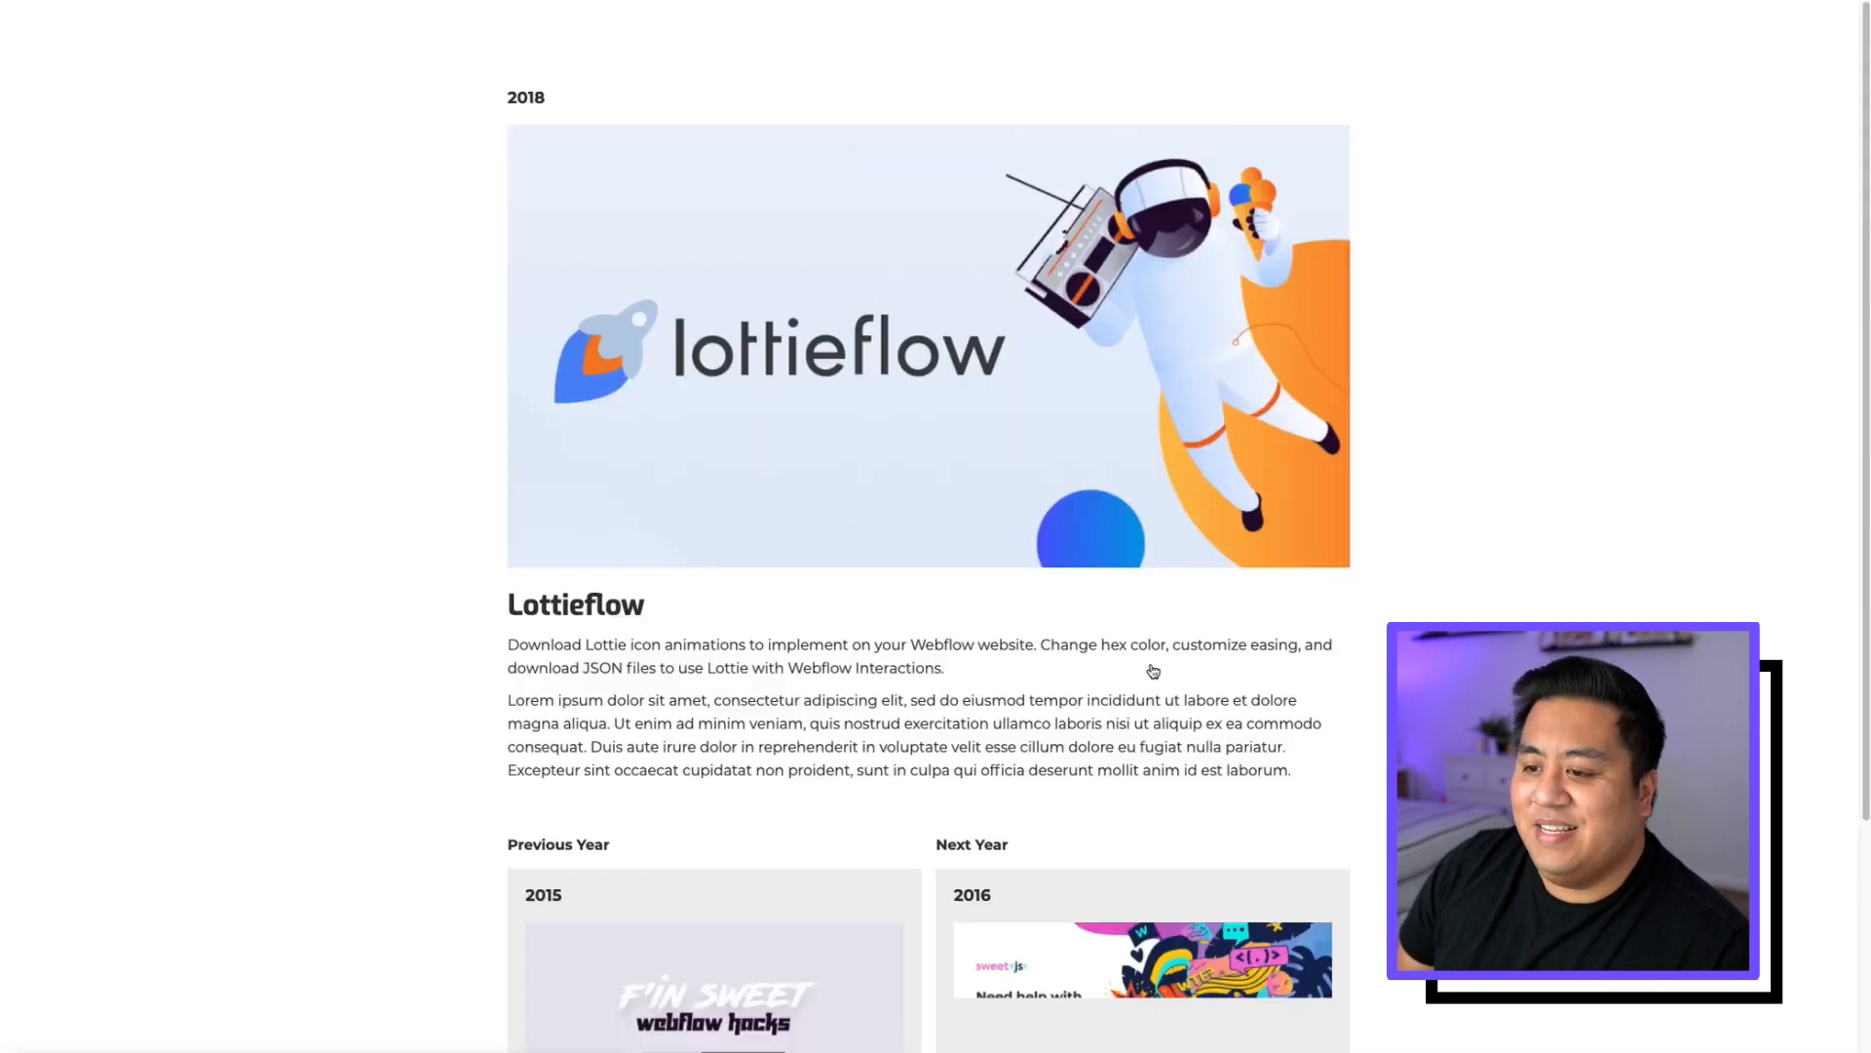
{"action": "scroll", "coordinate": [1150, 665], "scroll_direction": "down", "scroll_amount": 4}
{"action": "left_click", "coordinate": [1100, 639]}
{"action": "scroll", "coordinate": [975, 672], "scroll_direction": "down", "scroll_amount": 3}
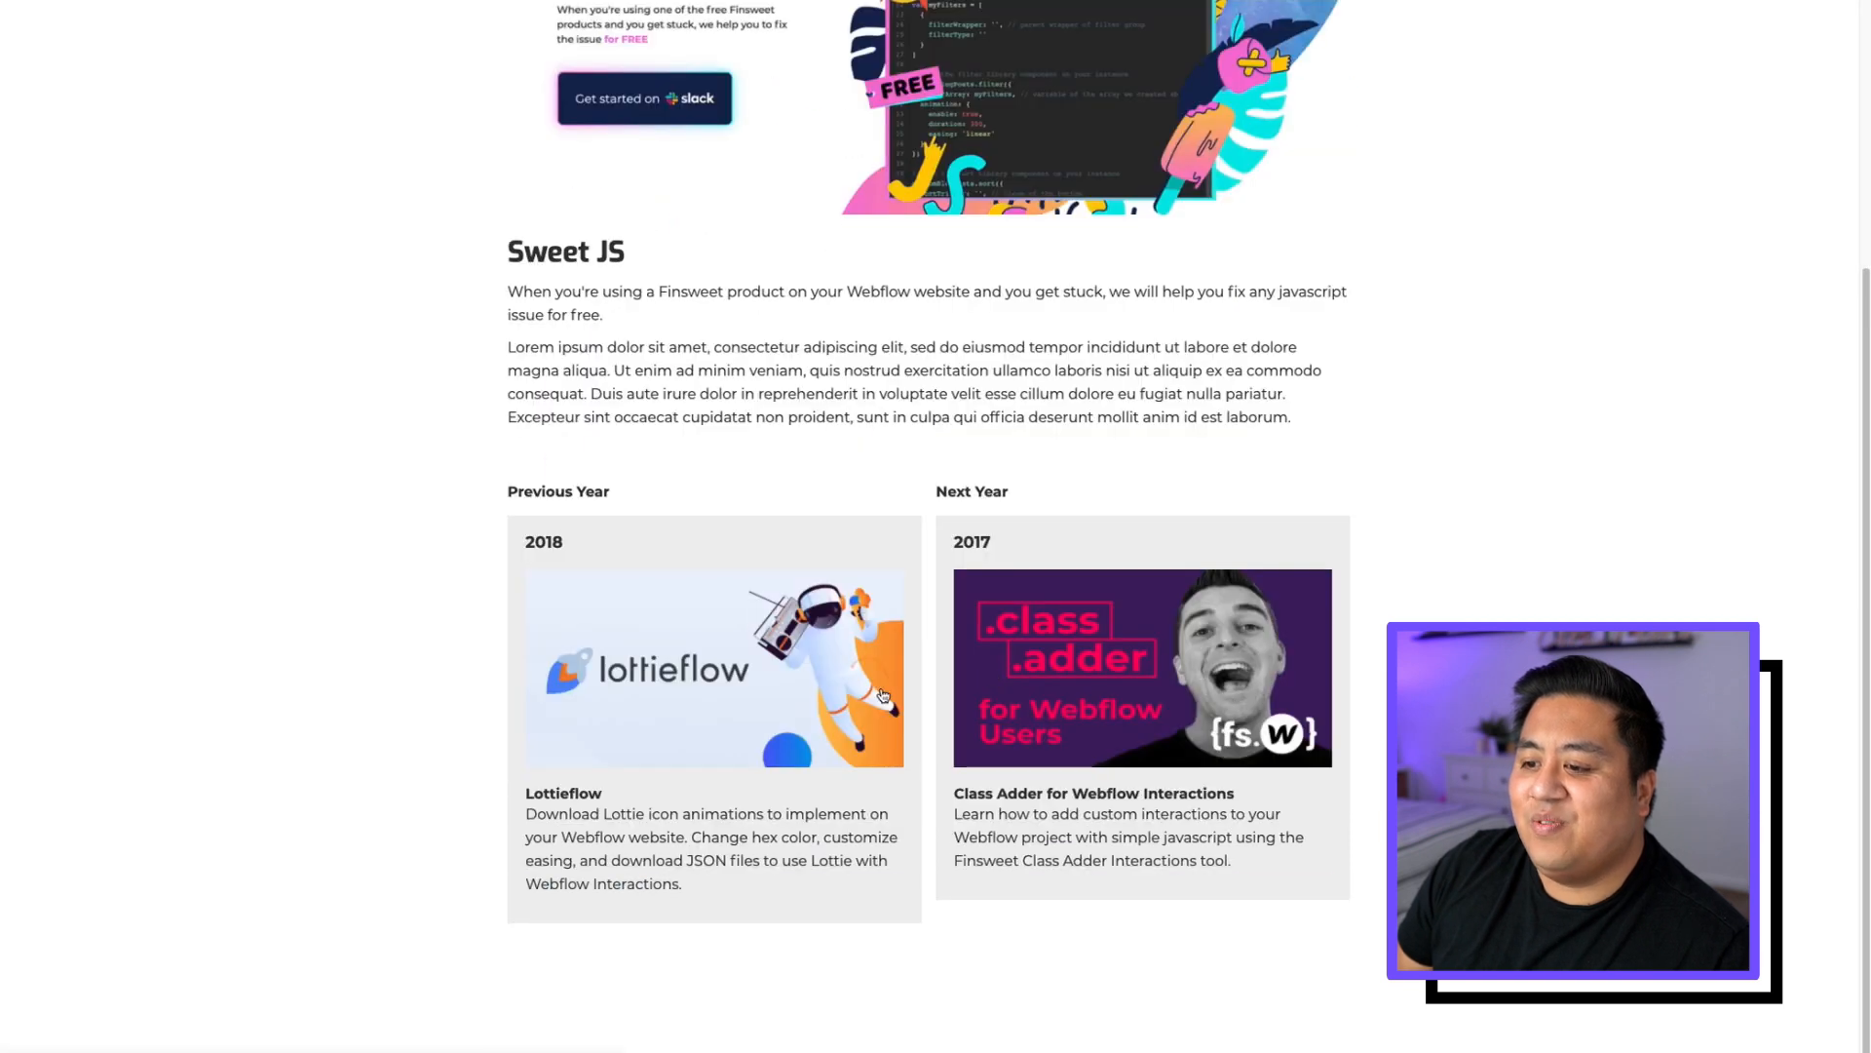
- Test the Previous Year thumbnails by following them from the Sweet JS page back to the Sweet Text page
{"action": "left_click", "coordinate": [812, 688]}
{"action": "scroll", "coordinate": [797, 687], "scroll_direction": "down", "scroll_amount": 3}
{"action": "left_click", "coordinate": [794, 685]}
{"action": "scroll", "coordinate": [794, 687], "scroll_direction": "down", "scroll_amount": 3}
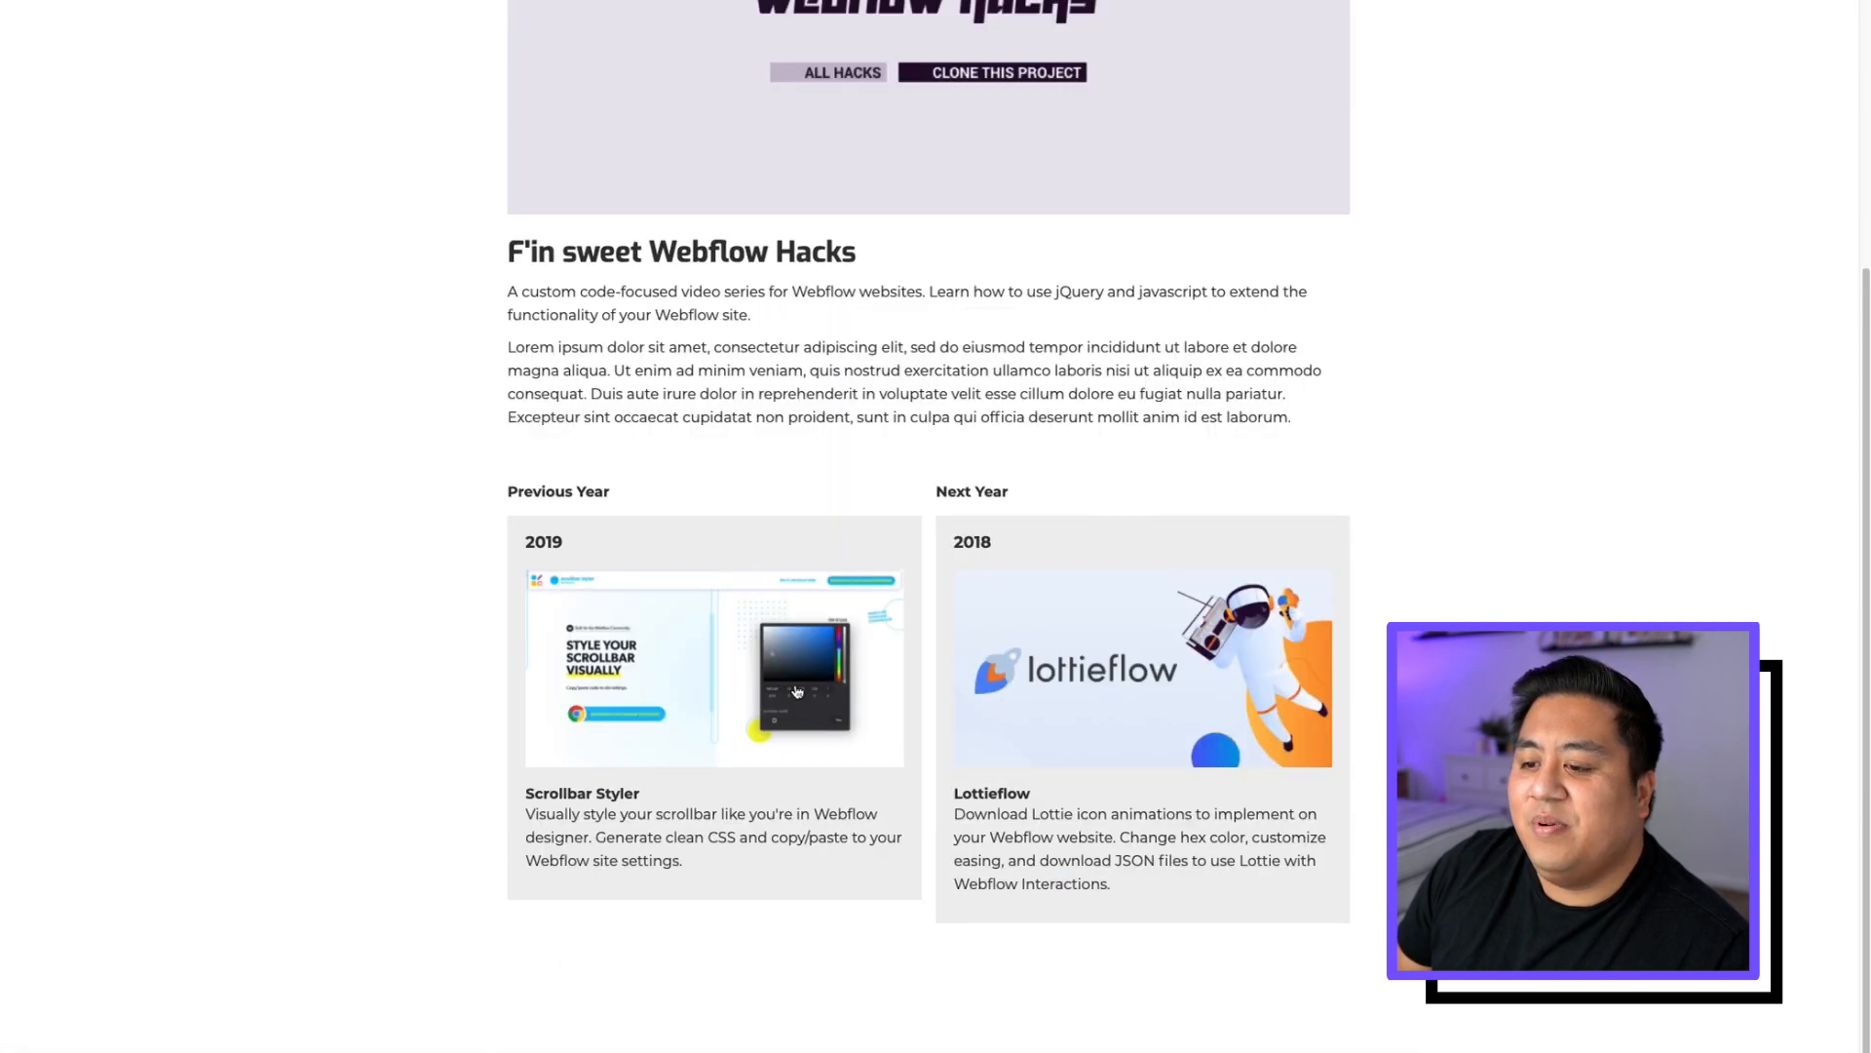
{"action": "left_click", "coordinate": [796, 684]}
{"action": "scroll", "coordinate": [795, 672], "scroll_direction": "down", "scroll_amount": 3}
{"action": "left_click", "coordinate": [791, 629]}
{"action": "scroll", "coordinate": [784, 576], "scroll_direction": "down", "scroll_amount": 3}
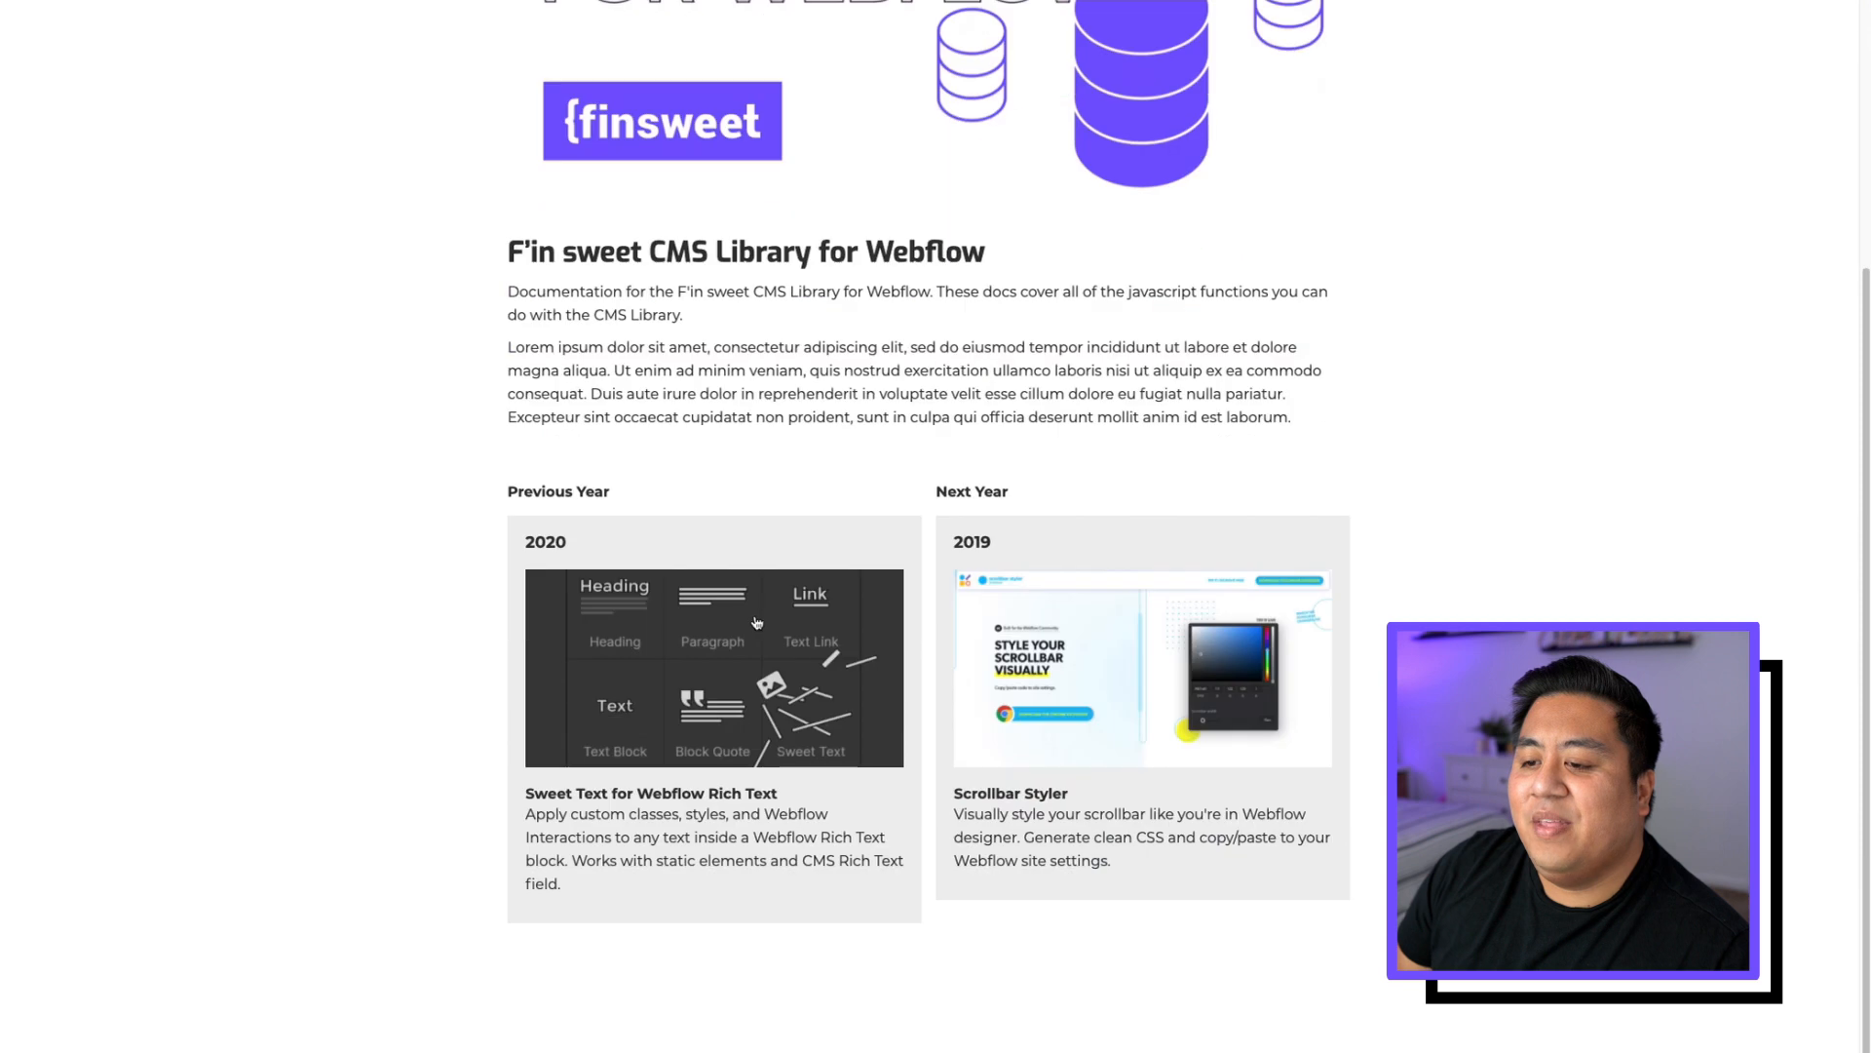
{"action": "left_click", "coordinate": [750, 604]}
{"action": "scroll", "coordinate": [1134, 720], "scroll_direction": "down", "scroll_amount": 1}
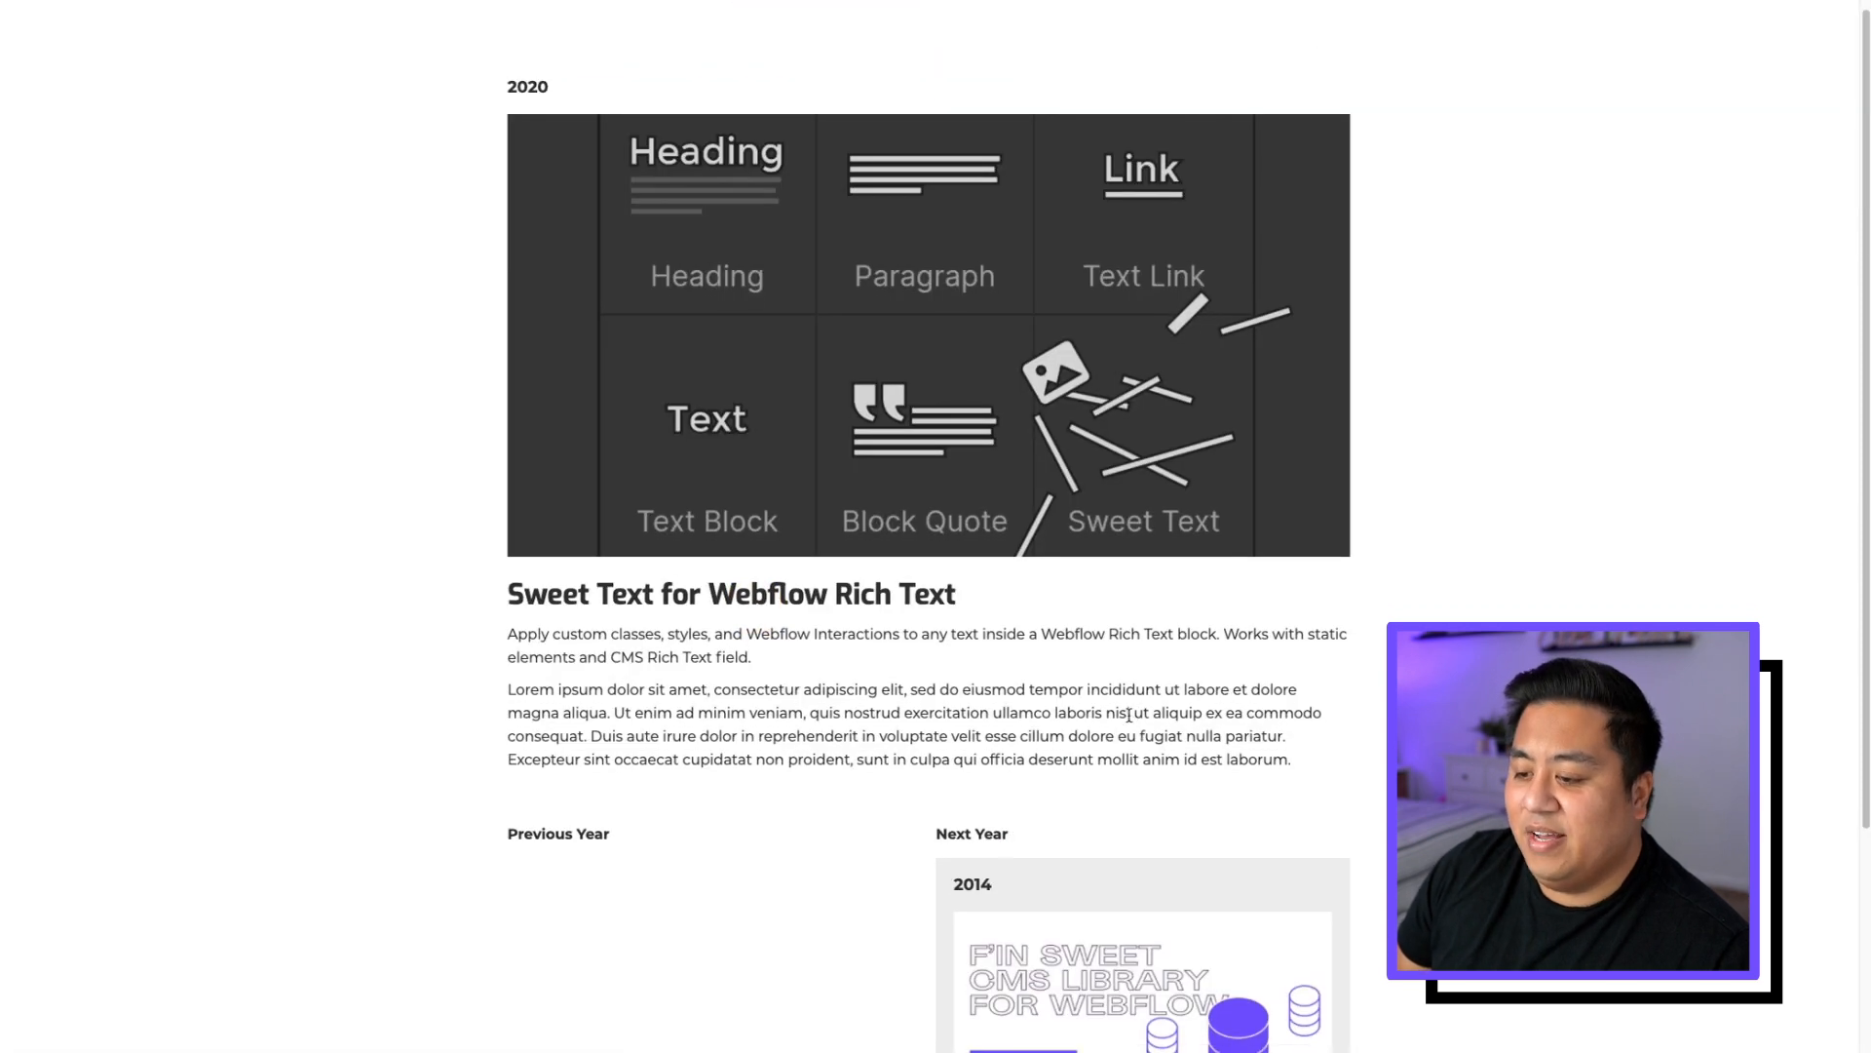
- Follow the Next Year thumbnails to the Scrollbar Styler page and return to the F'in sweet CMS Library page through Previous Year
{"action": "scroll", "coordinate": [1238, 789], "scroll_direction": "down", "scroll_amount": 3}
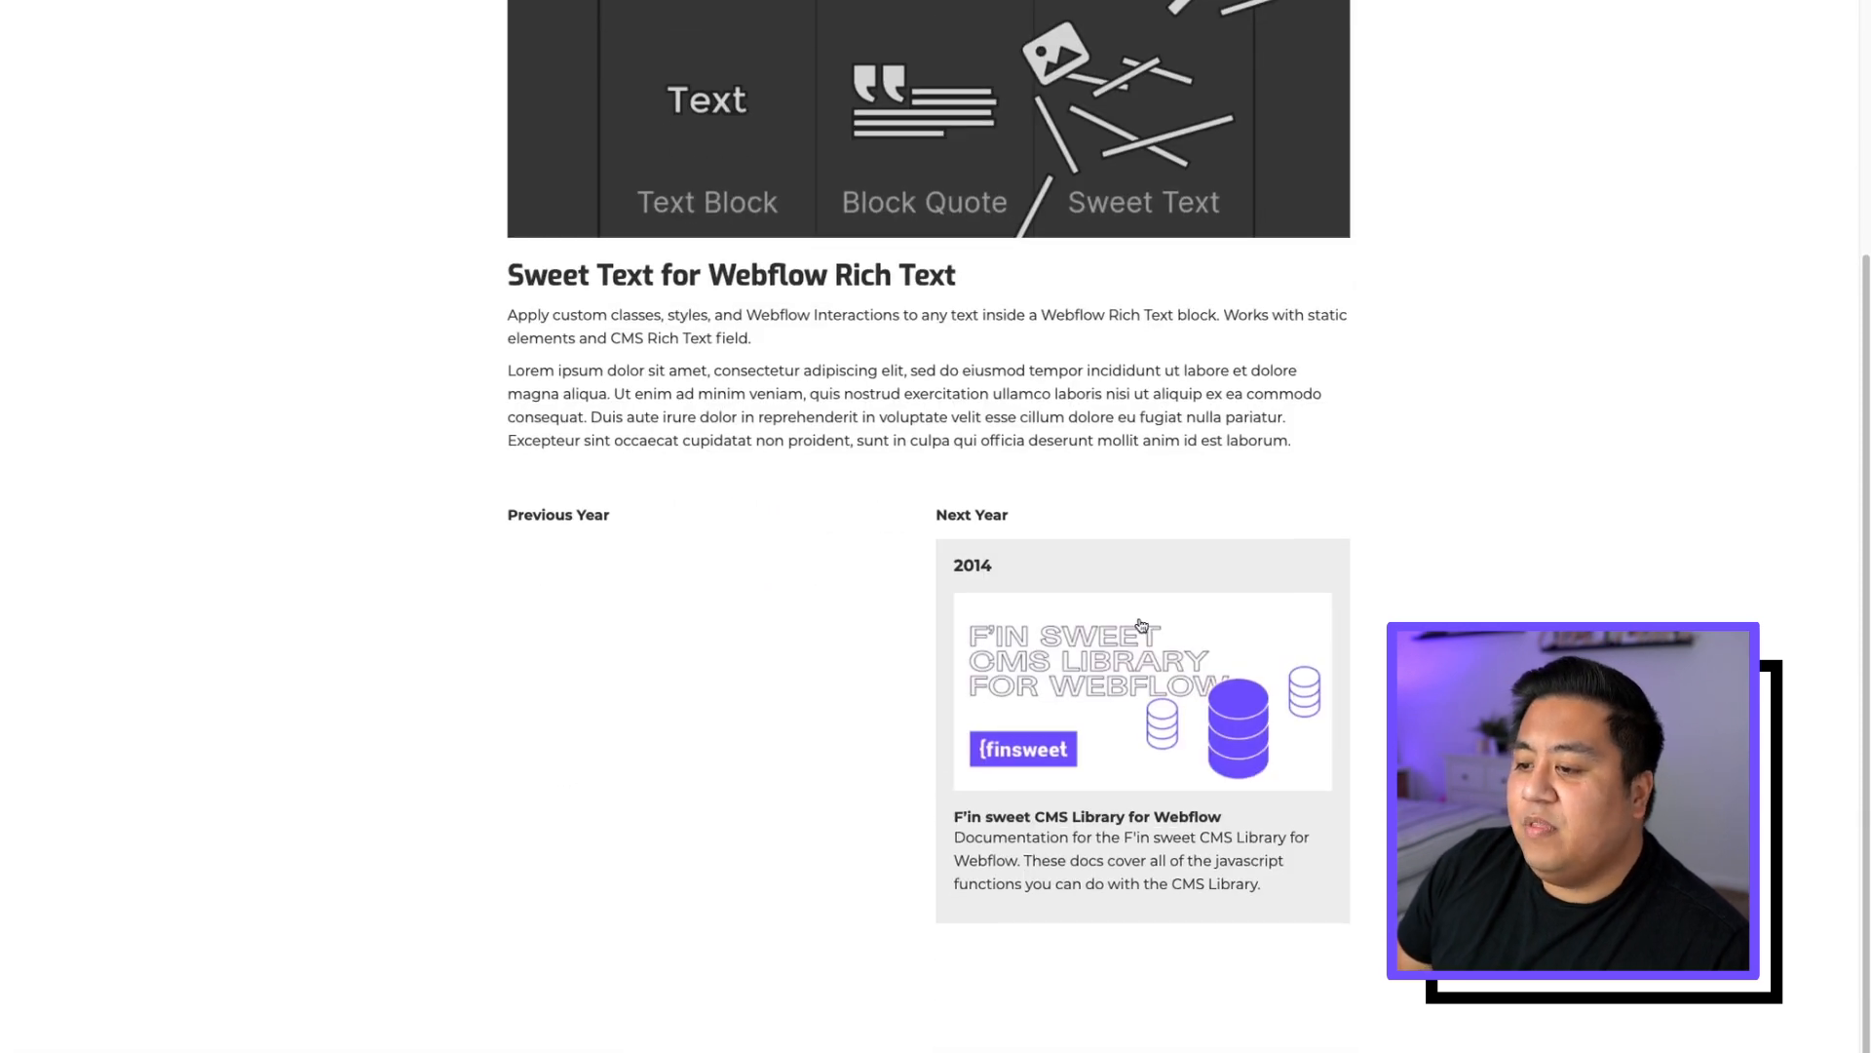
{"action": "scroll", "coordinate": [1141, 663], "scroll_direction": "up", "scroll_amount": 3}
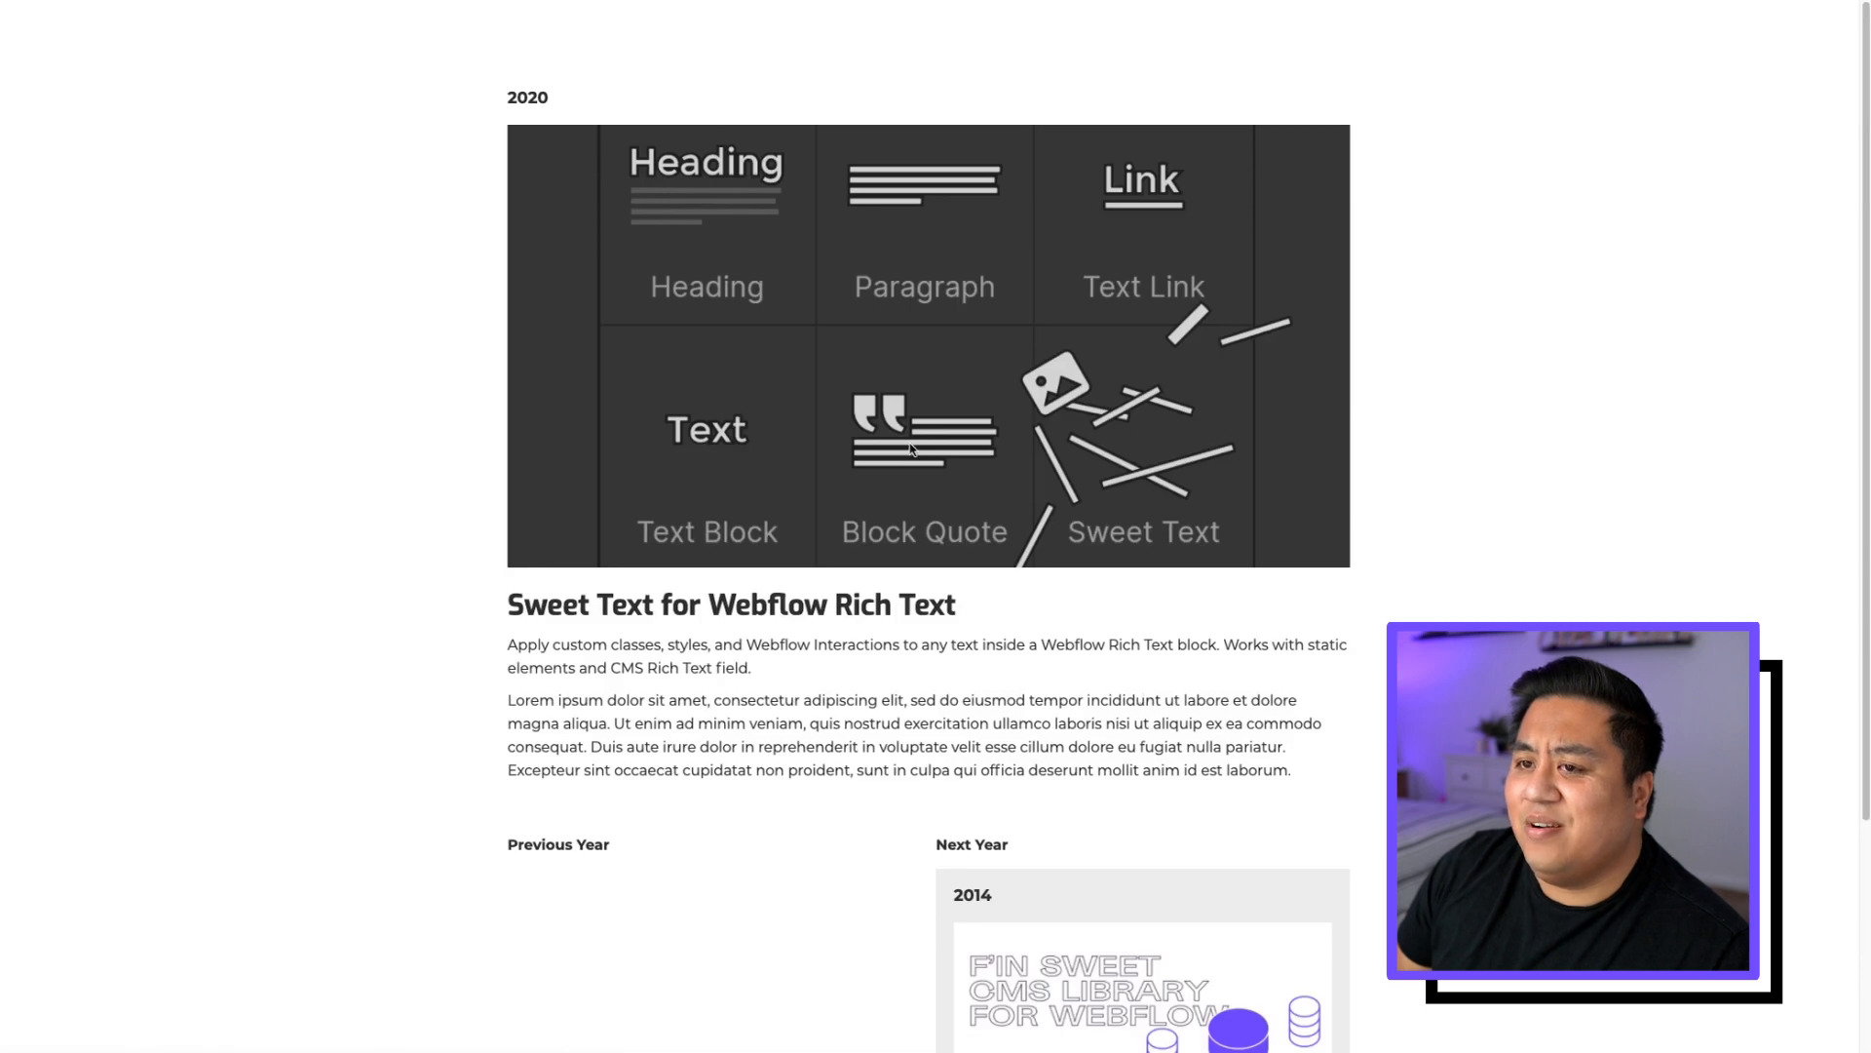
{"action": "left_click", "coordinate": [1016, 953]}
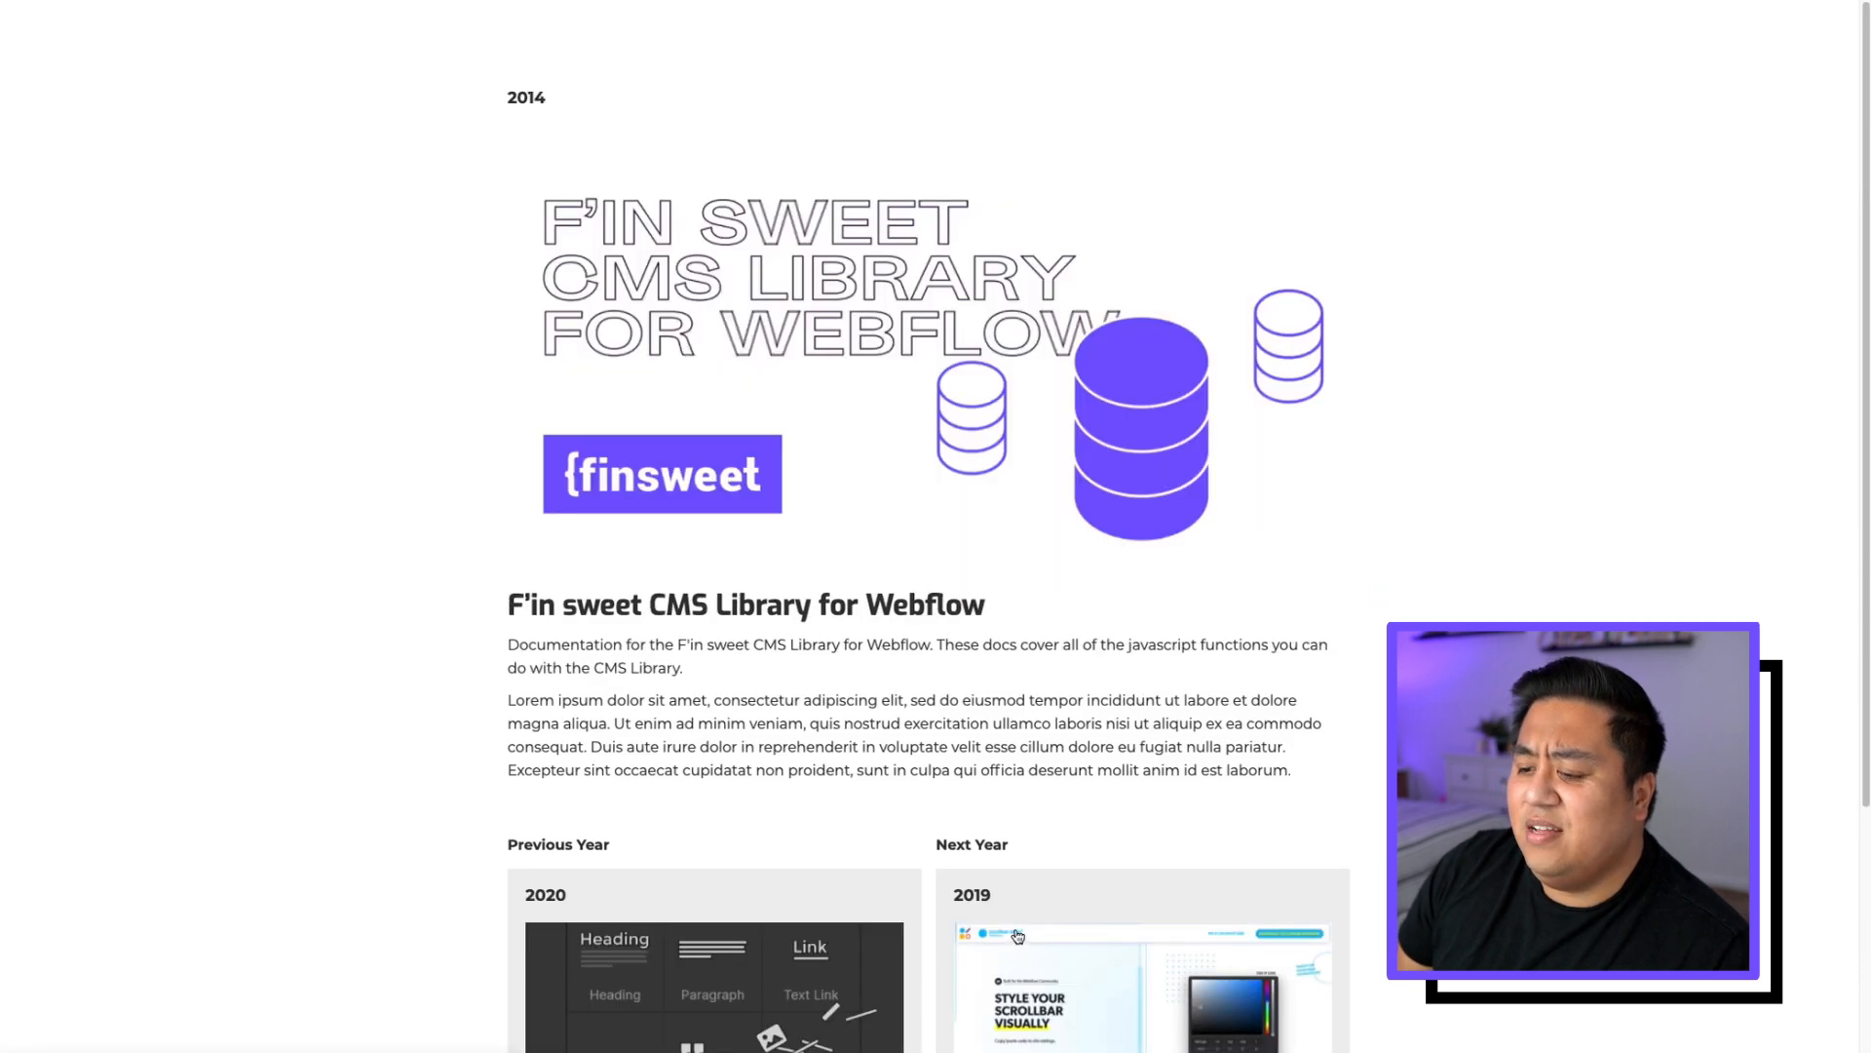
{"action": "left_click", "coordinate": [1141, 941]}
{"action": "left_click", "coordinate": [707, 969]}
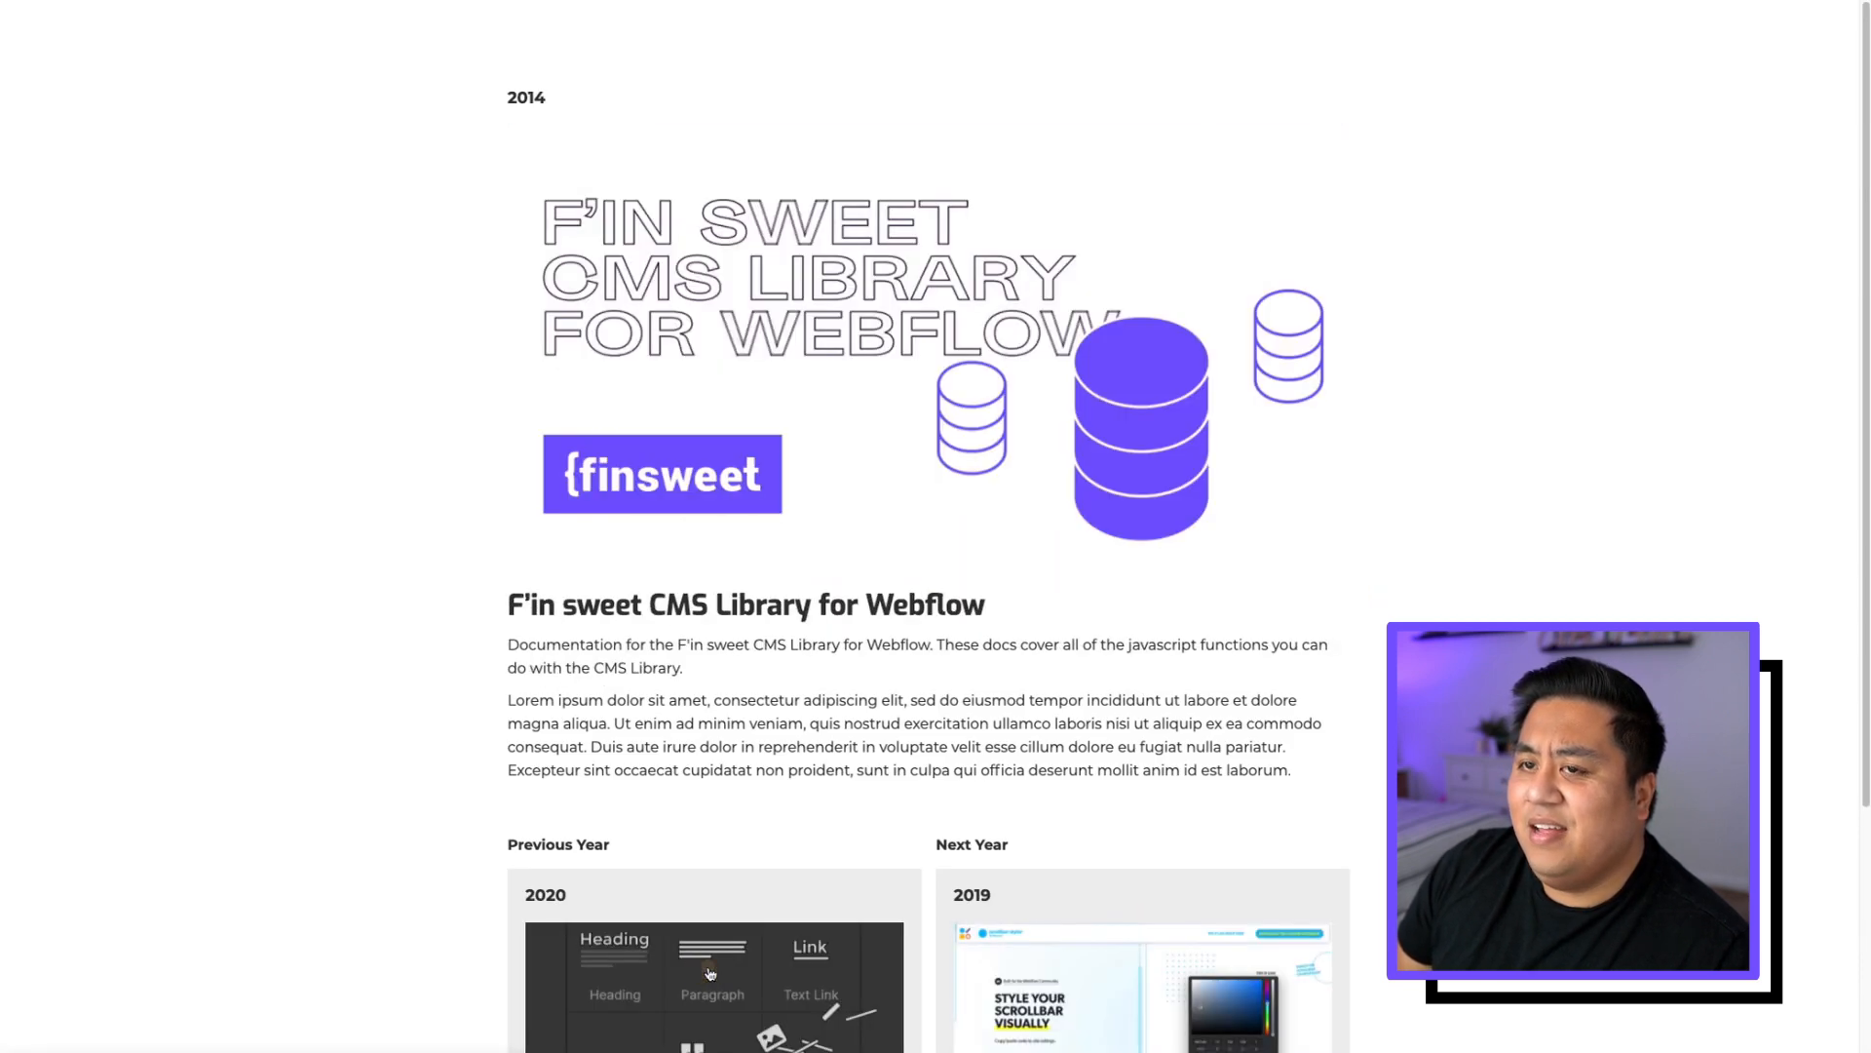
- Back in the Webflow Designer, sort the prevnext section's collection list by Year, Alphabetical (A–Z), and save the sort order
{"action": "key", "text": "ctrl+shift+Tab"}
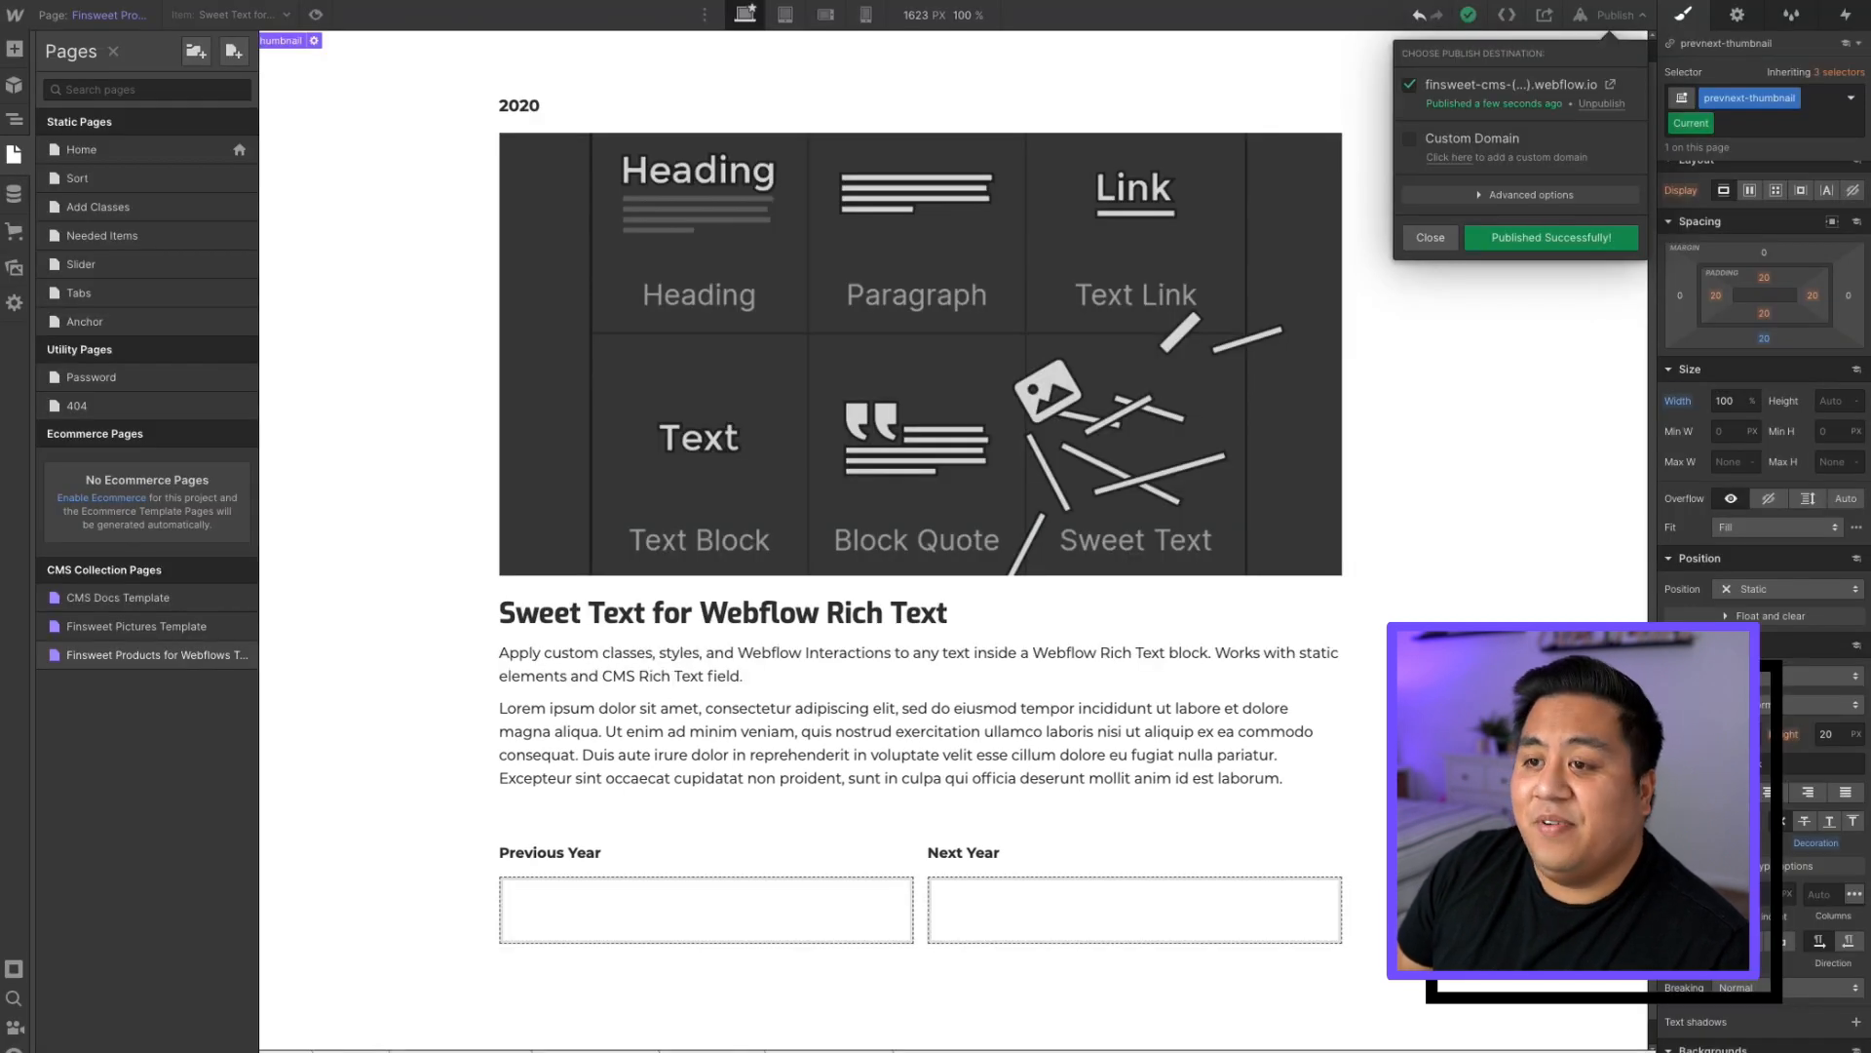
{"action": "left_click", "coordinate": [1618, 14]}
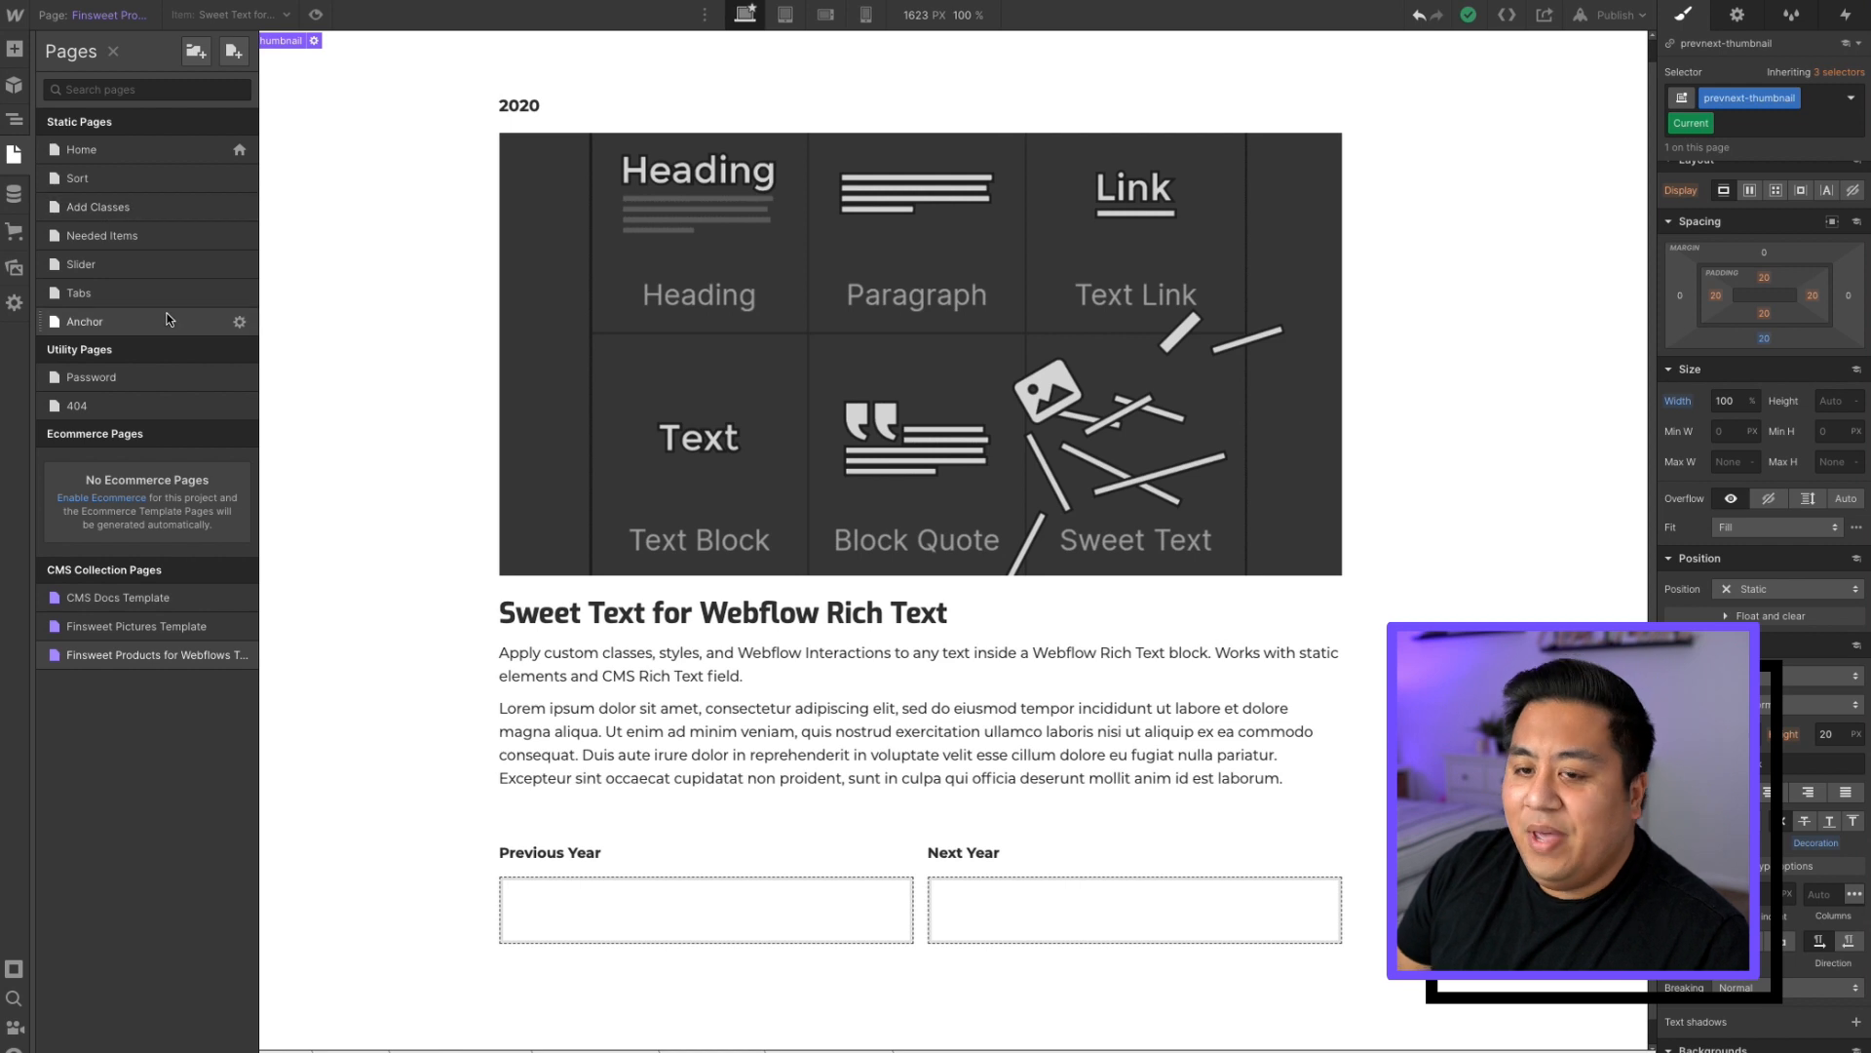
{"action": "left_click", "coordinate": [13, 119]}
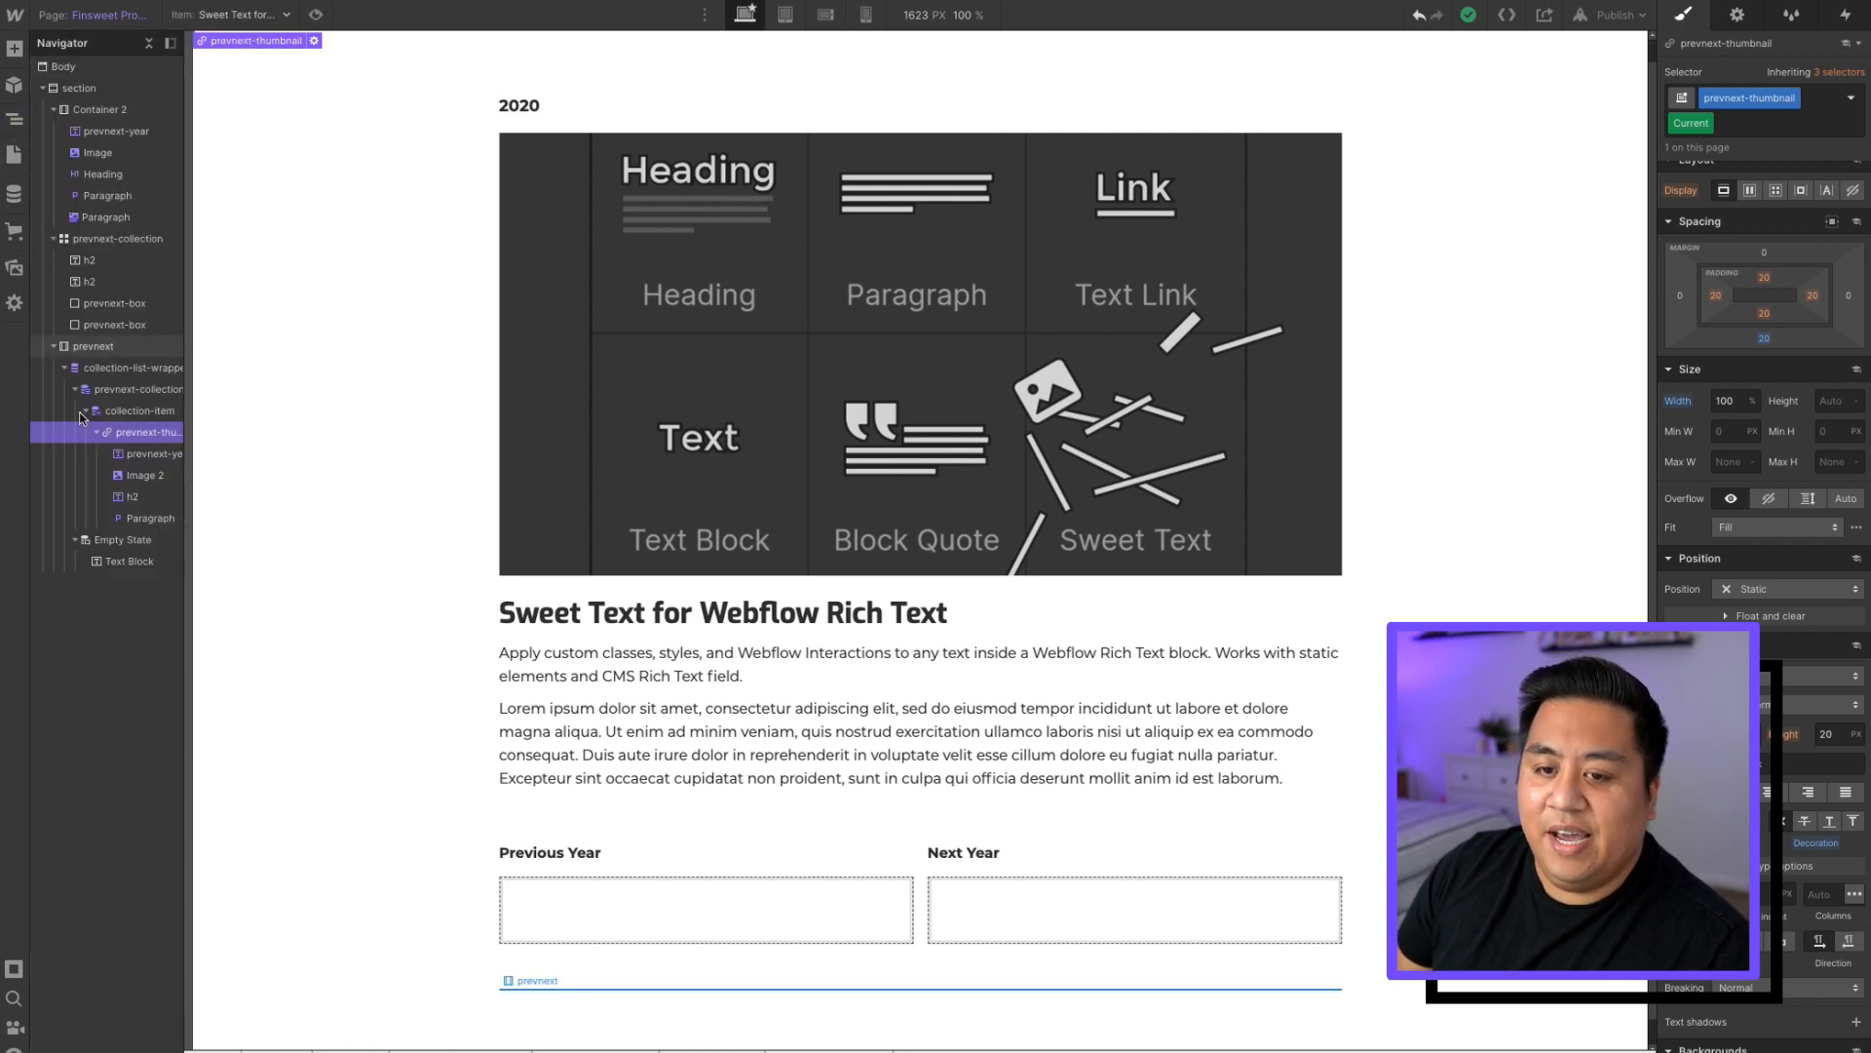
{"action": "left_click", "coordinate": [98, 367]}
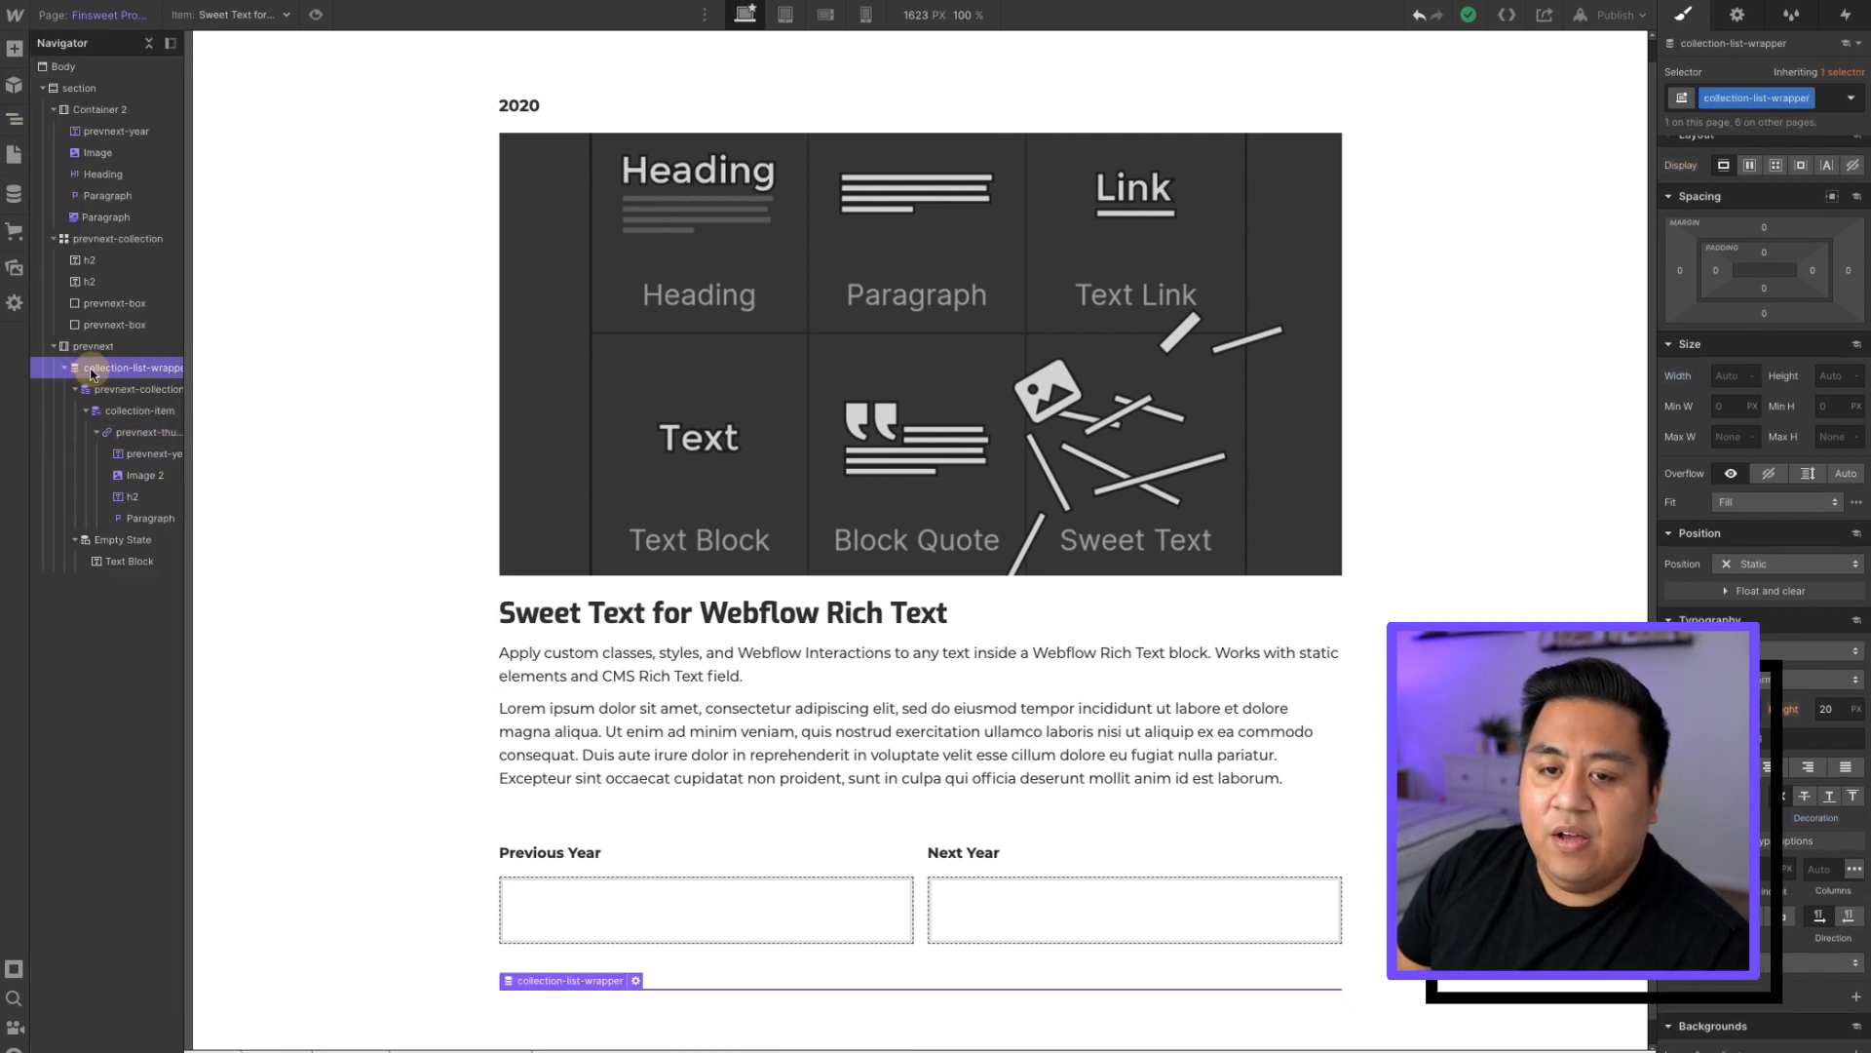
{"action": "left_click", "coordinate": [64, 367]}
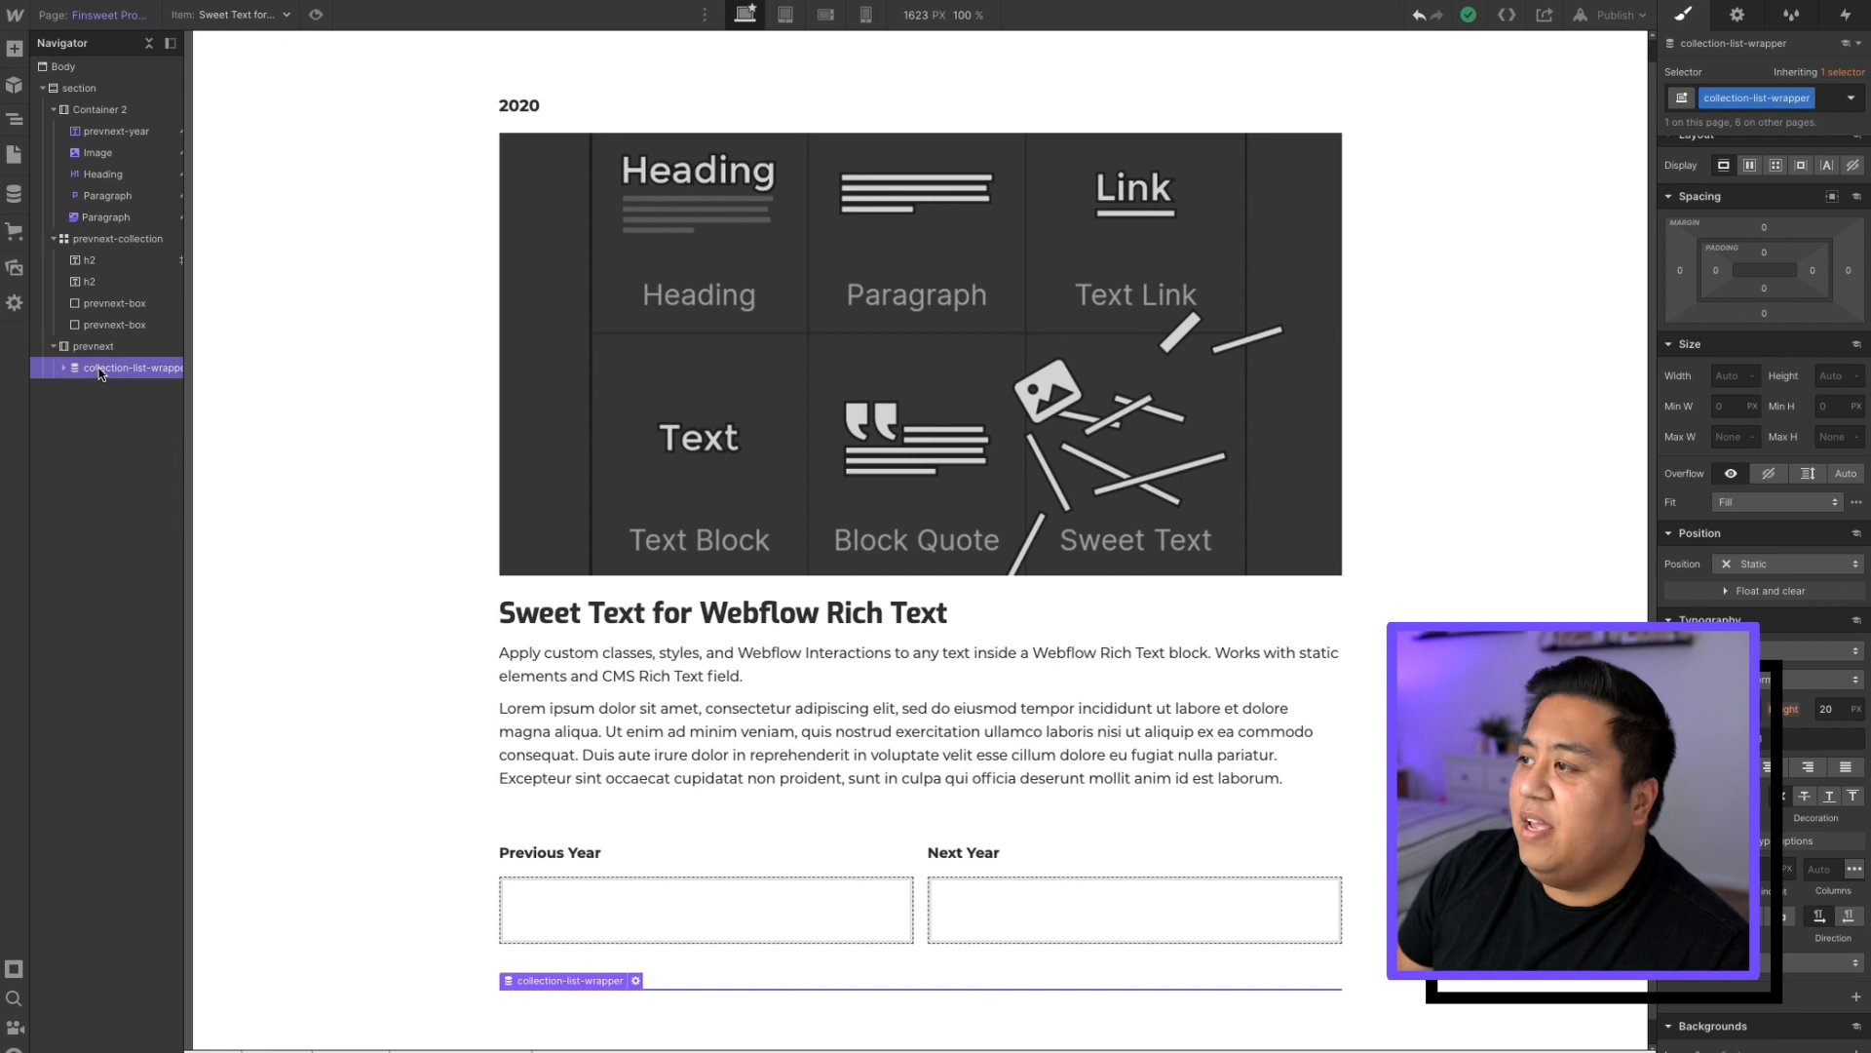
{"action": "left_click", "coordinate": [1737, 15]}
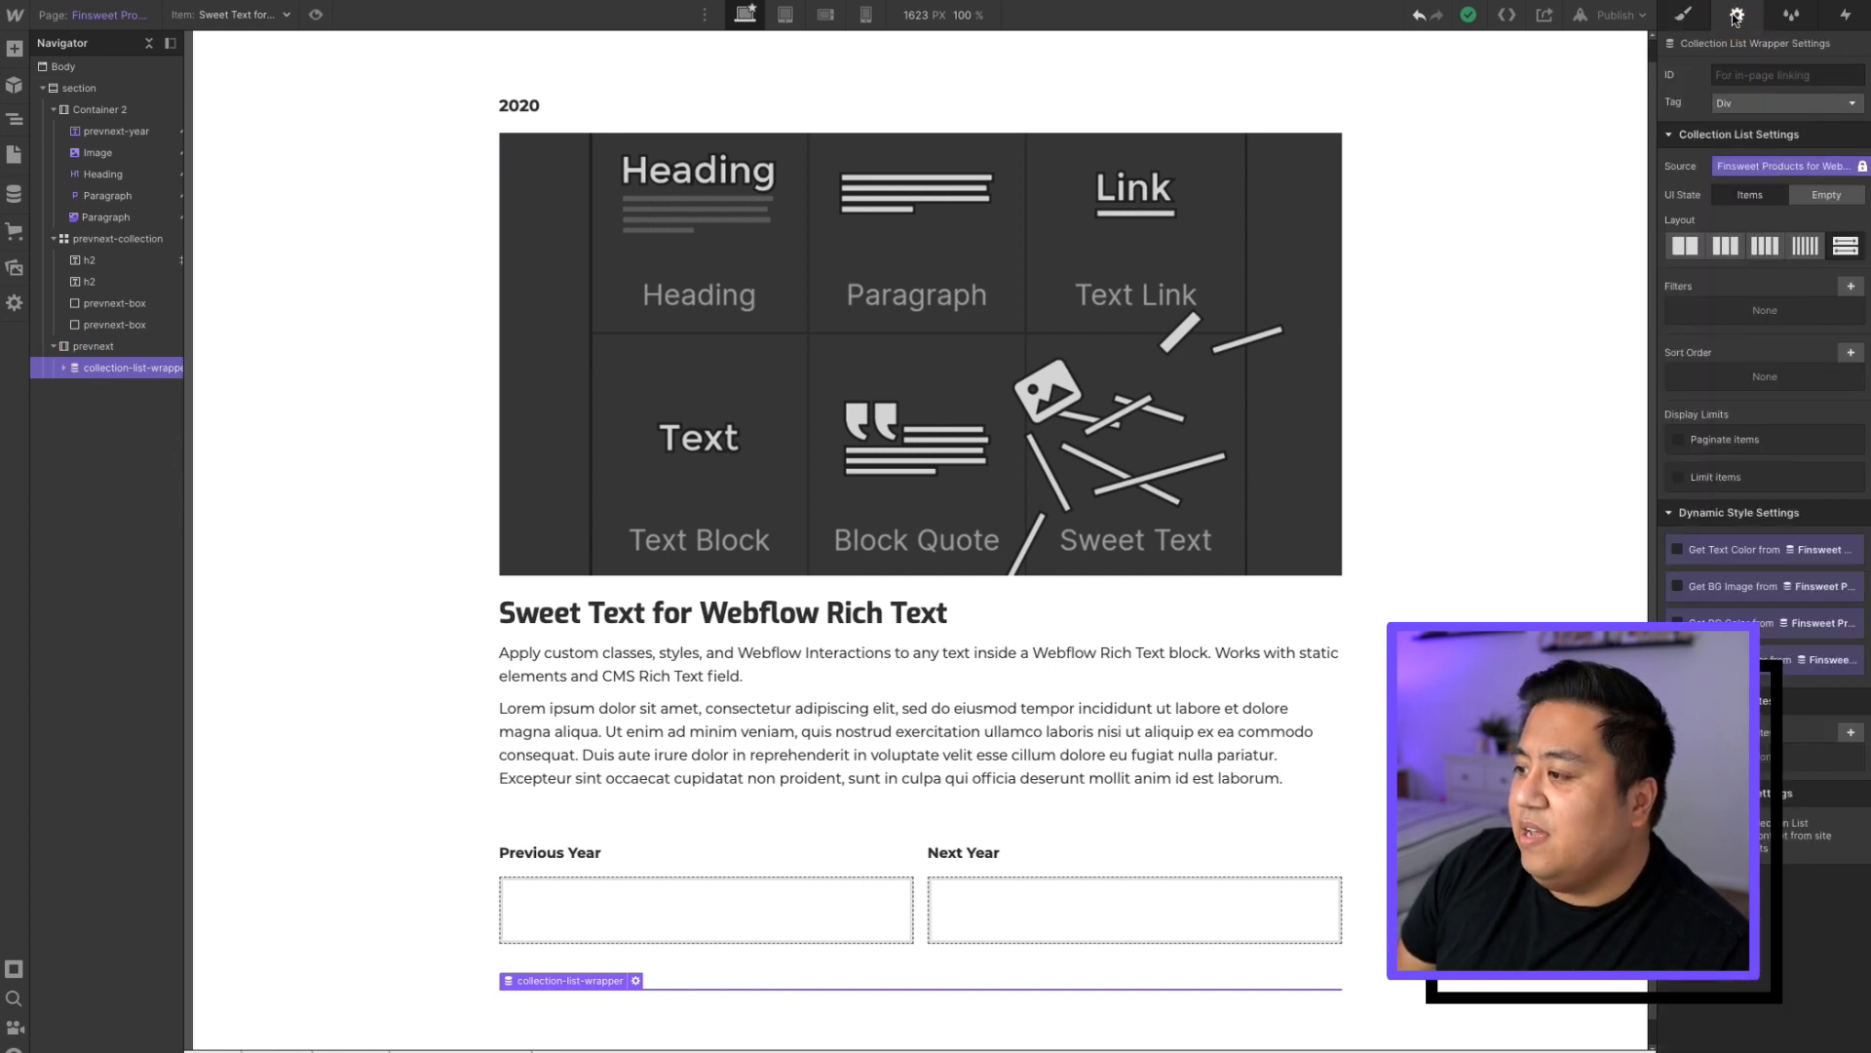
{"action": "left_click", "coordinate": [1851, 353]}
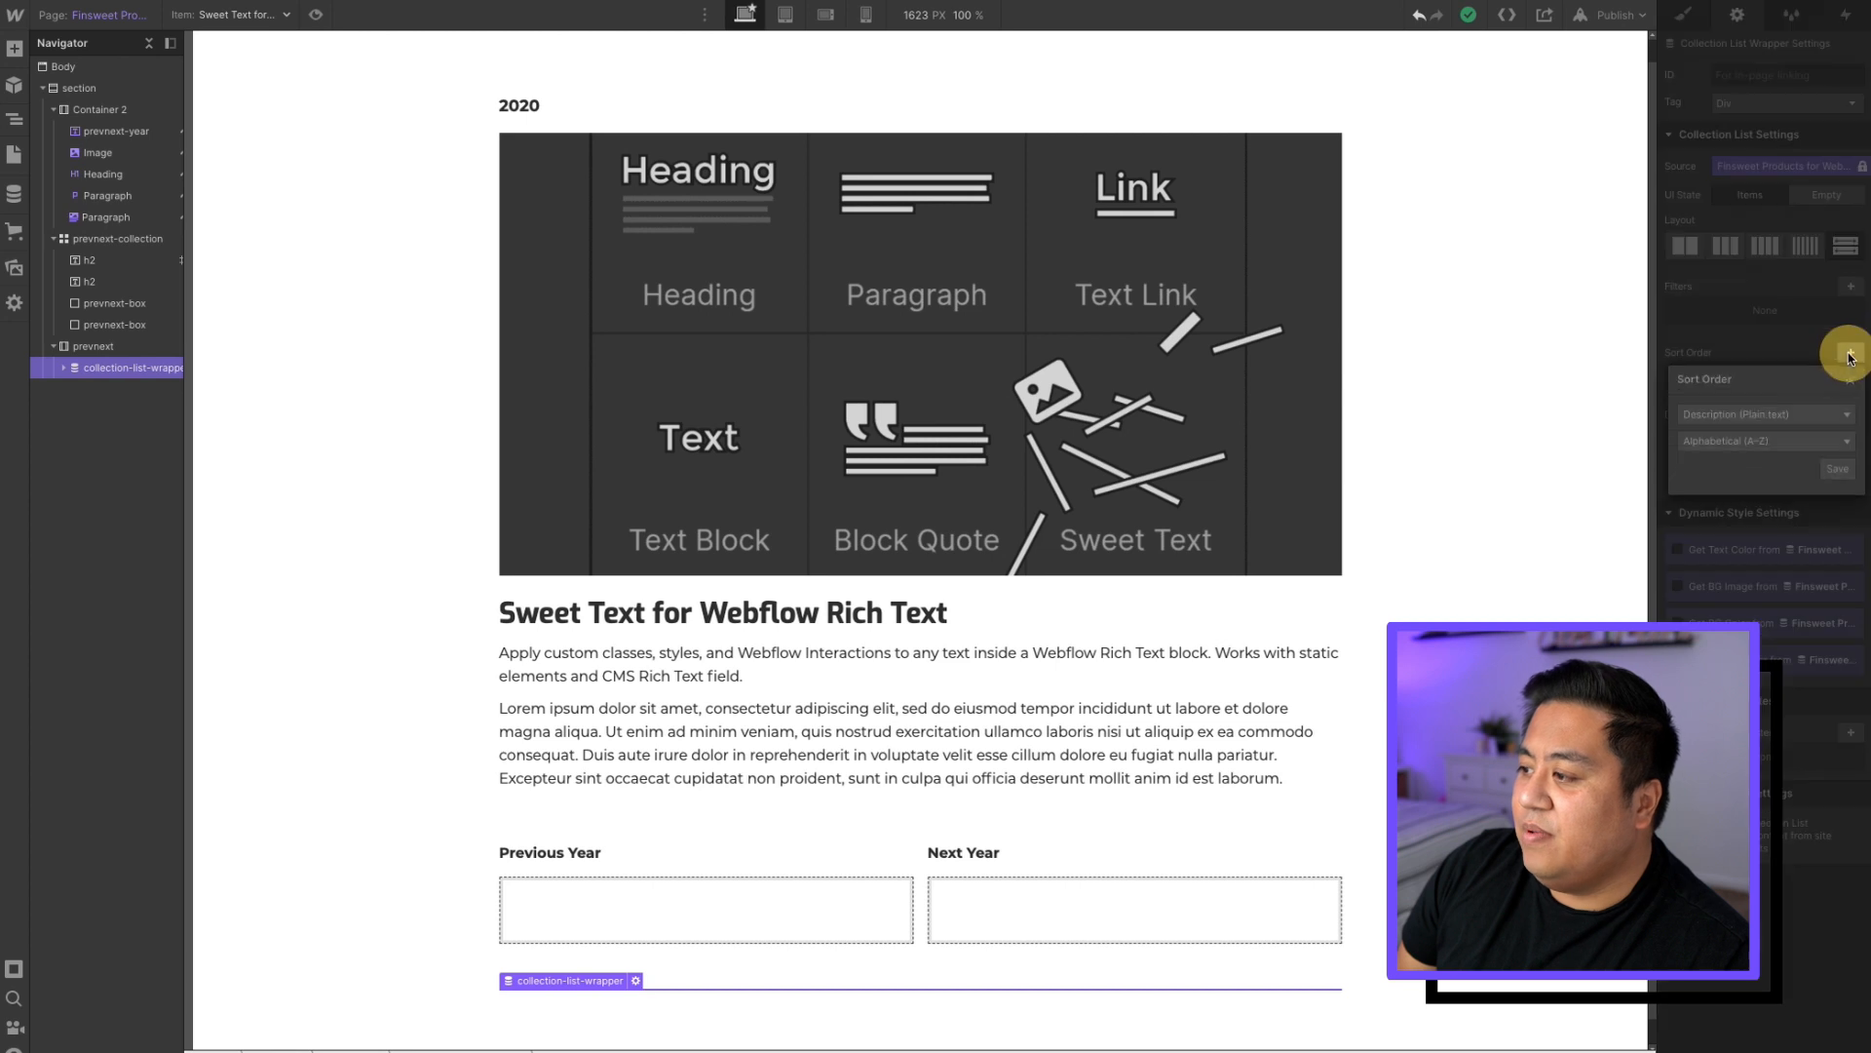
{"action": "left_click", "coordinate": [1820, 418]}
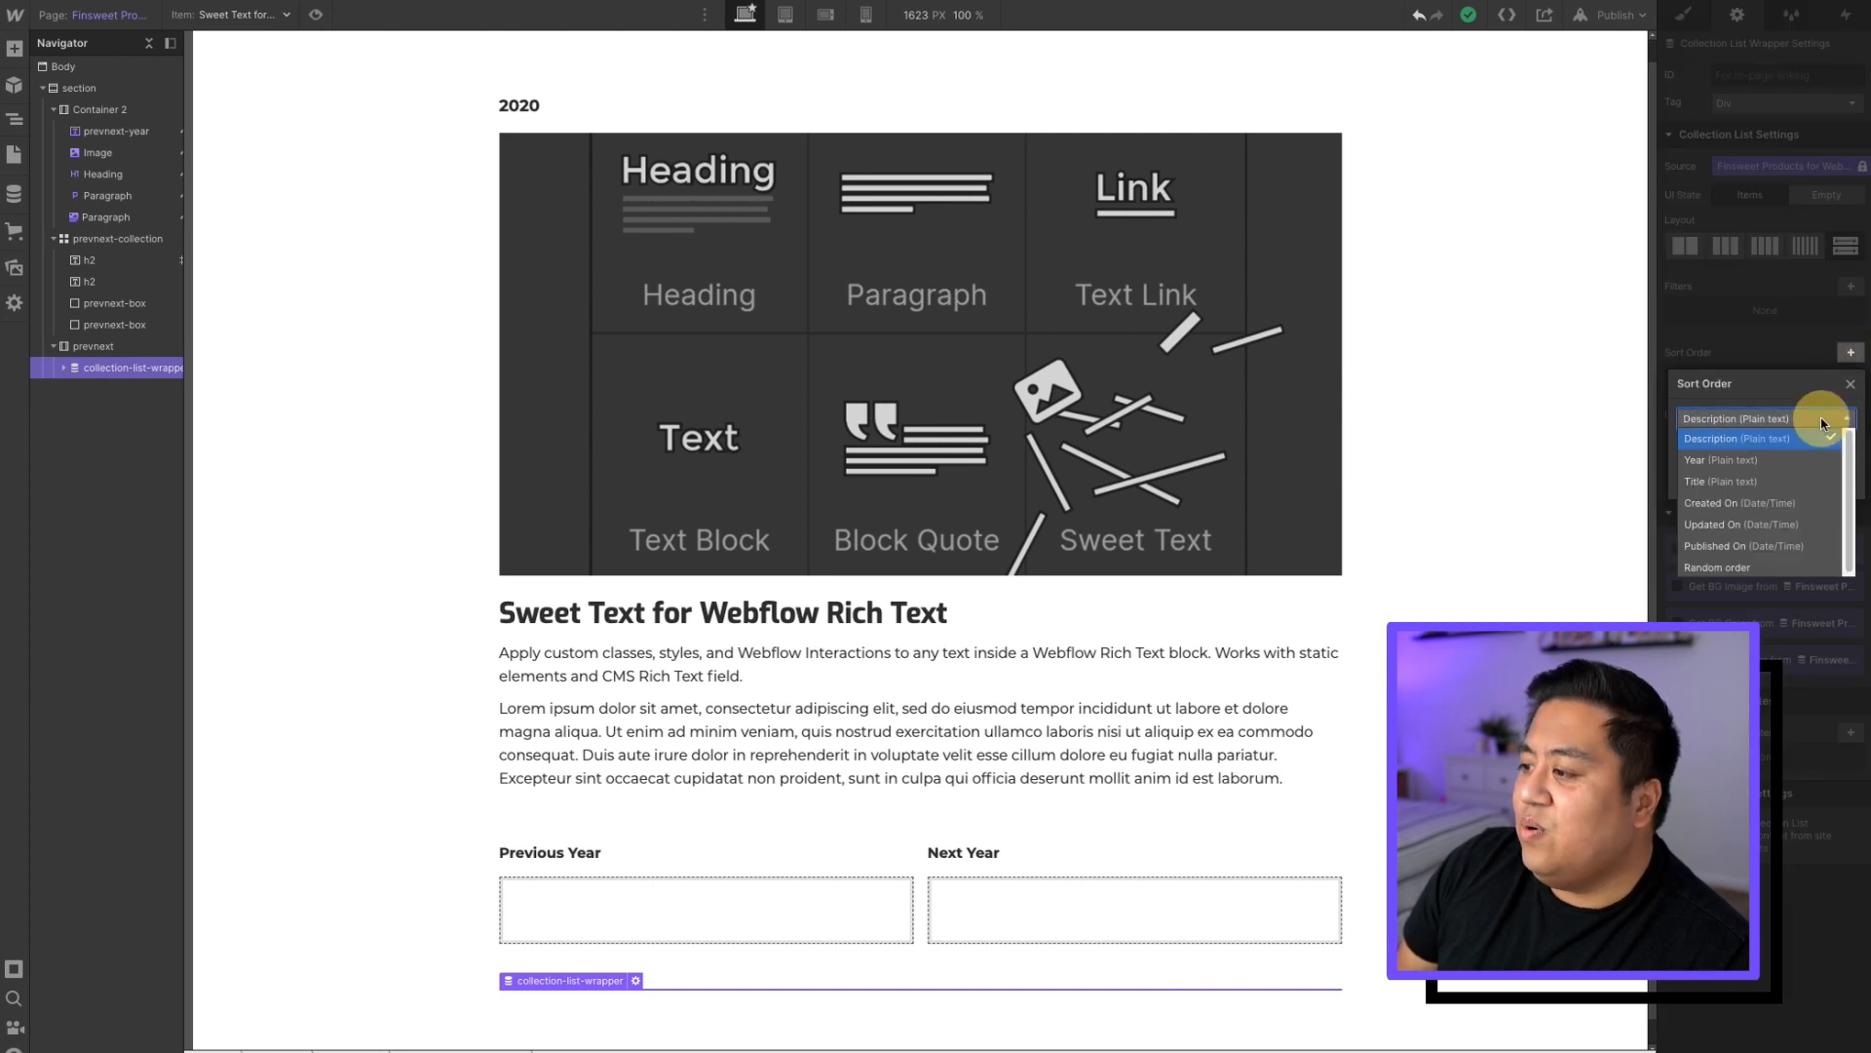
{"action": "left_click", "coordinate": [1720, 459]}
{"action": "left_click", "coordinate": [1744, 449]}
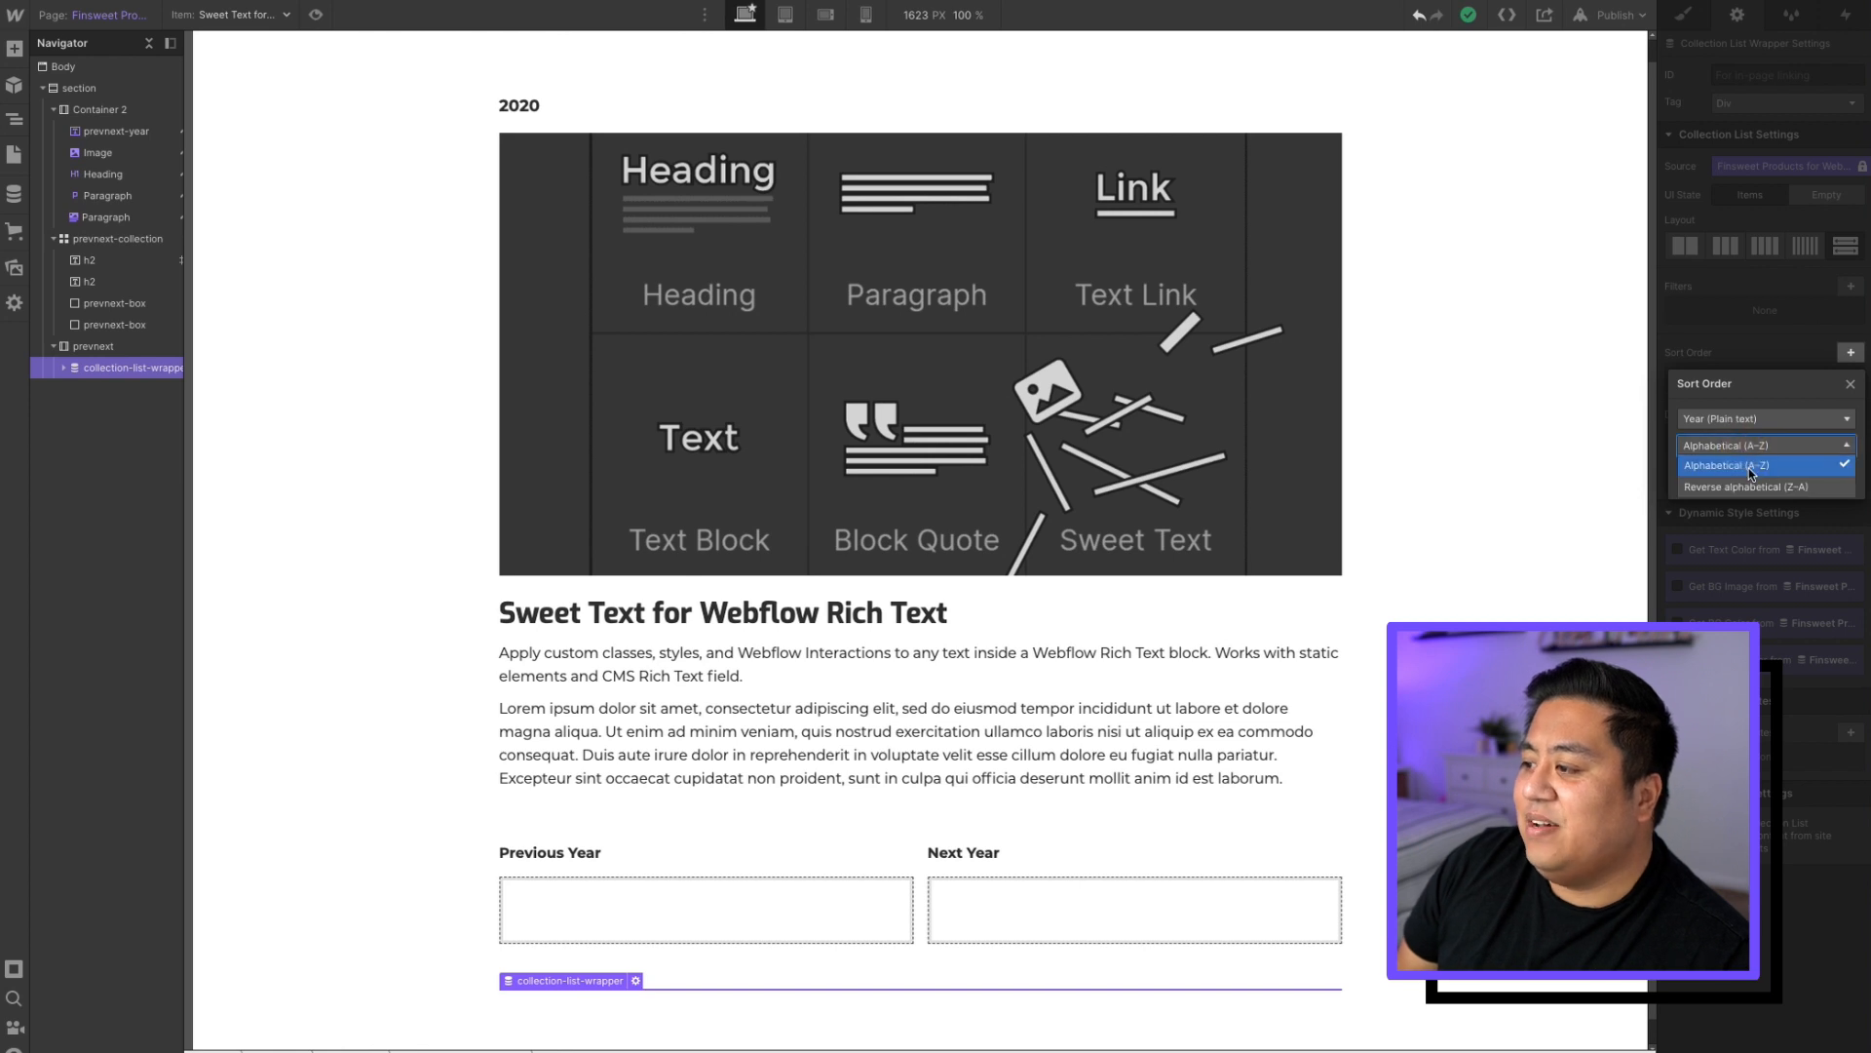
{"action": "left_click", "coordinate": [1748, 467]}
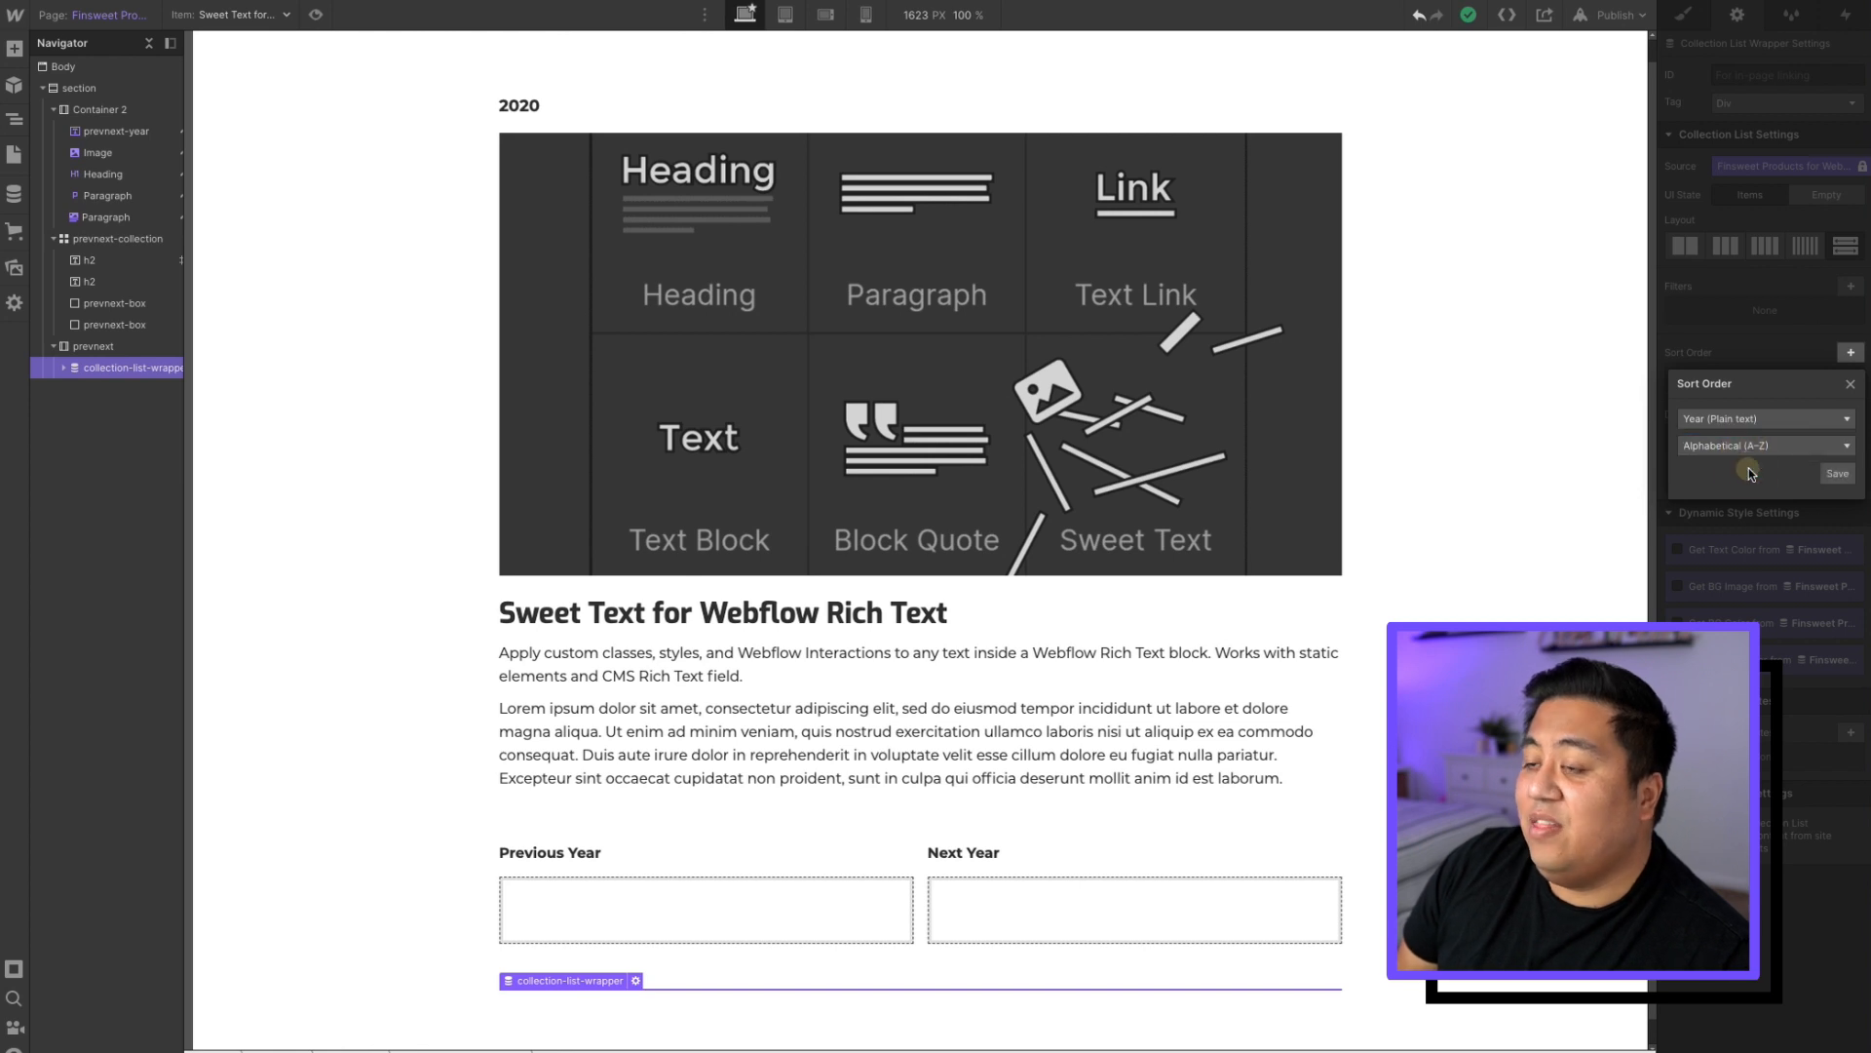
{"action": "left_click", "coordinate": [1836, 475]}
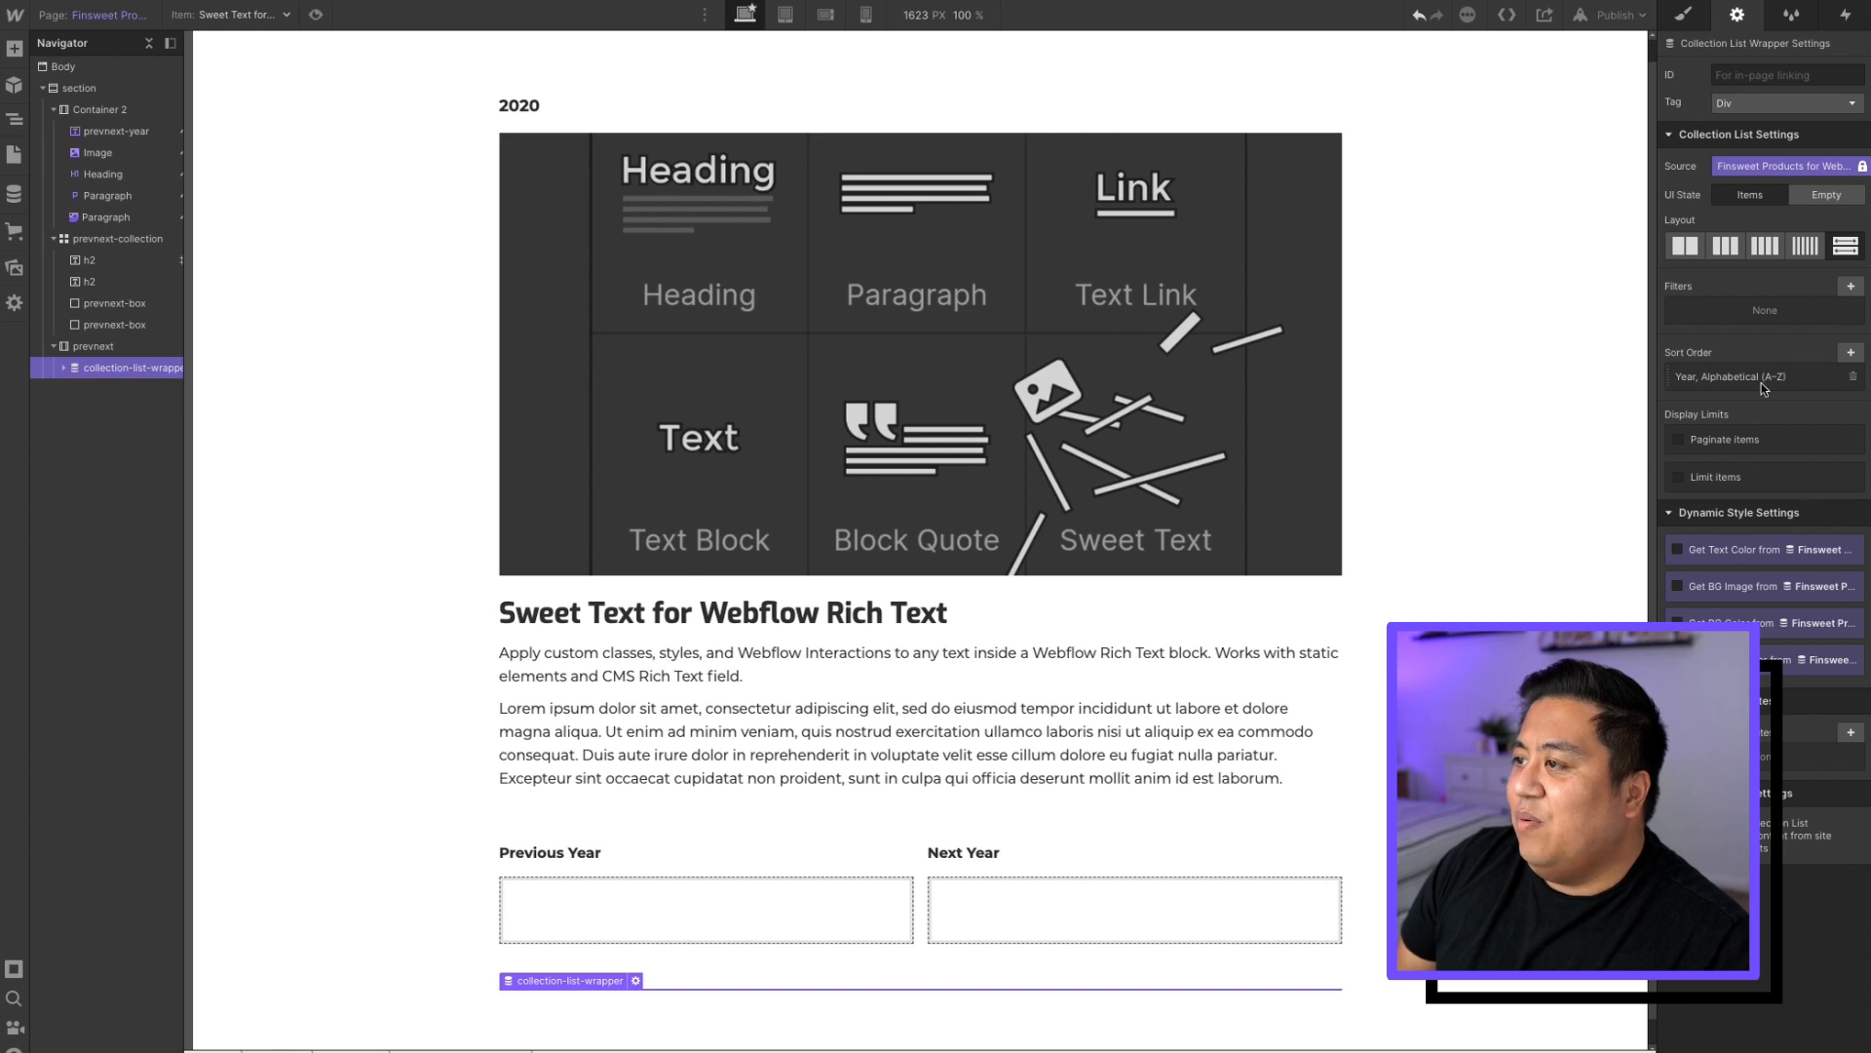
- Publish the sorted template page to the webflow.io domain and open the live Sweet Text page
{"action": "left_click", "coordinate": [1615, 14]}
{"action": "left_click", "coordinate": [1560, 242]}
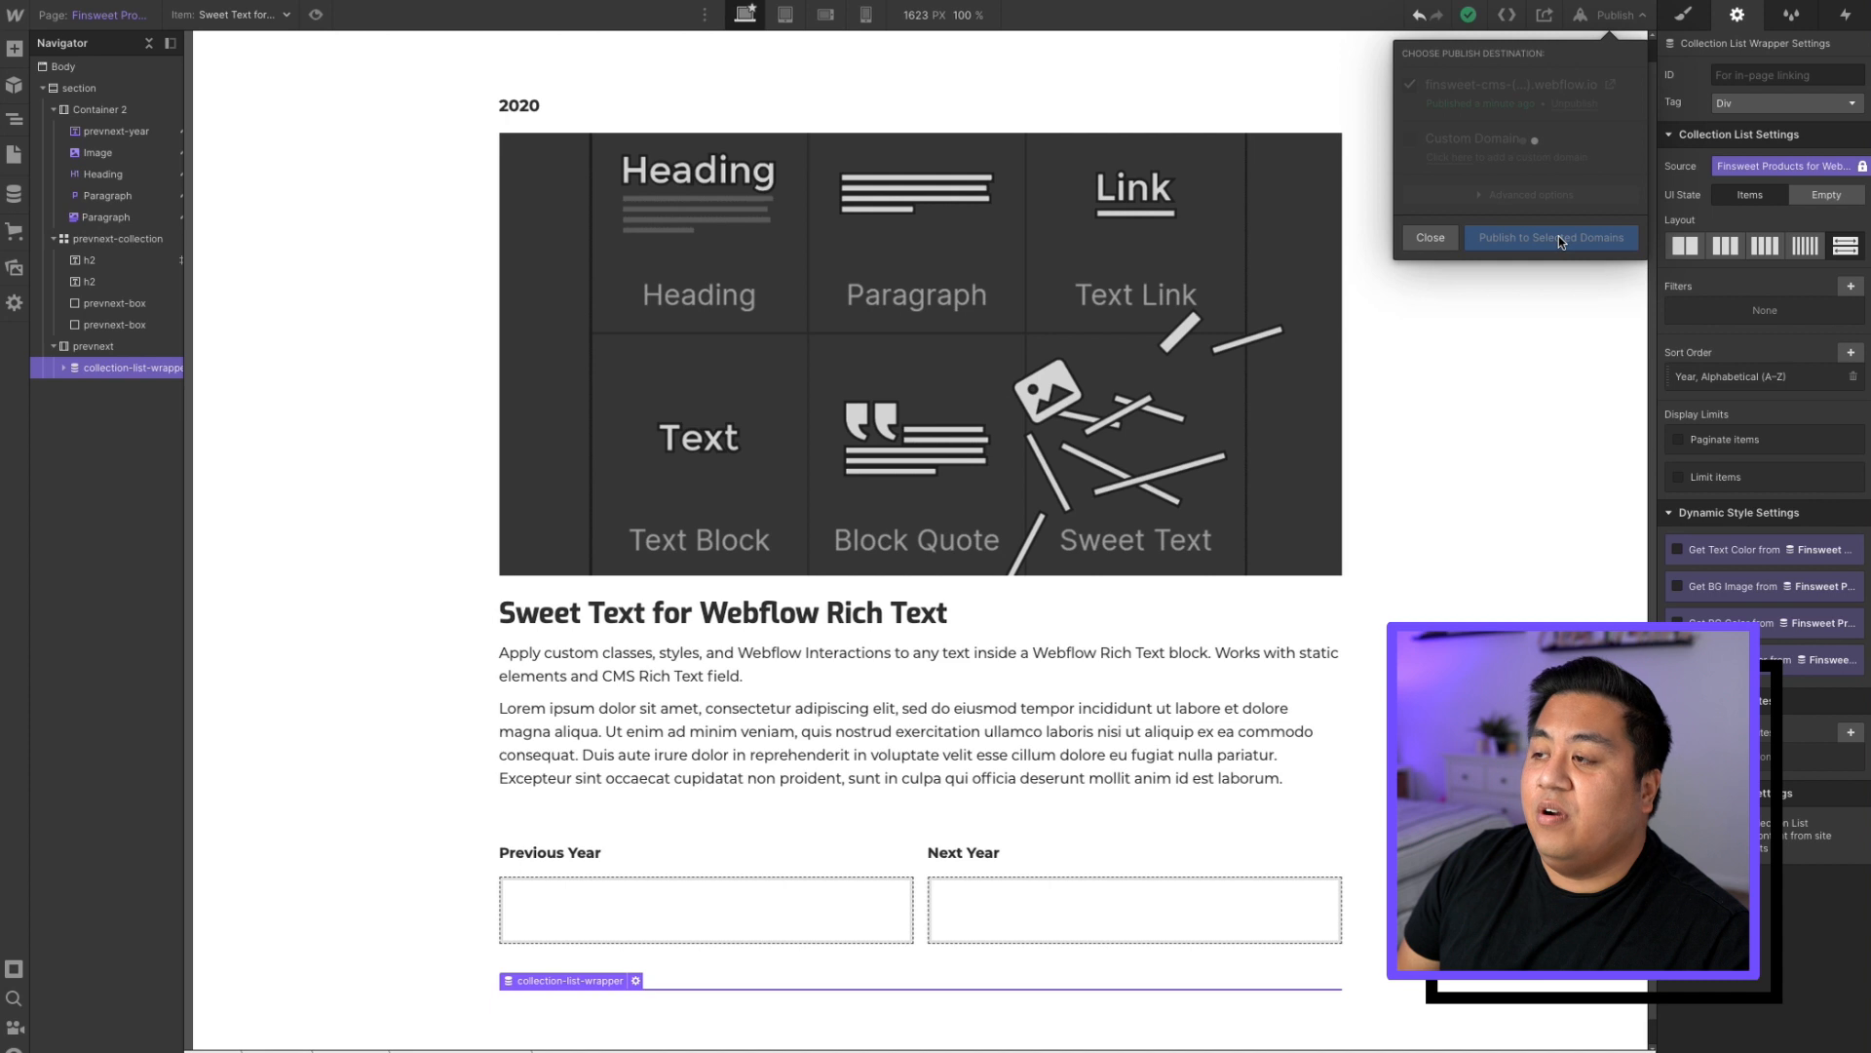
{"action": "left_click", "coordinate": [1611, 86]}
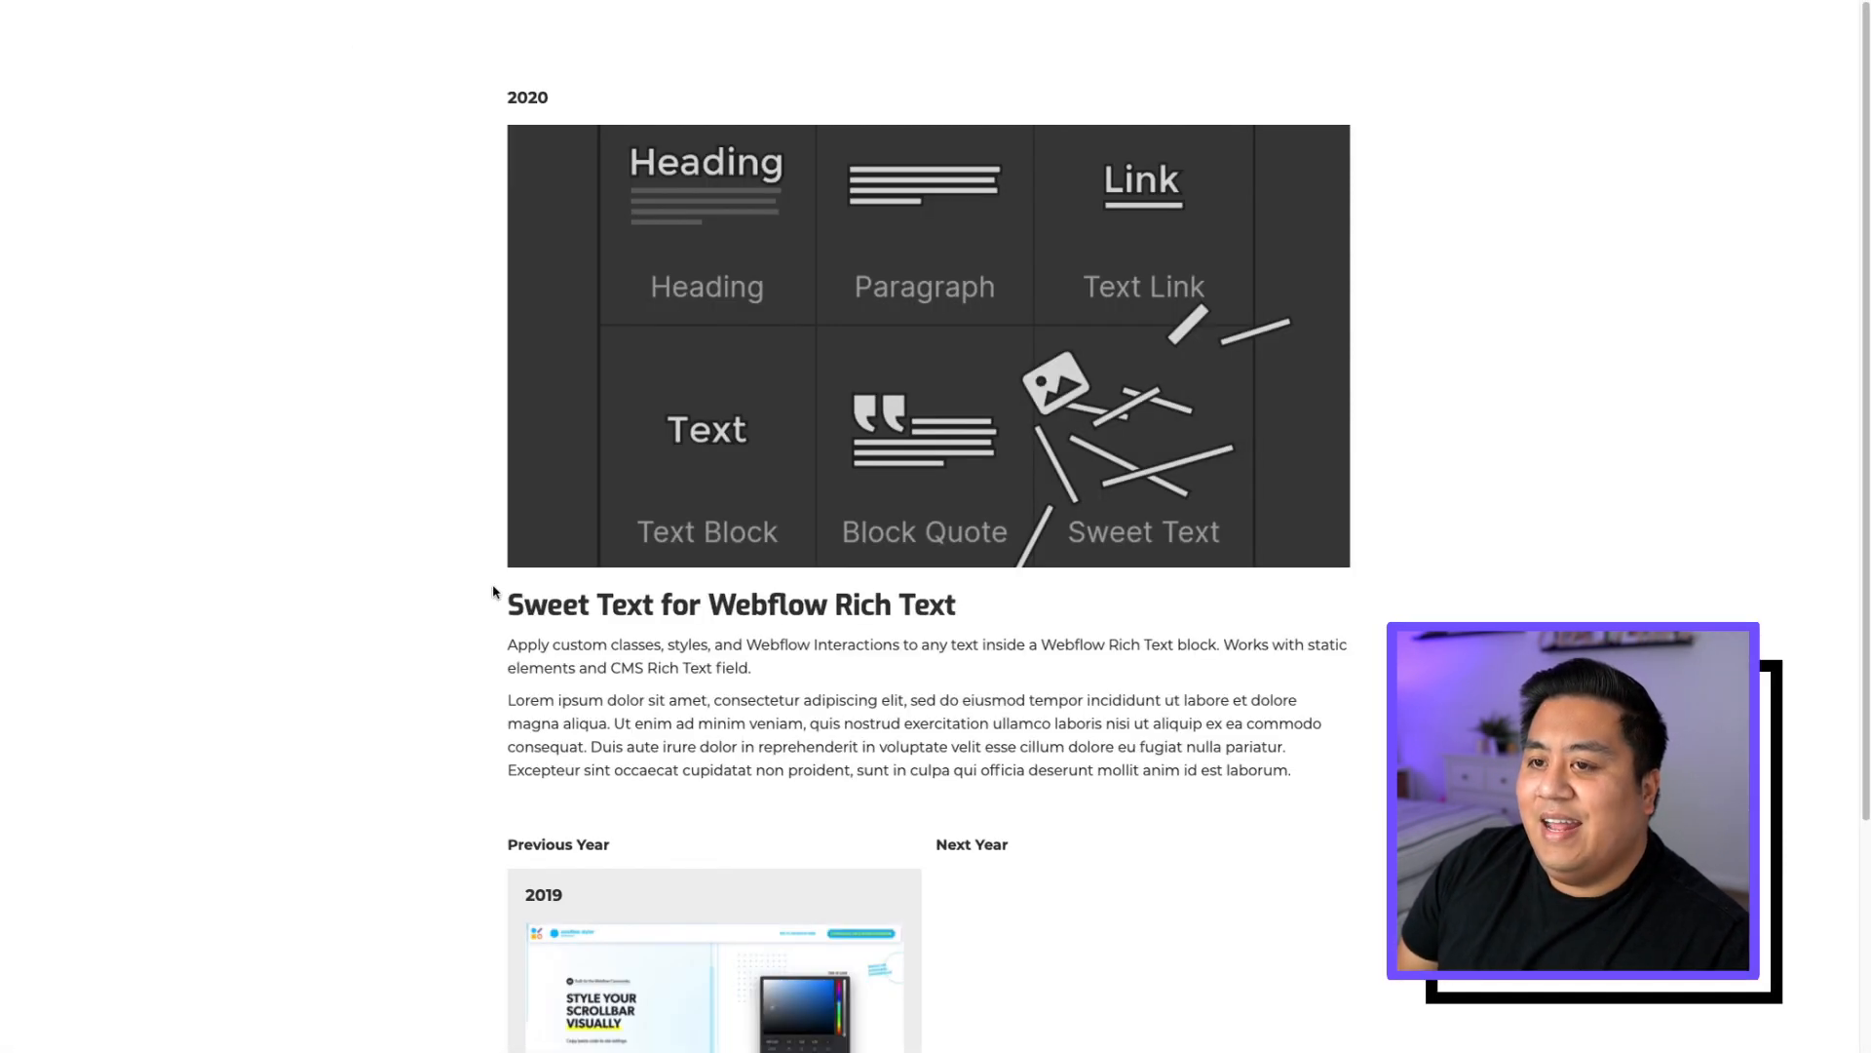
- Test the Previous Year thumbnails by following them from Sweet Text through Scrollbar Styler and Lottieflow to Class Adder
{"action": "scroll", "coordinate": [905, 408], "scroll_direction": "down", "scroll_amount": 3}
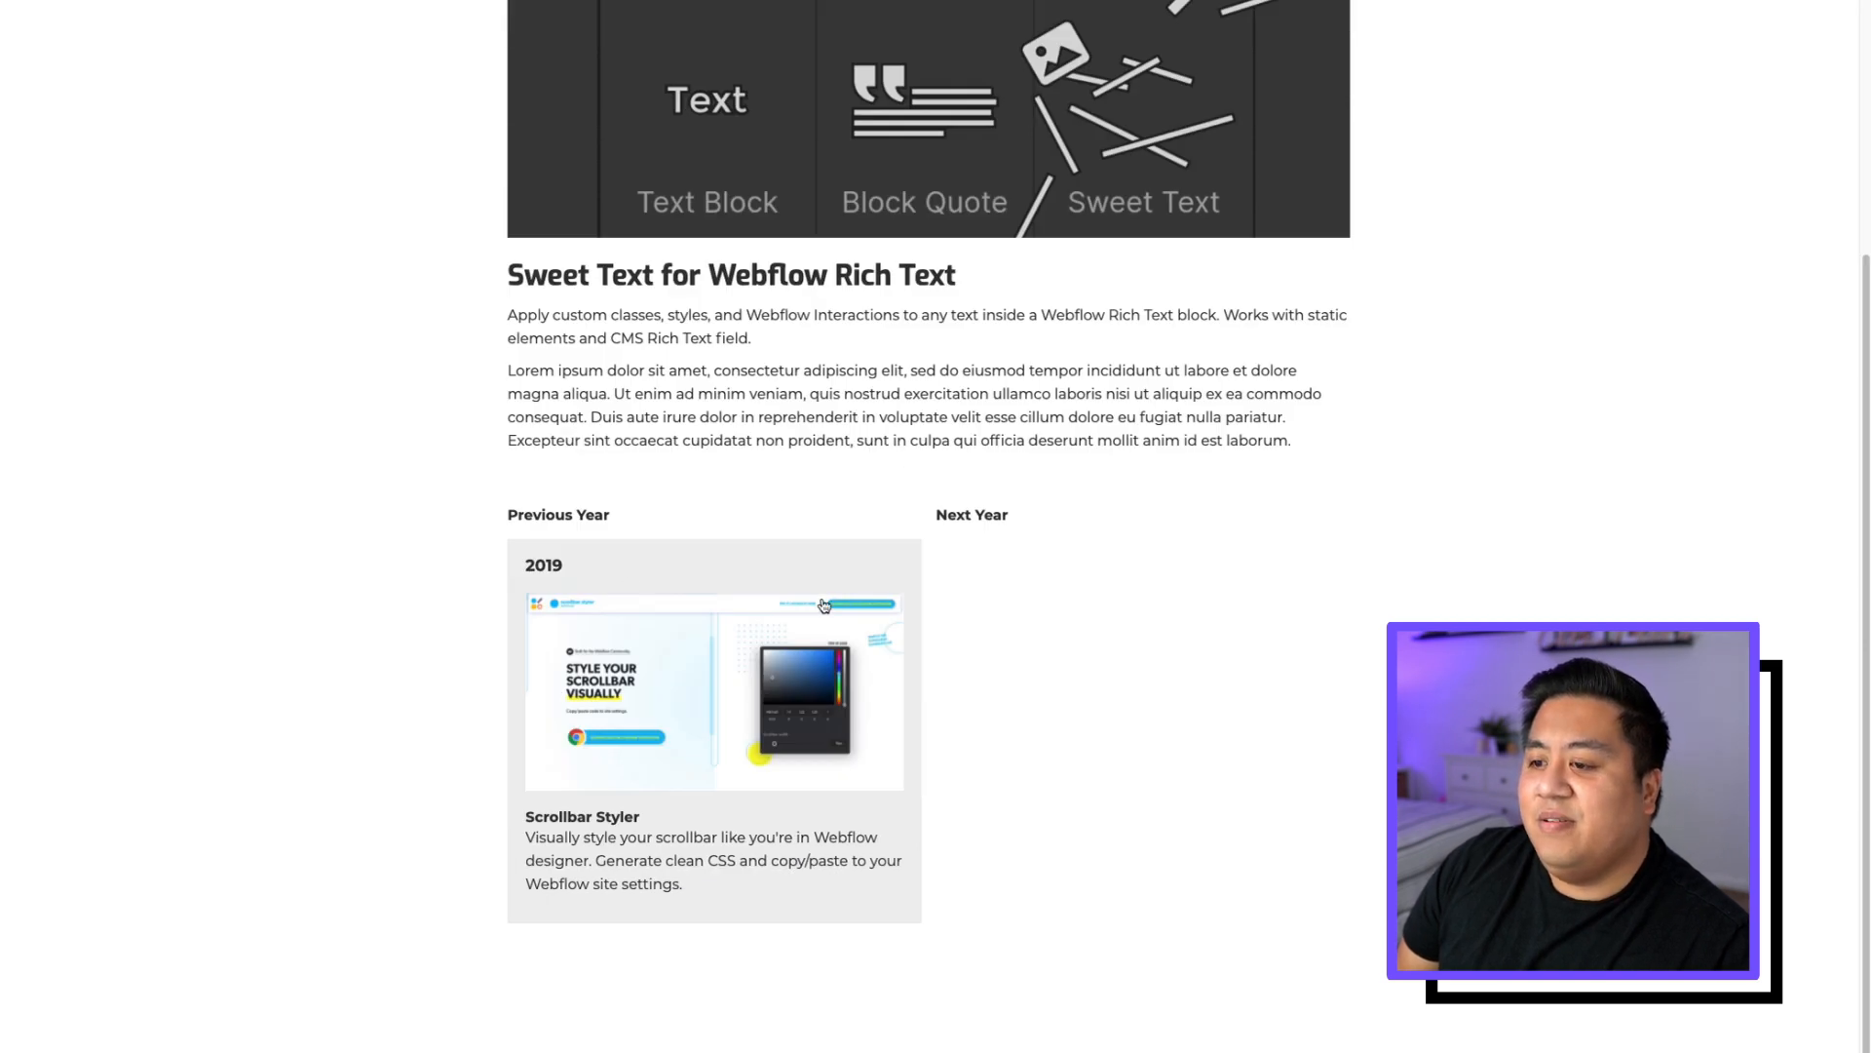
{"action": "left_click", "coordinate": [663, 653]}
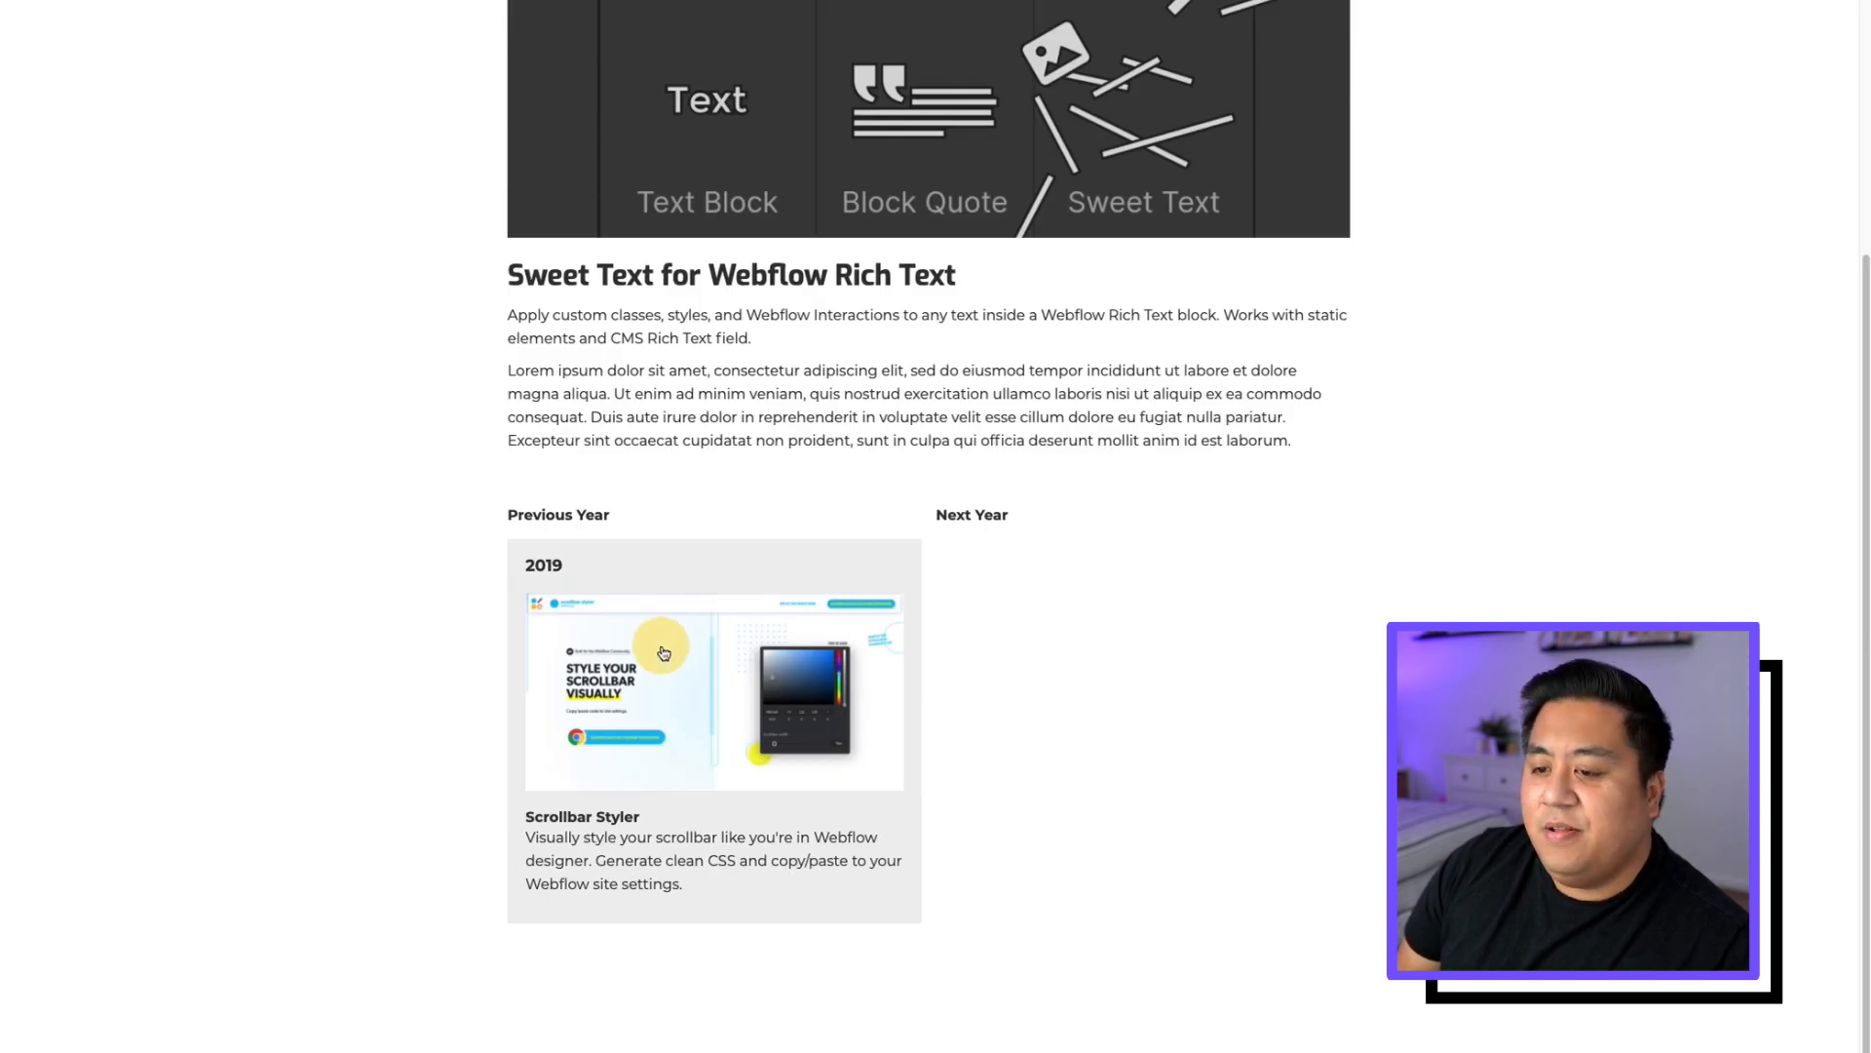
{"action": "scroll", "coordinate": [661, 662], "scroll_direction": "down", "scroll_amount": 3}
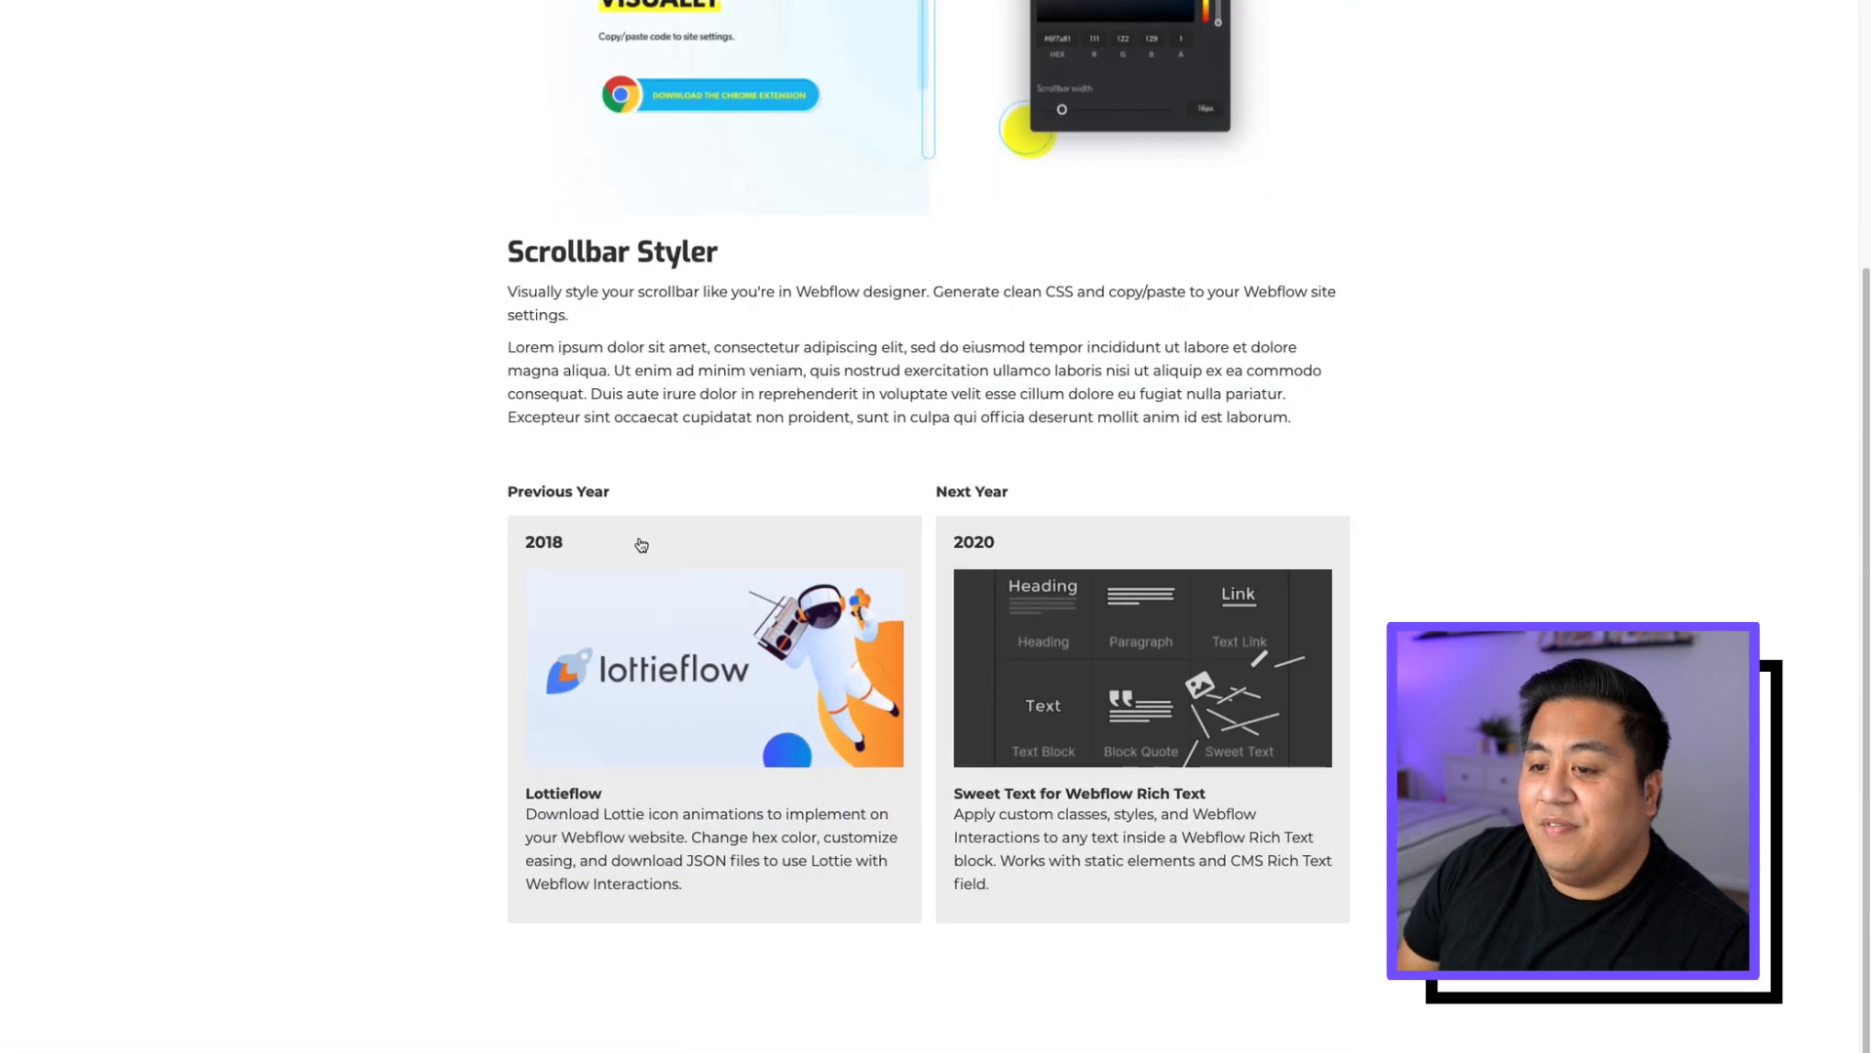
{"action": "scroll", "coordinate": [621, 659], "scroll_direction": "up", "scroll_amount": 3}
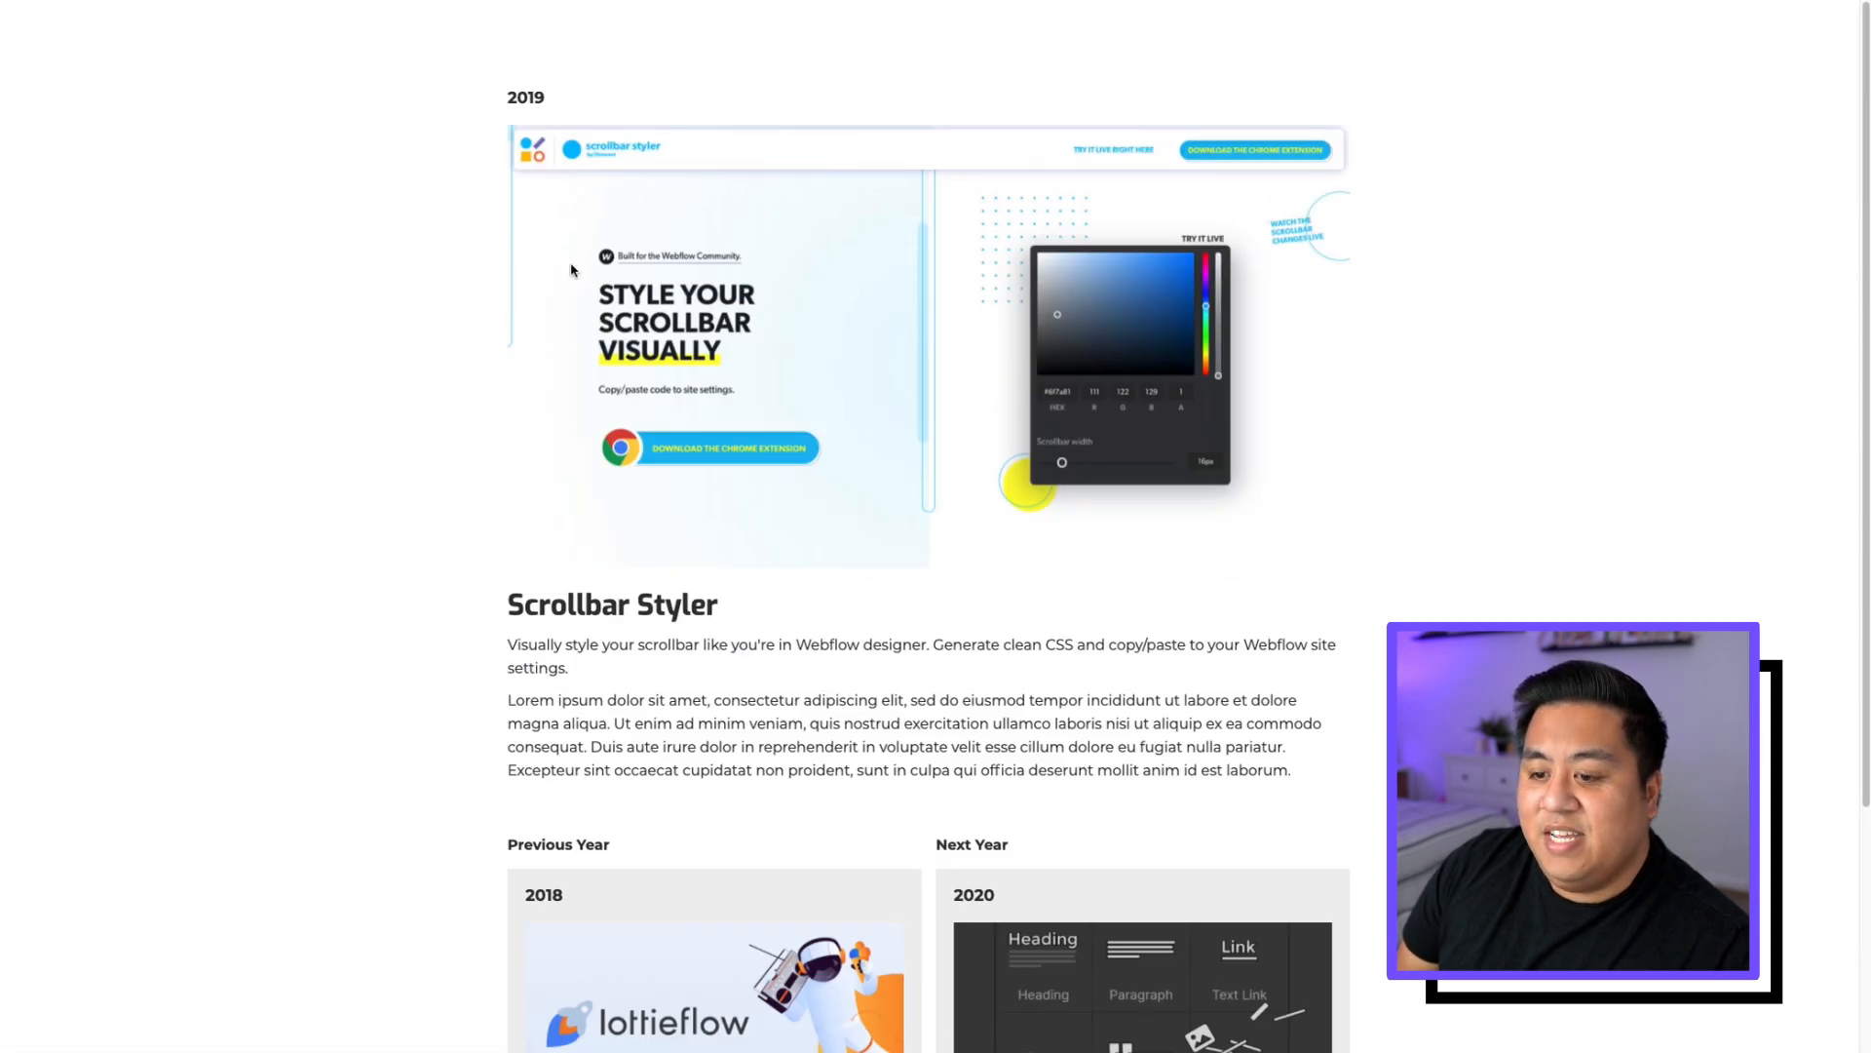
{"action": "scroll", "coordinate": [575, 273], "scroll_direction": "down", "scroll_amount": 3}
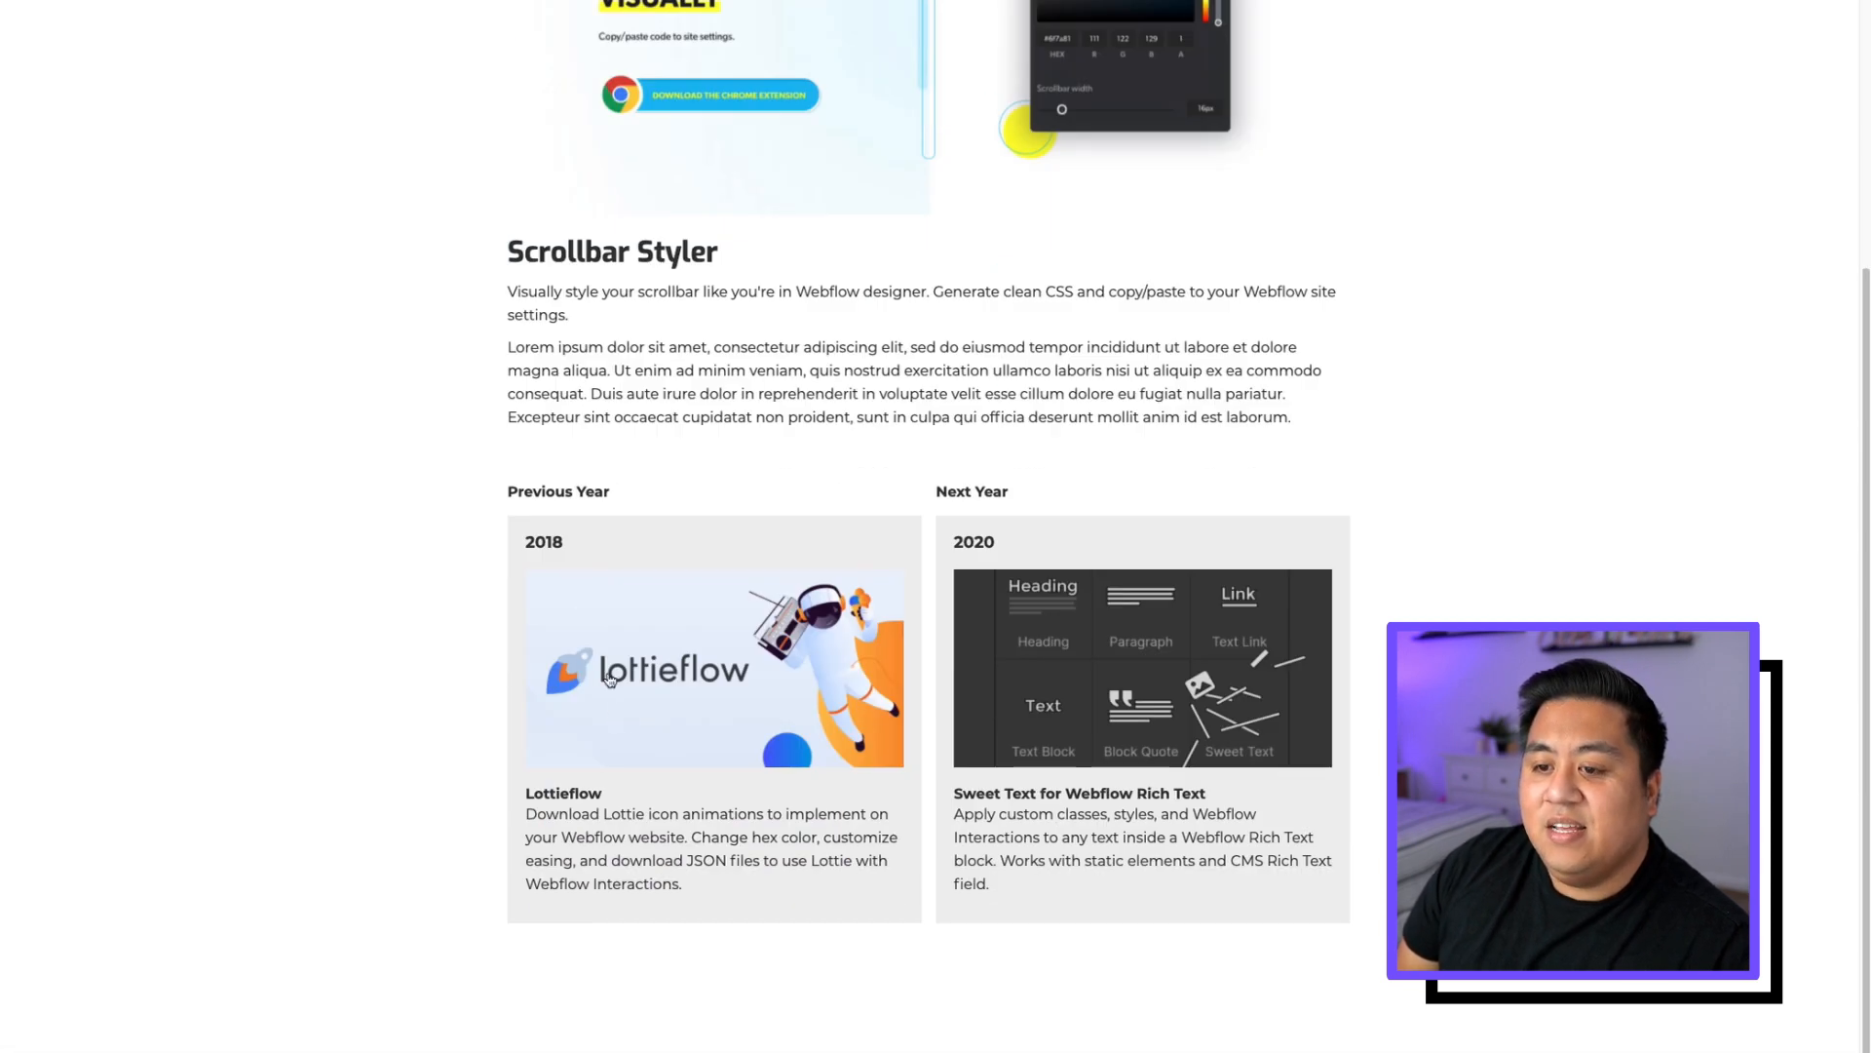
{"action": "left_click", "coordinate": [781, 634]}
{"action": "scroll", "coordinate": [668, 652], "scroll_direction": "down", "scroll_amount": 3}
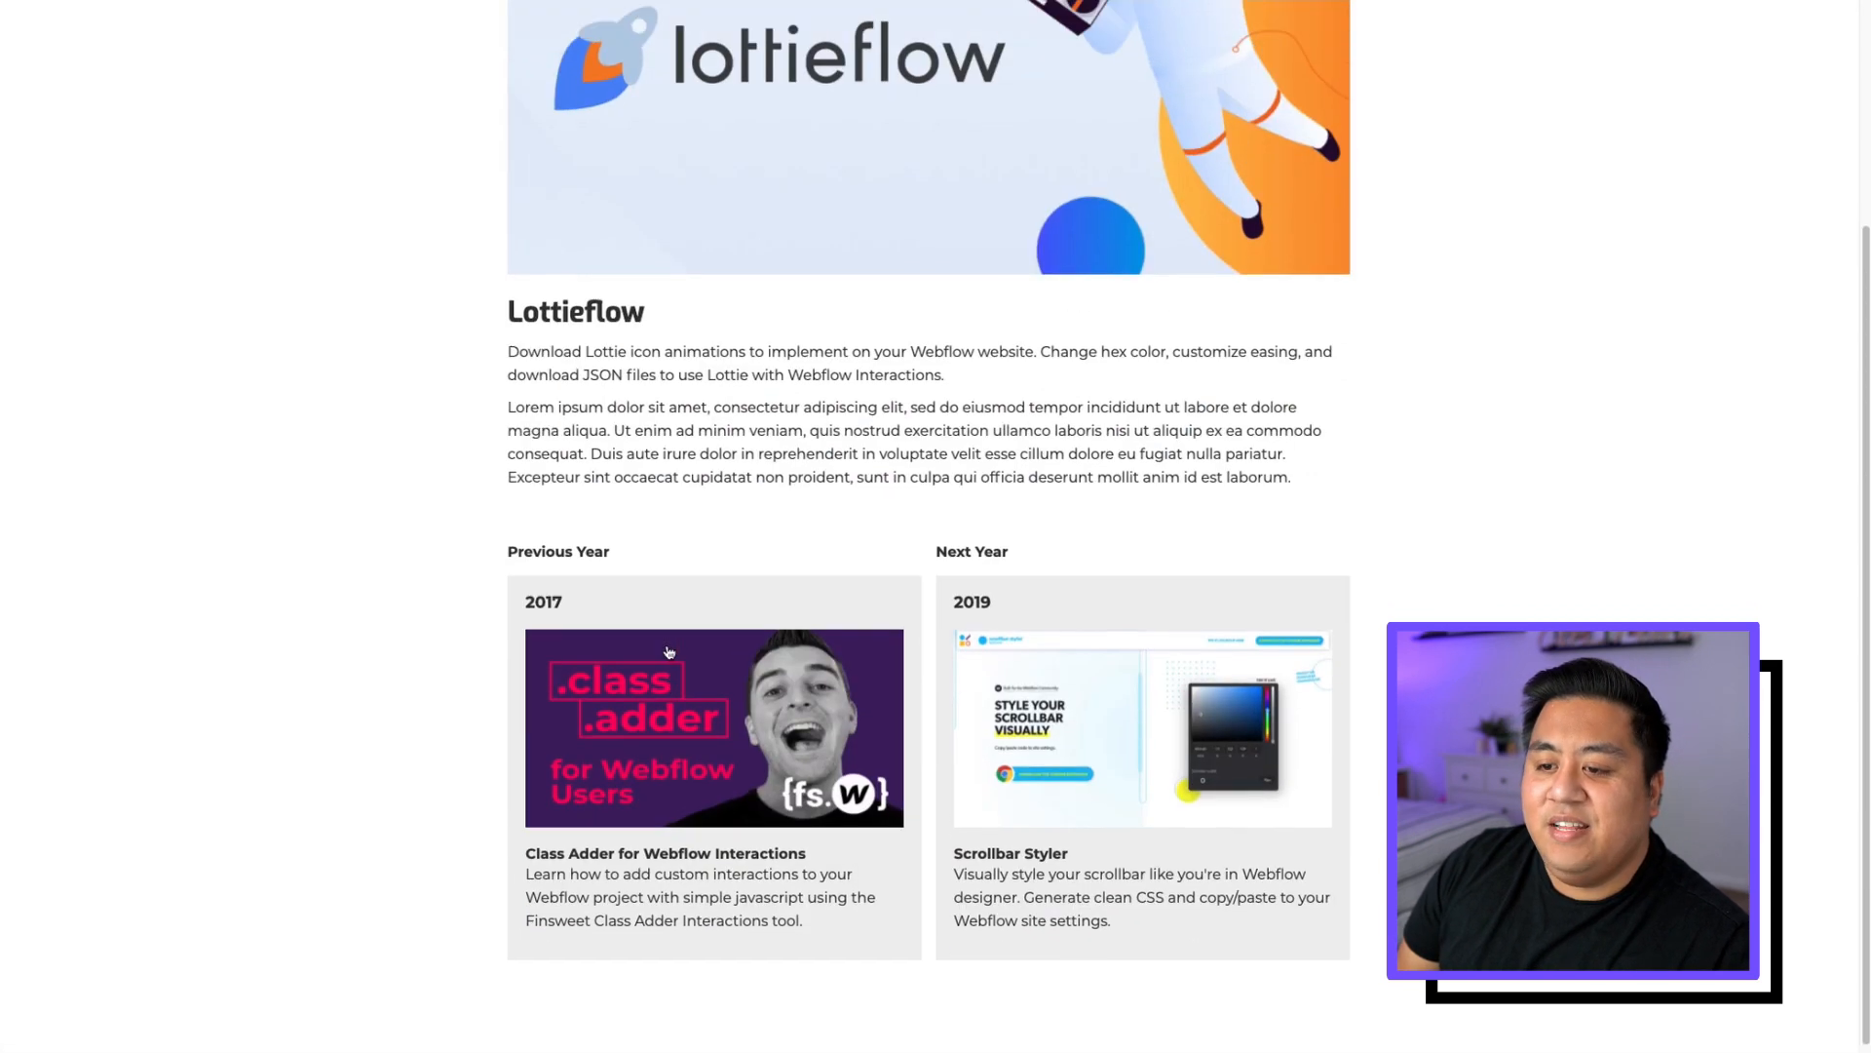
{"action": "left_click", "coordinate": [725, 805]}
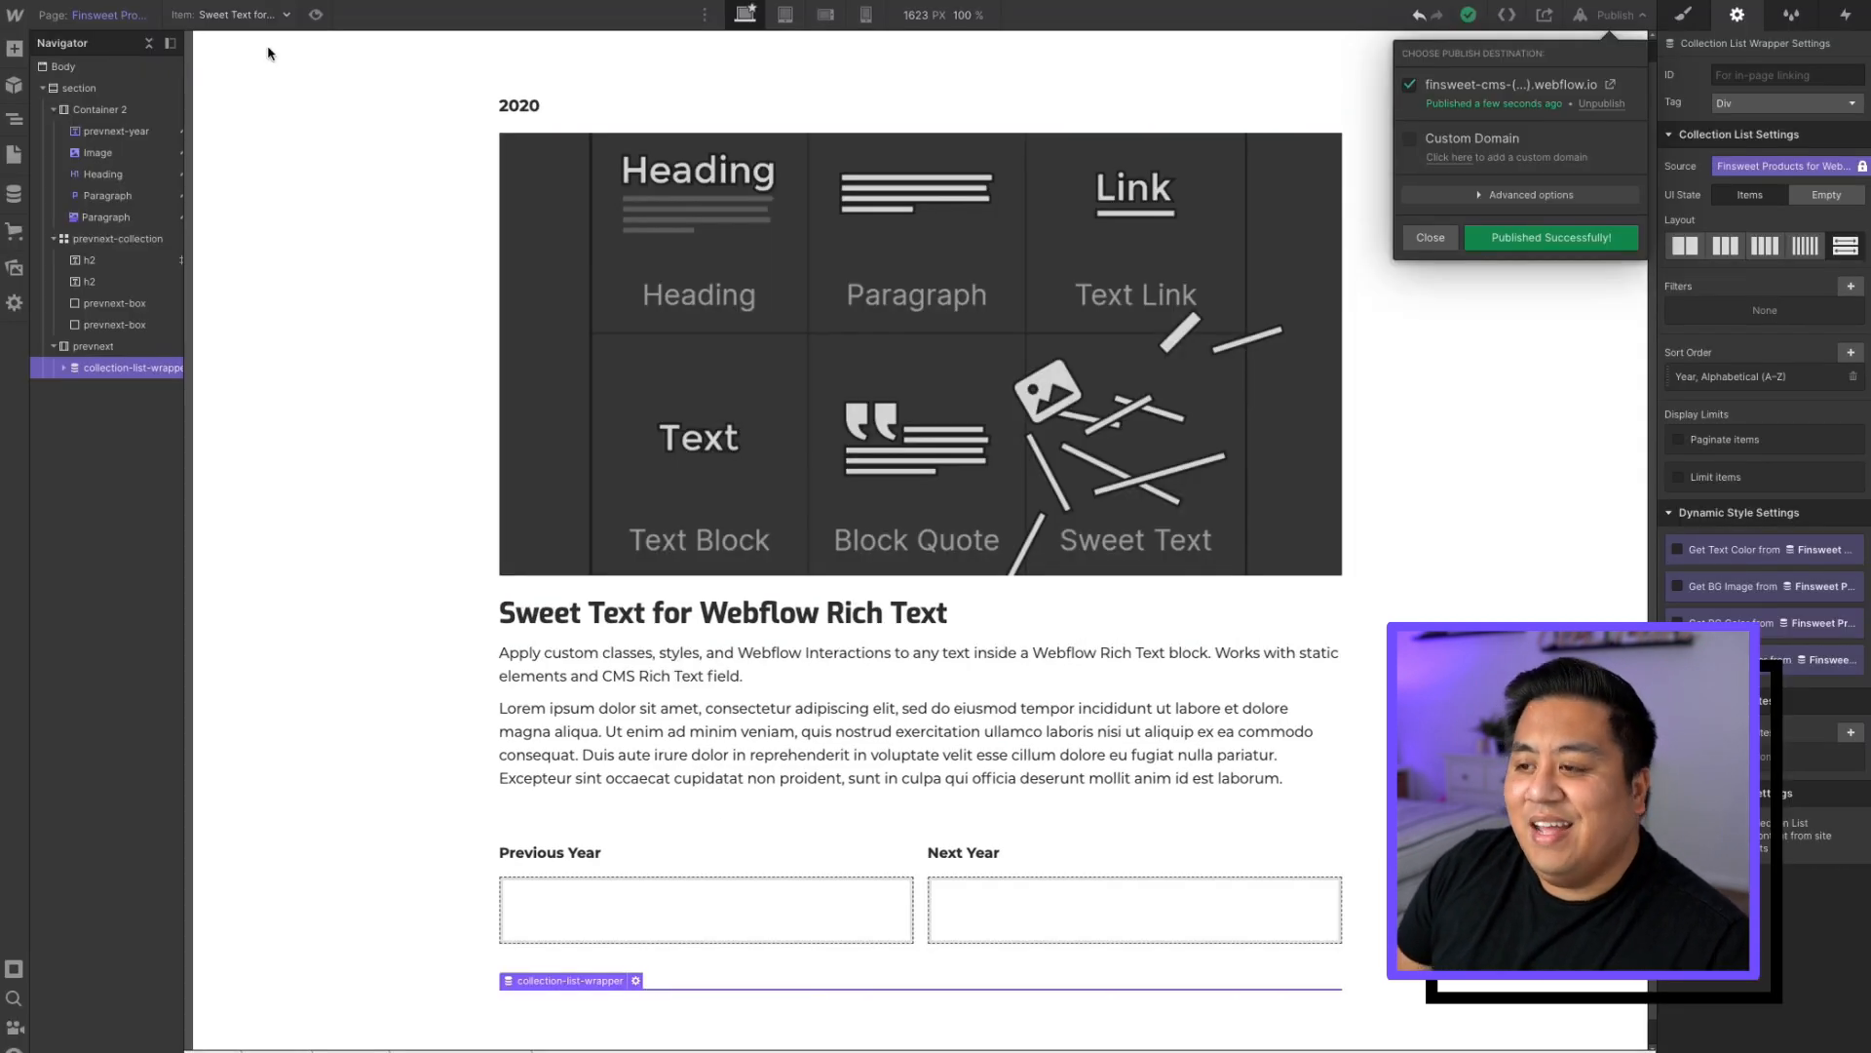
- Return to the Designer, dismiss the publish options and open the Home page for editing
{"action": "left_click", "coordinate": [1589, 17]}
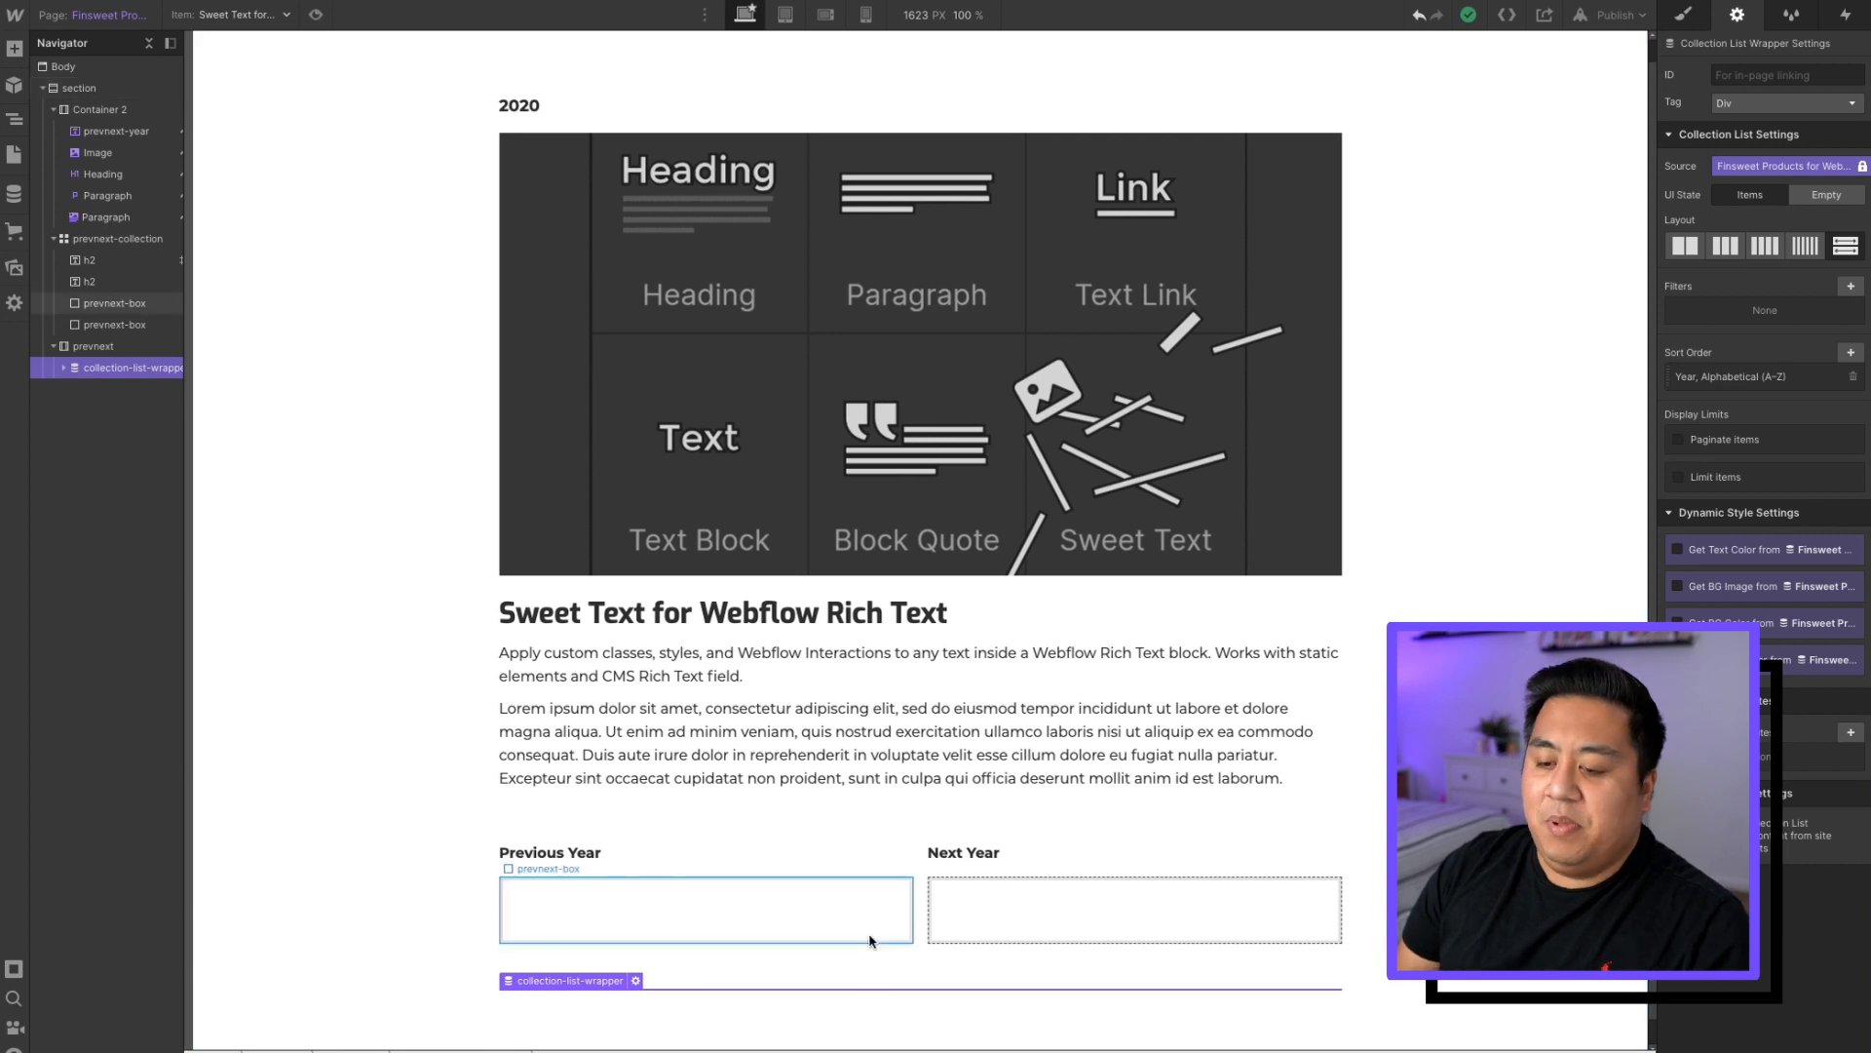
{"action": "scroll", "coordinate": [886, 908], "scroll_direction": "down", "scroll_amount": 1}
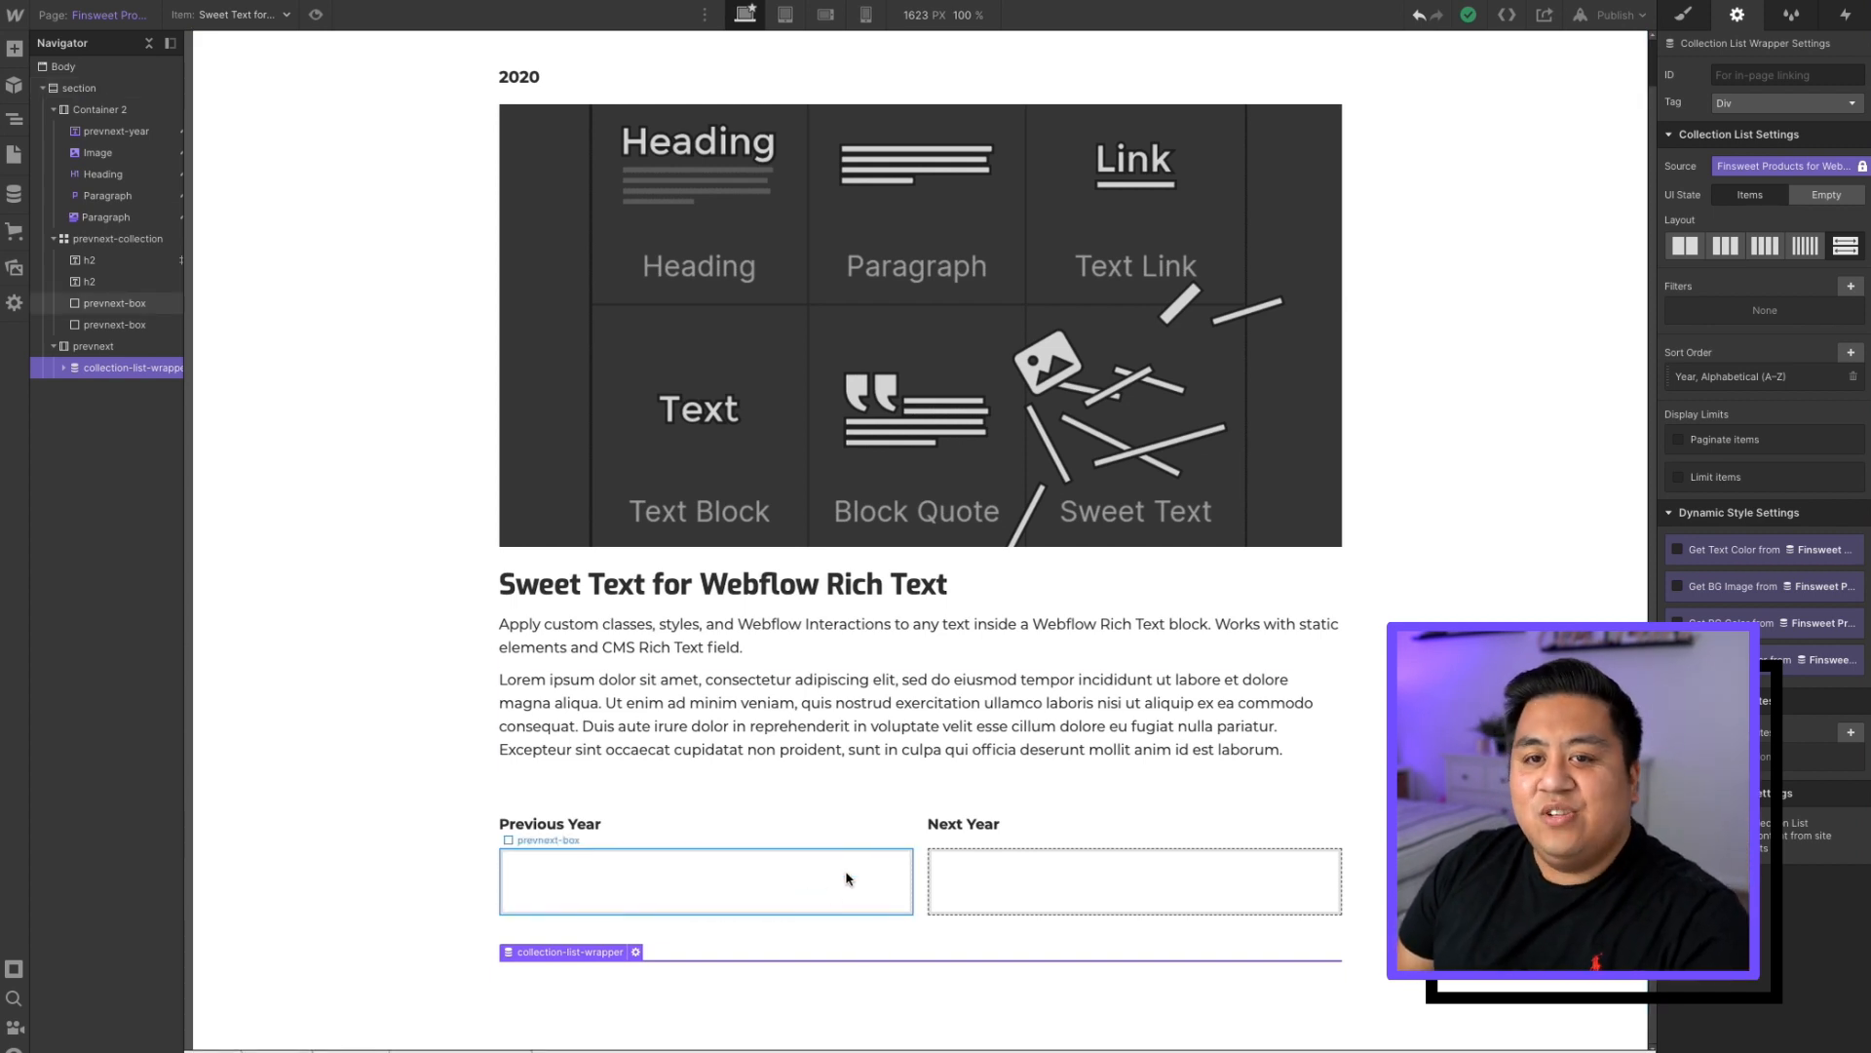
{"action": "left_click", "coordinate": [13, 156]}
{"action": "left_click", "coordinate": [73, 156]}
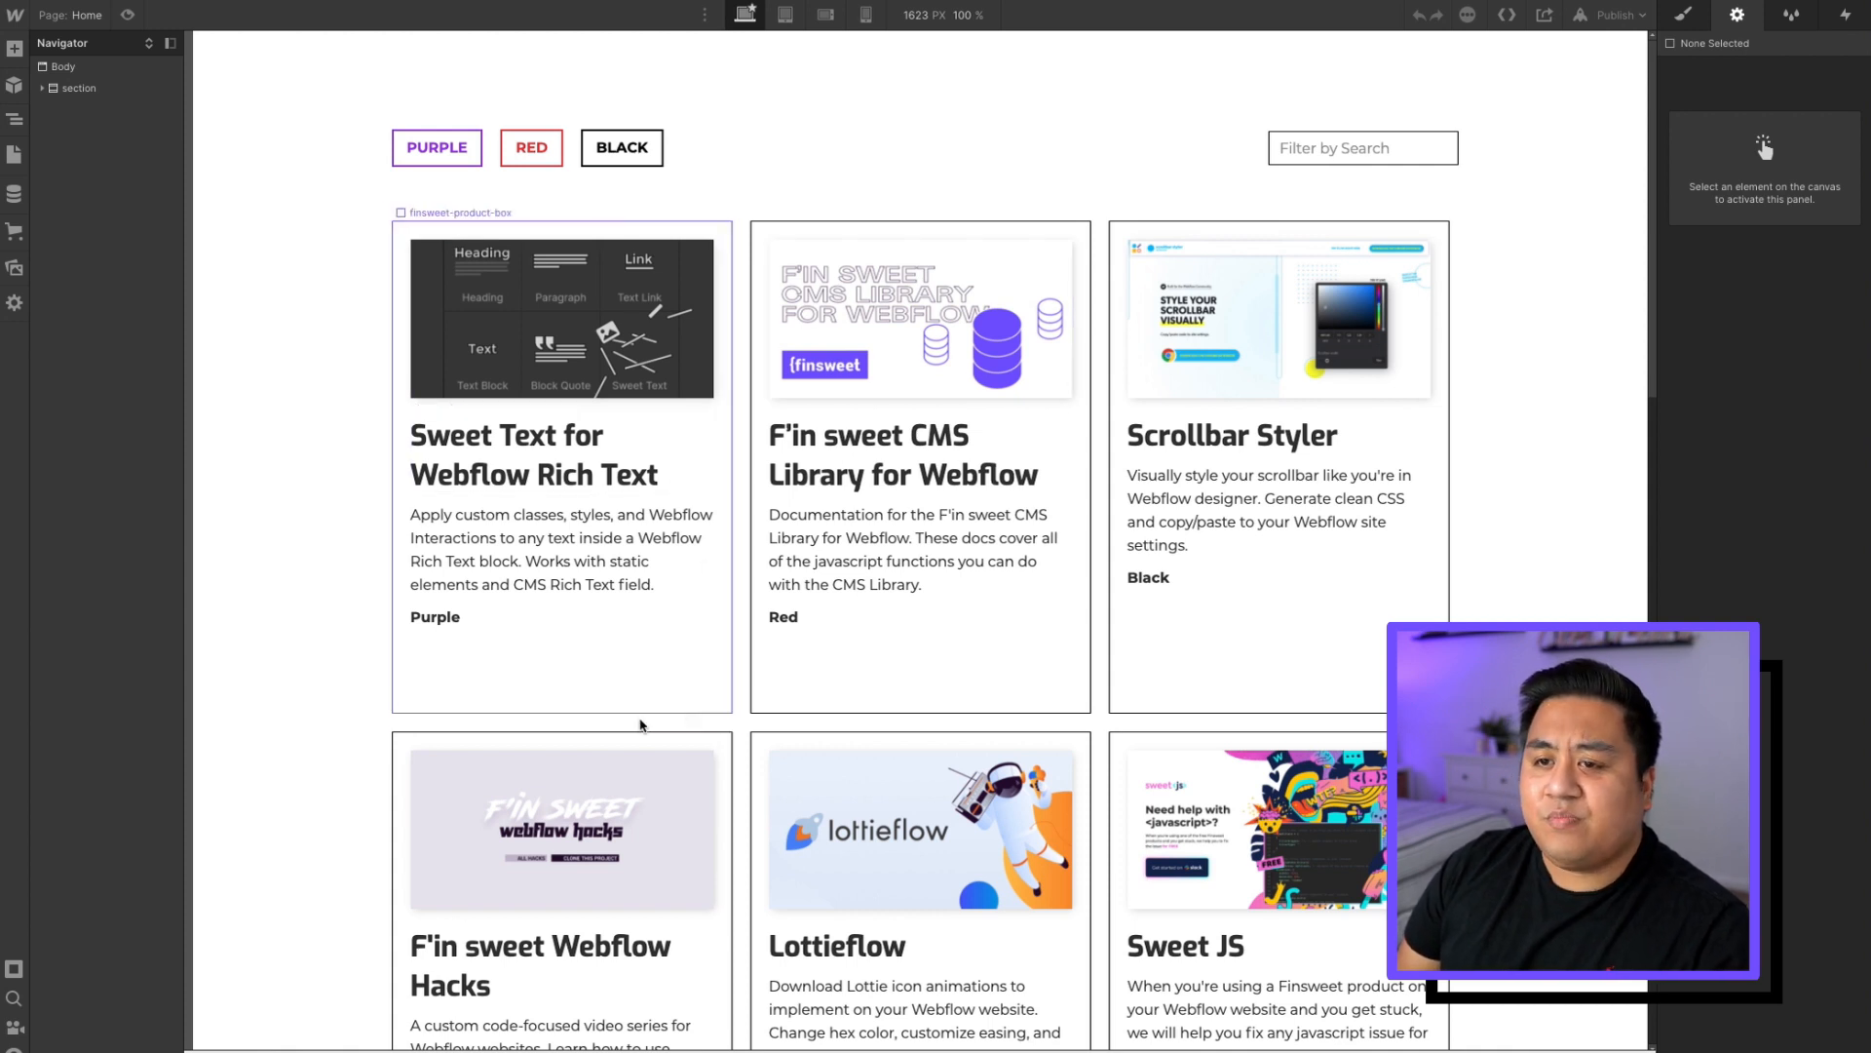
- Convert the finsweet-product-box div into a link block and link it to the current Finsweet Products collection page
{"action": "left_click", "coordinate": [492, 680]}
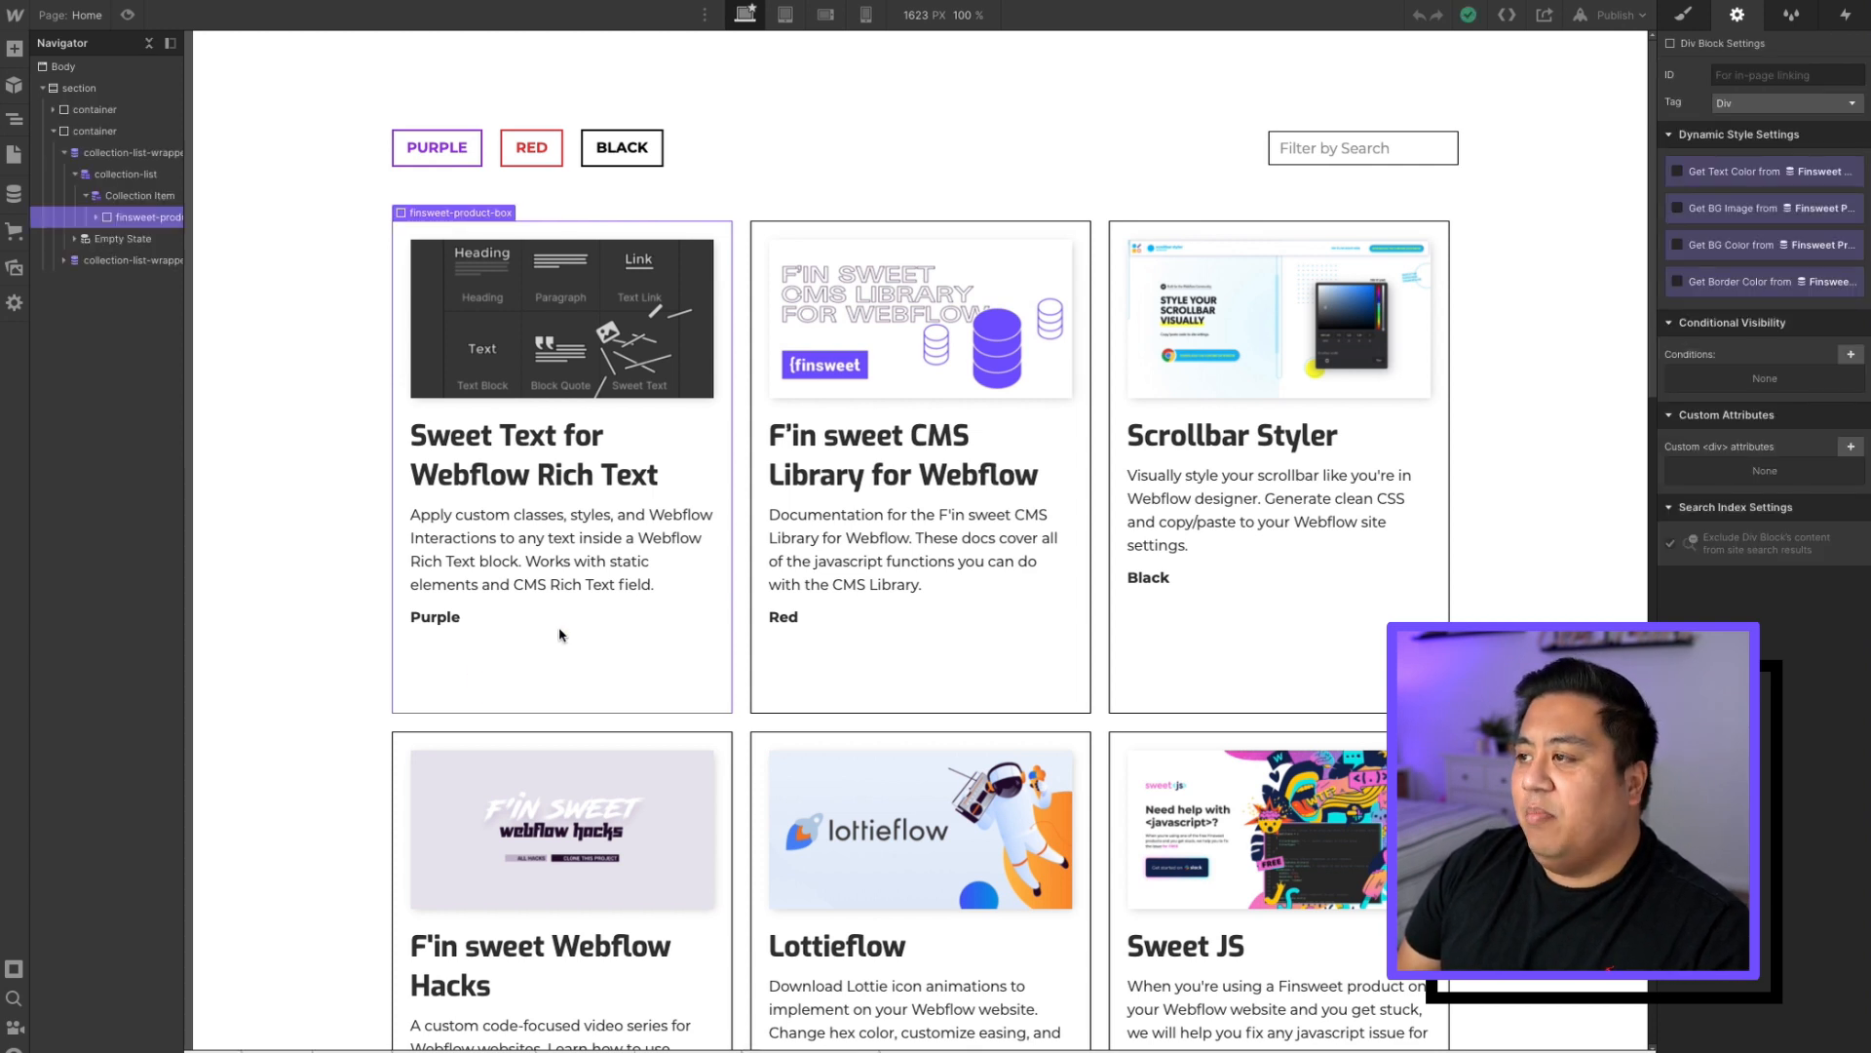
{"action": "right_click", "coordinate": [519, 691]}
{"action": "mouse_move", "coordinate": [521, 698]}
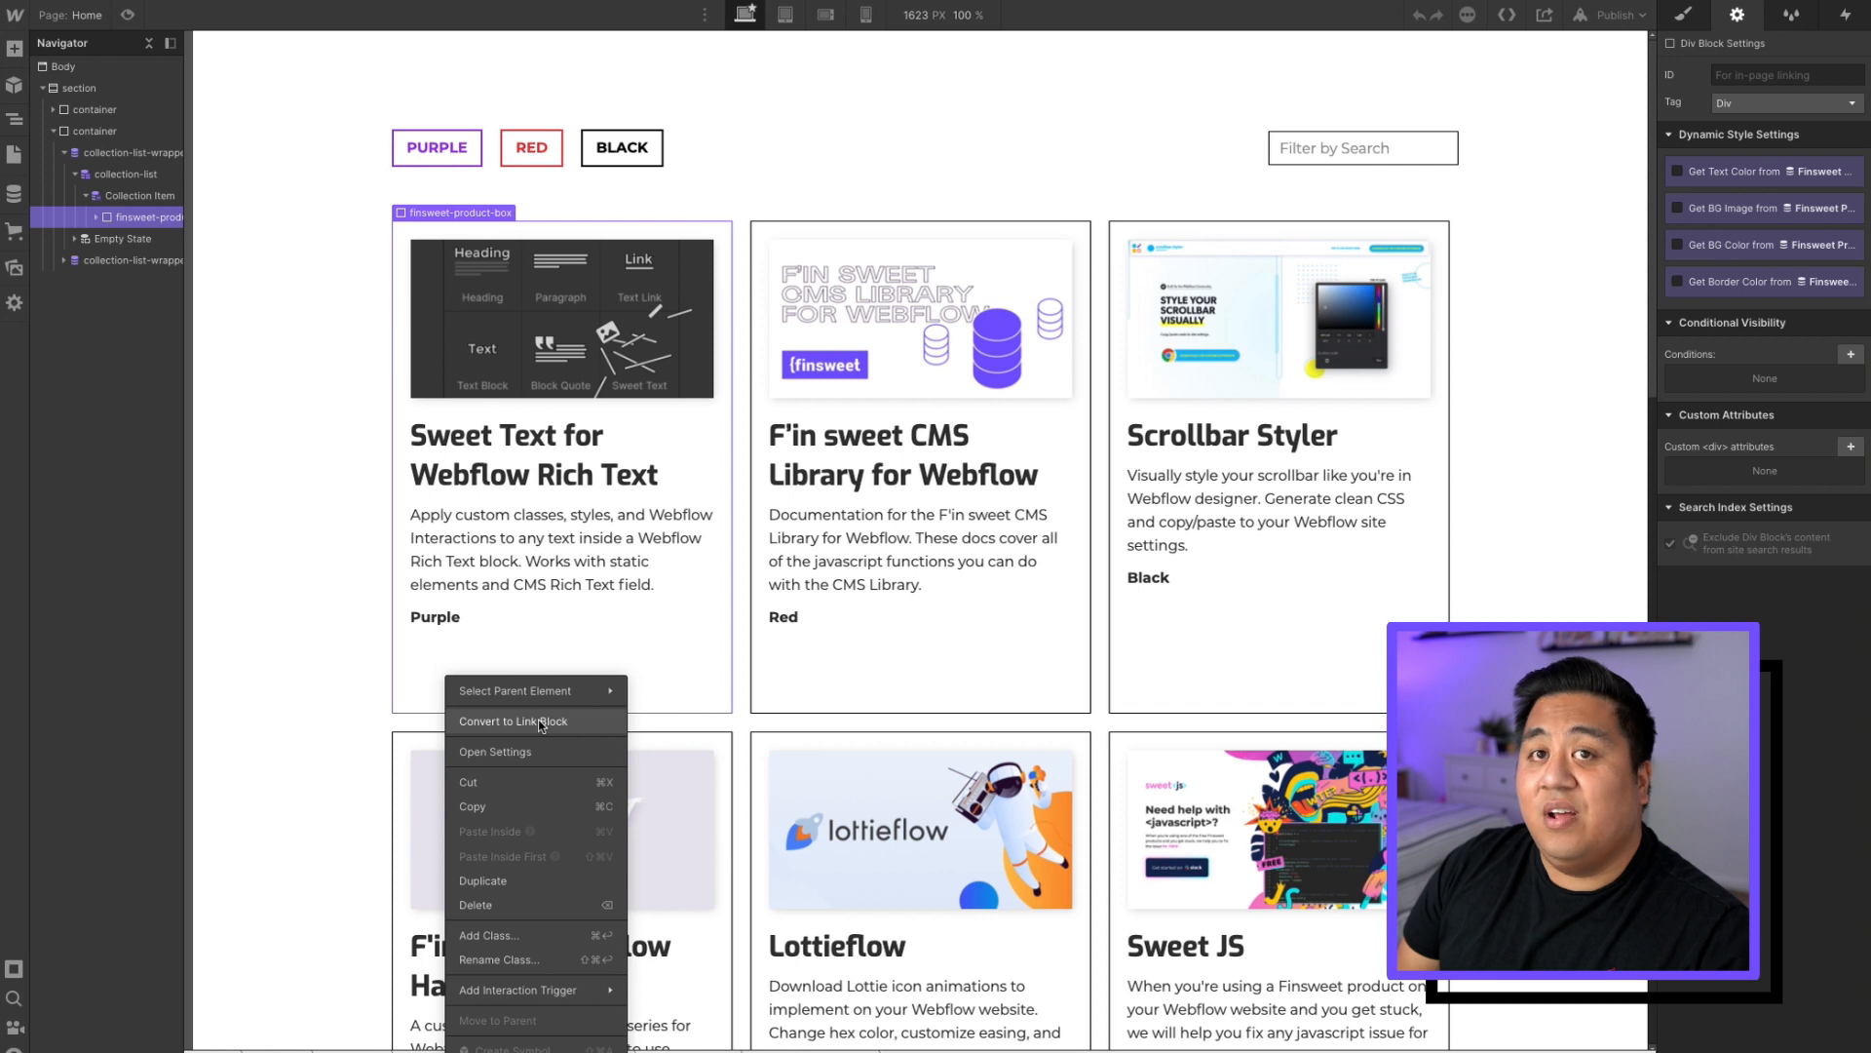
{"action": "left_click", "coordinate": [540, 723]}
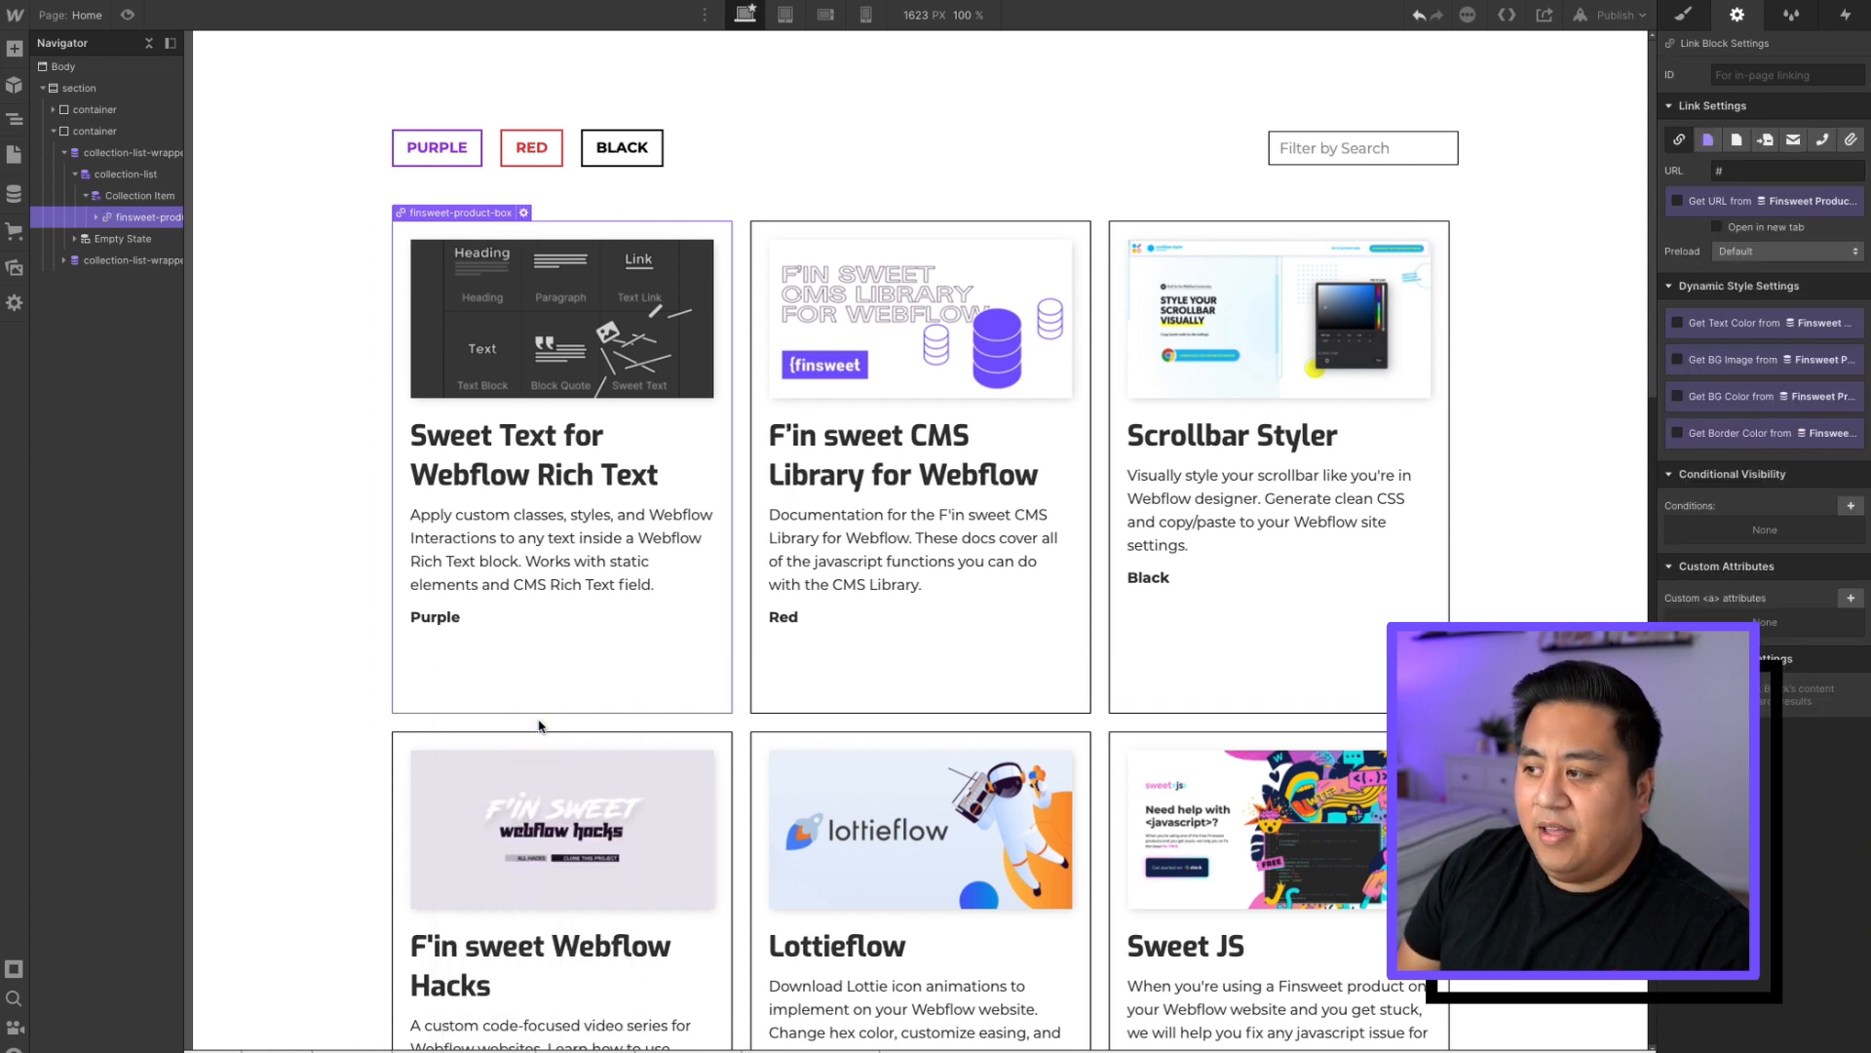
{"action": "left_click", "coordinate": [1708, 141]}
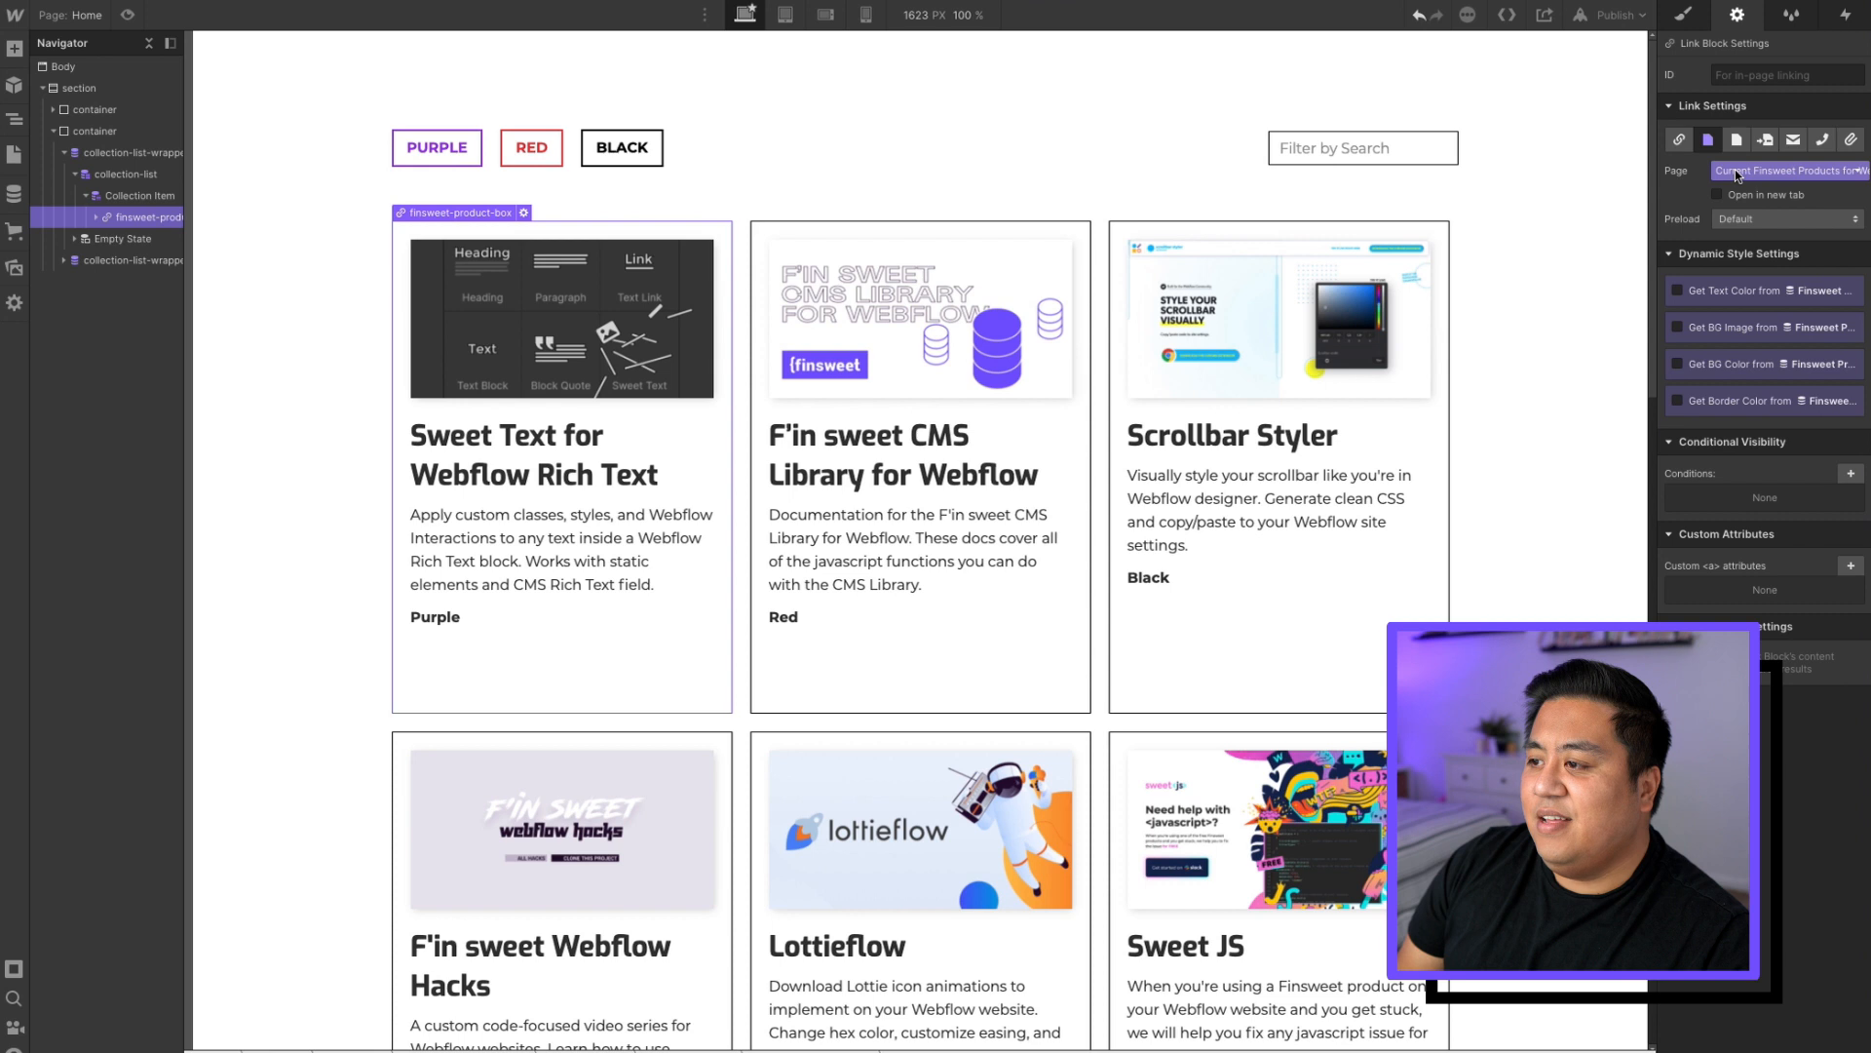
- Give the finsweet-product-box class a pale lavender-grey background colour in its Hover state
{"action": "left_click", "coordinate": [1683, 15]}
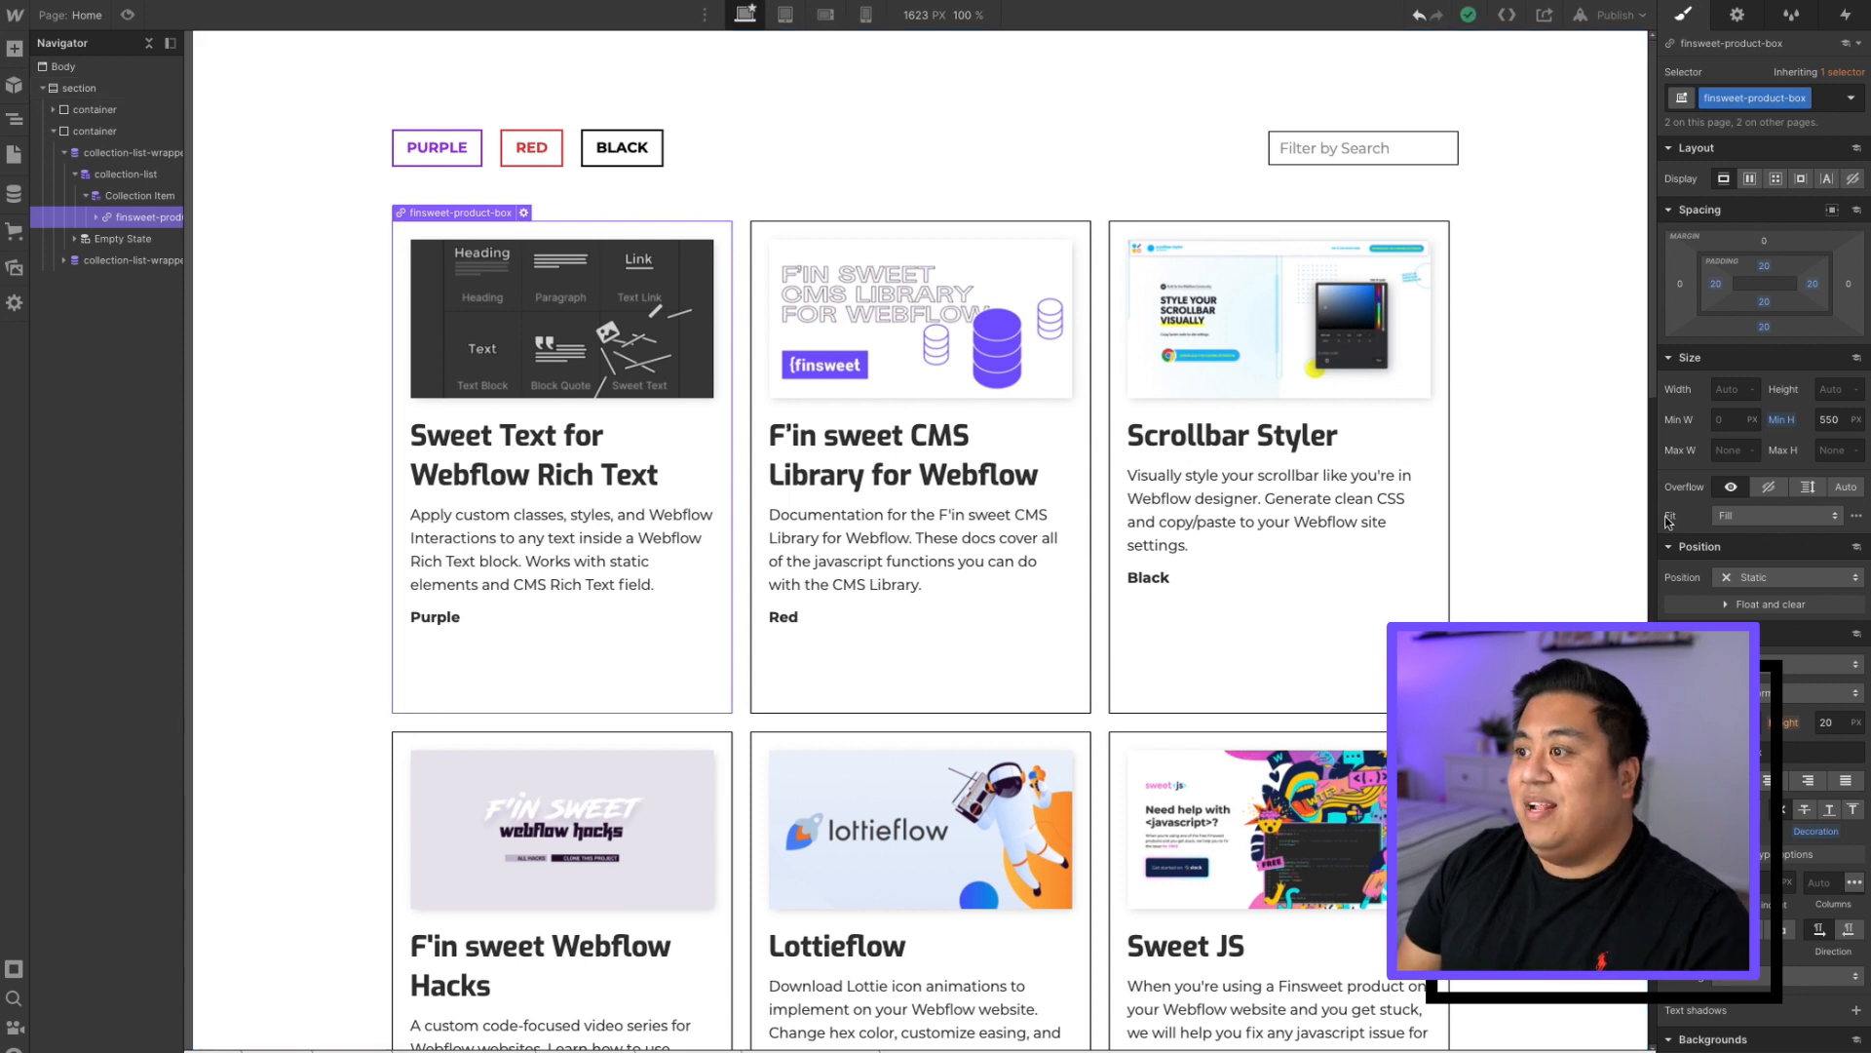
{"action": "left_click", "coordinate": [1851, 97]}
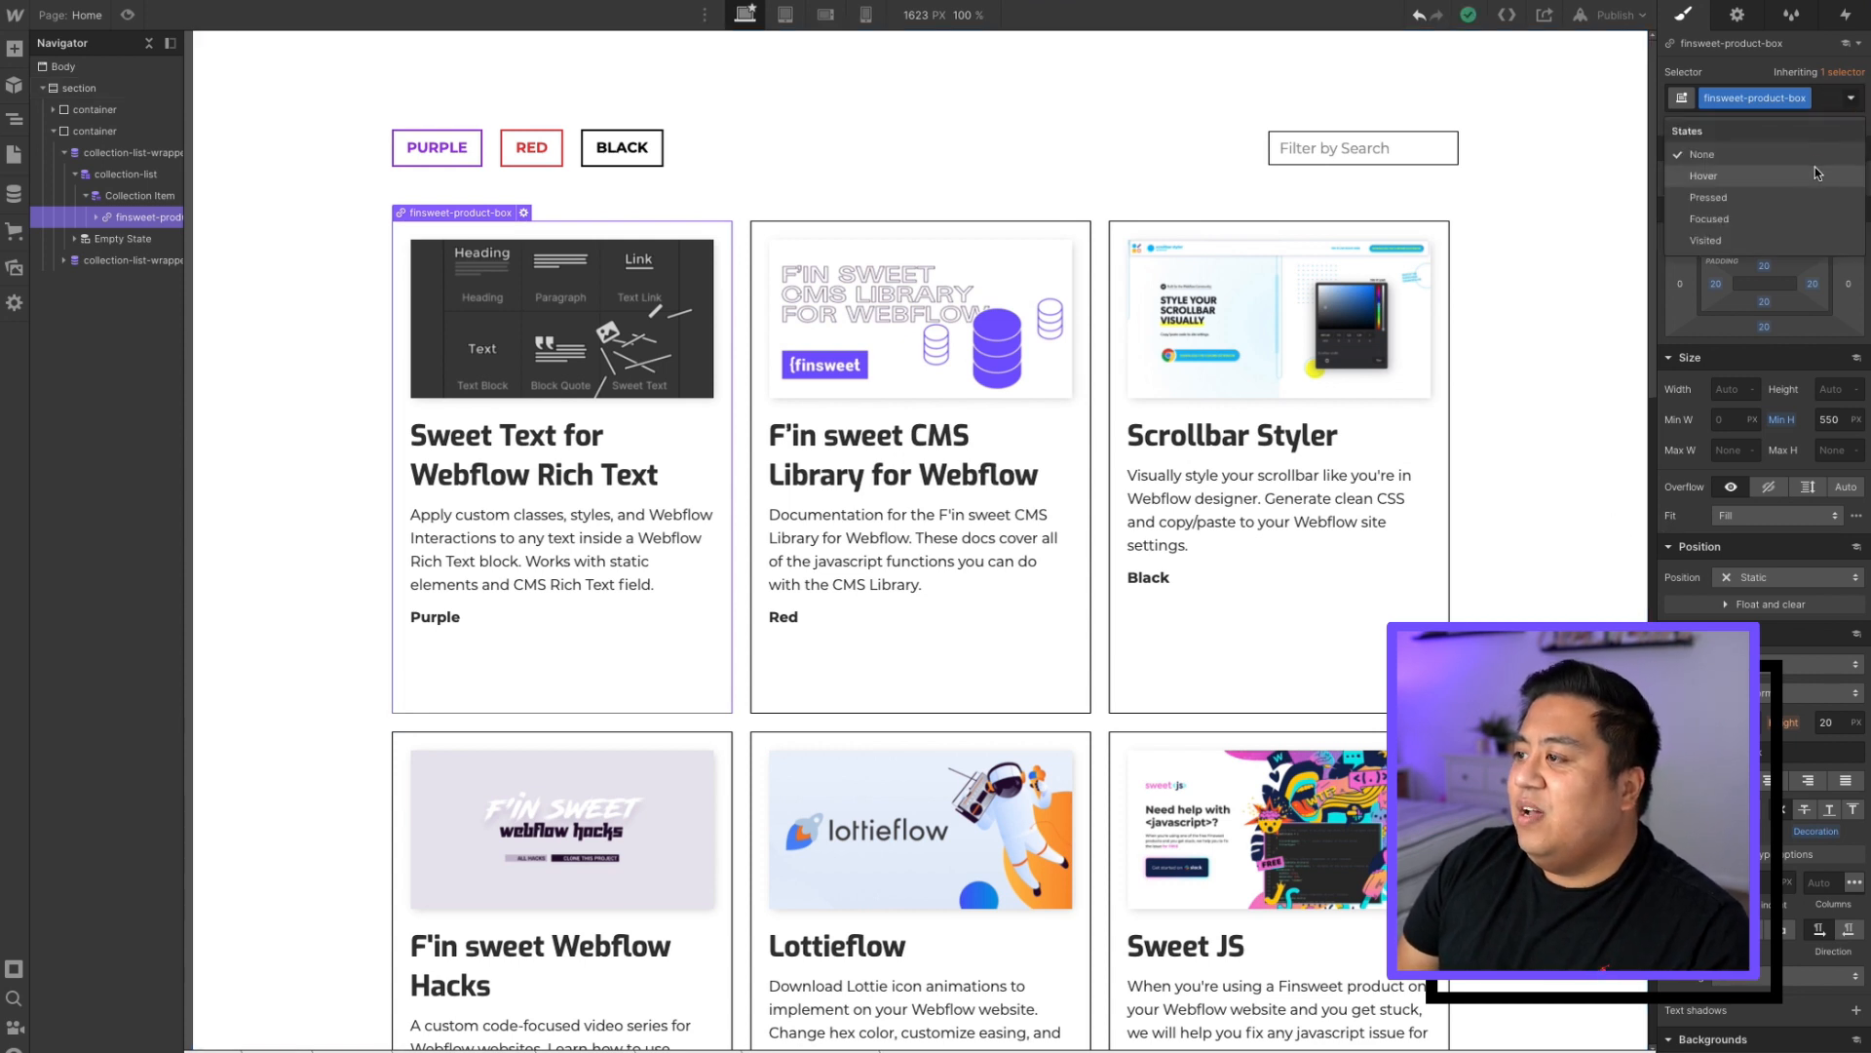
{"action": "left_click", "coordinate": [1703, 175]}
{"action": "scroll", "coordinate": [1745, 390], "scroll_direction": "down", "scroll_amount": 5}
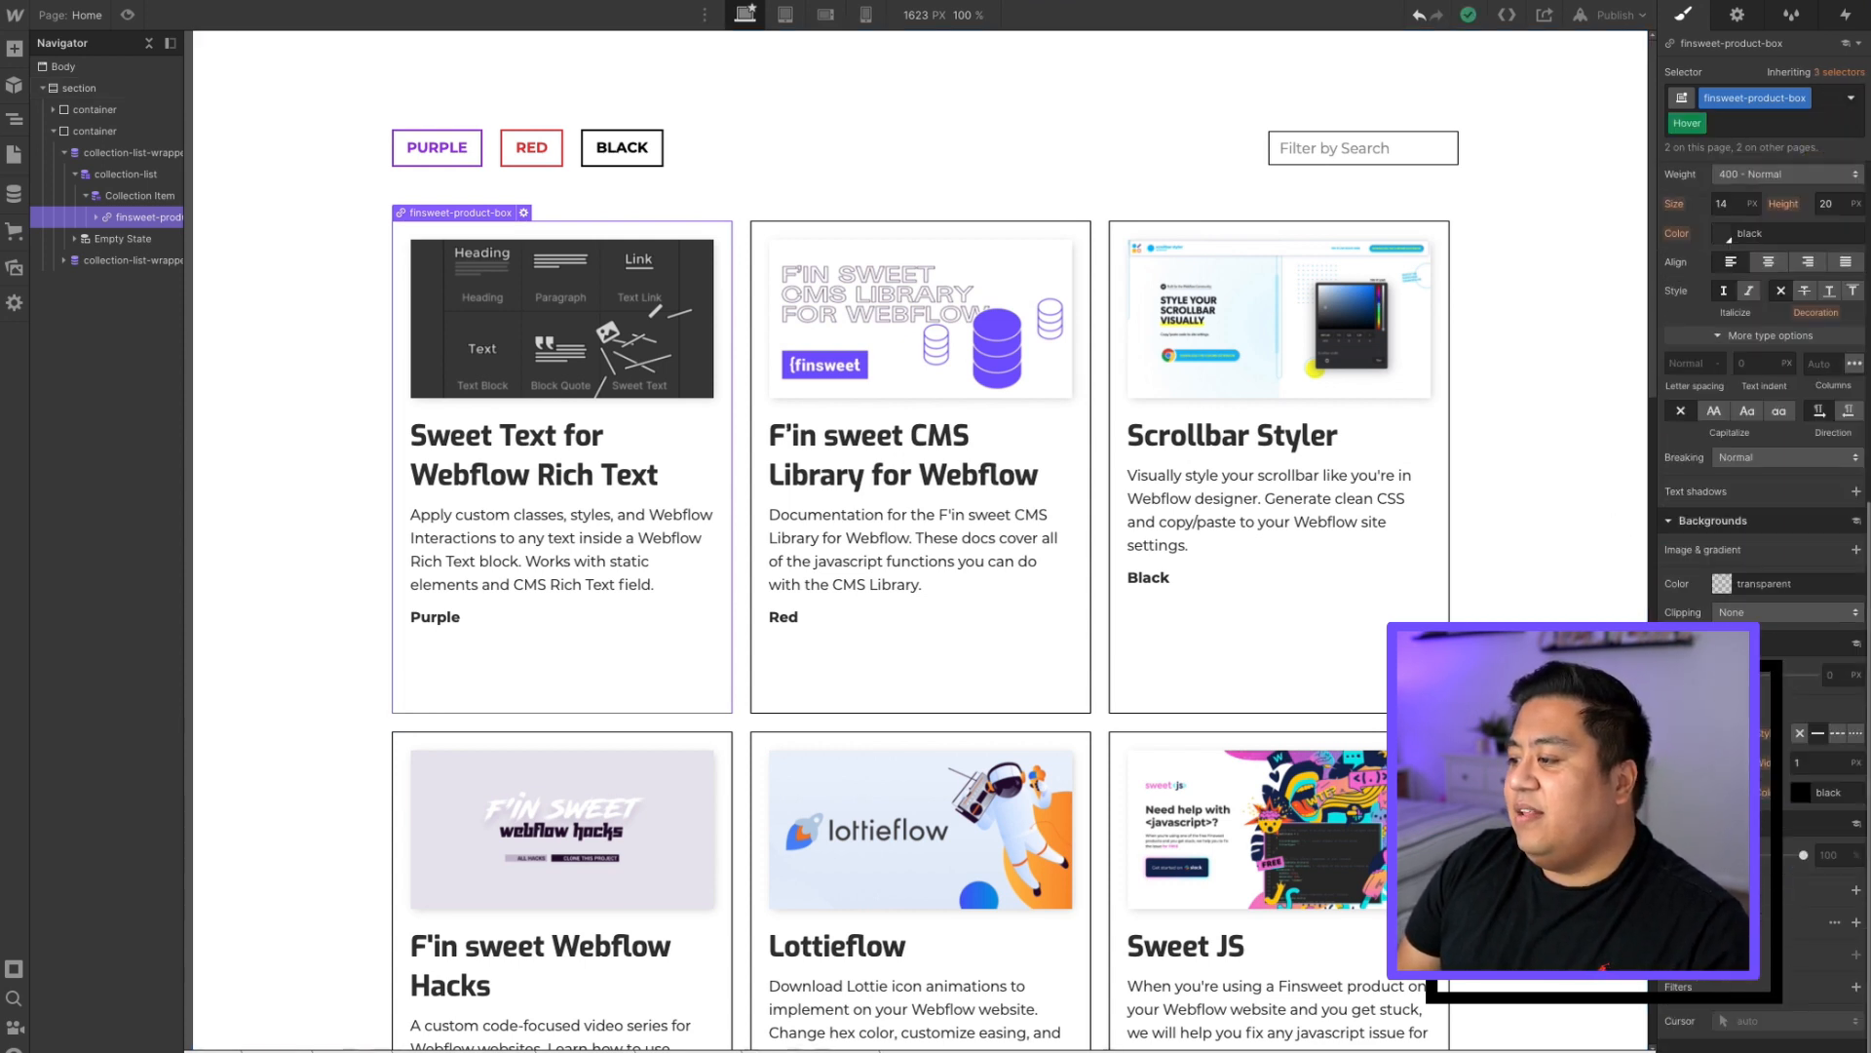
{"action": "left_click", "coordinate": [1723, 585]}
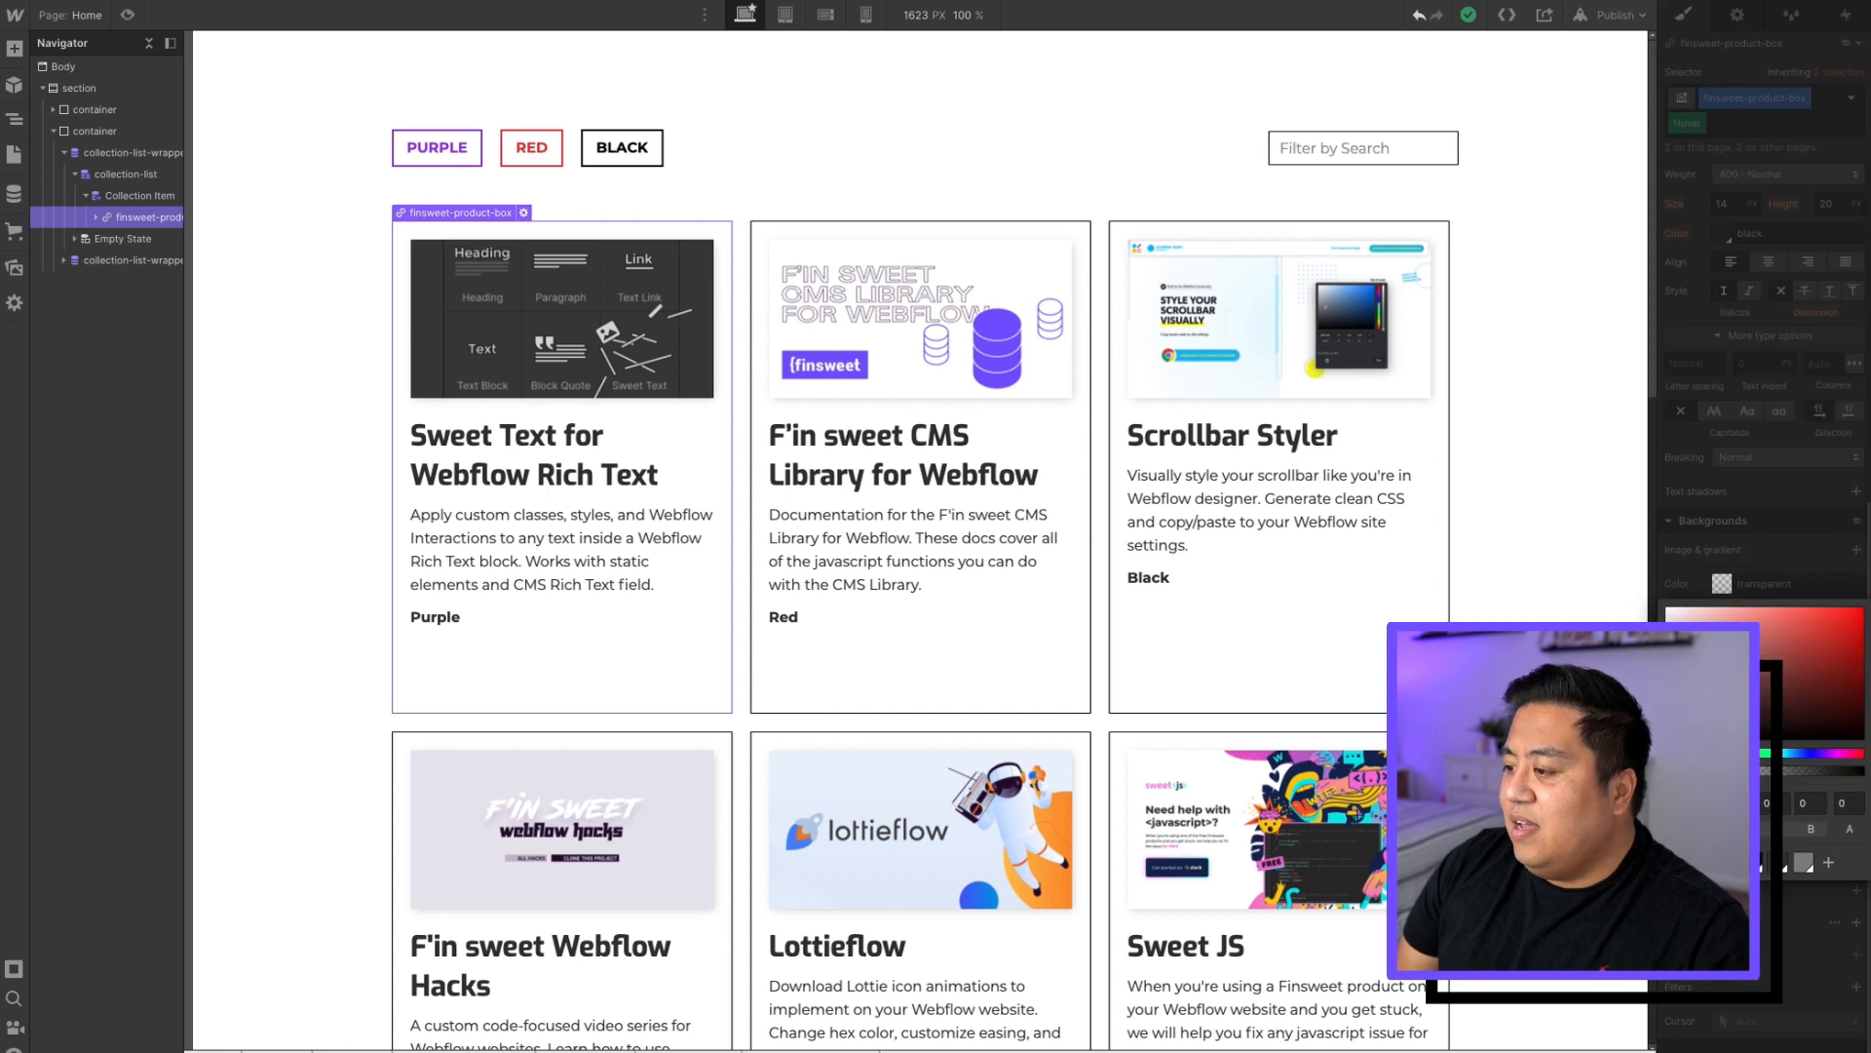
{"action": "left_click", "coordinate": [1728, 861]}
{"action": "left_click_drag", "start_coordinate": [1700, 634], "coordinate": [1670, 611]}
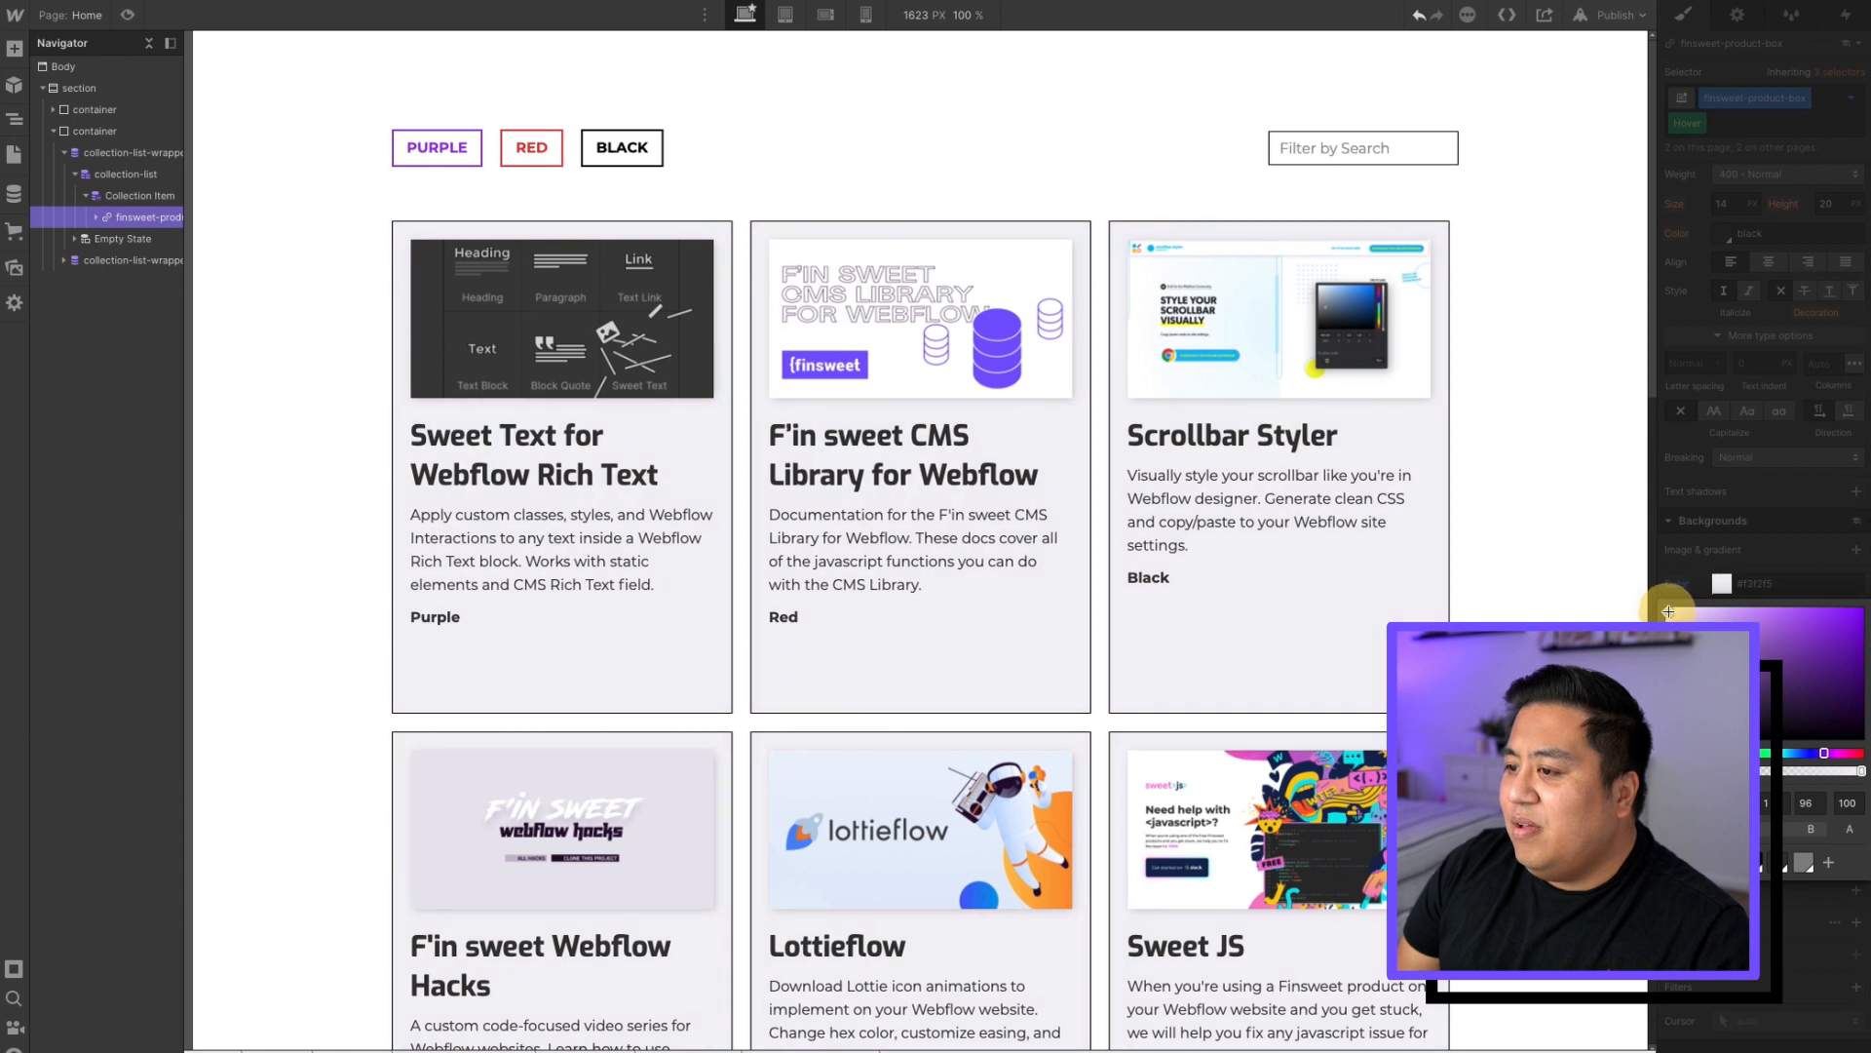
{"action": "left_click", "coordinate": [1536, 492]}
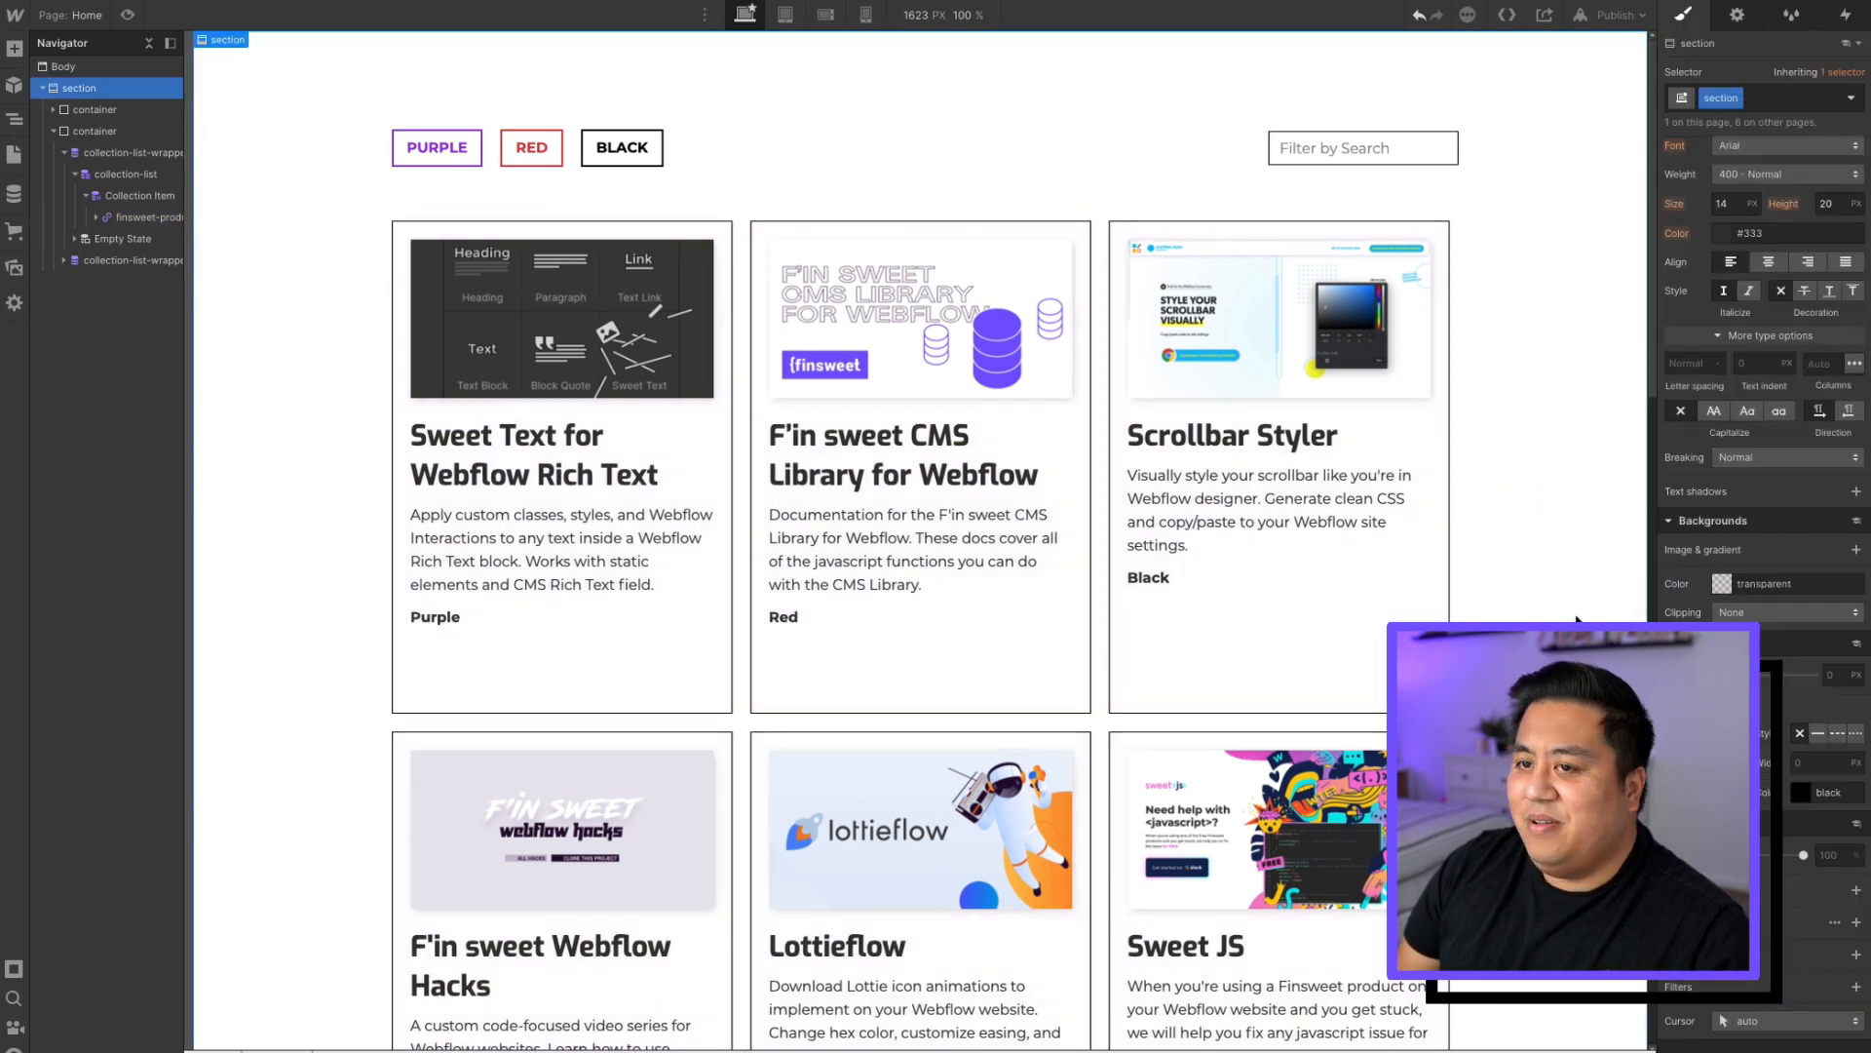
- Publish the Home page changes to the webflow.io domain and open the live product grid
{"action": "left_click", "coordinate": [1604, 15]}
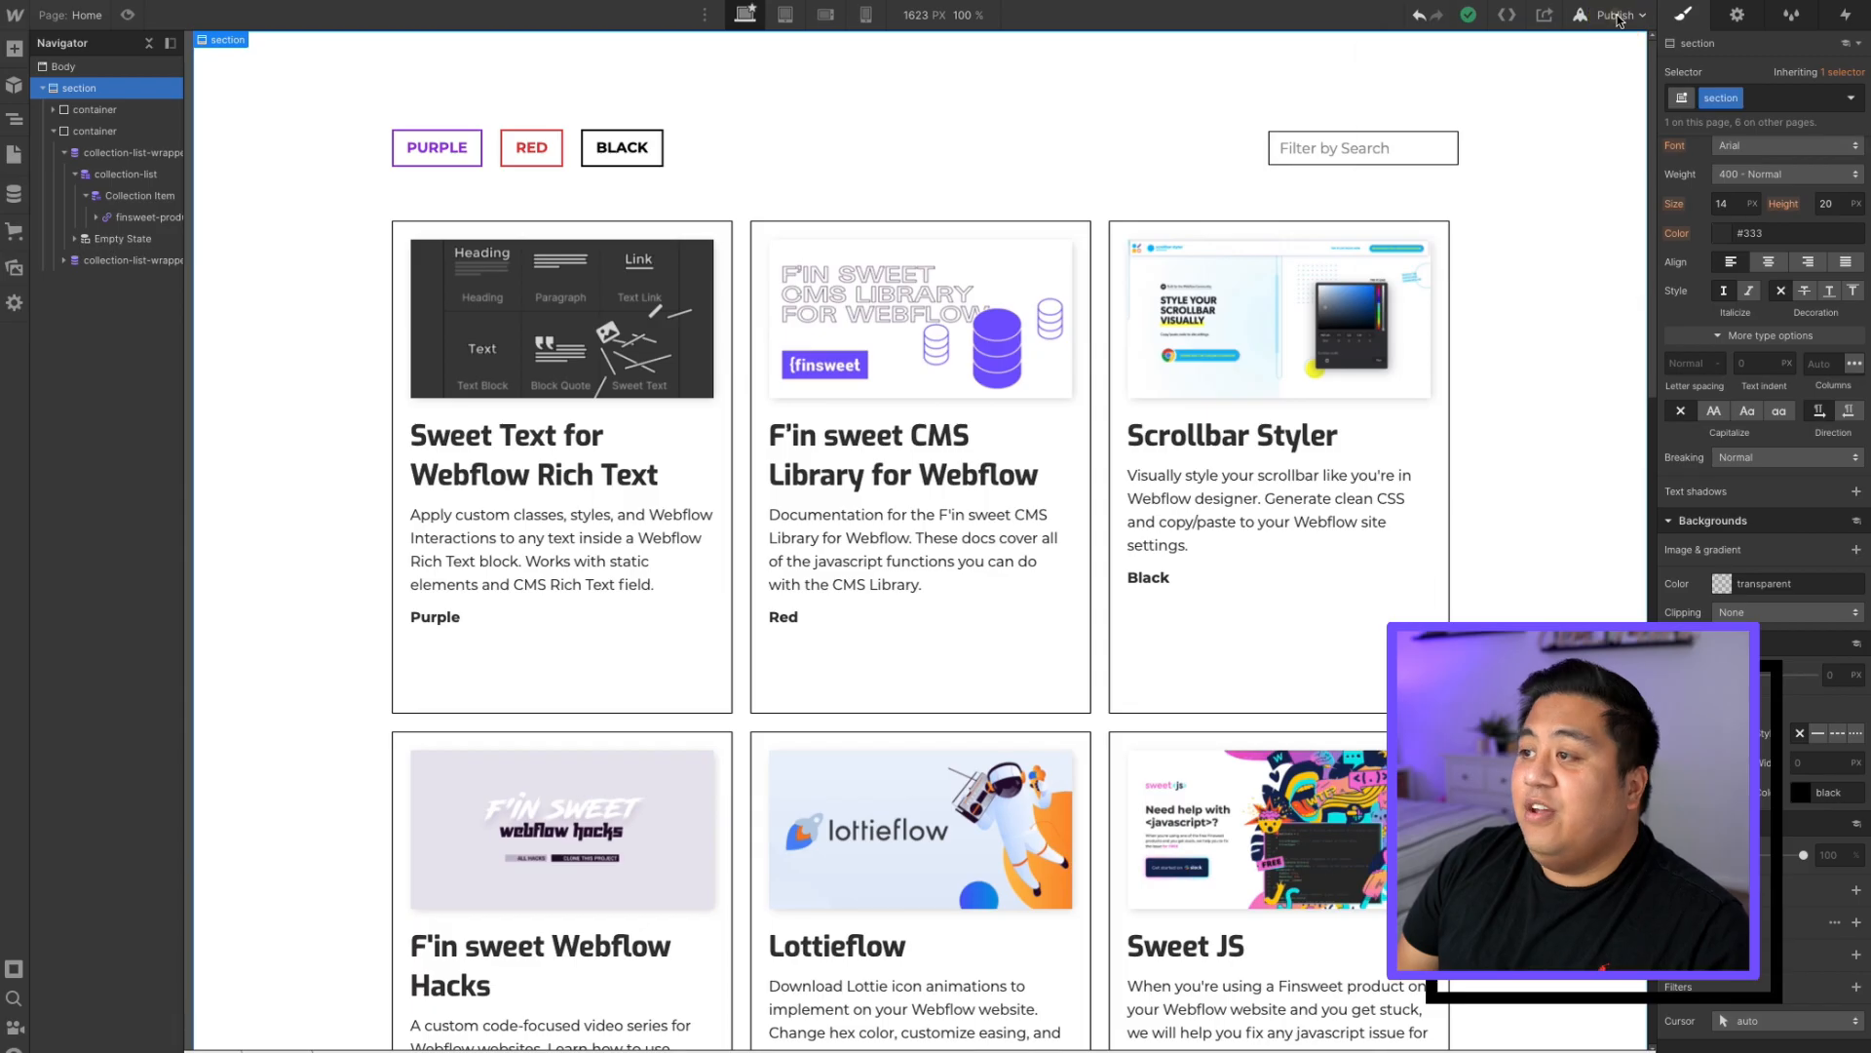
{"action": "left_click", "coordinate": [1616, 15]}
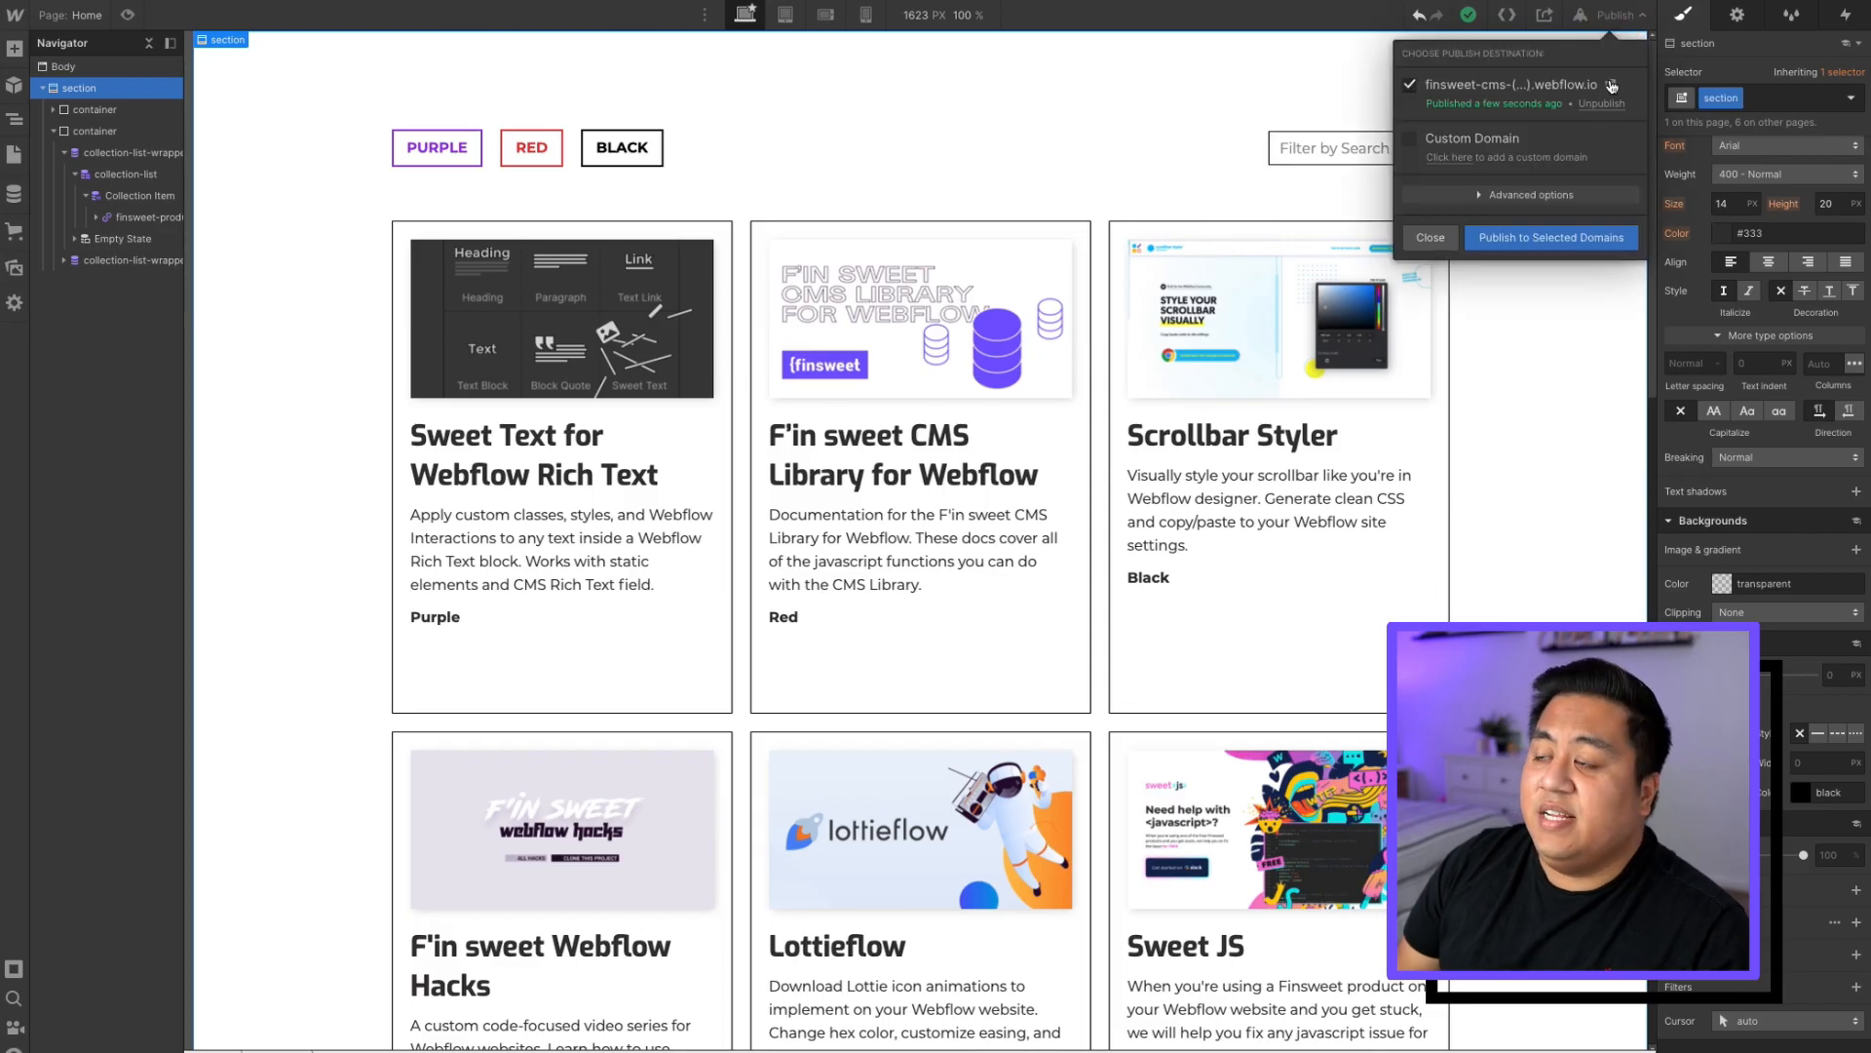
{"action": "left_click", "coordinate": [1612, 86]}
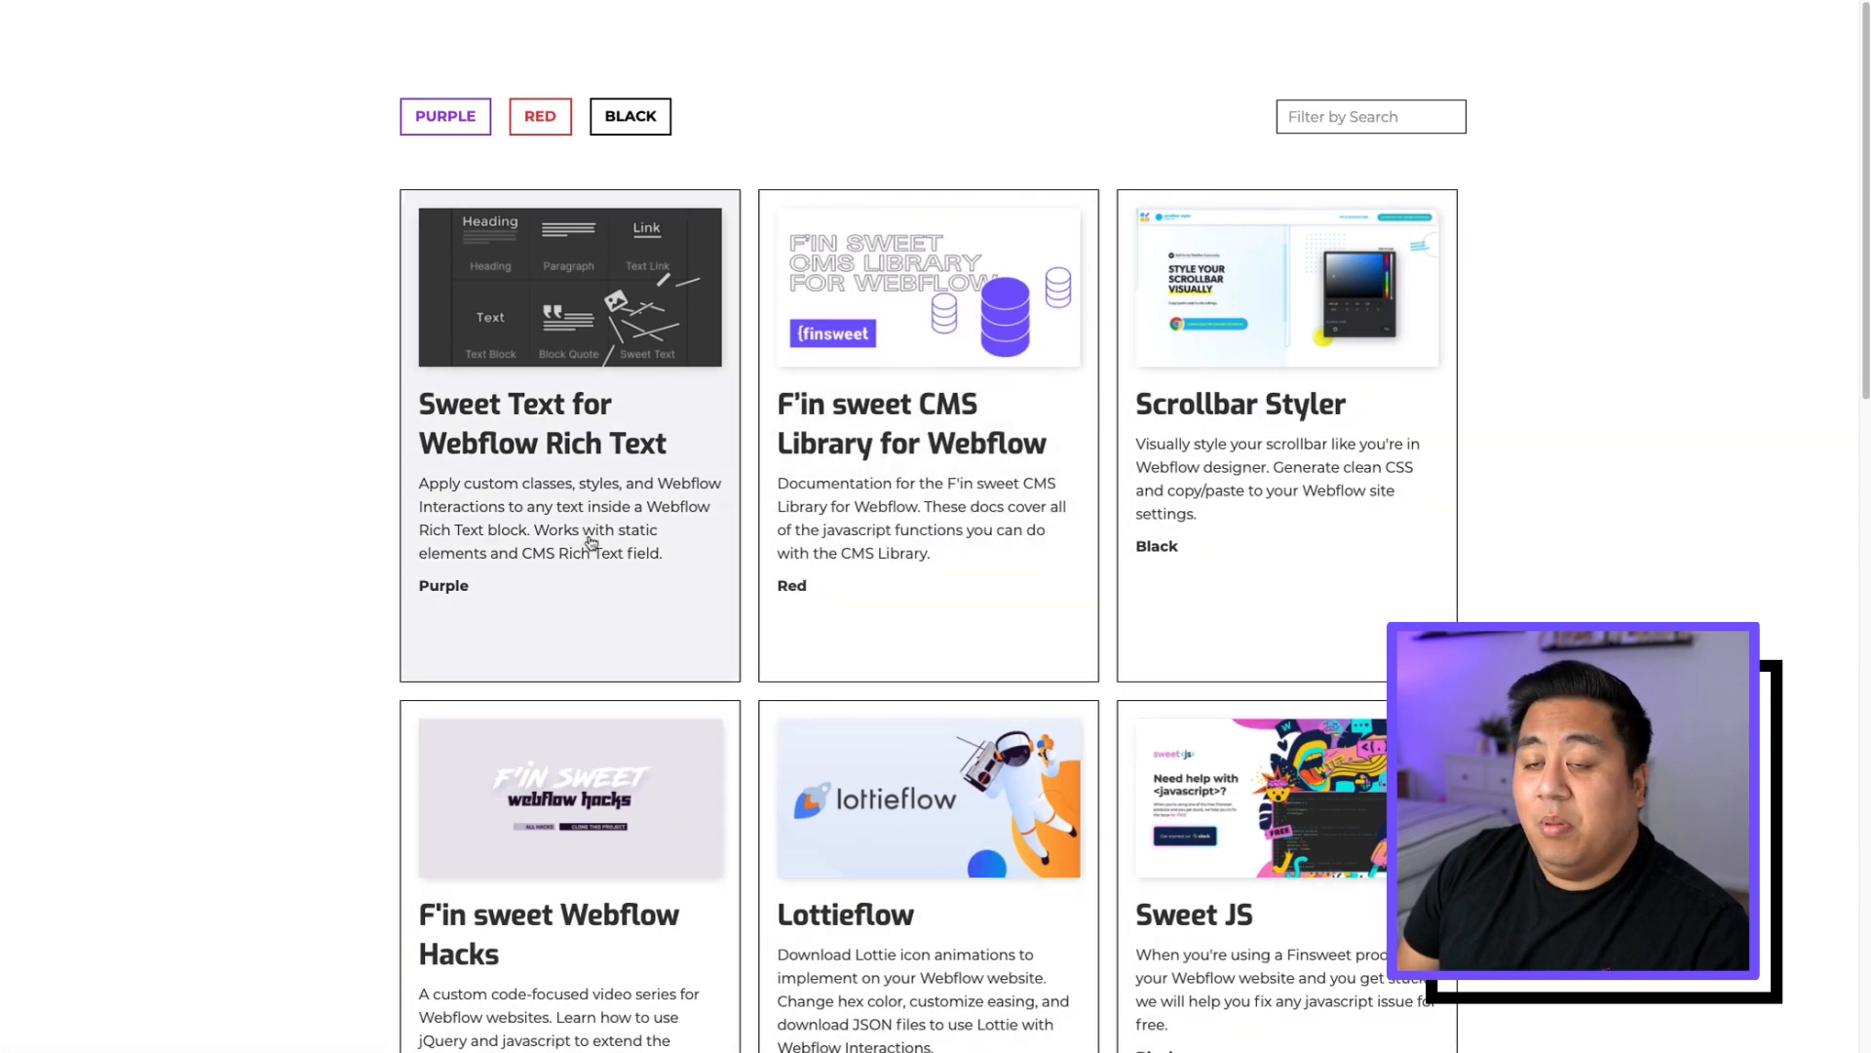
- Test the Sweet Text product card link, then follow the Previous Year thumbnails through Scrollbar Styler and Lottieflow to Class Adder
{"action": "left_click", "coordinate": [665, 583]}
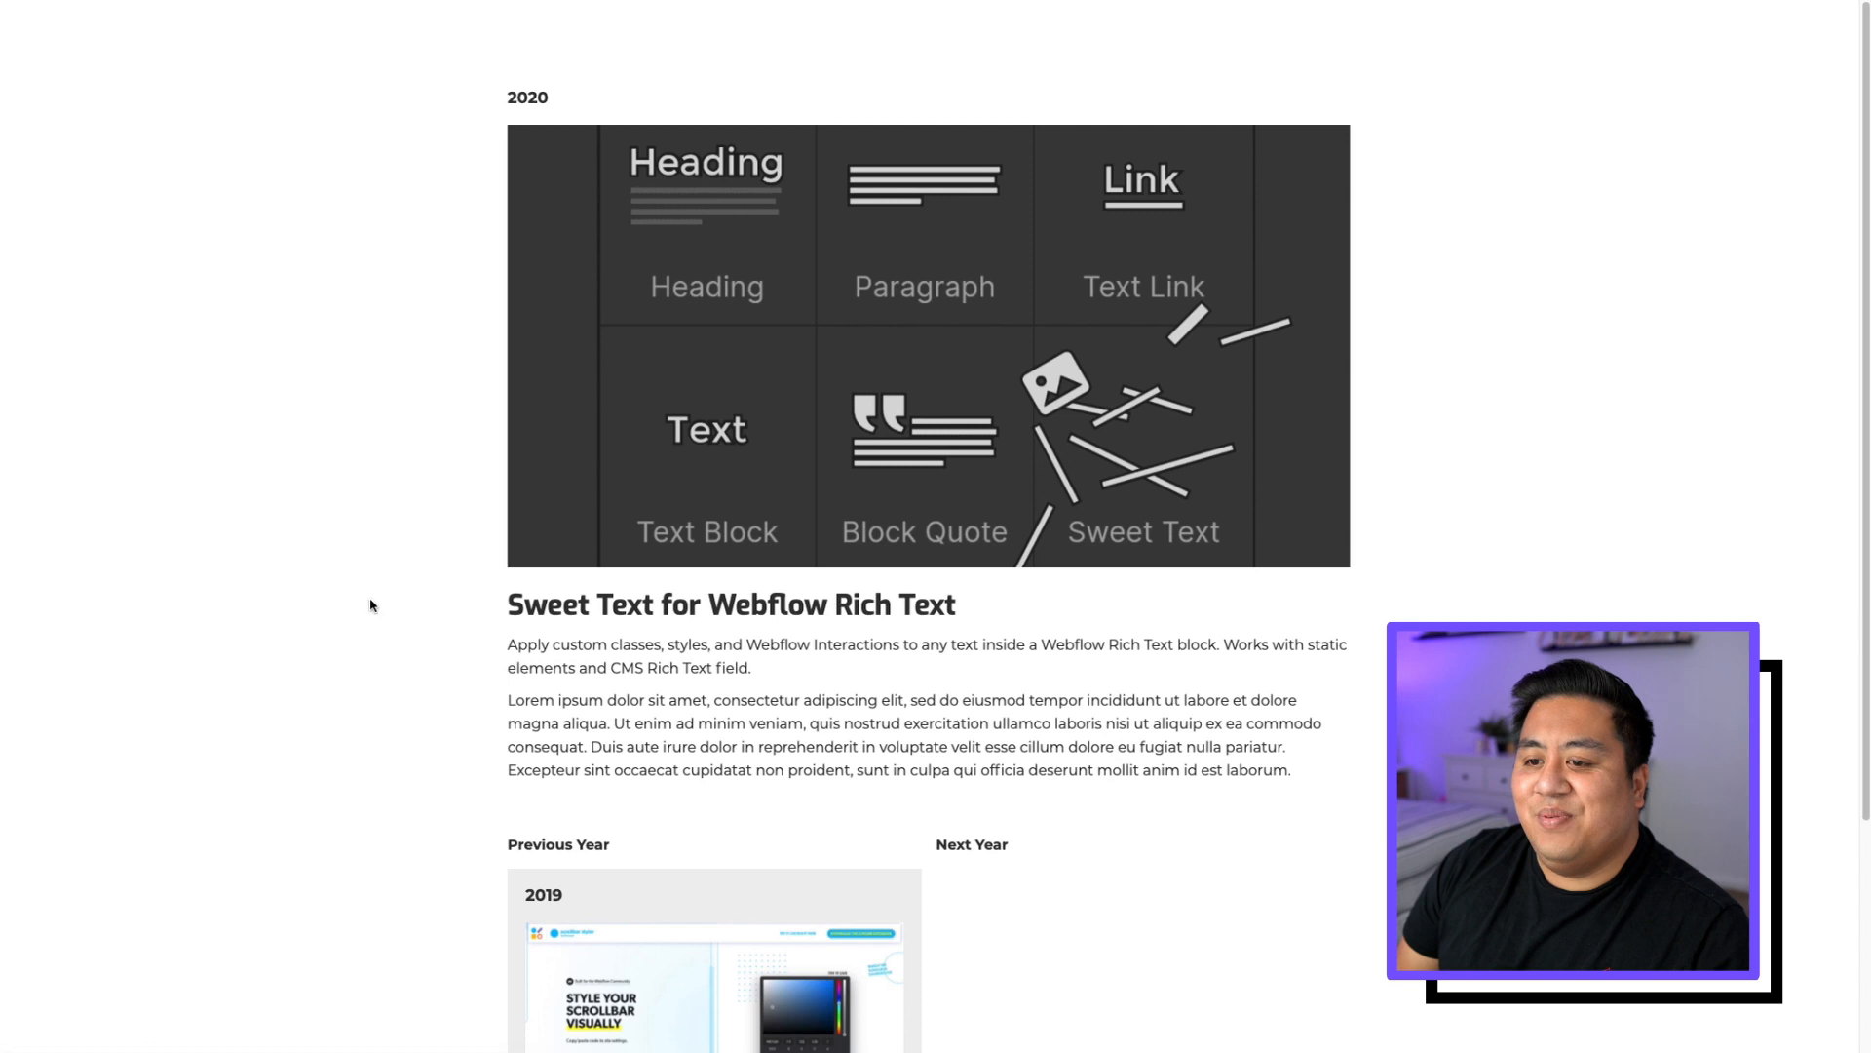
{"action": "scroll", "coordinate": [371, 609], "scroll_direction": "down", "scroll_amount": 3}
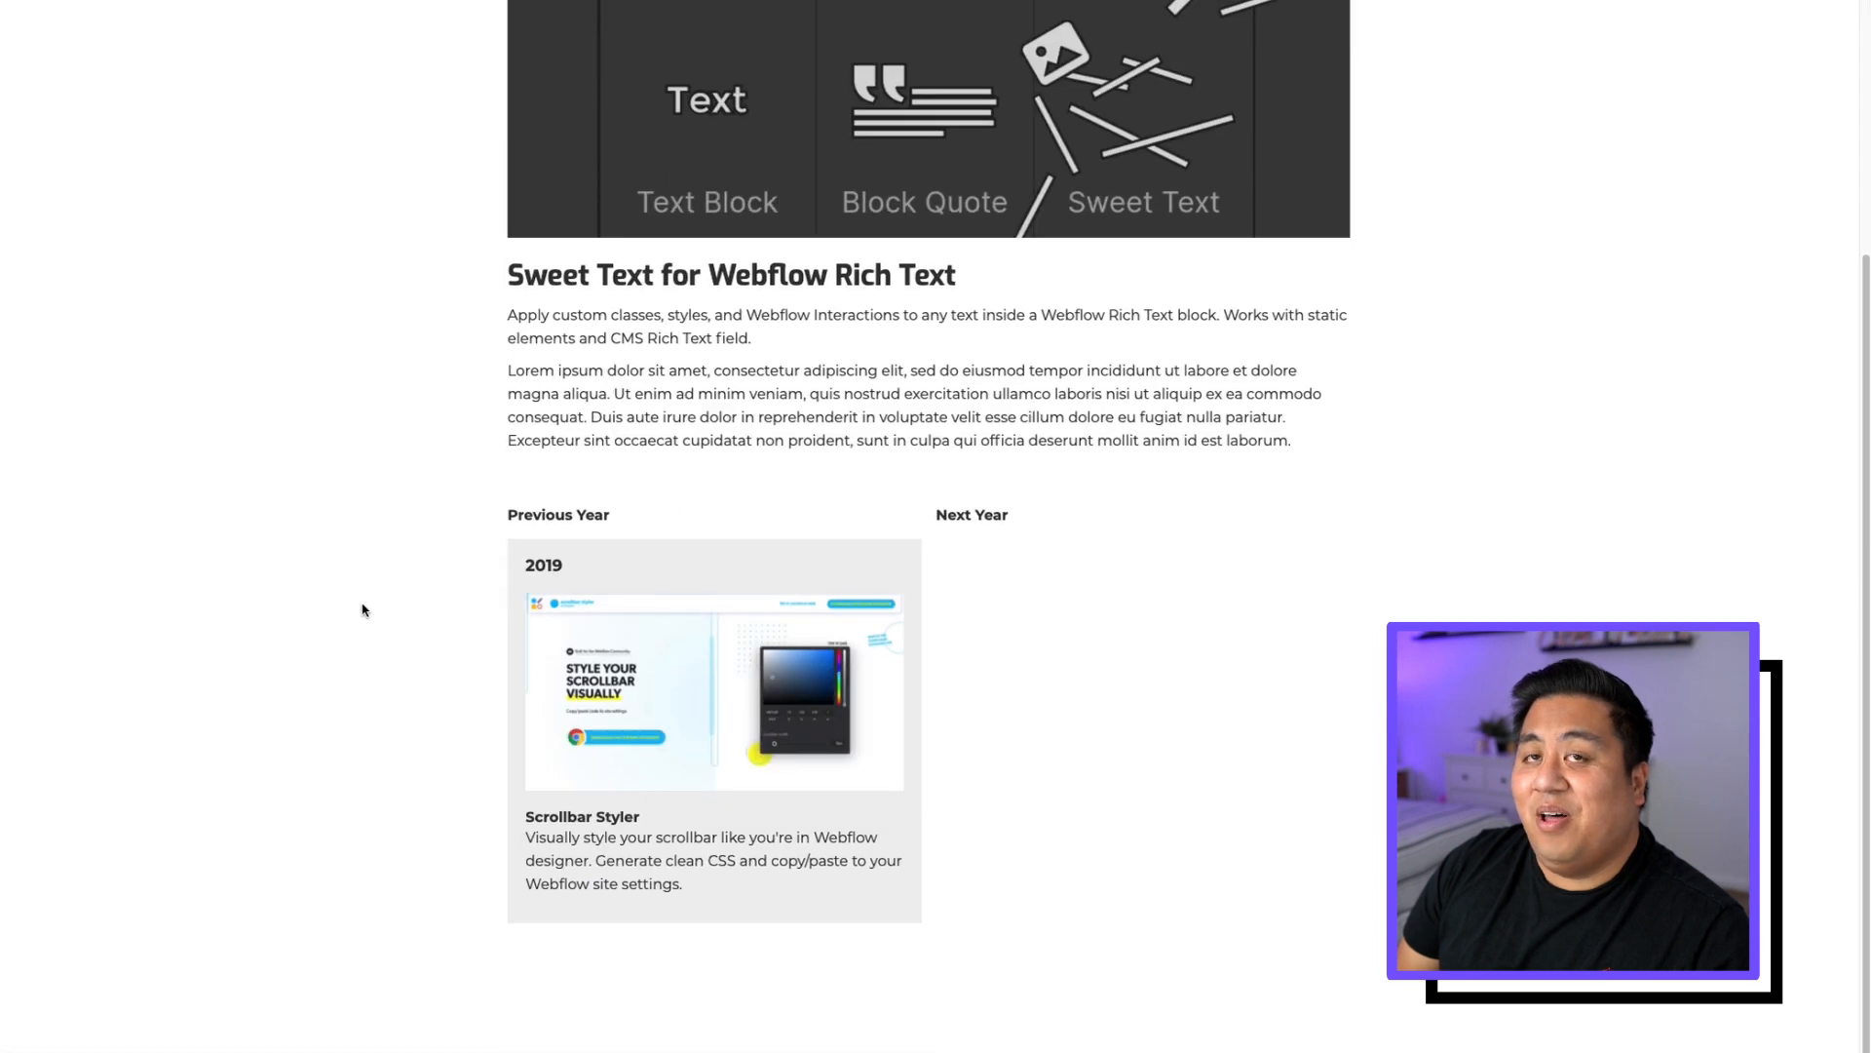
{"action": "left_click", "coordinate": [575, 690]}
{"action": "scroll", "coordinate": [739, 708], "scroll_direction": "down", "scroll_amount": 3}
{"action": "left_click", "coordinate": [675, 688]}
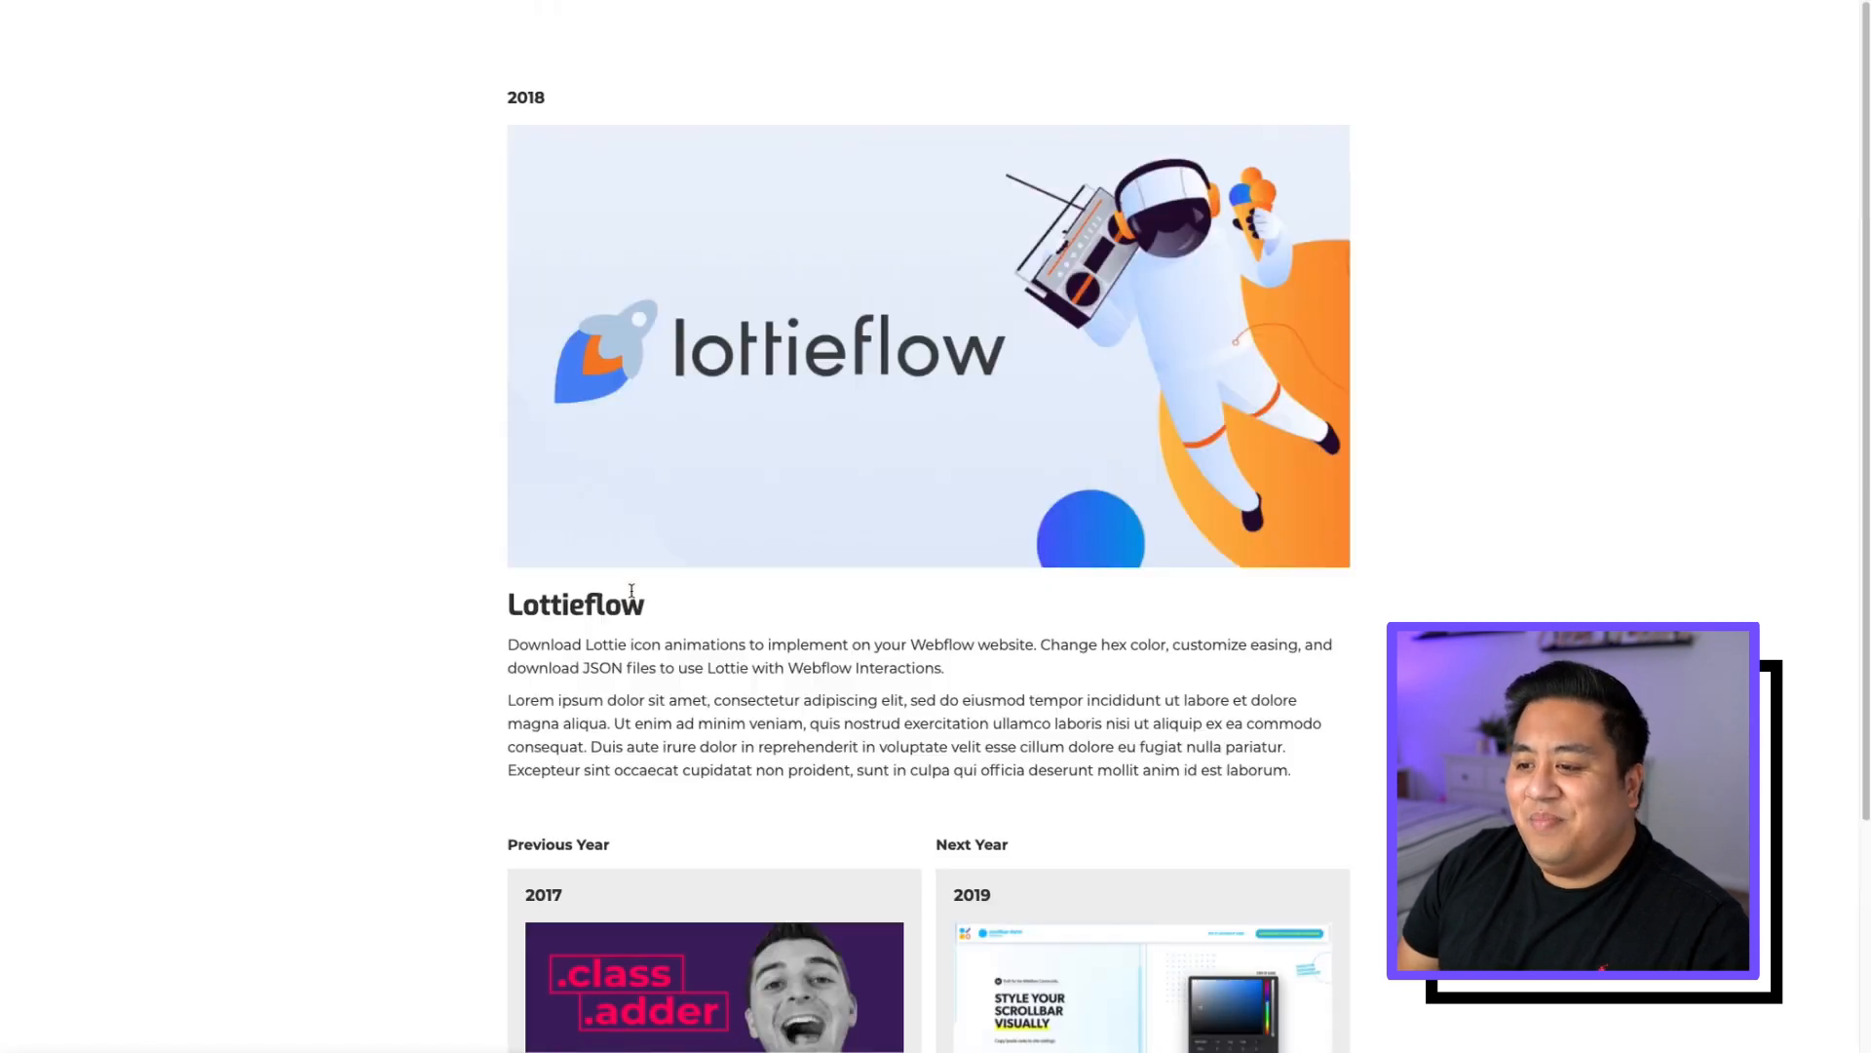
{"action": "scroll", "coordinate": [631, 591], "scroll_direction": "down", "scroll_amount": 3}
{"action": "left_click", "coordinate": [626, 685]}
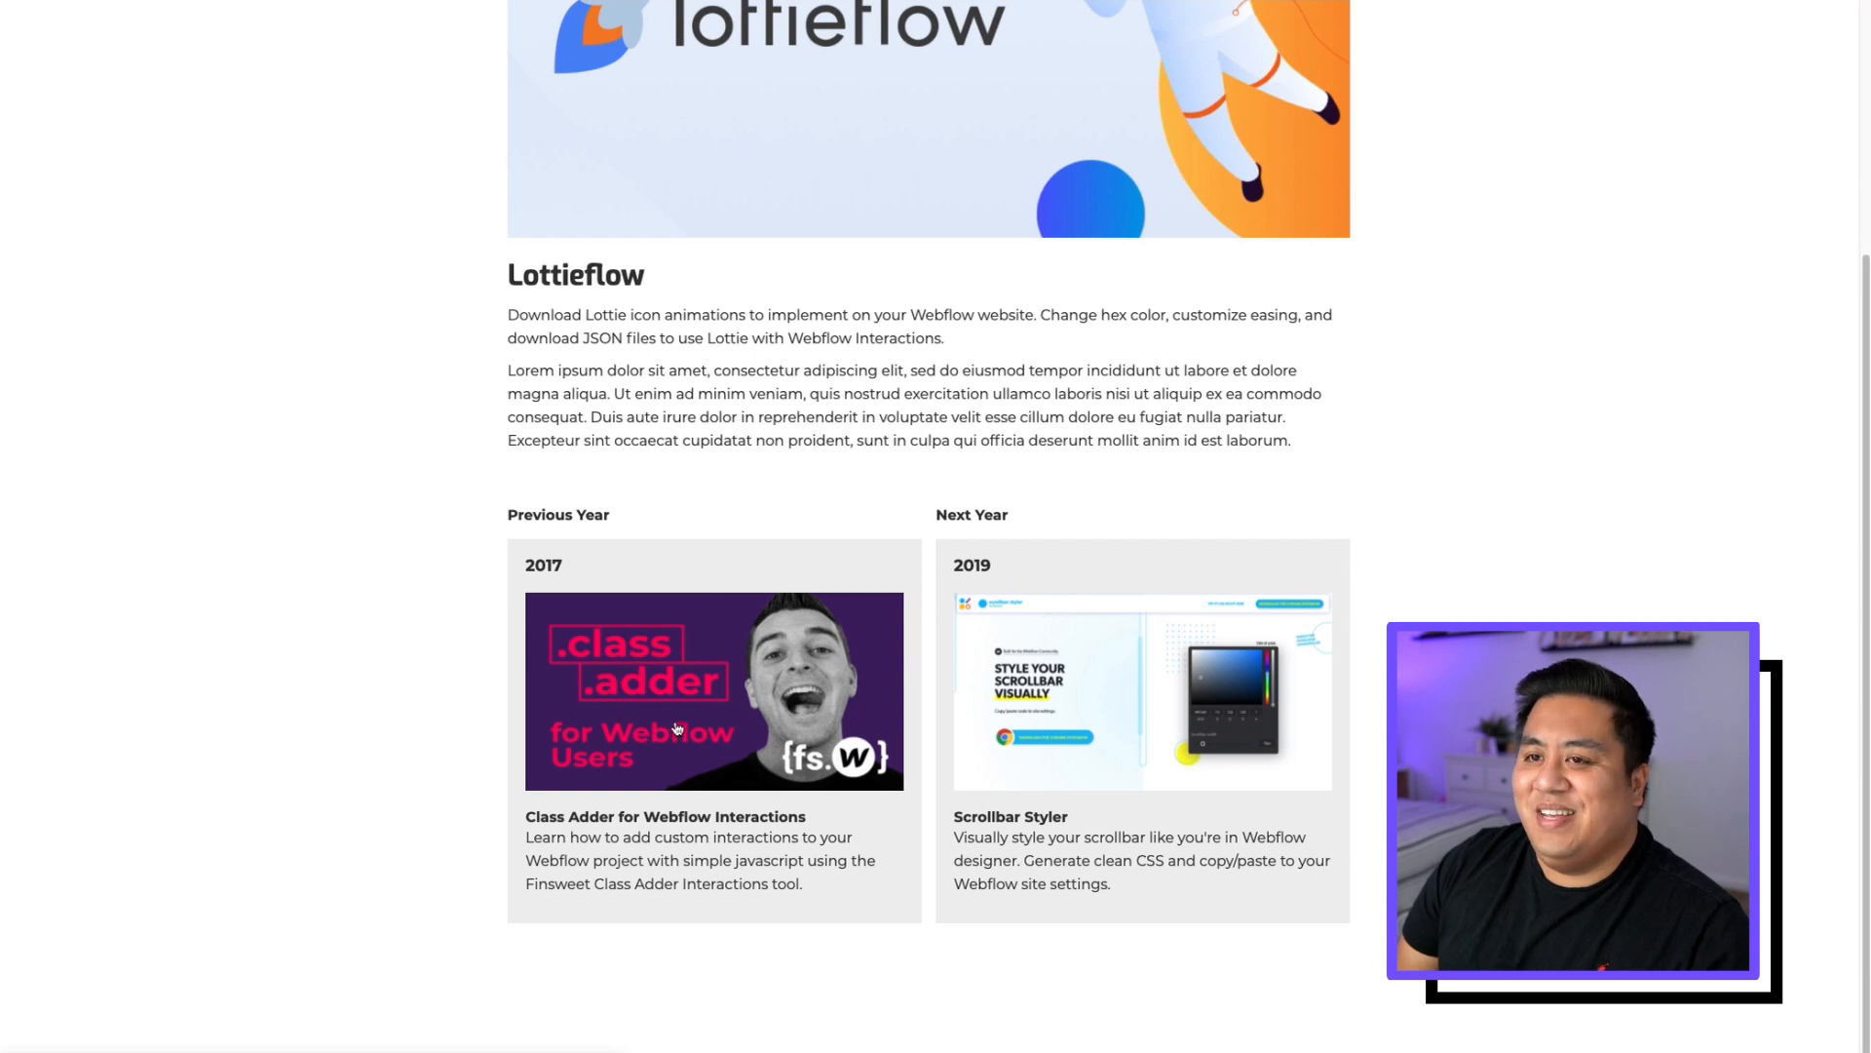